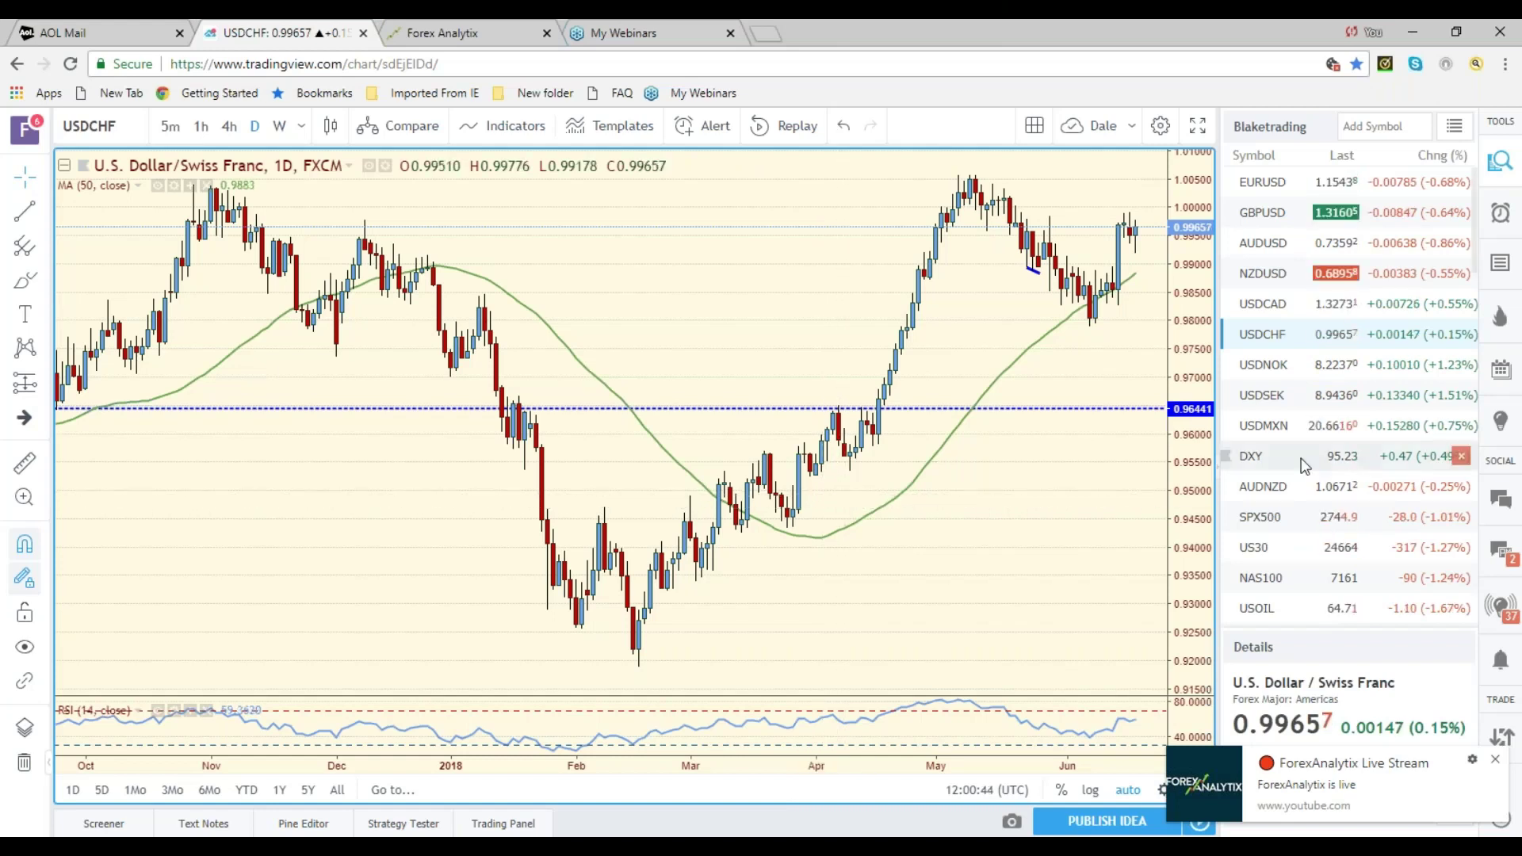
Flip from the watchlist through the DXY, EURUSD and USDCHF daily charts, ending on SPX500.
left_click(1261, 464)
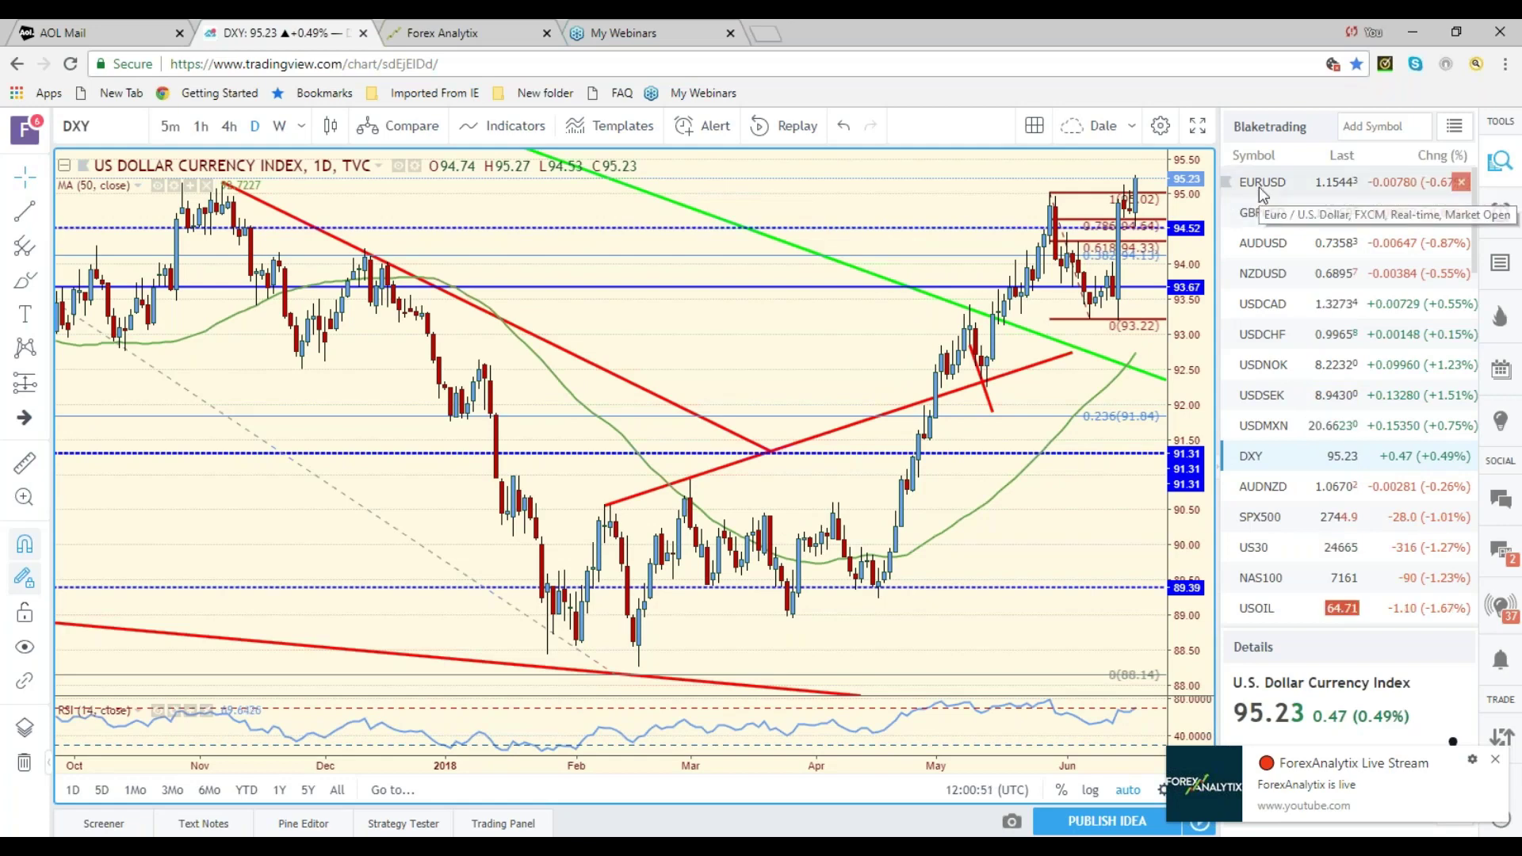
left_click(1259, 187)
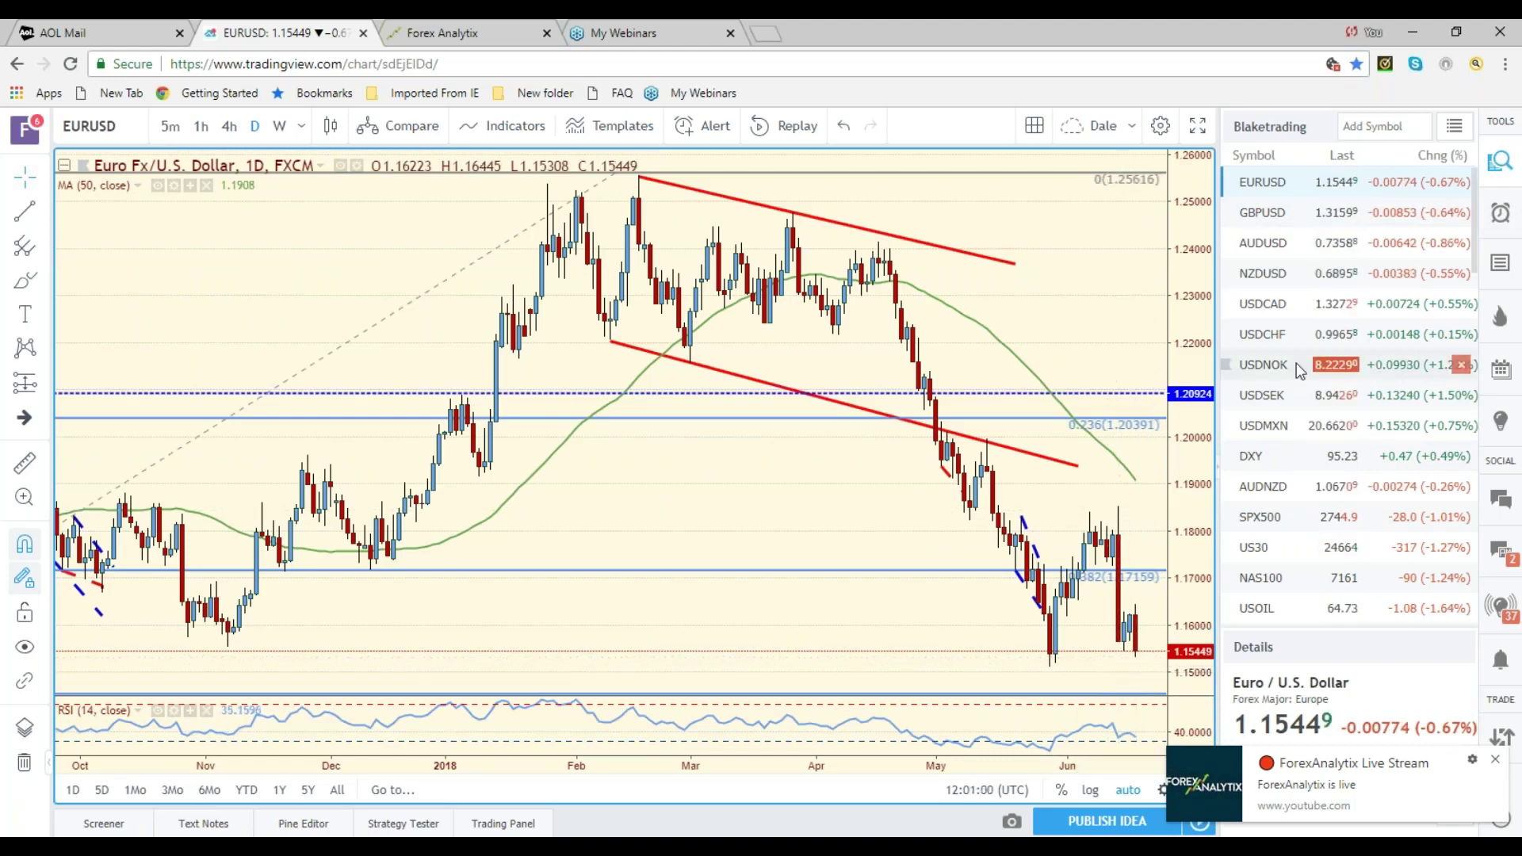
left_click(1264, 336)
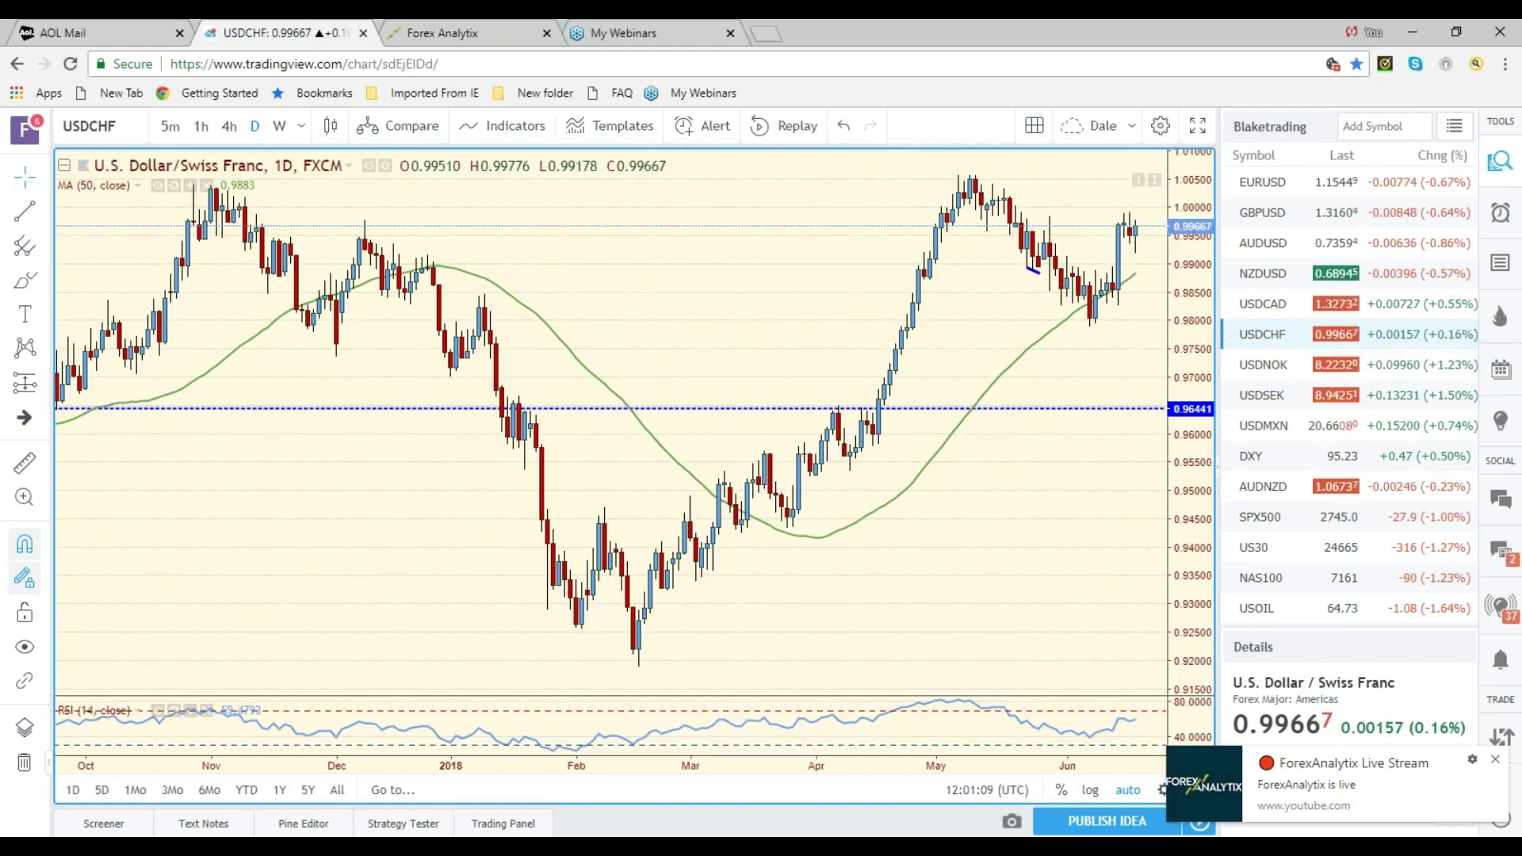
left_click(1254, 520)
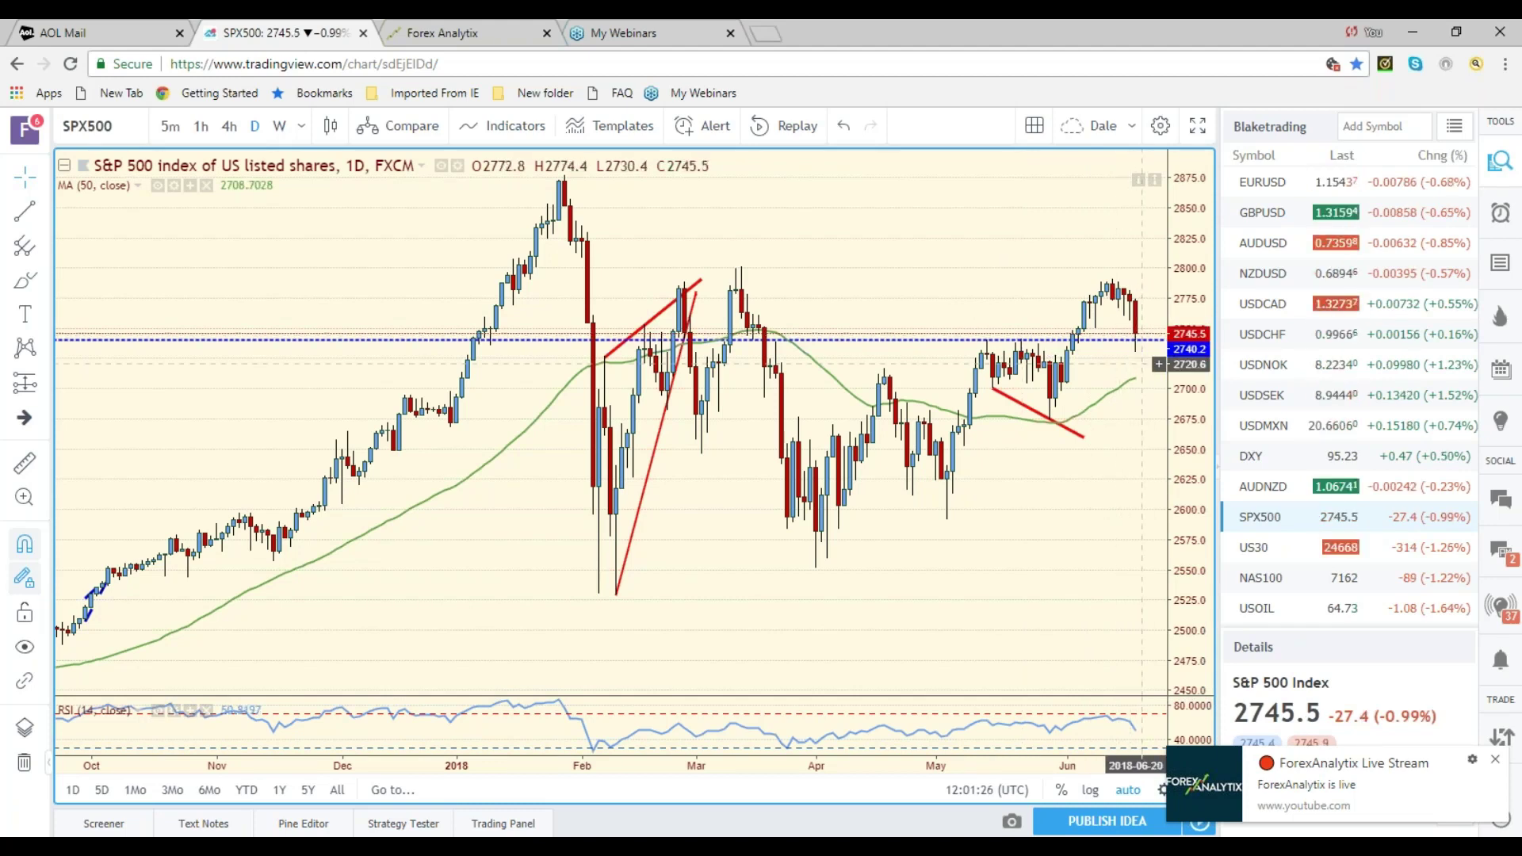
Load USDSEK and view it on 4-hour, 1-hour, then daily candles before switching to NAS100.
left_click(1256, 395)
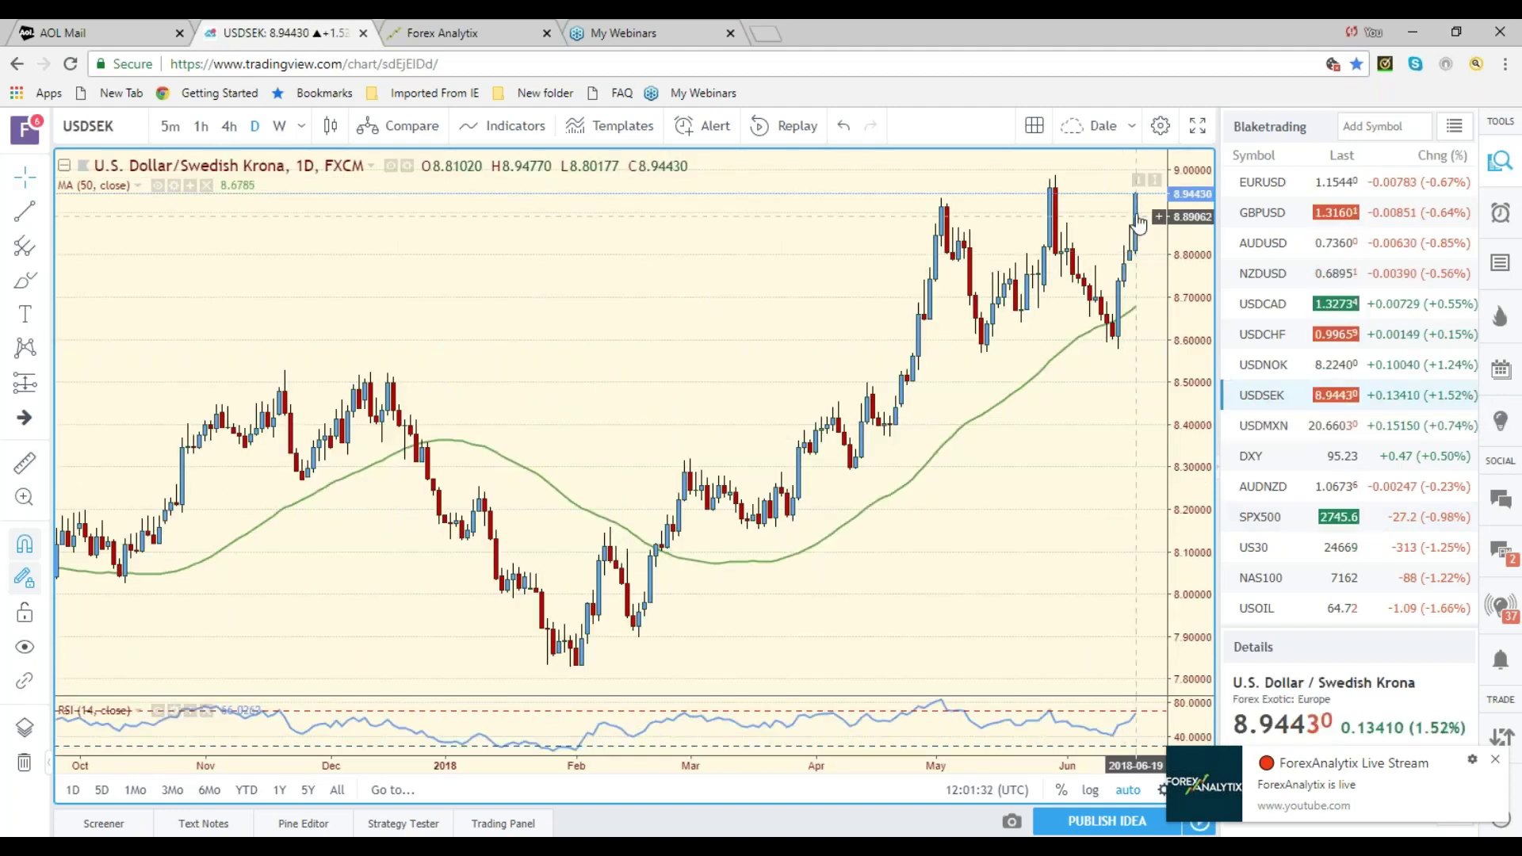
left_click(228, 129)
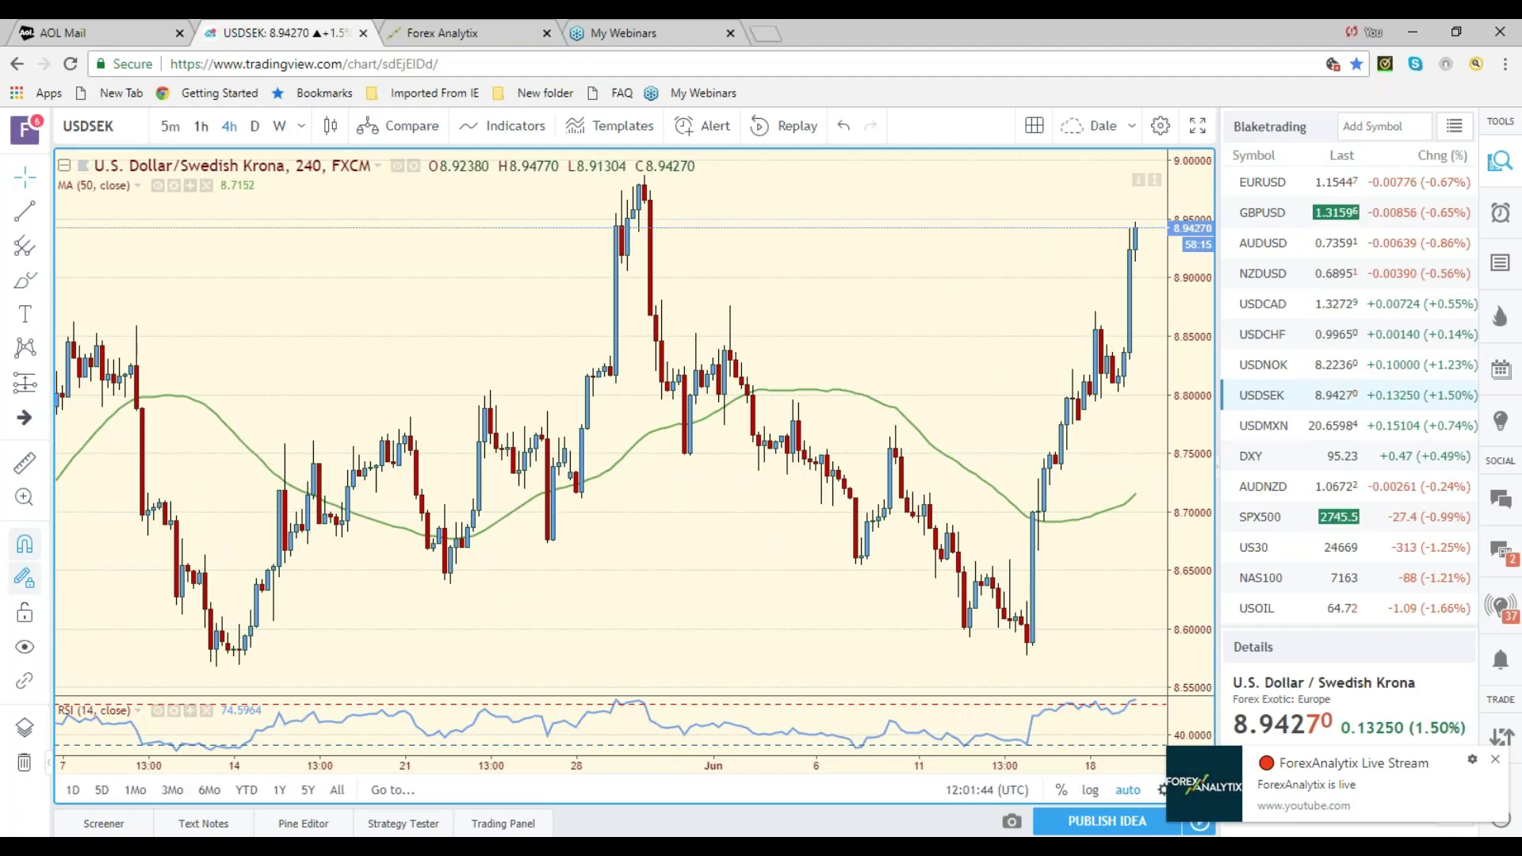
left_click(202, 133)
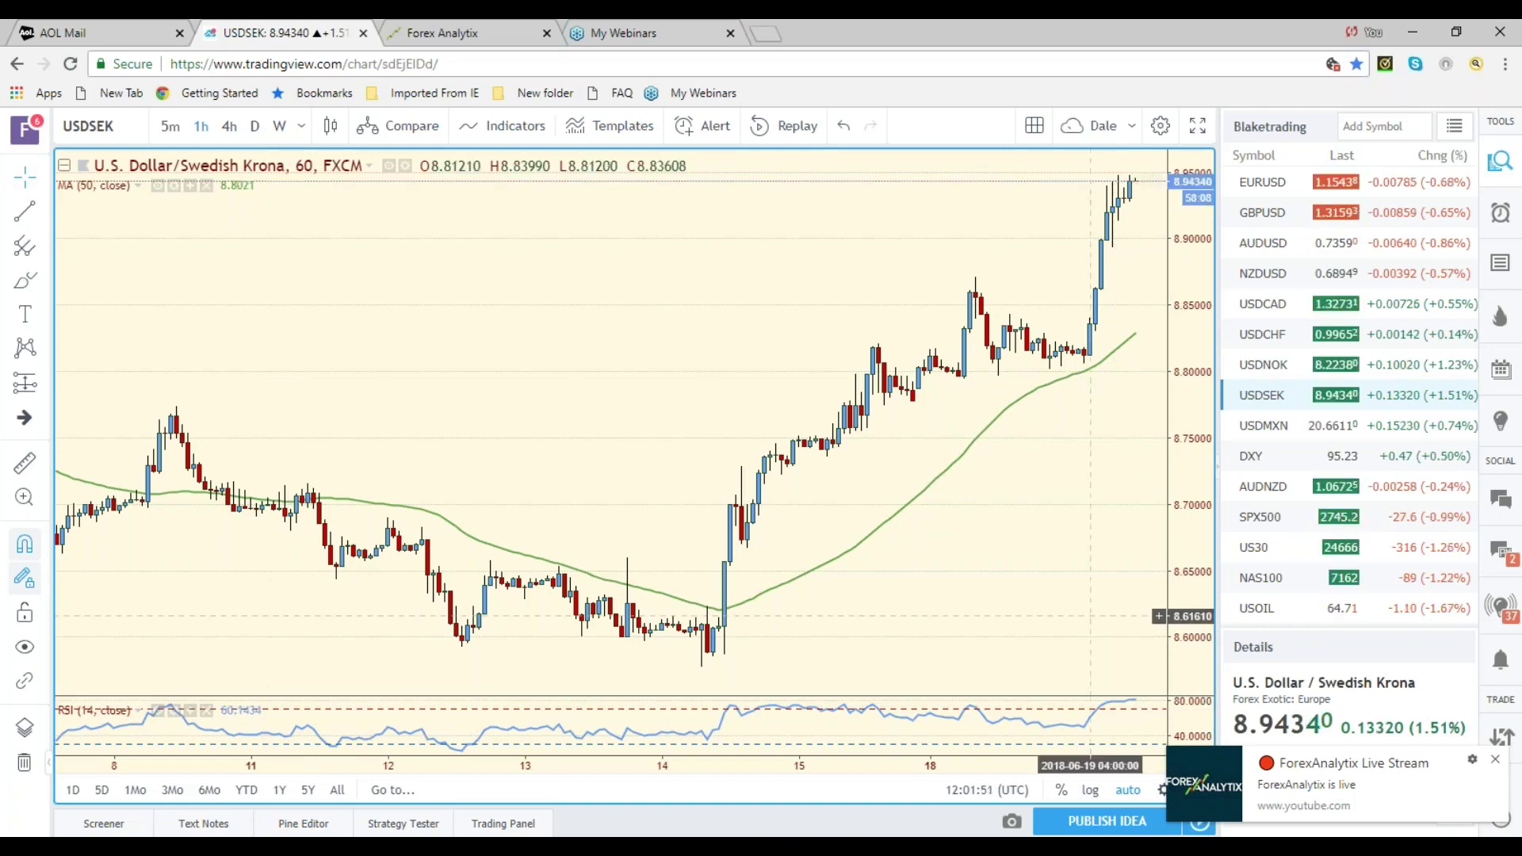
left_click(256, 128)
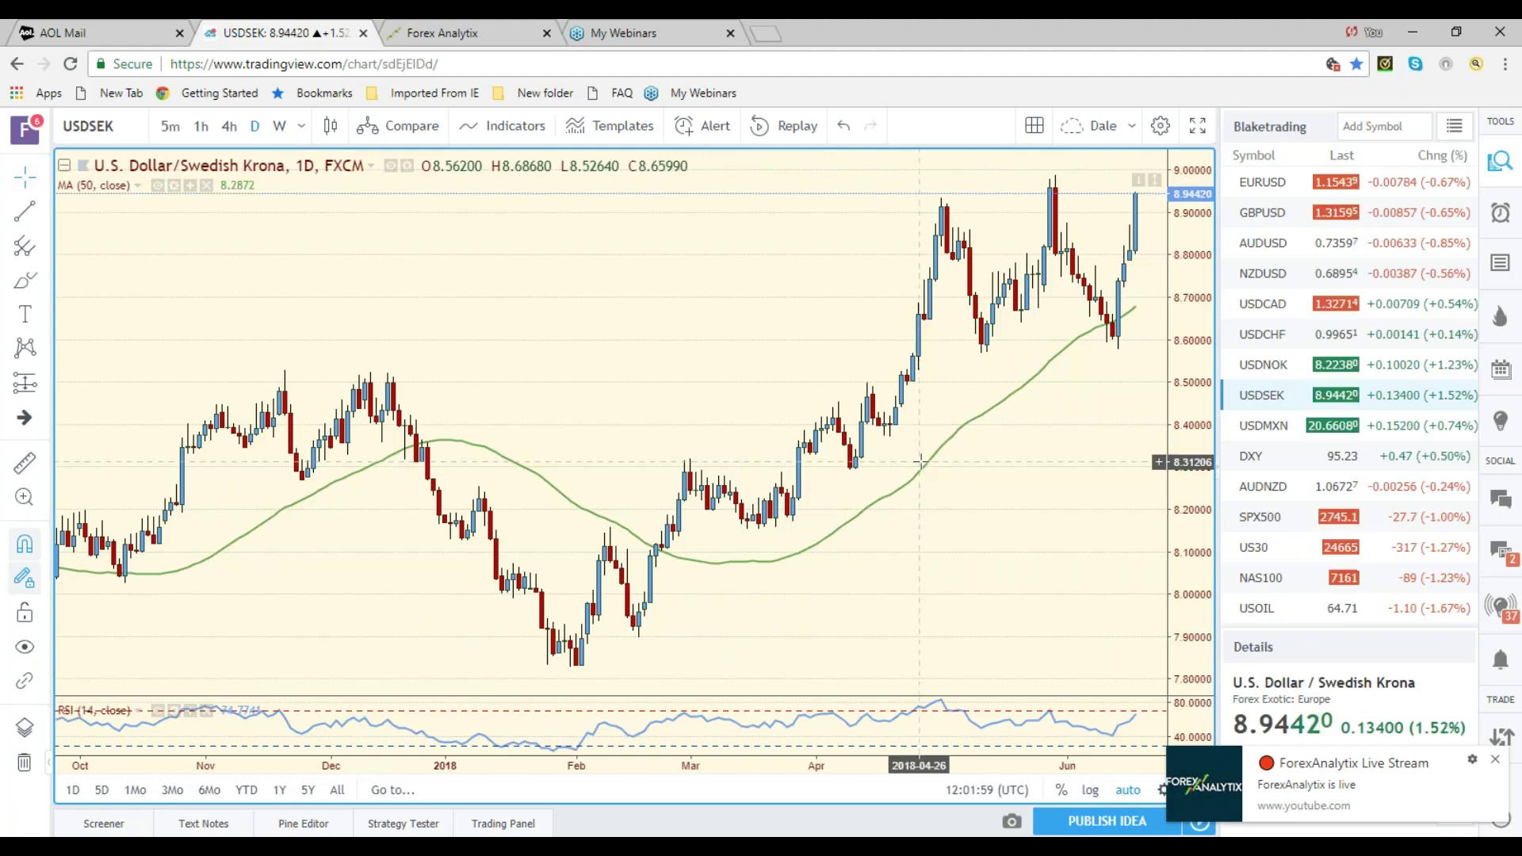
left_click(1260, 578)
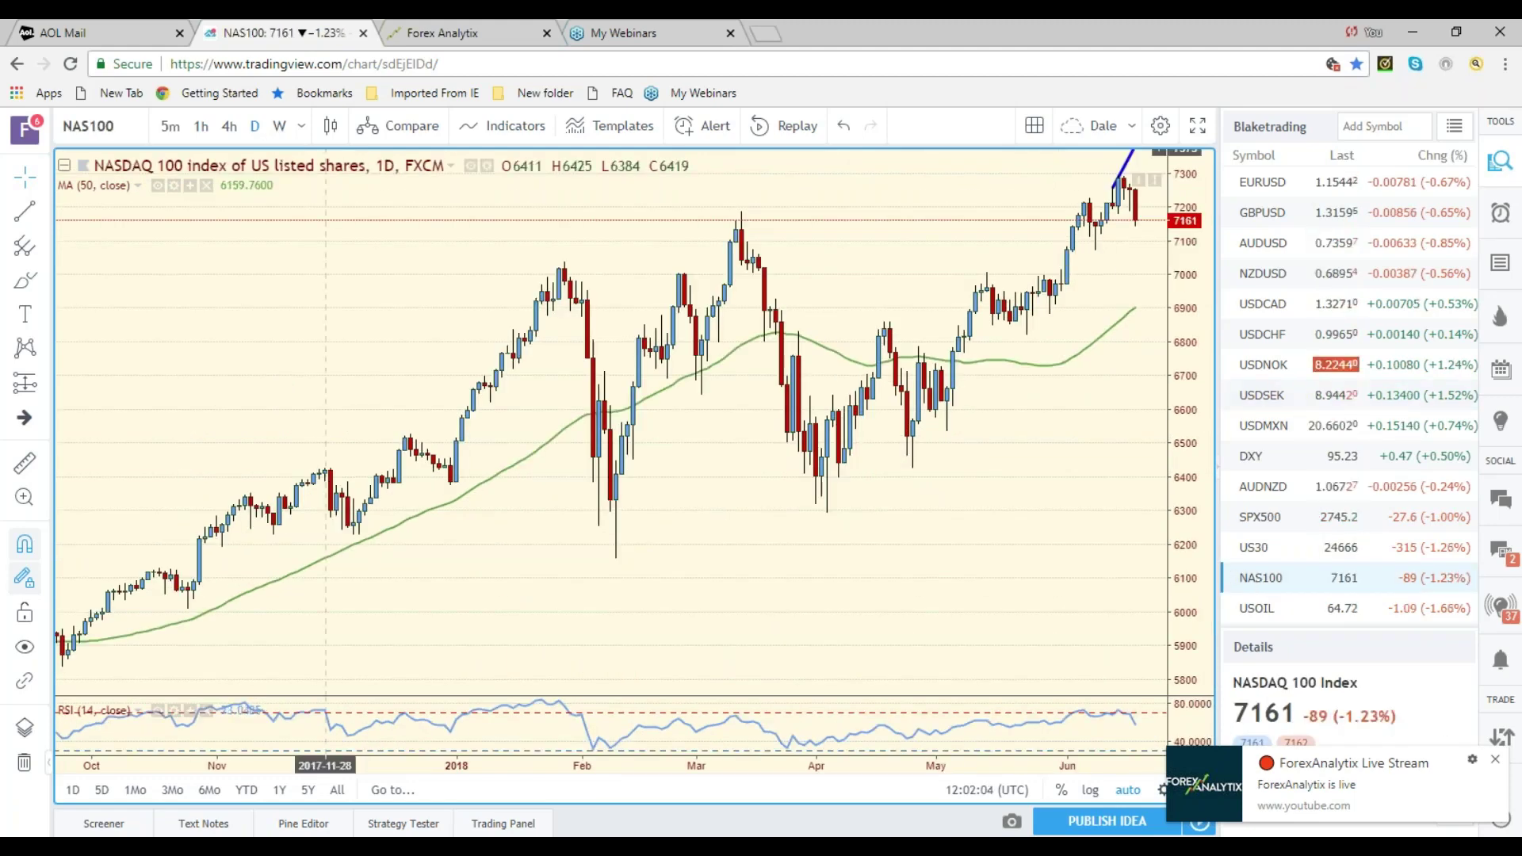
View NAS100 on weekly then 4-hour candles, then load USDCAD and USDJPY from the watchlist.
left_click(278, 126)
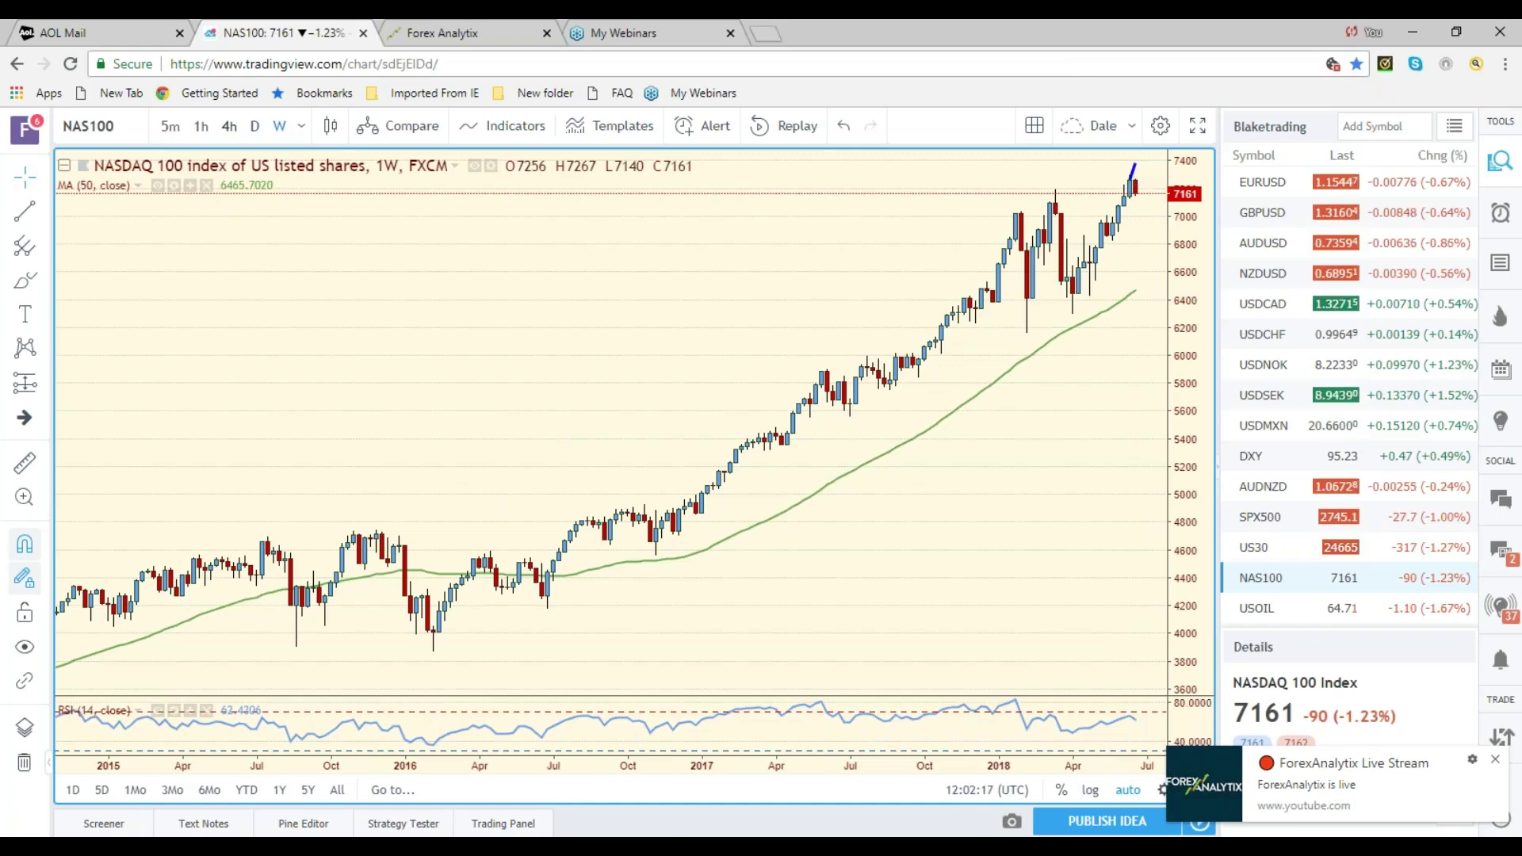
left_click(229, 127)
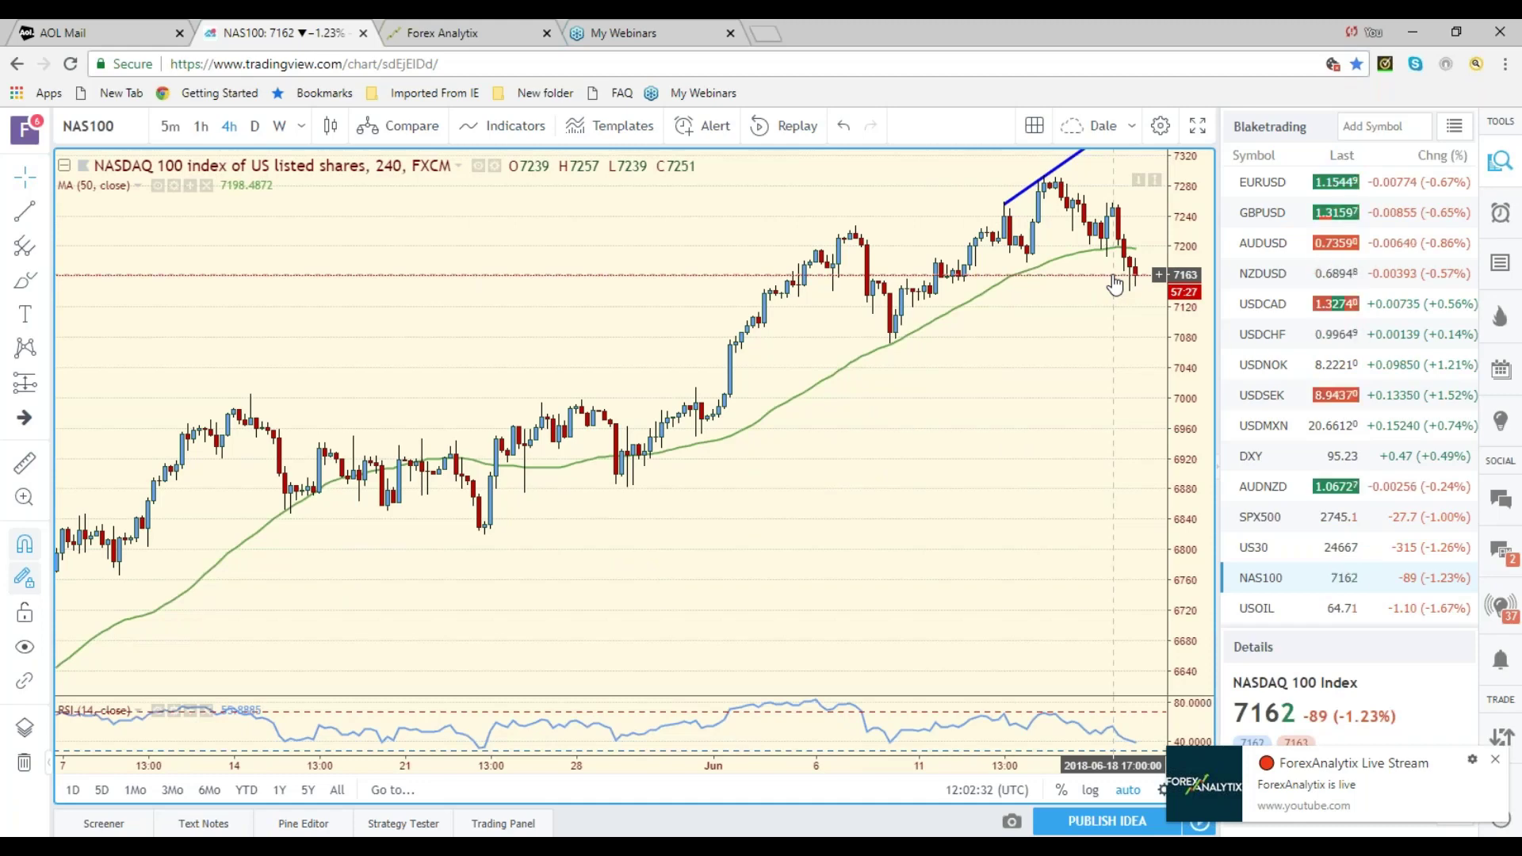
left_click(1256, 310)
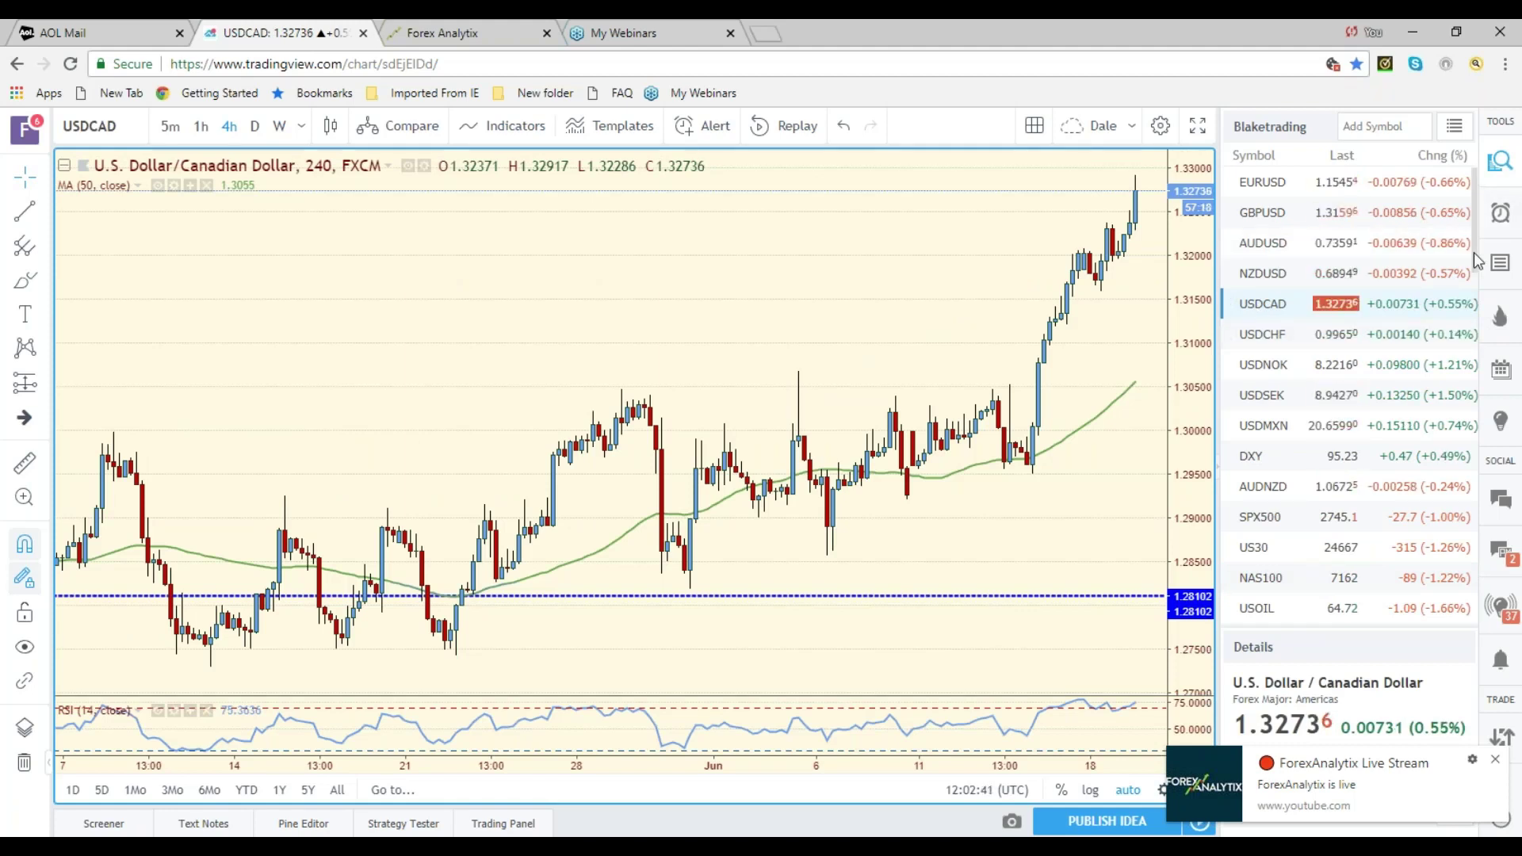
left_click_drag(1478, 260, 1479, 292)
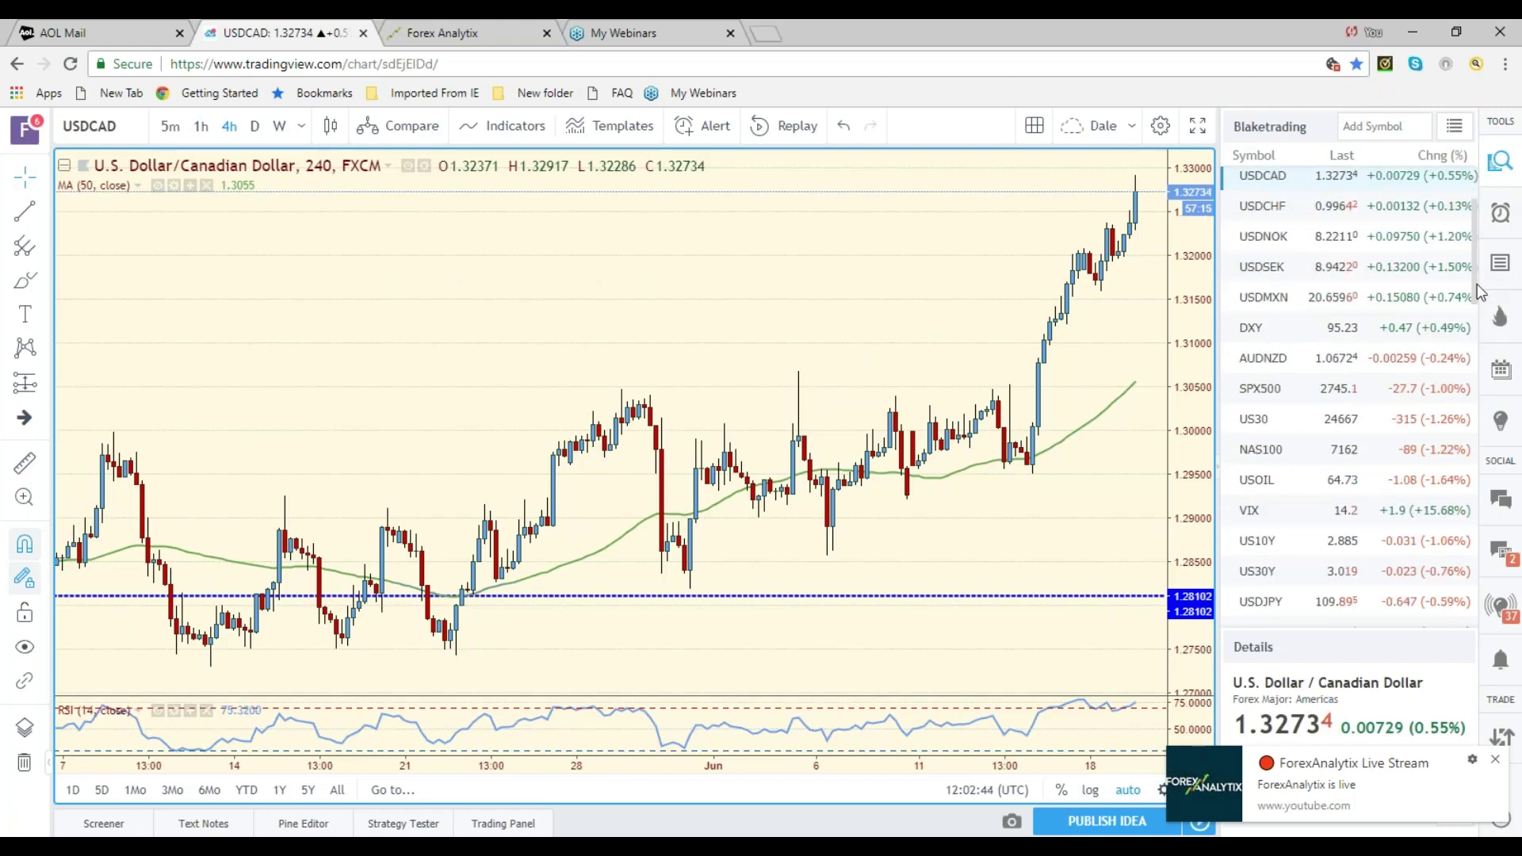
left_click(1260, 610)
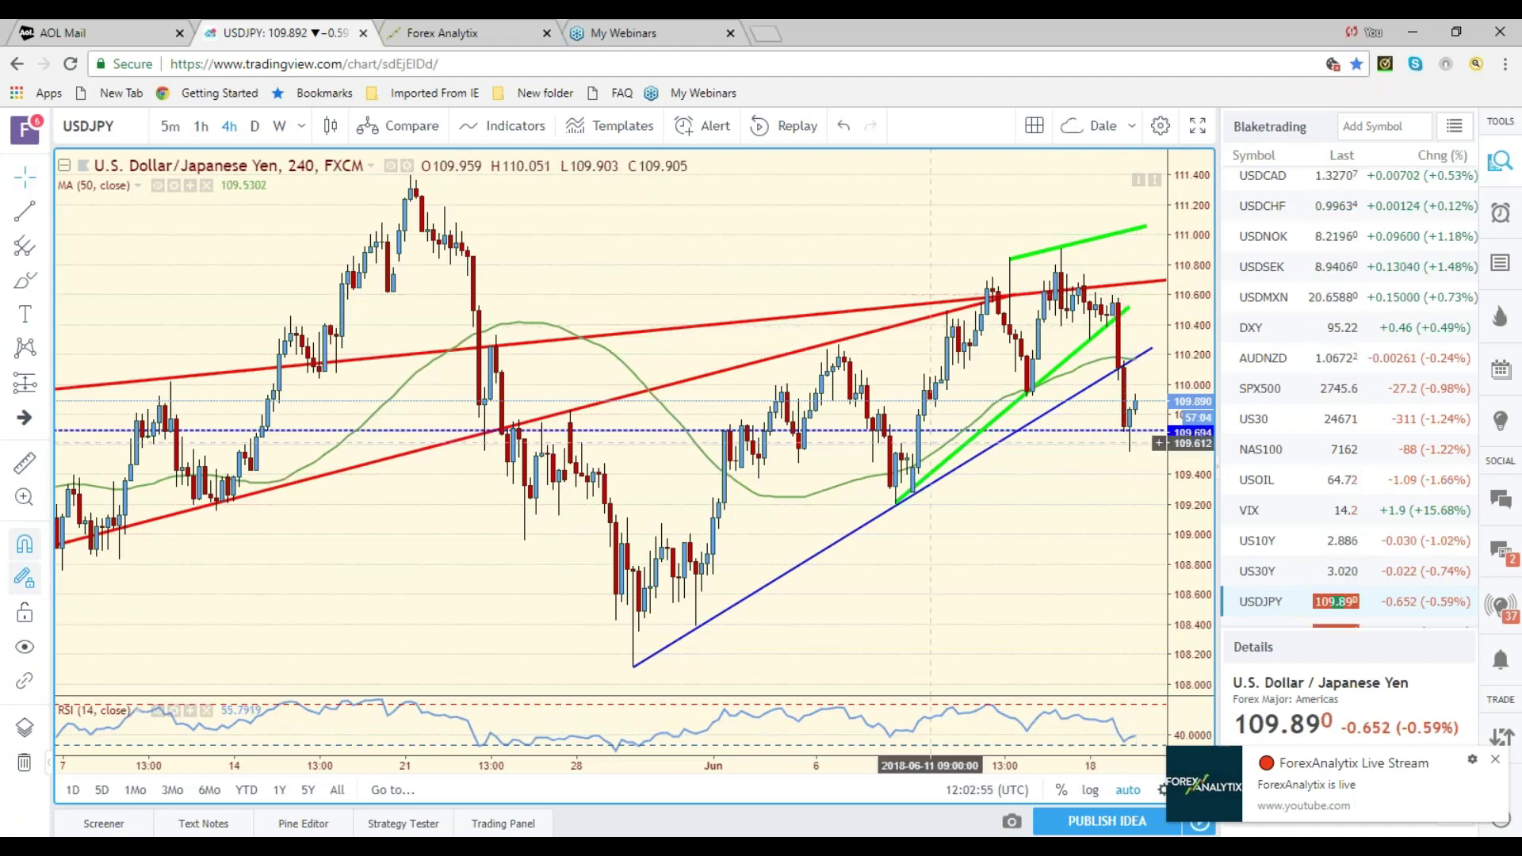
Inspect USDJPY's green trendline, compare daily and 4-hour candles, then load gold XAUUSD.
left_click(1114, 317)
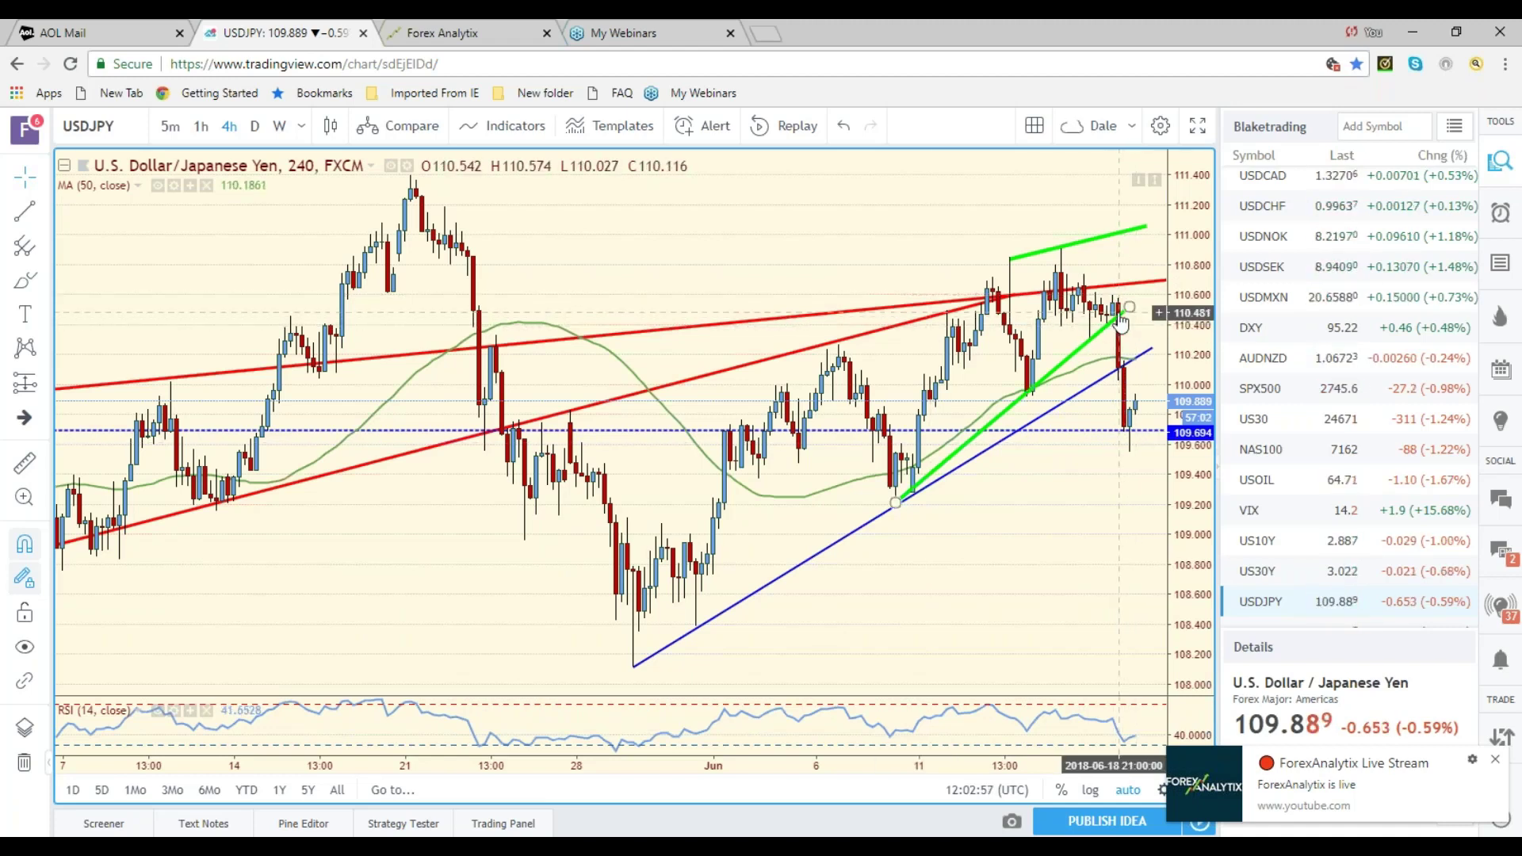
left_click(1127, 384)
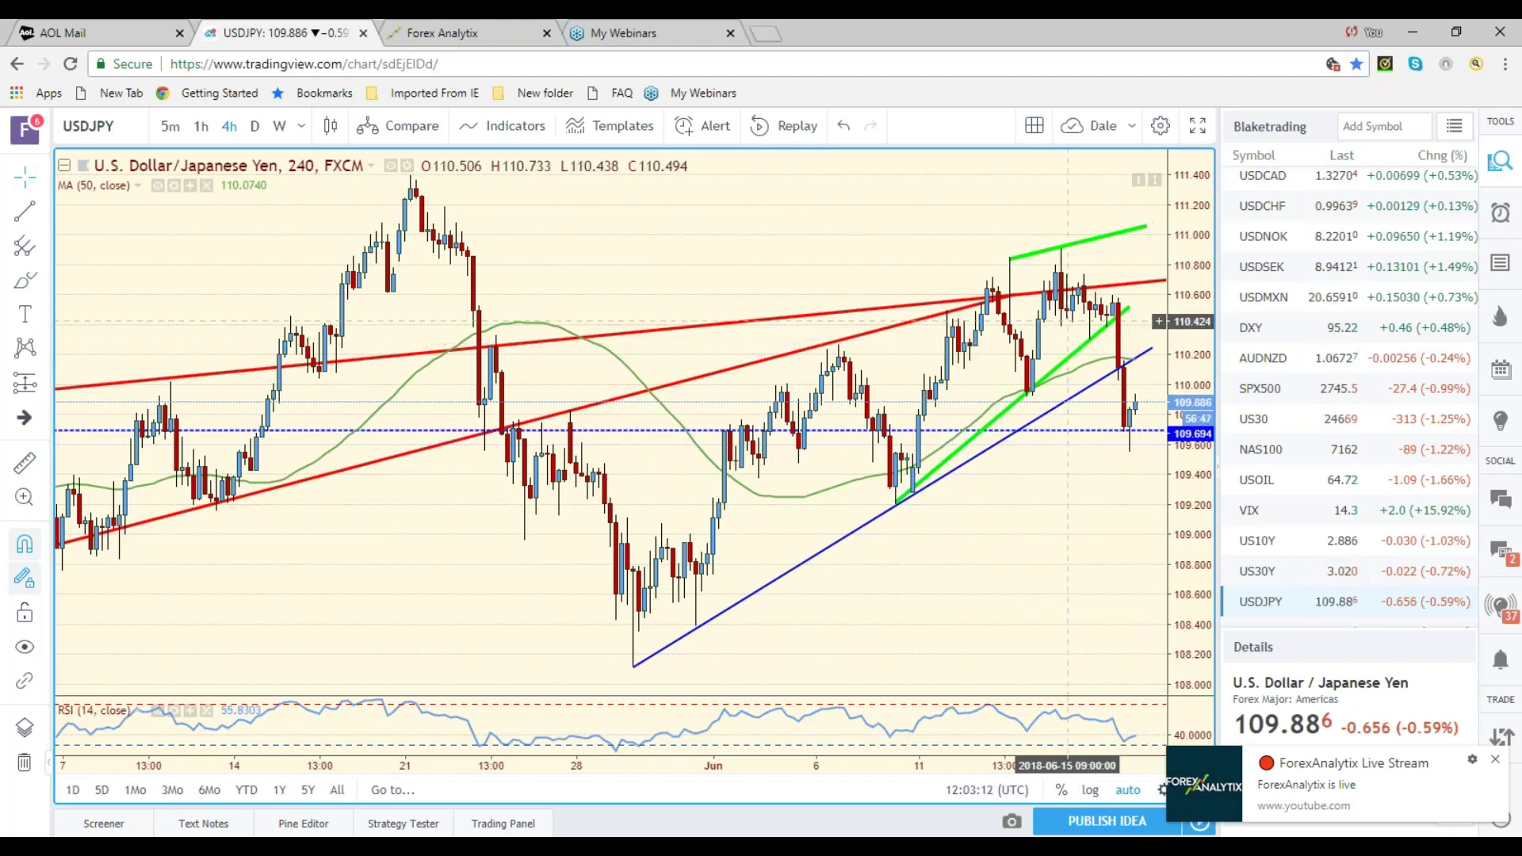
left_click(255, 126)
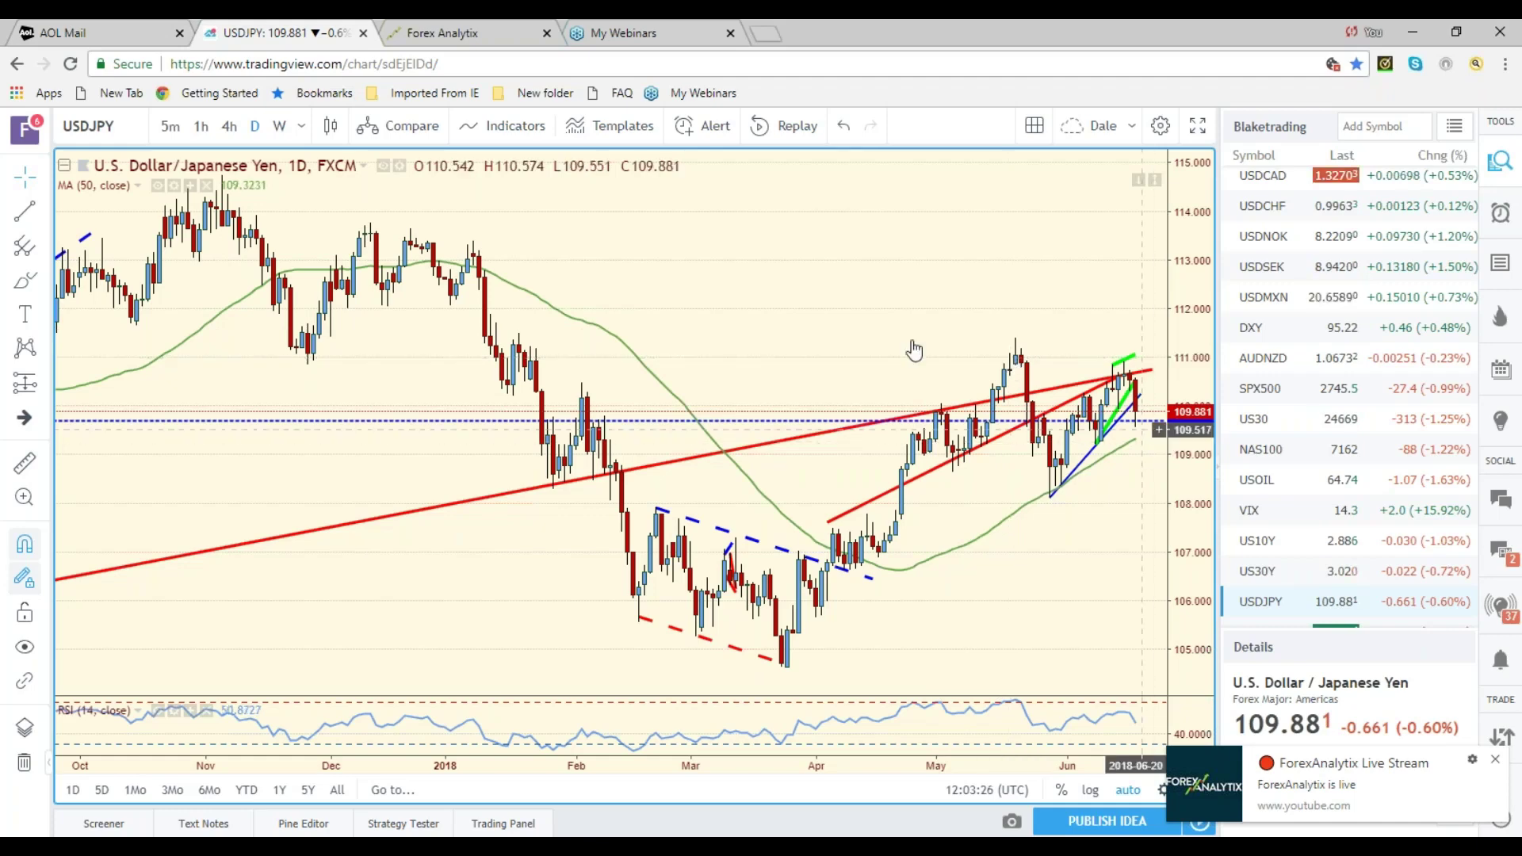
left_click(230, 133)
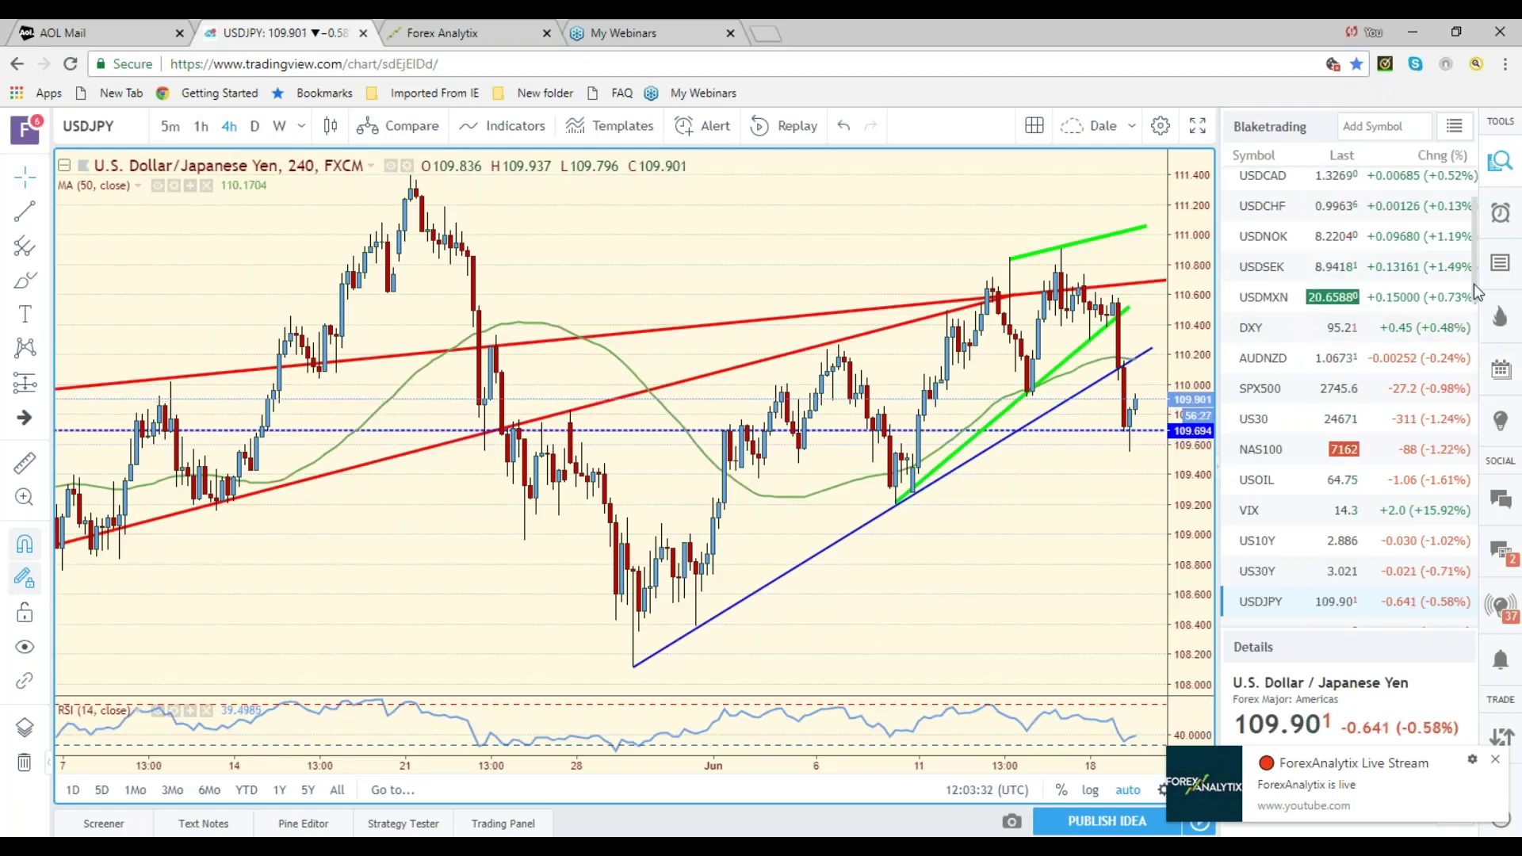
scroll(1476, 292, "down", 4)
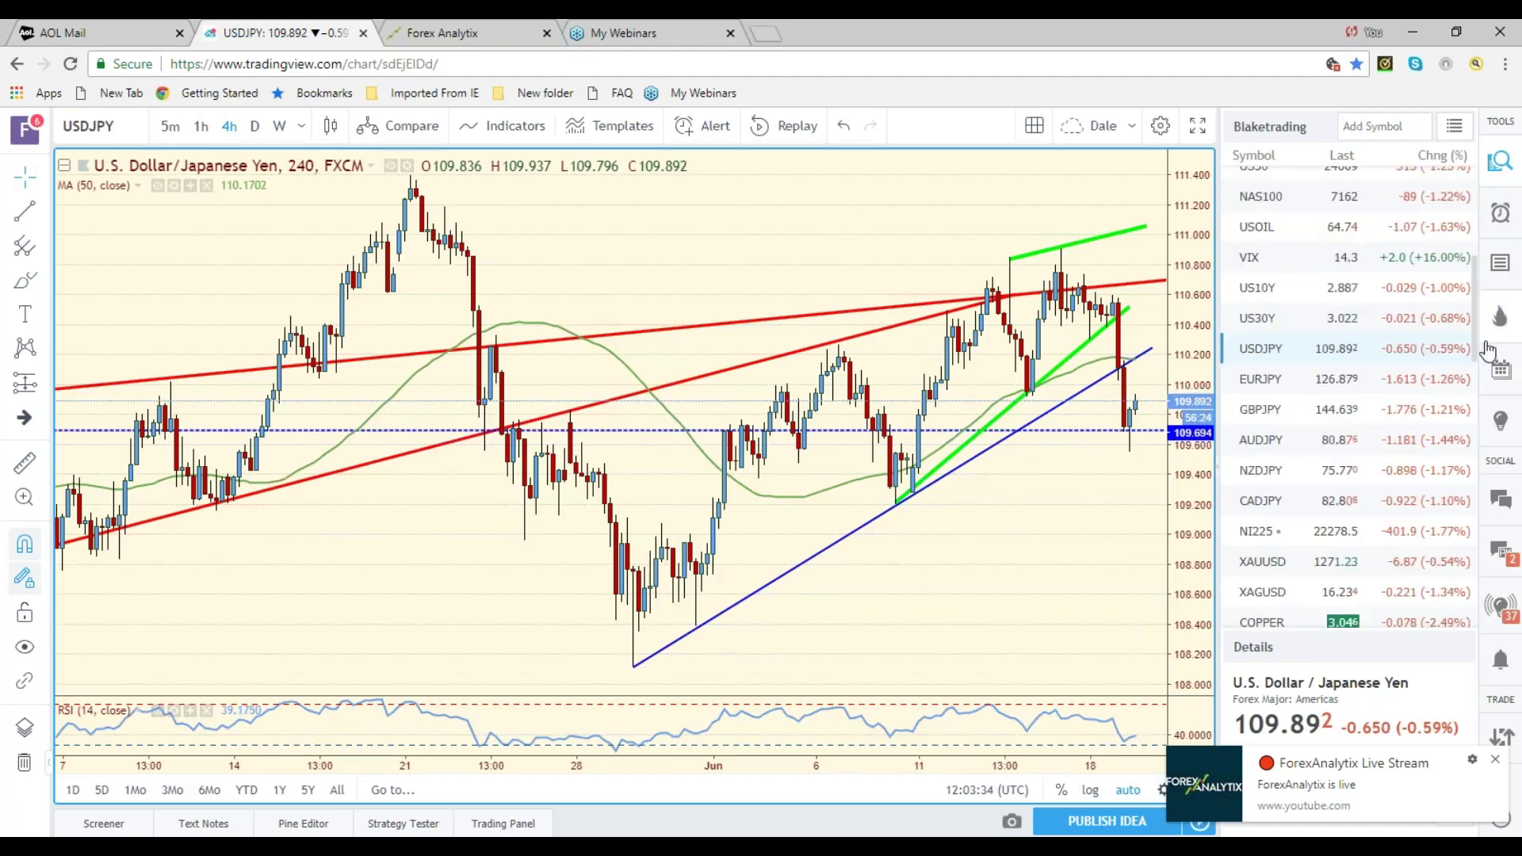
left_click(1250, 565)
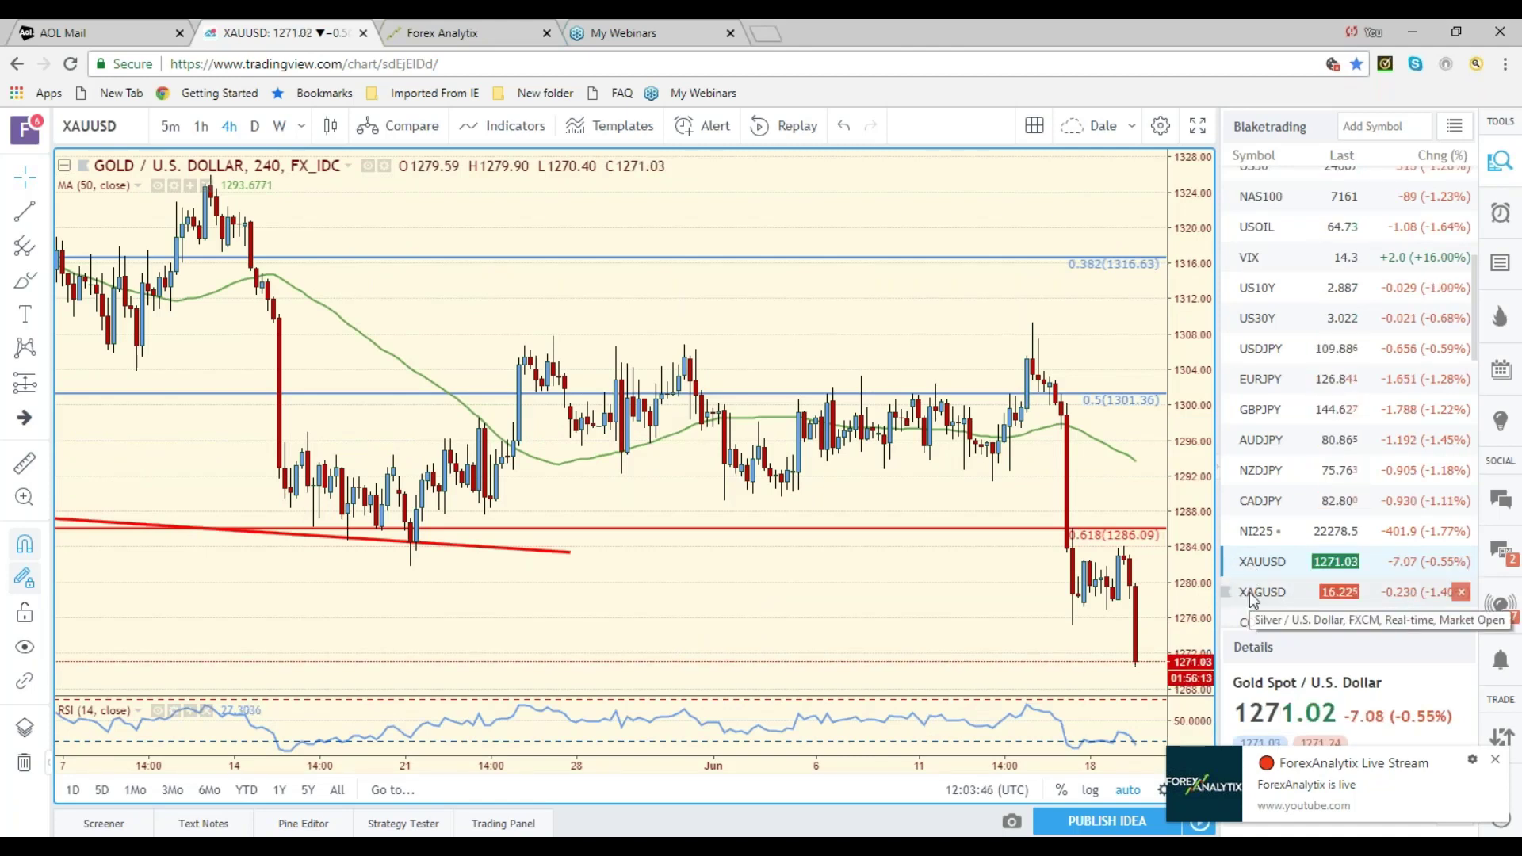
Load silver XAGUSD on daily then weekly candles, then switch to the Copper chart.
left_click(1253, 600)
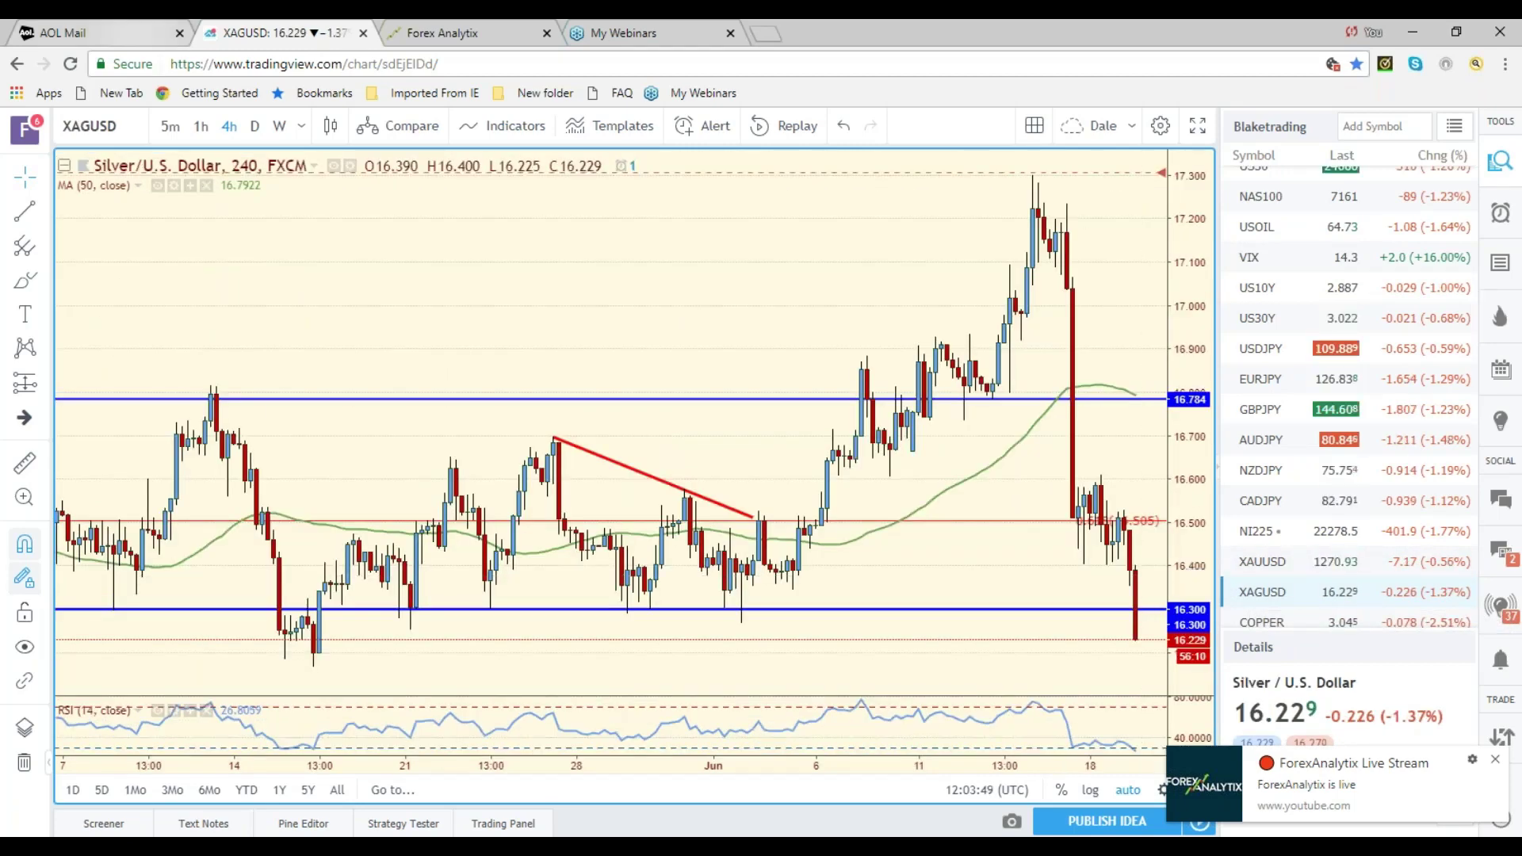
left_click(253, 128)
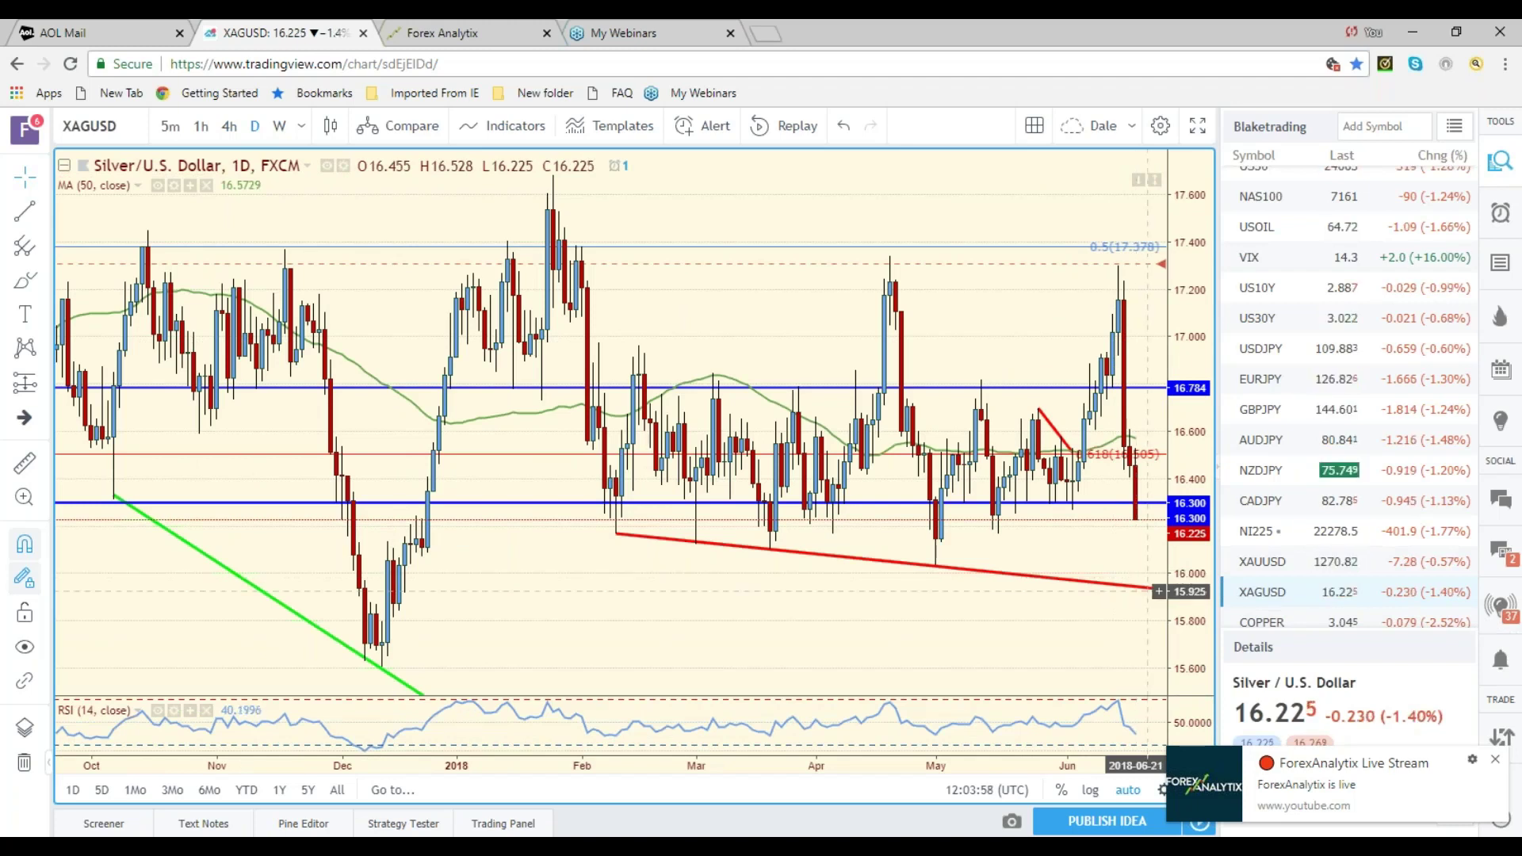
left_click(279, 127)
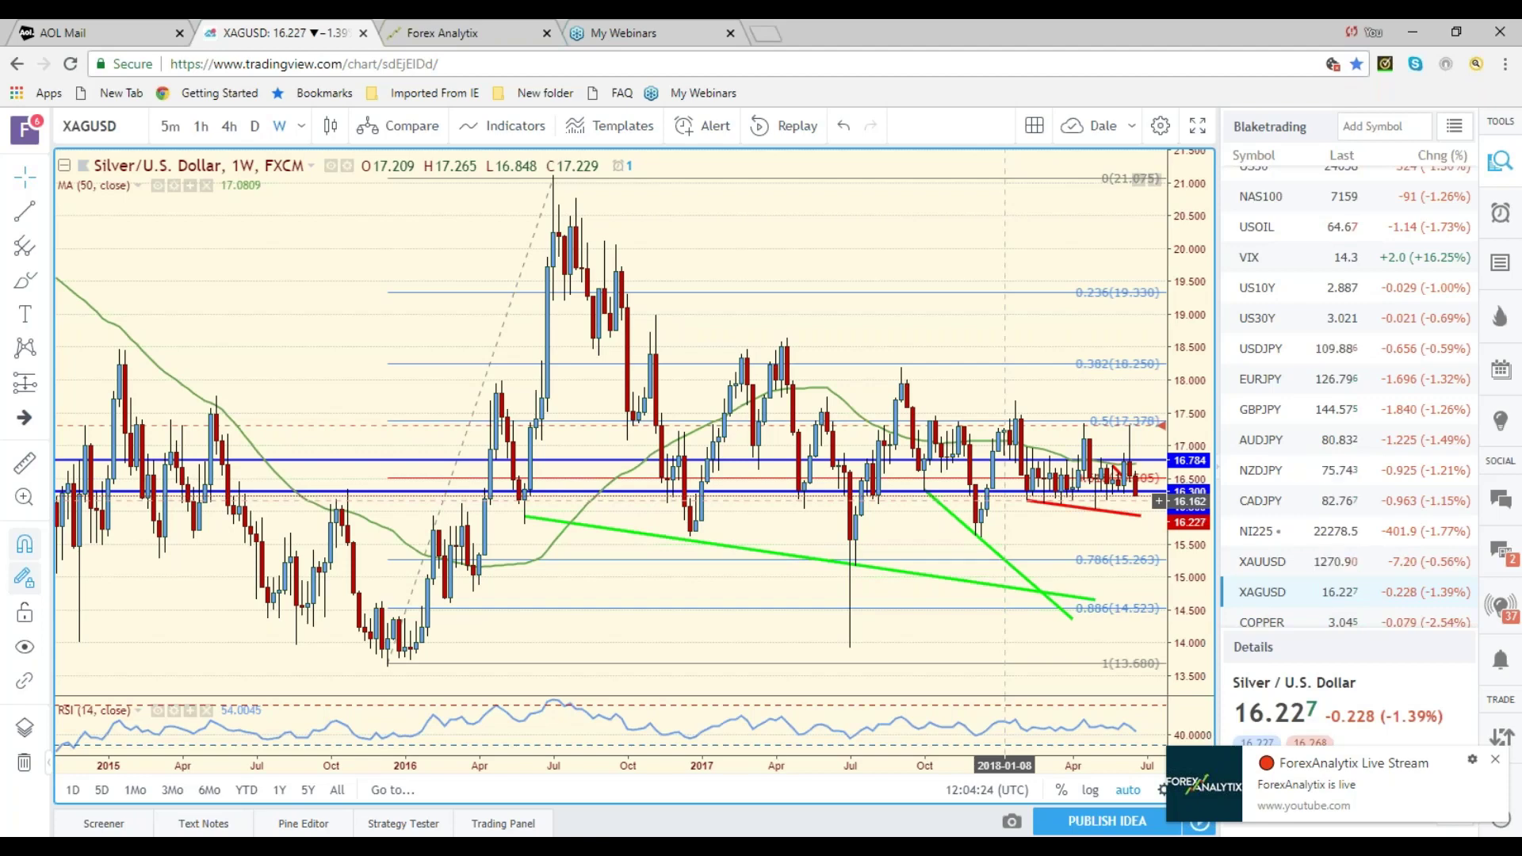
left_click(1257, 623)
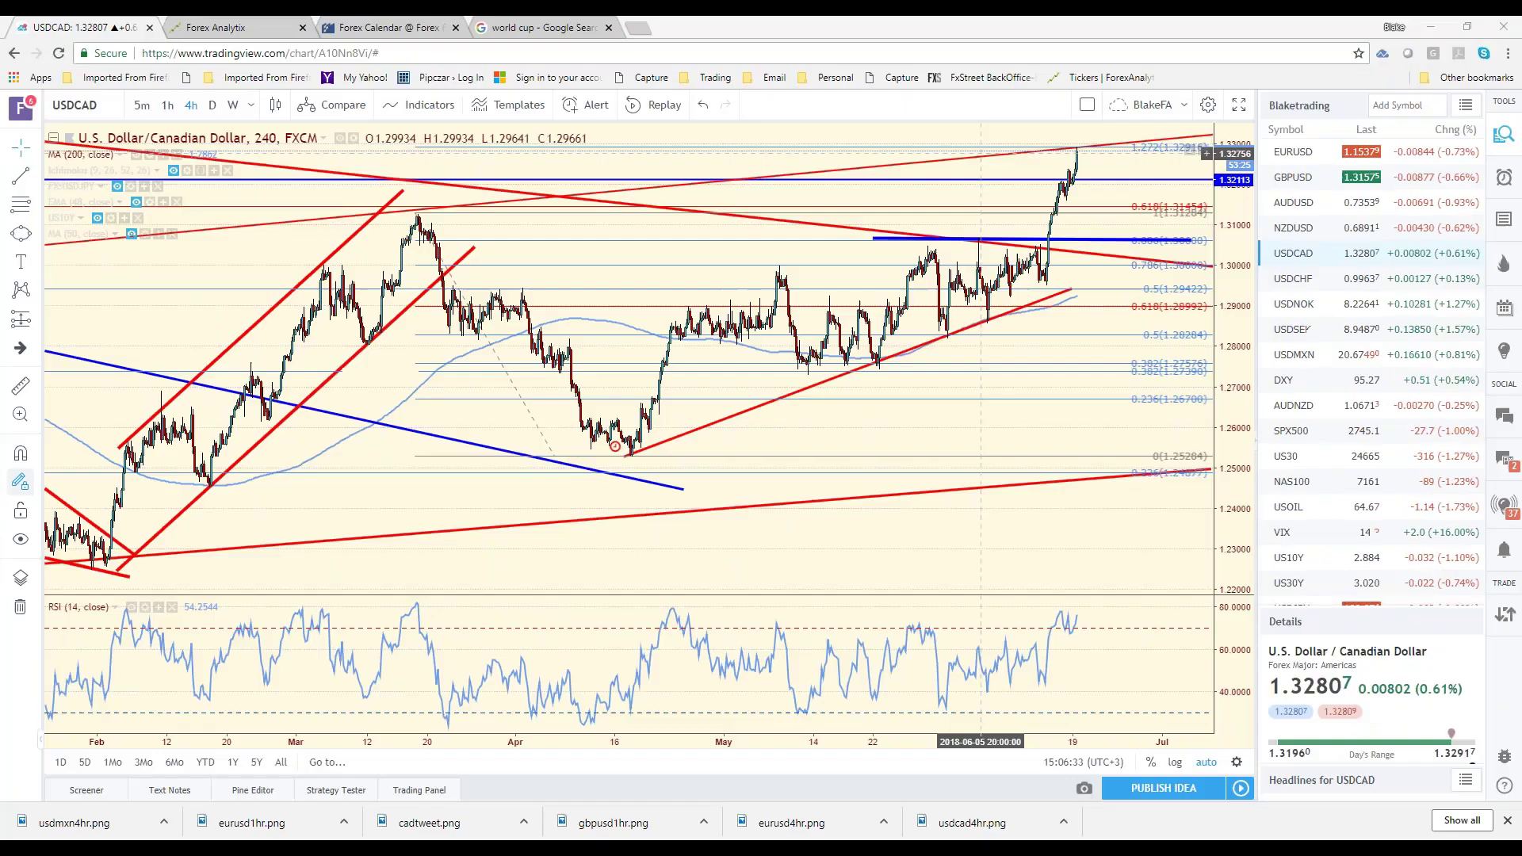
Drop USDCAD to 5-minute candles by typing 5, then move it to 1-hour candles.
key("5")
key("Return")
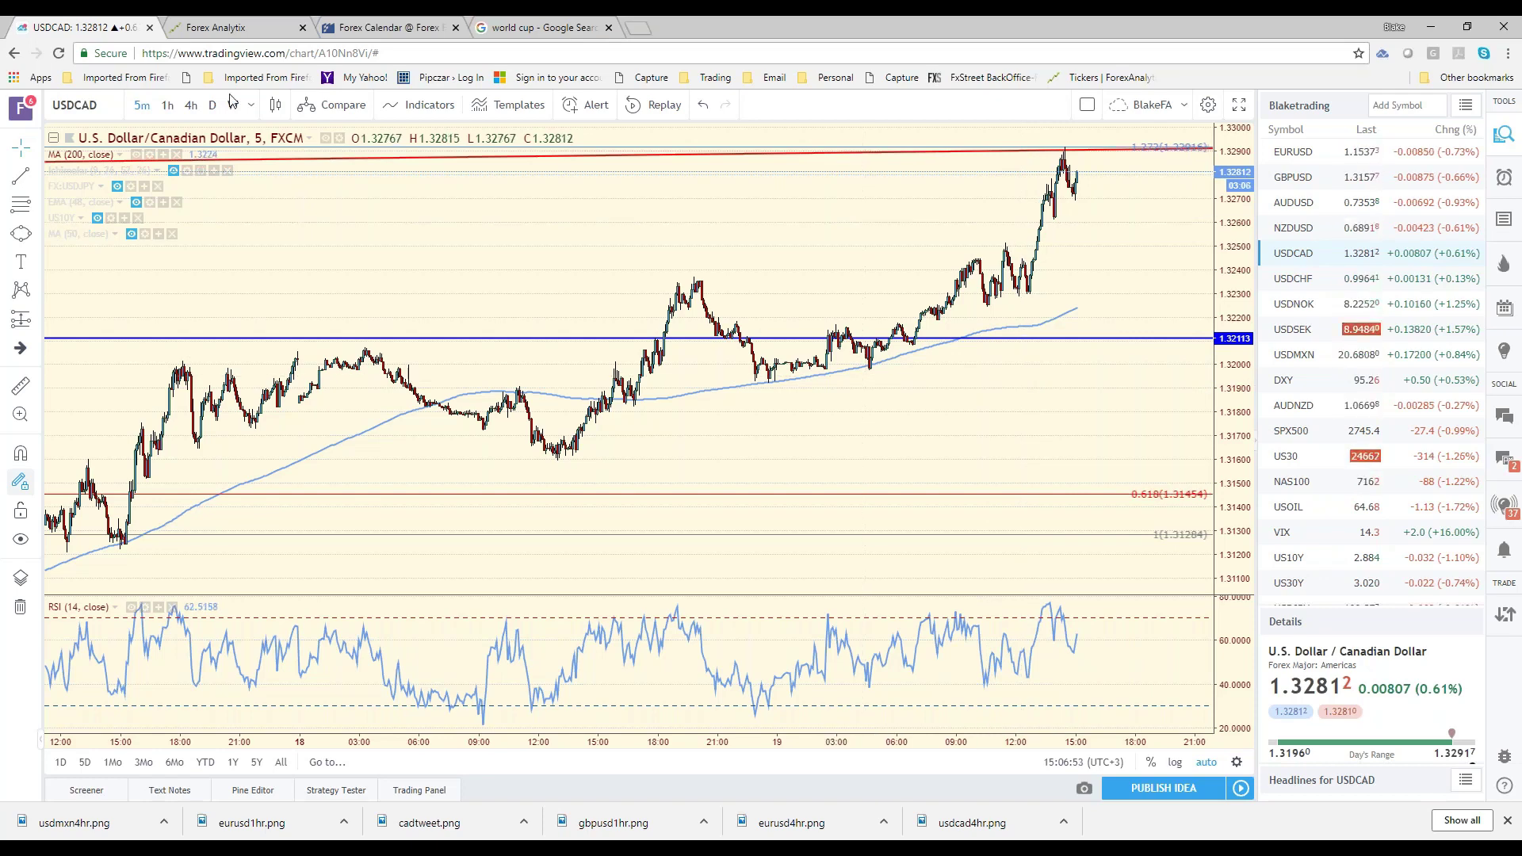
left_click(168, 106)
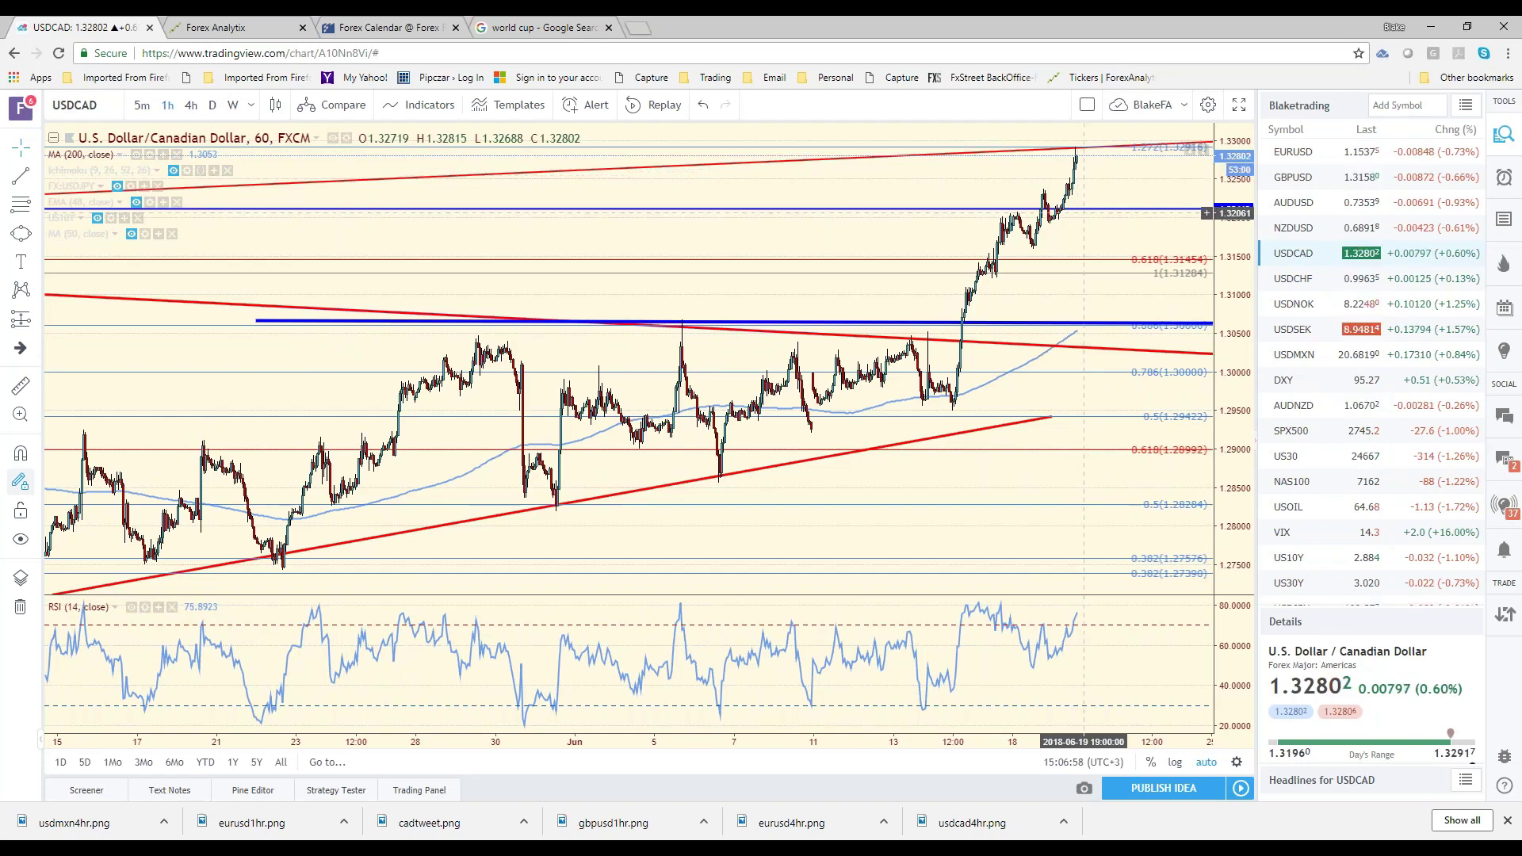
scroll(911, 266, "down", 2)
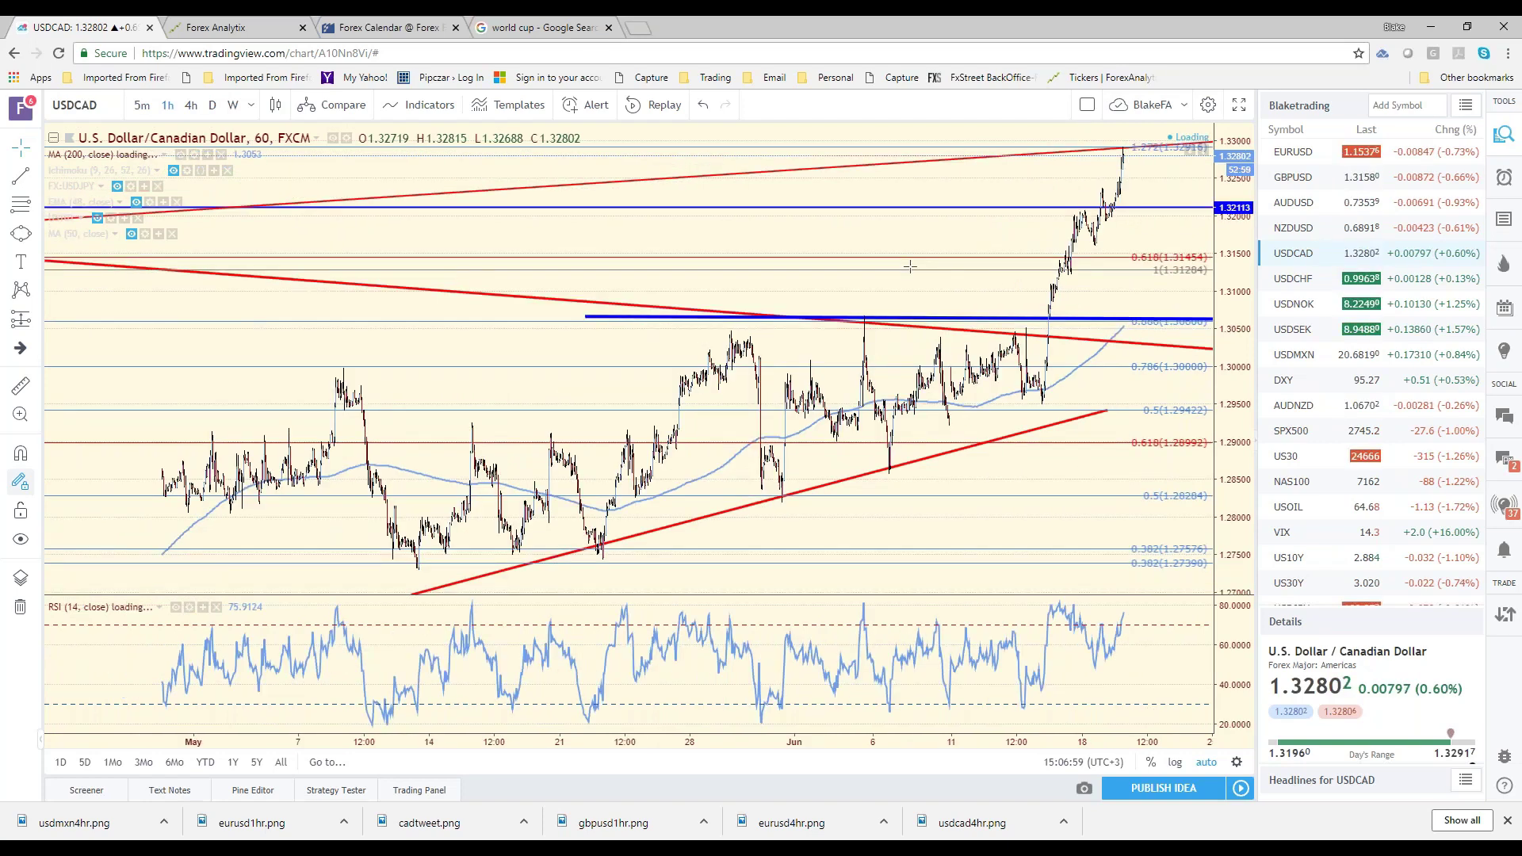
scroll(910, 266, "up", 2)
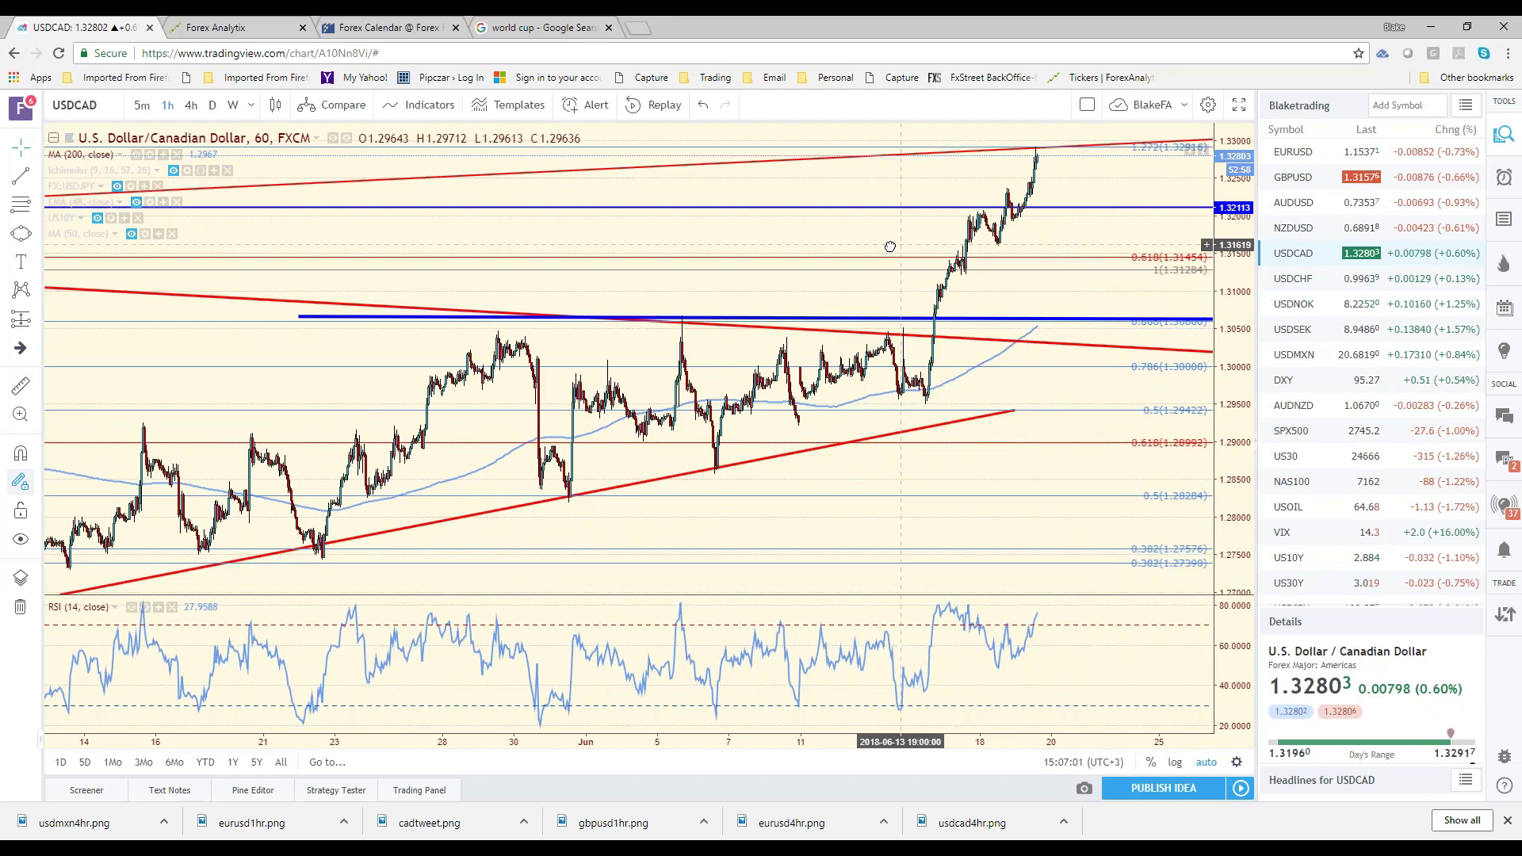
Draw a projected path from USDCAD's latest high down to the blue level.
left_click_drag(890, 246, 858, 247)
left_click(1012, 165)
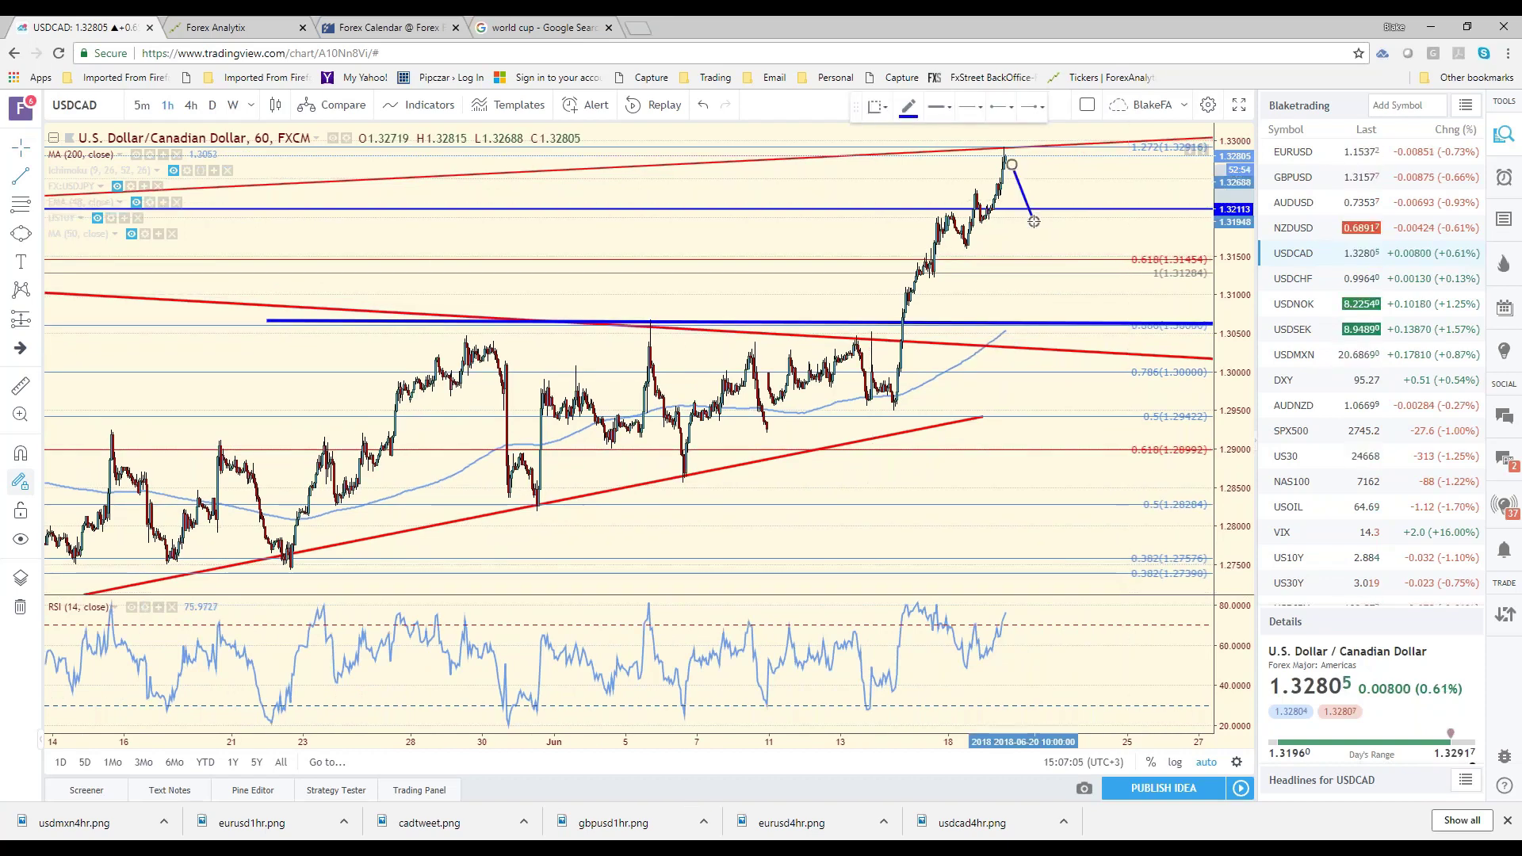
left_click(1034, 221)
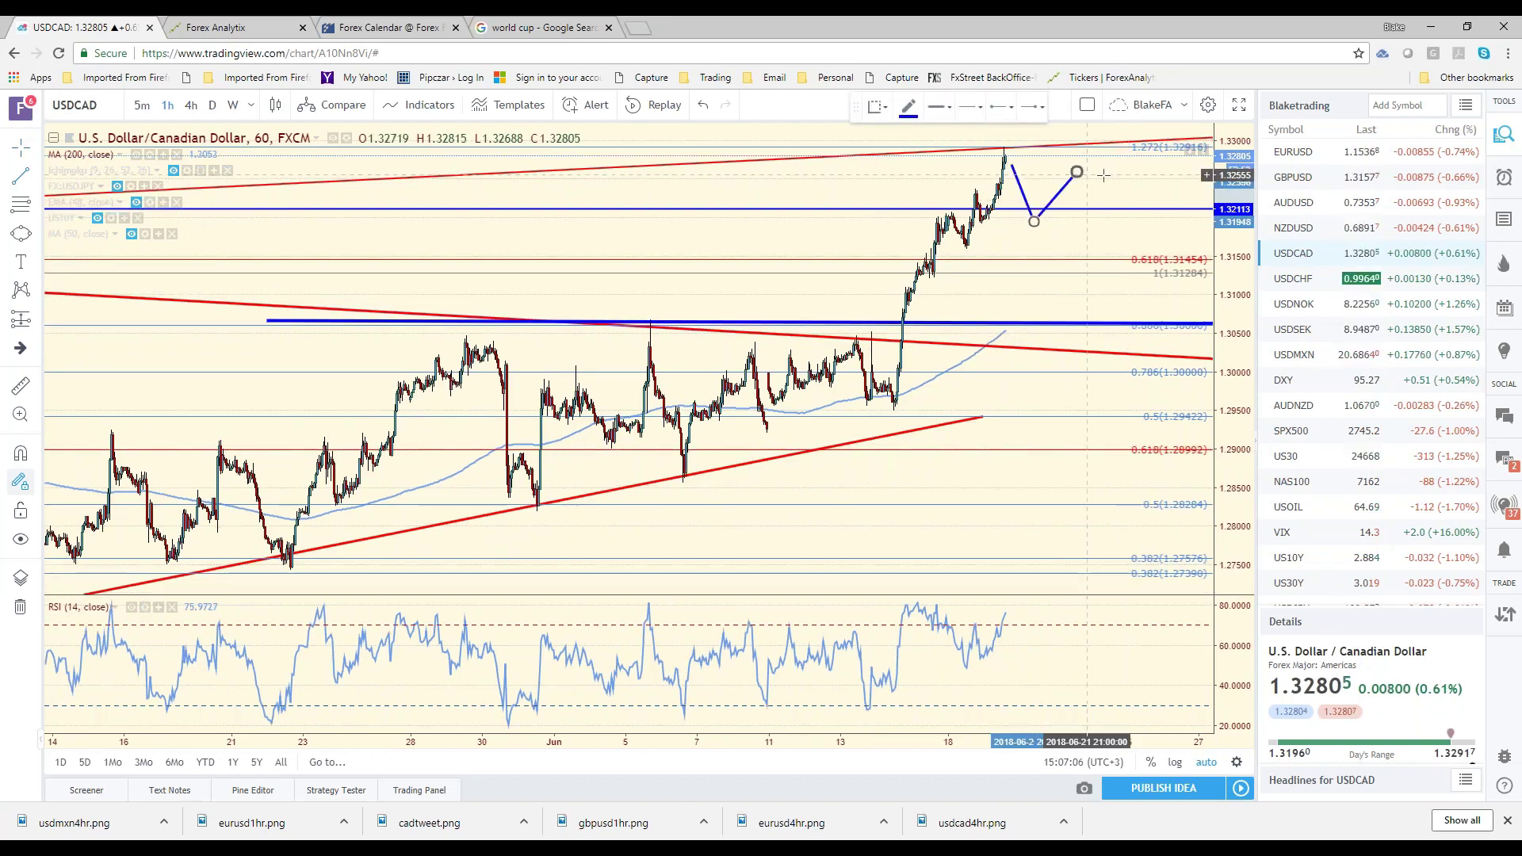
key("Escape")
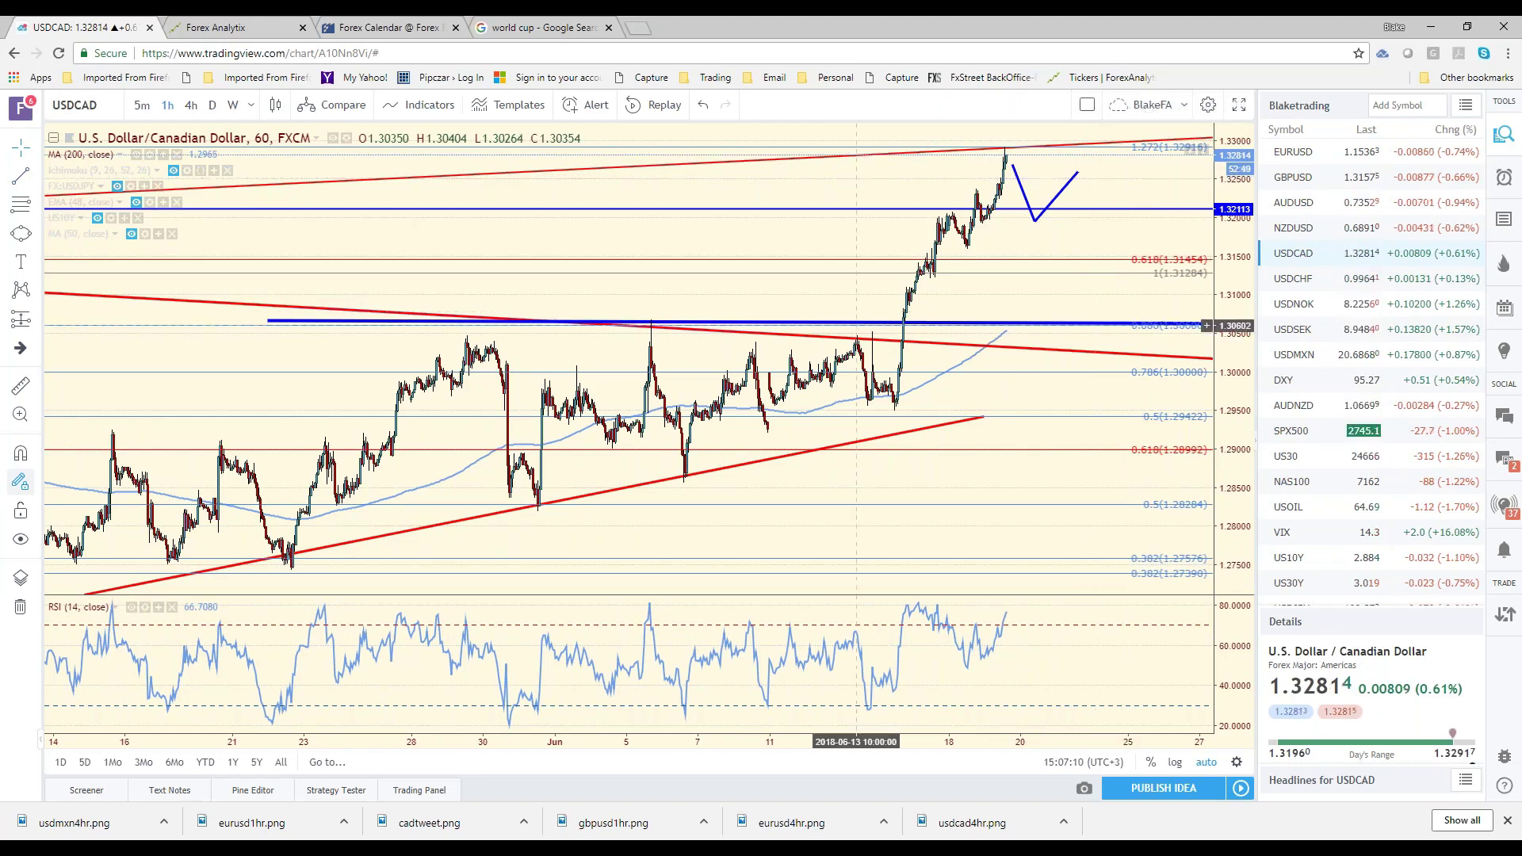
Glance at USDCAD on daily candles, then load EURUSD from the watchlist.
left_click(212, 106)
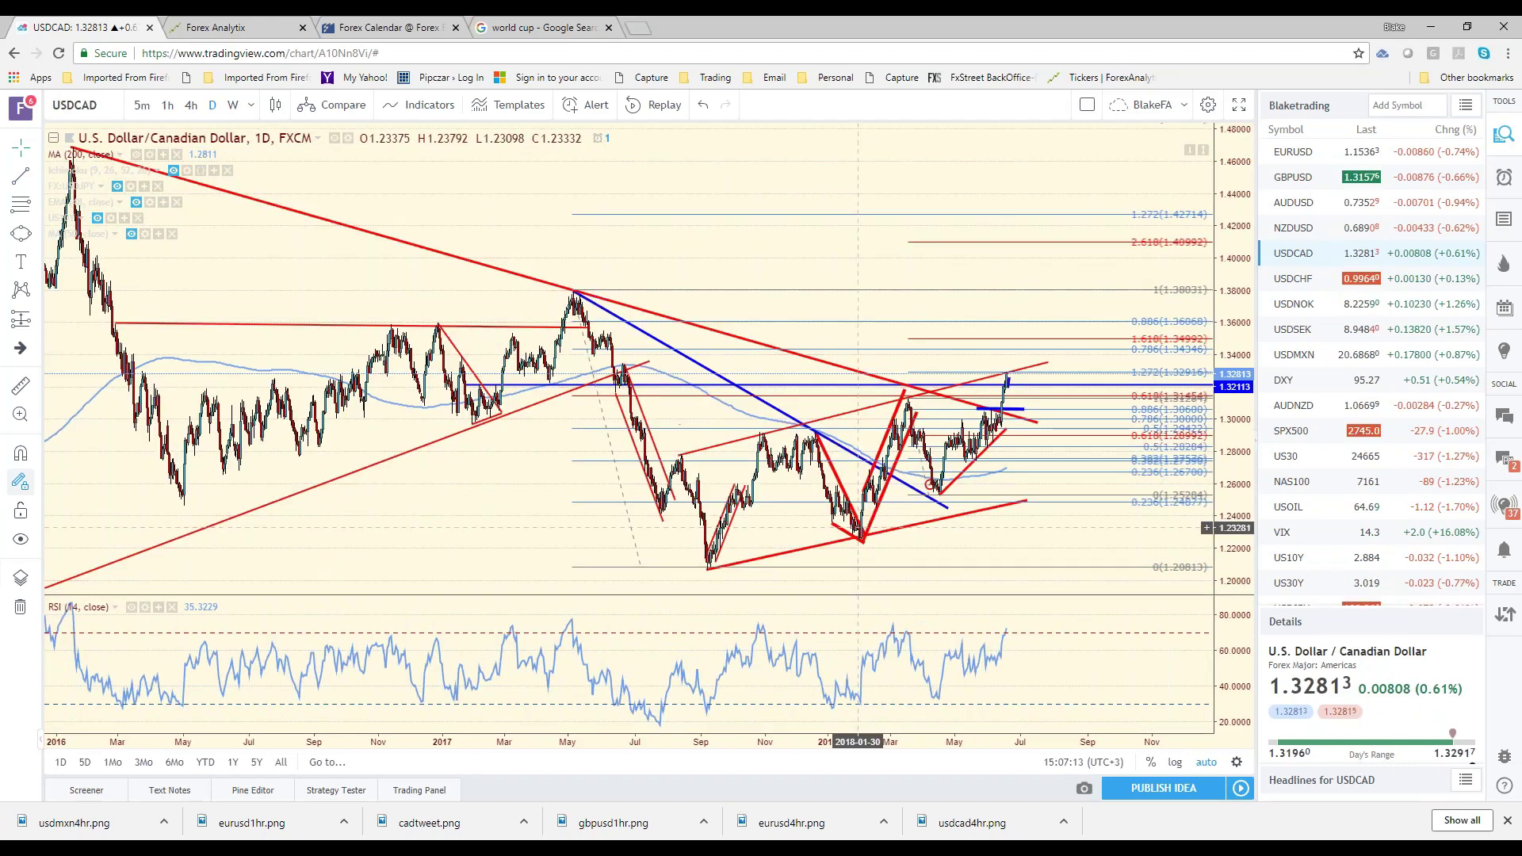
scroll(1031, 385, "down", 1)
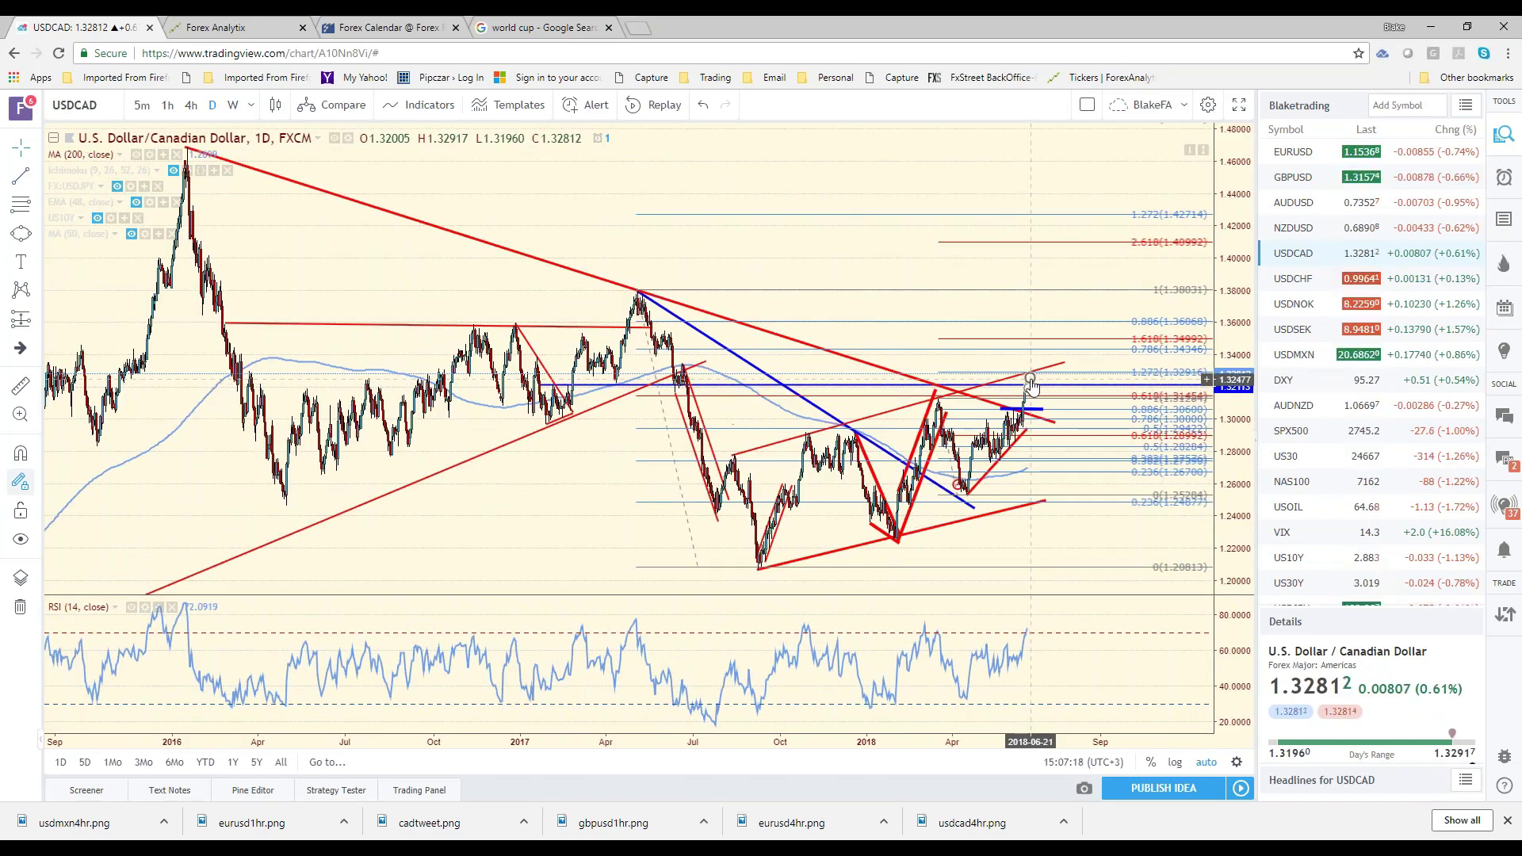
left_click(1327, 150)
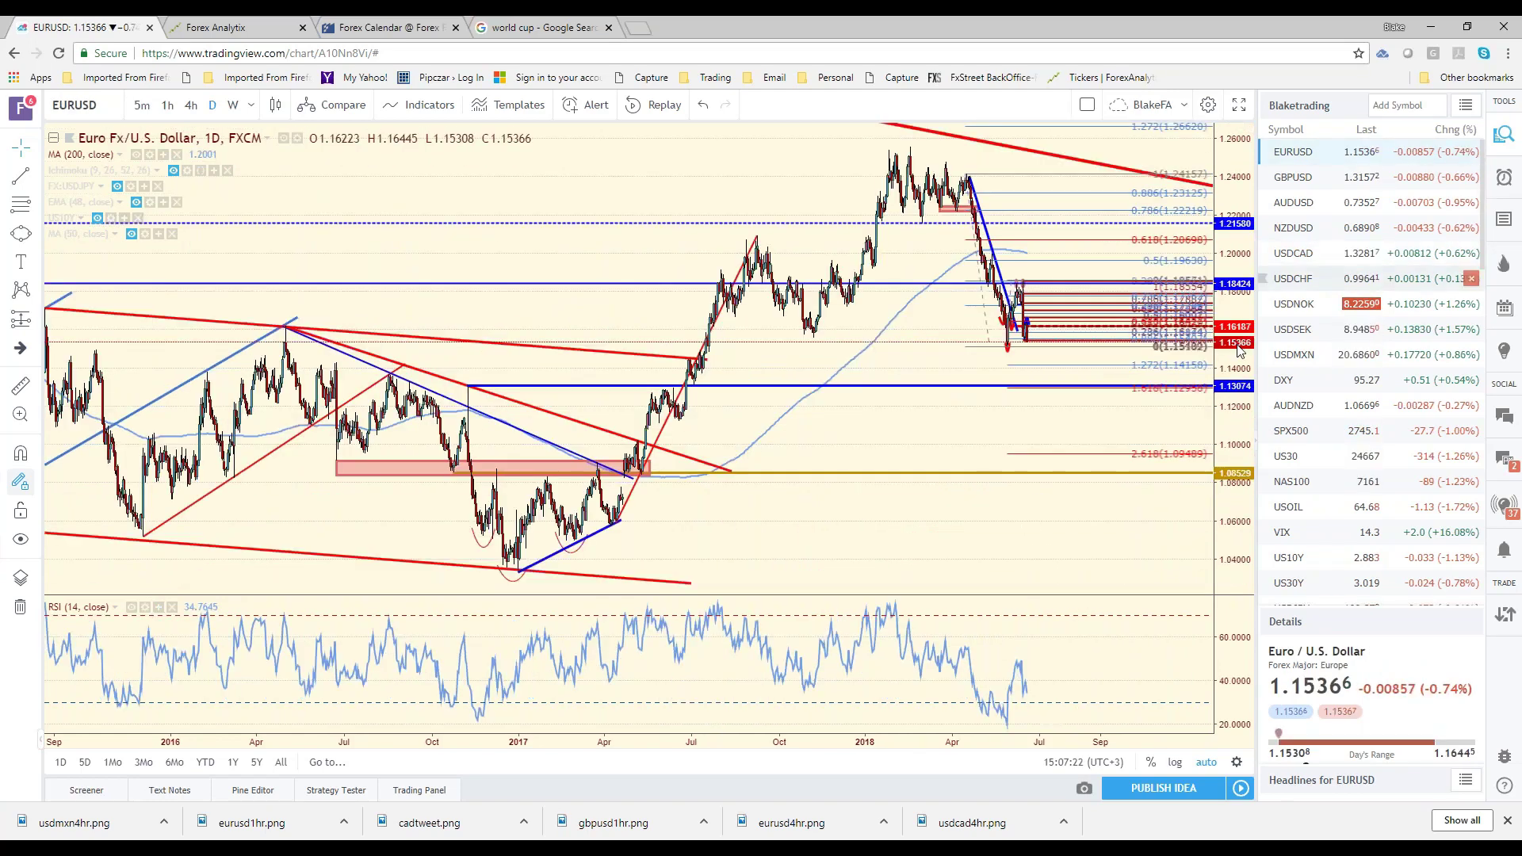
Zoom in on the latest few months of EURUSD daily candles.
scroll(1004, 496, "up", 4)
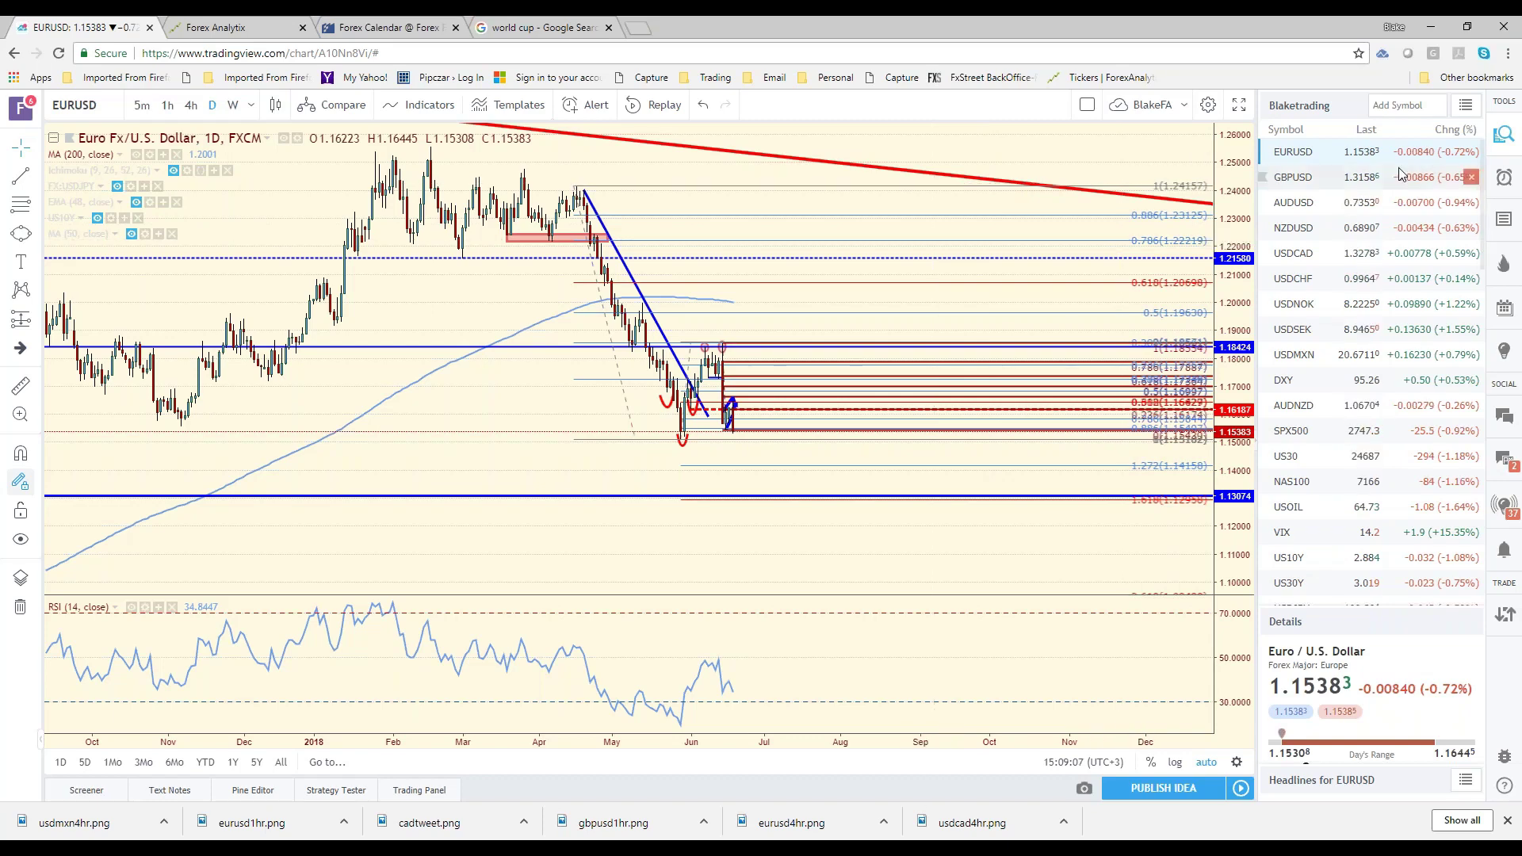
Move EURUSD to 4-hour candles, zoom in, then drop to 1-hour candles.
left_click(192, 105)
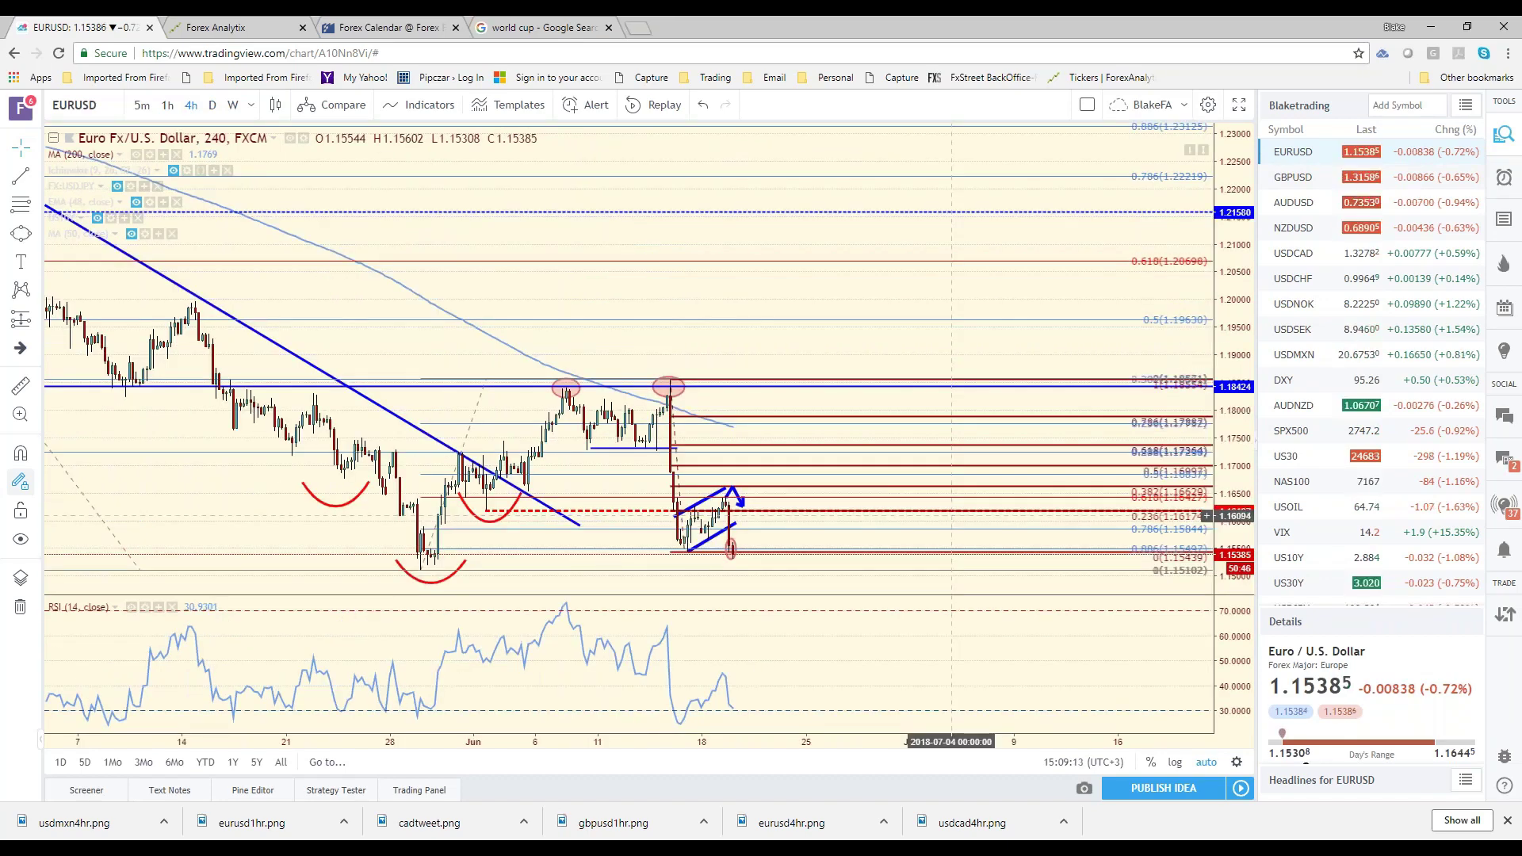
scroll(952, 516, "up", 1)
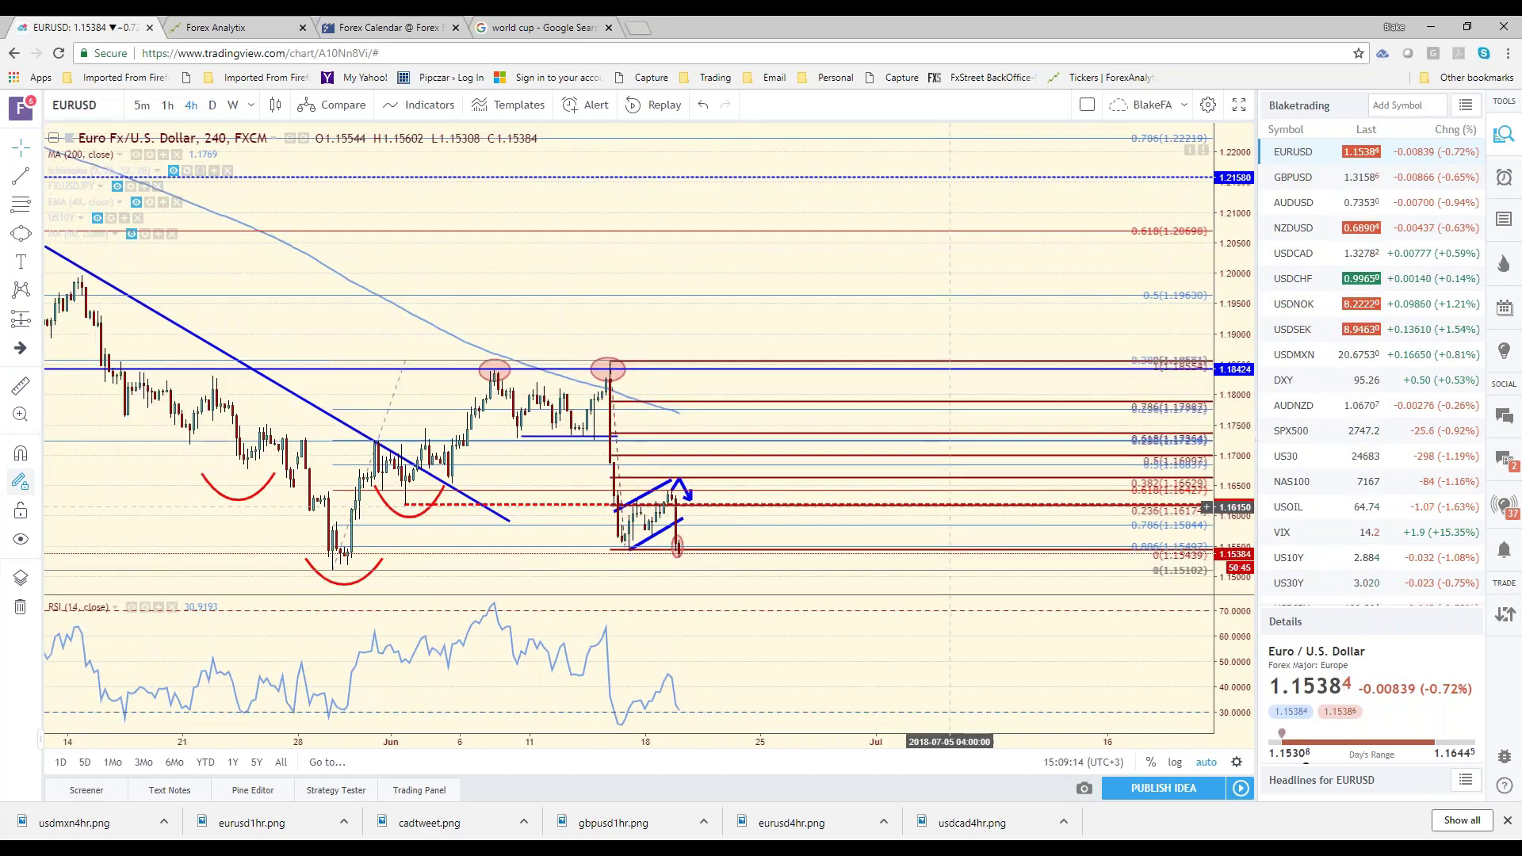
scroll(950, 508, "up", 1)
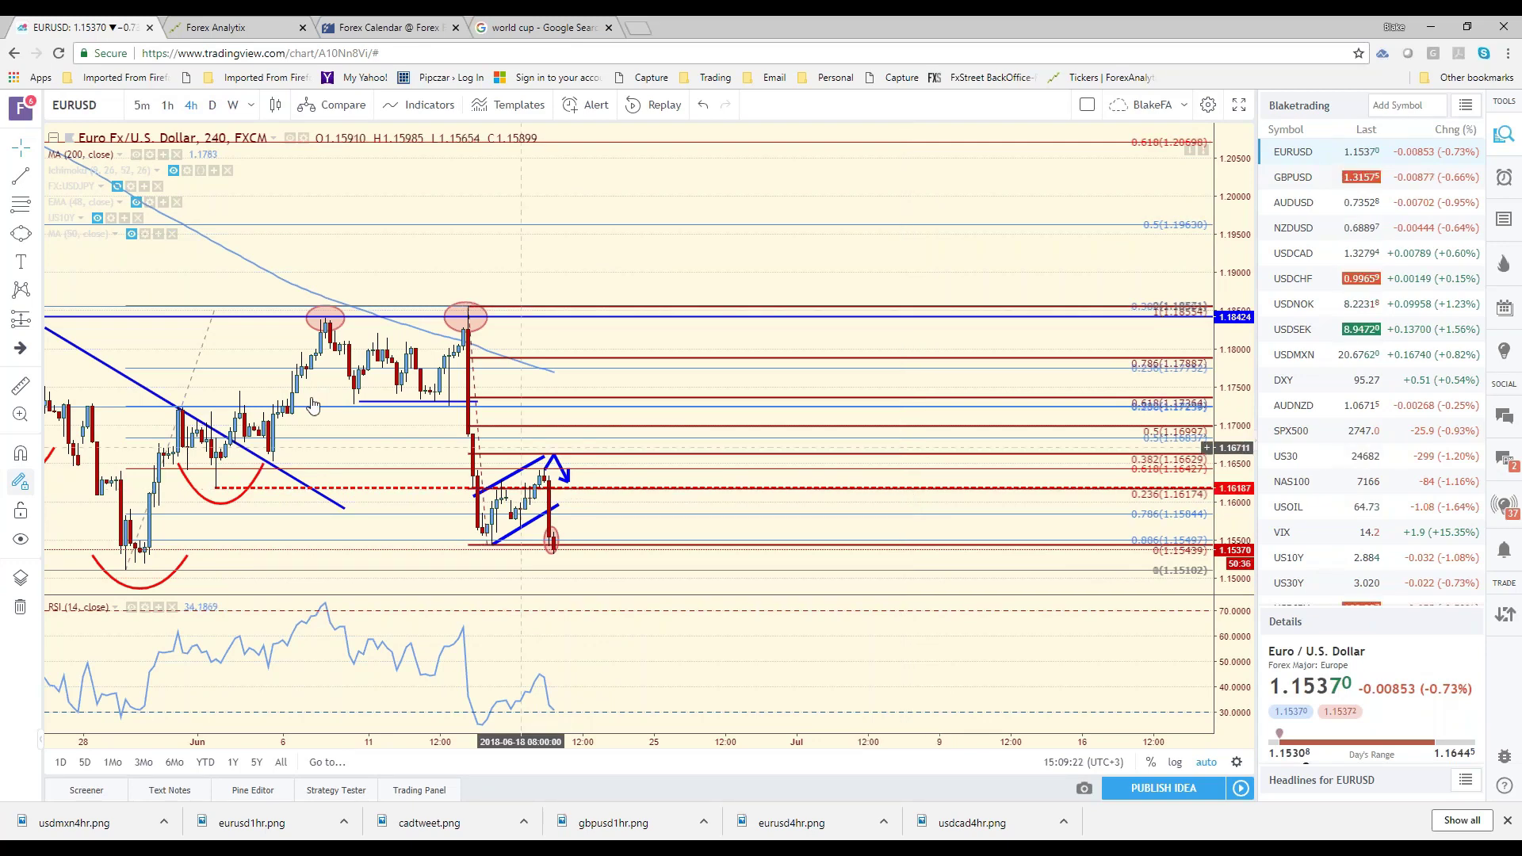
left_click(168, 105)
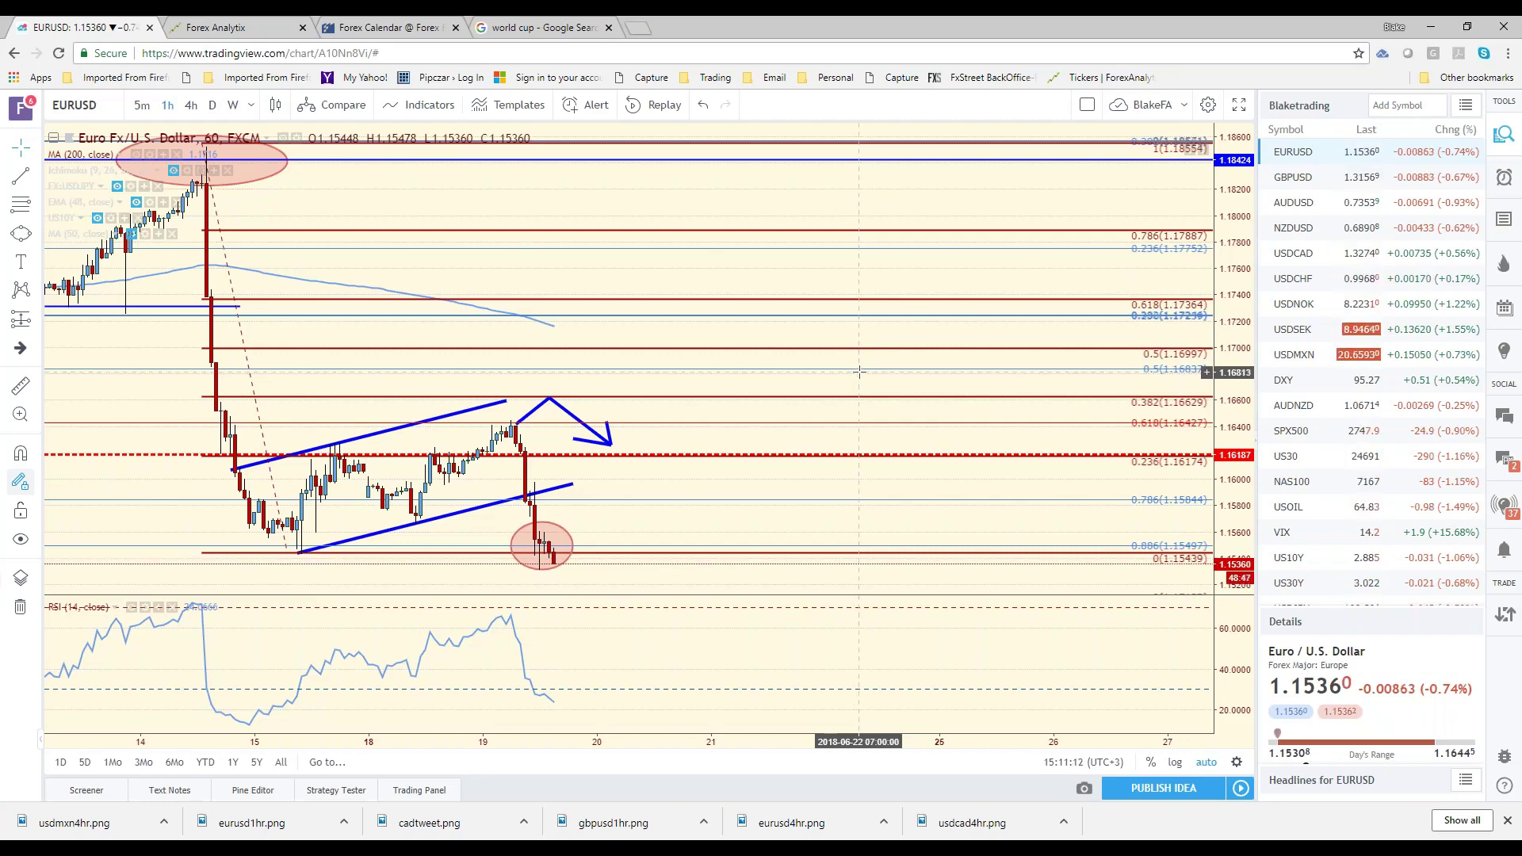
Close Chrome's downloads bar at the bottom of the window.
left_click(1508, 824)
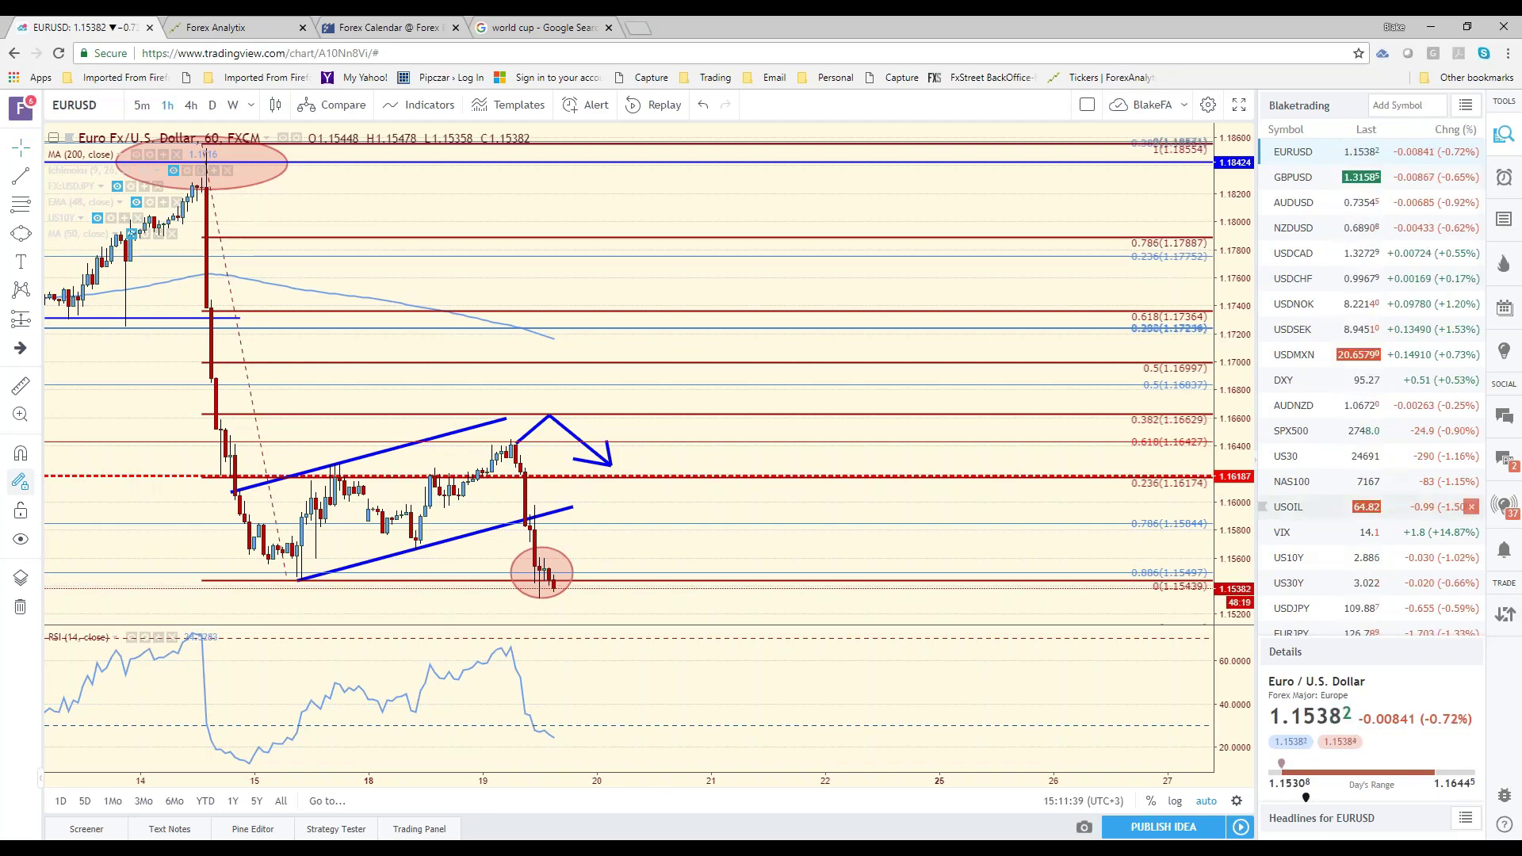
Zoom out the EURUSD 1-hour chart and pan back to early-June candles.
scroll(807, 435, "down", 1)
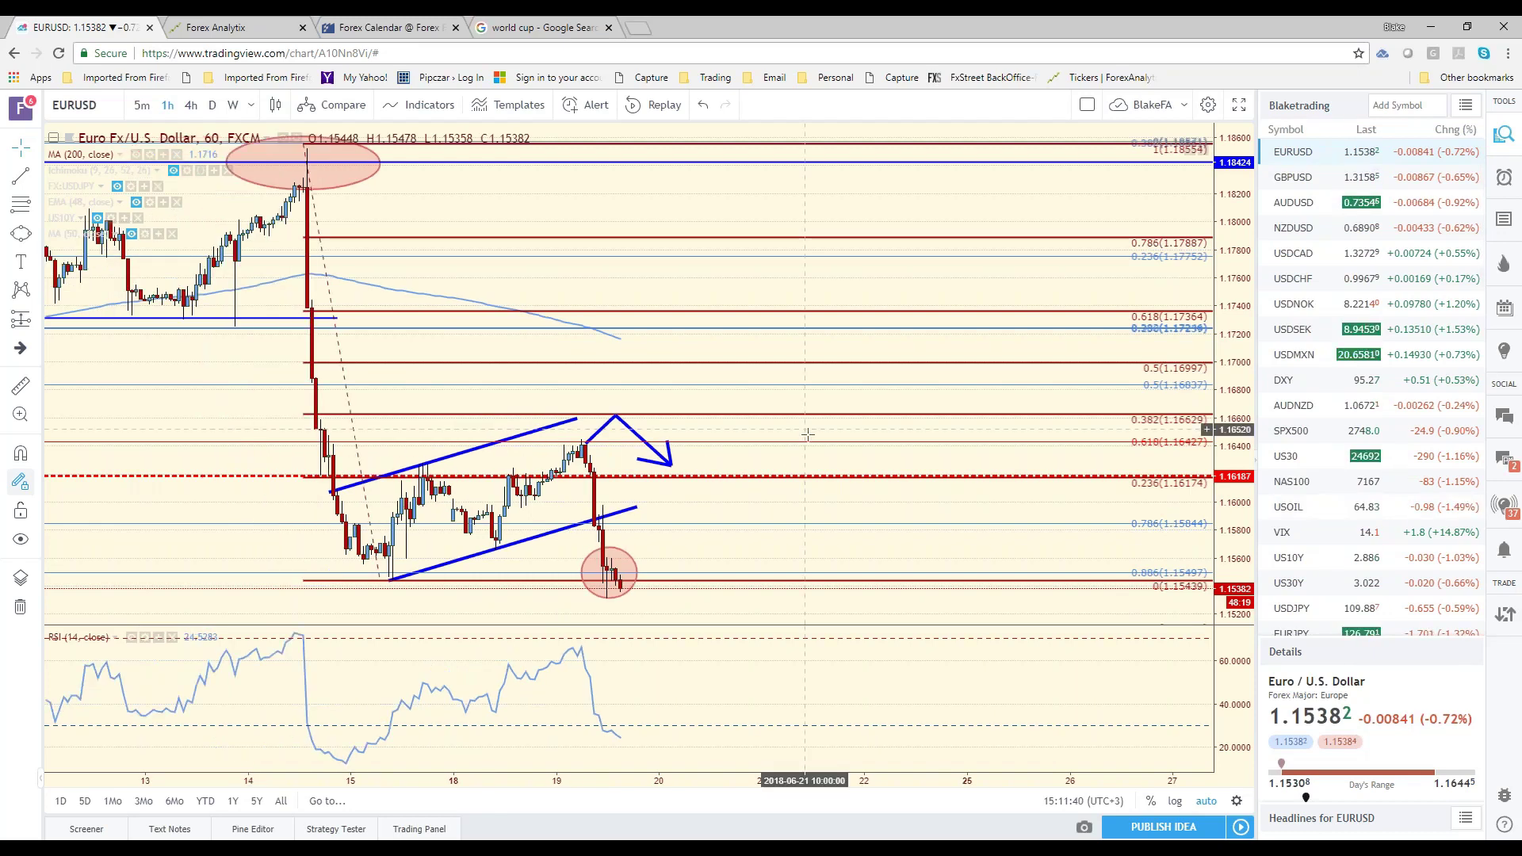
scroll(807, 435, "down", 2)
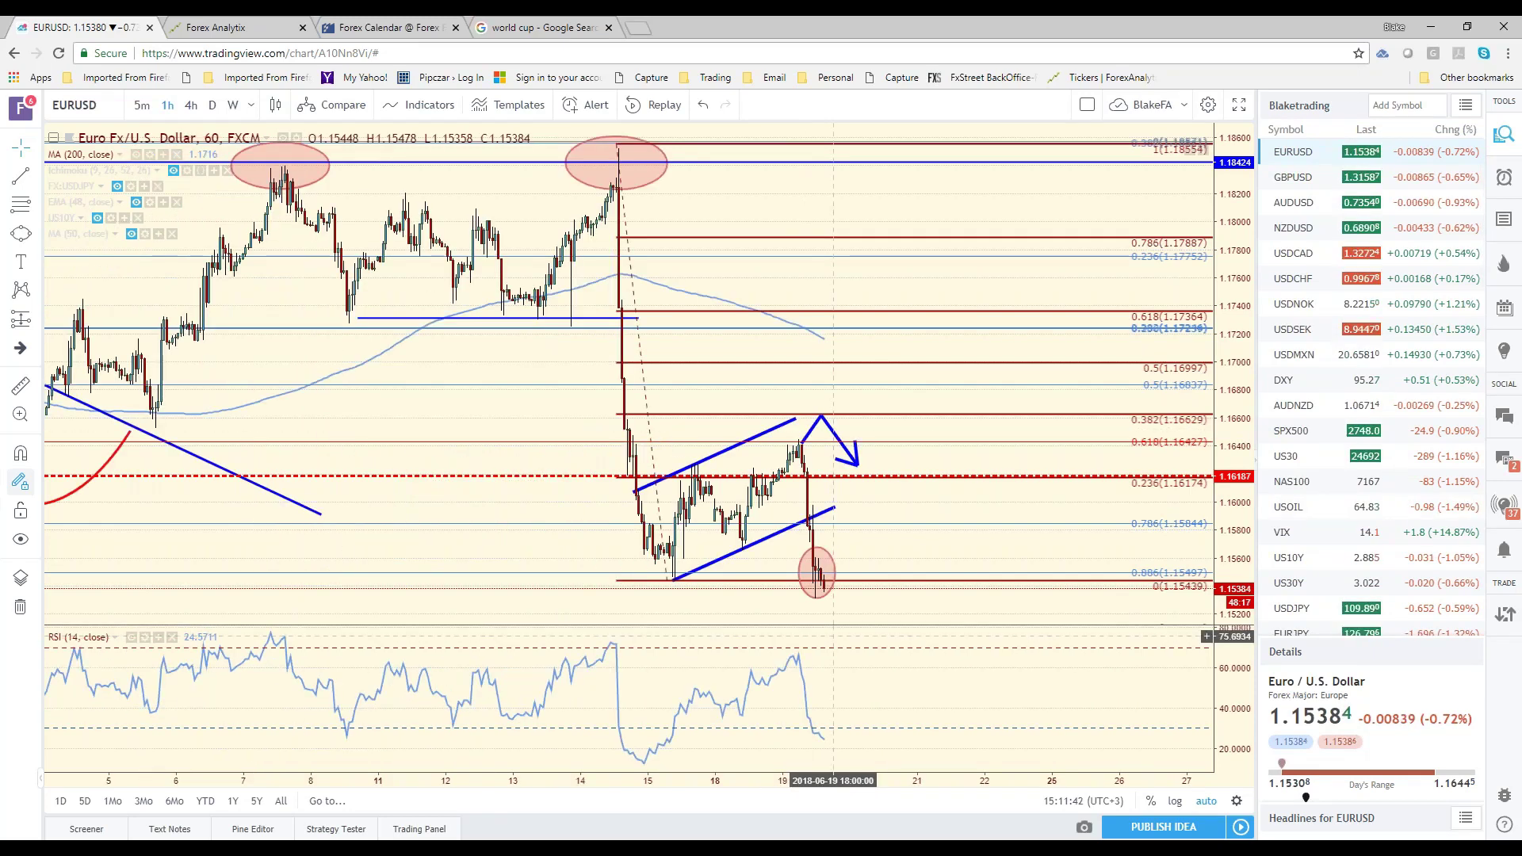
left_click_drag(460, 553, 573, 553)
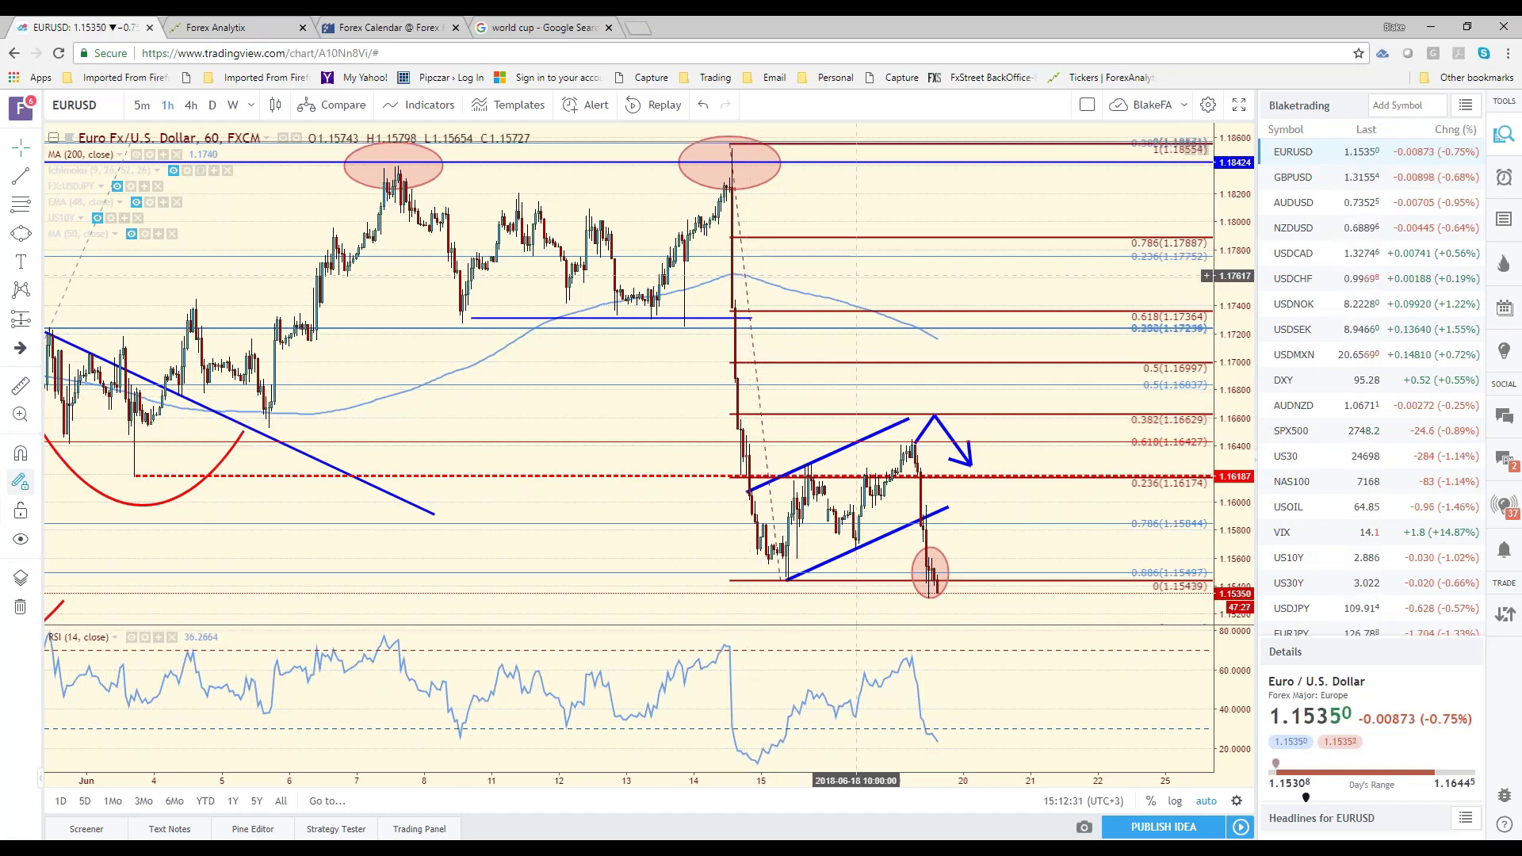
Switch to GBPUSD and nudge its Fibonacci retracement so the levels sit slightly lower.
left_click(1314, 186)
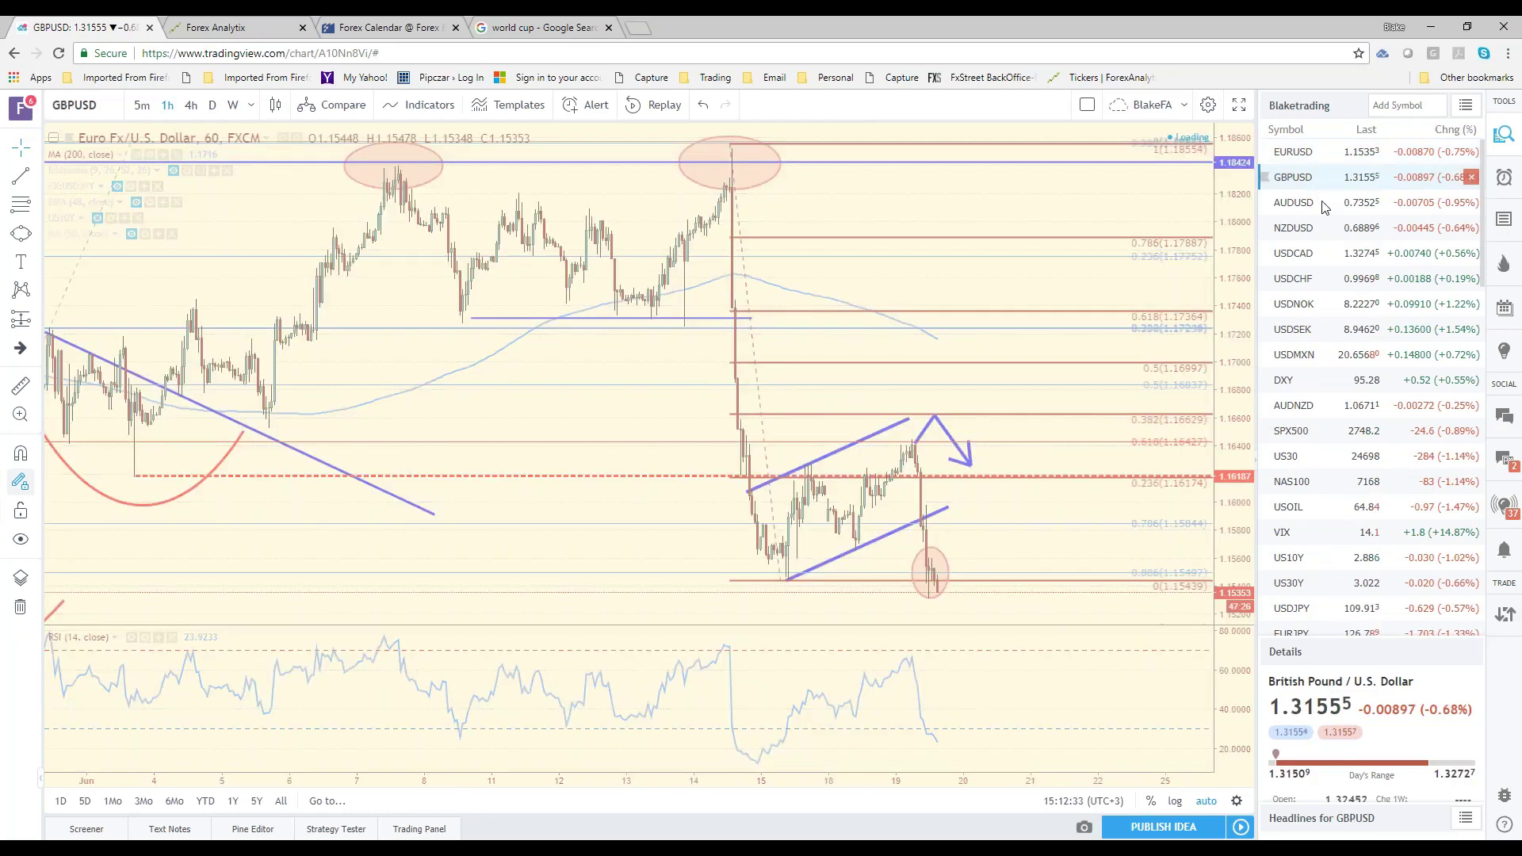
scroll(1071, 464, "down", 1)
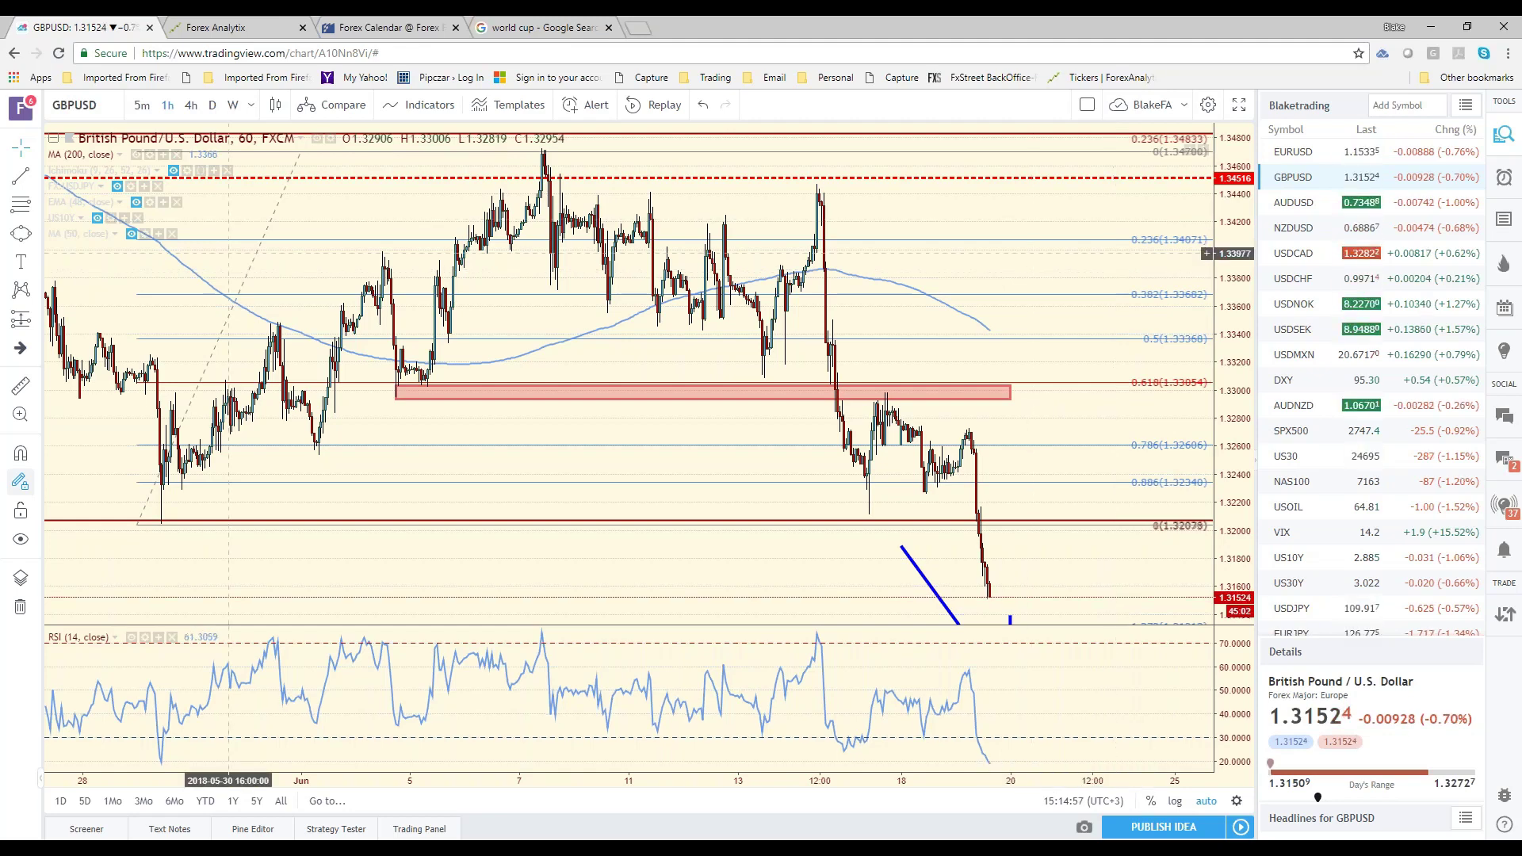
left_click_drag(269, 240, 293, 230)
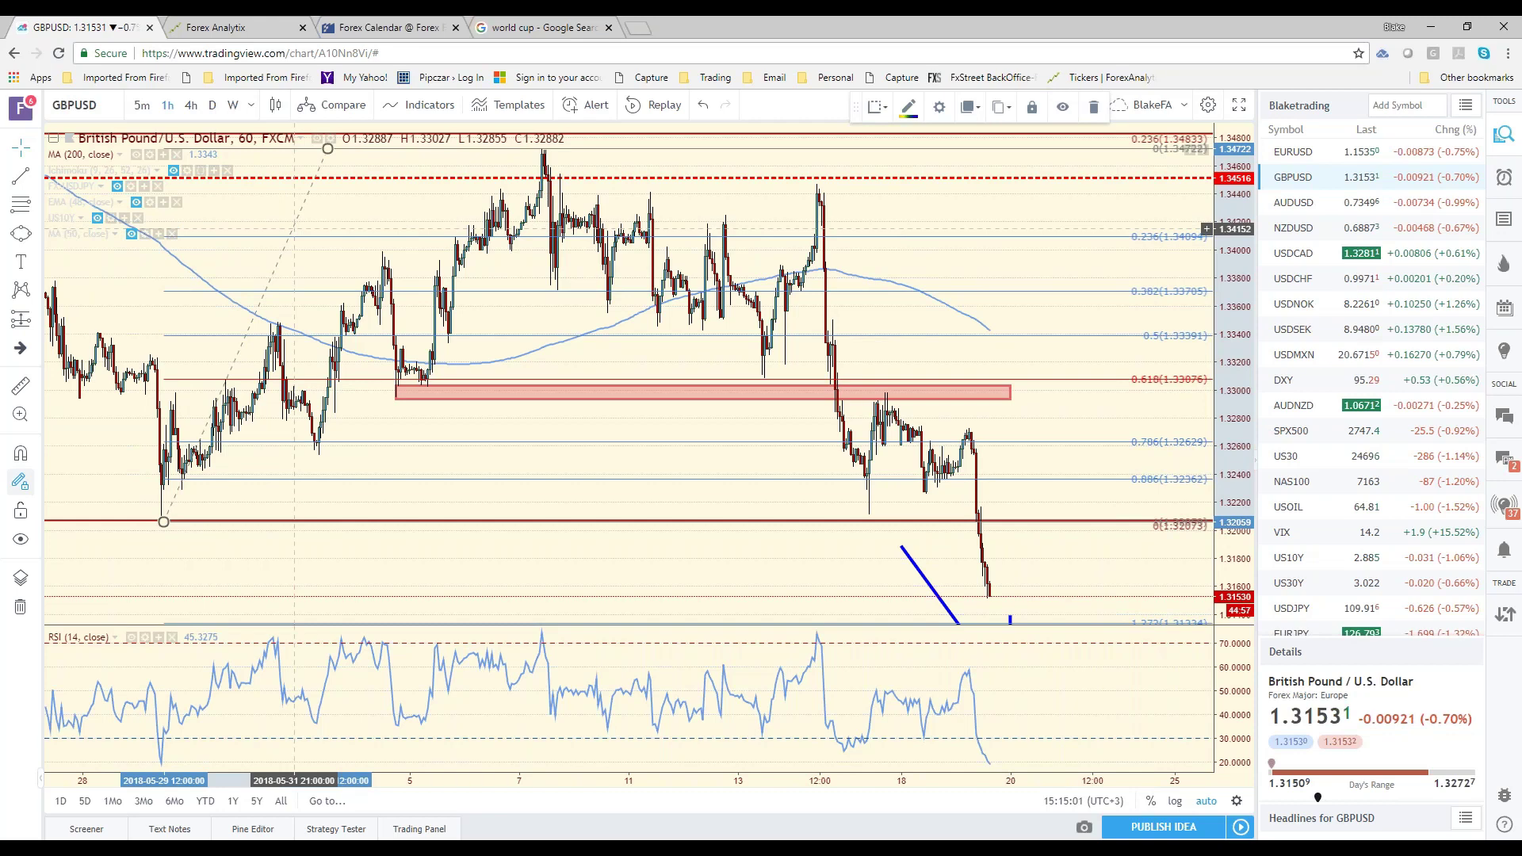
left_click(318, 509)
left_click_drag(162, 524, 164, 533)
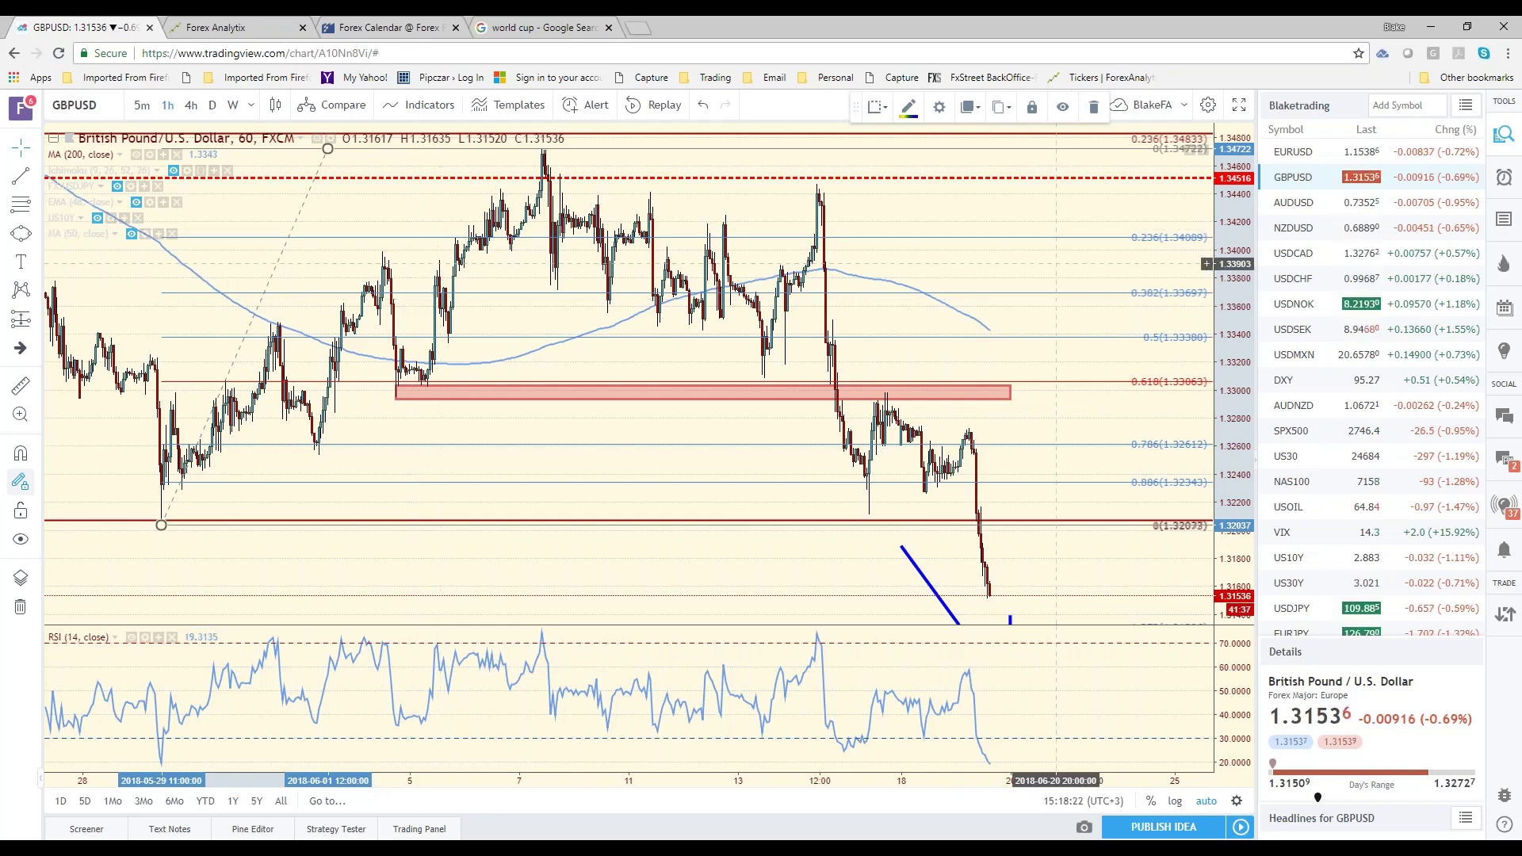
Open EURUSD from the watchlist on the daily timeframe.
left_click(1293, 151)
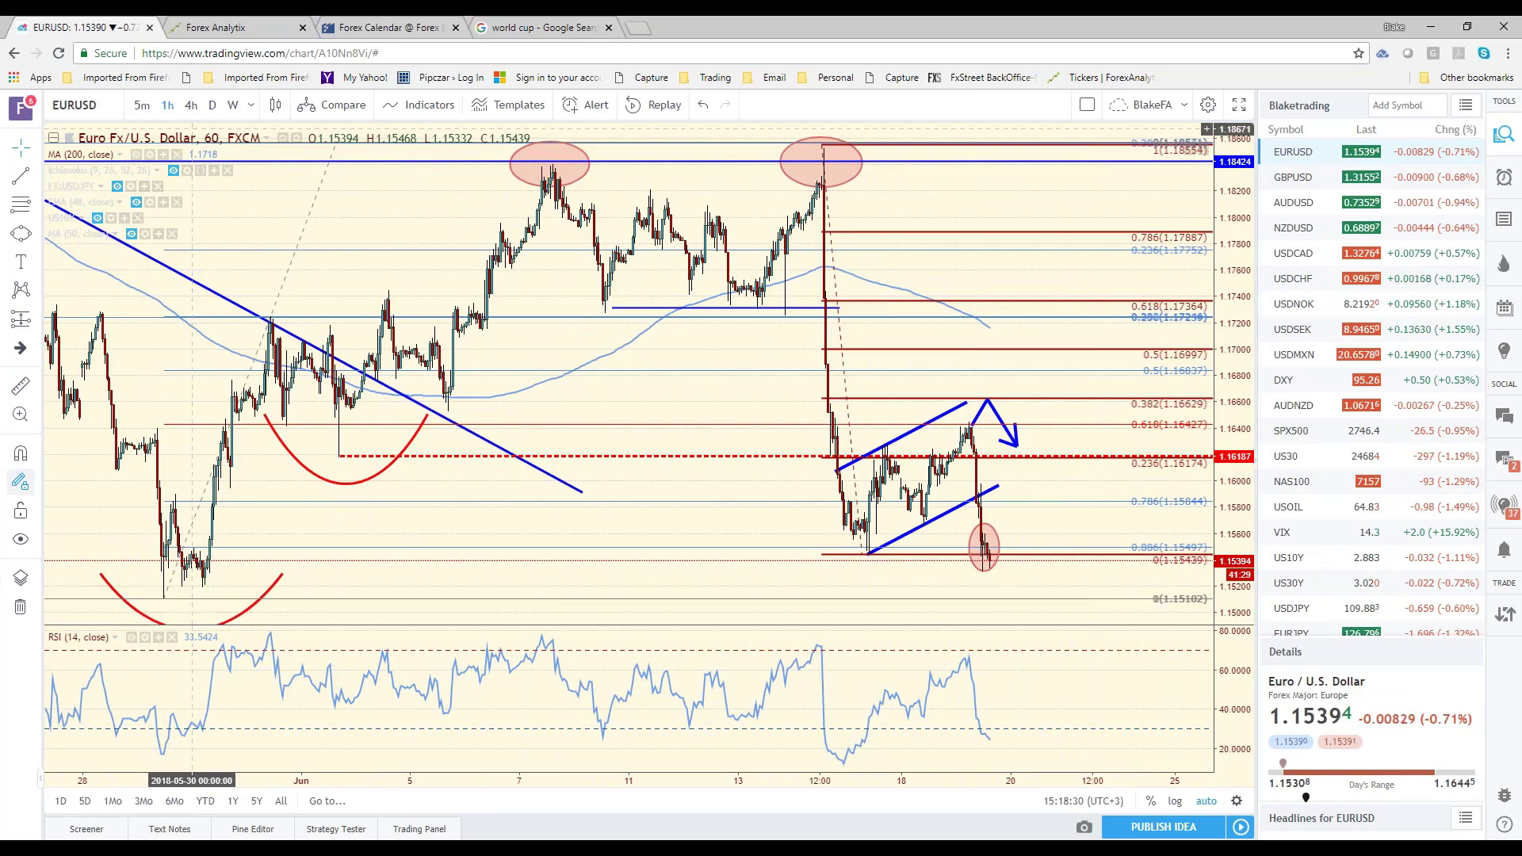
left_click(212, 105)
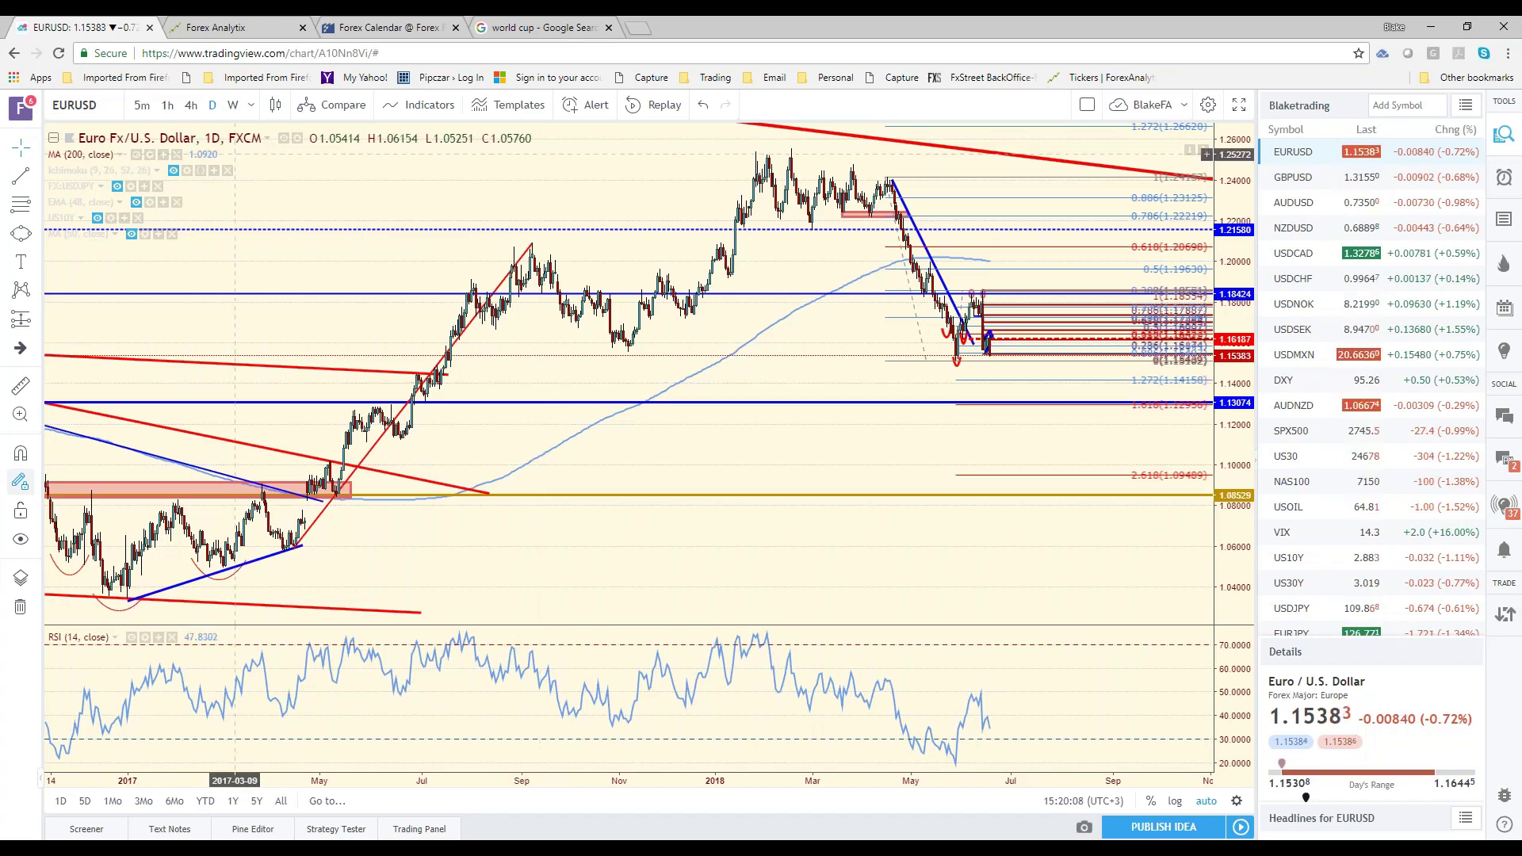
left_click(194, 111)
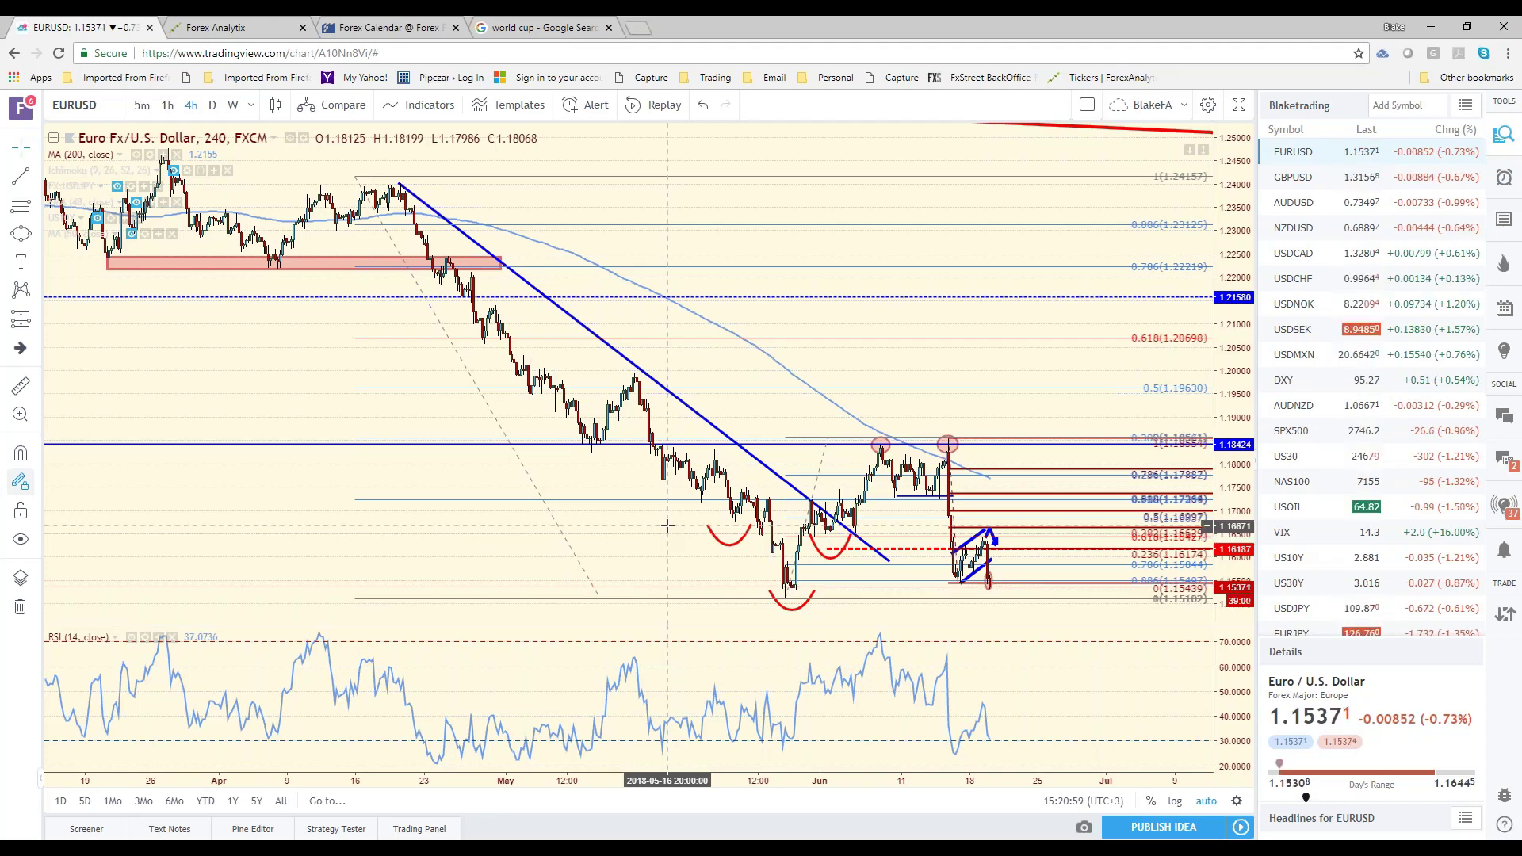
left_click(213, 104)
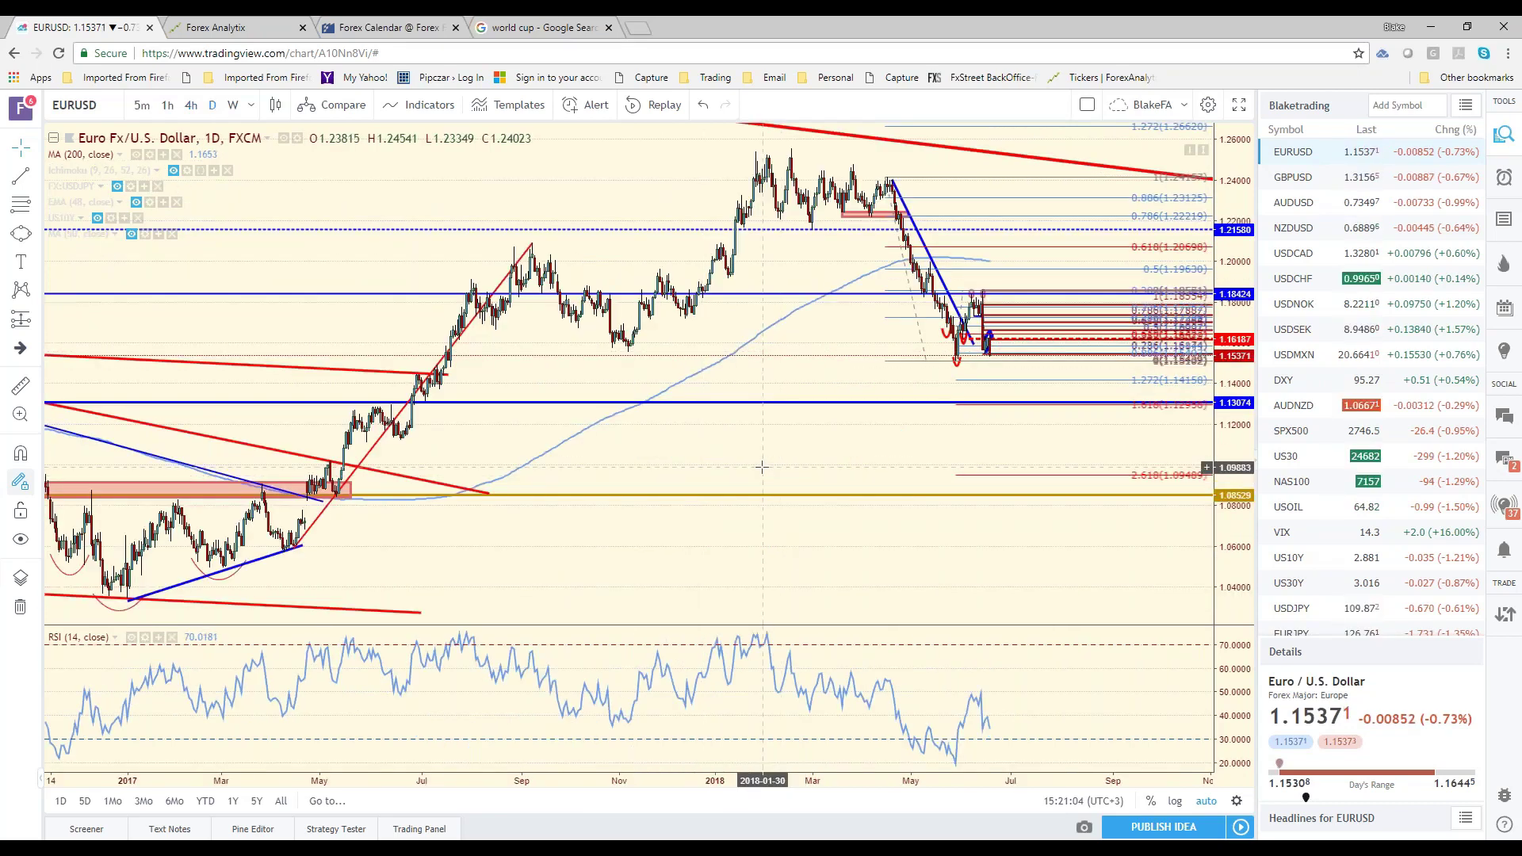
scroll(762, 468, "down", 2)
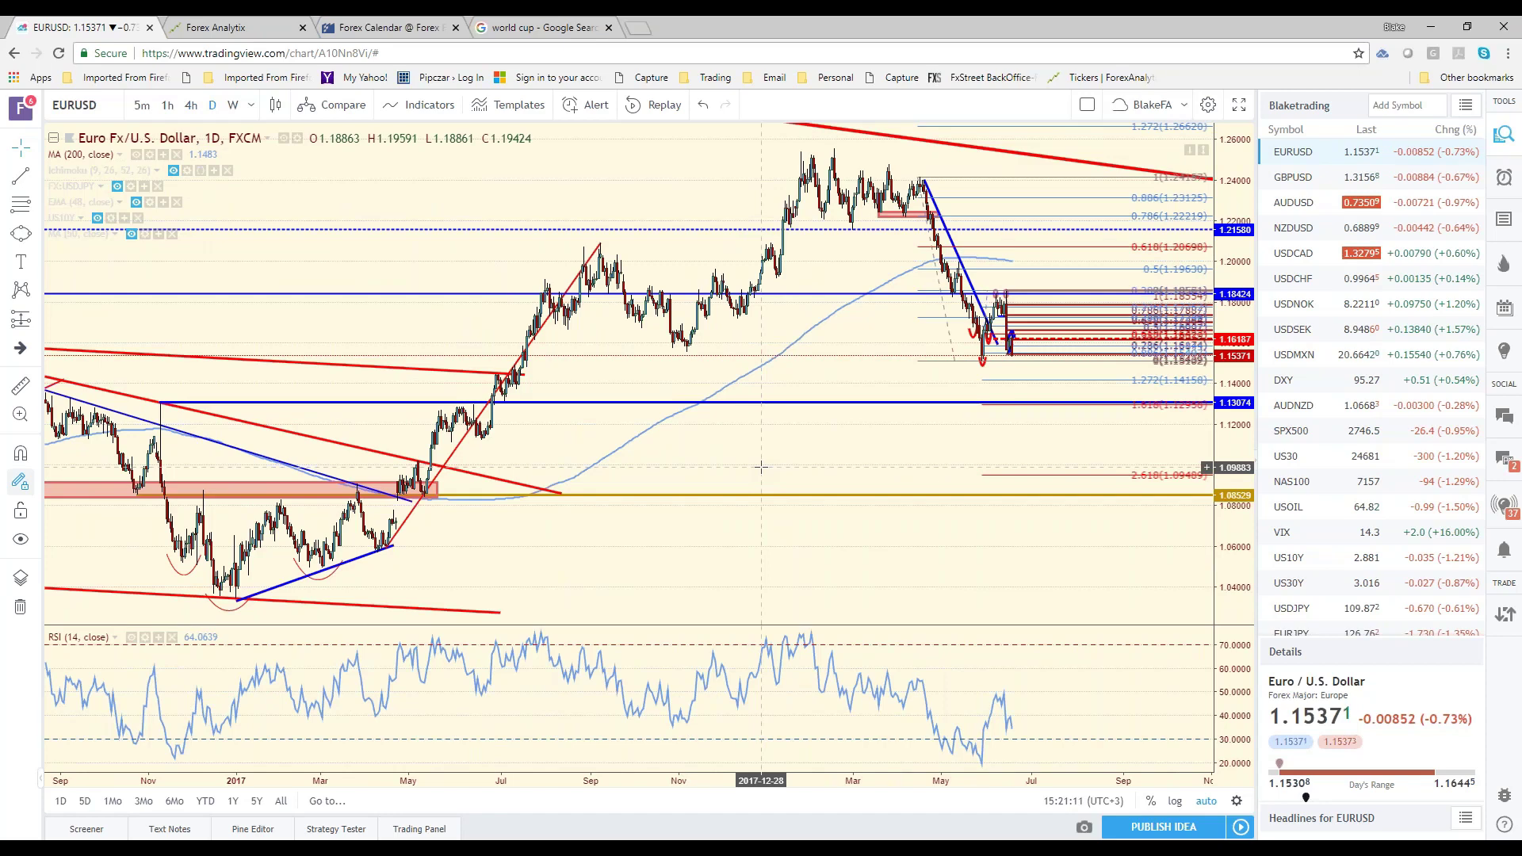
scroll(761, 468, "down", 2)
scroll(759, 468, "down", 2)
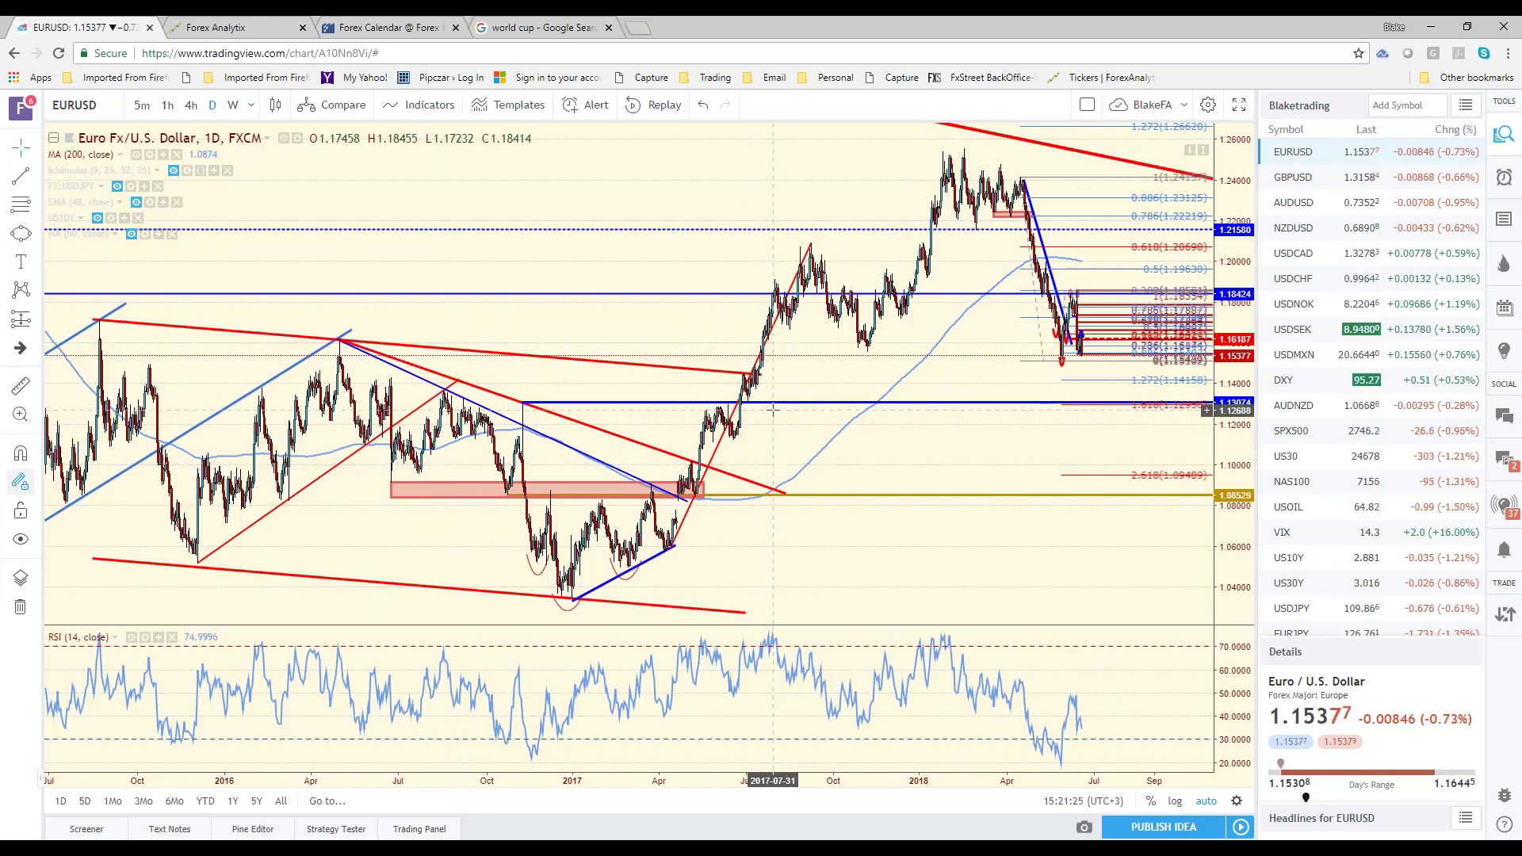
scroll(803, 422, "up", 3)
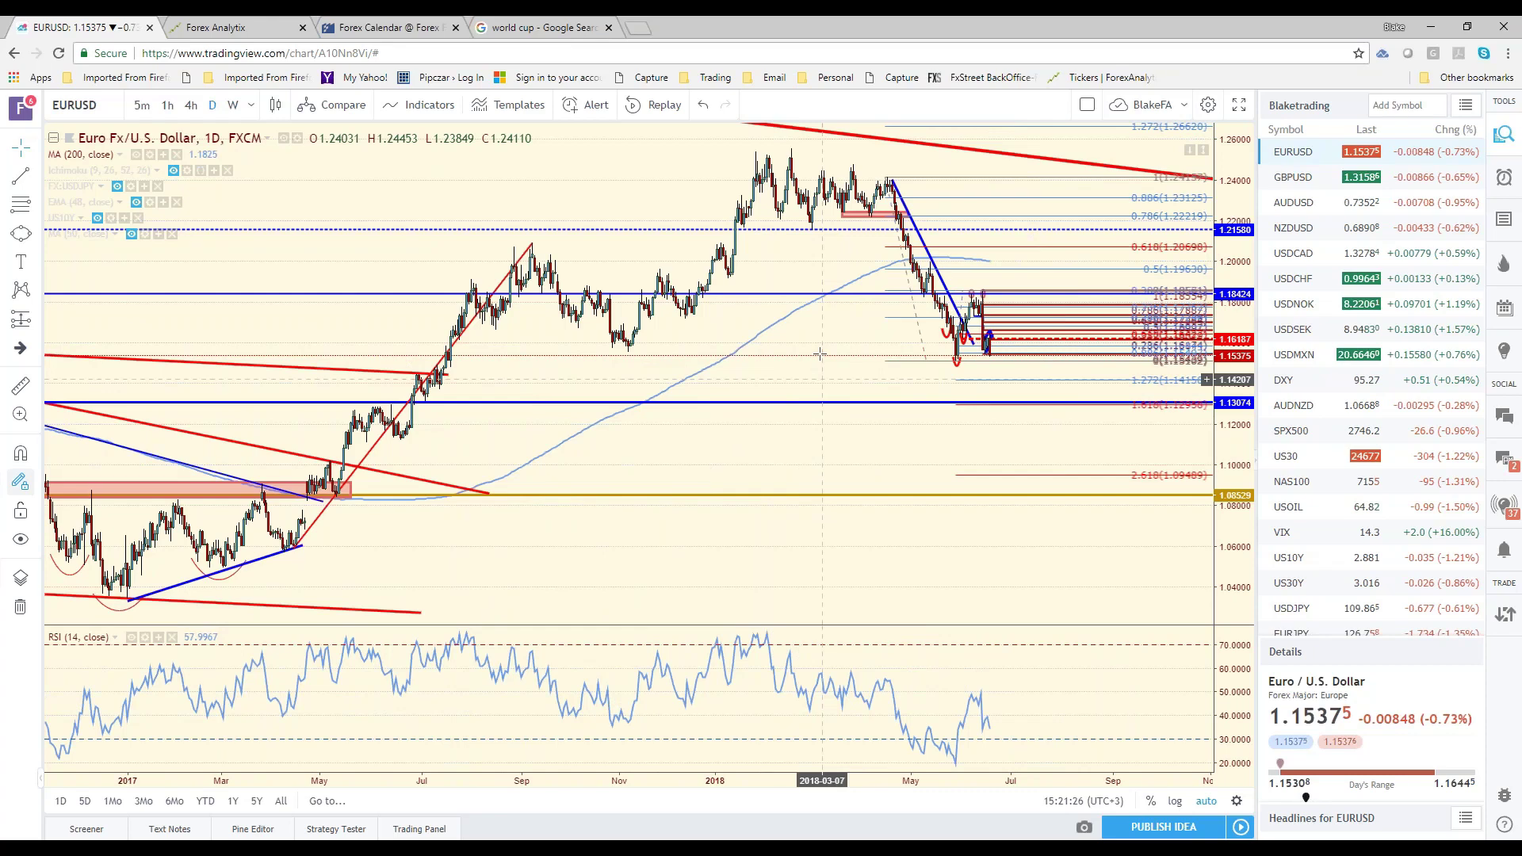
scroll(828, 397, "up", 3)
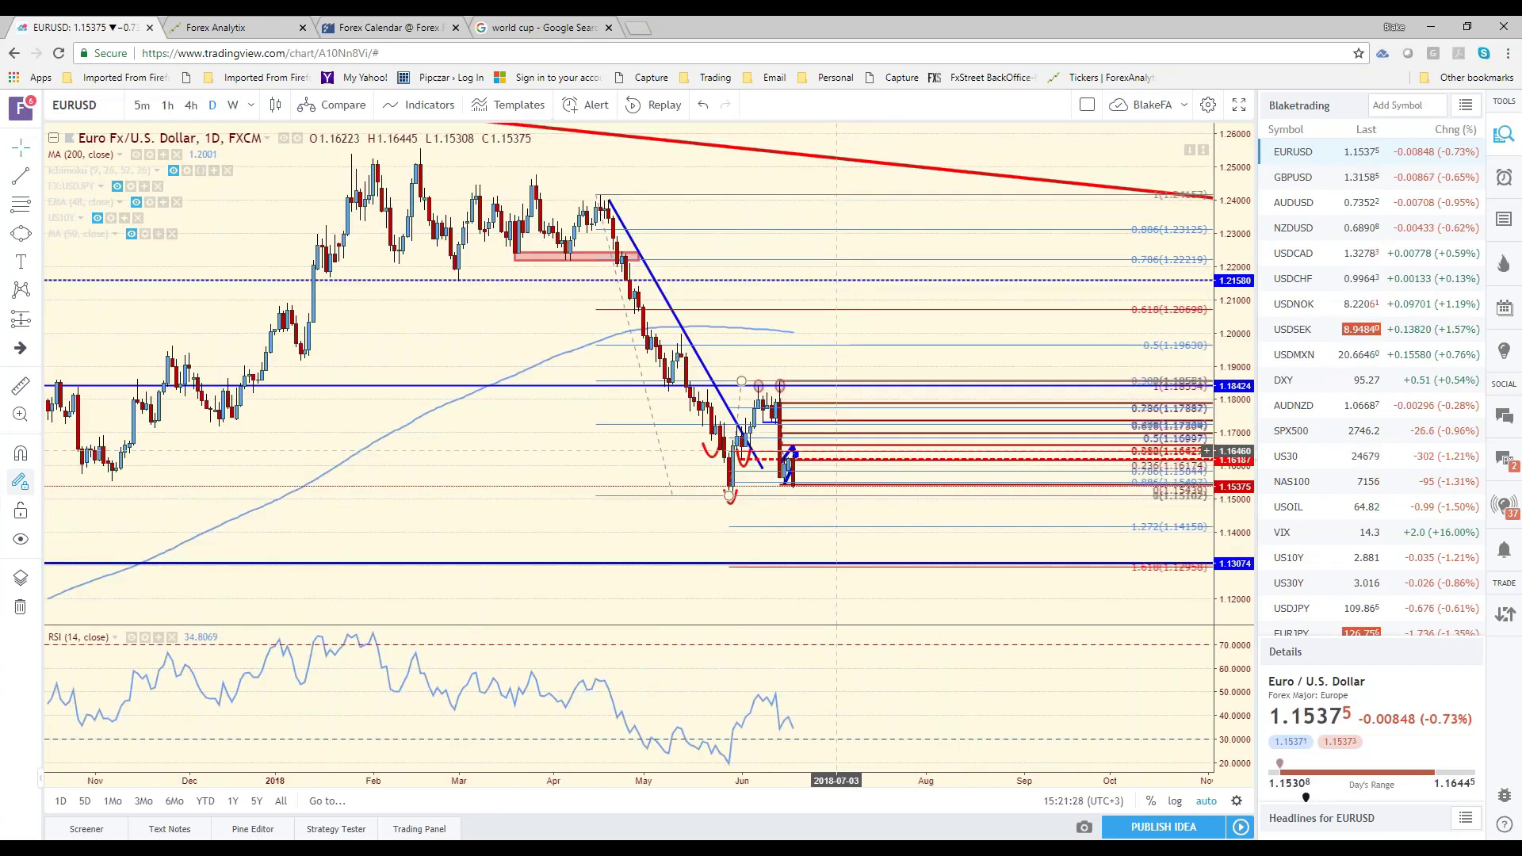
Put EURUSD on 4-hour candles and zoom around June's flag and Fibonacci levels.
left_click(191, 104)
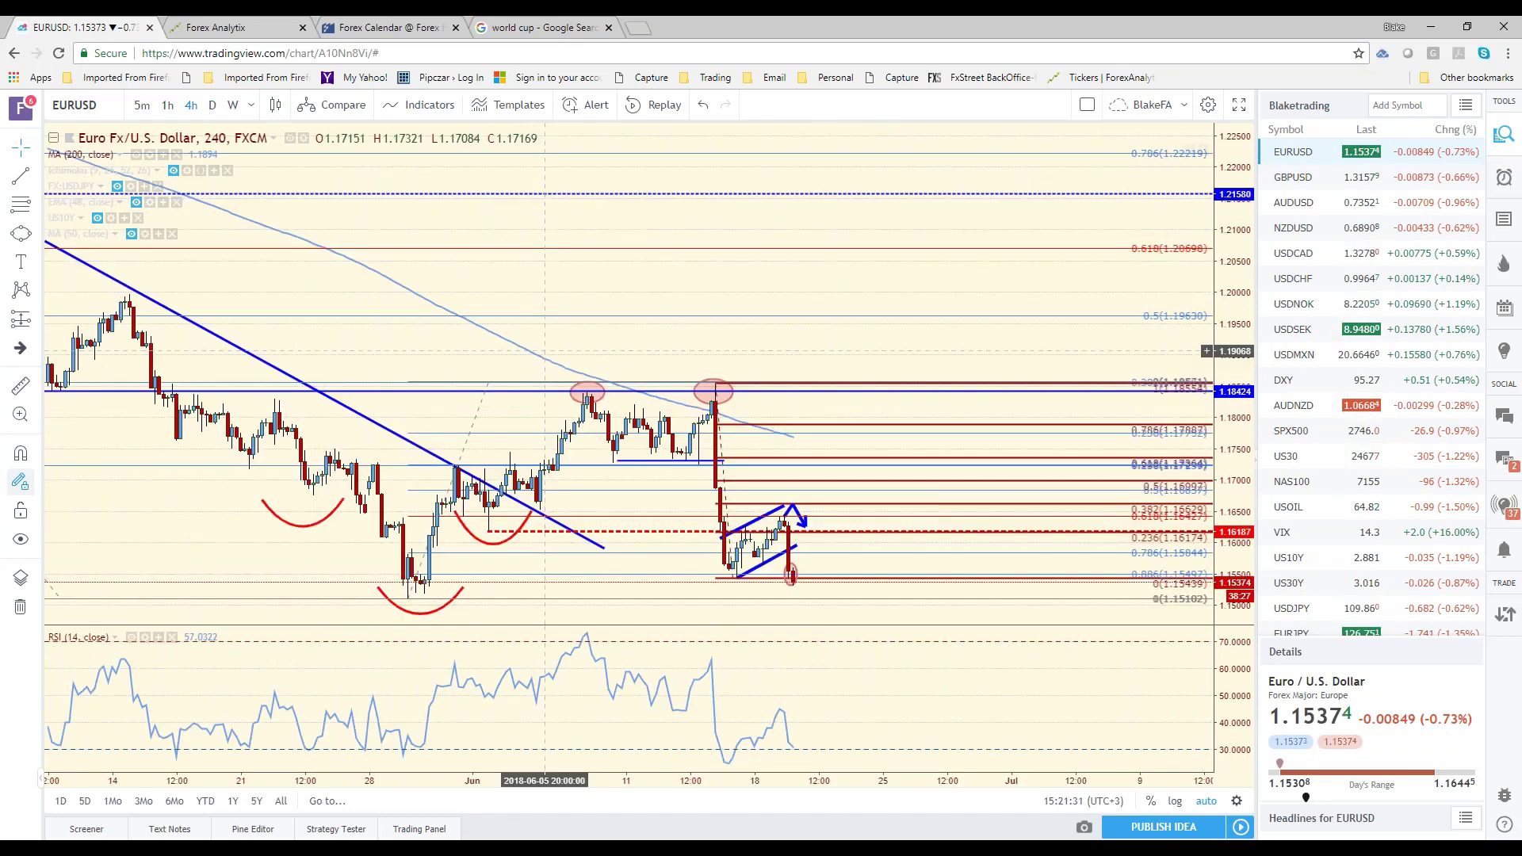
scroll(544, 352, "down", 2)
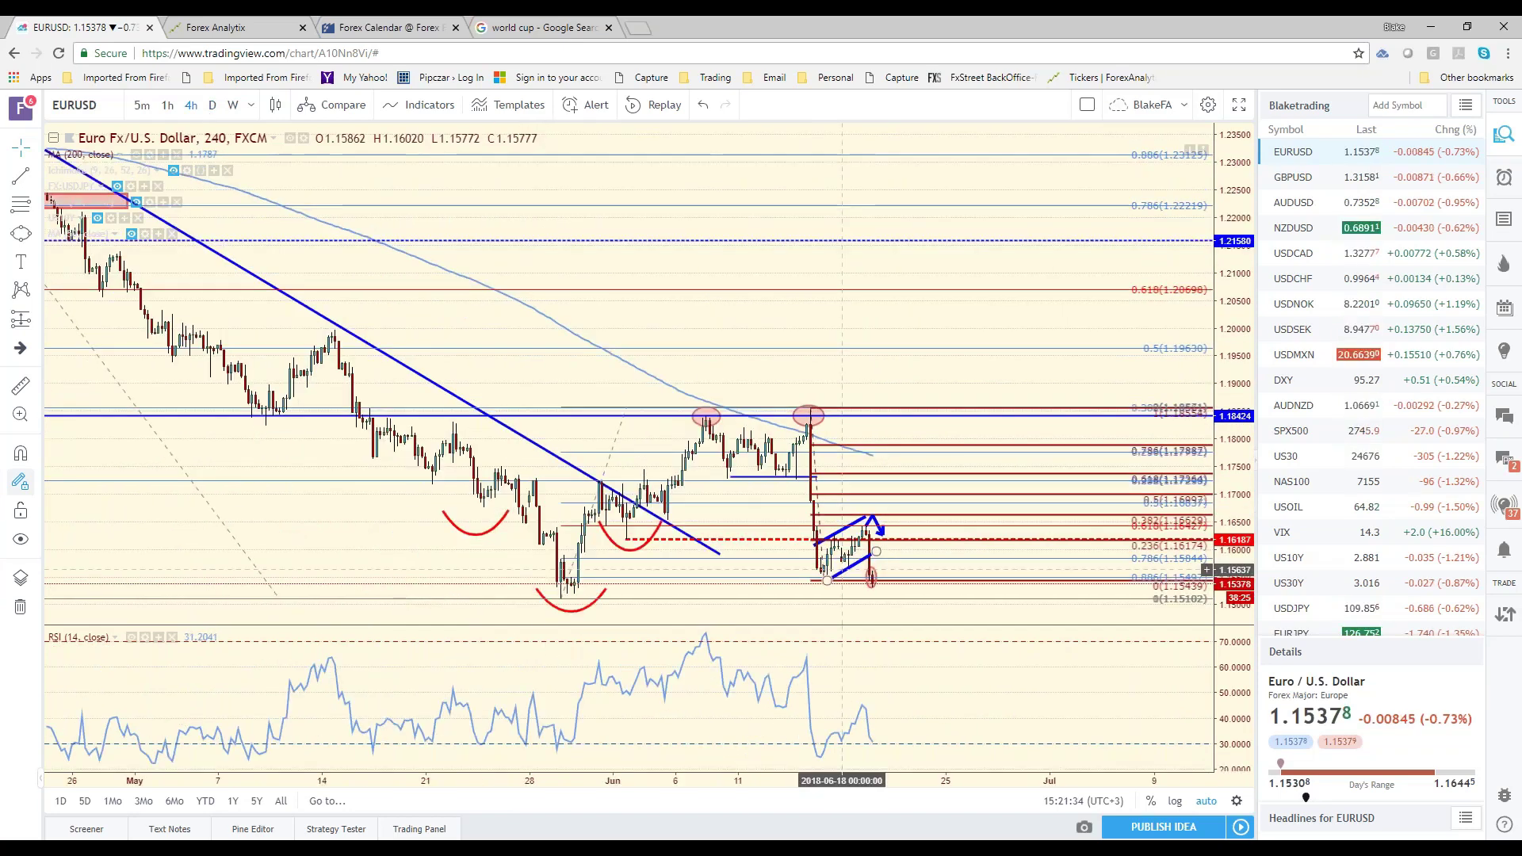
scroll(842, 570, "up", 1)
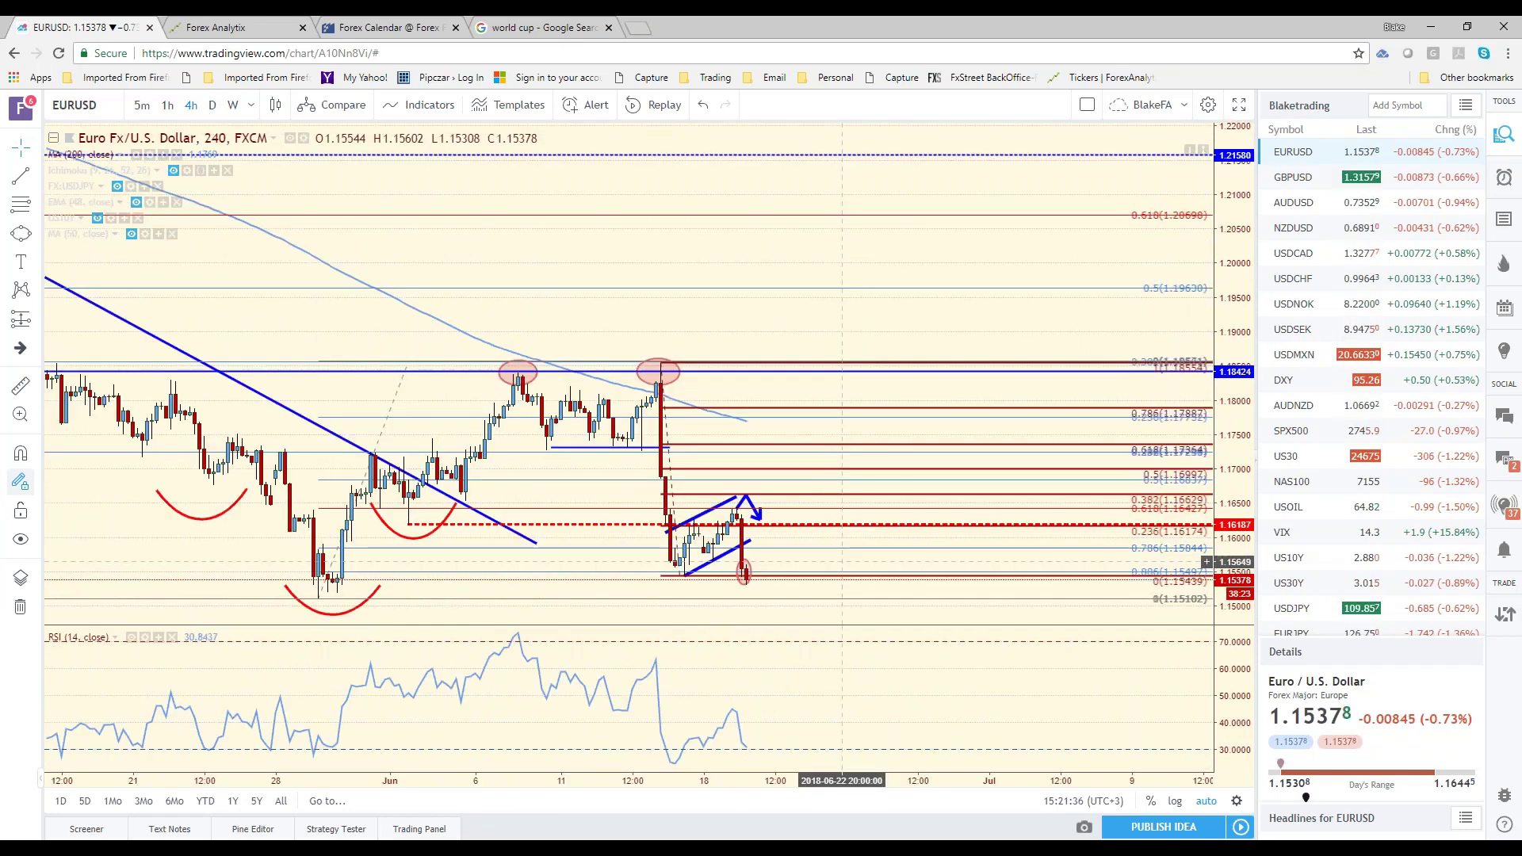
scroll(319, 455, "up", 3)
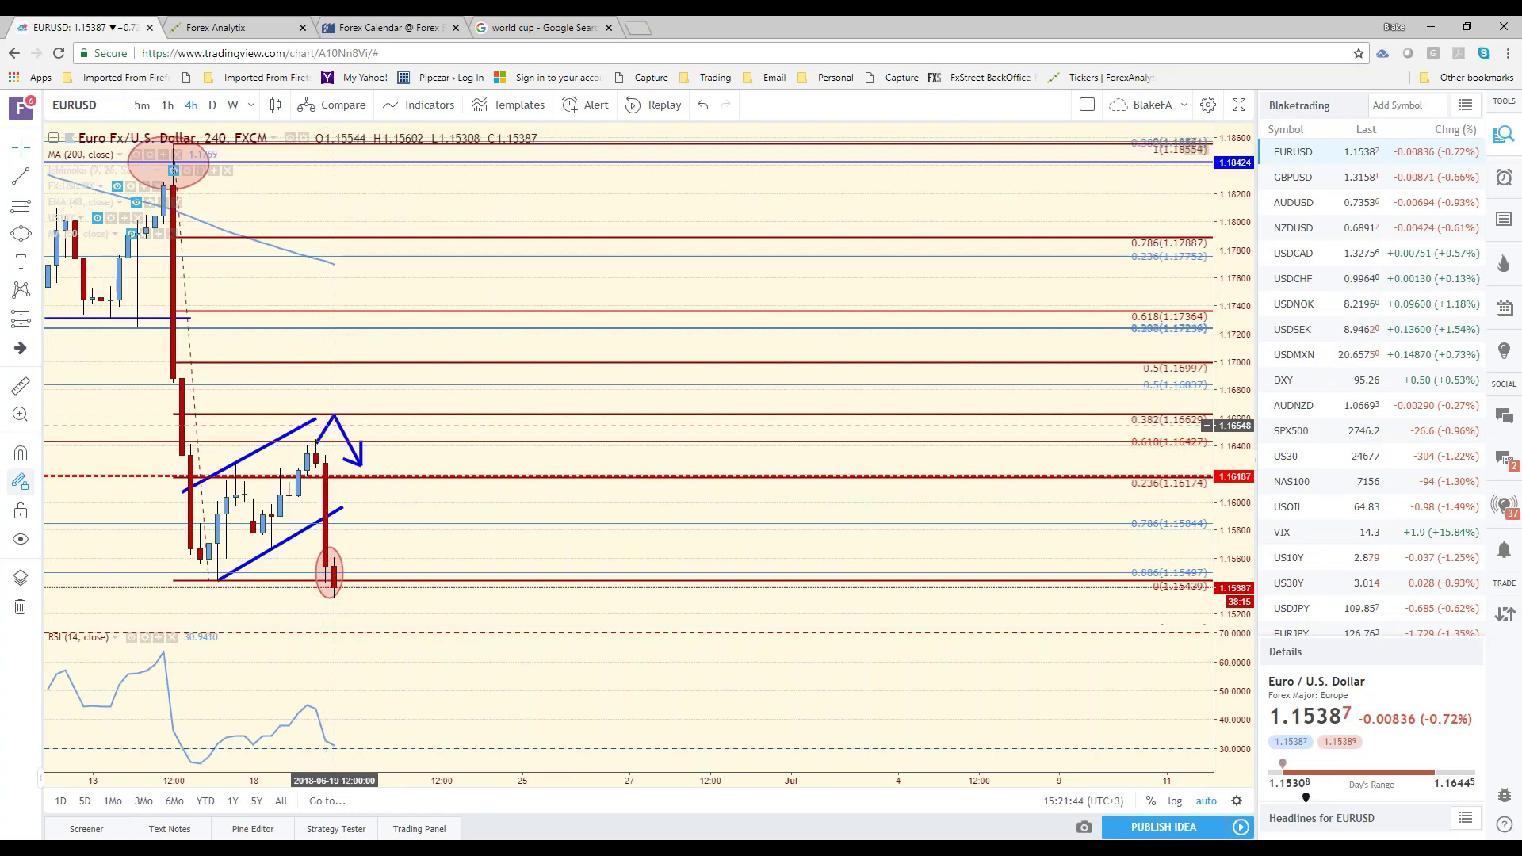
scroll(318, 510, "up", 2)
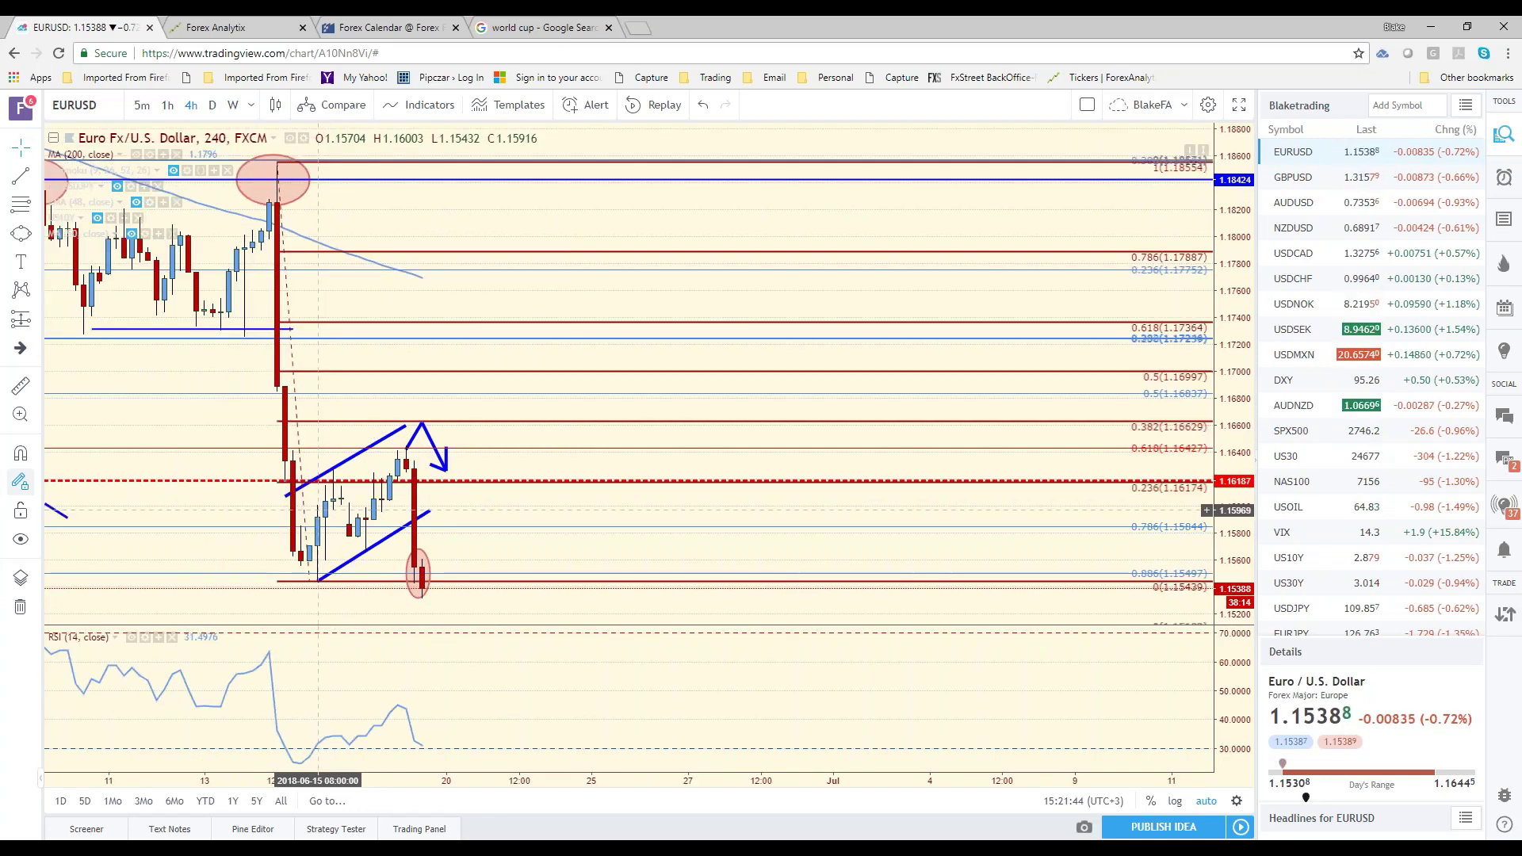
scroll(612, 463, "down", 2)
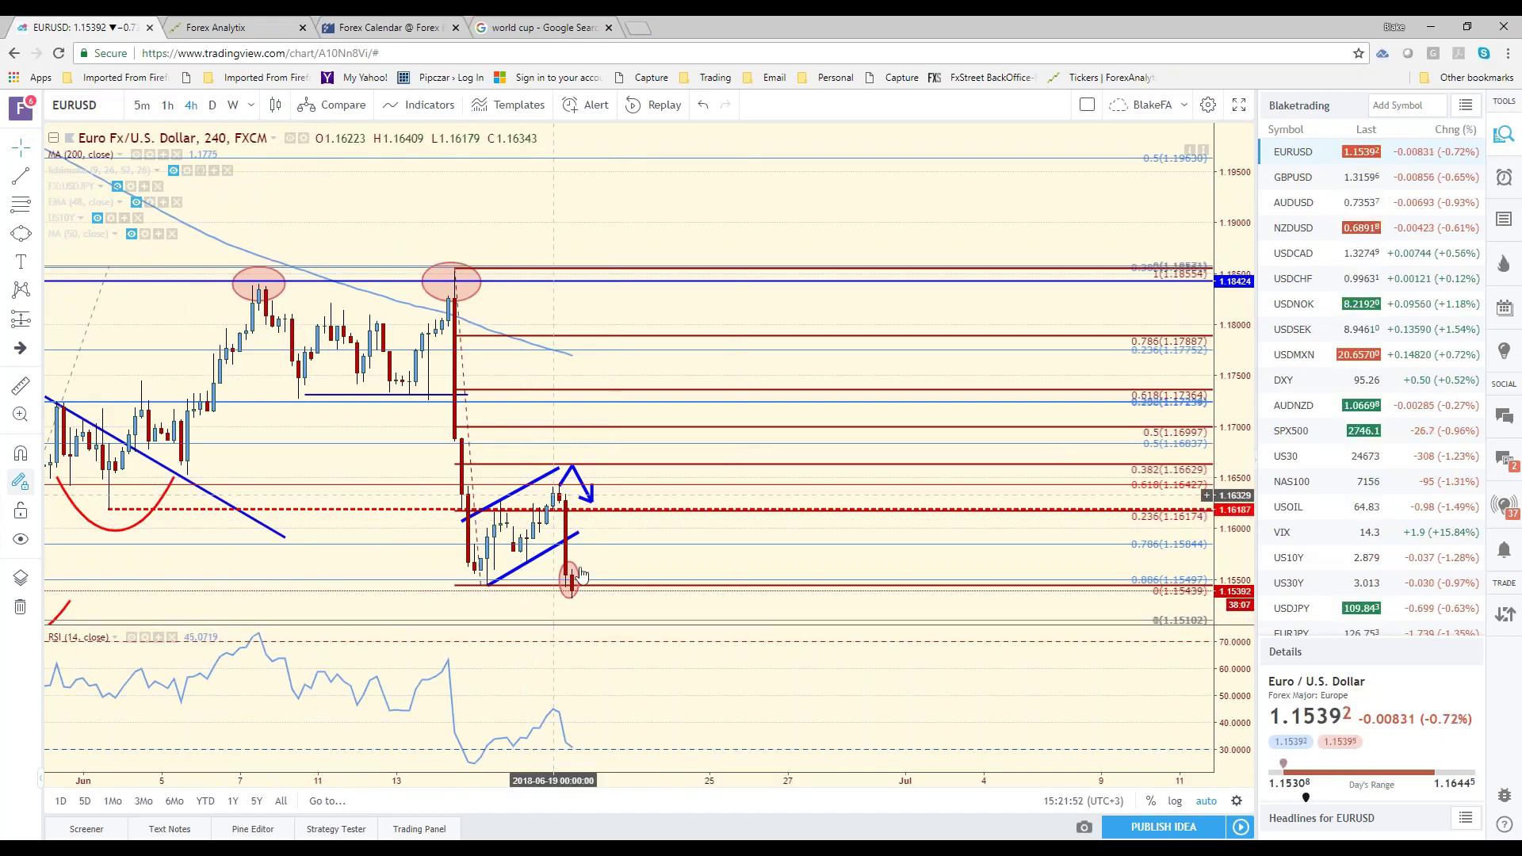
scroll(581, 572, "down", 1)
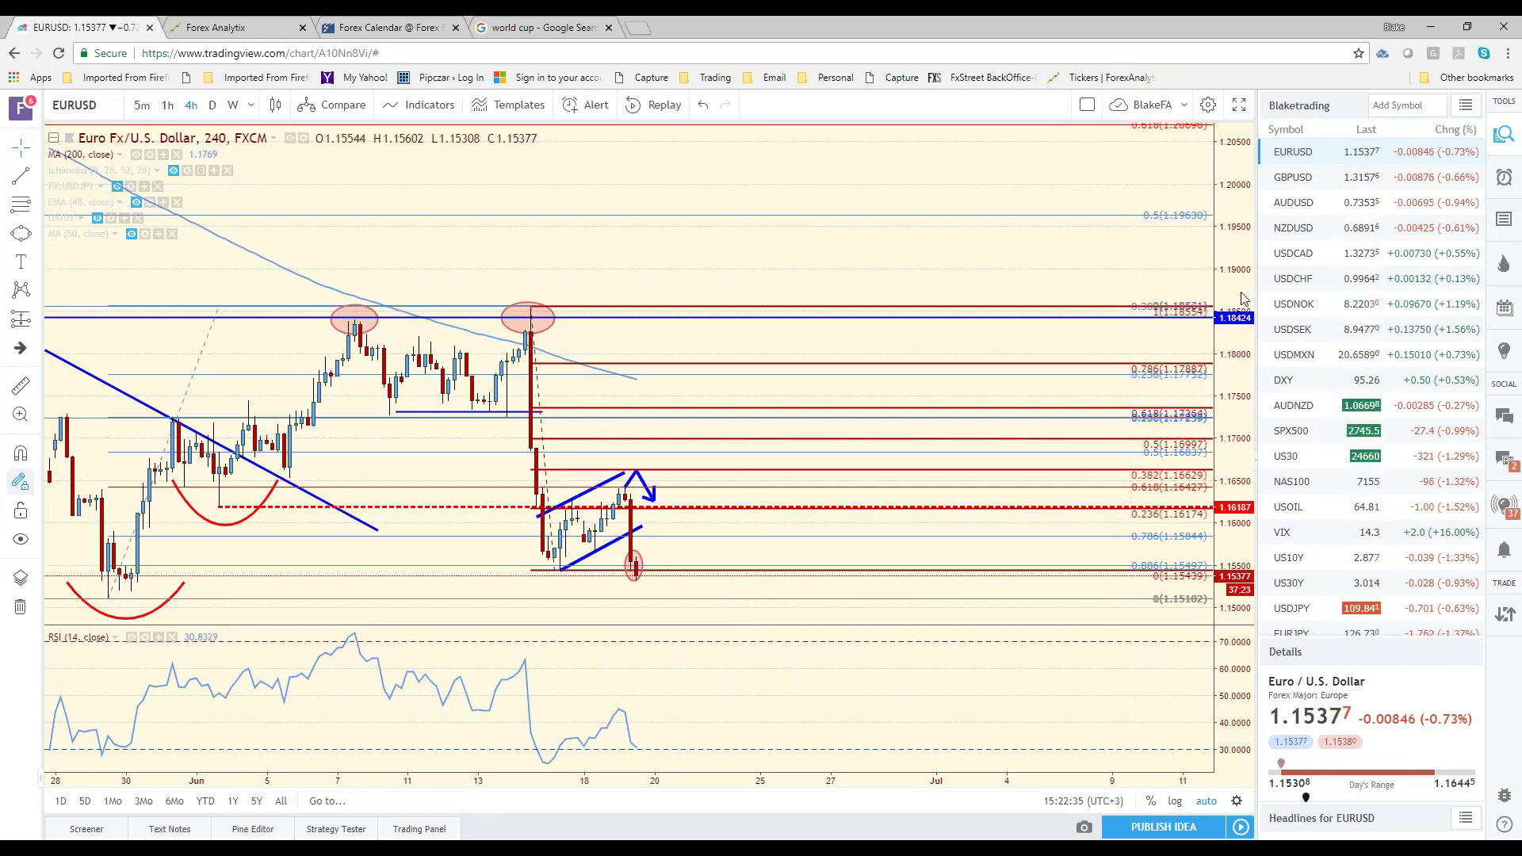
scroll(1242, 301, "down", 3)
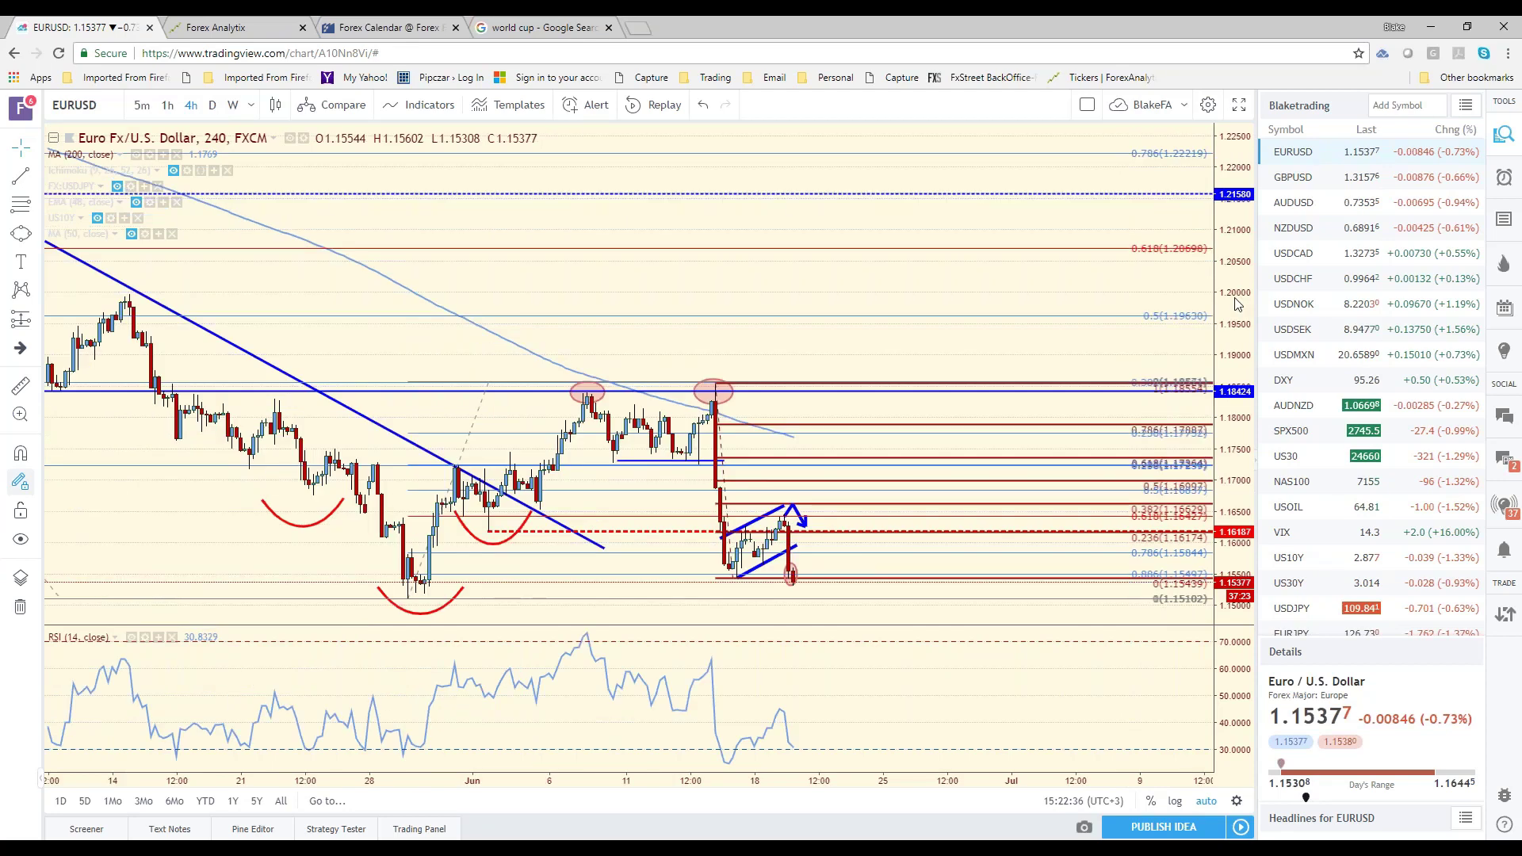
scroll(1239, 304, "down", 2)
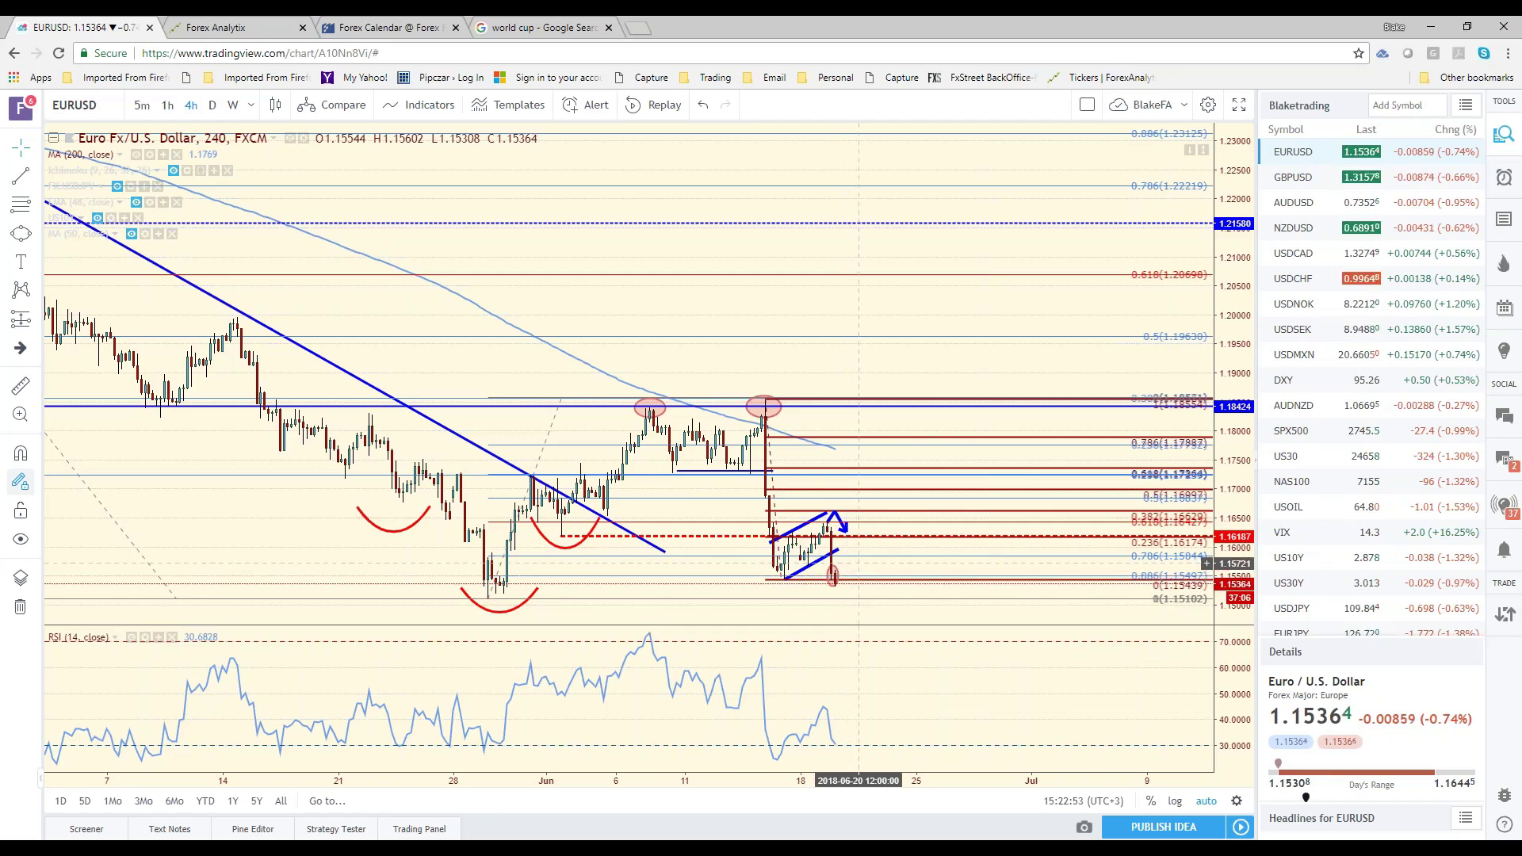
Open USDCAD, then USDMXN from the watchlist to view its 4-hour chart.
left_click(1320, 260)
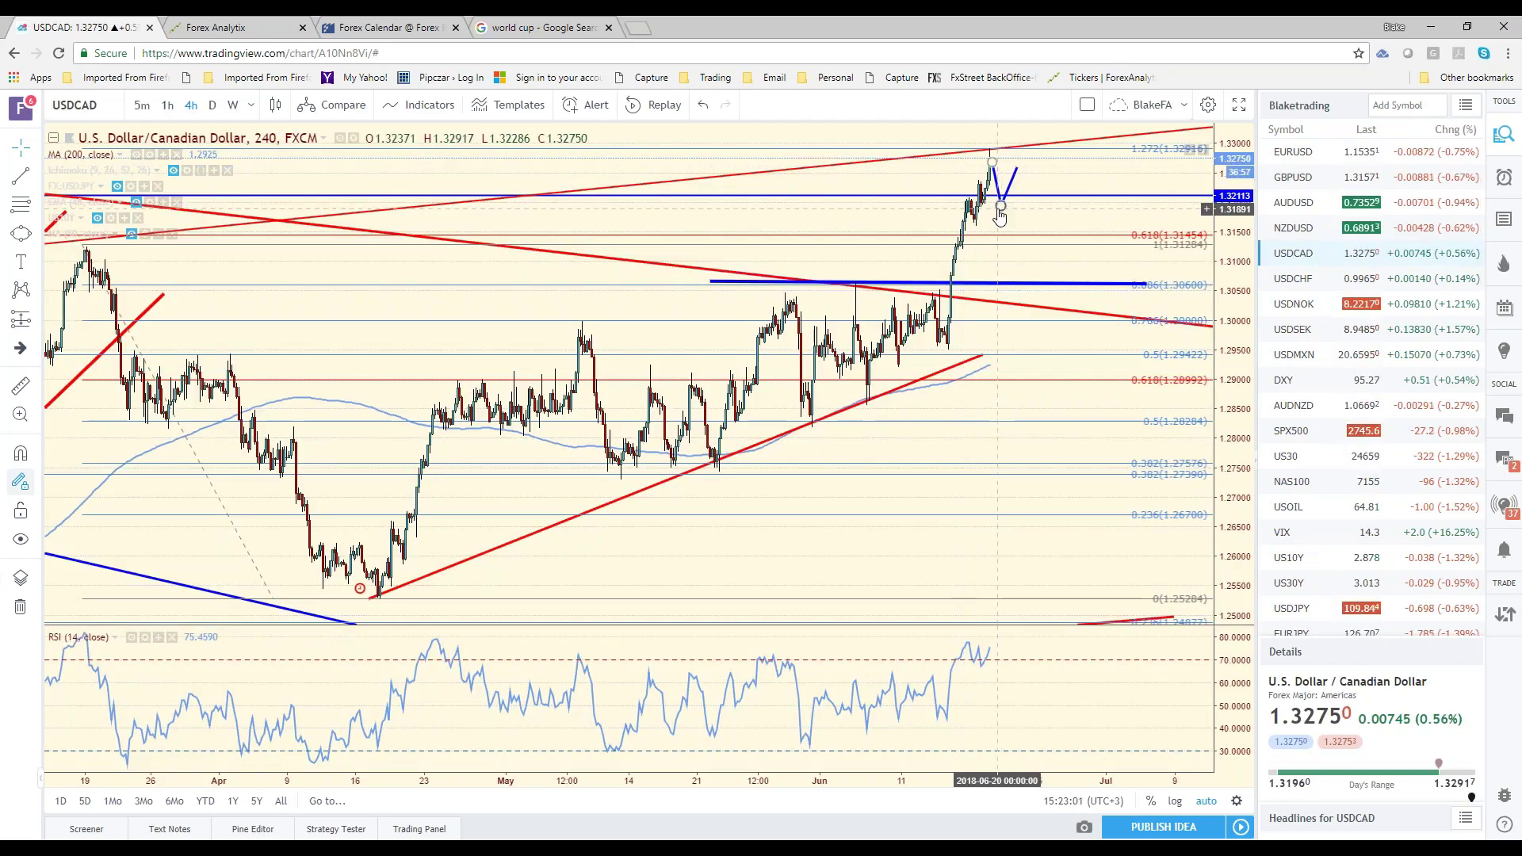
left_click(1341, 368)
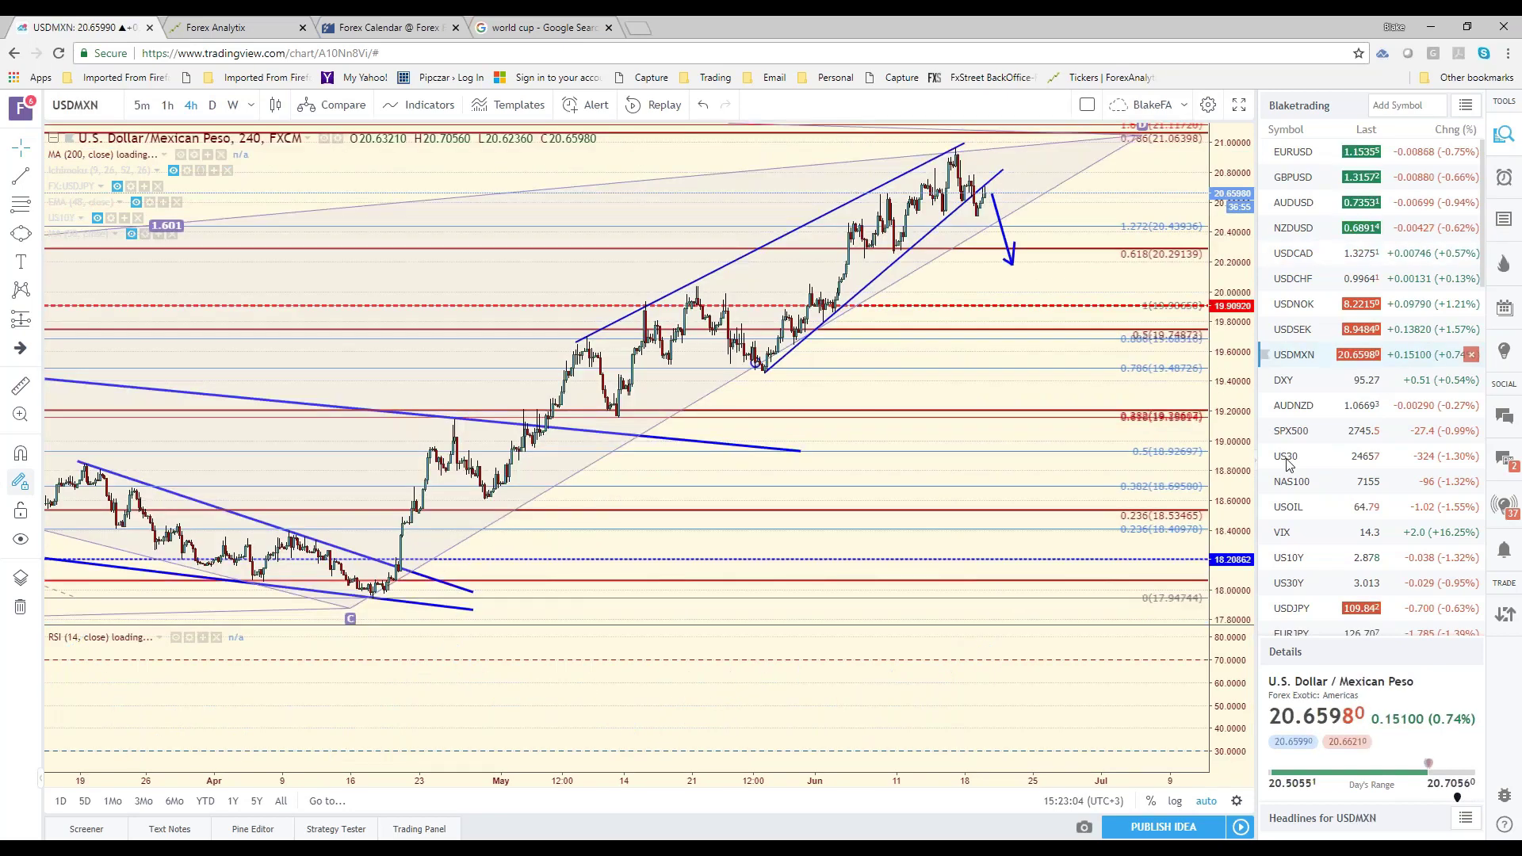
Select the USDMXN rising wedge trendline, then open GBPUSD via EURUSD in the watchlist.
left_click(979, 233)
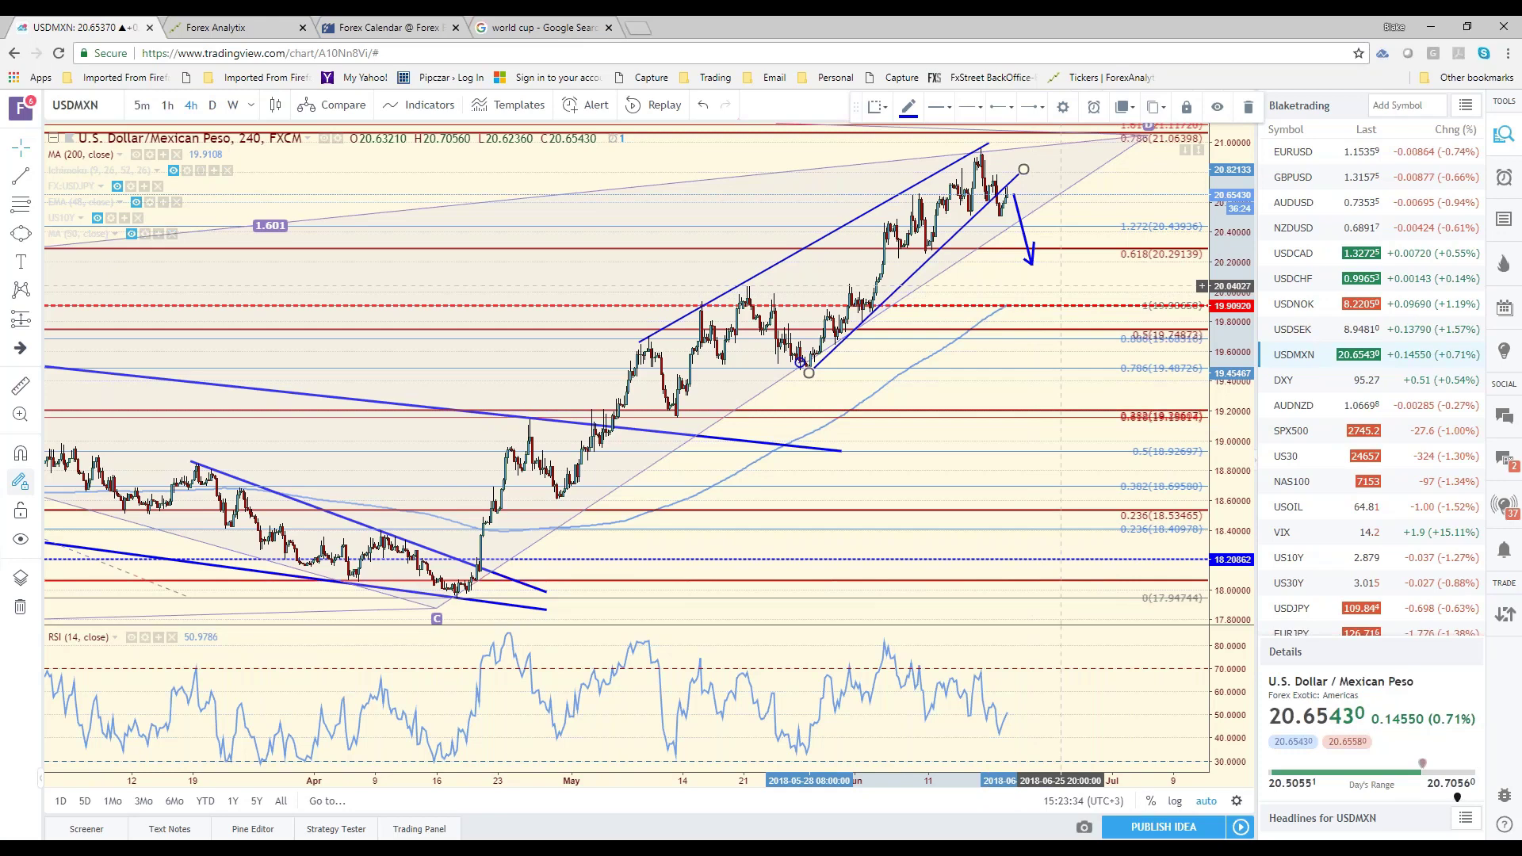
left_click(1328, 153)
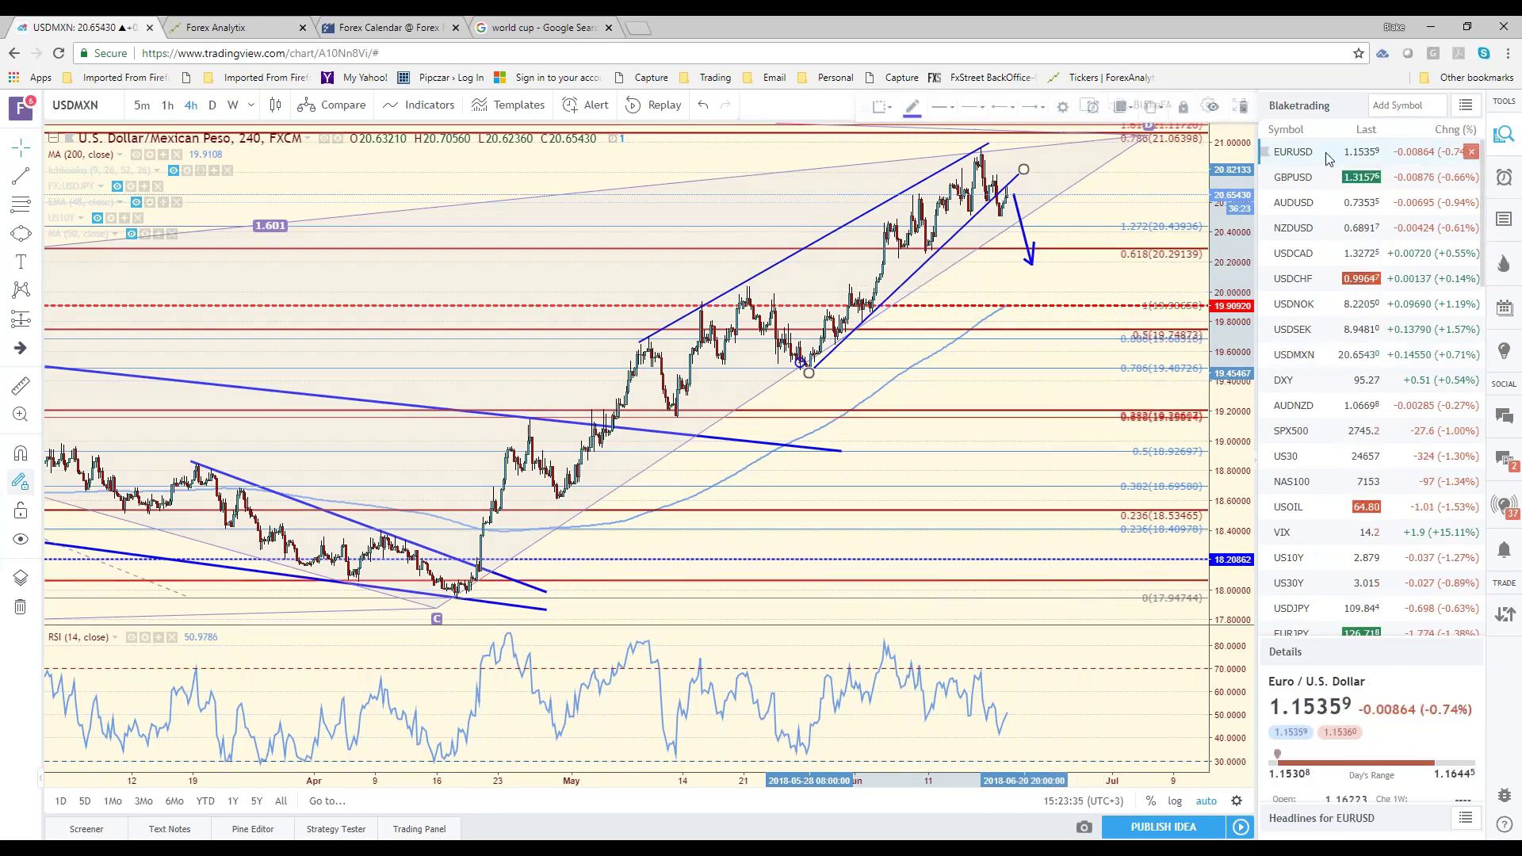
left_click(1318, 183)
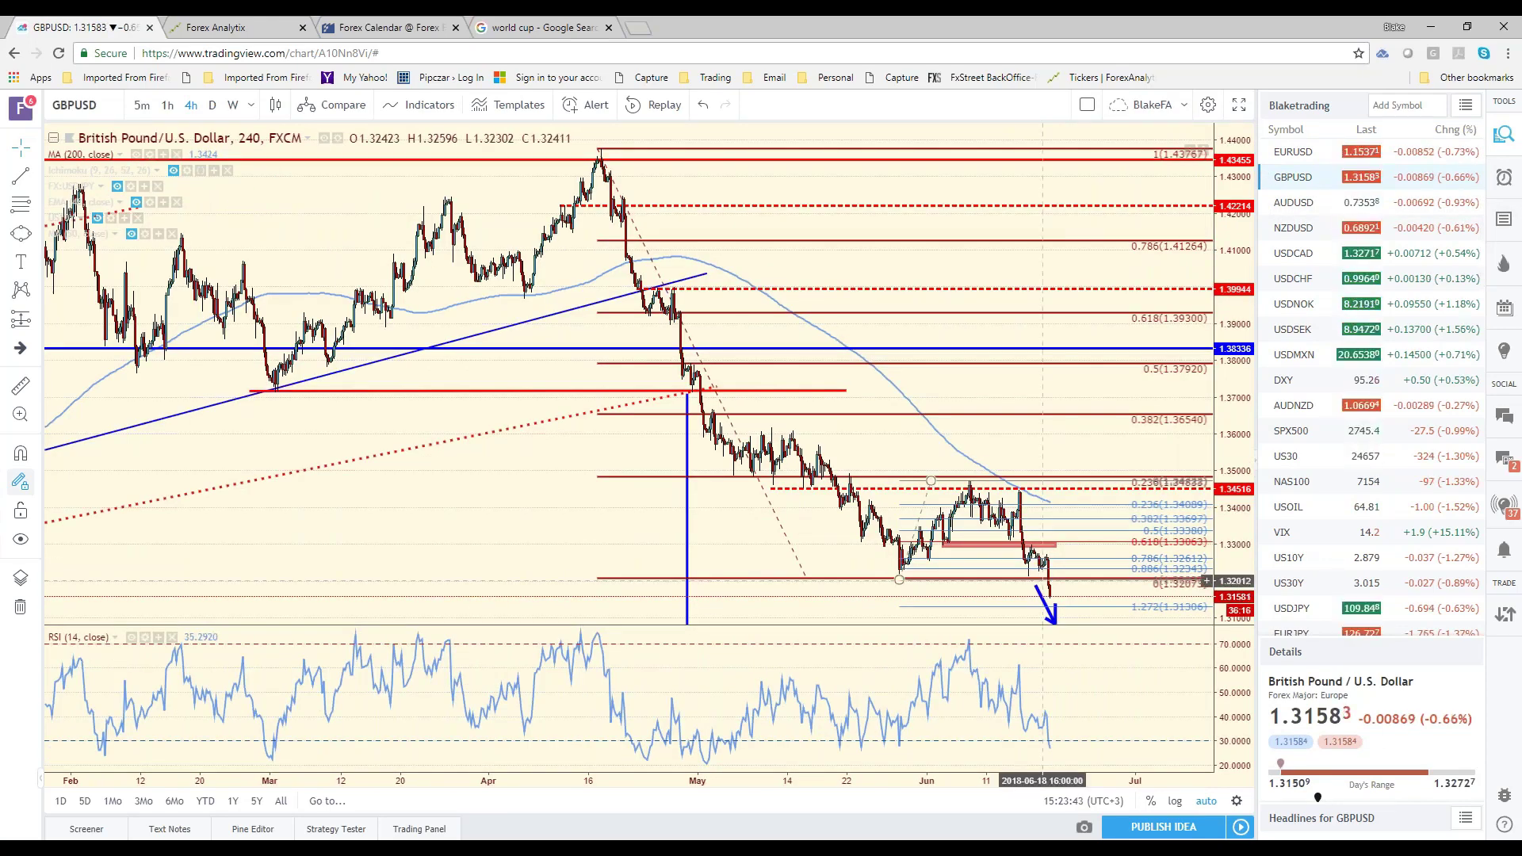
Zoom out GBPUSD, switch to daily bars and pan back to the 2016–2017 history.
scroll(1043, 581, "down", 1)
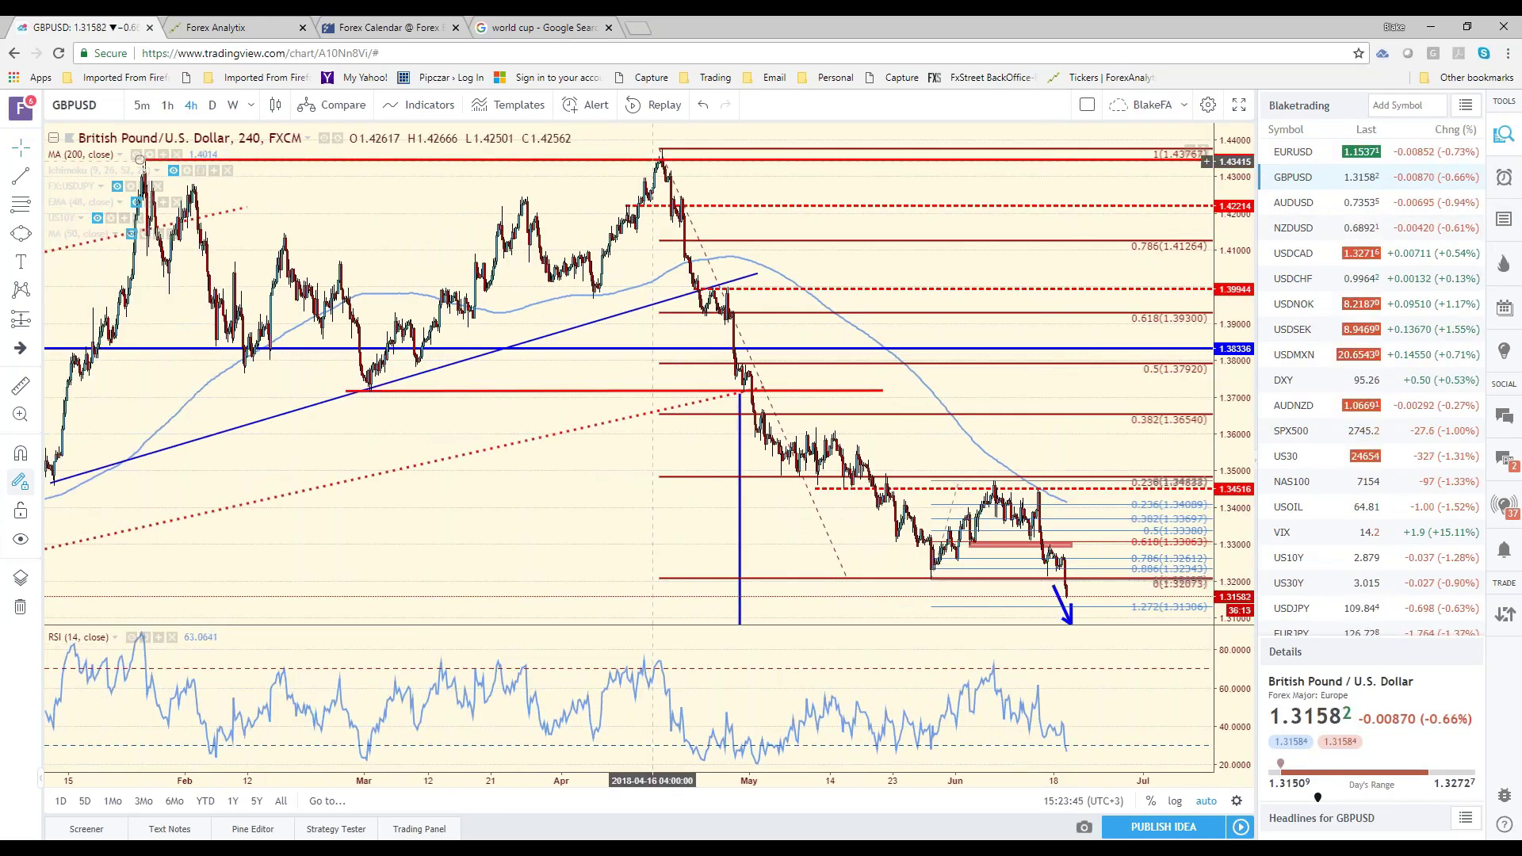
scroll(652, 161, "down", 1)
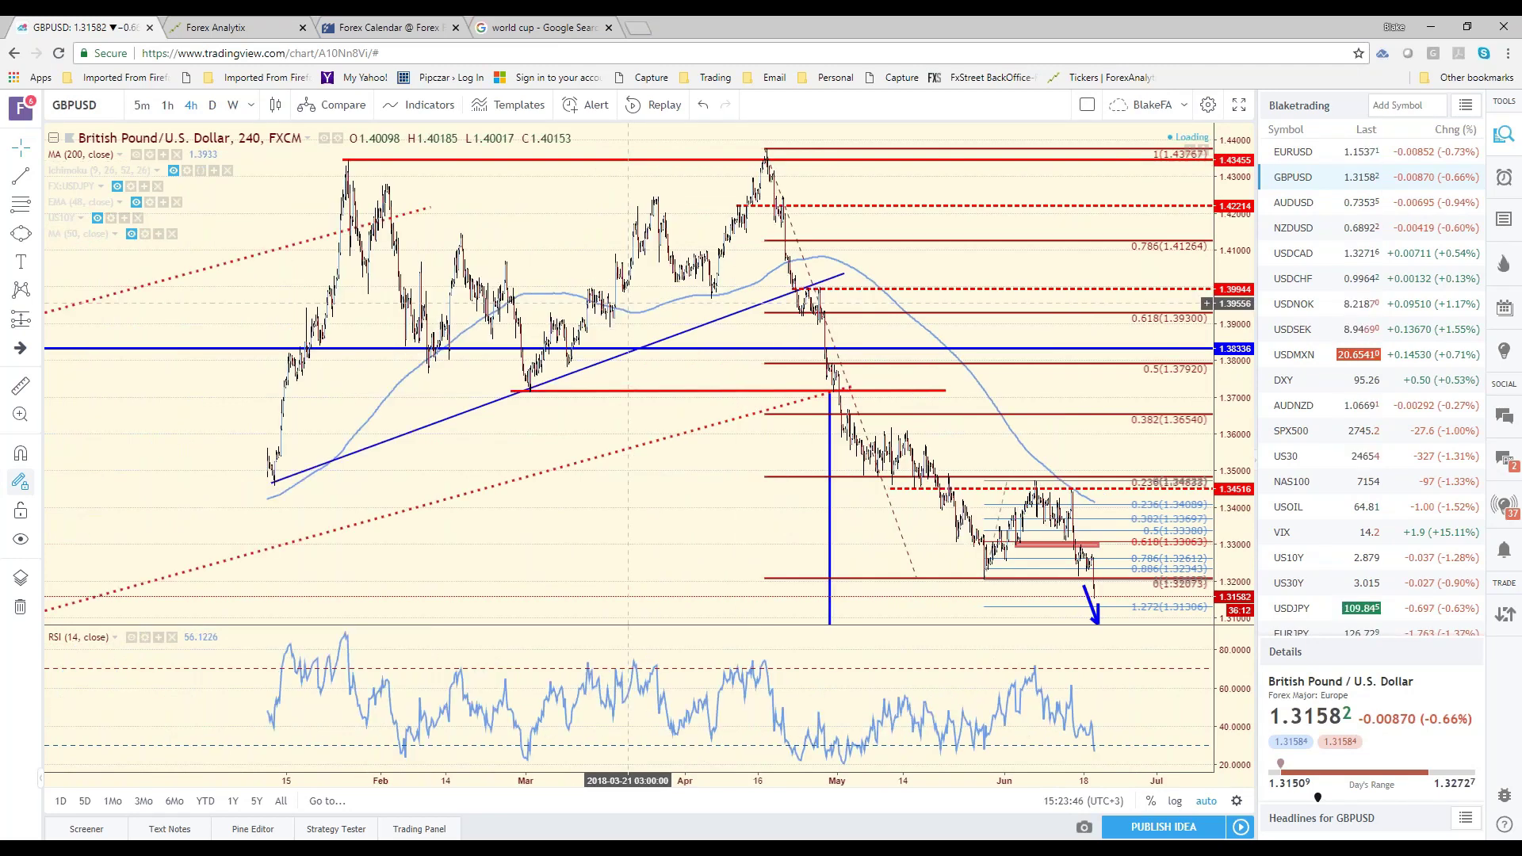
scroll(994, 568, "down", 1)
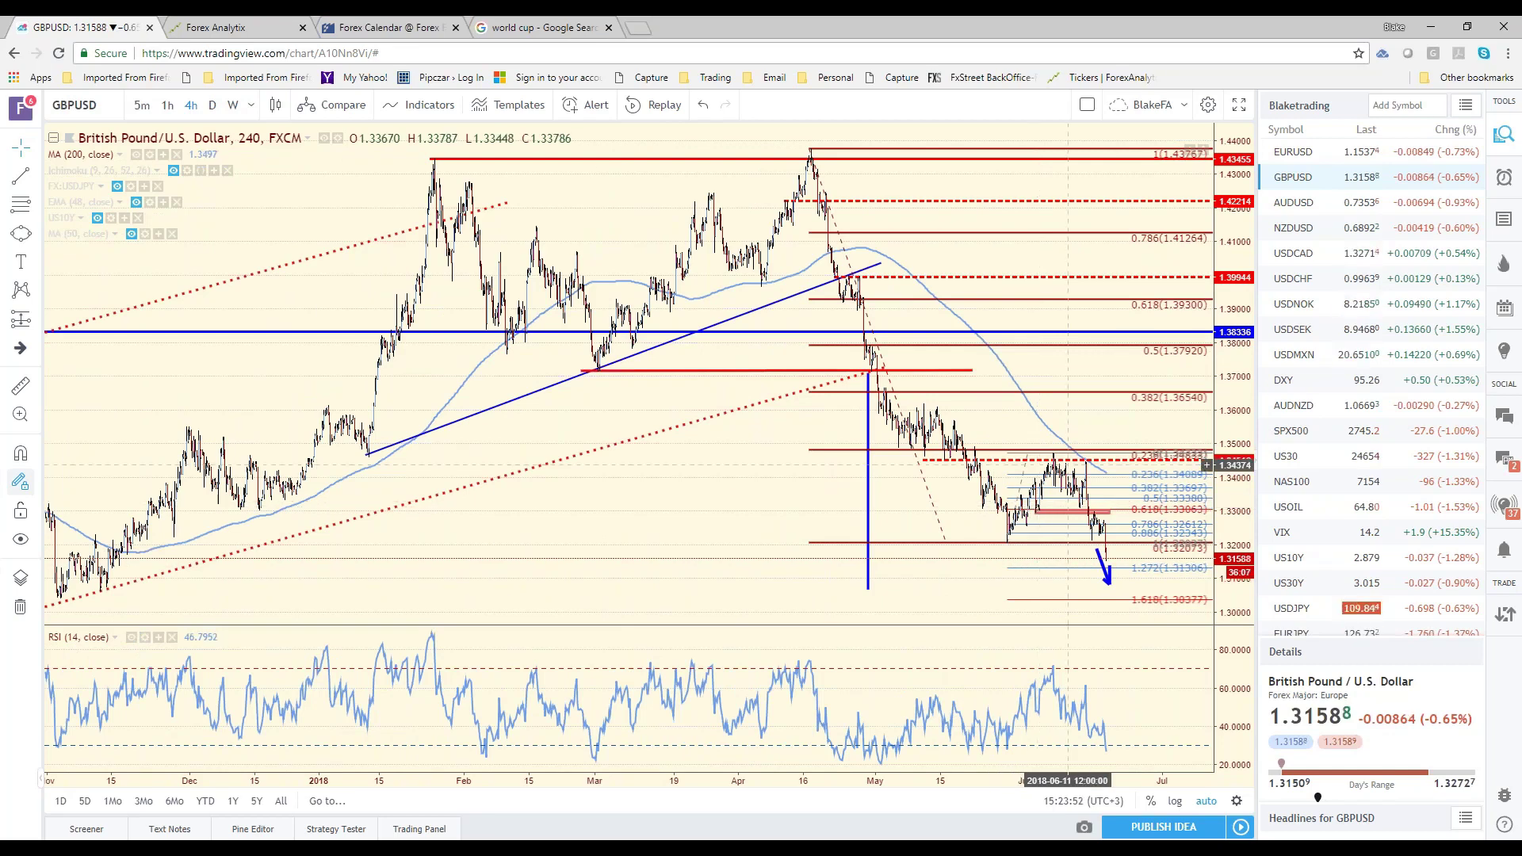
left_click(212, 106)
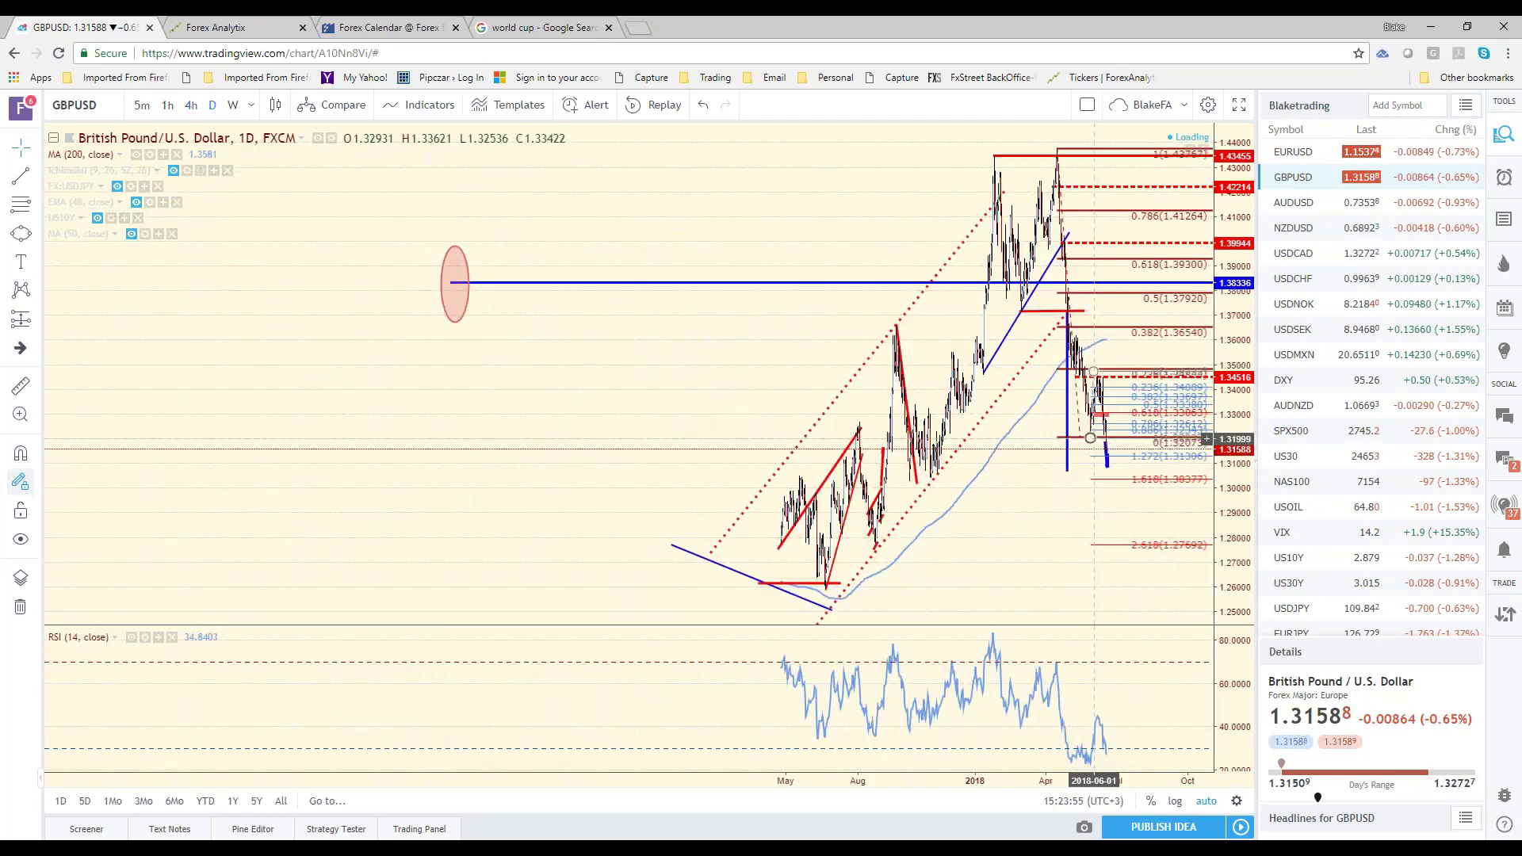
left_click_drag(455, 283, 61, 337)
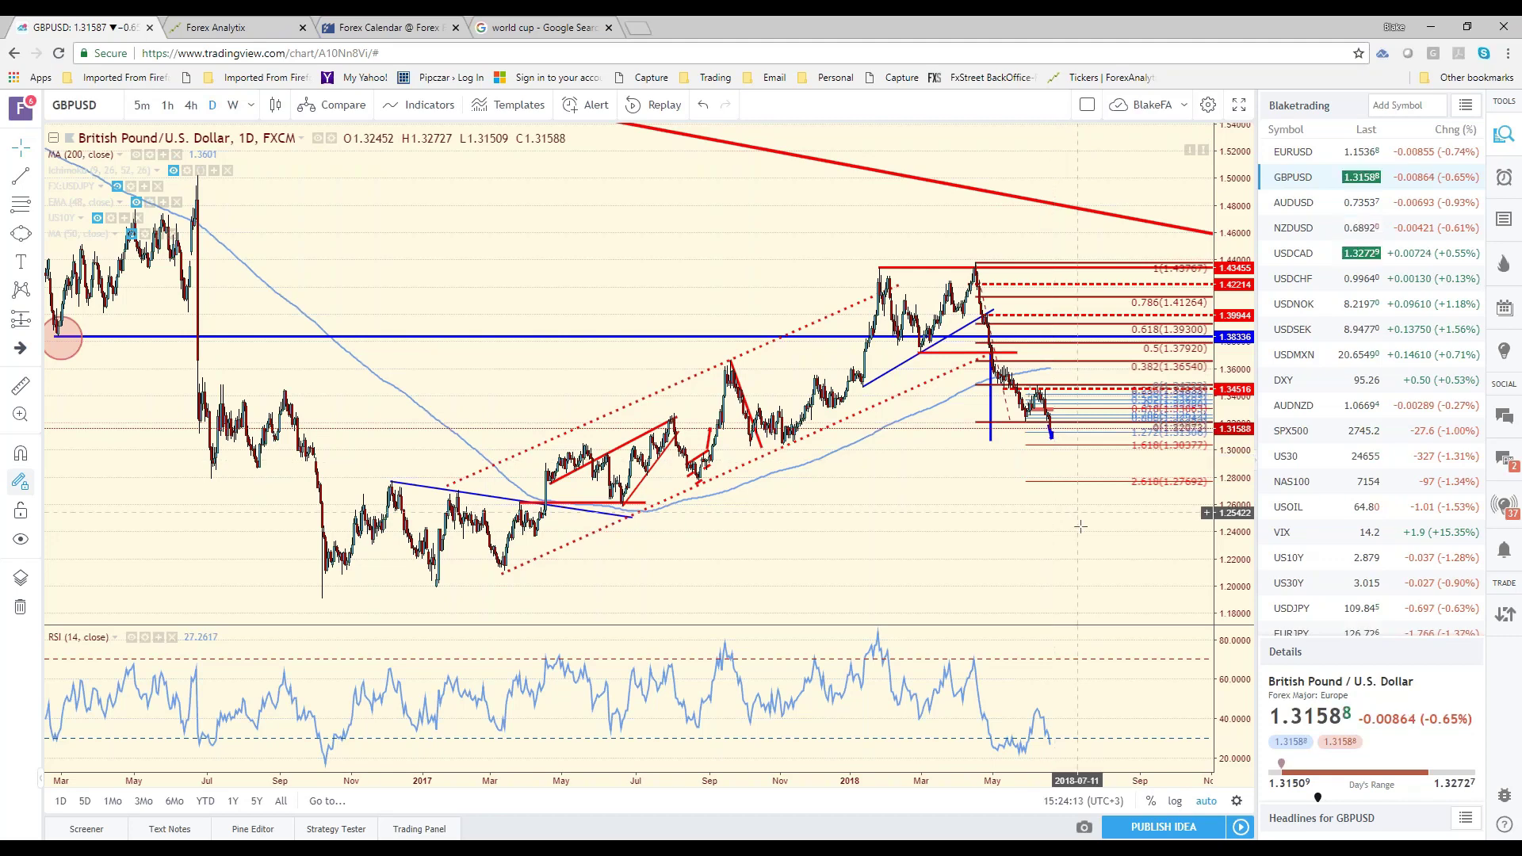
Open AUDUSD and zoom its daily chart to show back to early 2017.
left_click(1346, 206)
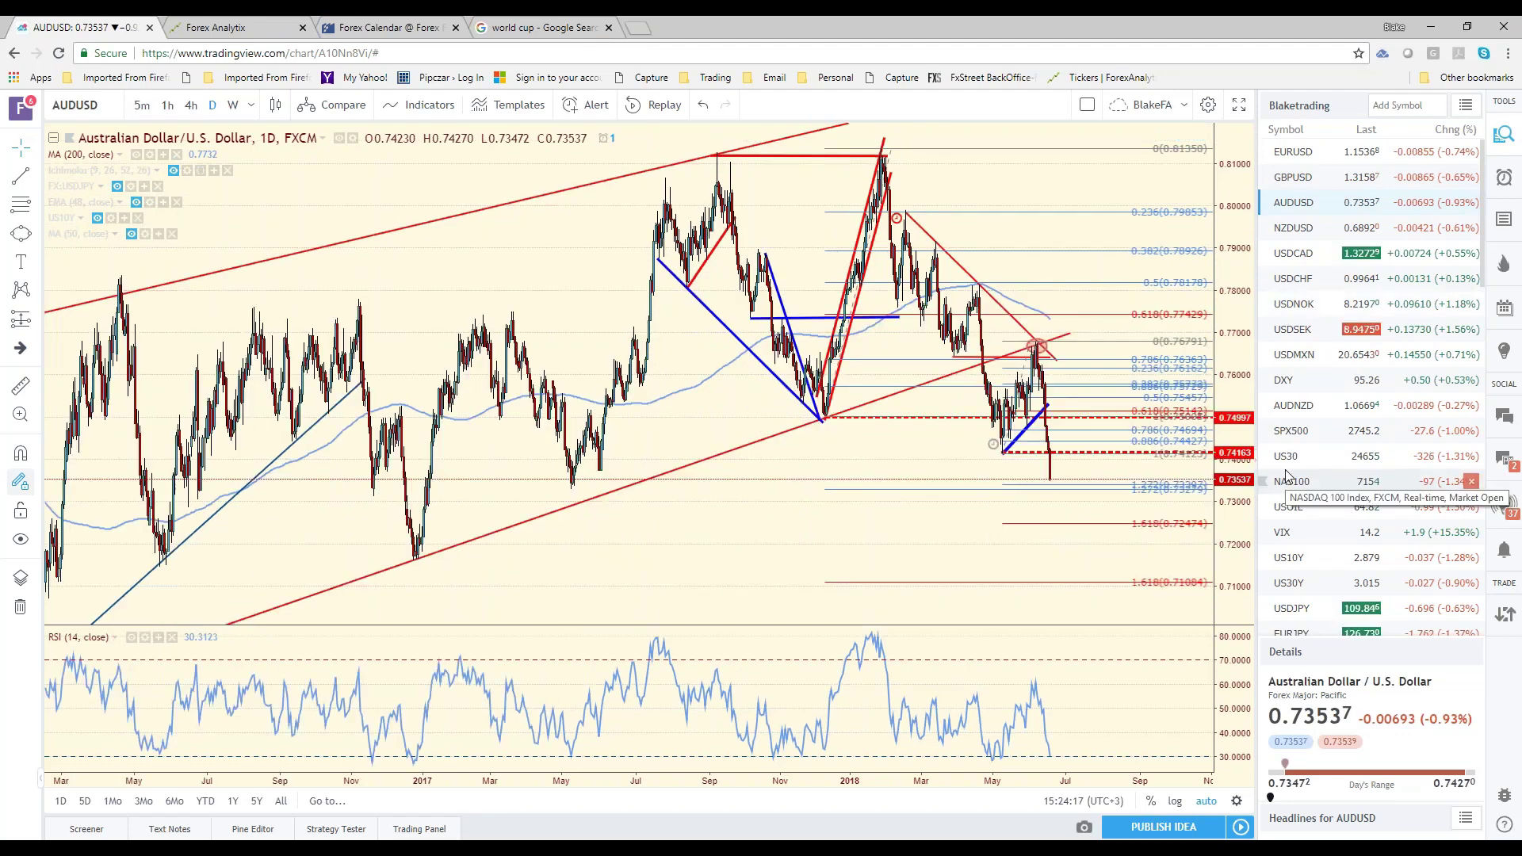
scroll(1088, 506, "up", 3)
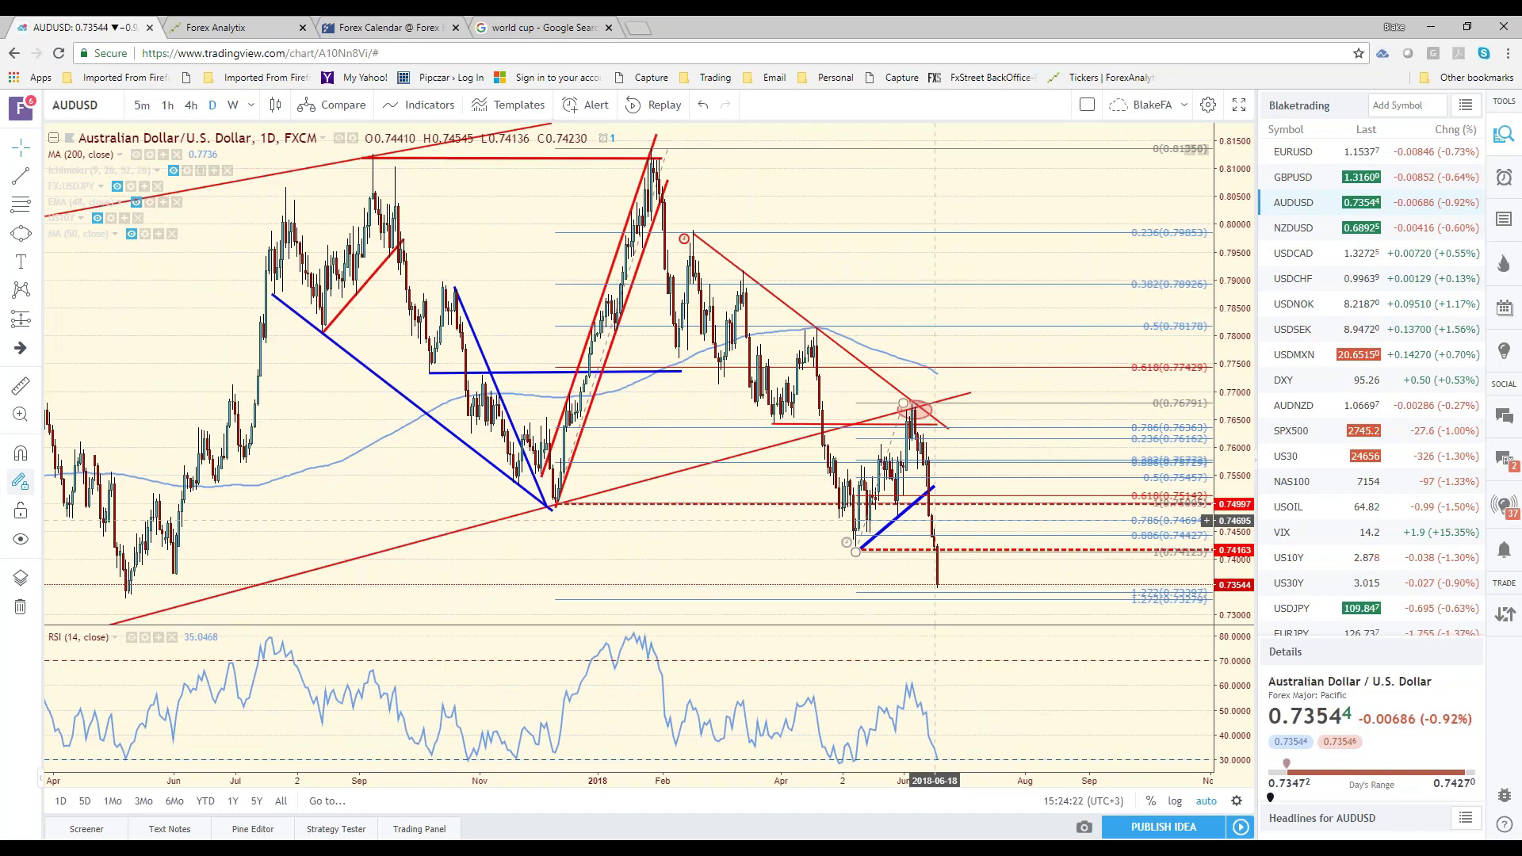
scroll(936, 520, "up", 3)
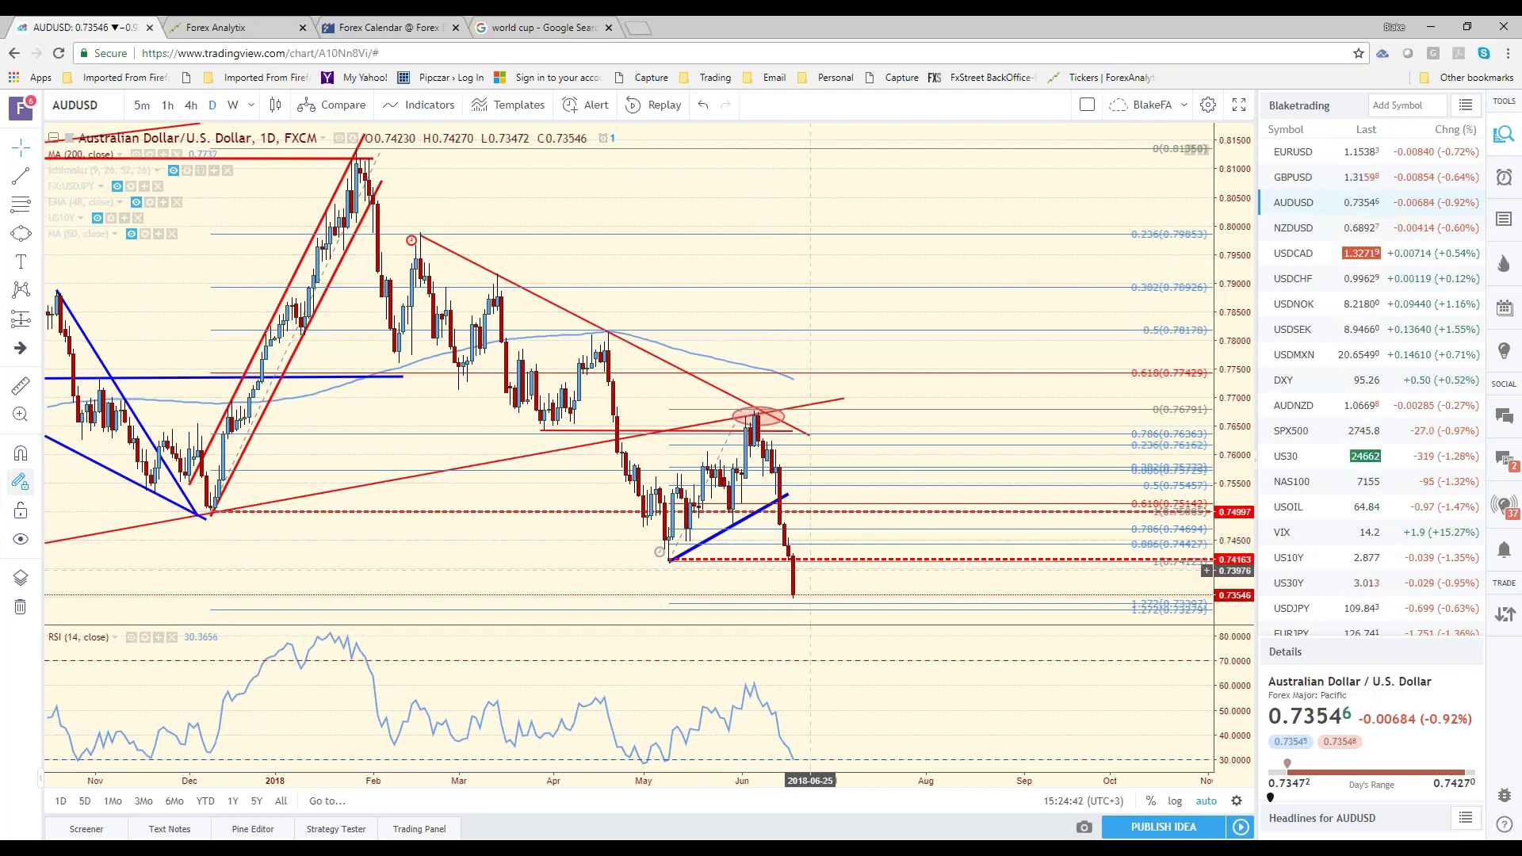
scroll(832, 573, "down", 2)
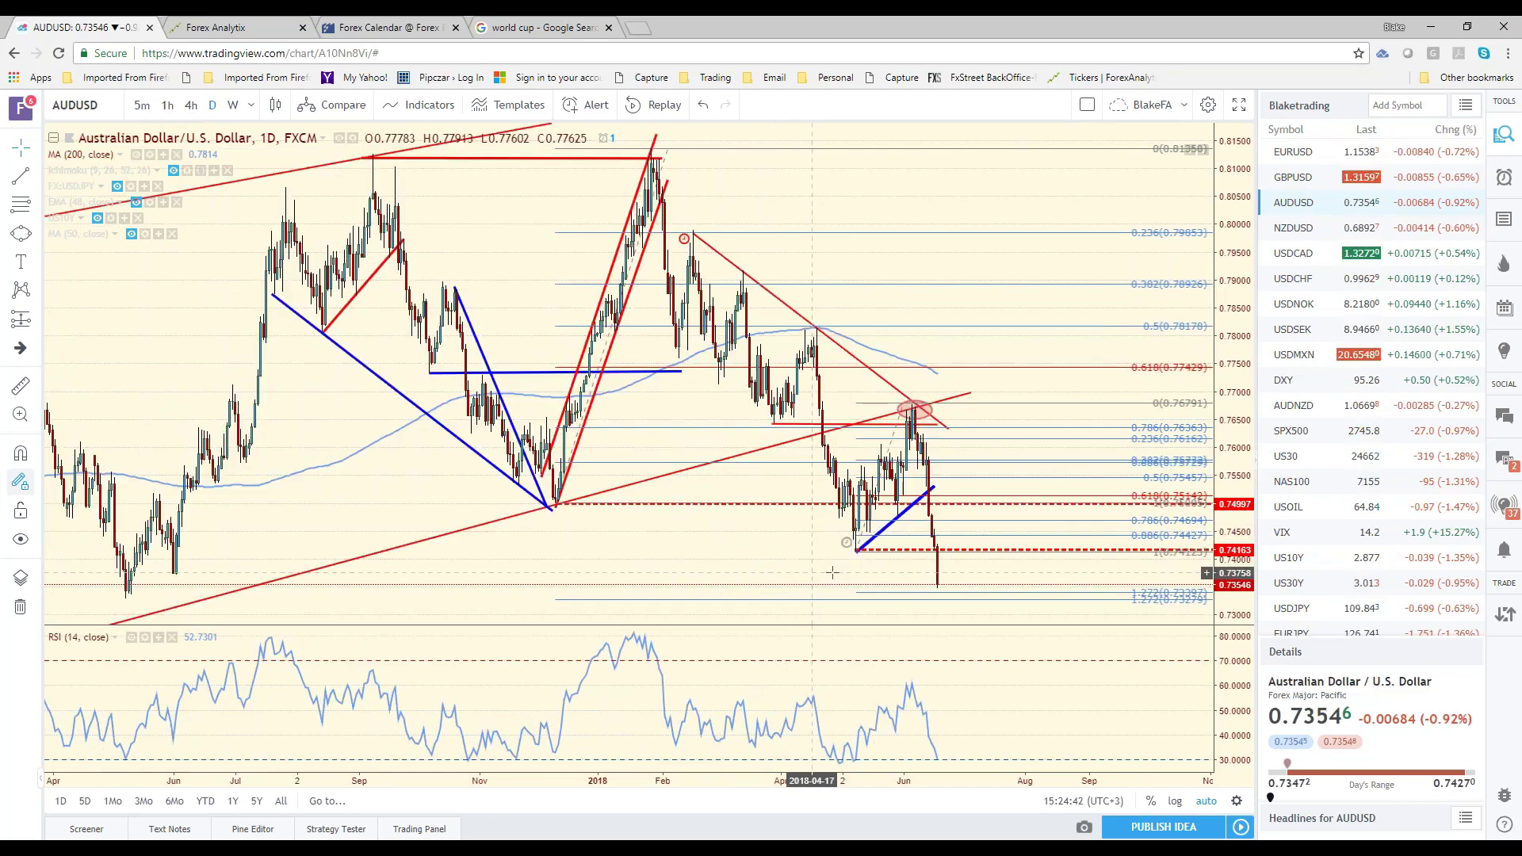
scroll(978, 577, "down", 1)
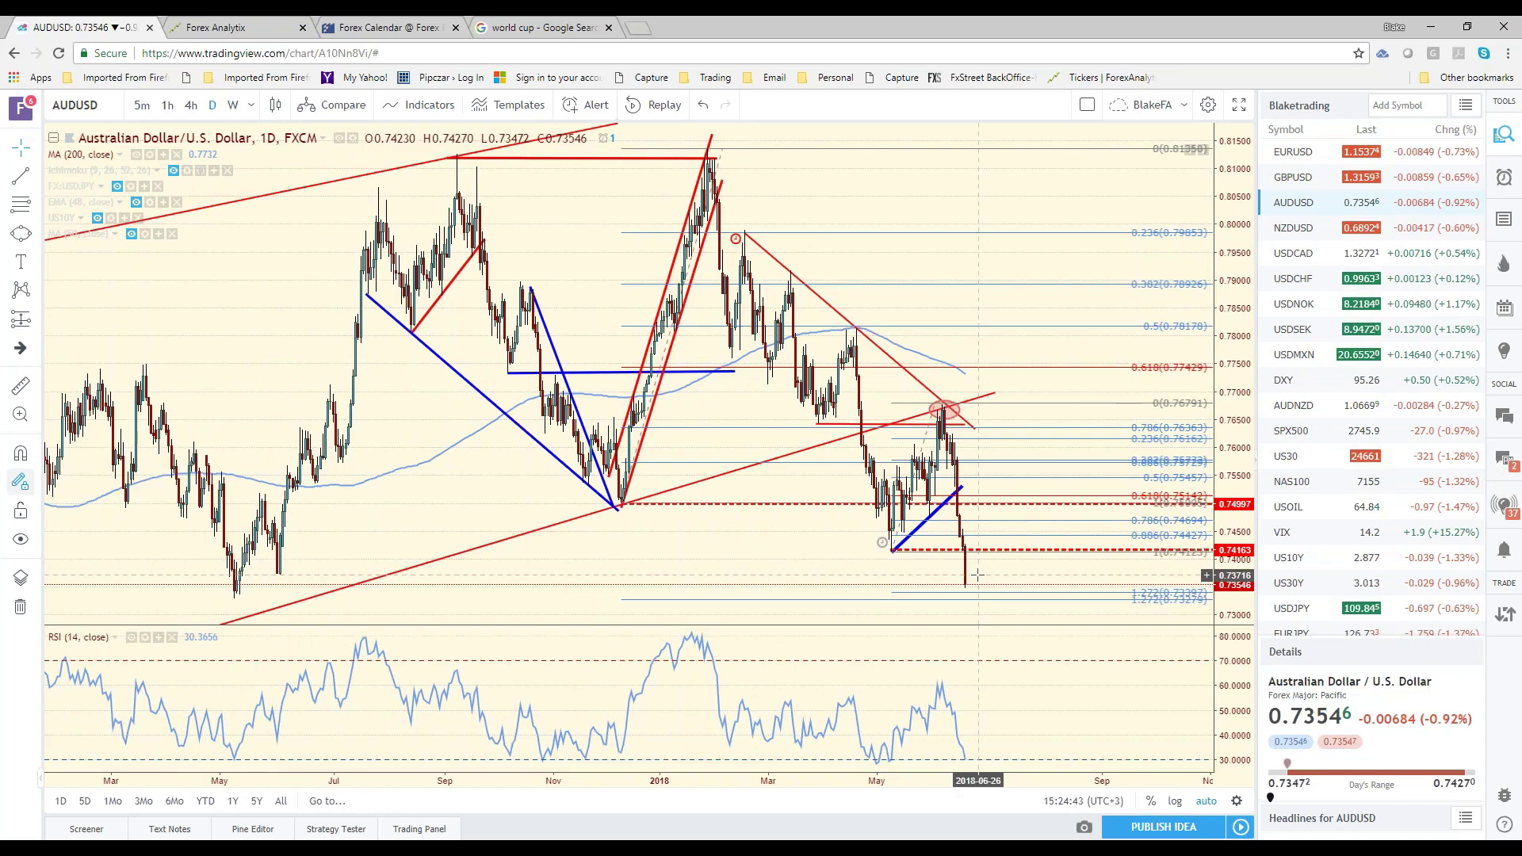
scroll(978, 577, "down", 1)
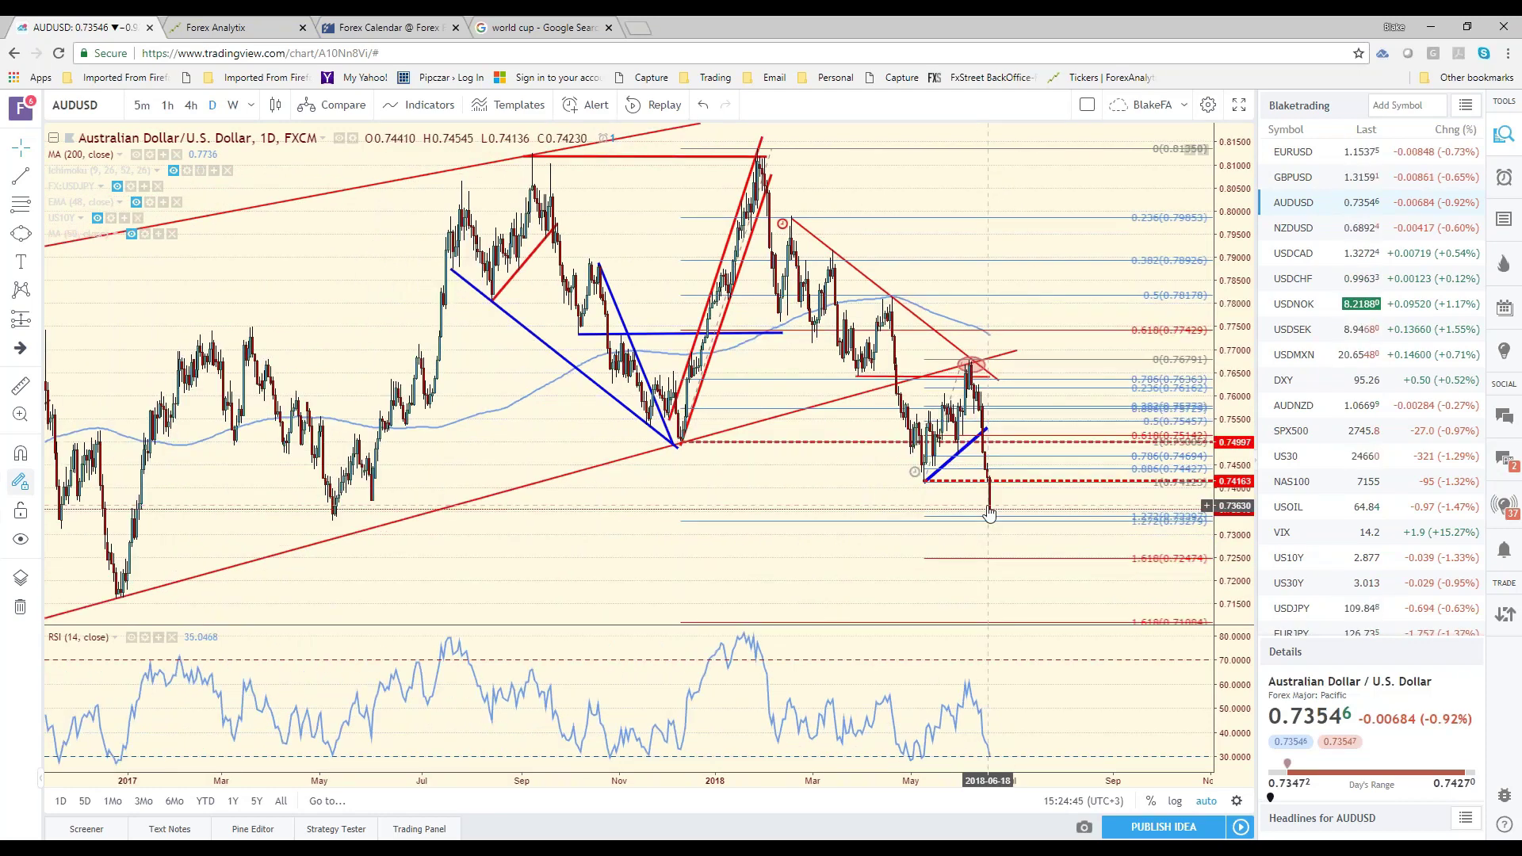
Open NZDUSD, then step down the watchlist to the USDCAD daily chart.
left_click(1293, 228)
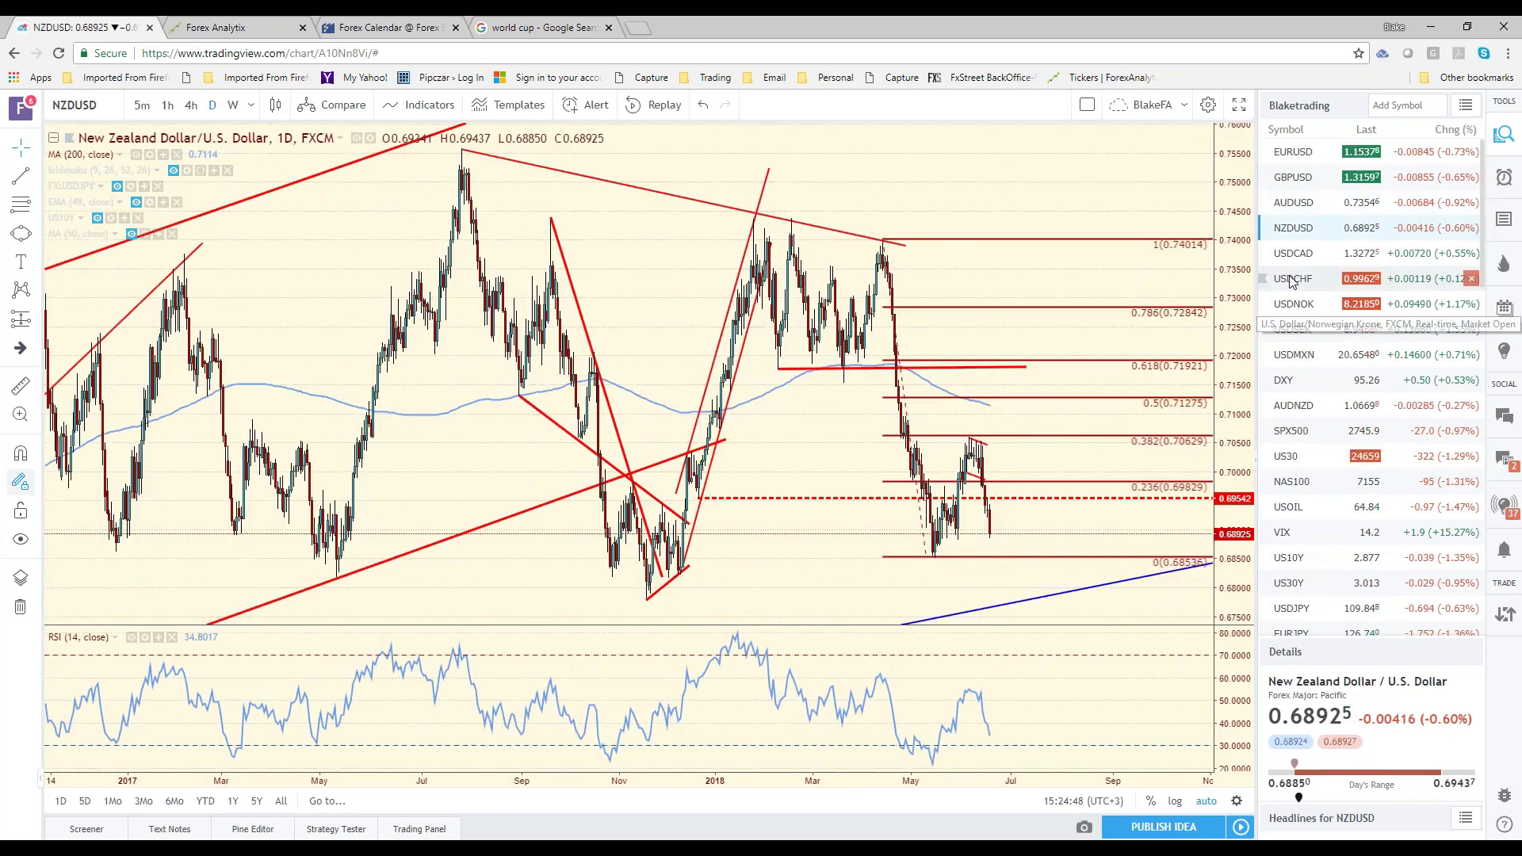
key("Down")
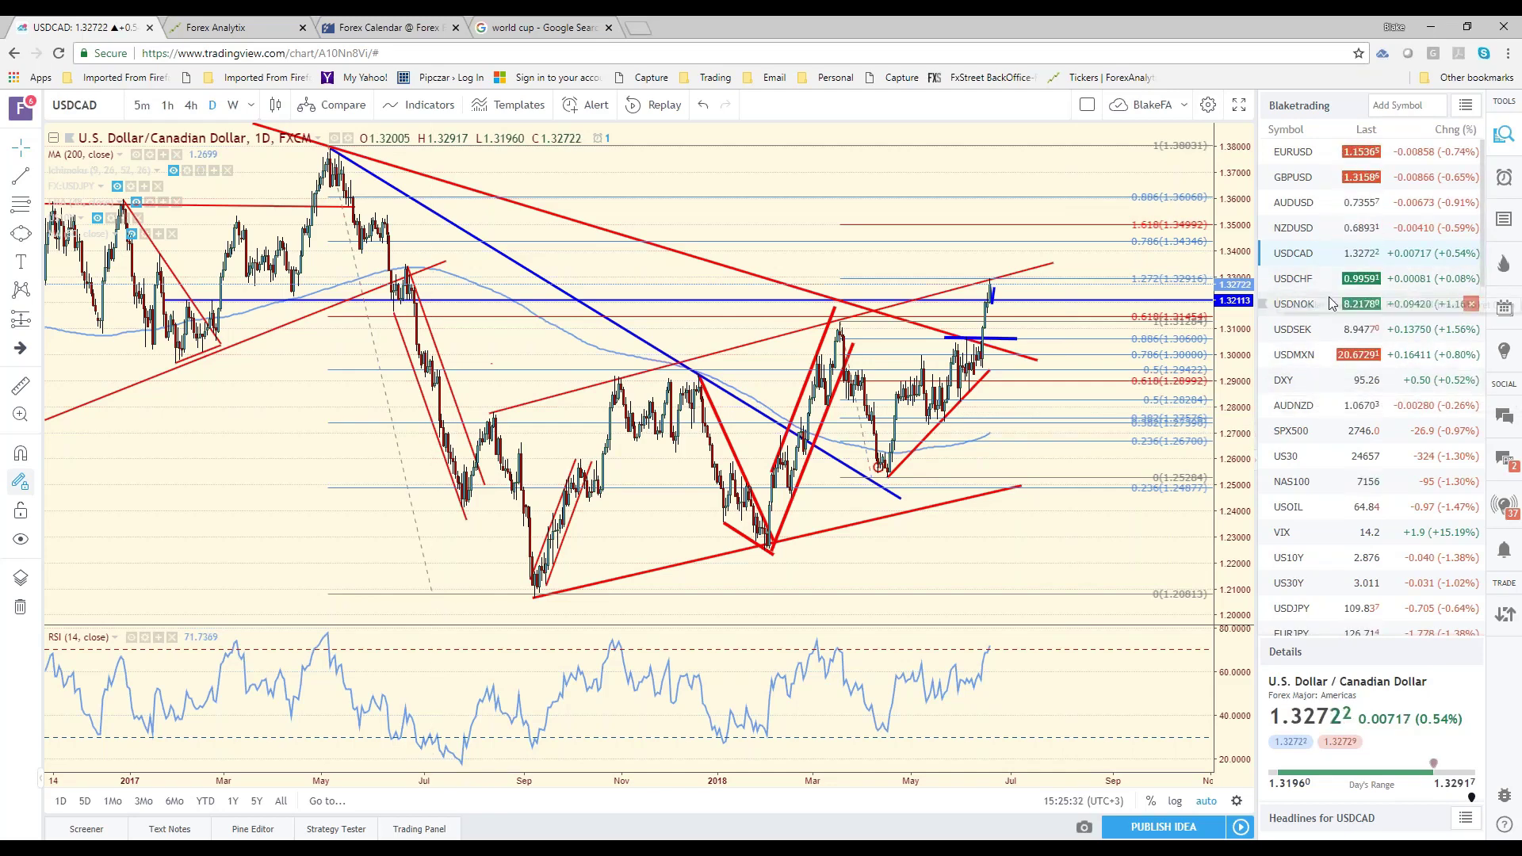
Open USDMXN from the watchlist on 4-hour candles.
left_click(1312, 370)
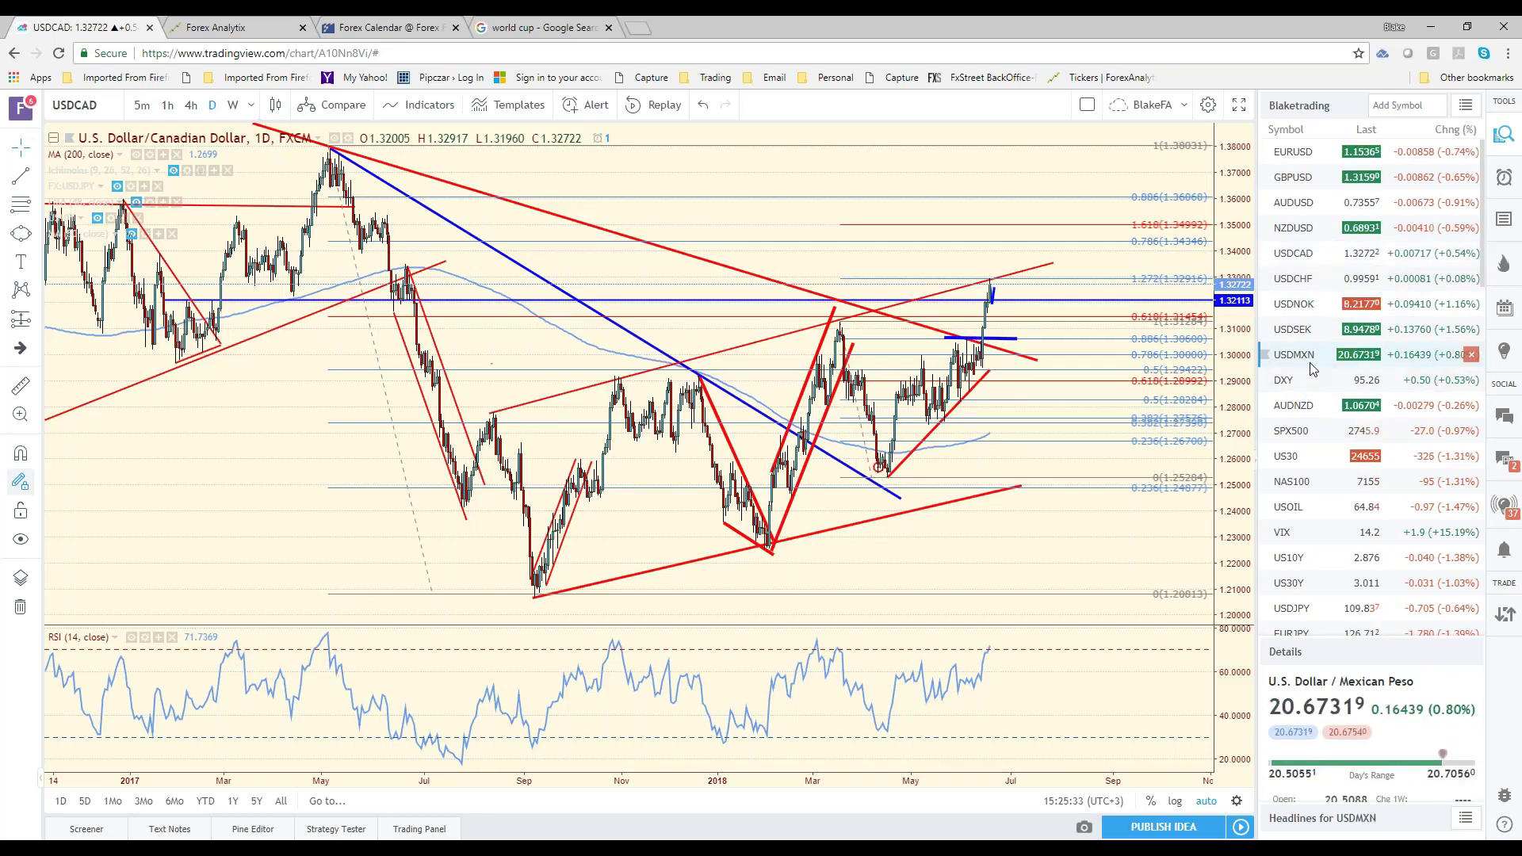
left_click(193, 106)
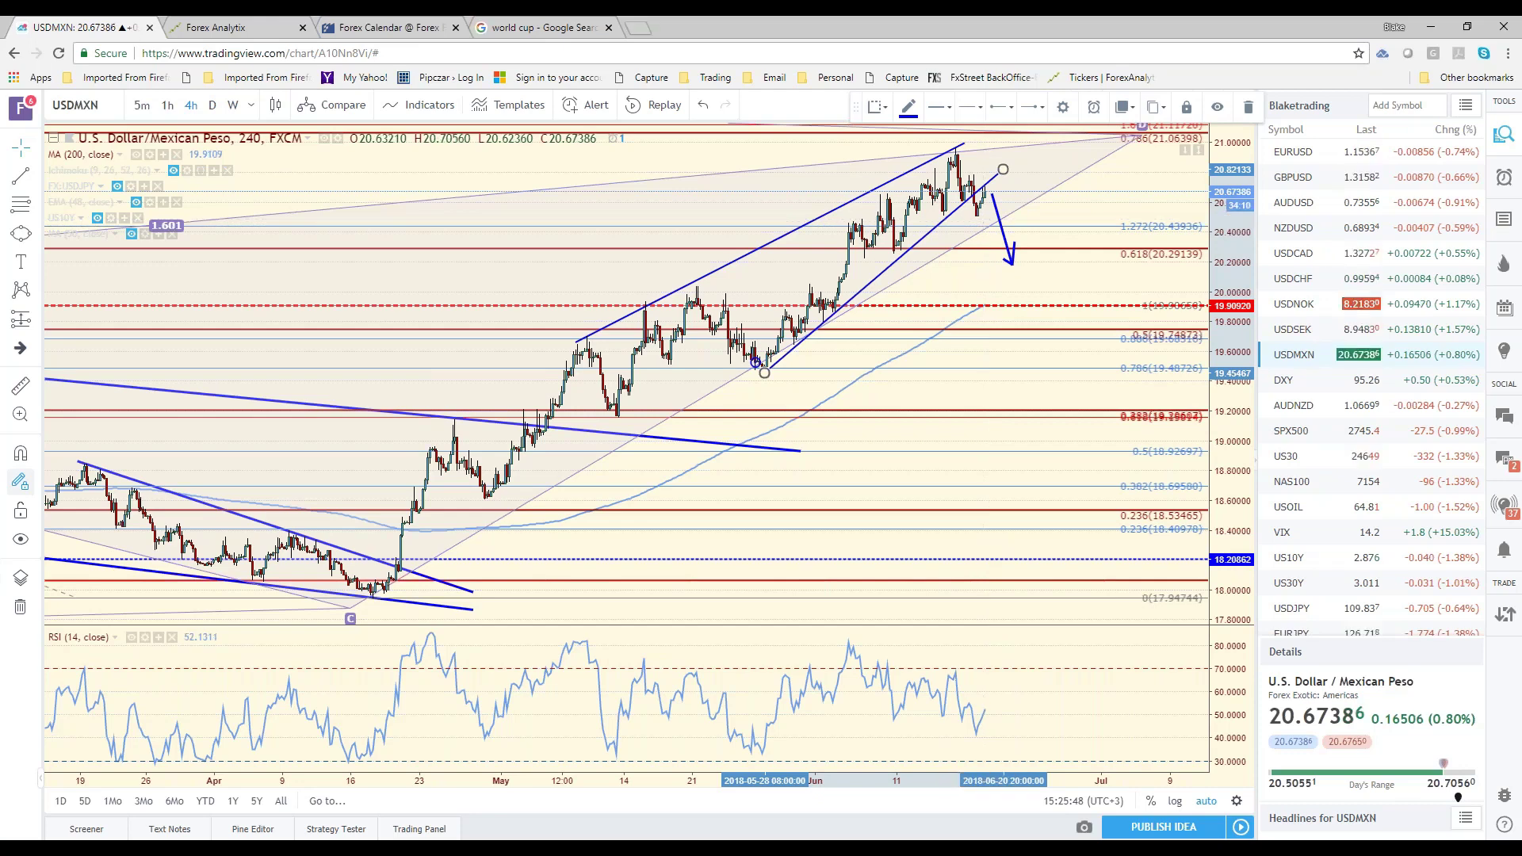
Load EURUSD from the watchlist, then zoom into its 4-hour wedge and back out.
left_click(1313, 158)
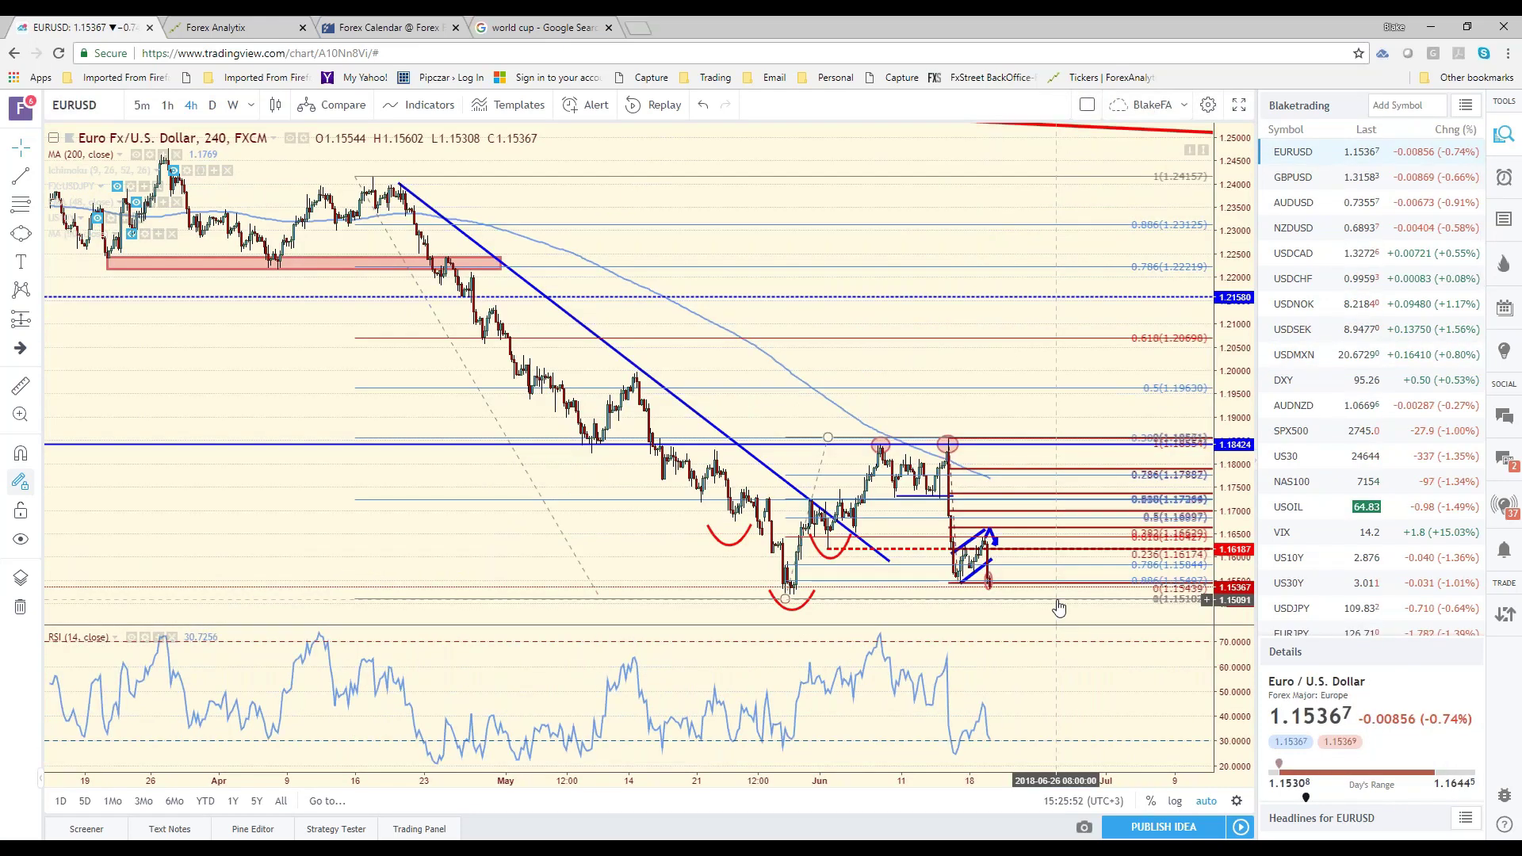
scroll(884, 579, "up", 3)
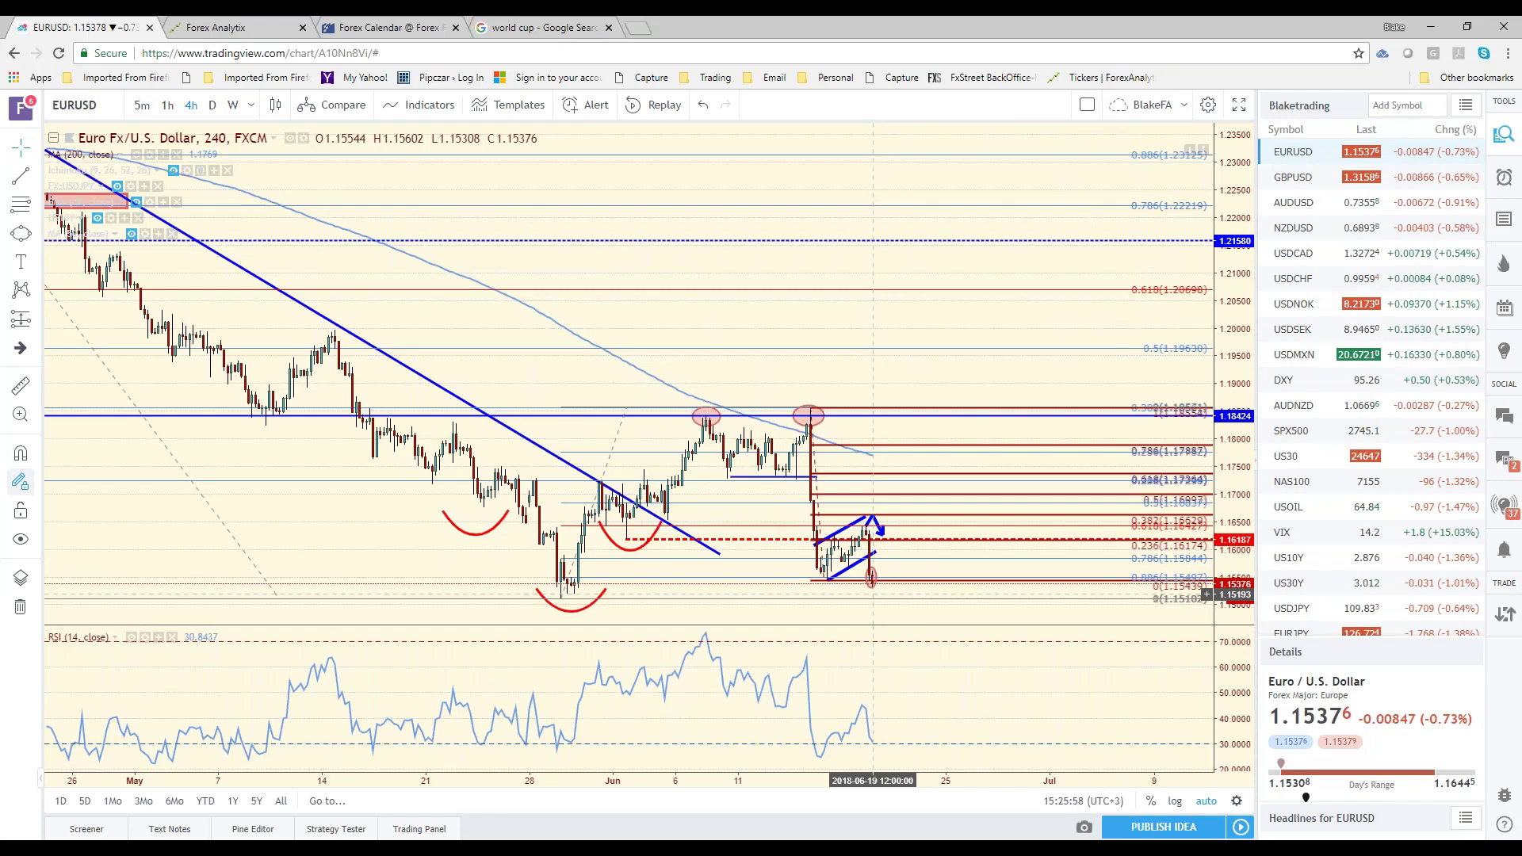
scroll(873, 577, "up", 3)
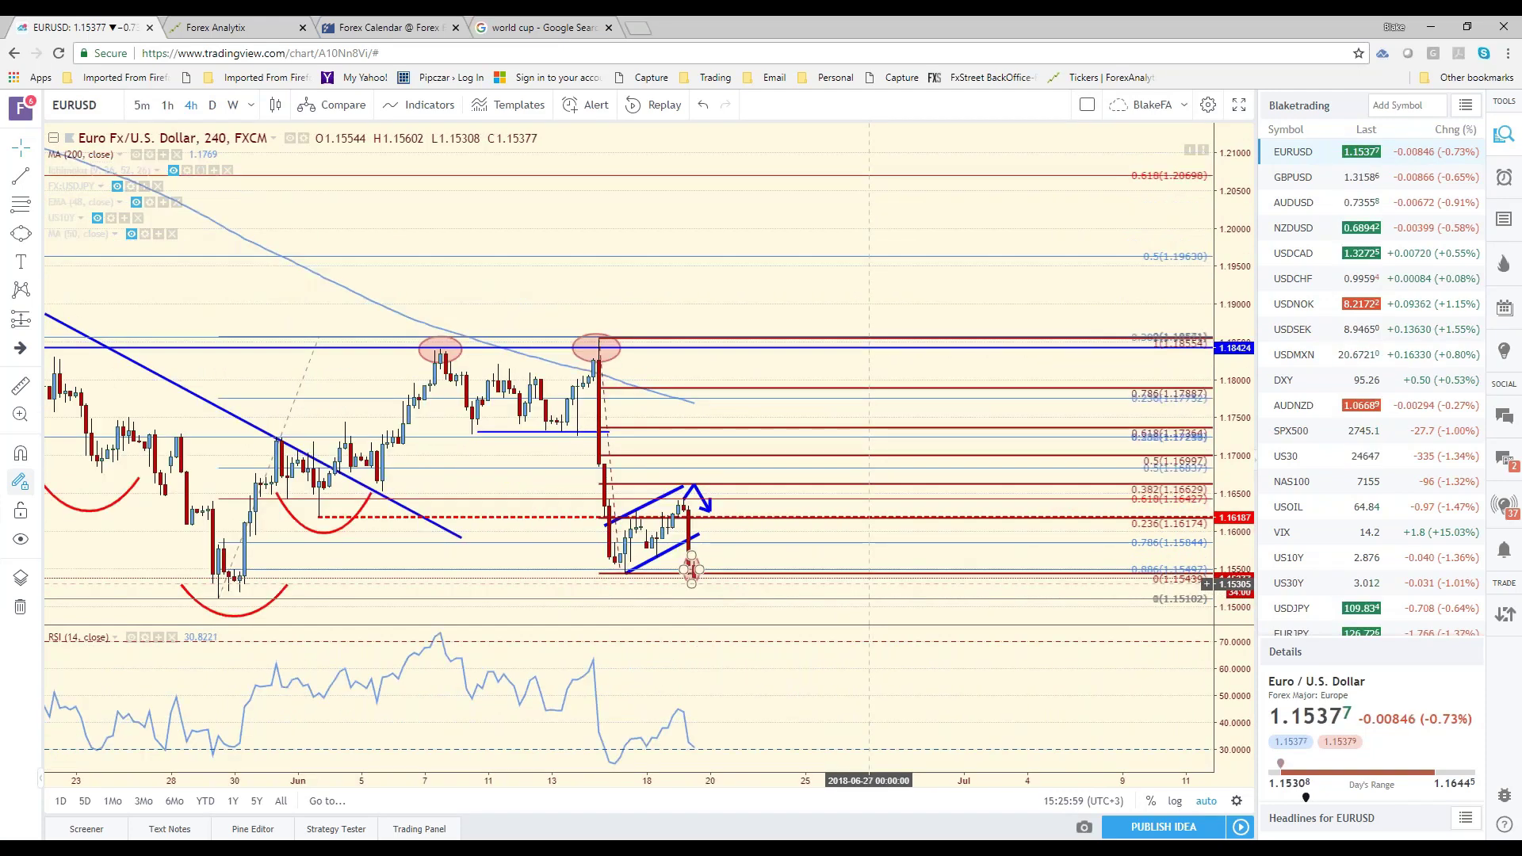
scroll(870, 585, "up", 2)
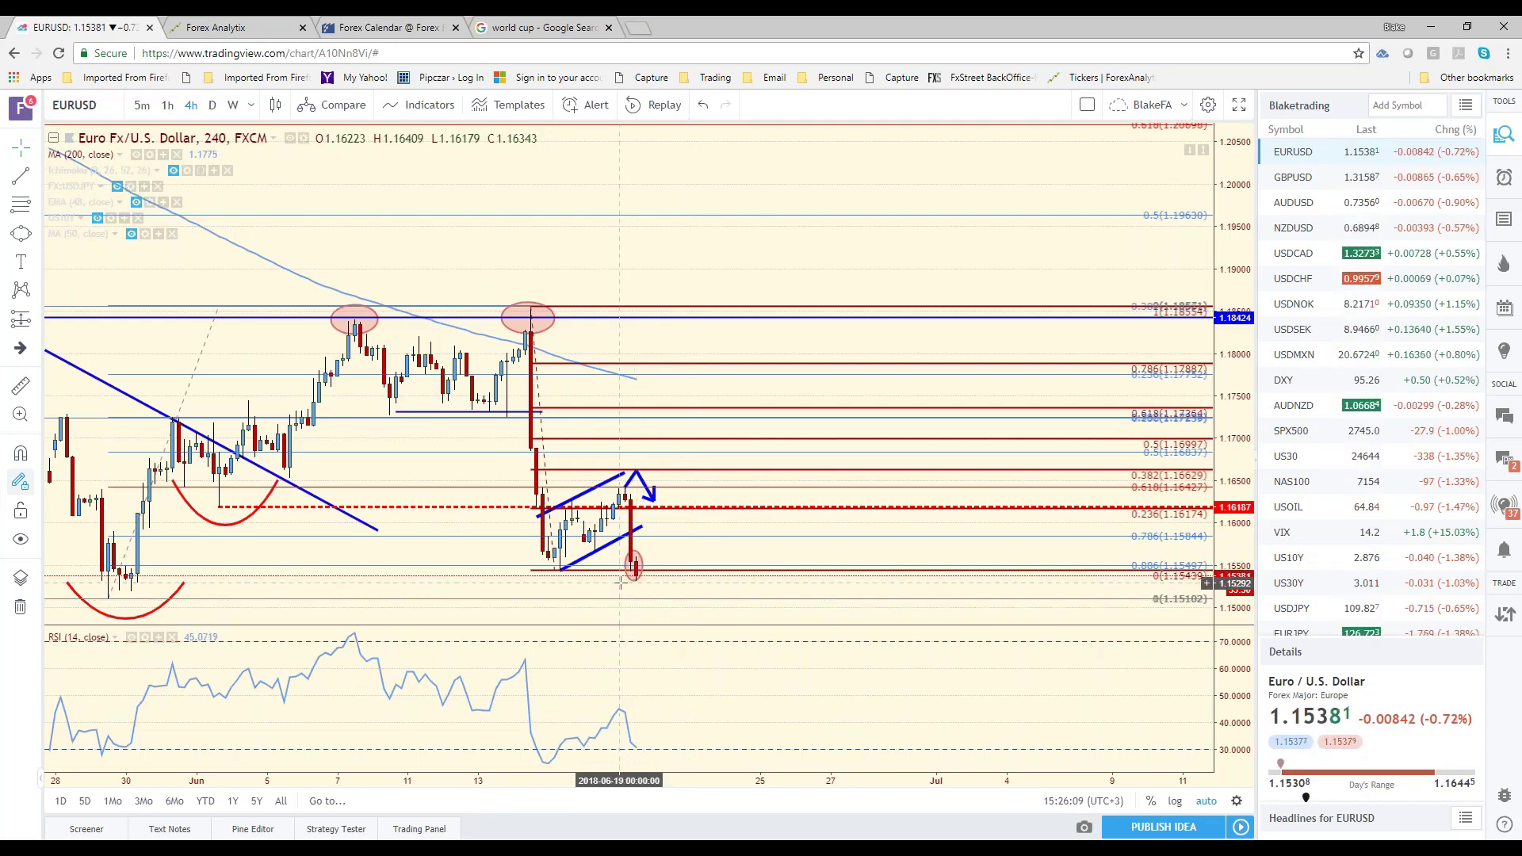
scroll(621, 582, "down", 5)
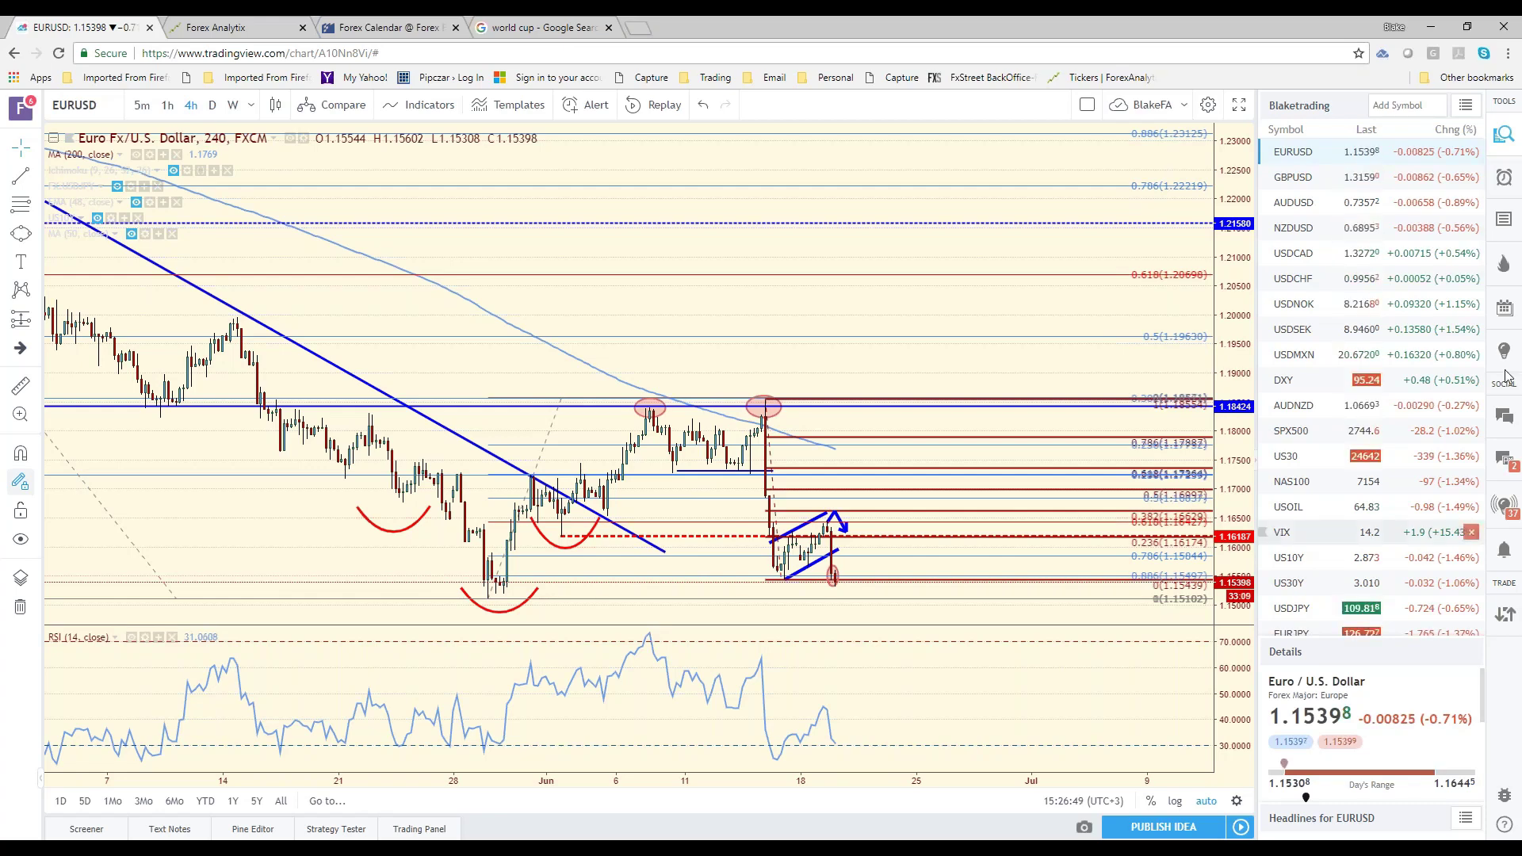
Load USDCAD from the watchlist, zoom out, and switch it to the daily (D) interval.
left_click(1342, 255)
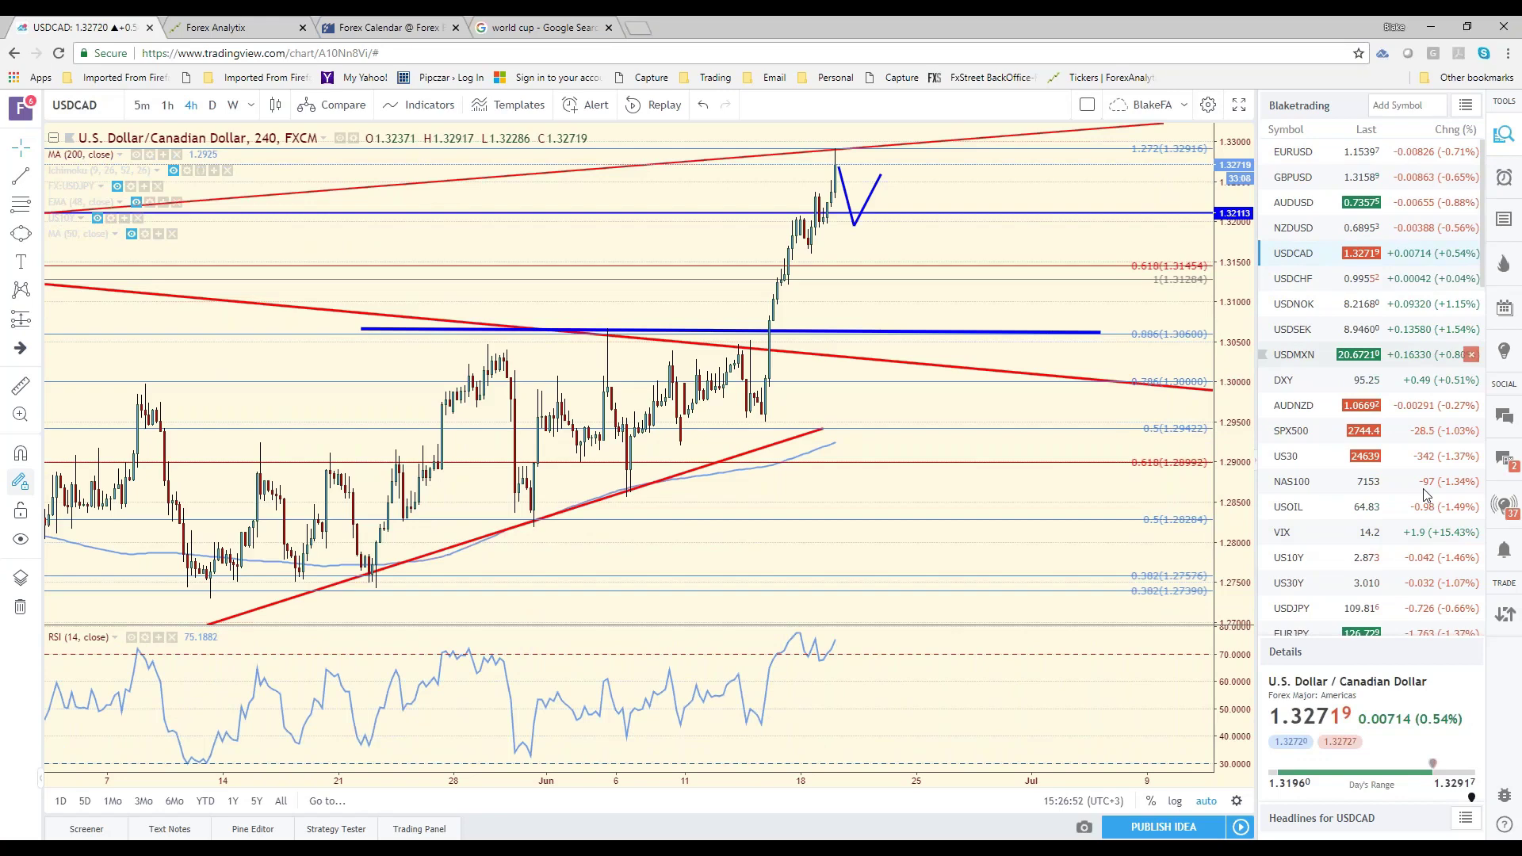
scroll(1000, 526, "down", 3)
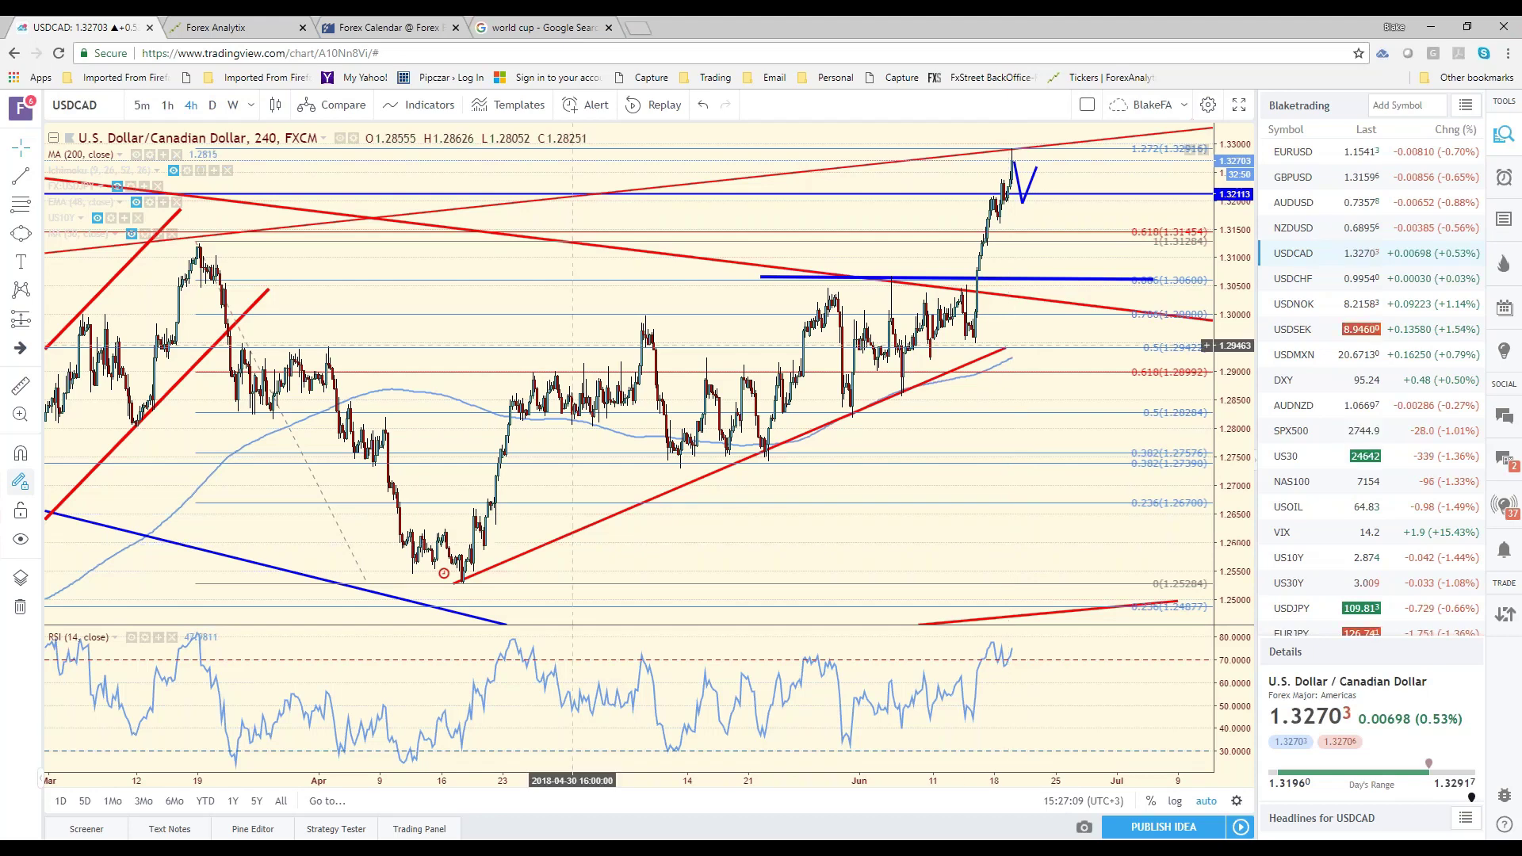
left_click(212, 105)
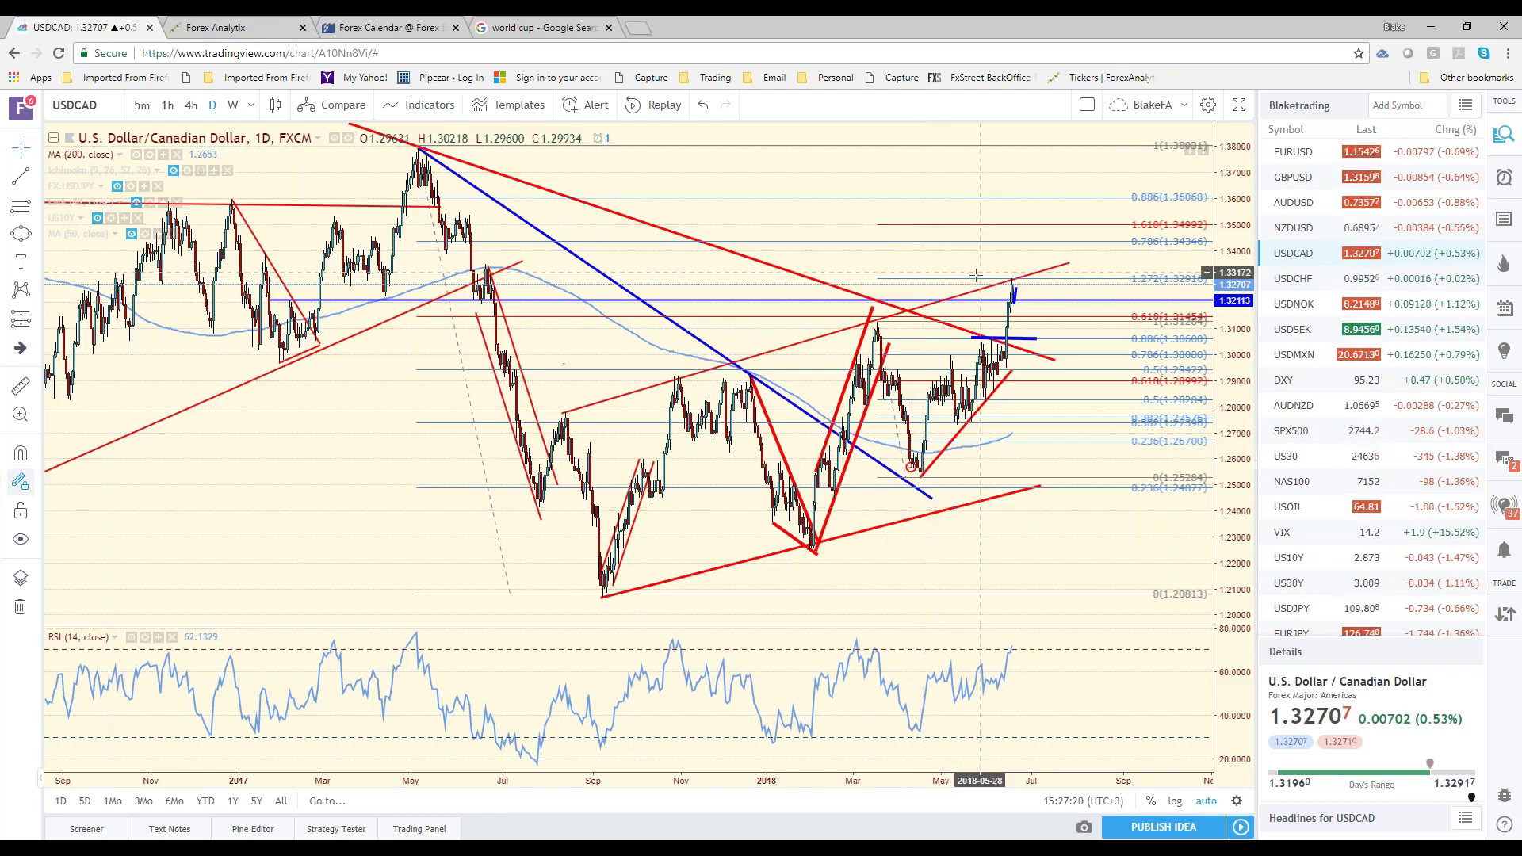
Place a horizontal ray at 1.32832 on the zoomed-out USDCAD daily chart, then load USDMXN.
scroll(976, 275, "down", 3)
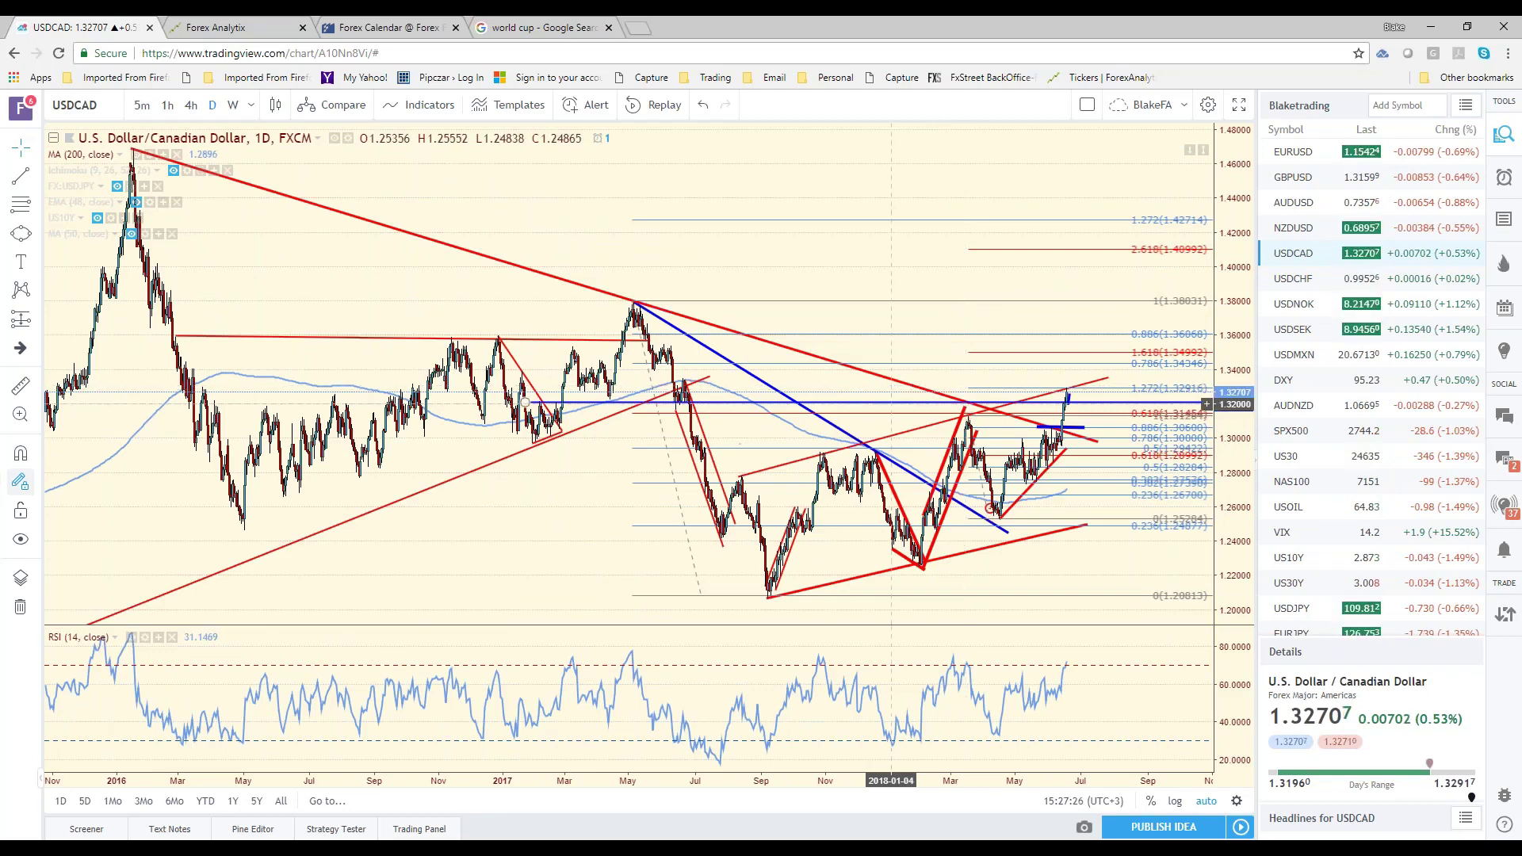
left_click(35, 181)
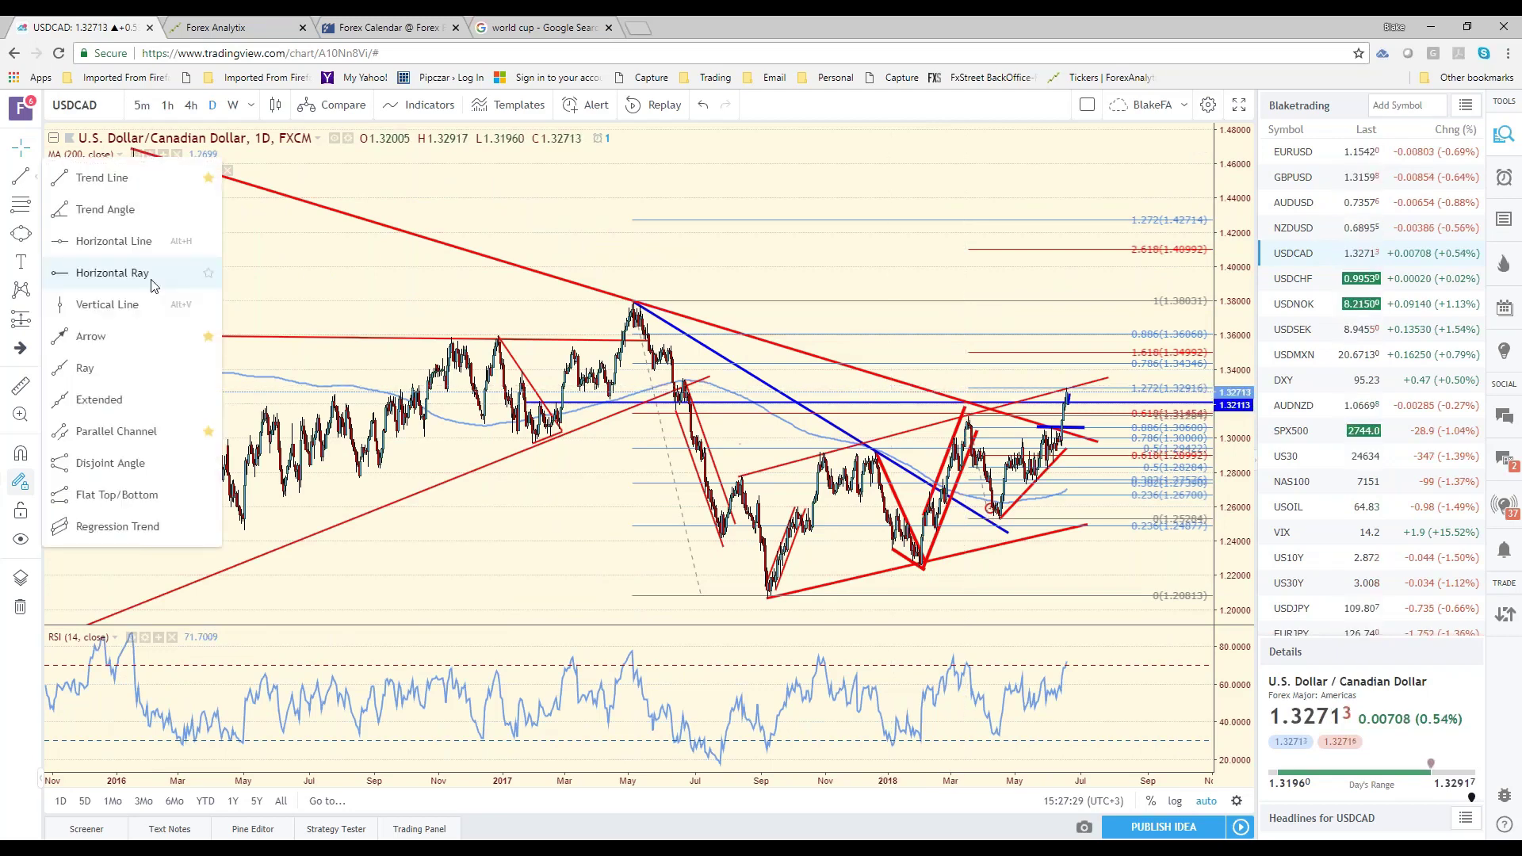
left_click(150, 277)
left_click(203, 390)
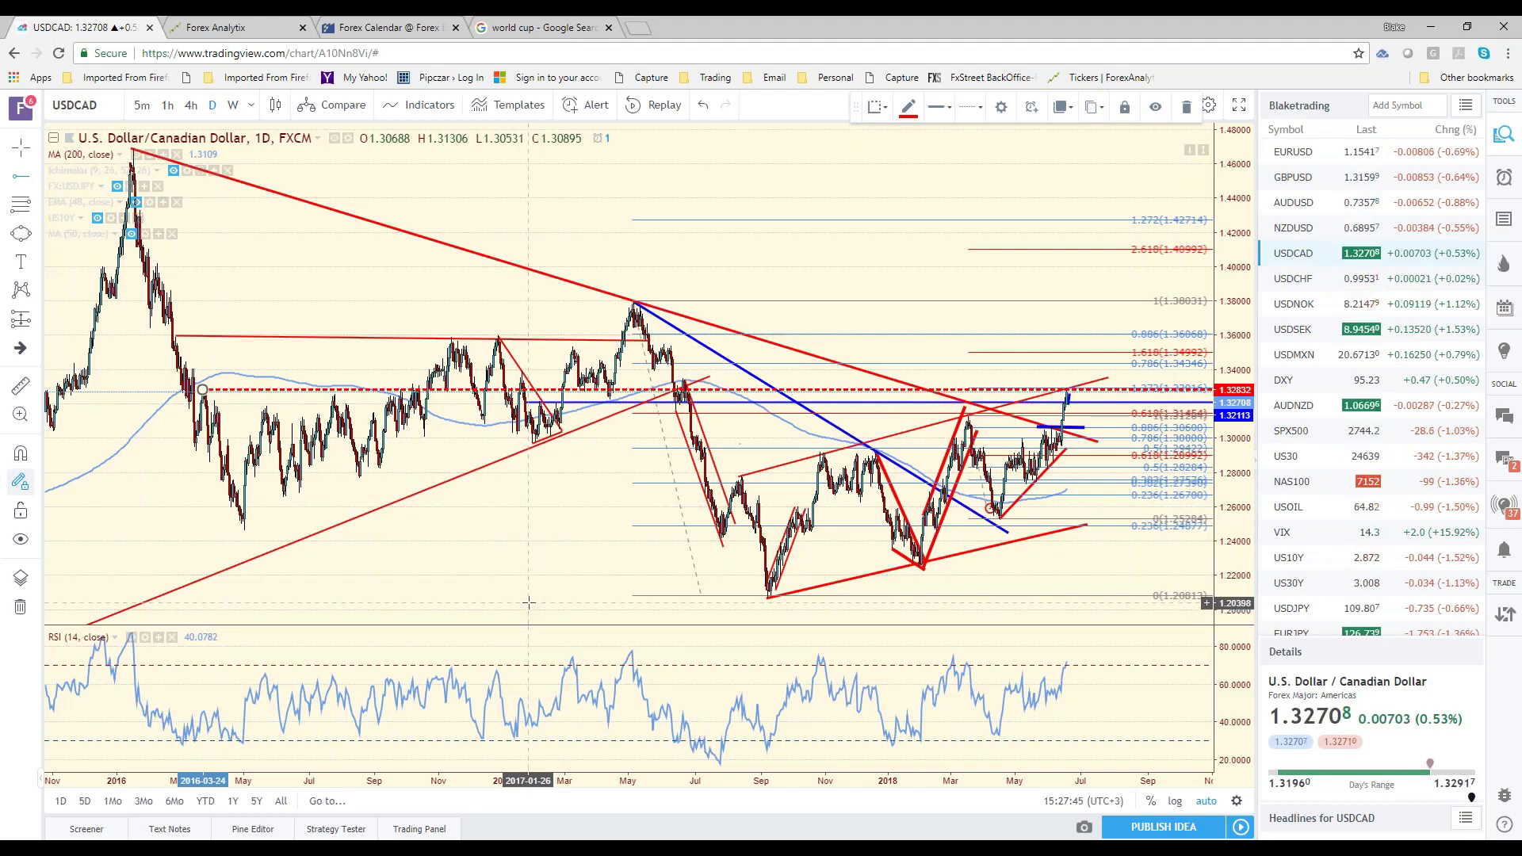
left_click(1316, 361)
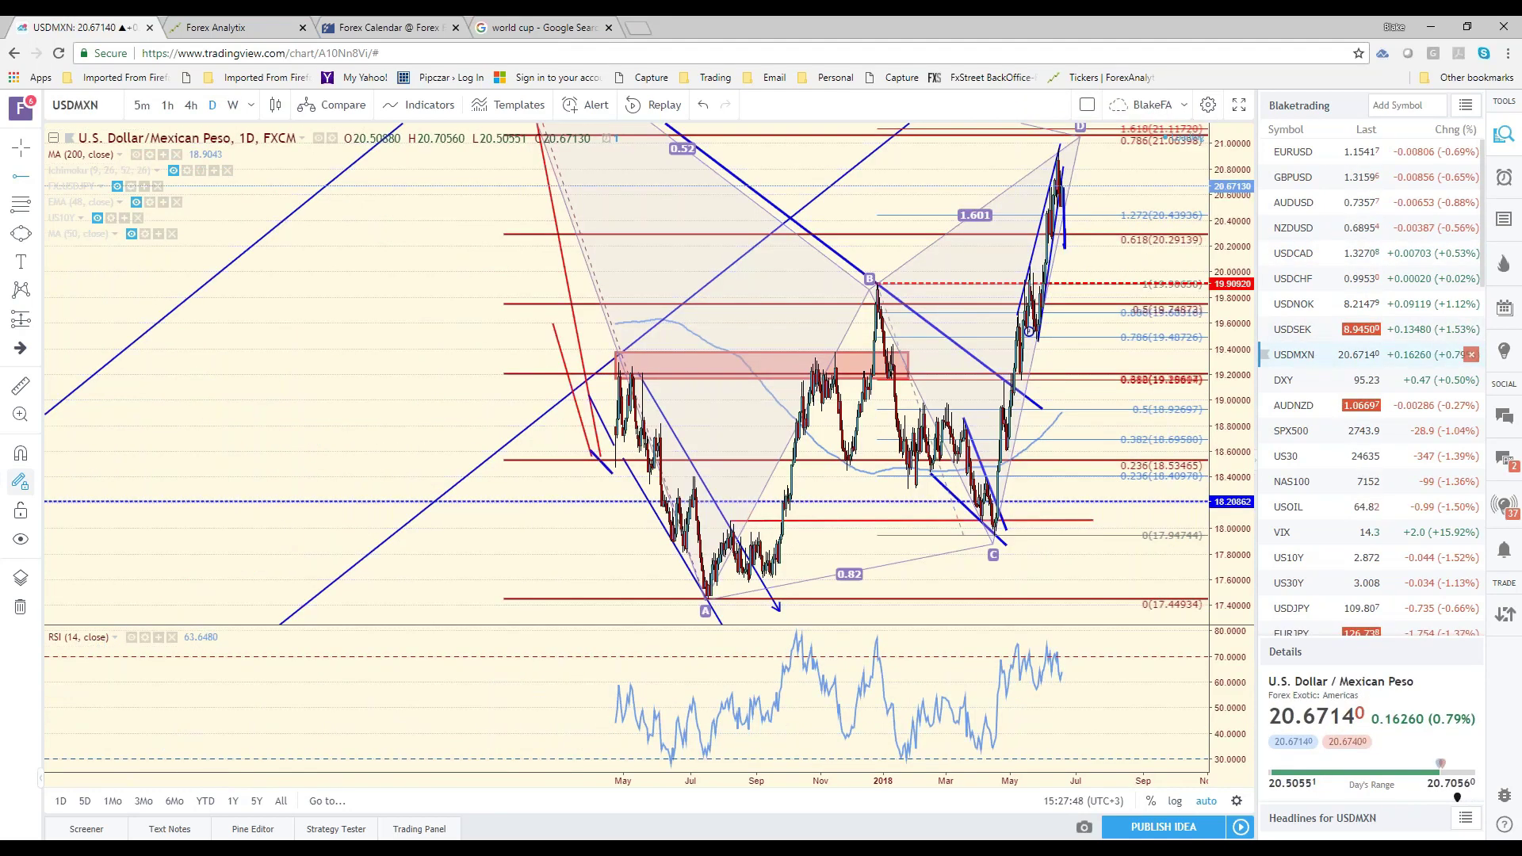
View USDMXN on weekly bars zoomed out, return it to daily, then load USDCHF.
left_click(233, 105)
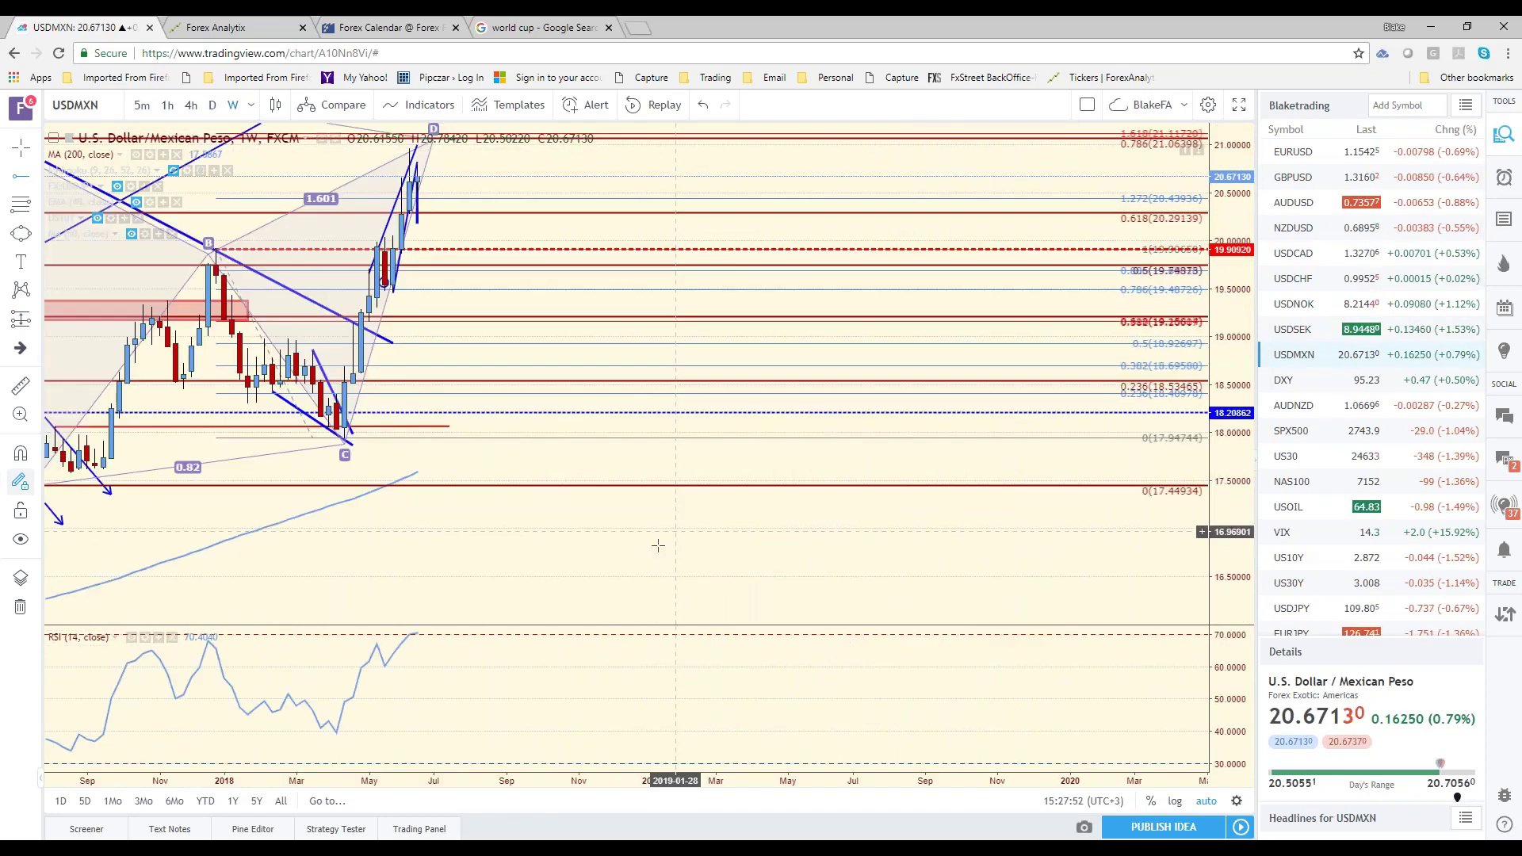
scroll(671, 545, "down", 5)
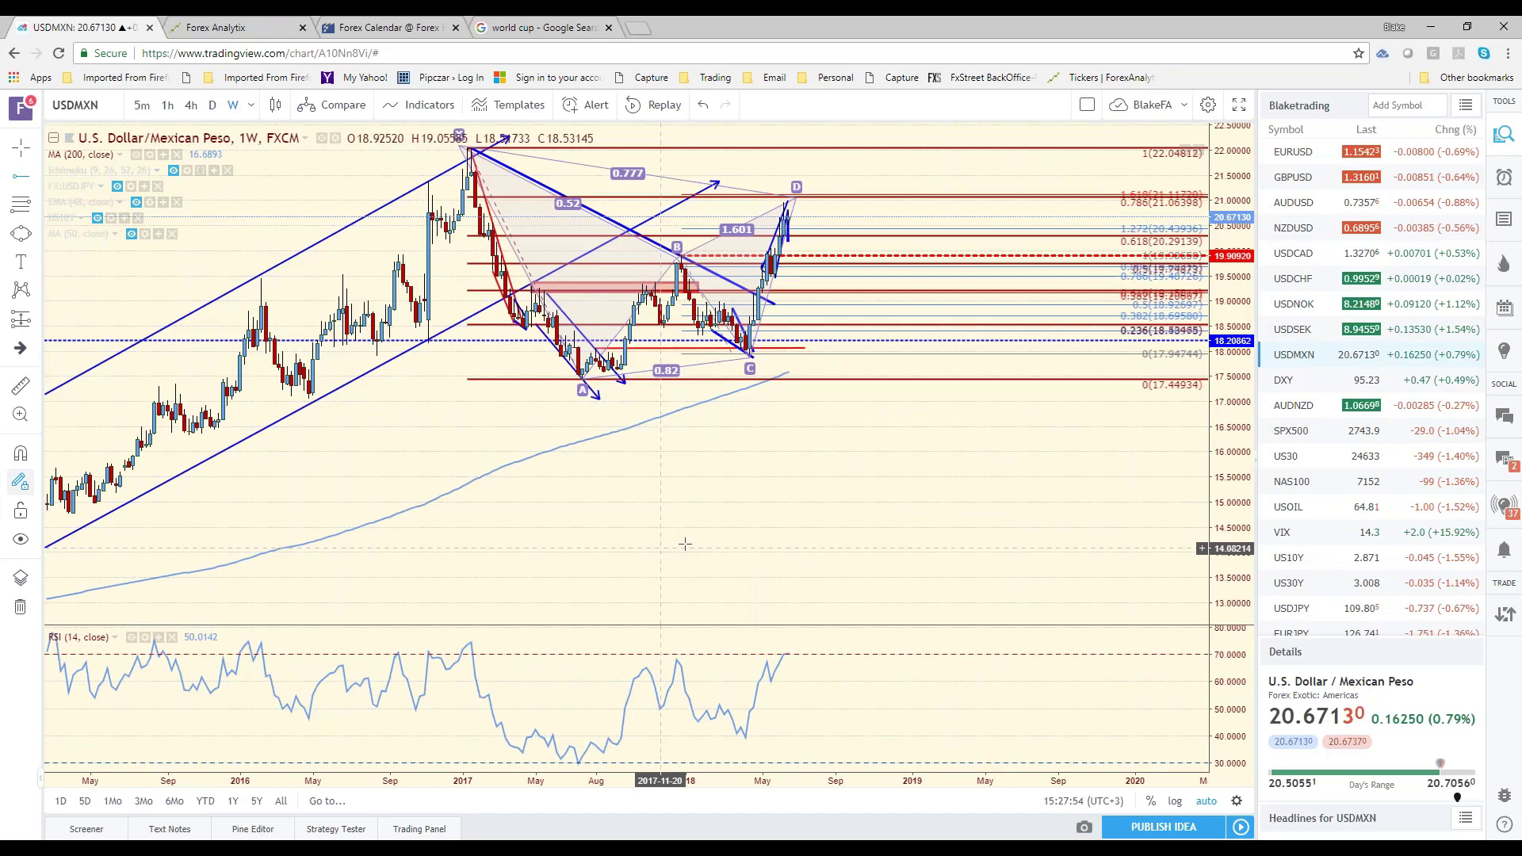
key("d")
key("Return")
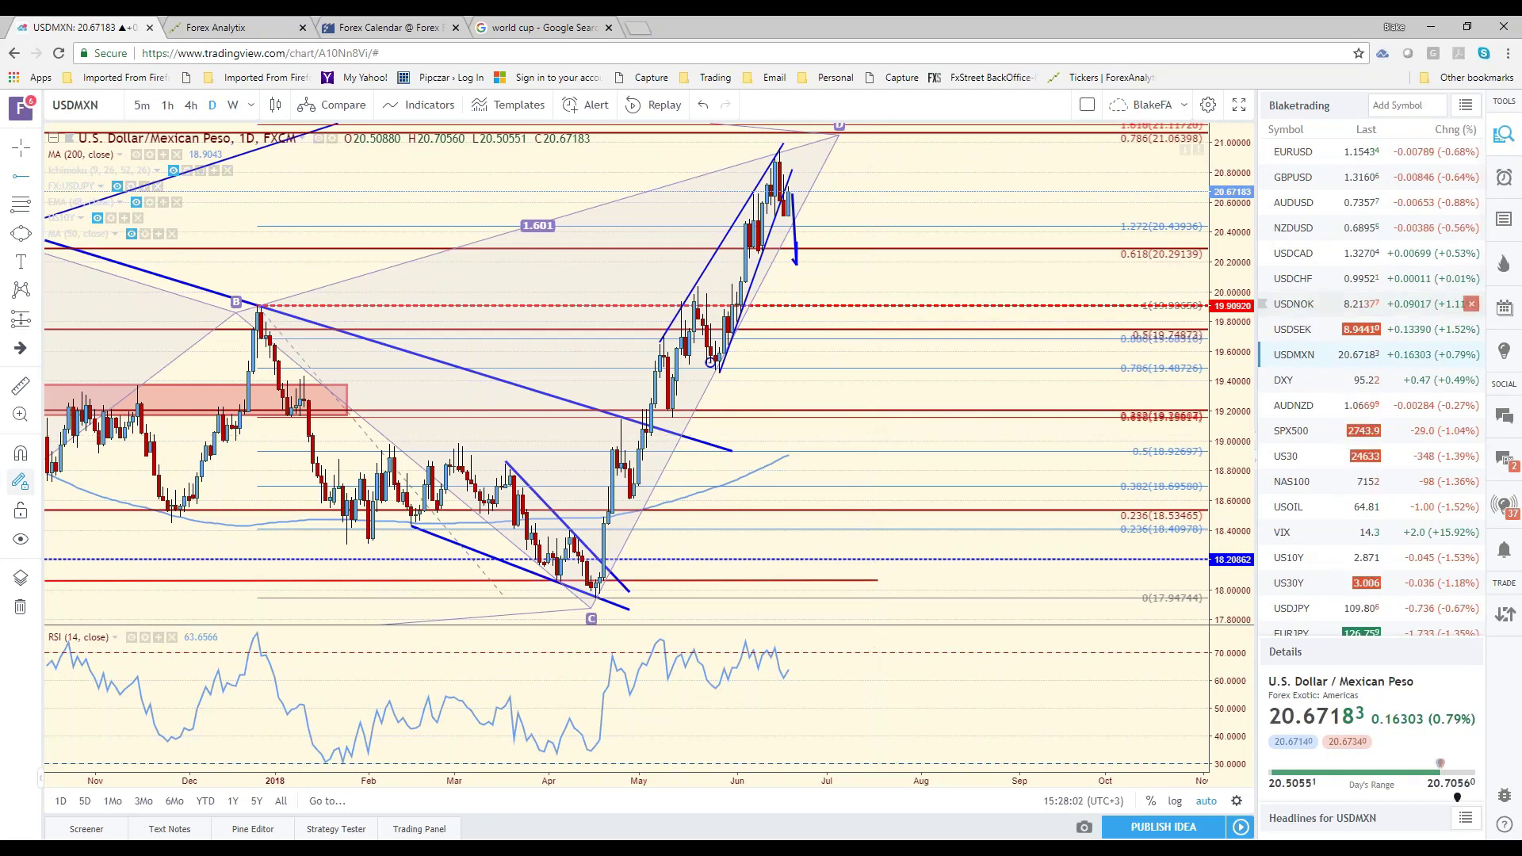
left_click(1300, 279)
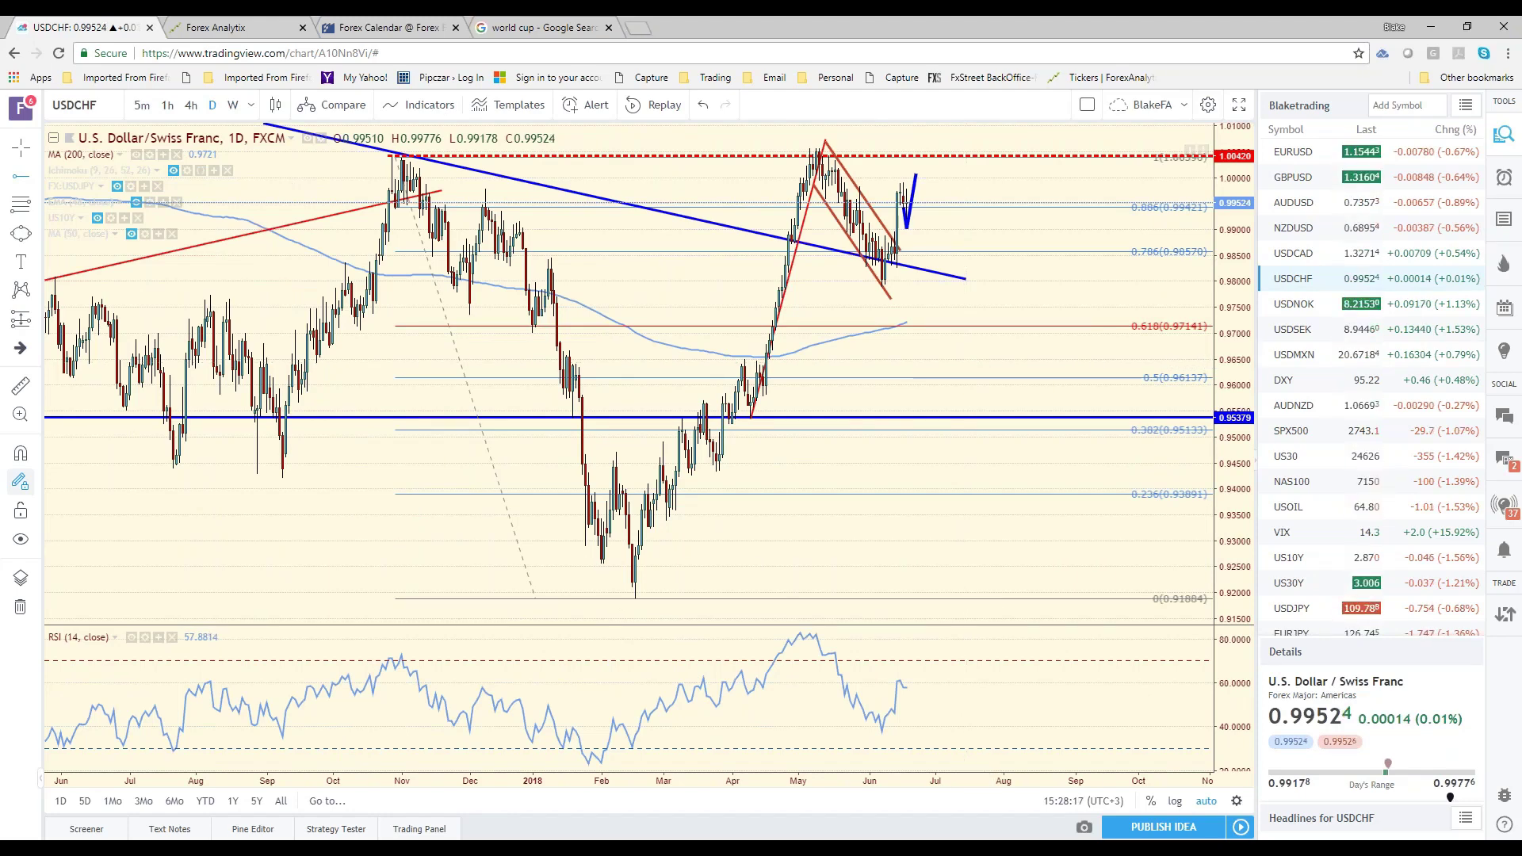
Set USDCHF to 4-hour bars, then move to the other tab with the USDCHF daily layout.
left_click(191, 105)
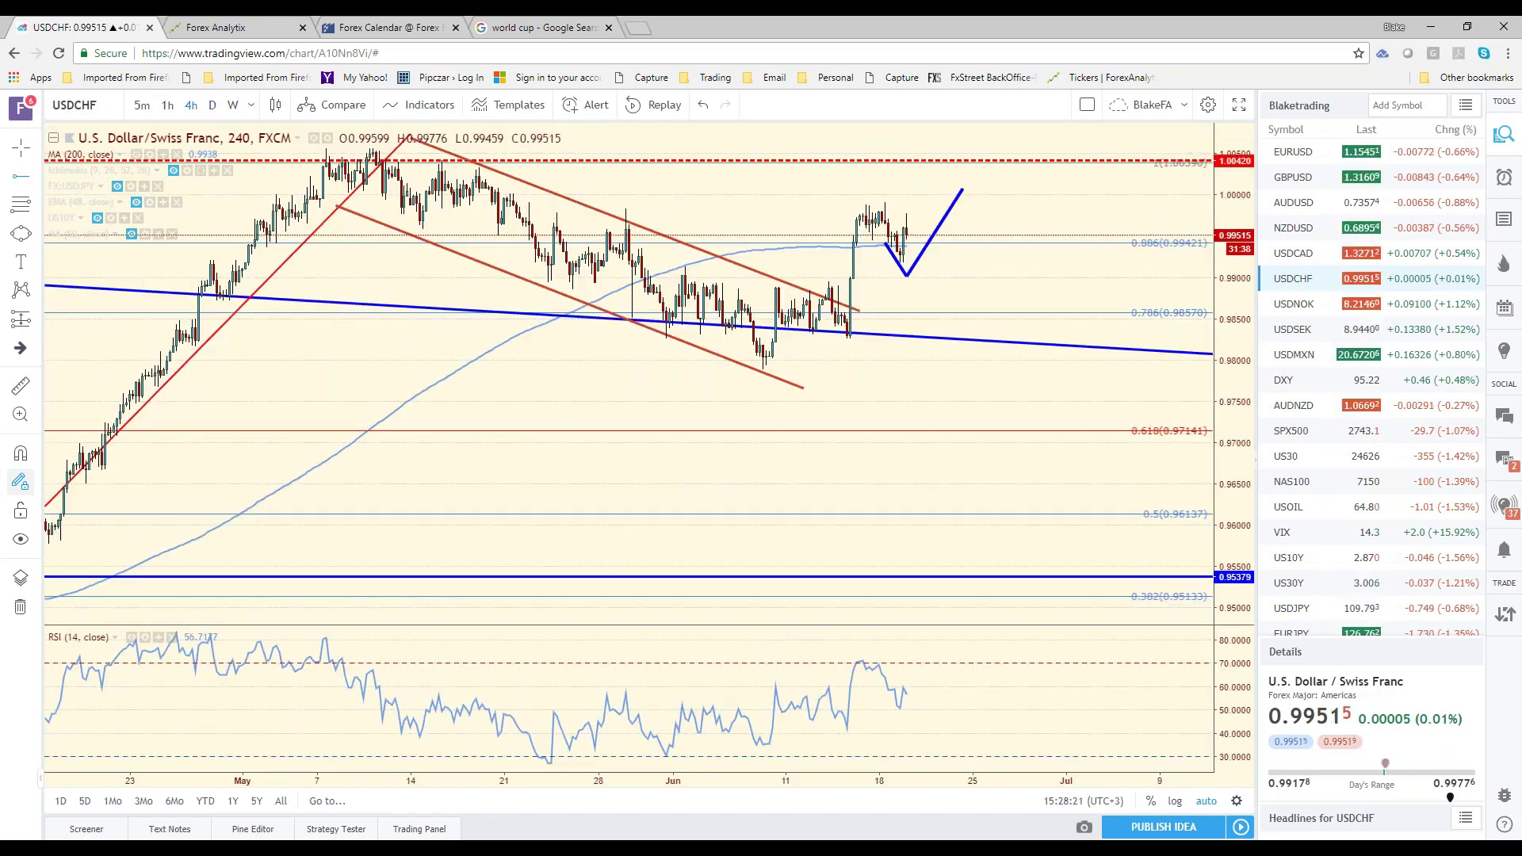
key("ctrl+3")
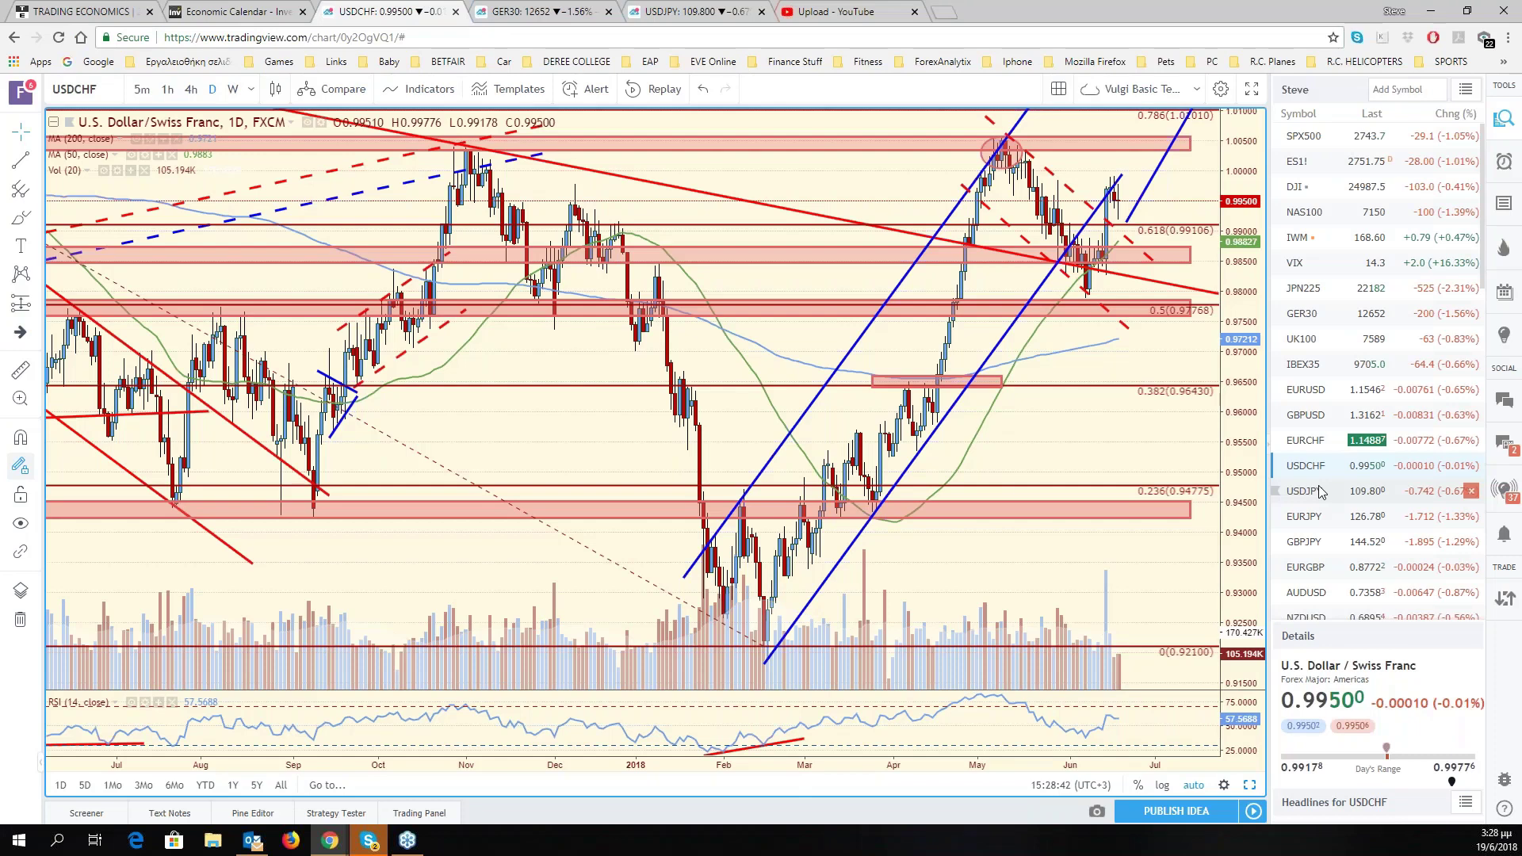
On EURCHF, draw upper and lower trendlines meeting in a wedge, then reload USDCHF.
left_click(1306, 440)
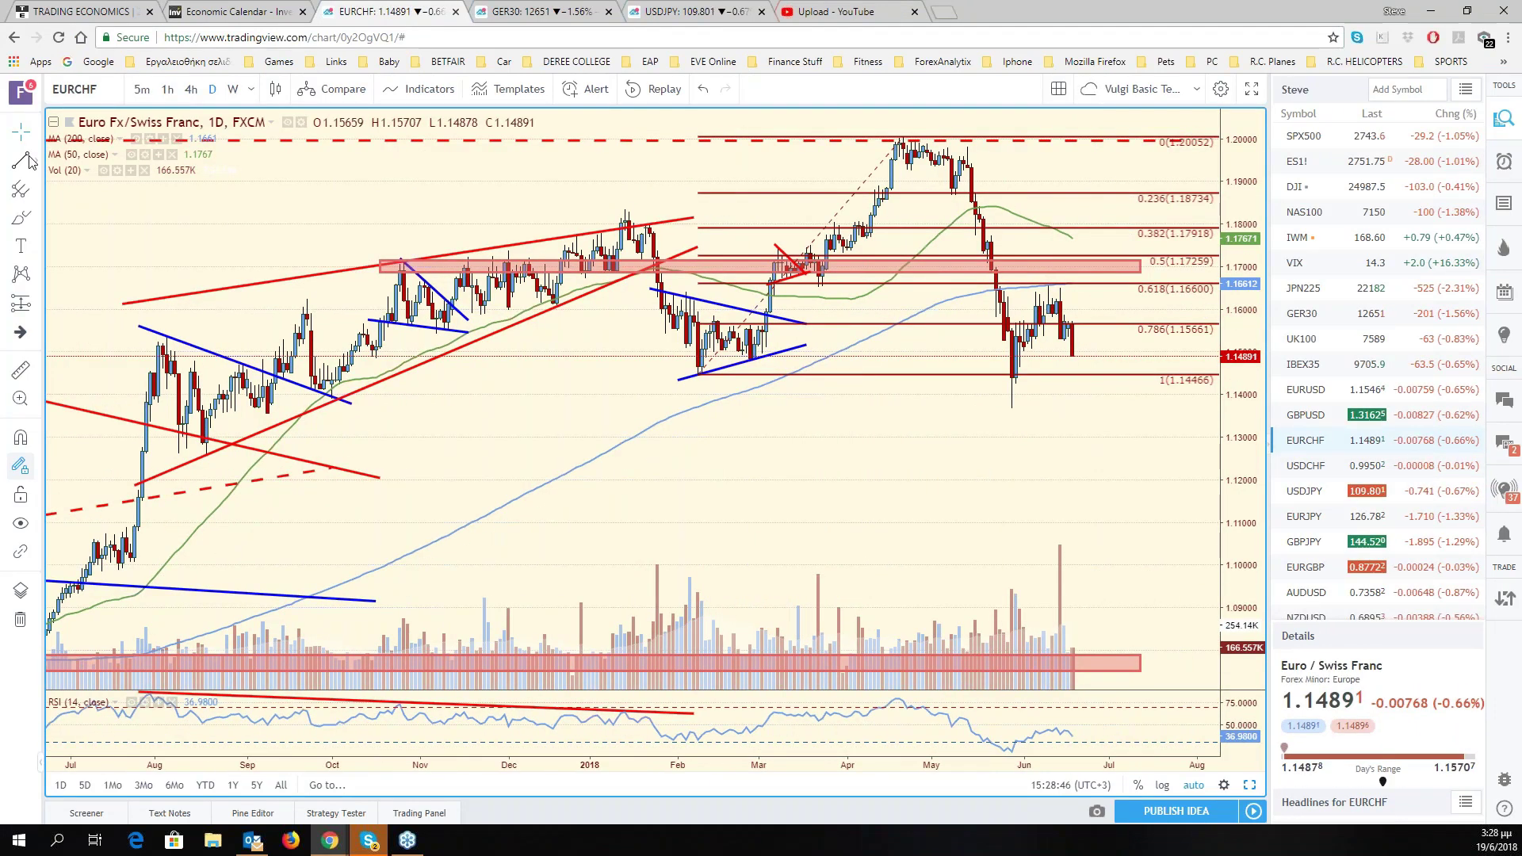
left_click(27, 161)
left_click(1084, 270)
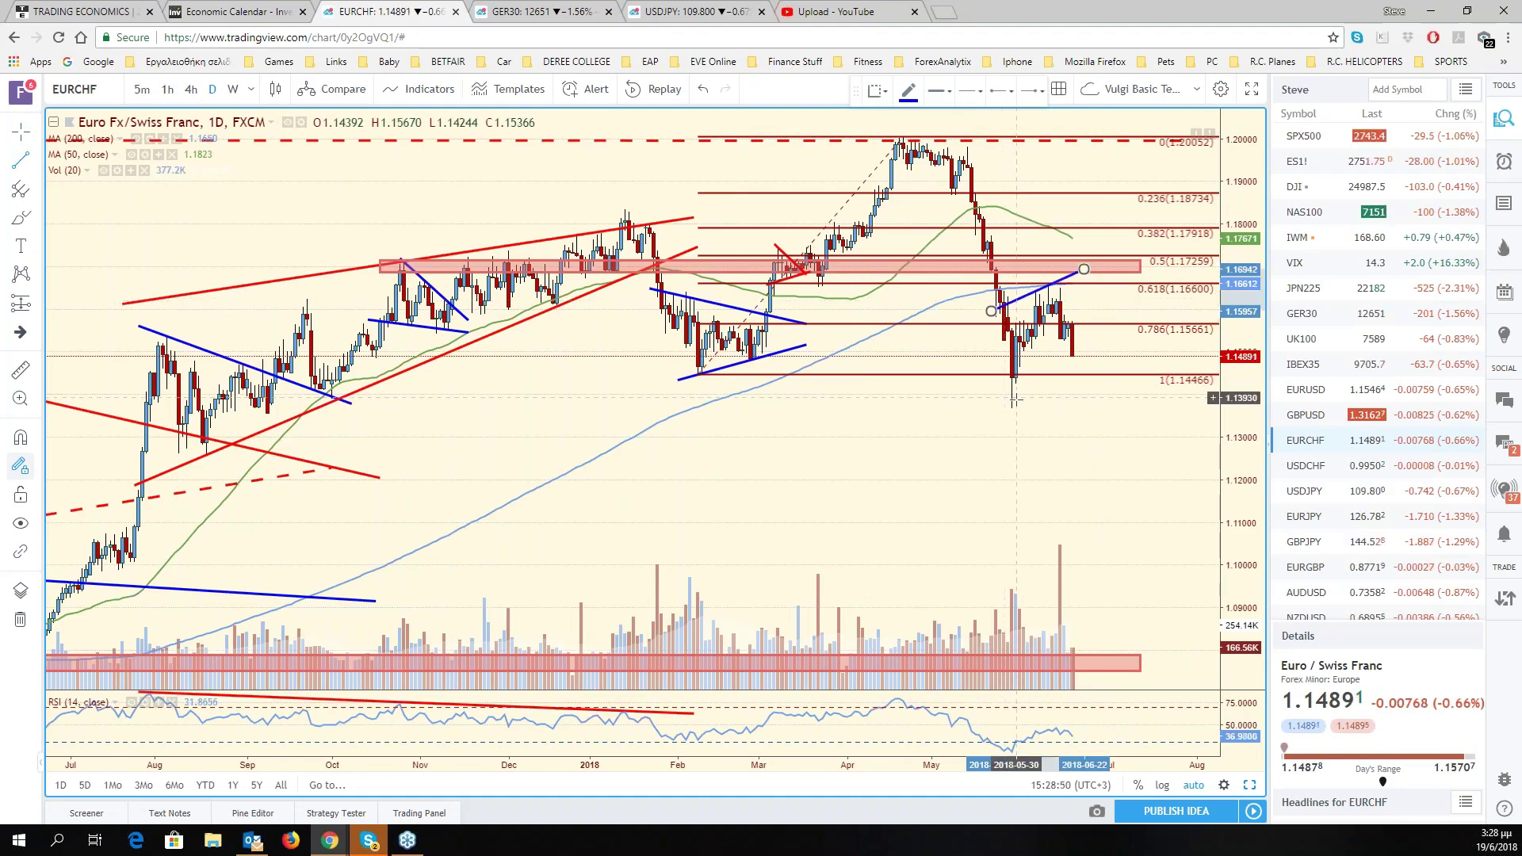
left_click(1015, 400)
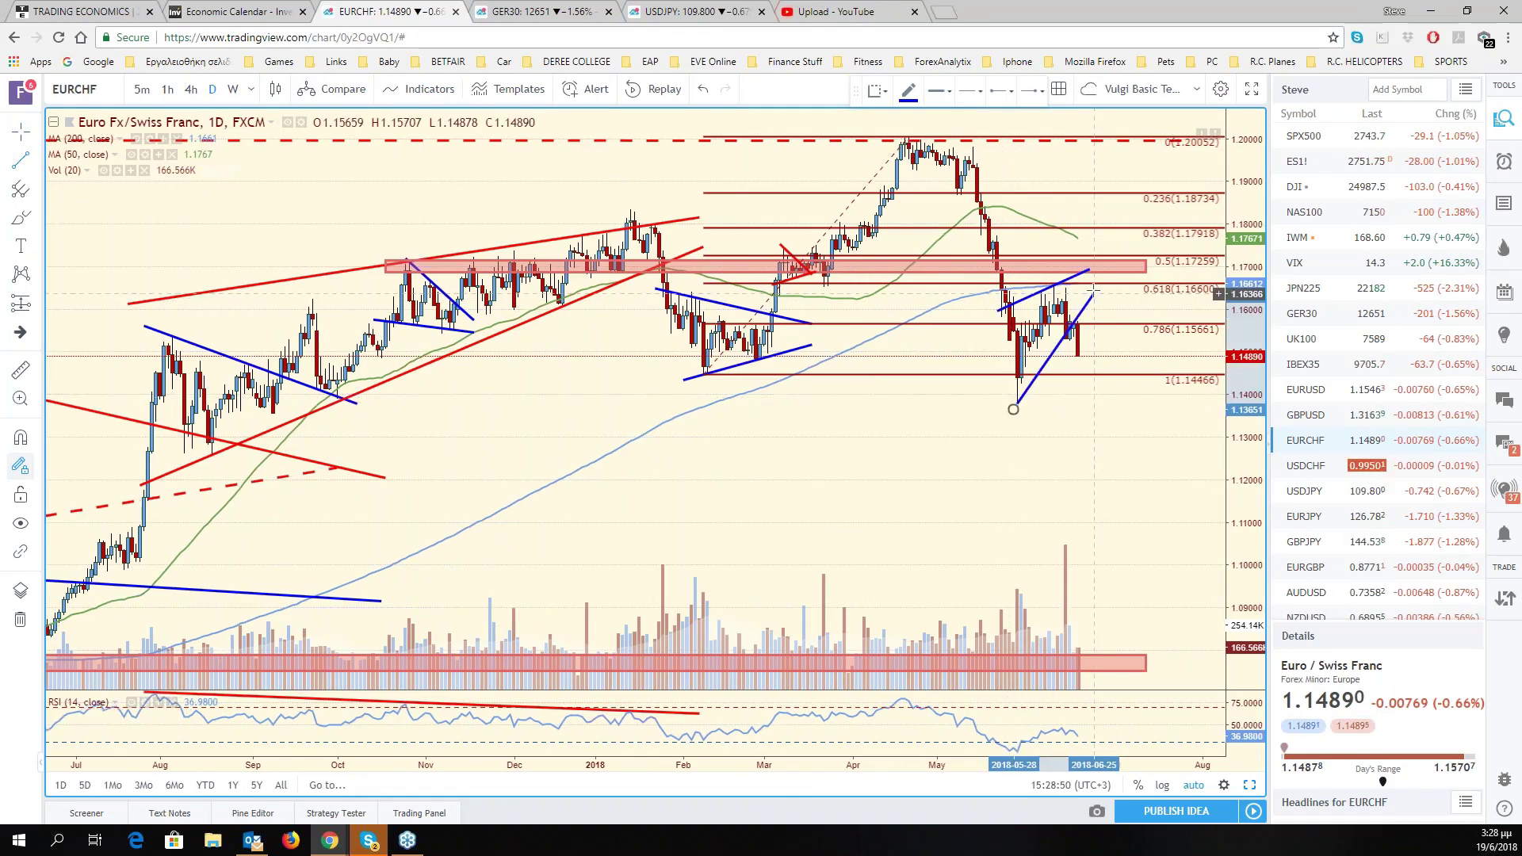
left_click(1085, 271)
left_click(1102, 271)
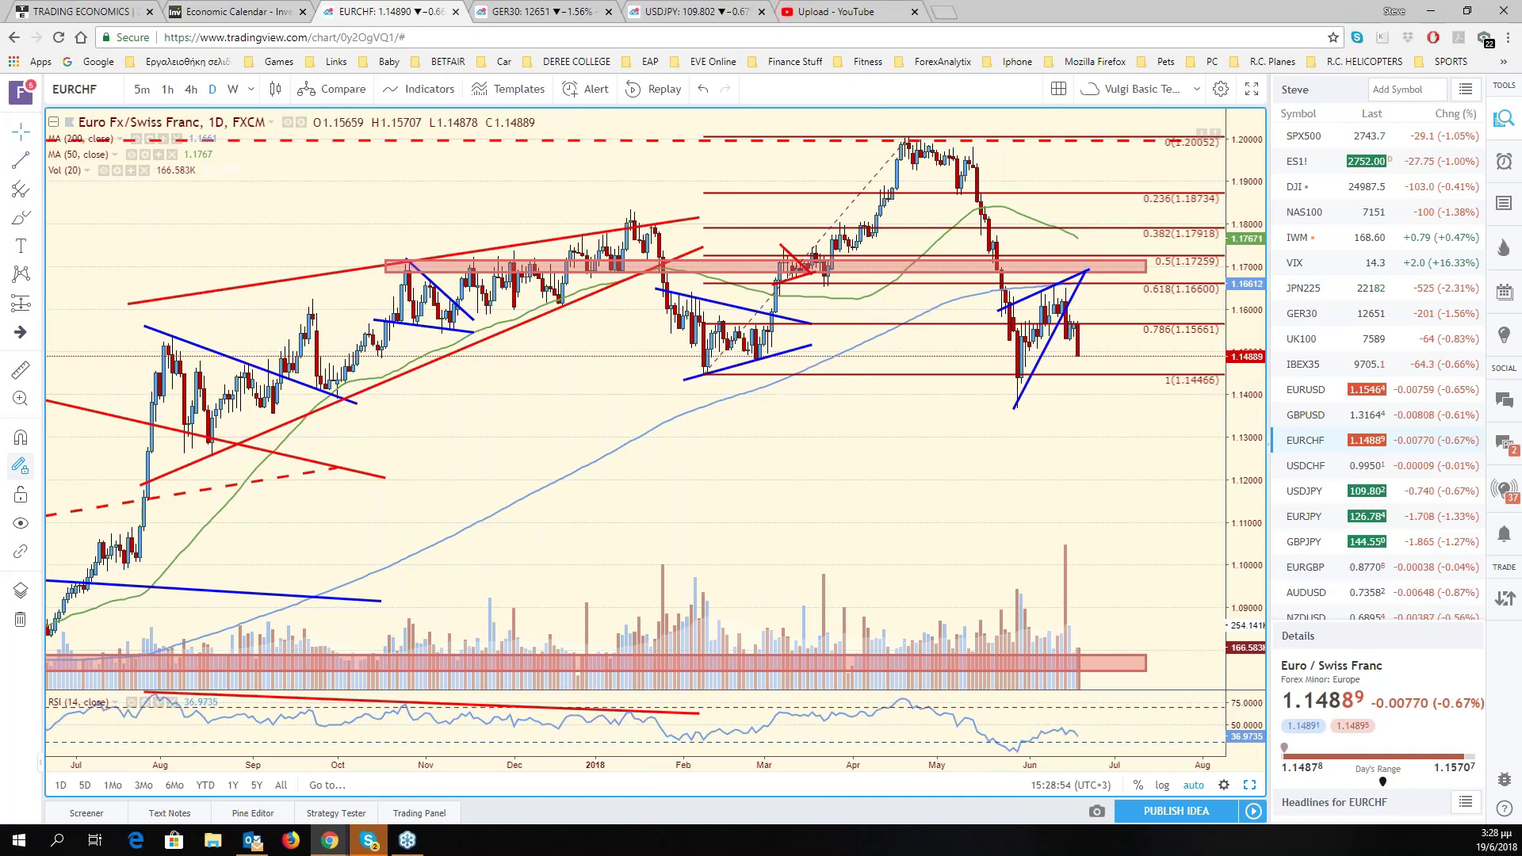
left_click(1306, 466)
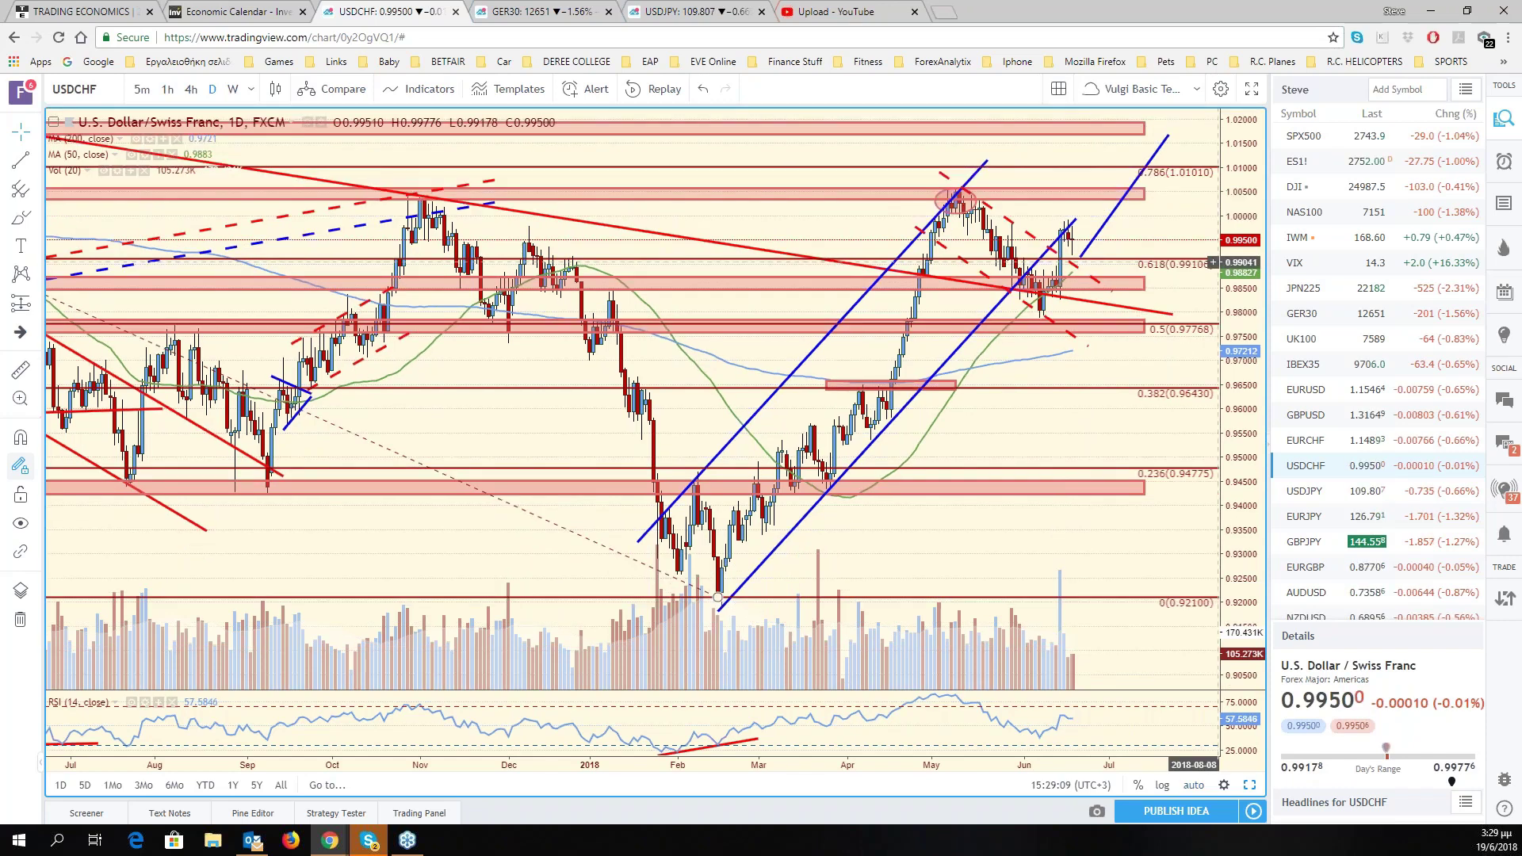
Pan and zoom the USDCHF daily chart, restore the six-chart grid, then maximize the USDJPY pane.
left_click_drag(1148, 233, 1155, 263)
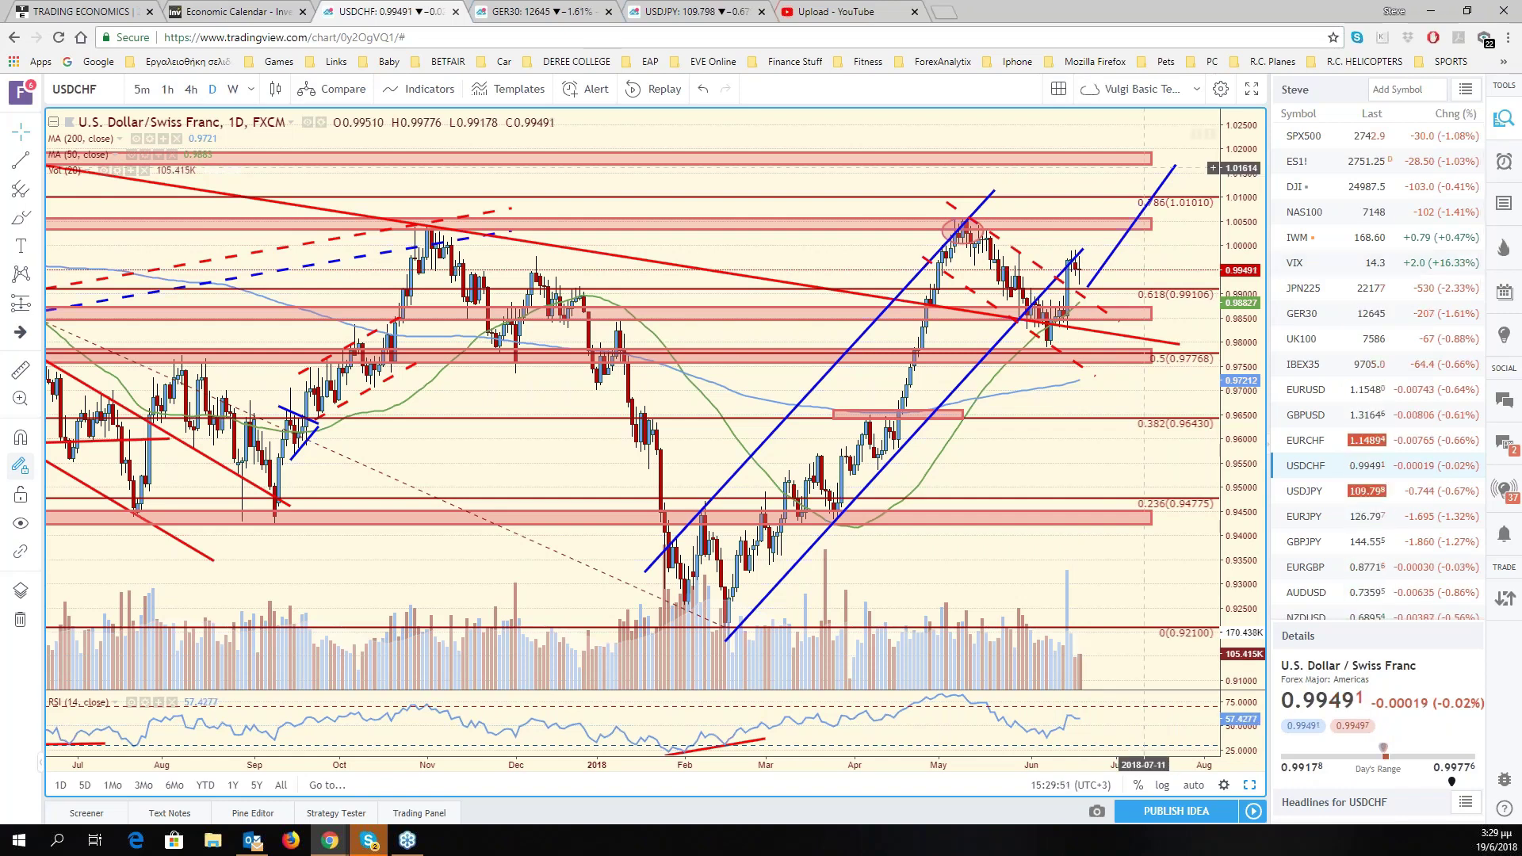
scroll(1143, 167, "down", 3)
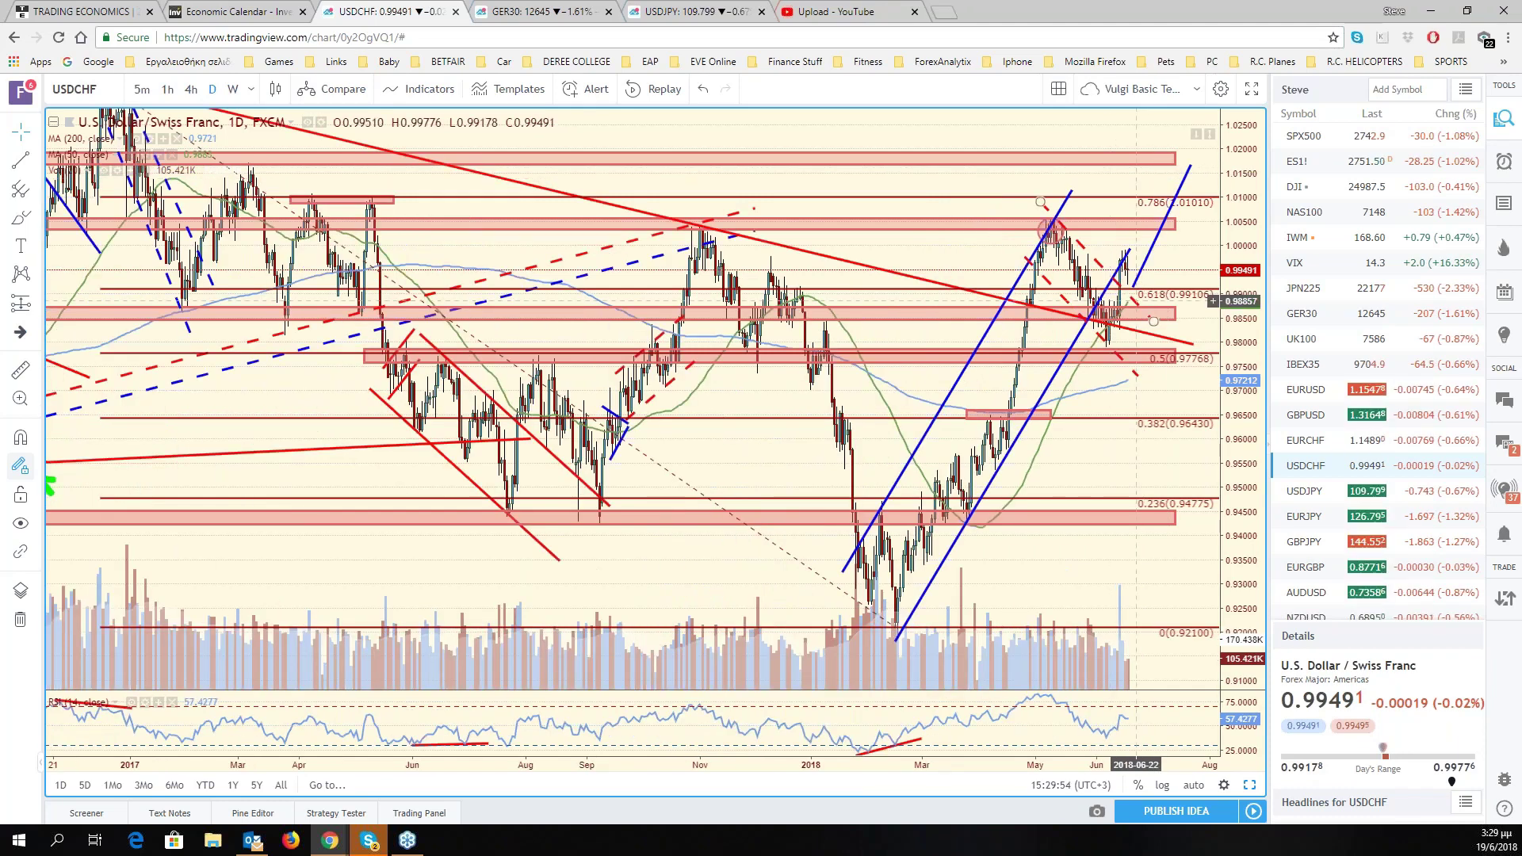
scroll(1136, 301, "up", 3)
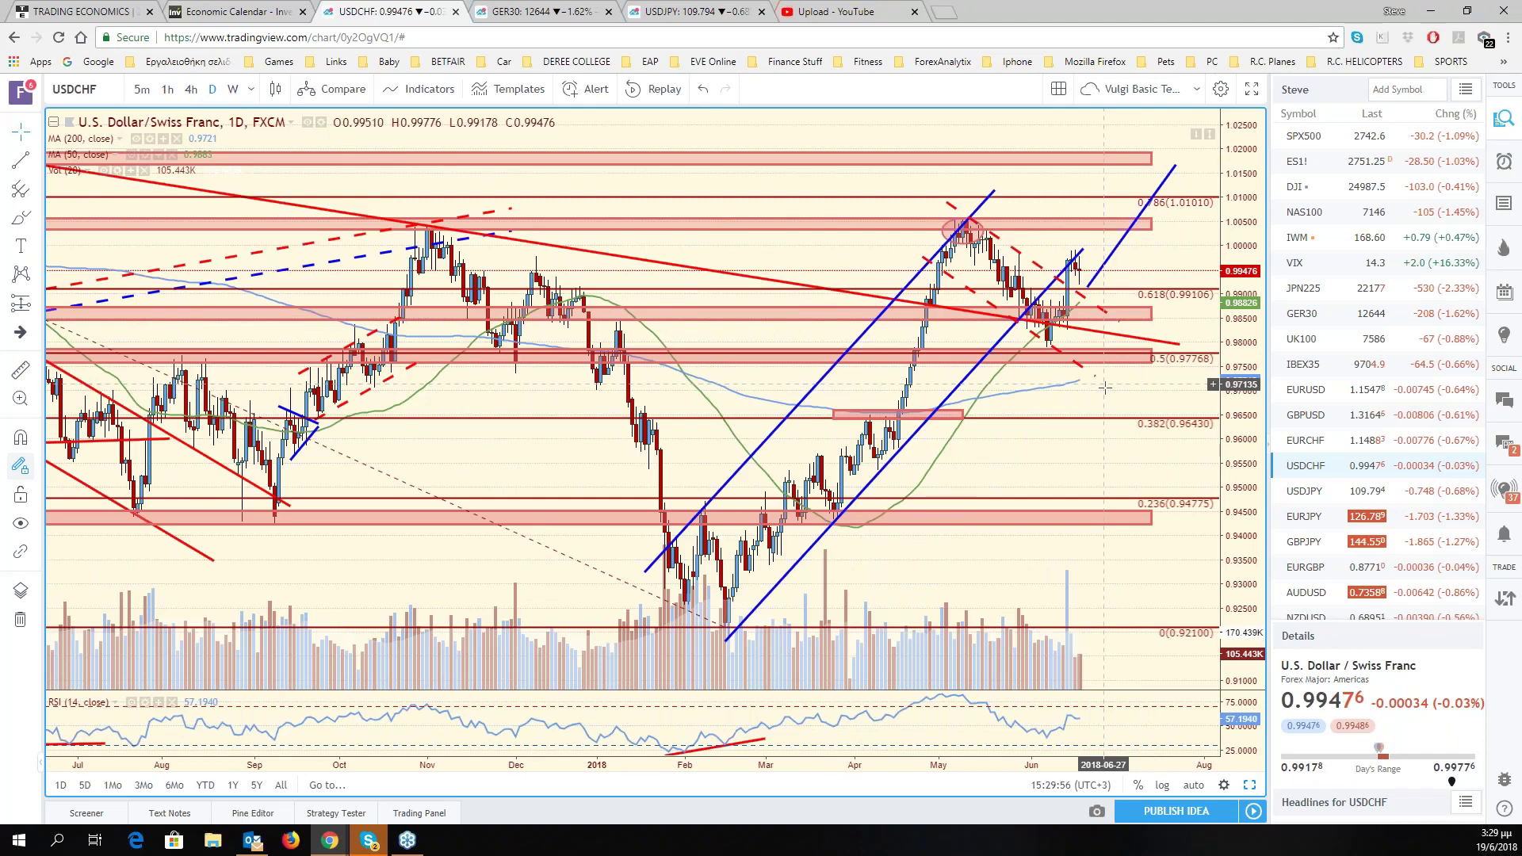
left_click_drag(1105, 387, 1198, 388)
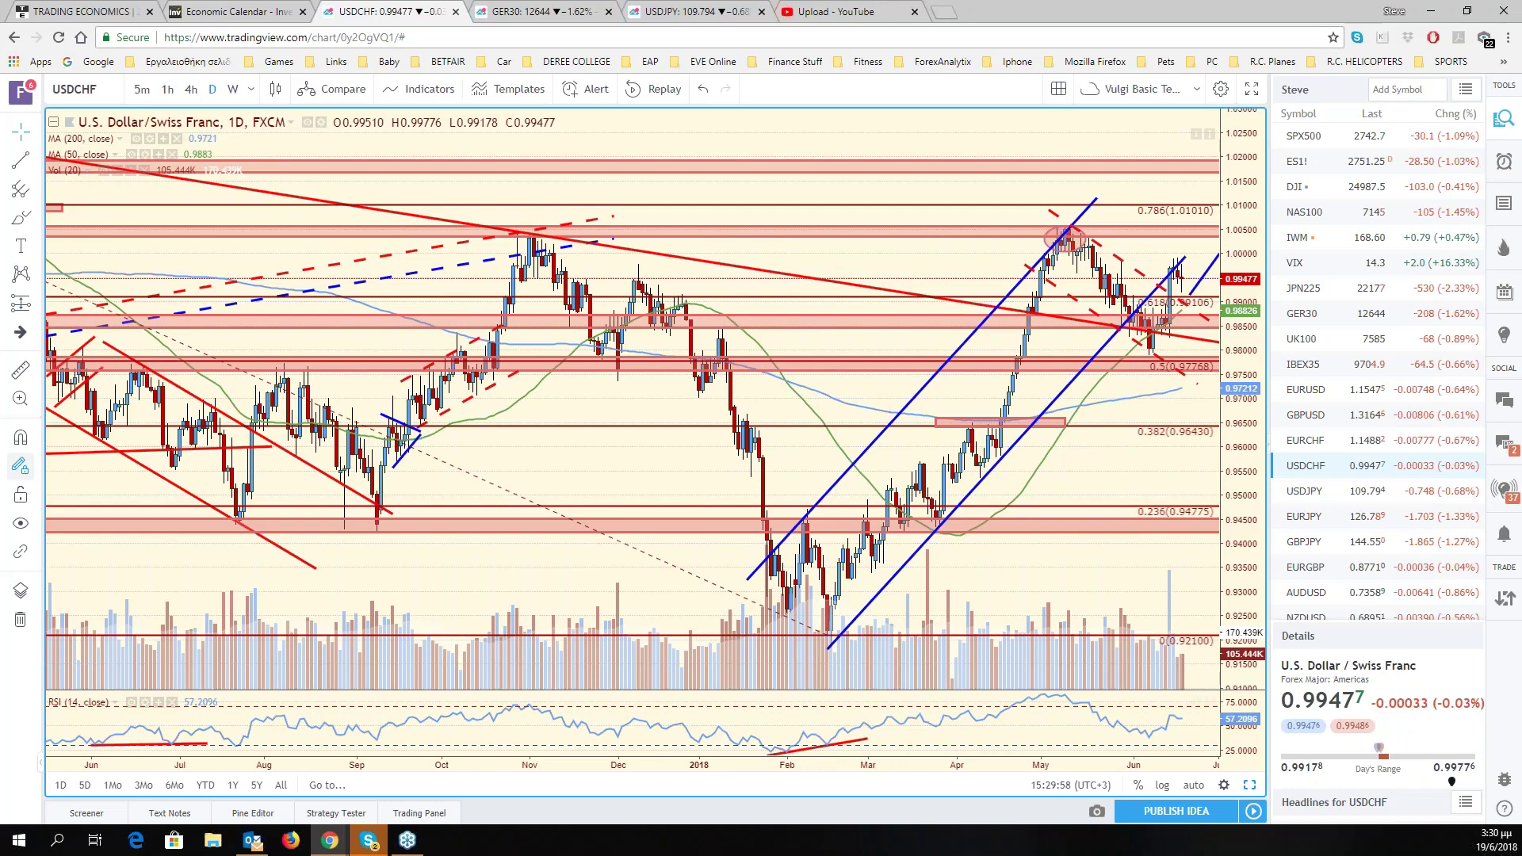
key("alt+Return")
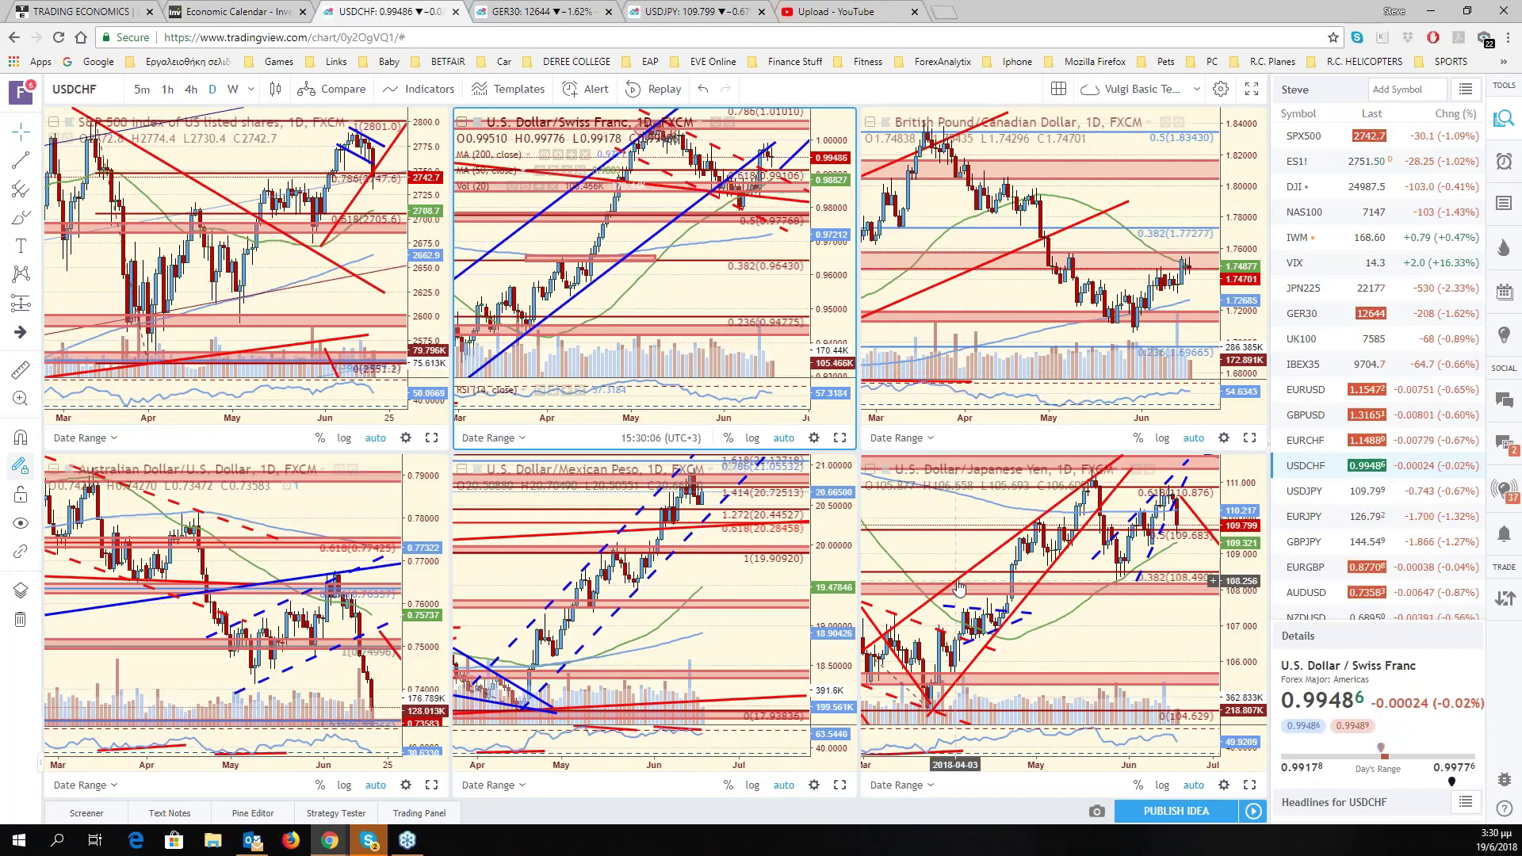
left_click(1249, 787)
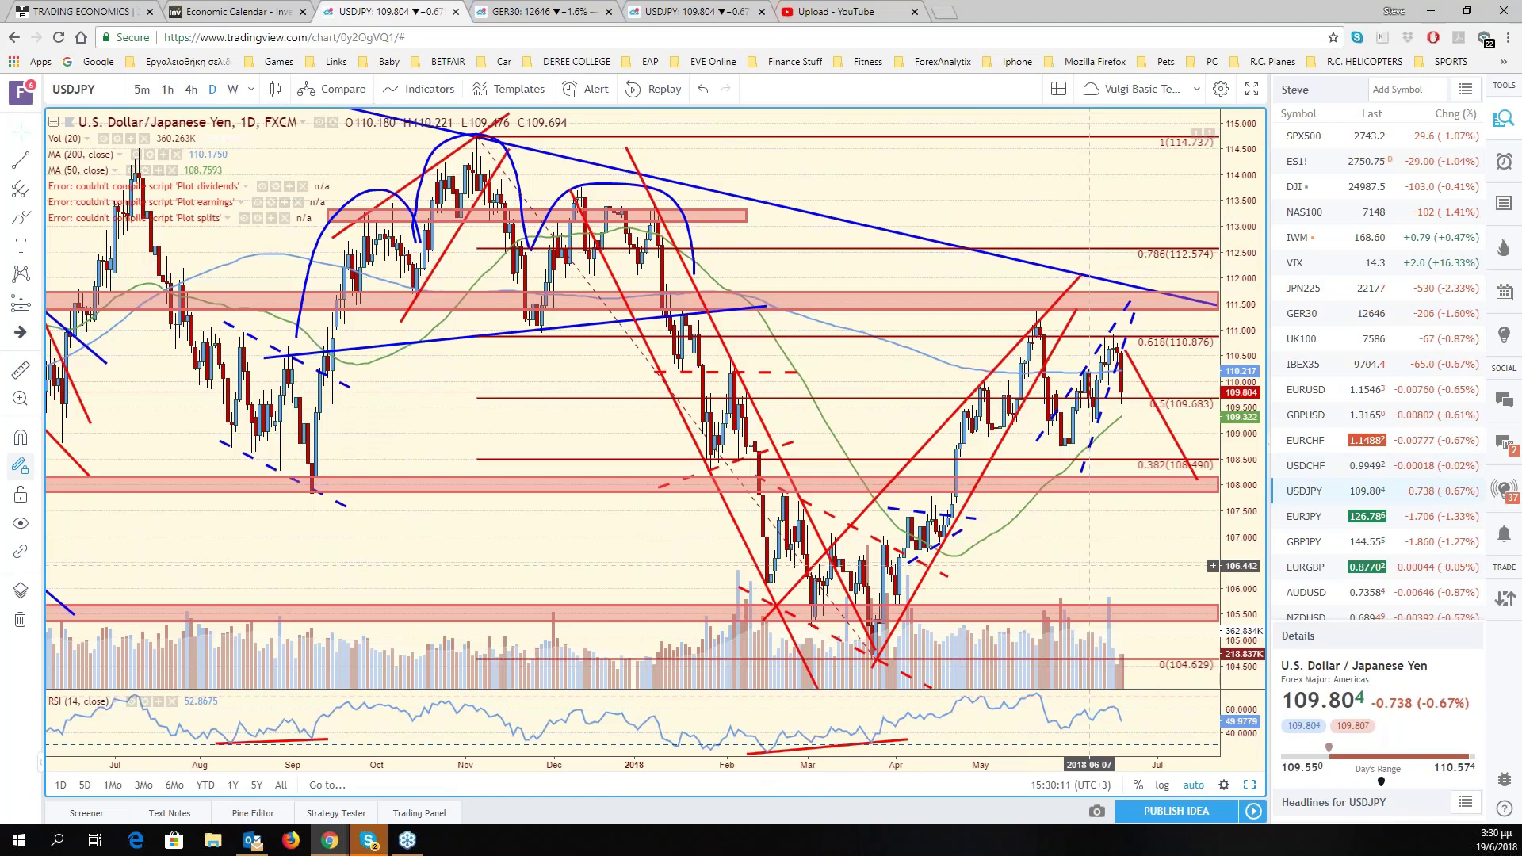
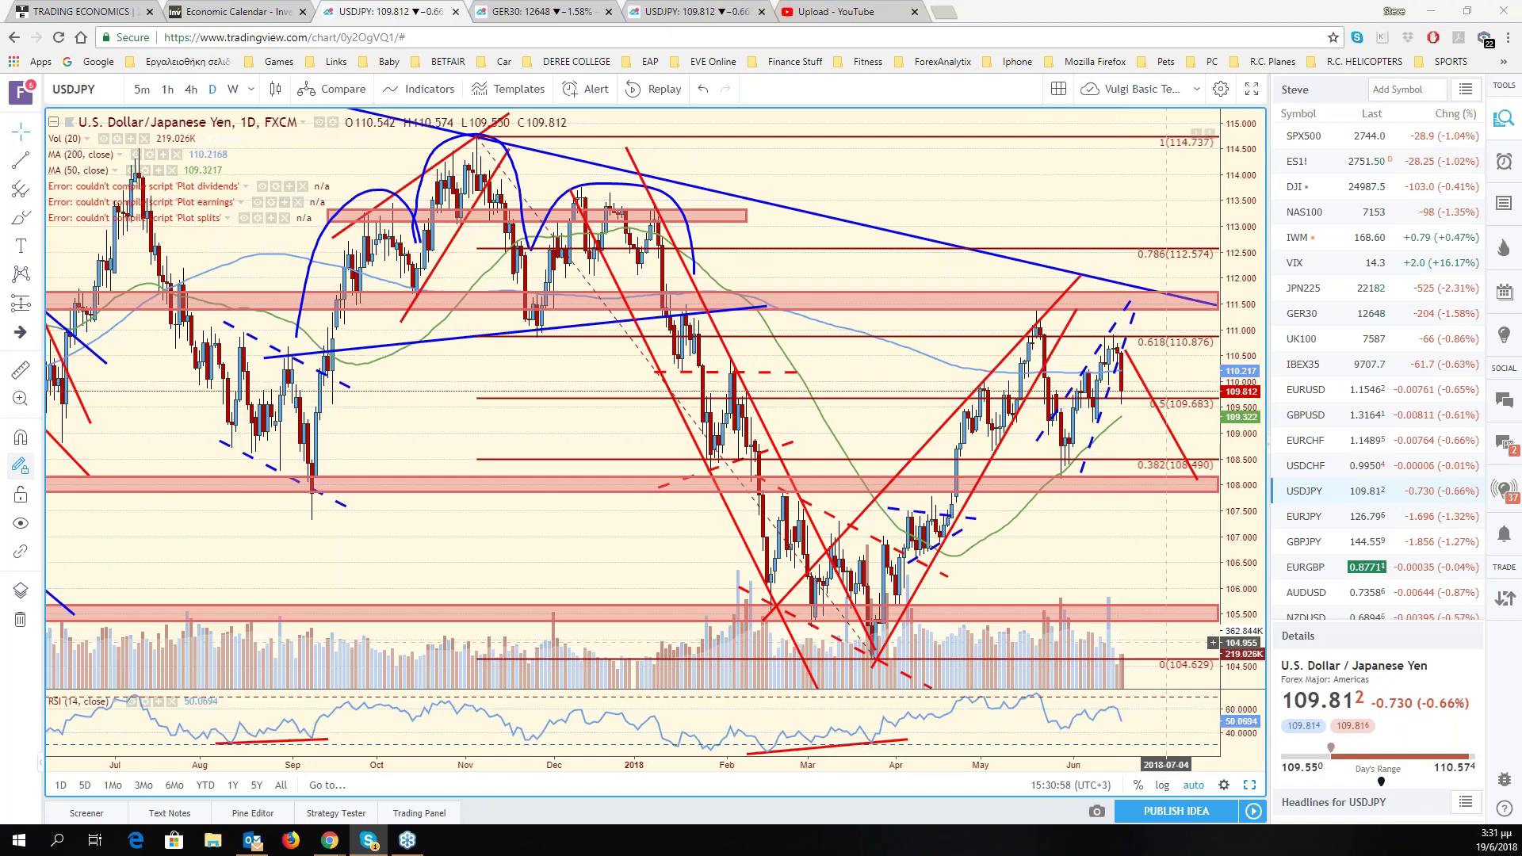
Pan and zoom across the USD/JPY daily chart's recent and June bars, then restore the six-chart grid.
left_click_drag(1166, 643, 1152, 586)
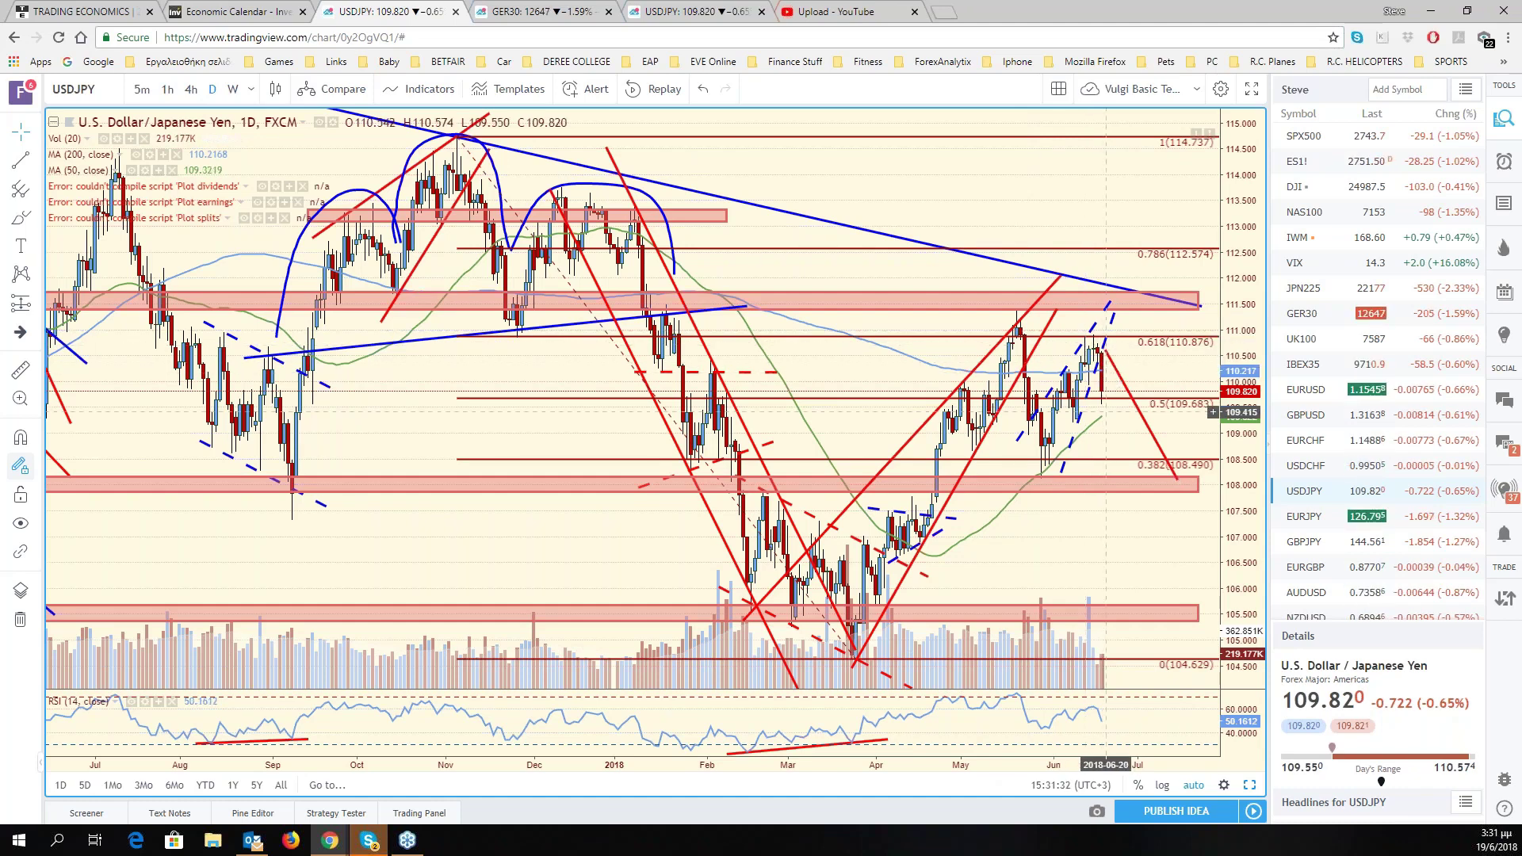
scroll(1106, 413, "up", 2)
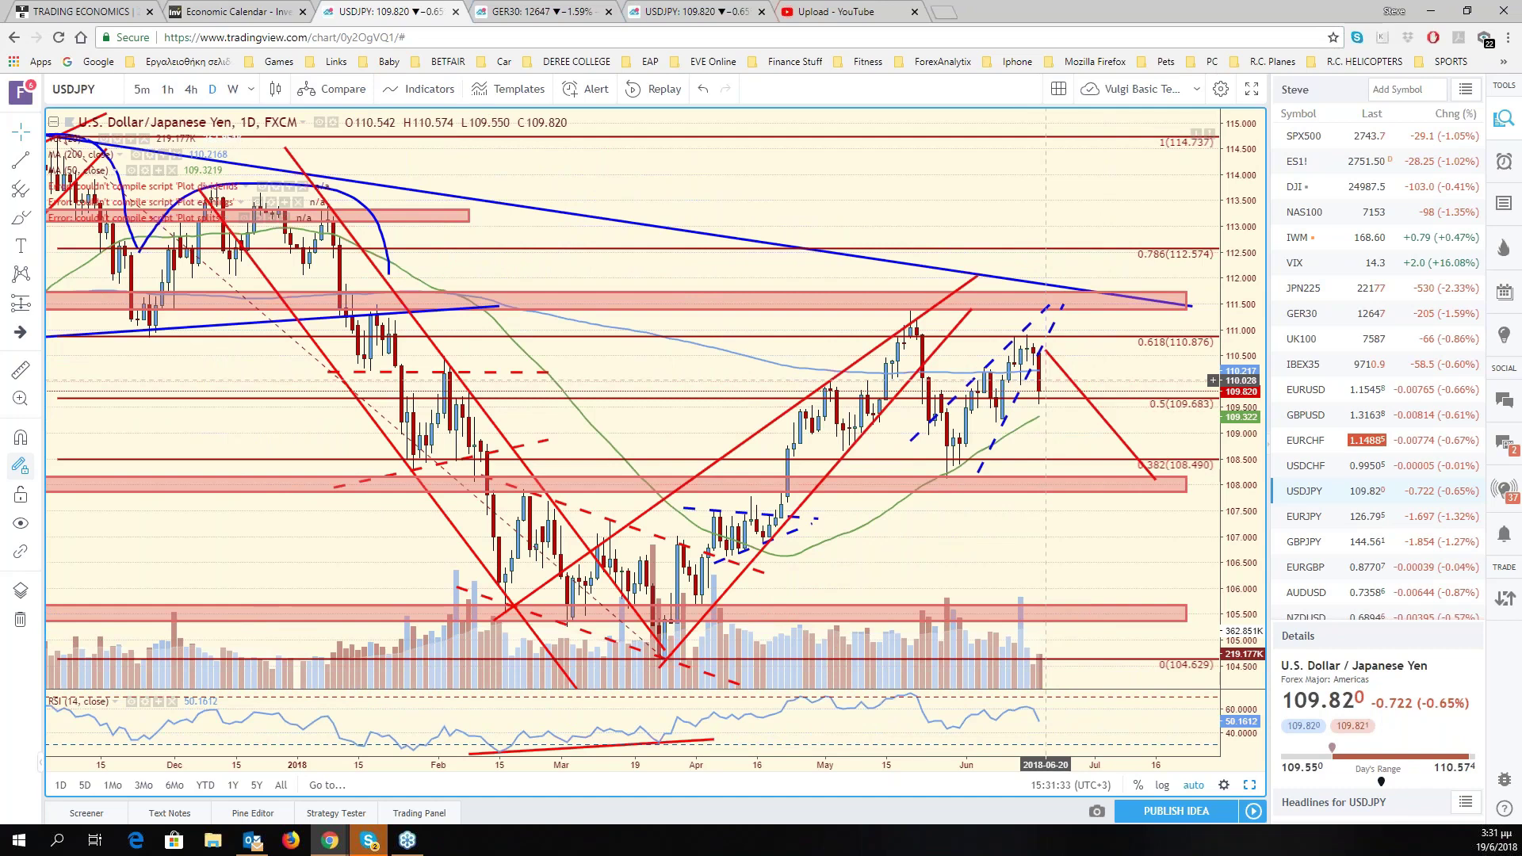
scroll(1045, 380, "down", 2)
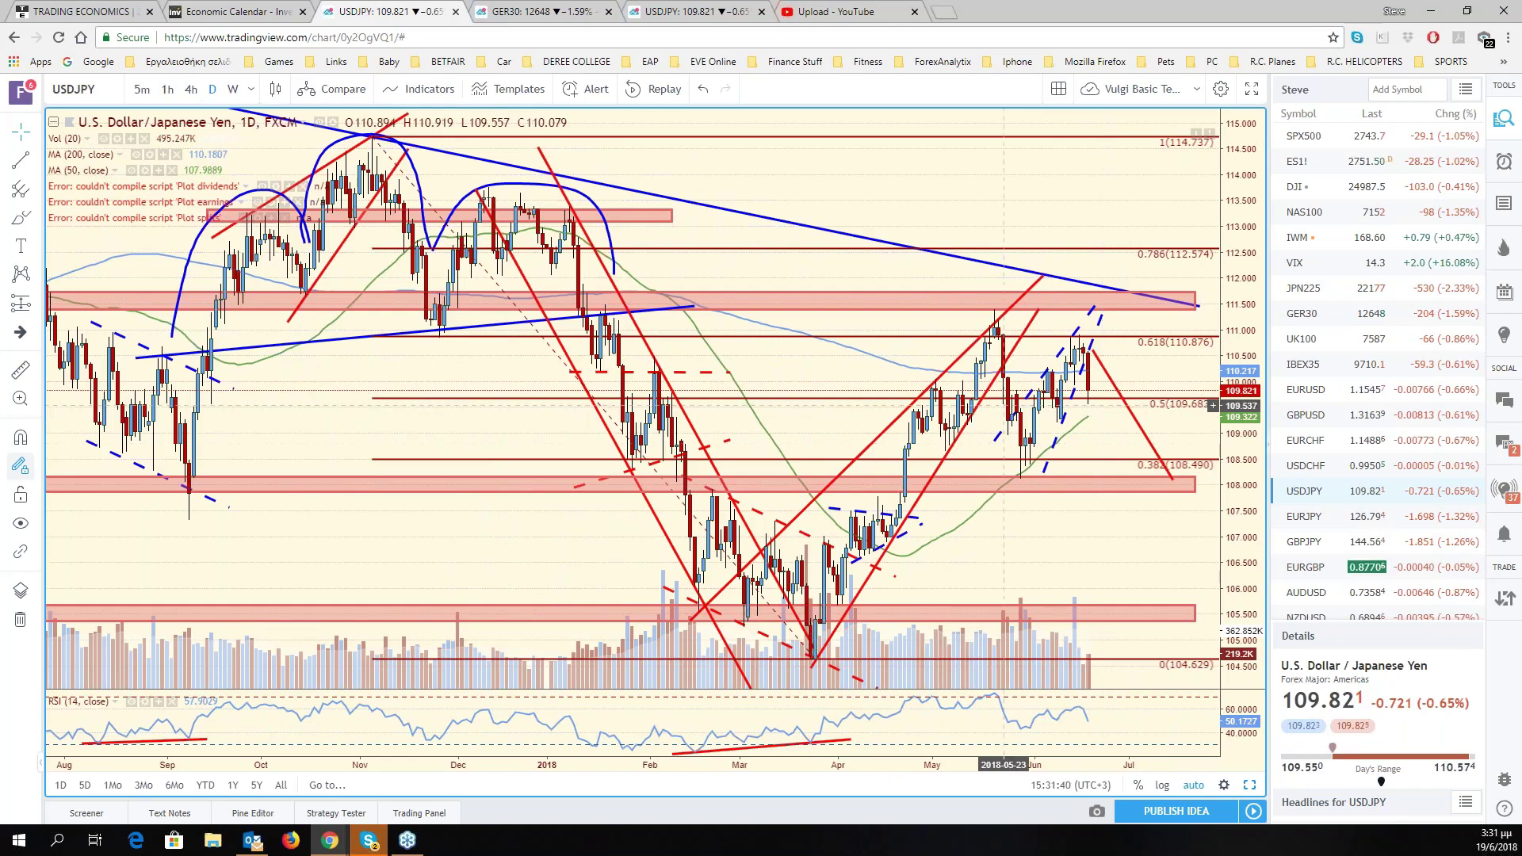
scroll(1125, 330, "down", 2)
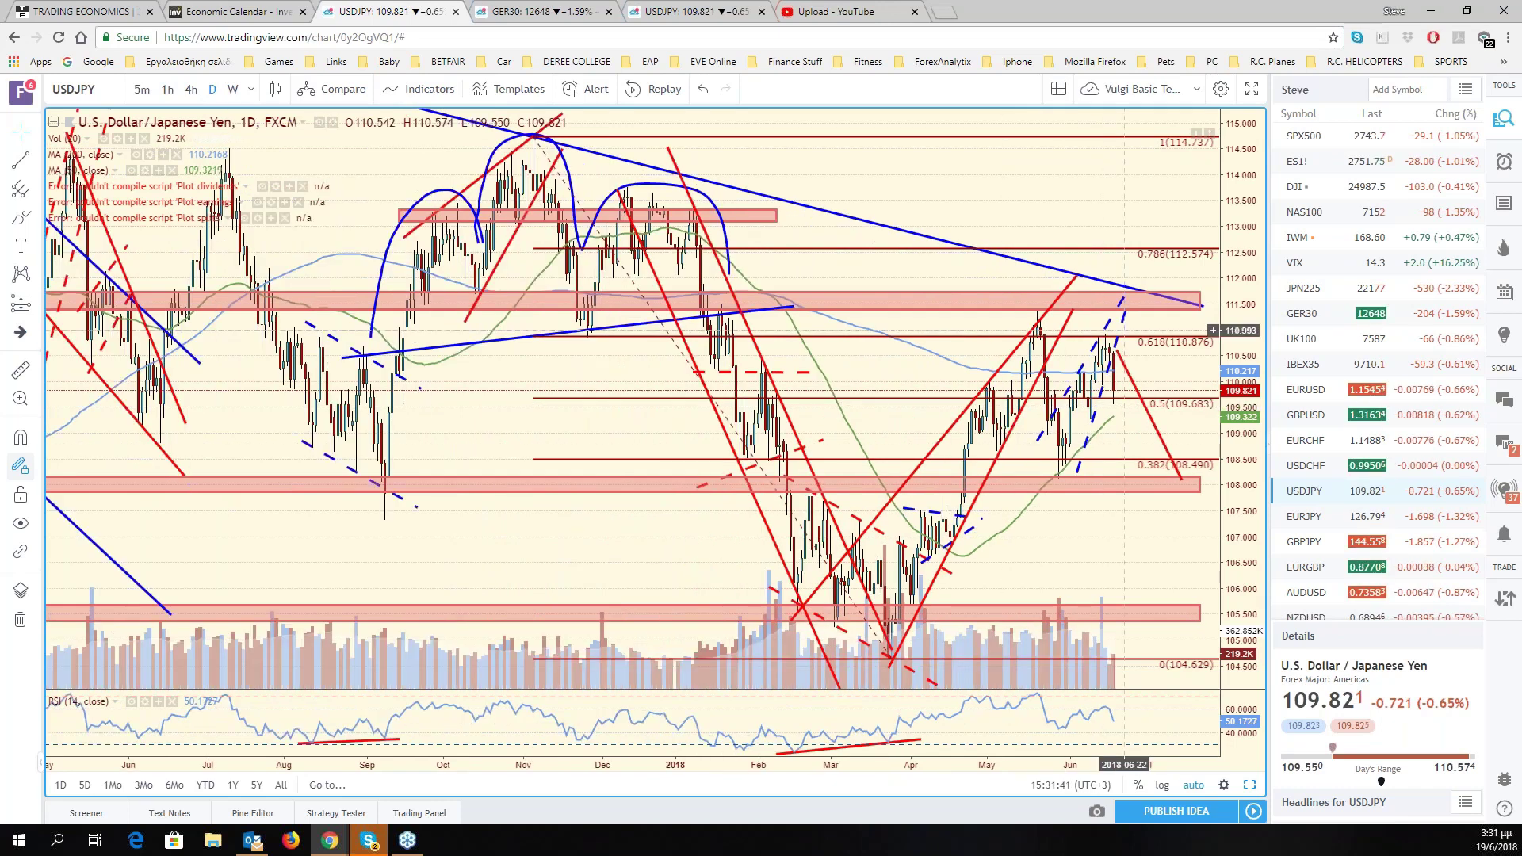
scroll(1181, 545, "up", 1)
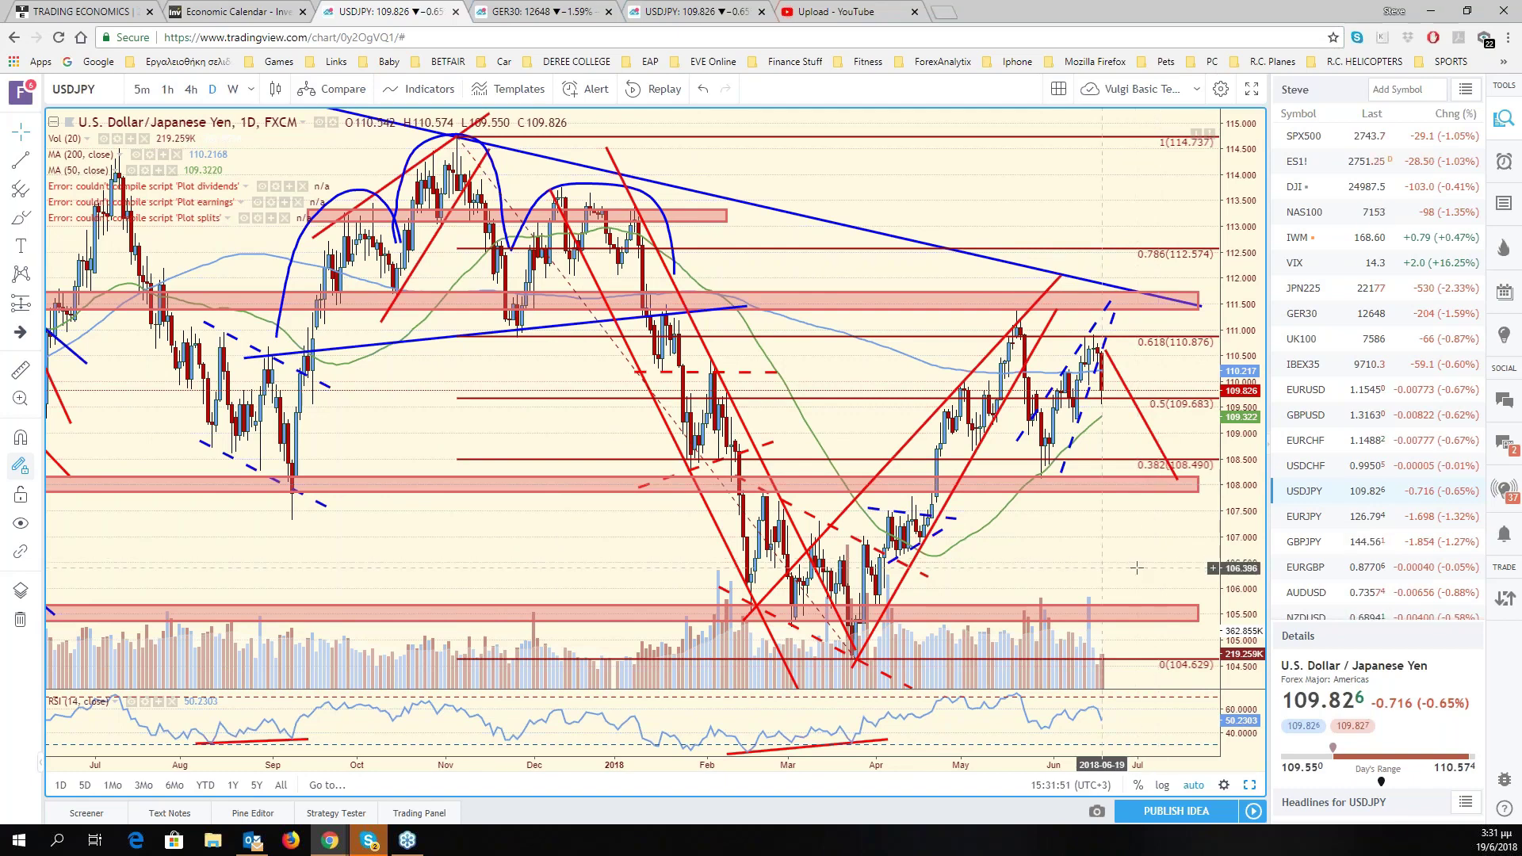
left_click_drag(1136, 568, 1167, 571)
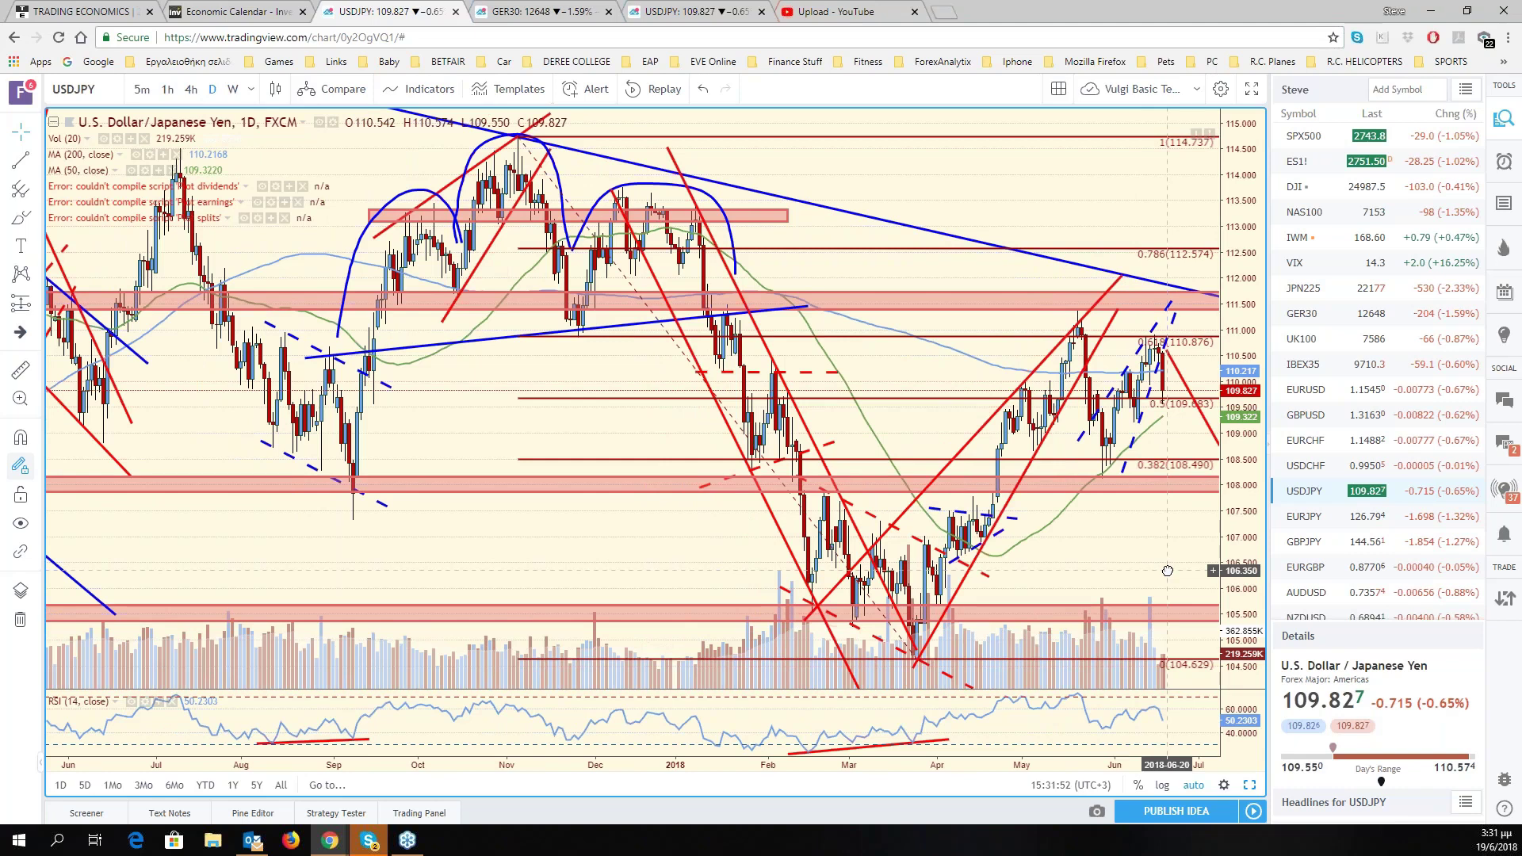
key("alt+Return")
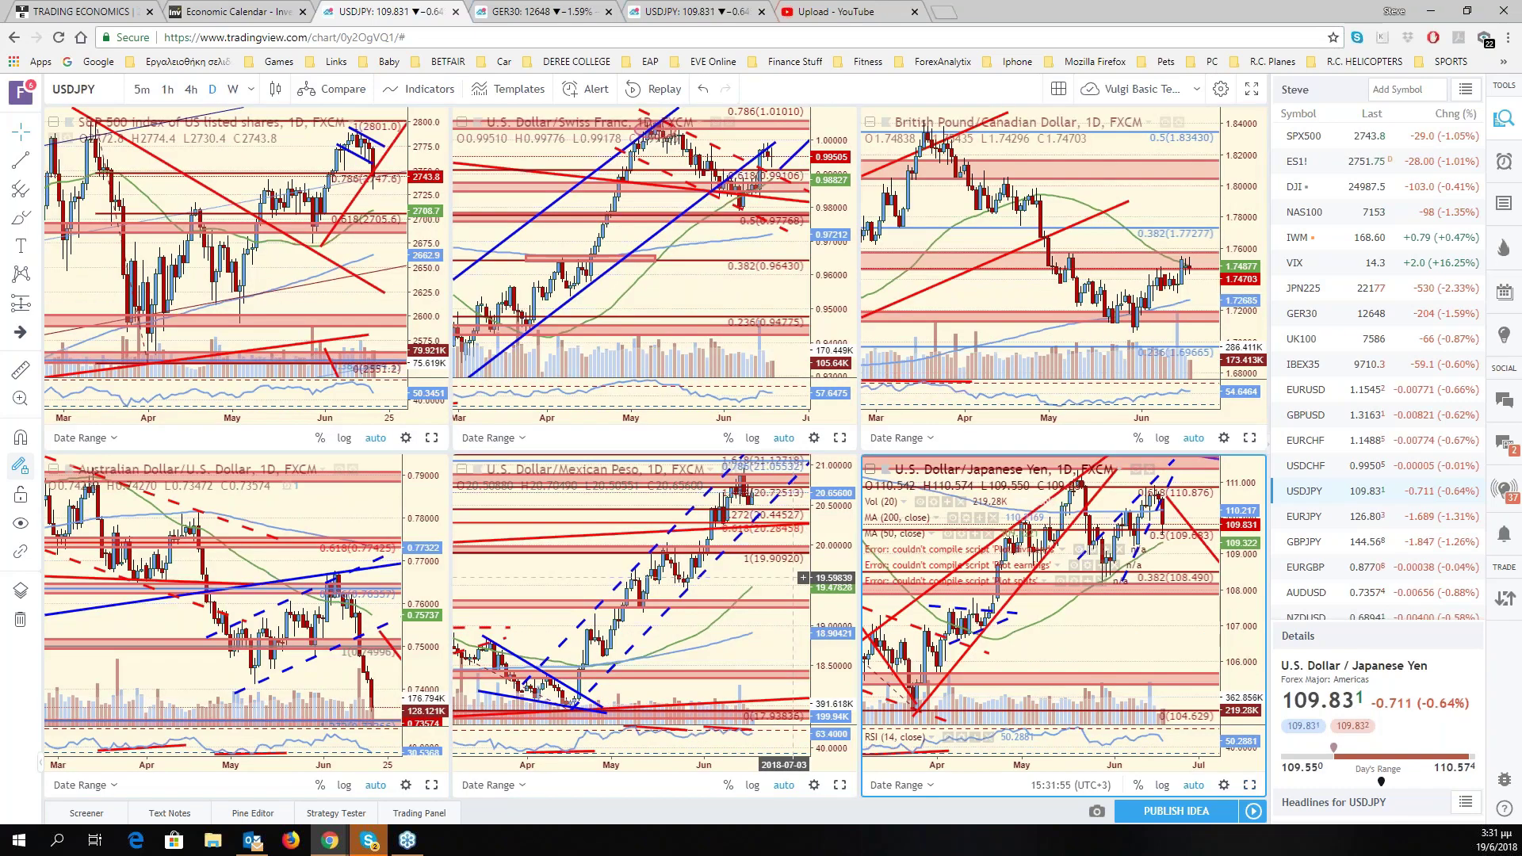
Replace the USD/MXN pane's symbol with CADJPY.
left_click(785, 578)
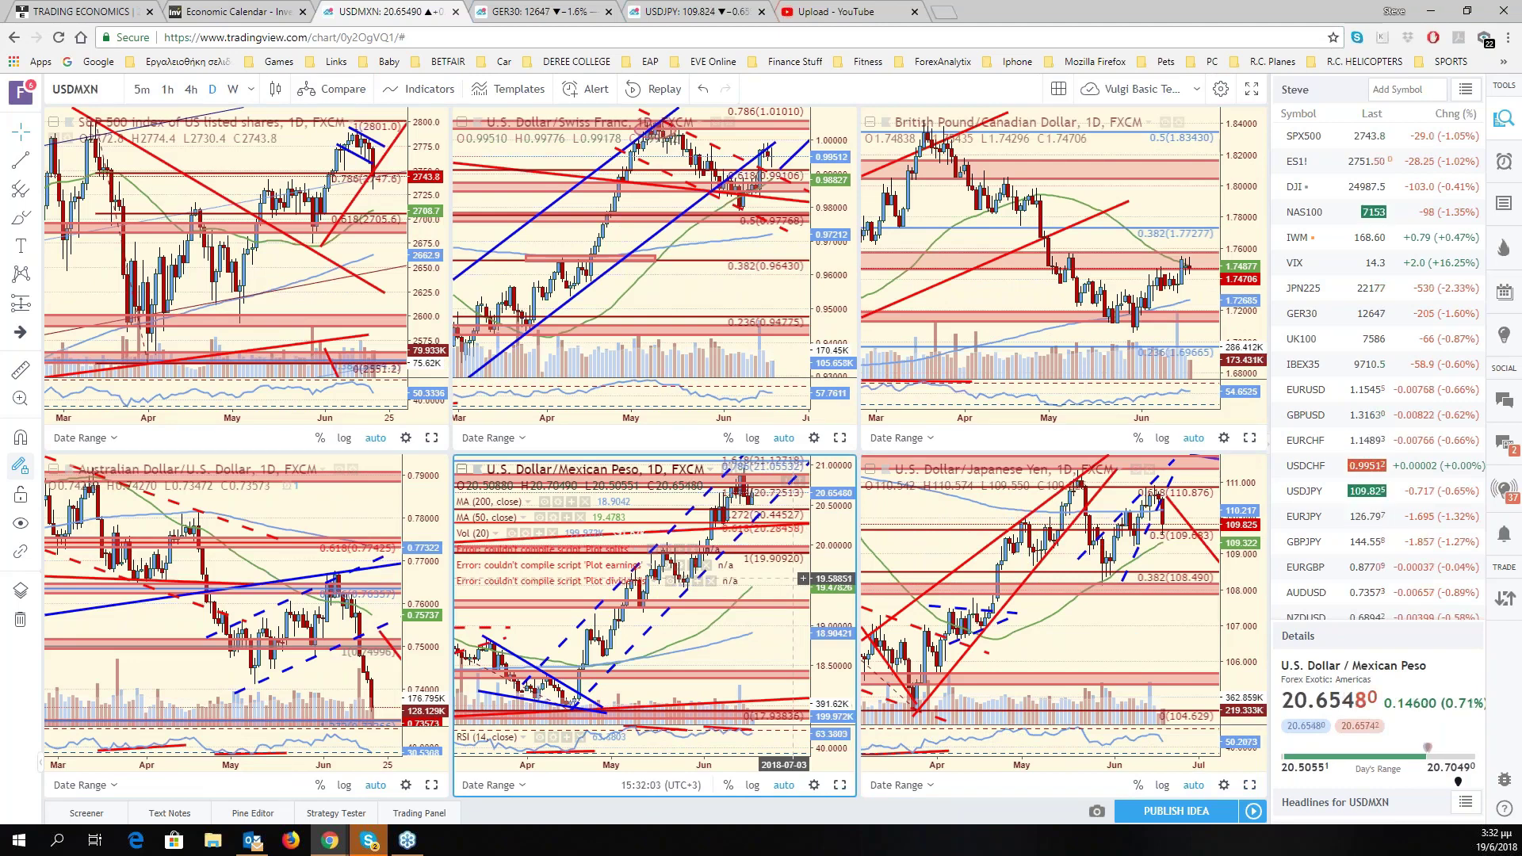
left_click(103, 92)
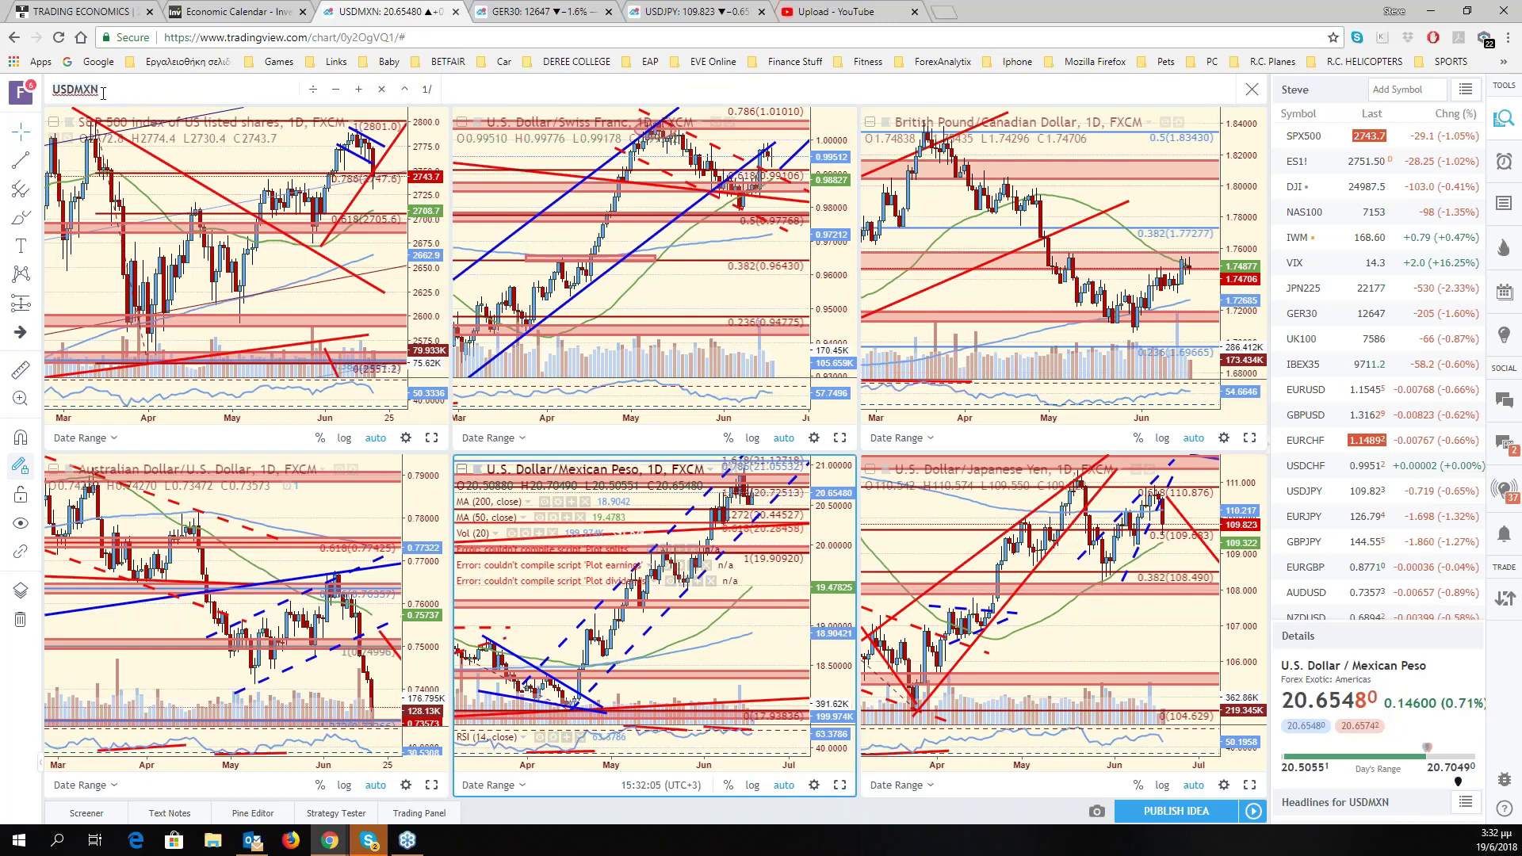
type("CADJPY")
key("Return")
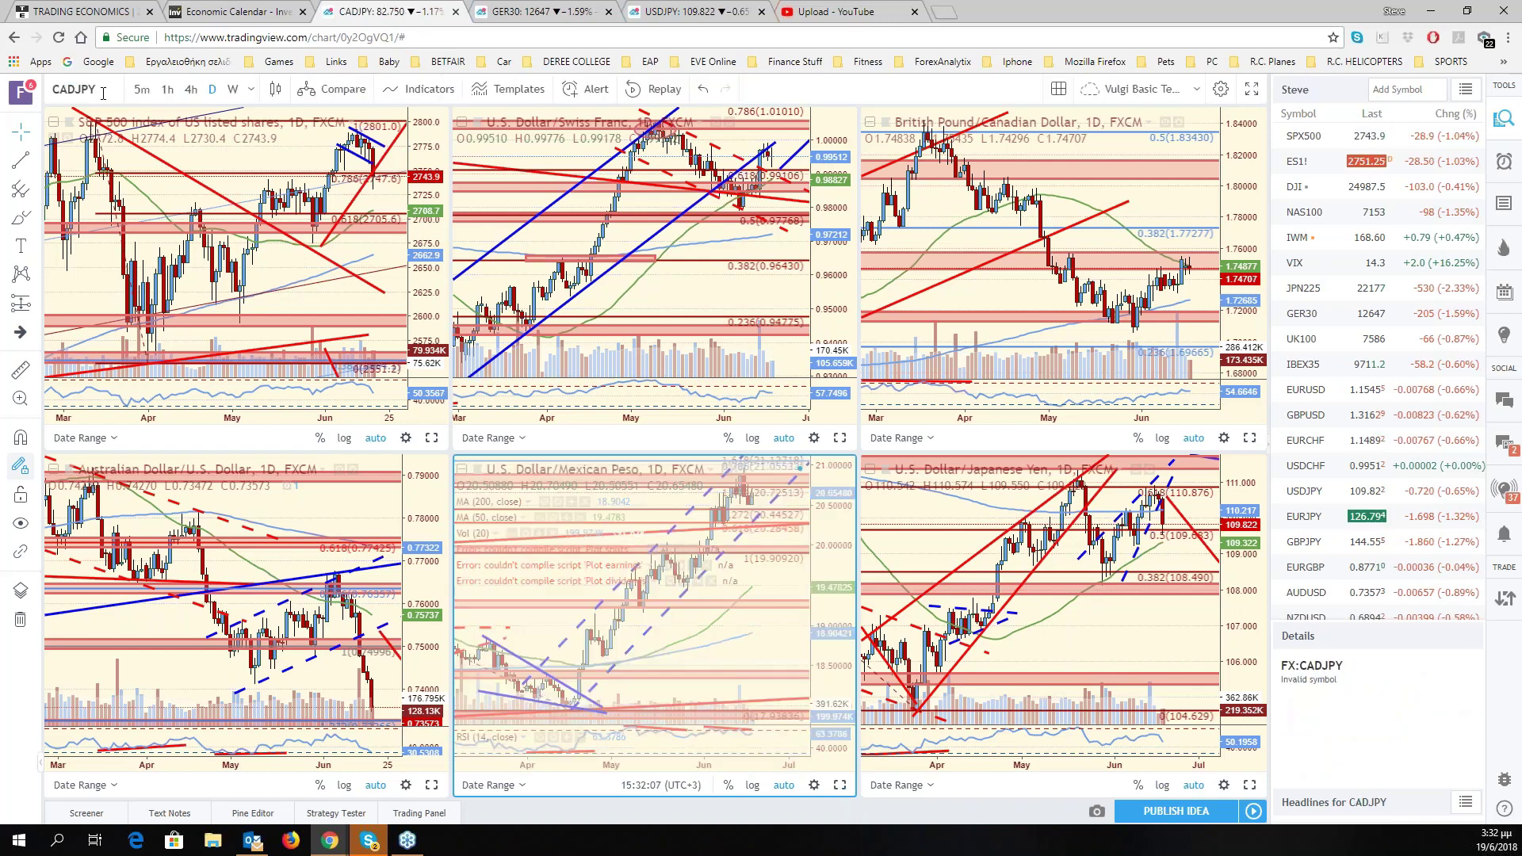
Review the maximized CAD/JPY chart, sketching then removing a yellow wave path, and restore the grid.
left_click(840, 786)
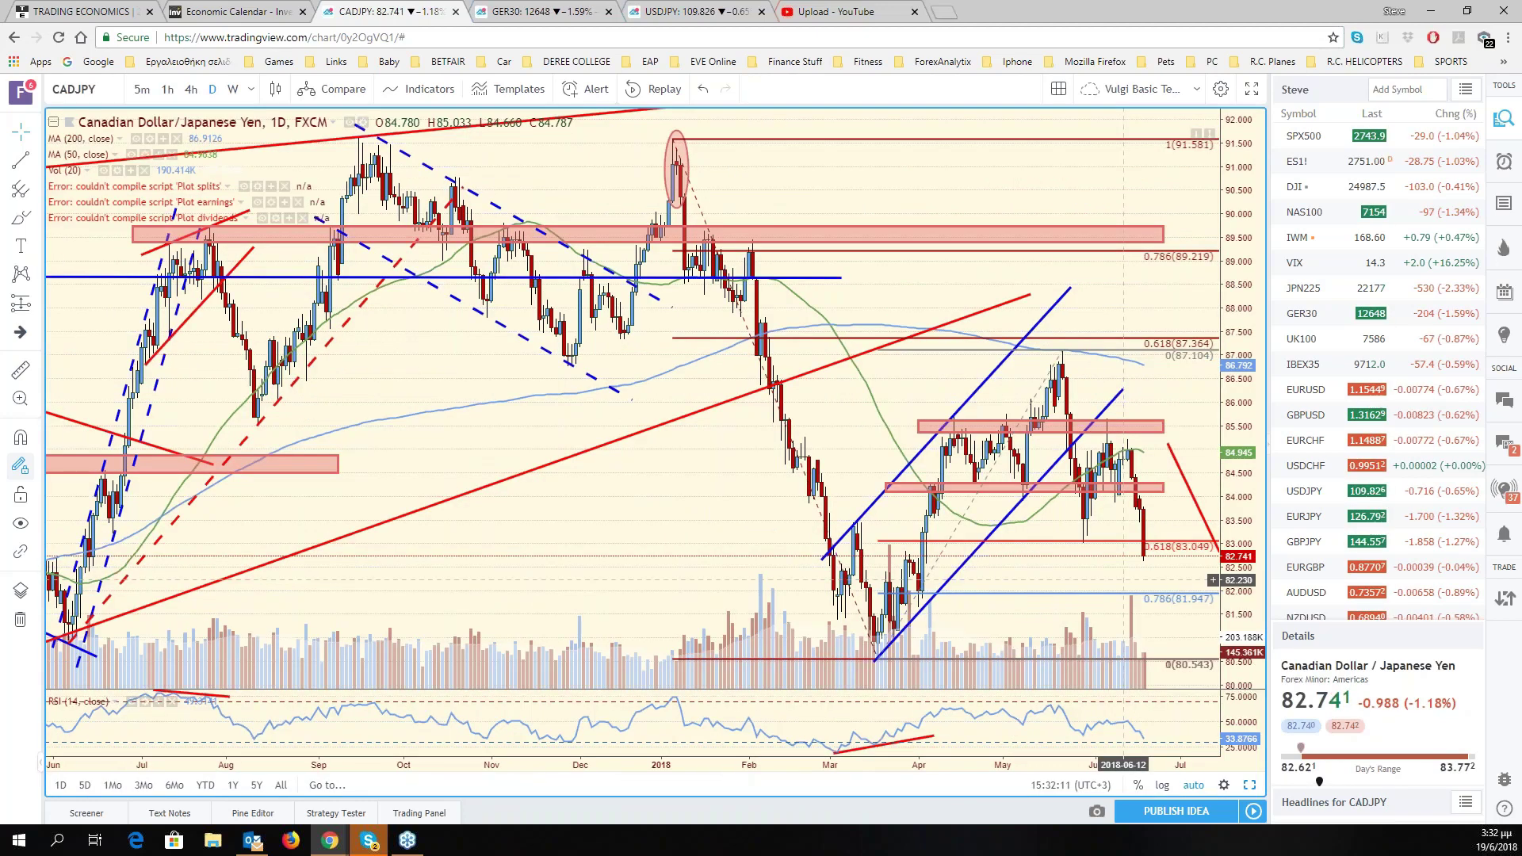
scroll(1124, 581, "right", 3)
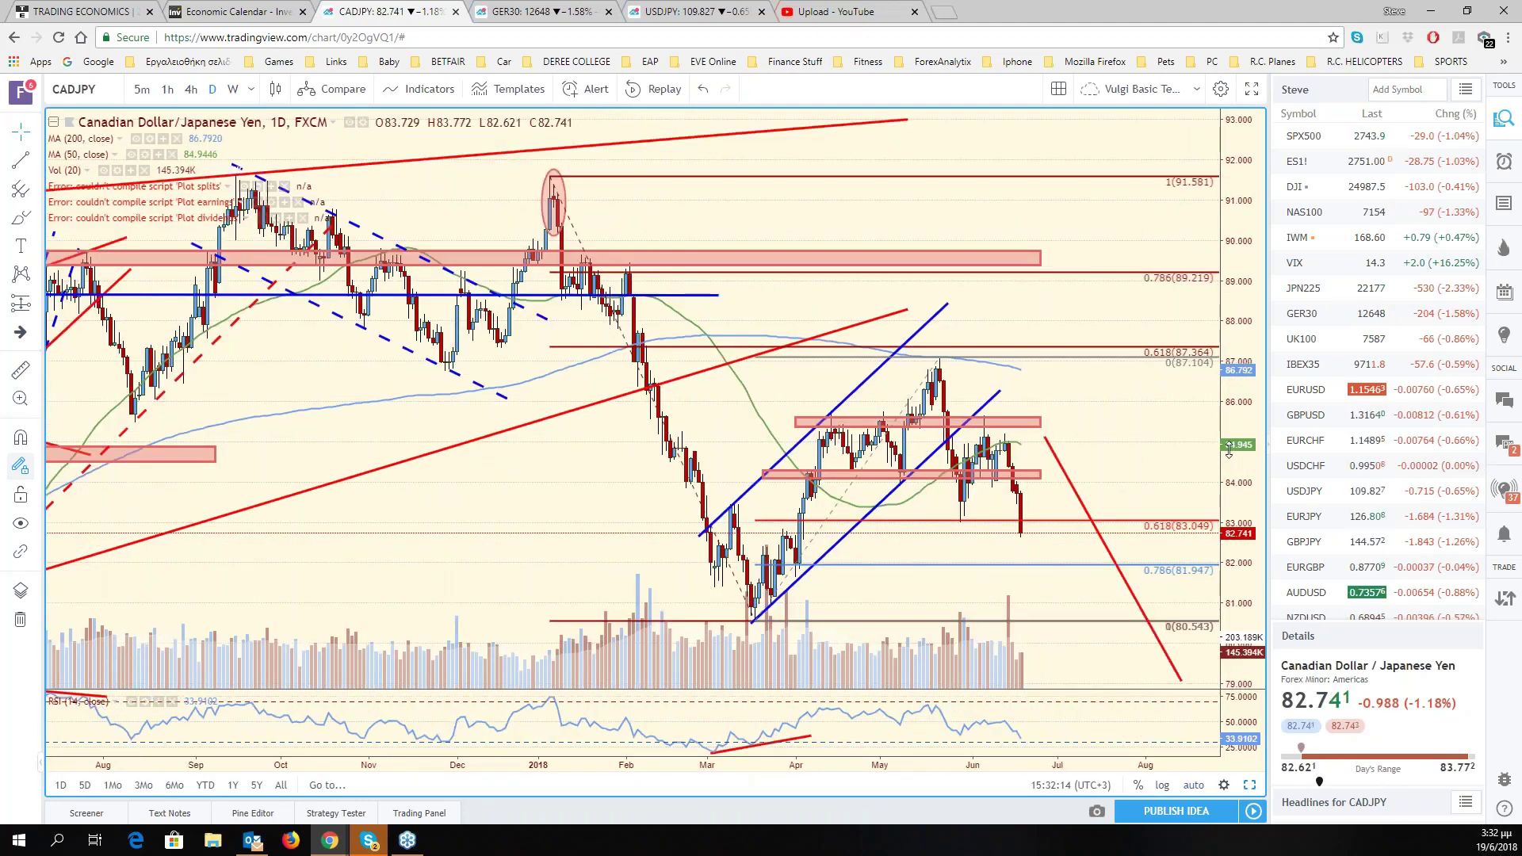
left_click_drag(1228, 450, 1005, 567)
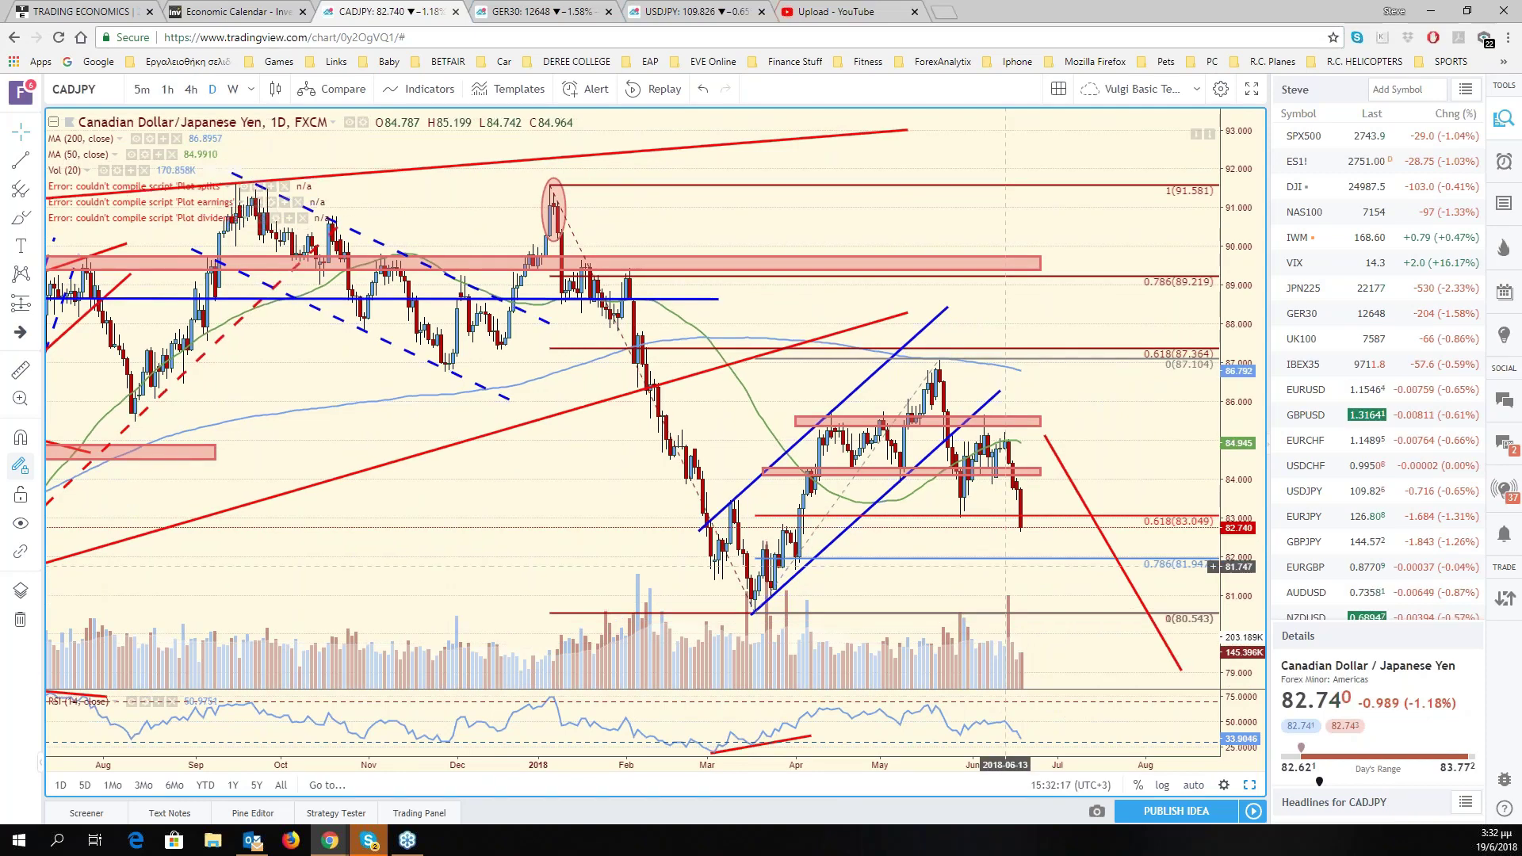
scroll(820, 208, "down", 3)
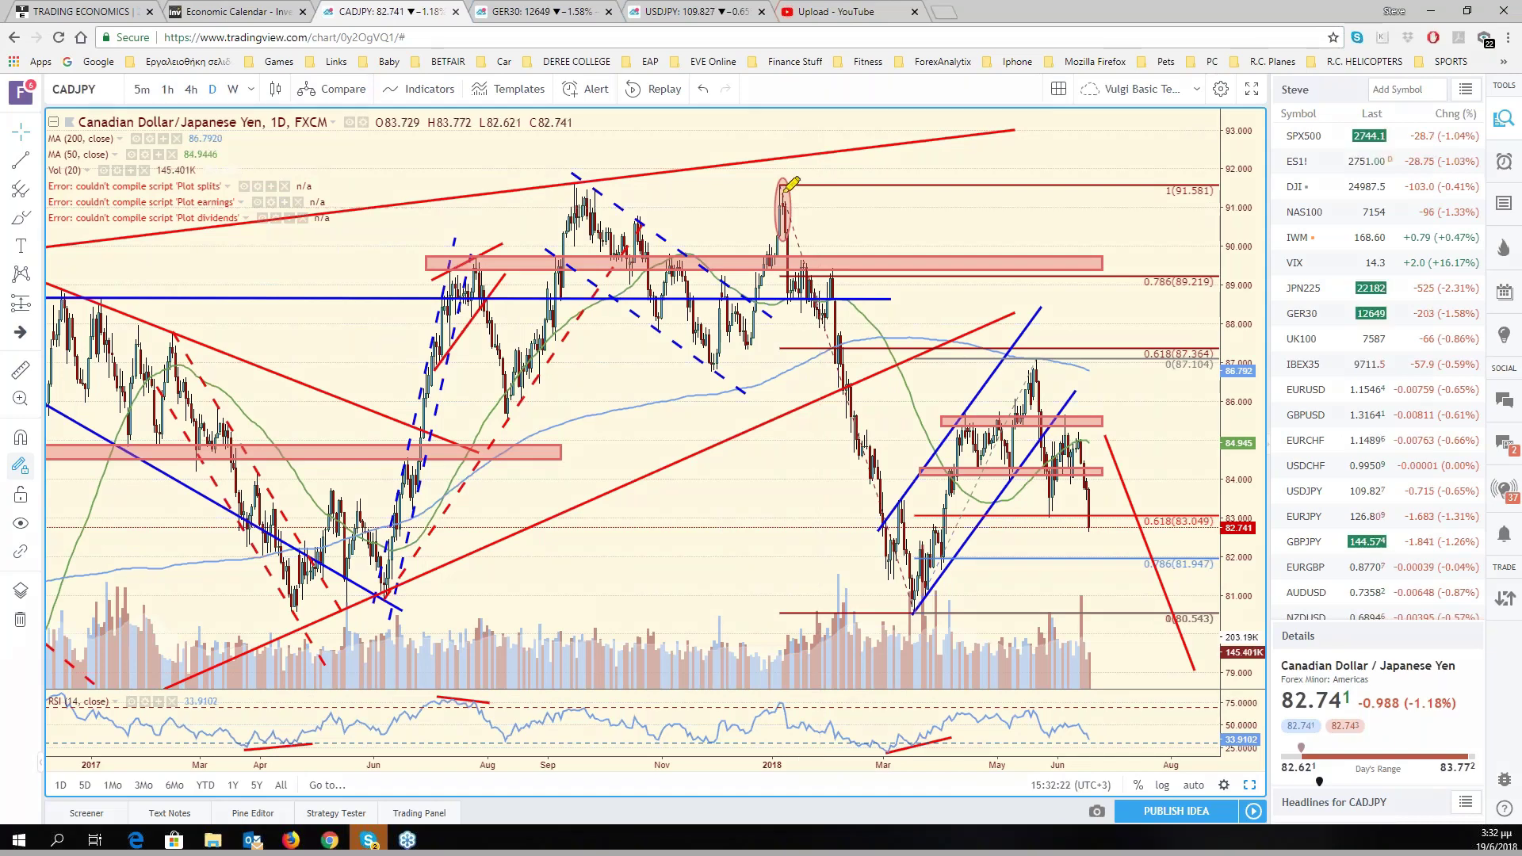
mouse_move(790, 184)
left_mouse_down()
mouse_move(1087, 519)
mouse_move(1130, 674)
left_mouse_up()
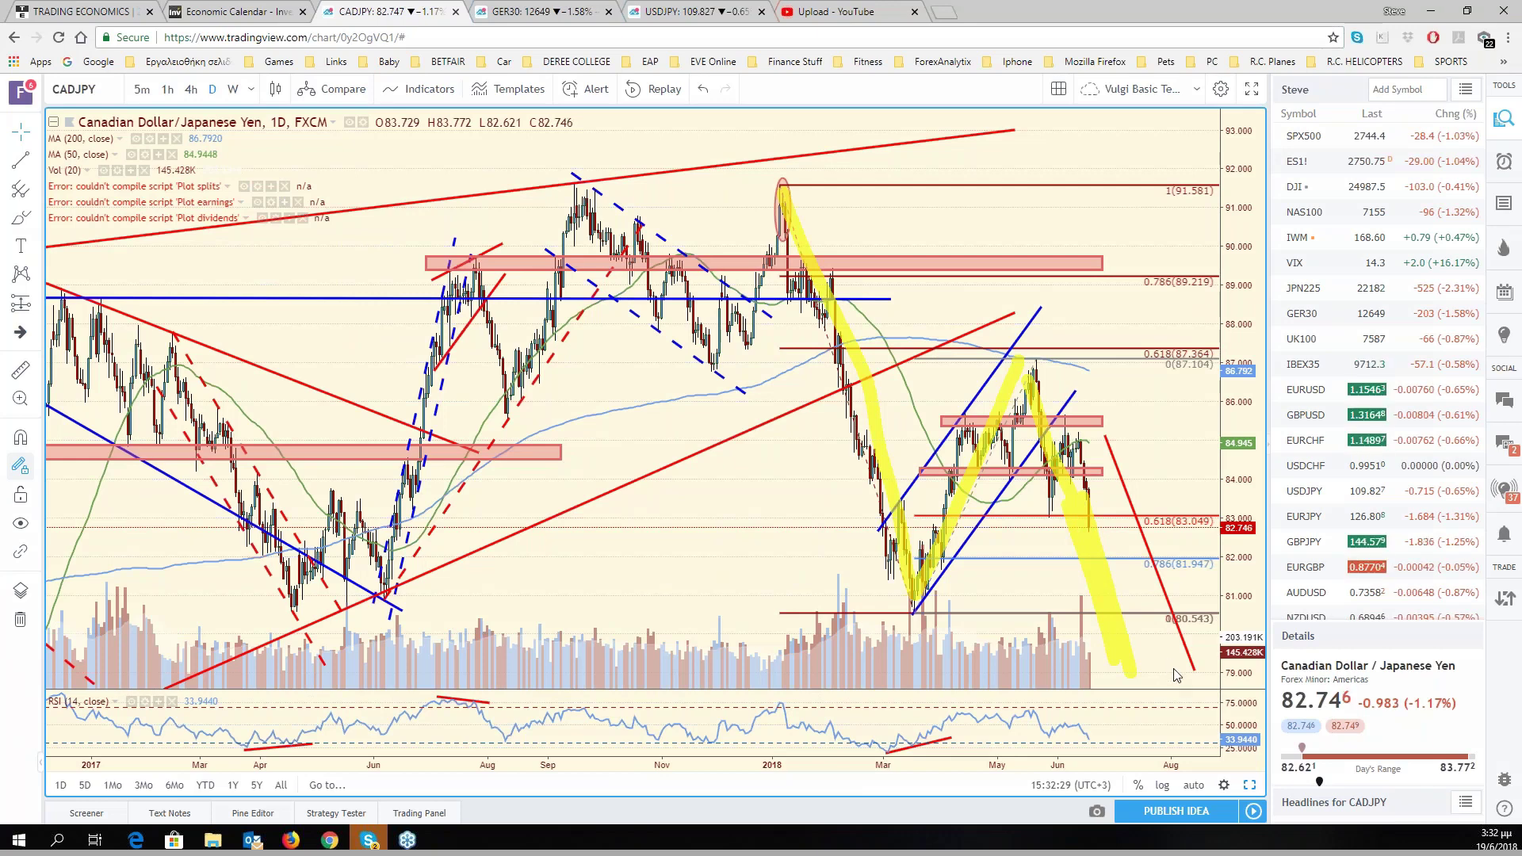
key("Escape")
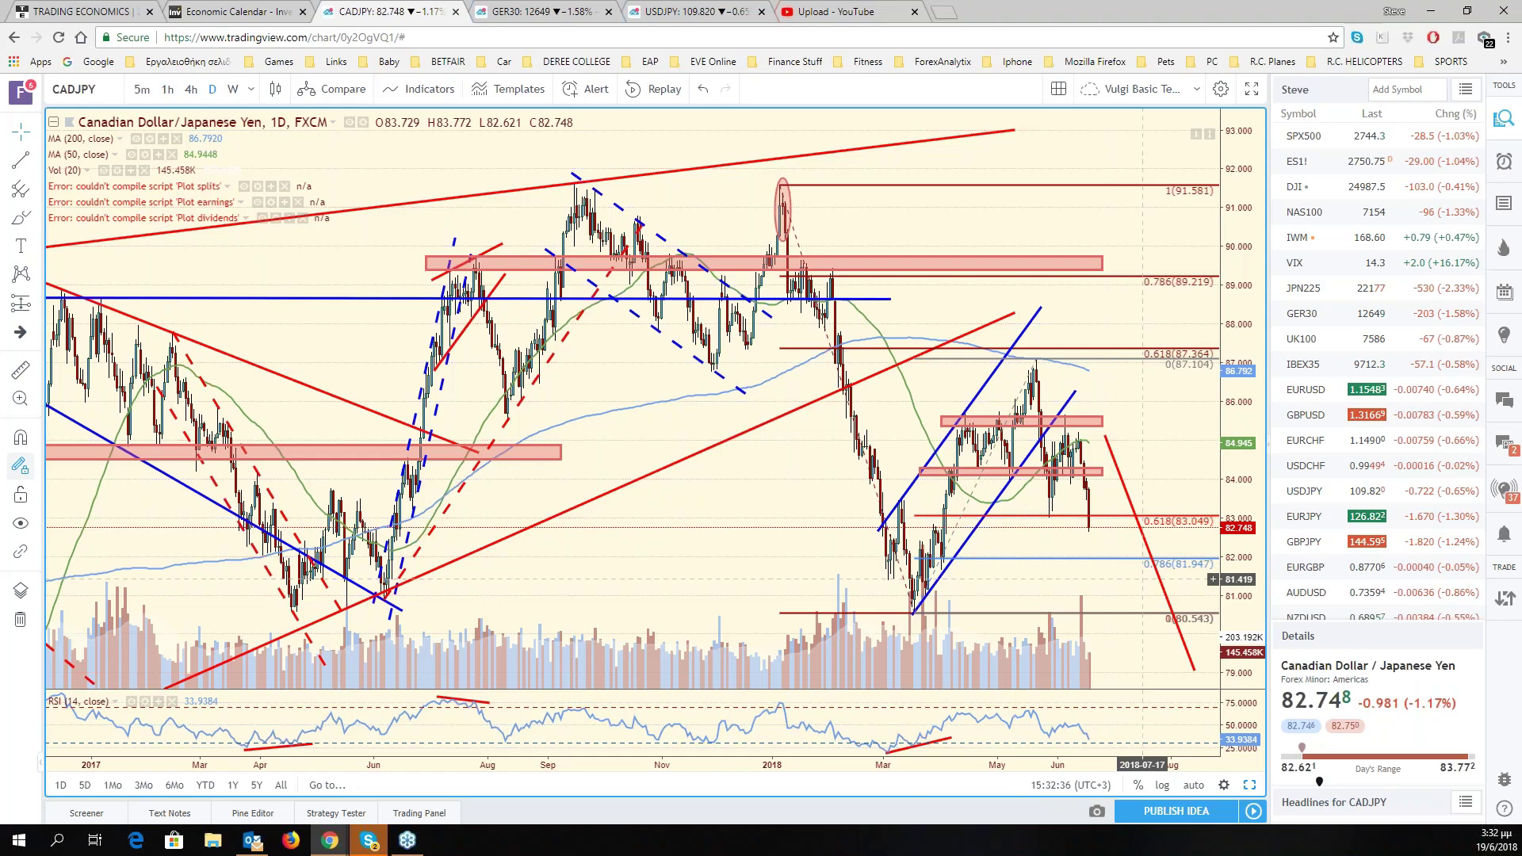
key("alt+Return")
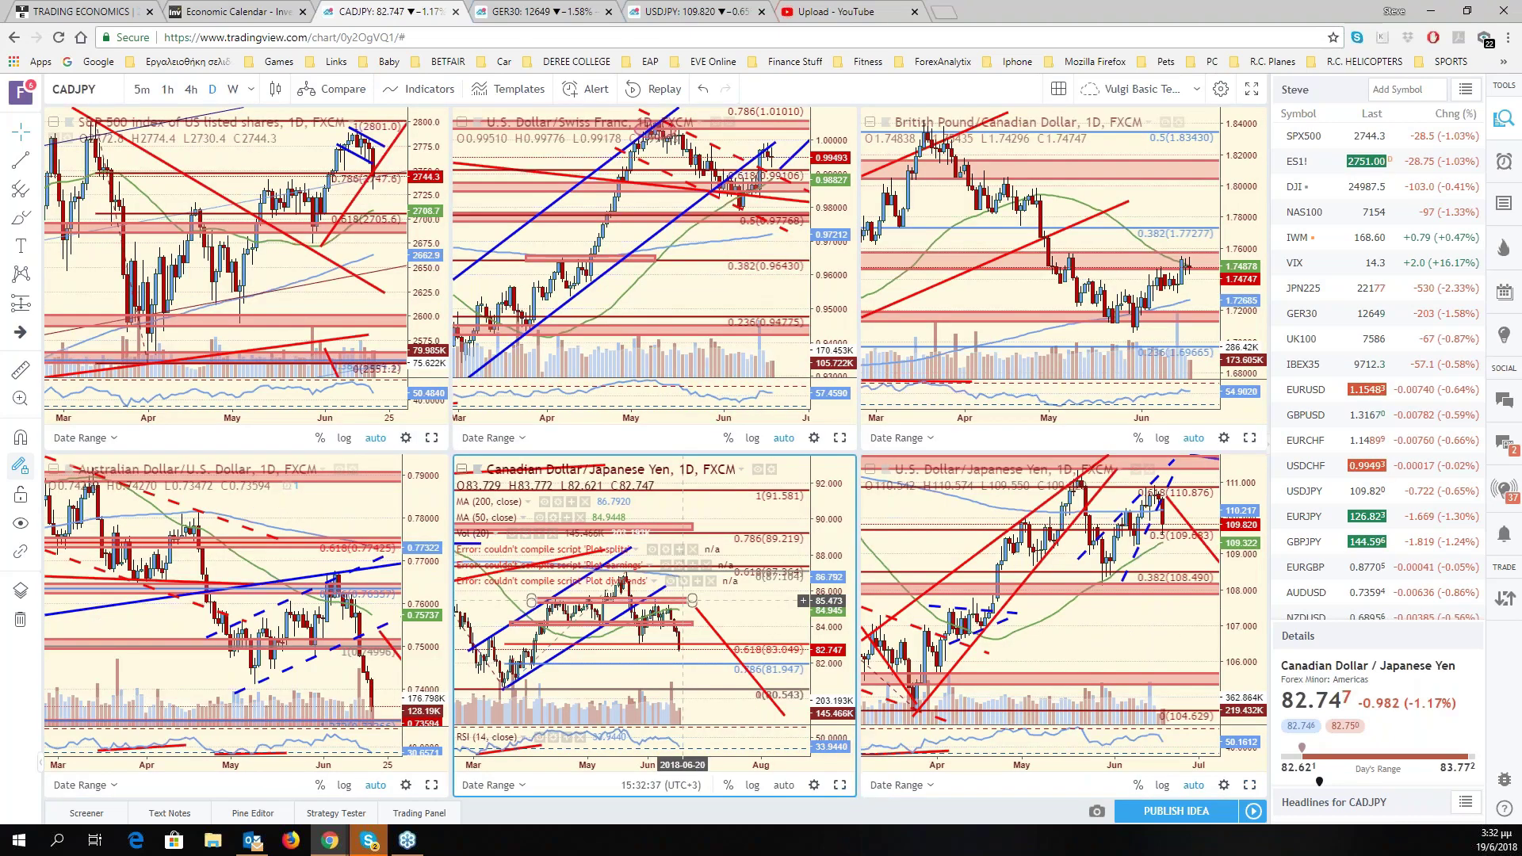
Load AUD/JPY in the bottom-left pane and show it full size, zoomed out.
left_click(380, 516)
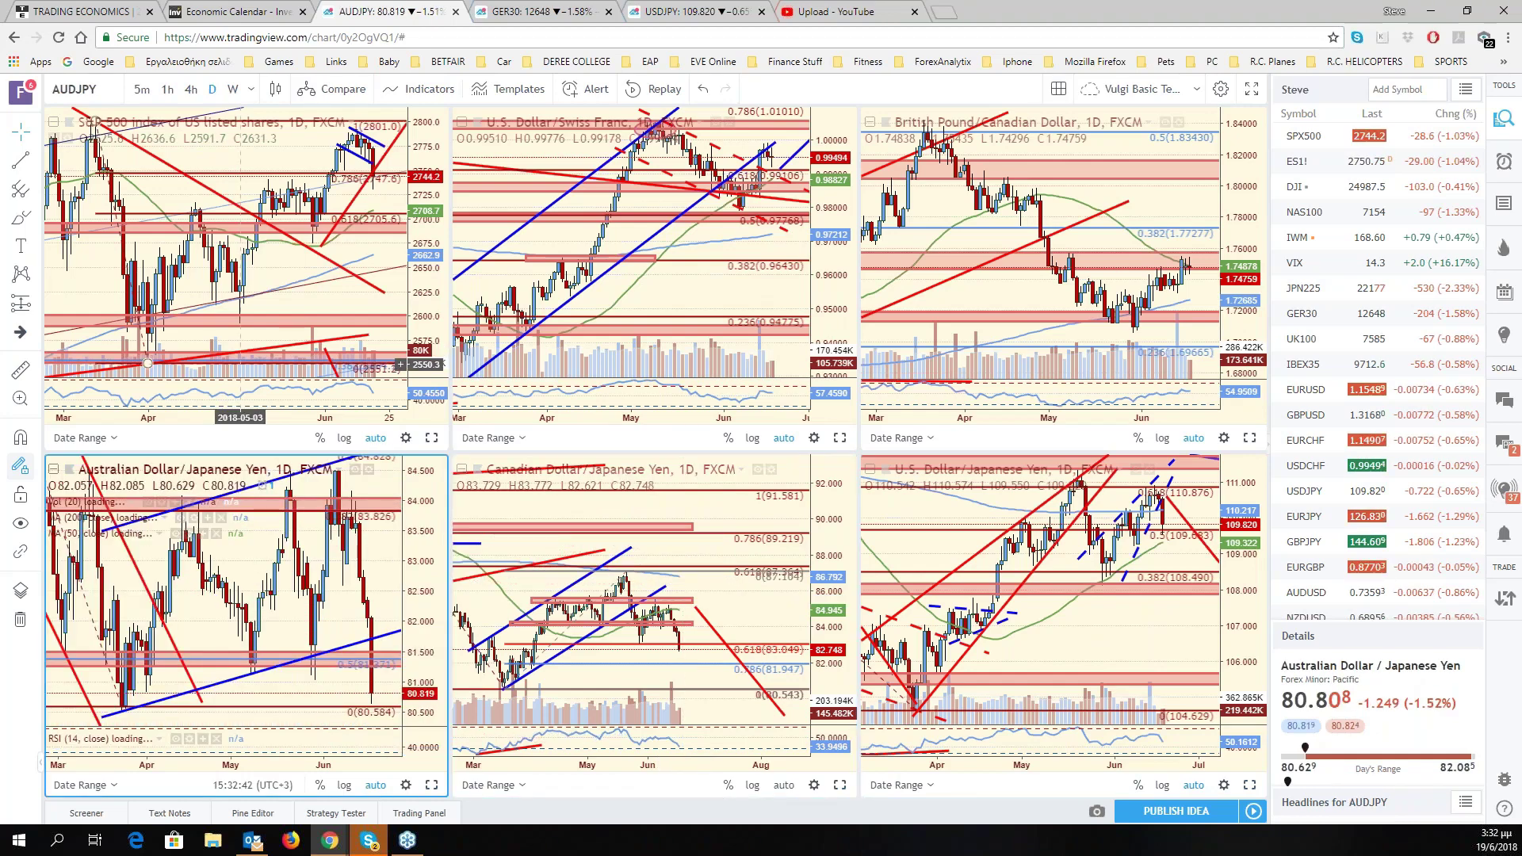
key("alt+Return")
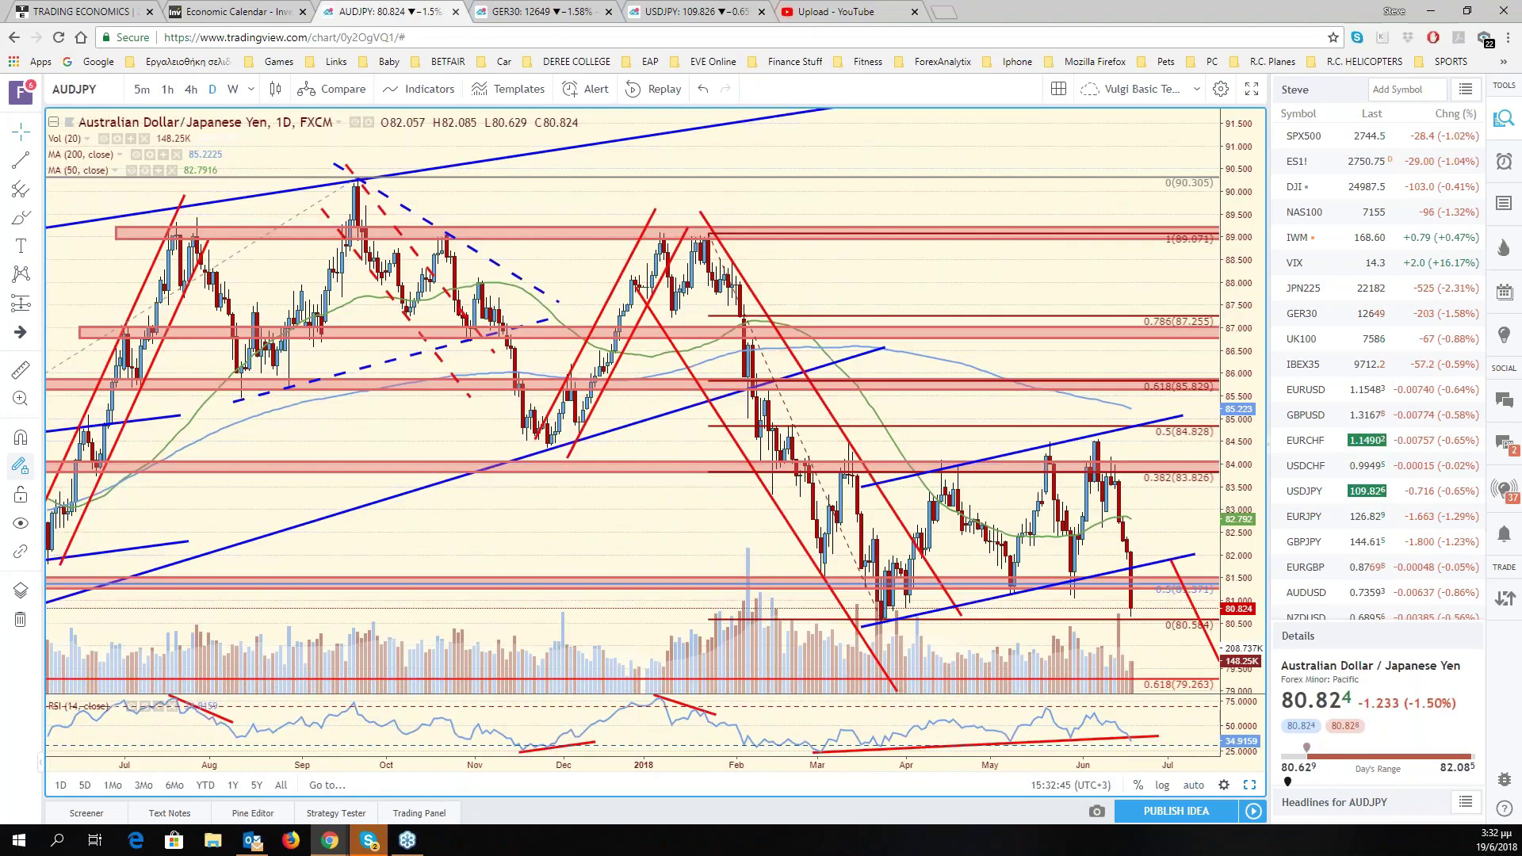
scroll(1104, 476, "down", 3)
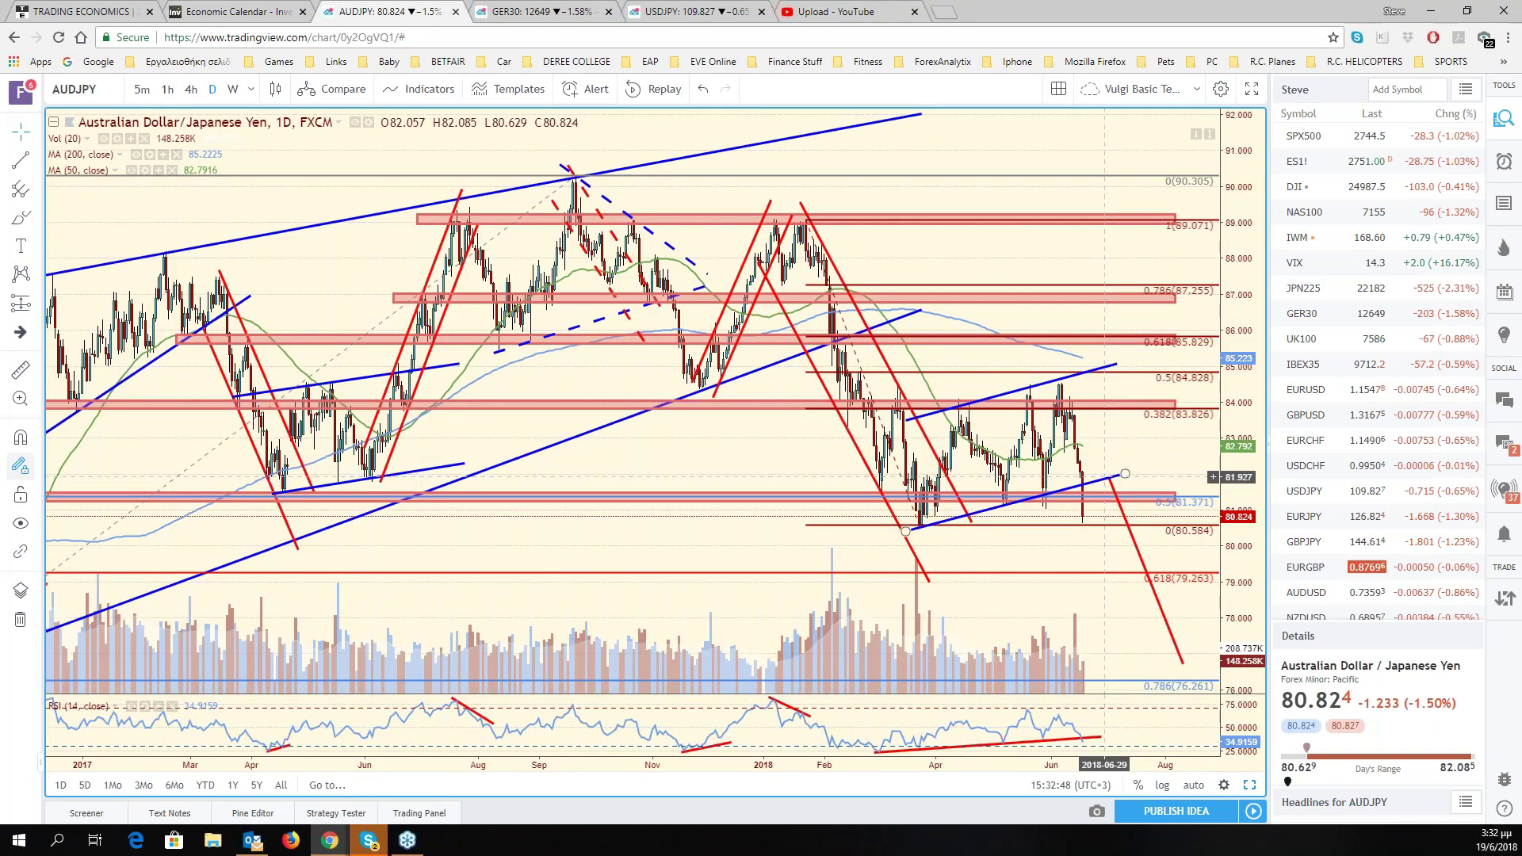
scroll(1102, 488, "down", 2)
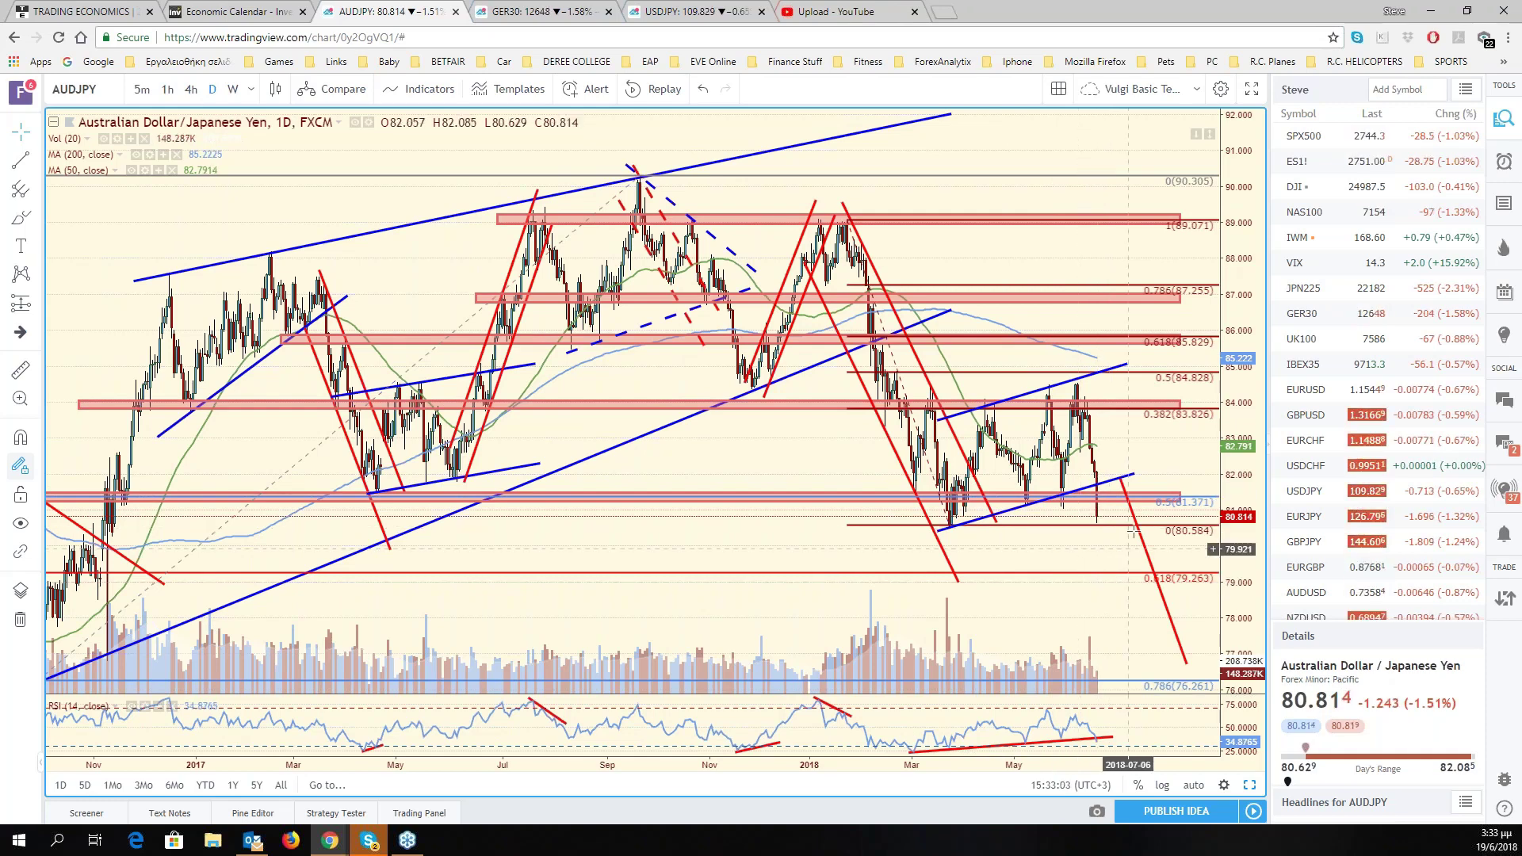
Inspect AUD/JPY's red downward projection line and pan through its channels toward later dates.
left_click(1127, 498)
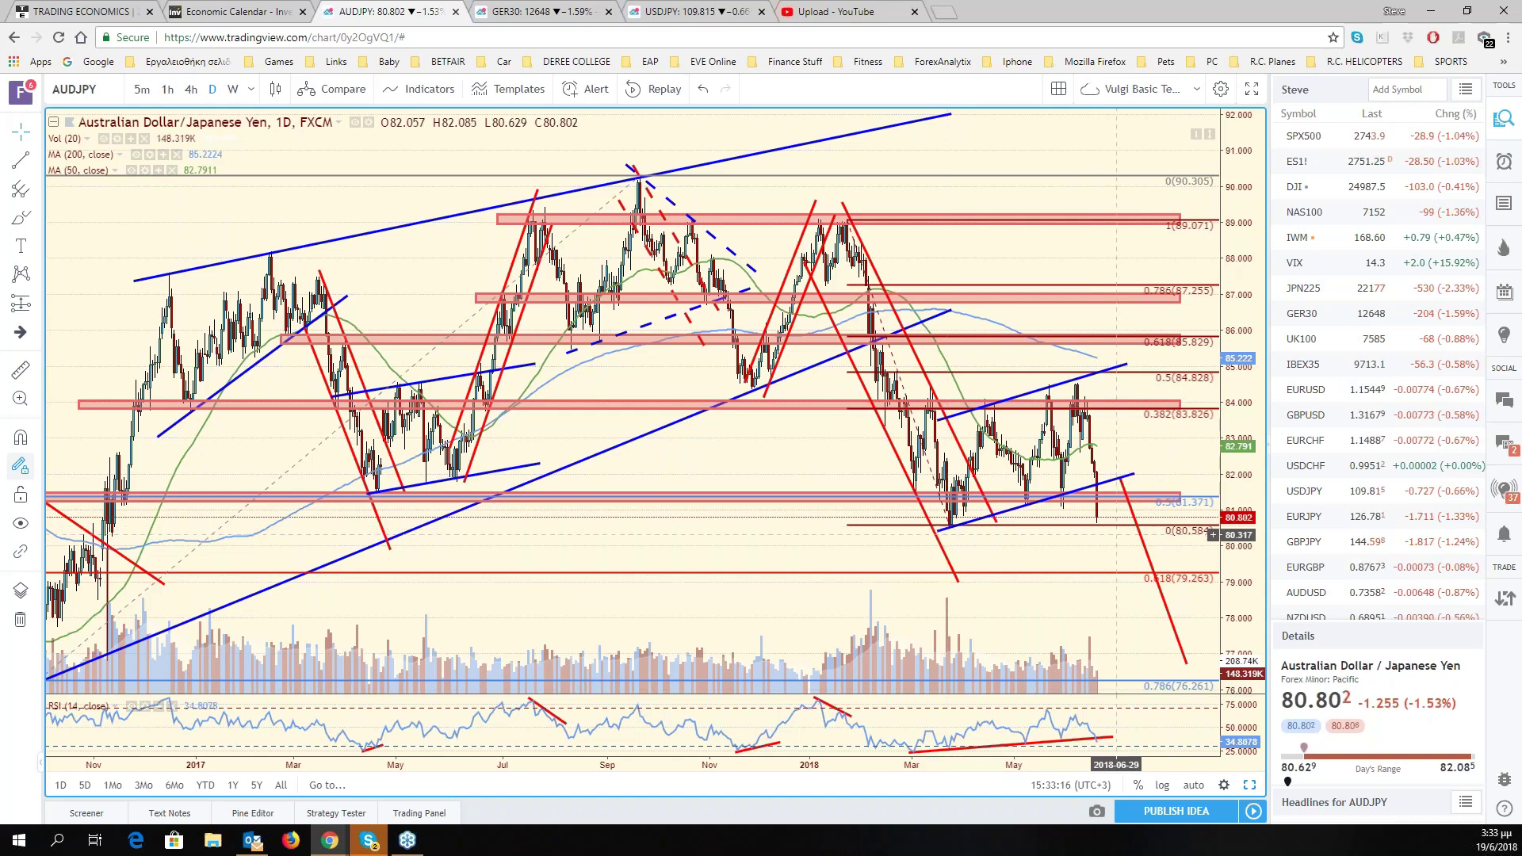
scroll(1117, 535, "down", 2)
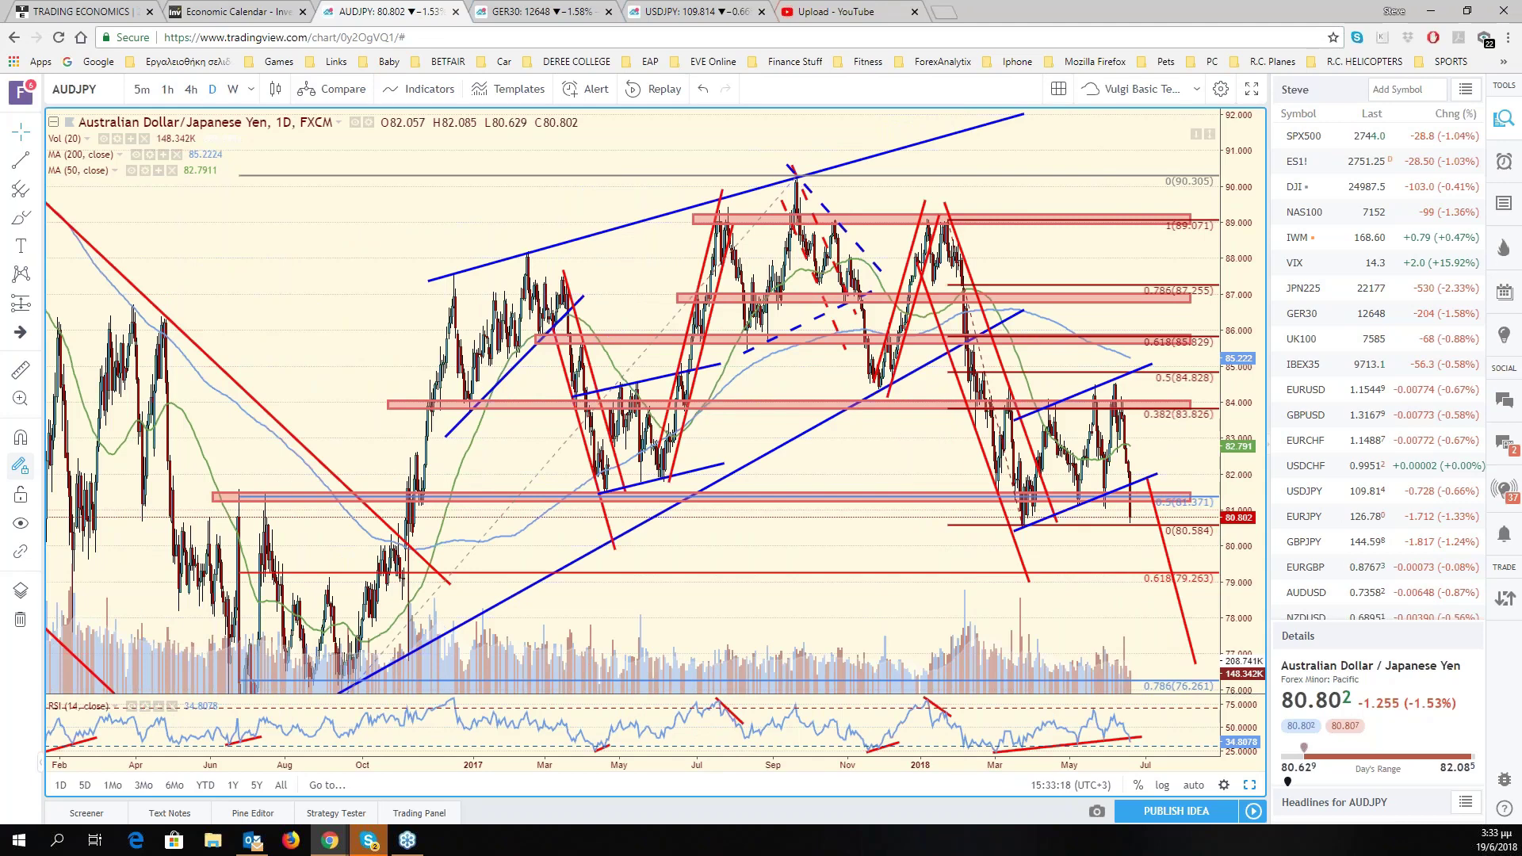
left_click_drag(1134, 548, 1114, 548)
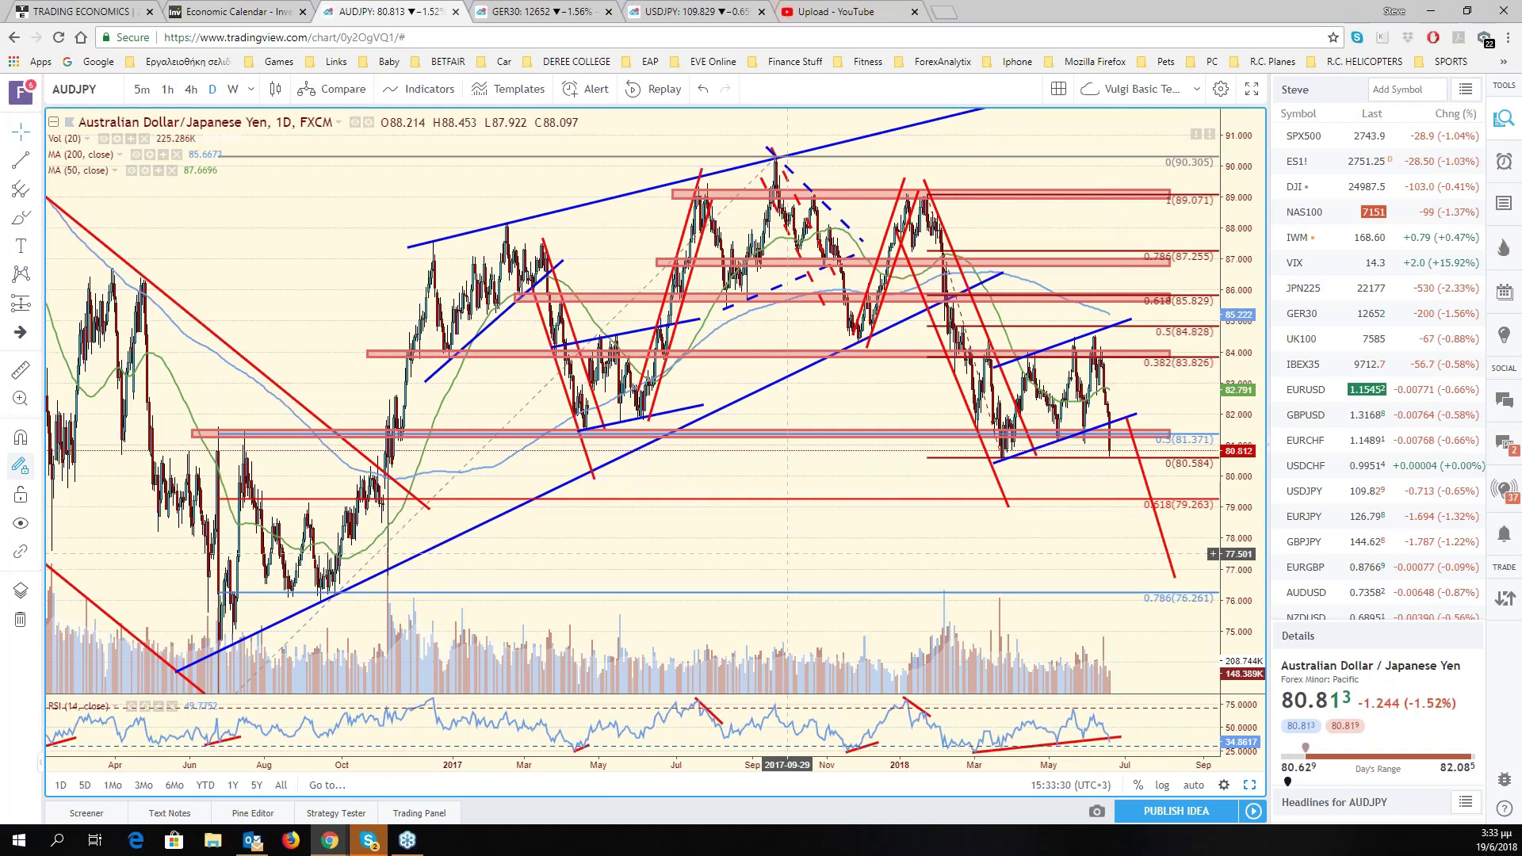
scroll(1097, 550, "up", 3)
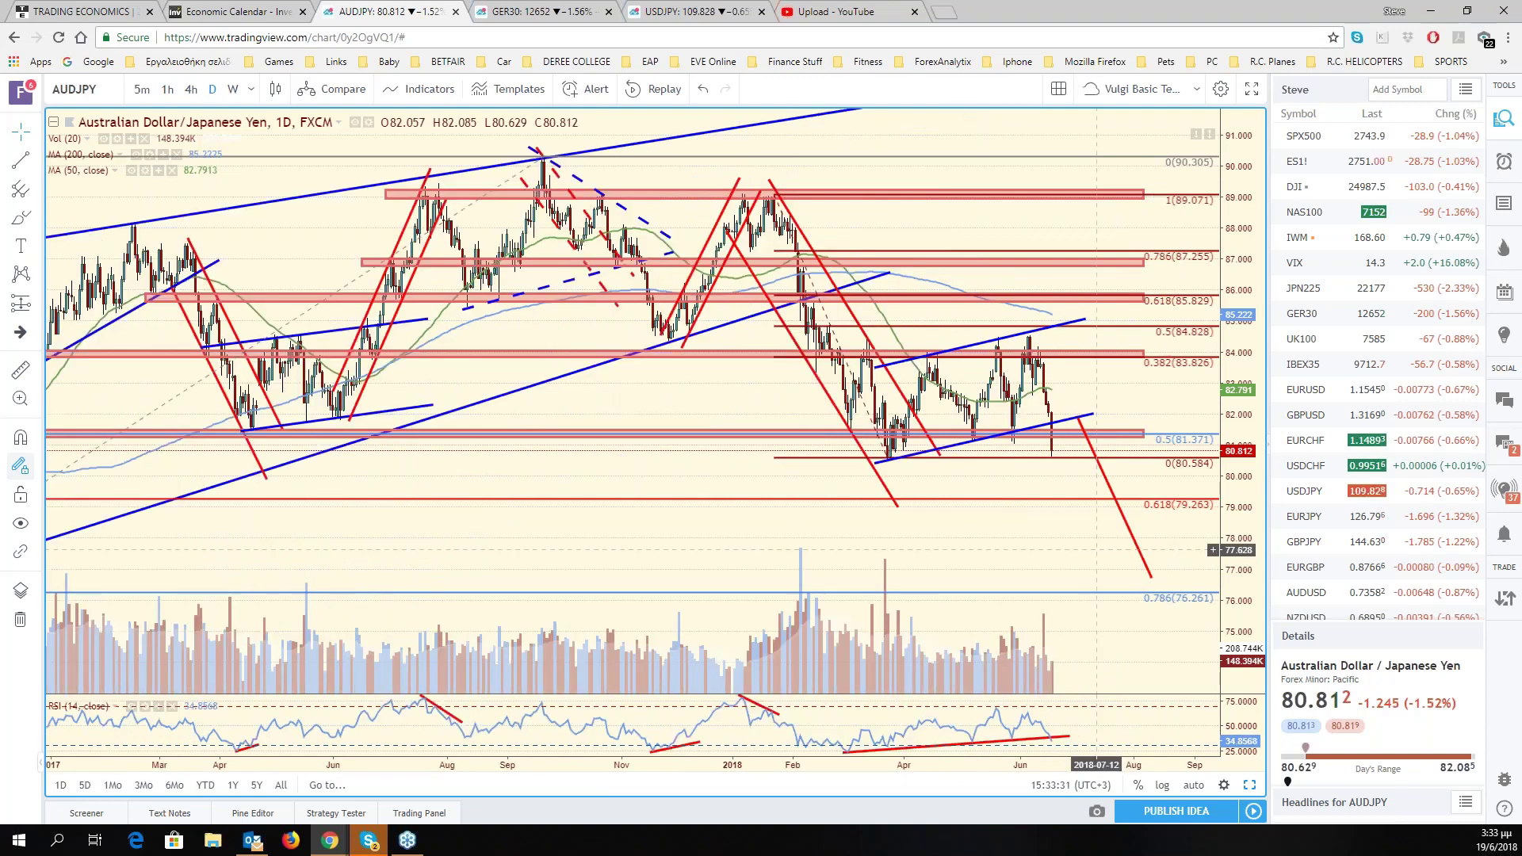
scroll(1102, 570, "up", 3)
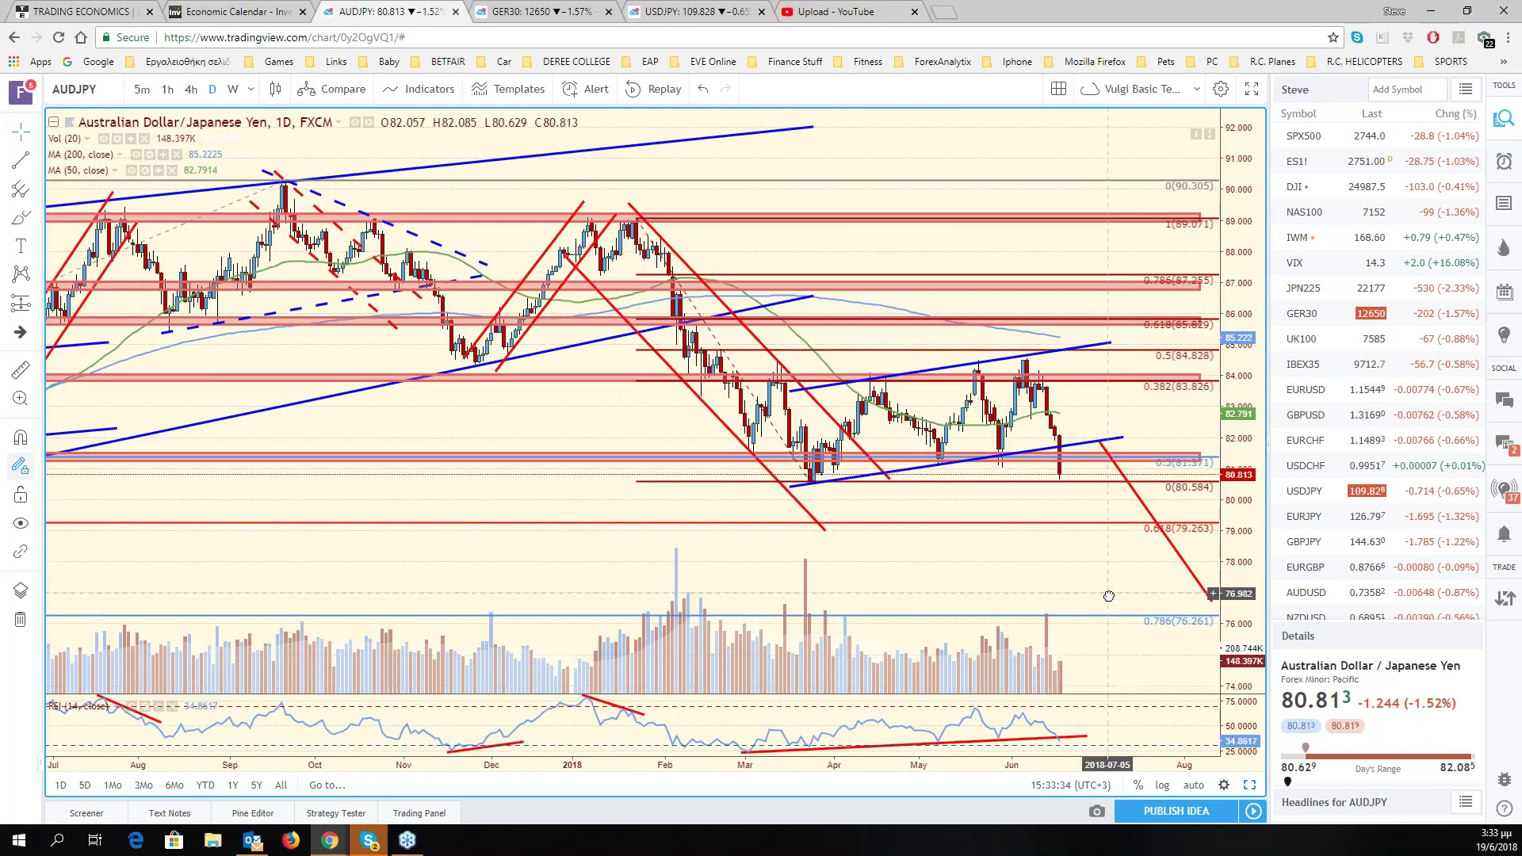
left_click_drag(1109, 595, 1112, 598)
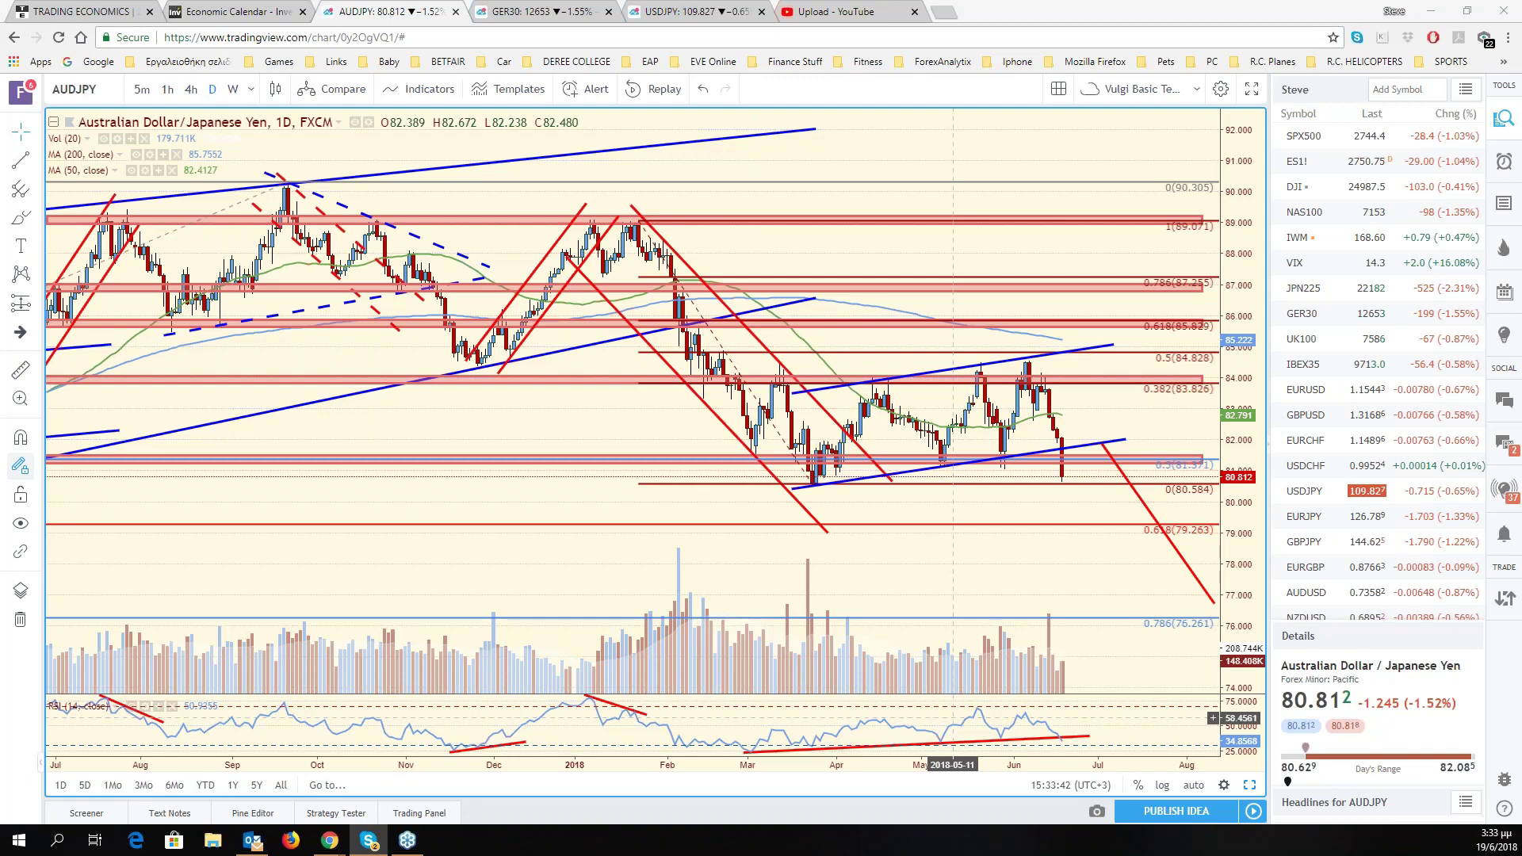
left_click(116, 96)
Switch the chart to NZDJPY and pan and zoom to review its lower rectangle zone.
type("NZDJ")
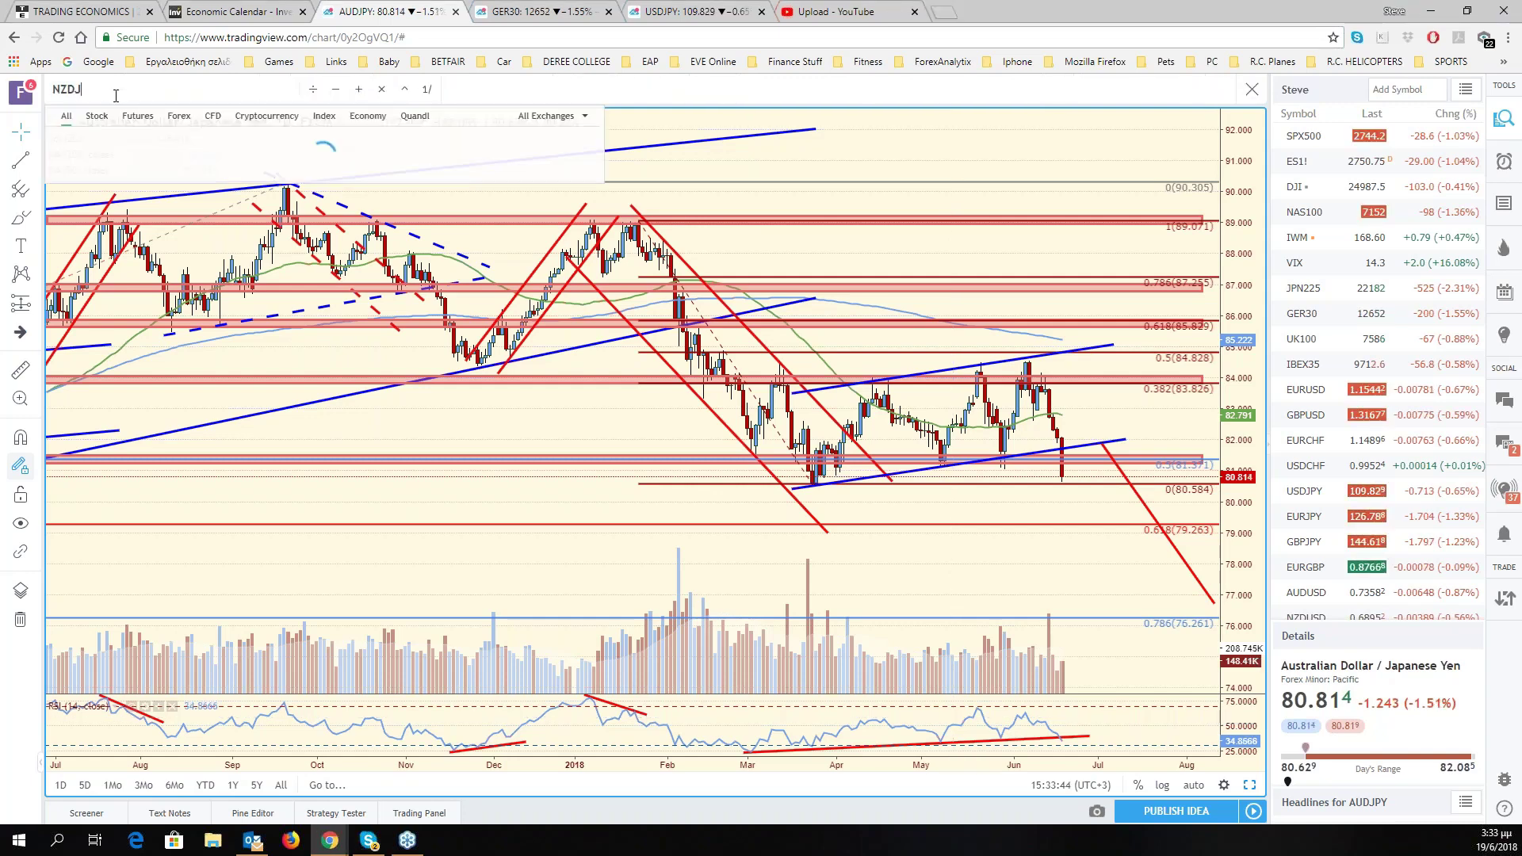
type("PY")
key("Return")
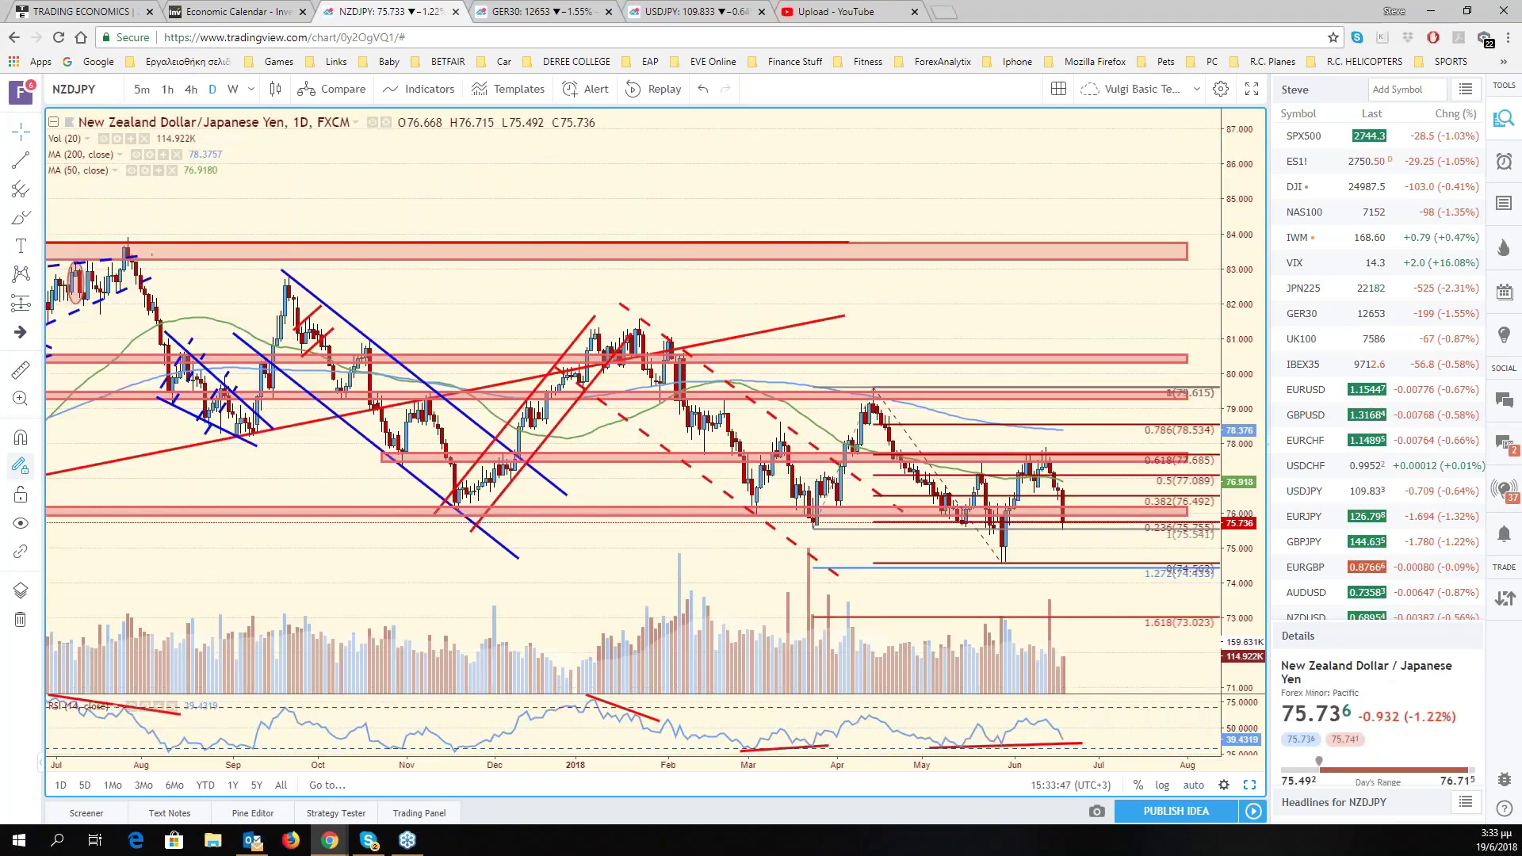
mouse_move(1111, 754)
left_mouse_down()
mouse_move(1120, 660)
mouse_move(1196, 671)
left_mouse_up()
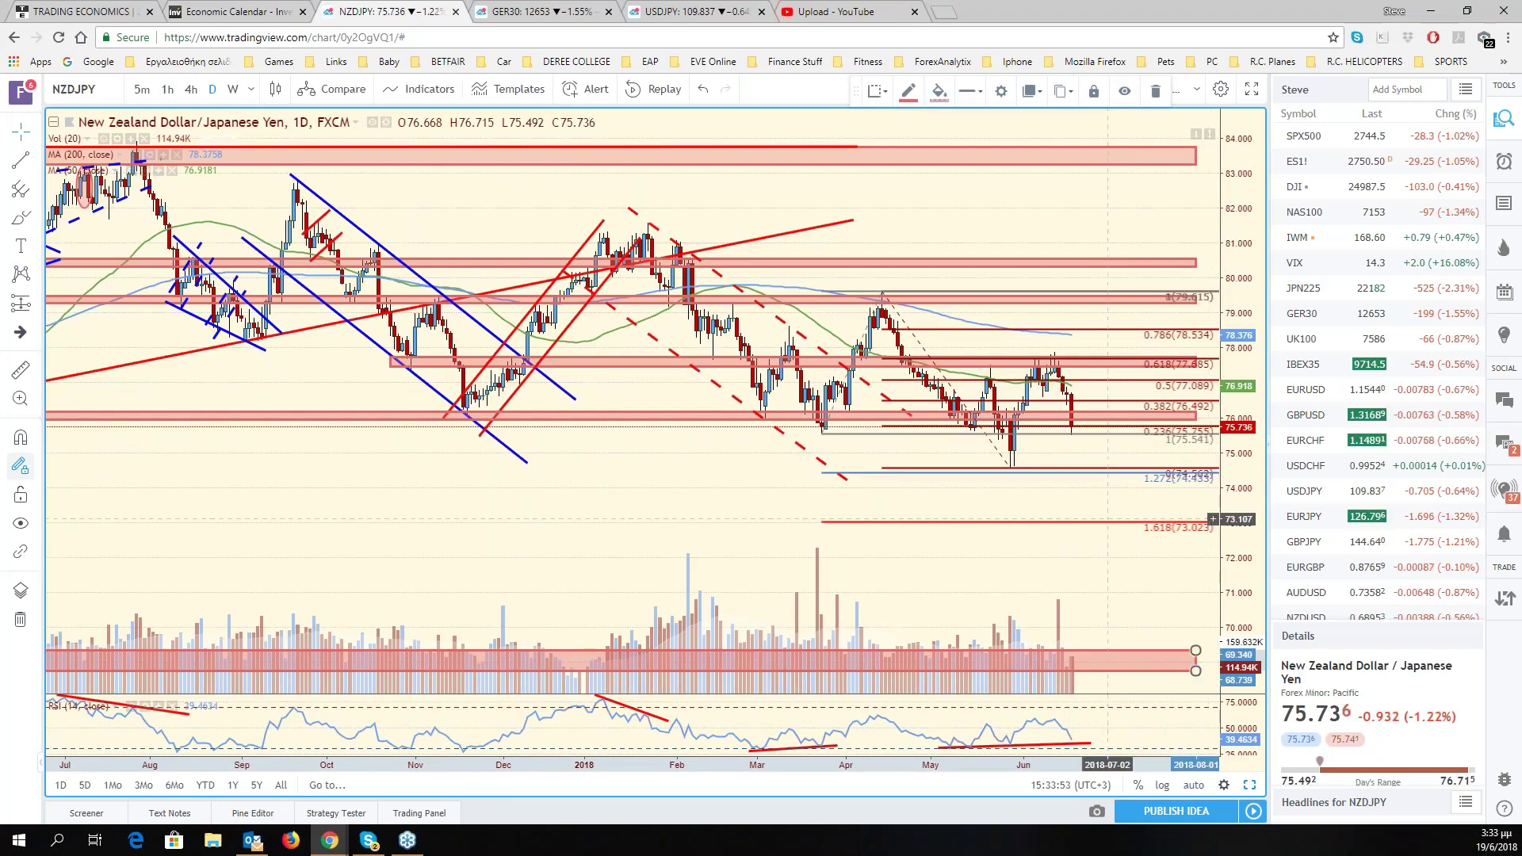
scroll(1108, 519, "down", 3)
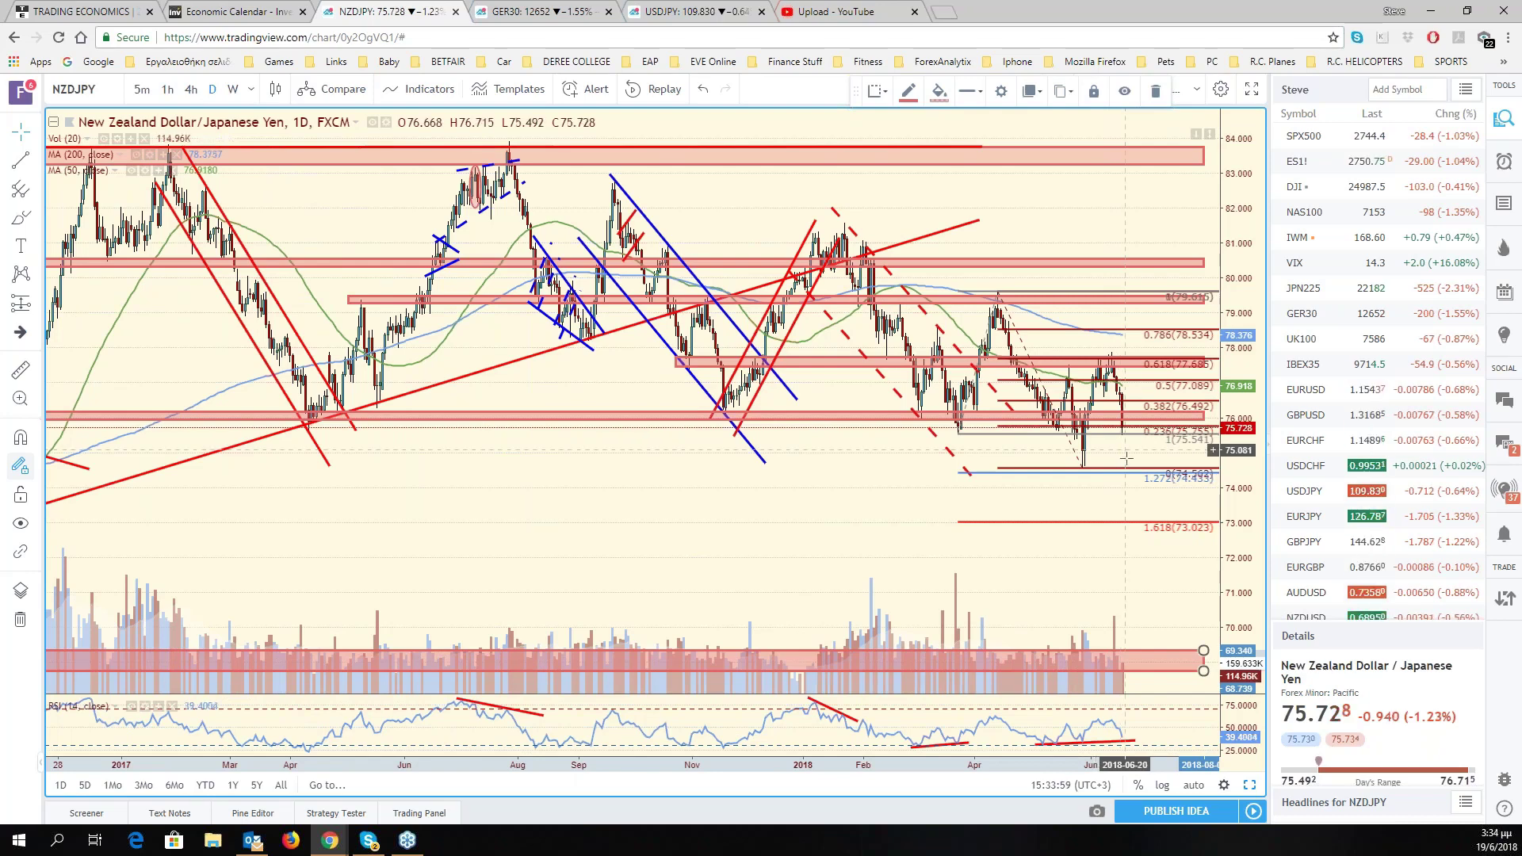
scroll(1126, 458, "down", 2)
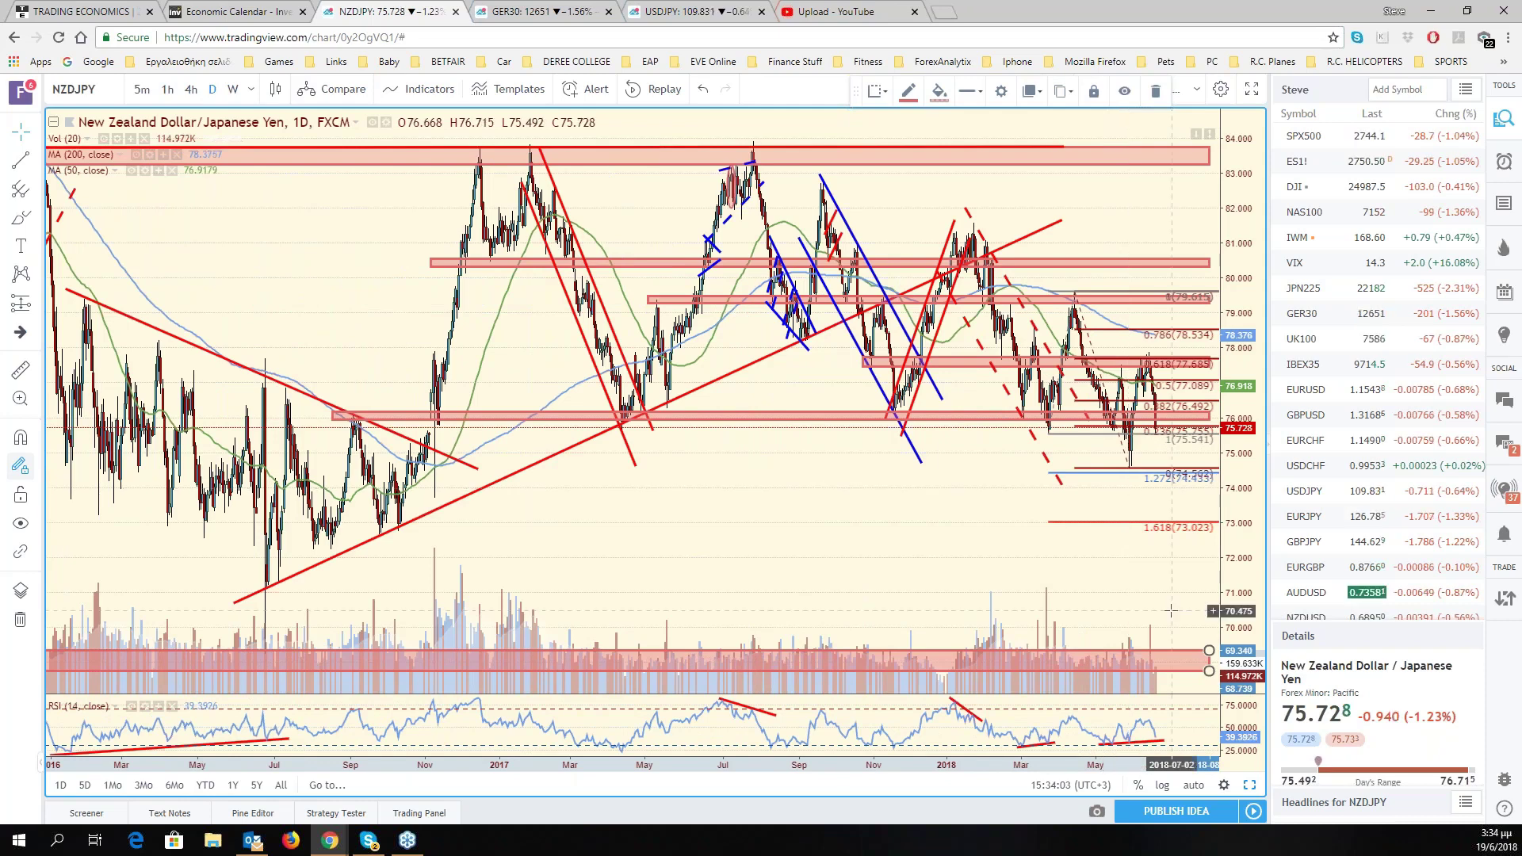
scroll(1166, 604, "up", 2)
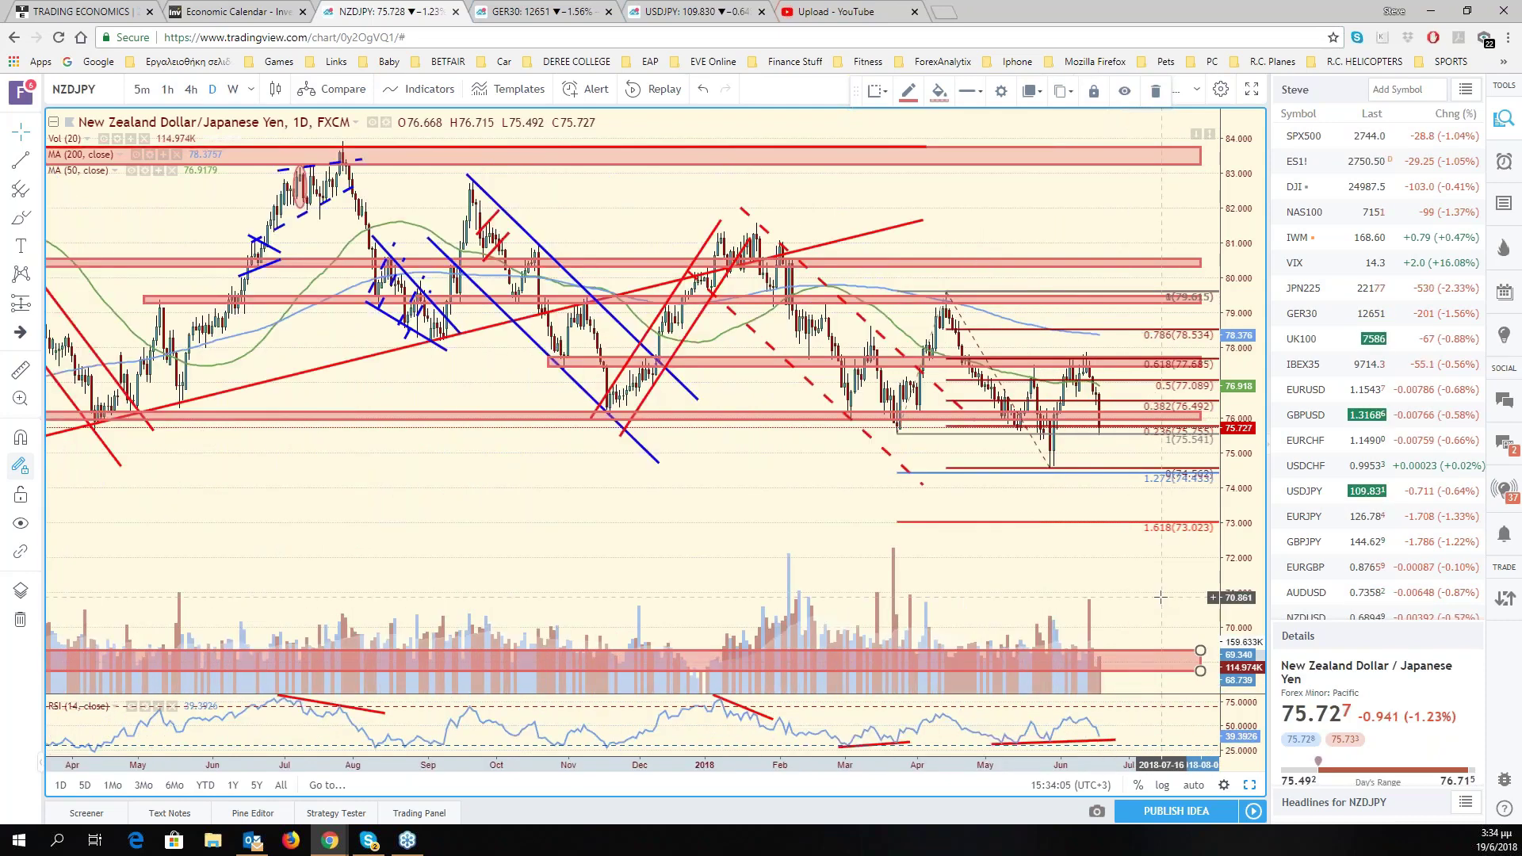
scroll(1161, 597, "up", 1)
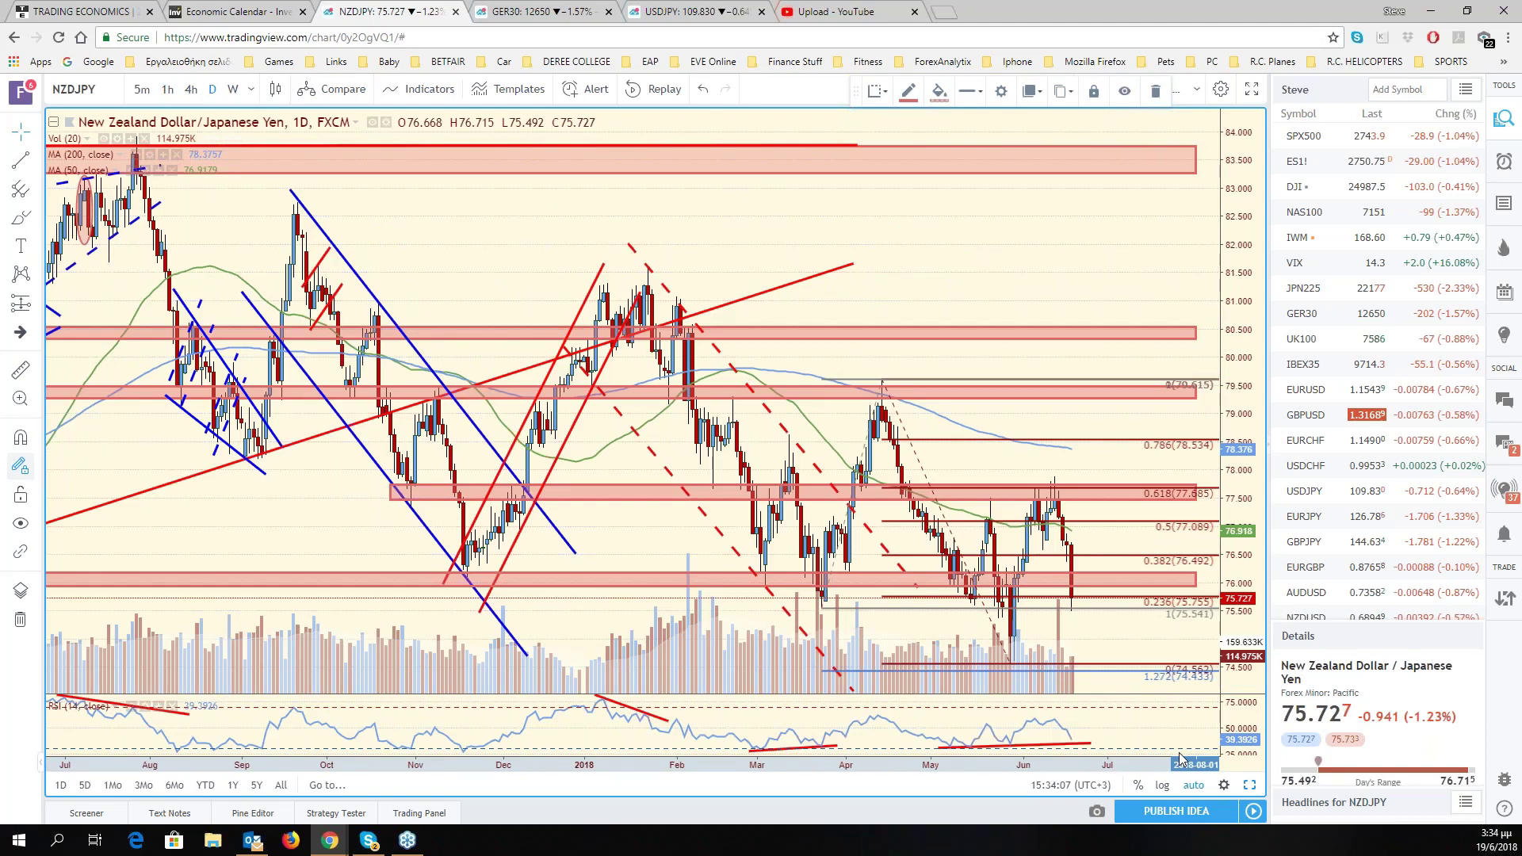
scroll(1181, 759, "left", 2)
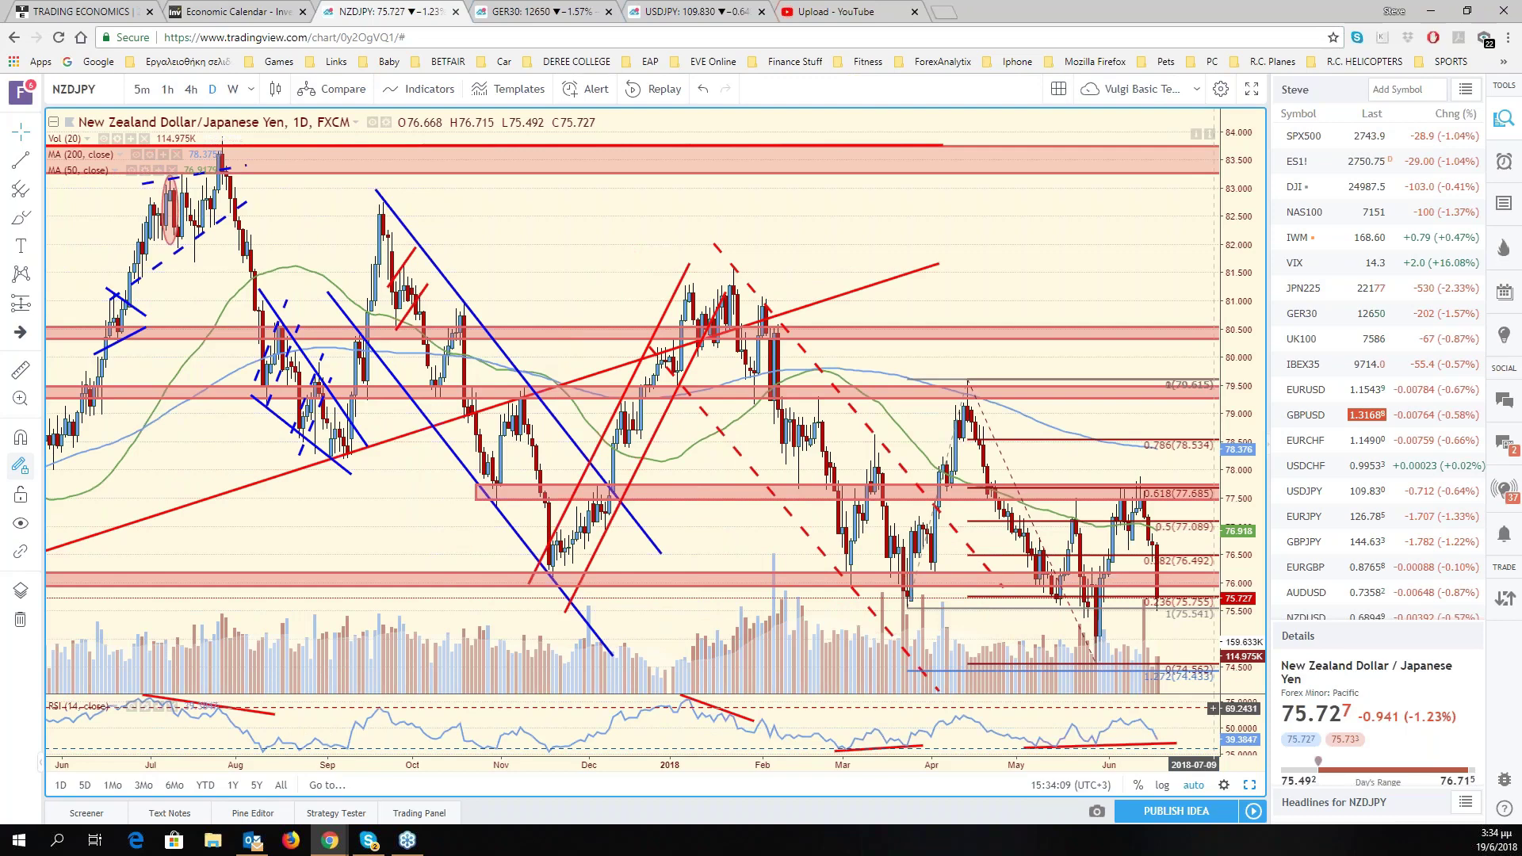
Restore the six-chart grid, then show the CAD/JPY chart full size, zoomed in.
key("alt+Return")
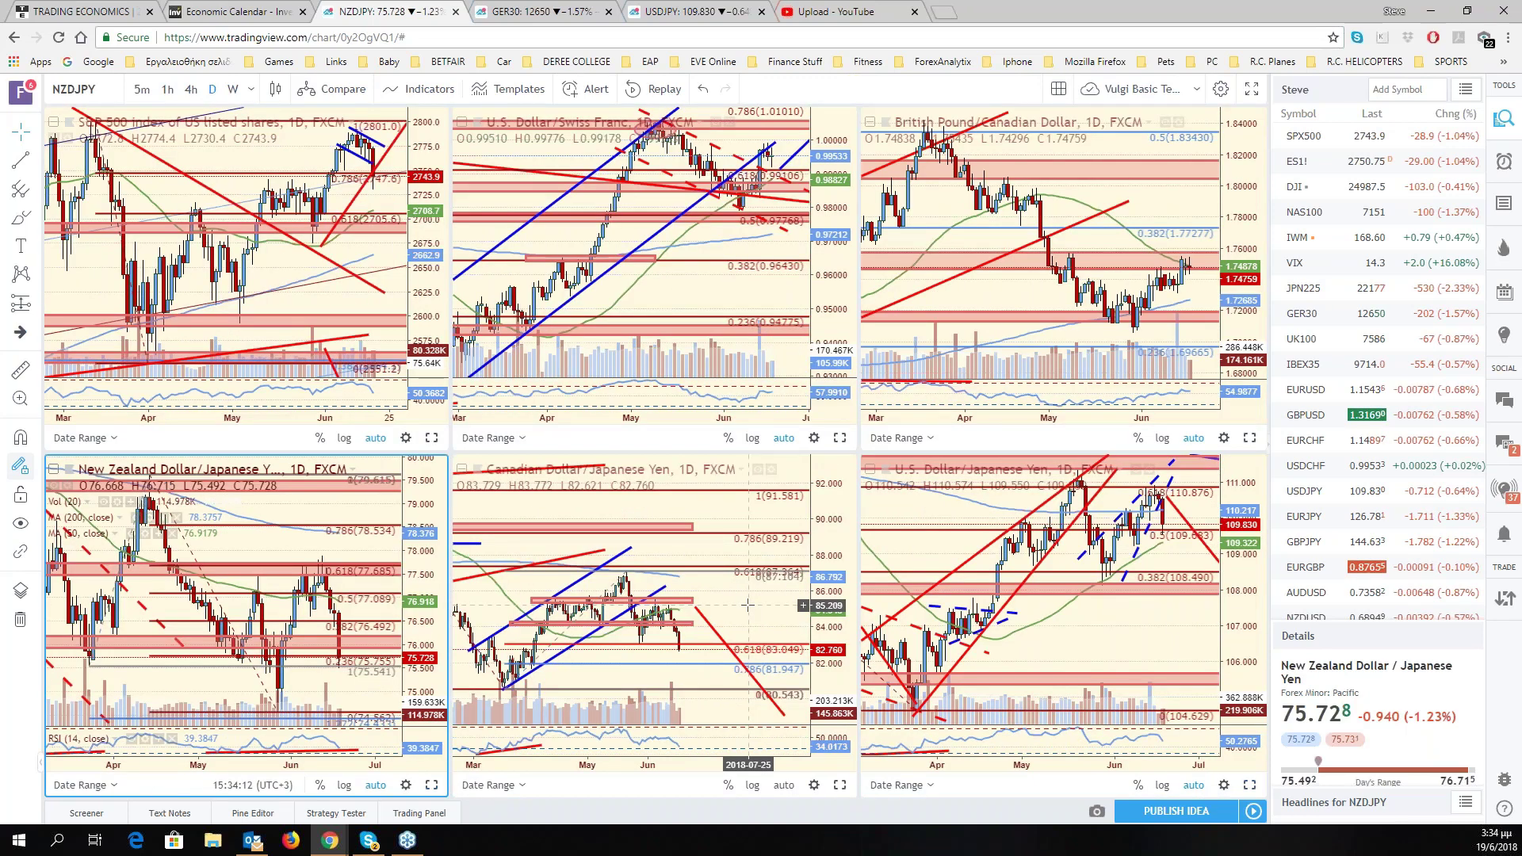
left_click(748, 605)
key("alt+Return")
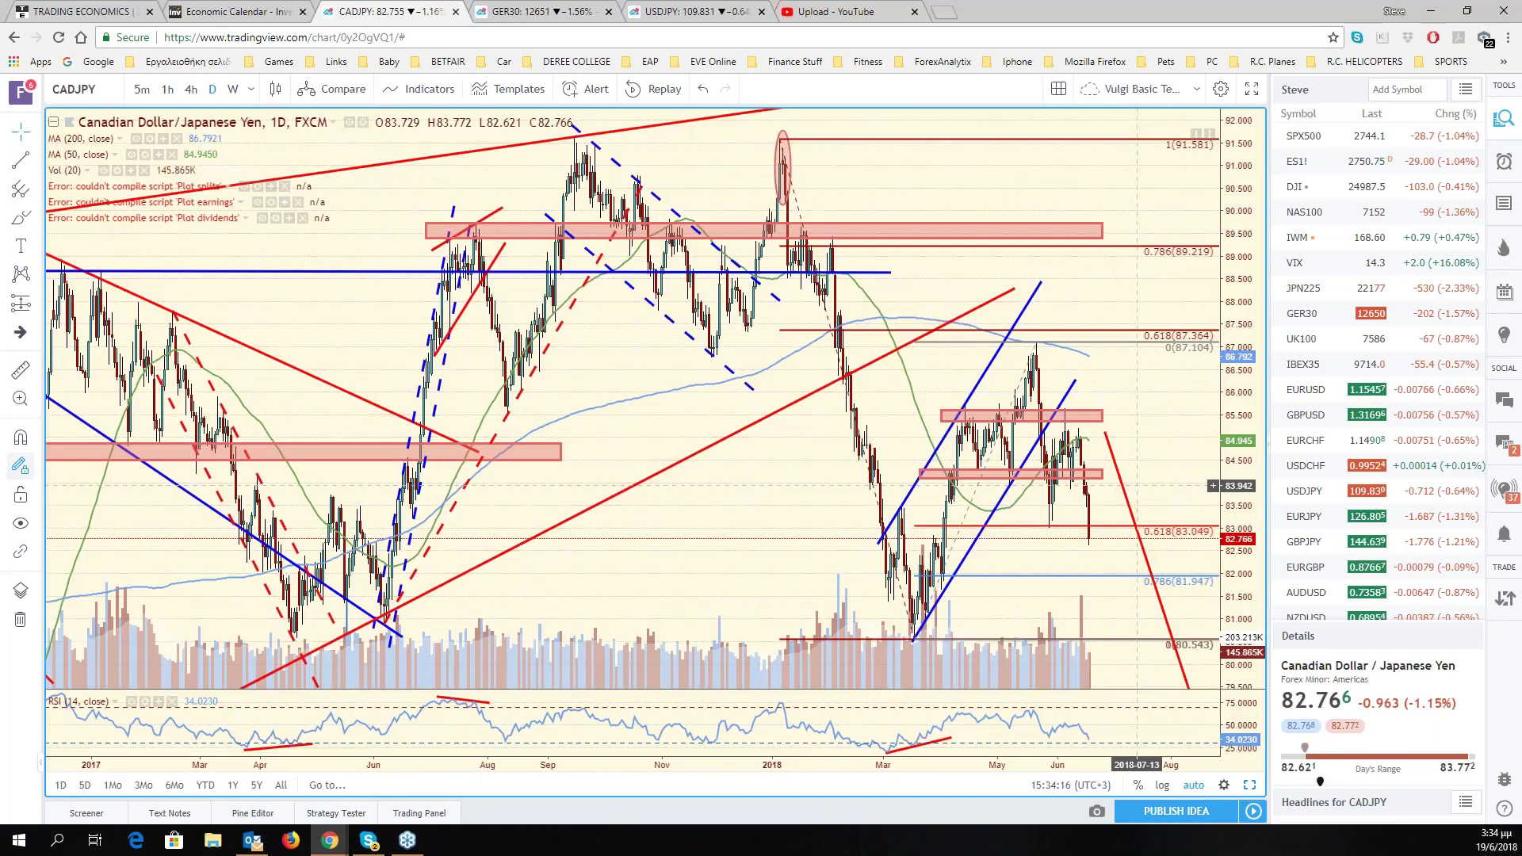
scroll(1138, 485, "up", 3)
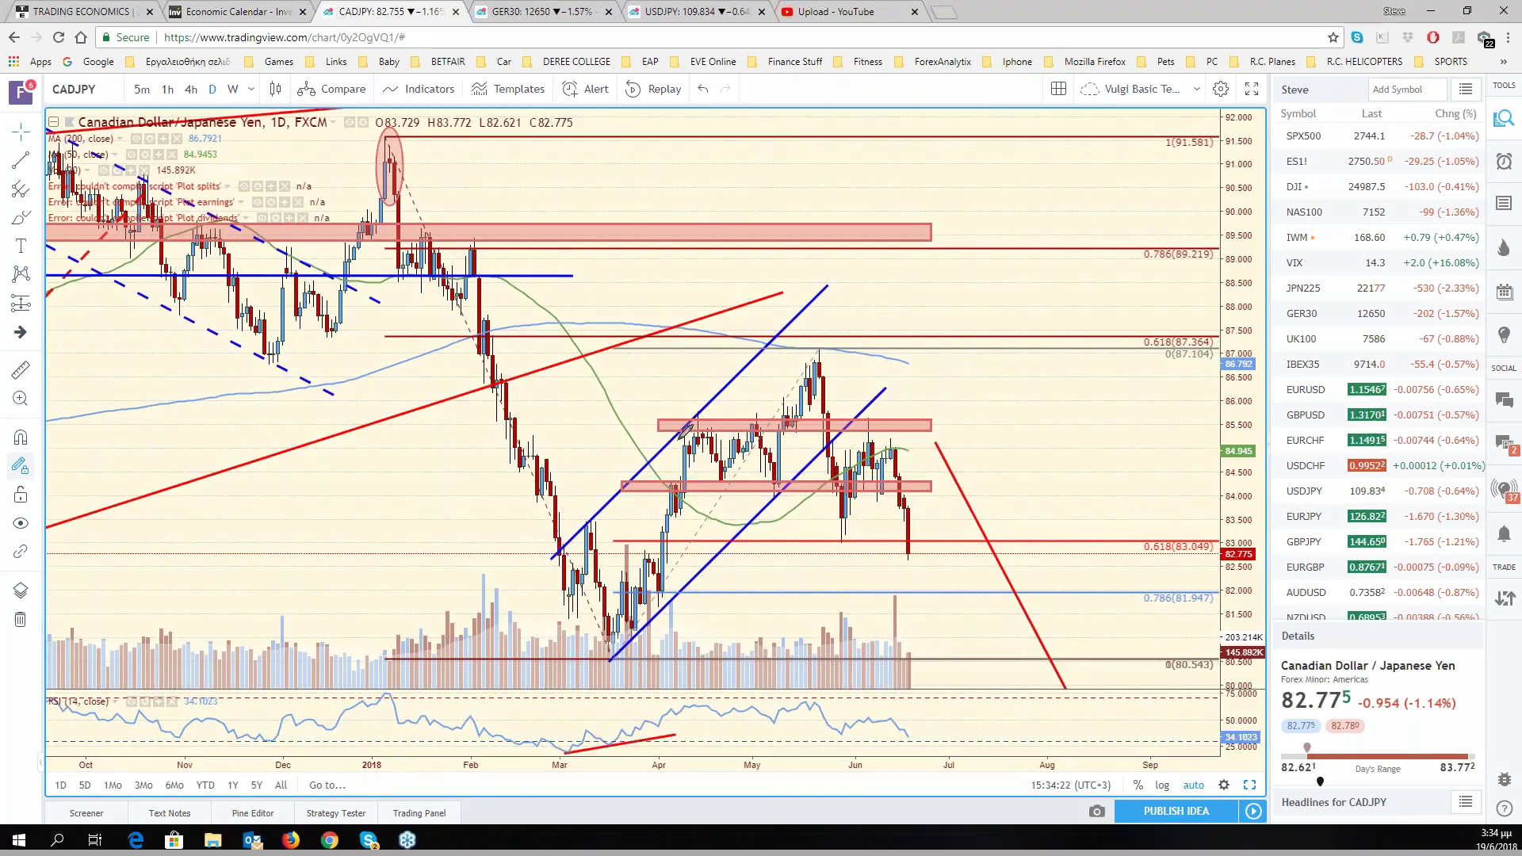
Sketch and remove orange marks over CAD/JPY's recent peaks and March low, then restore the grid.
mouse_move(683, 429)
left_mouse_down()
mouse_move(932, 490)
mouse_move(907, 504)
mouse_move(968, 656)
mouse_move(957, 666)
left_mouse_up()
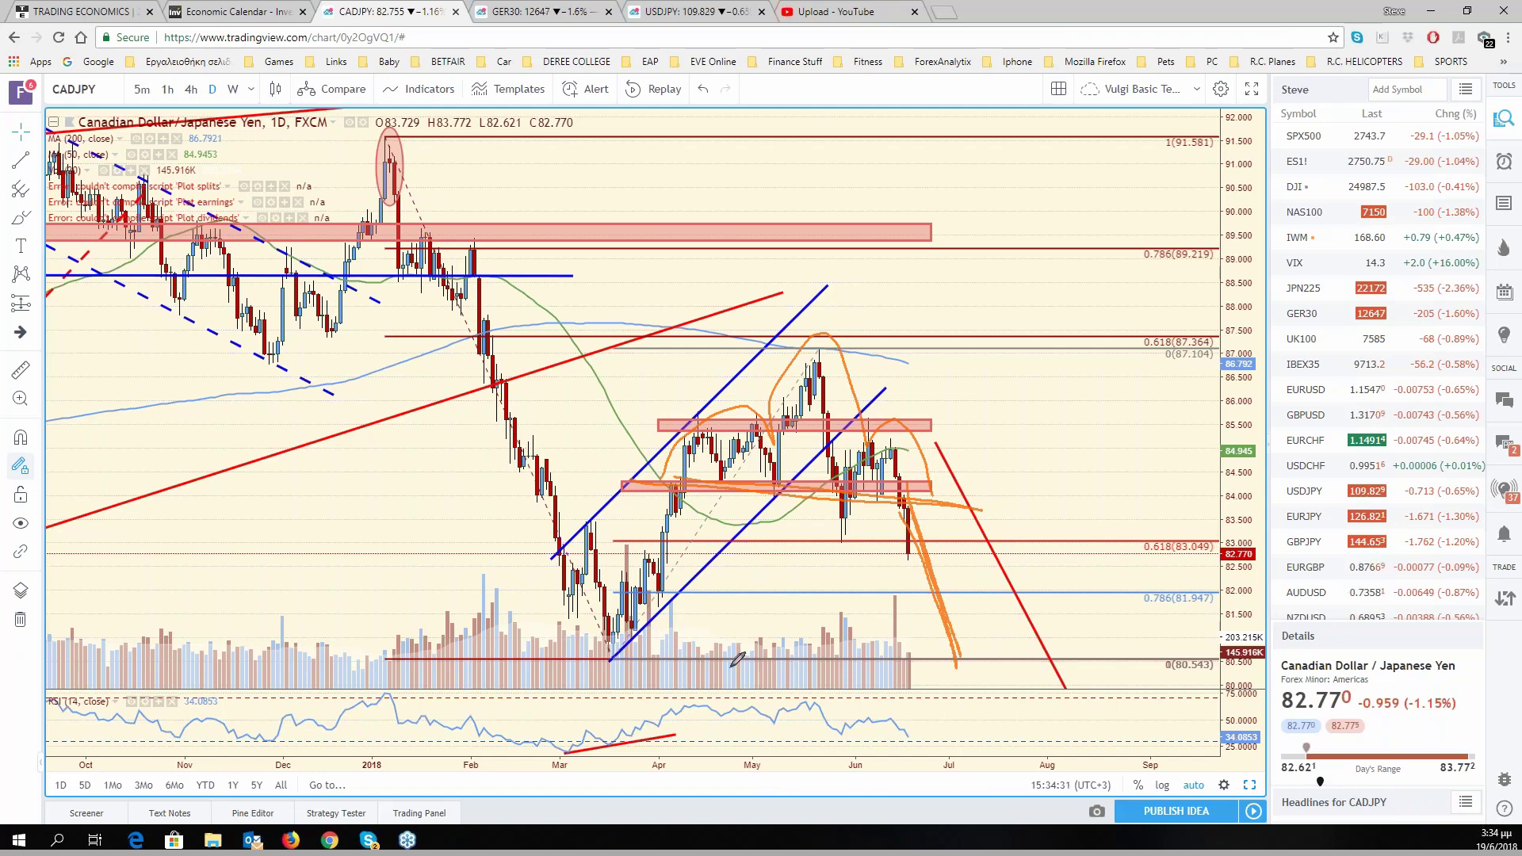
left_click_drag(607, 663, 624, 654)
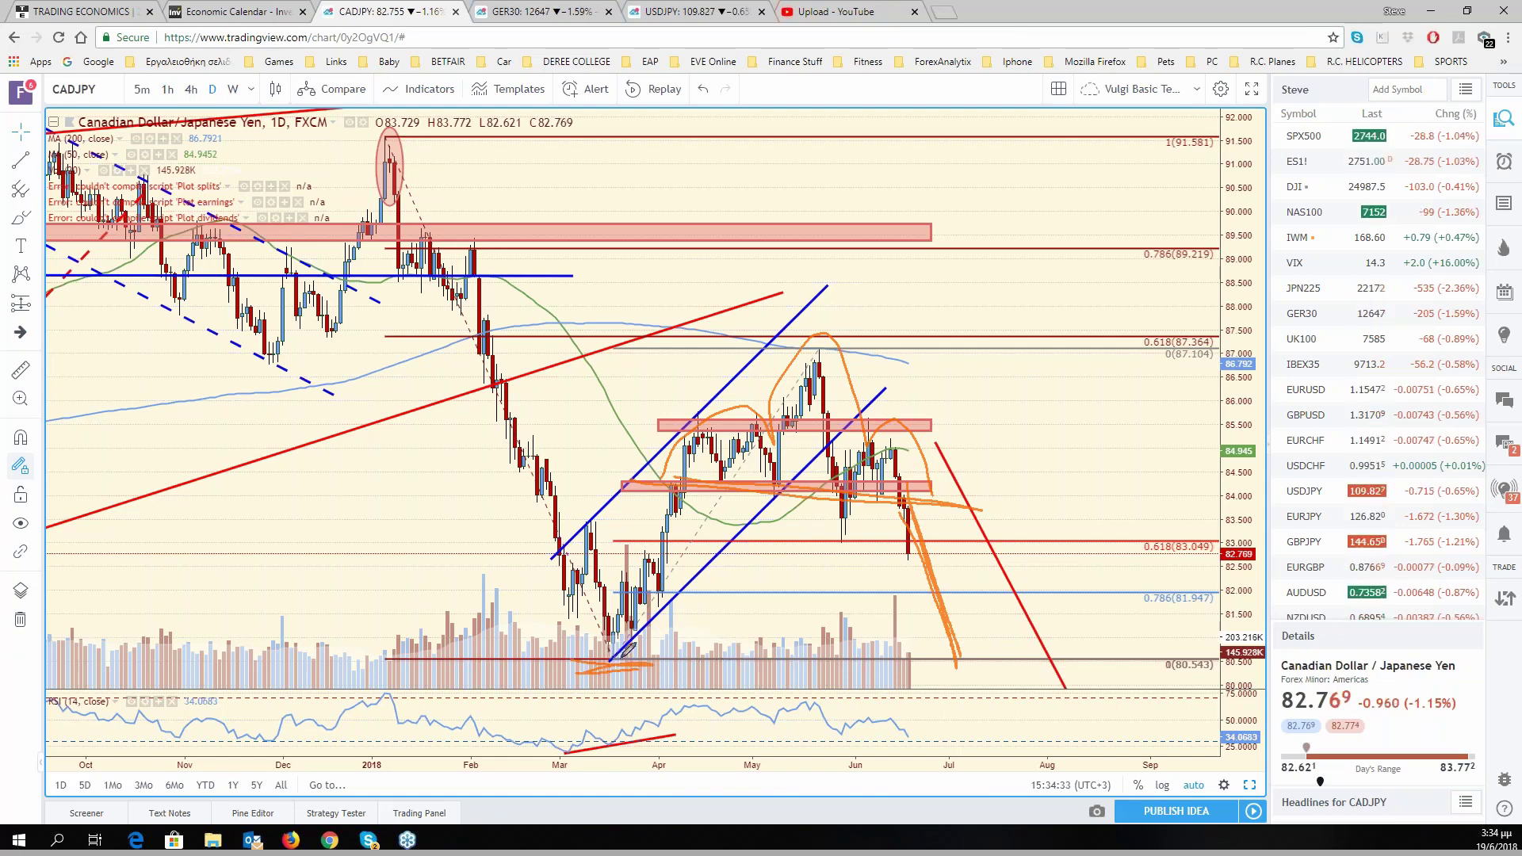
key("e")
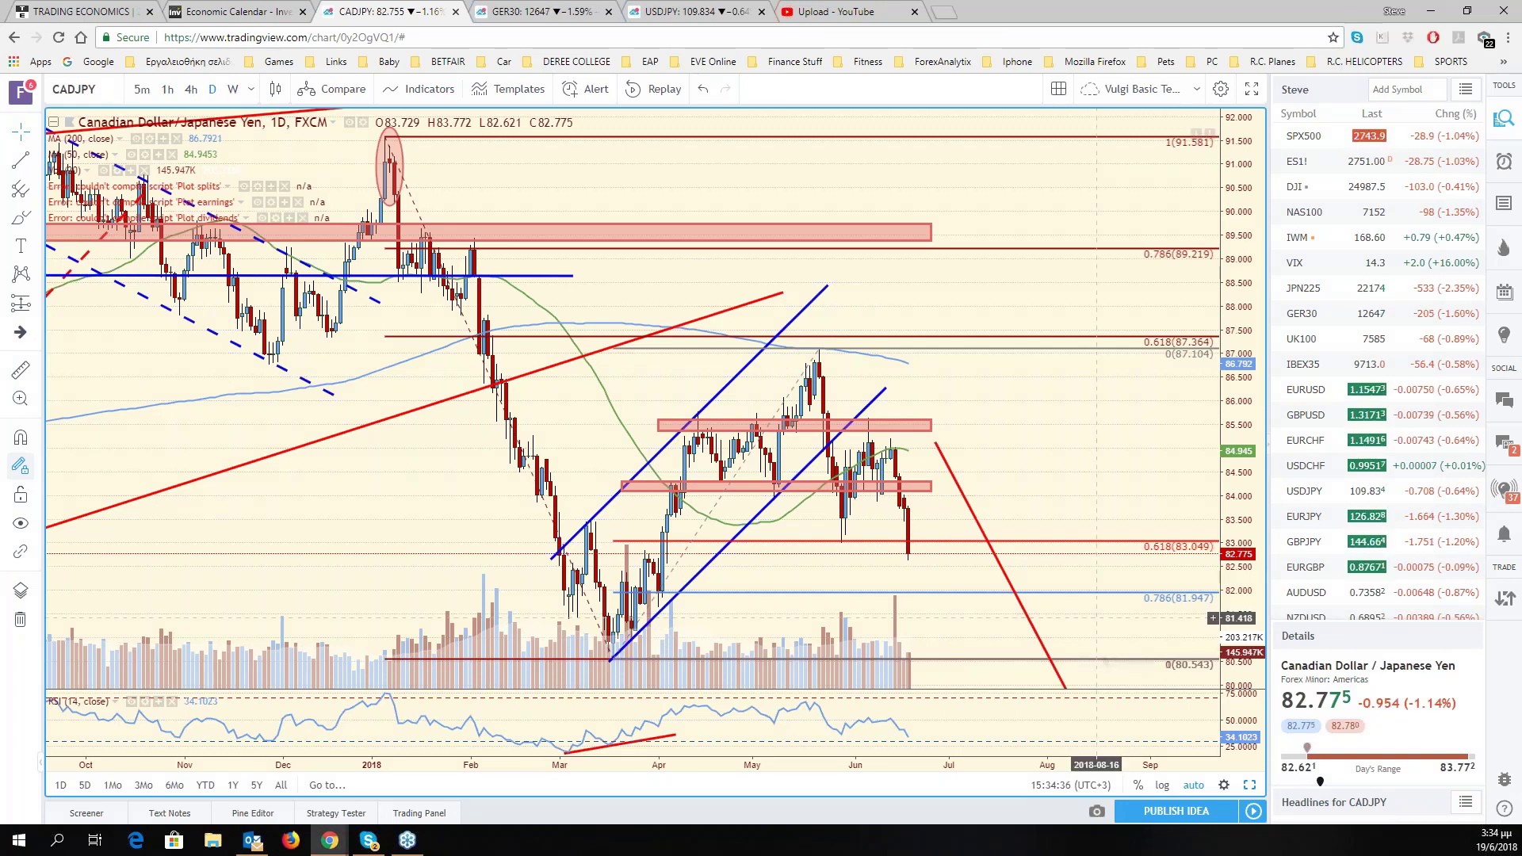
left_click_drag(1097, 618, 1267, 497)
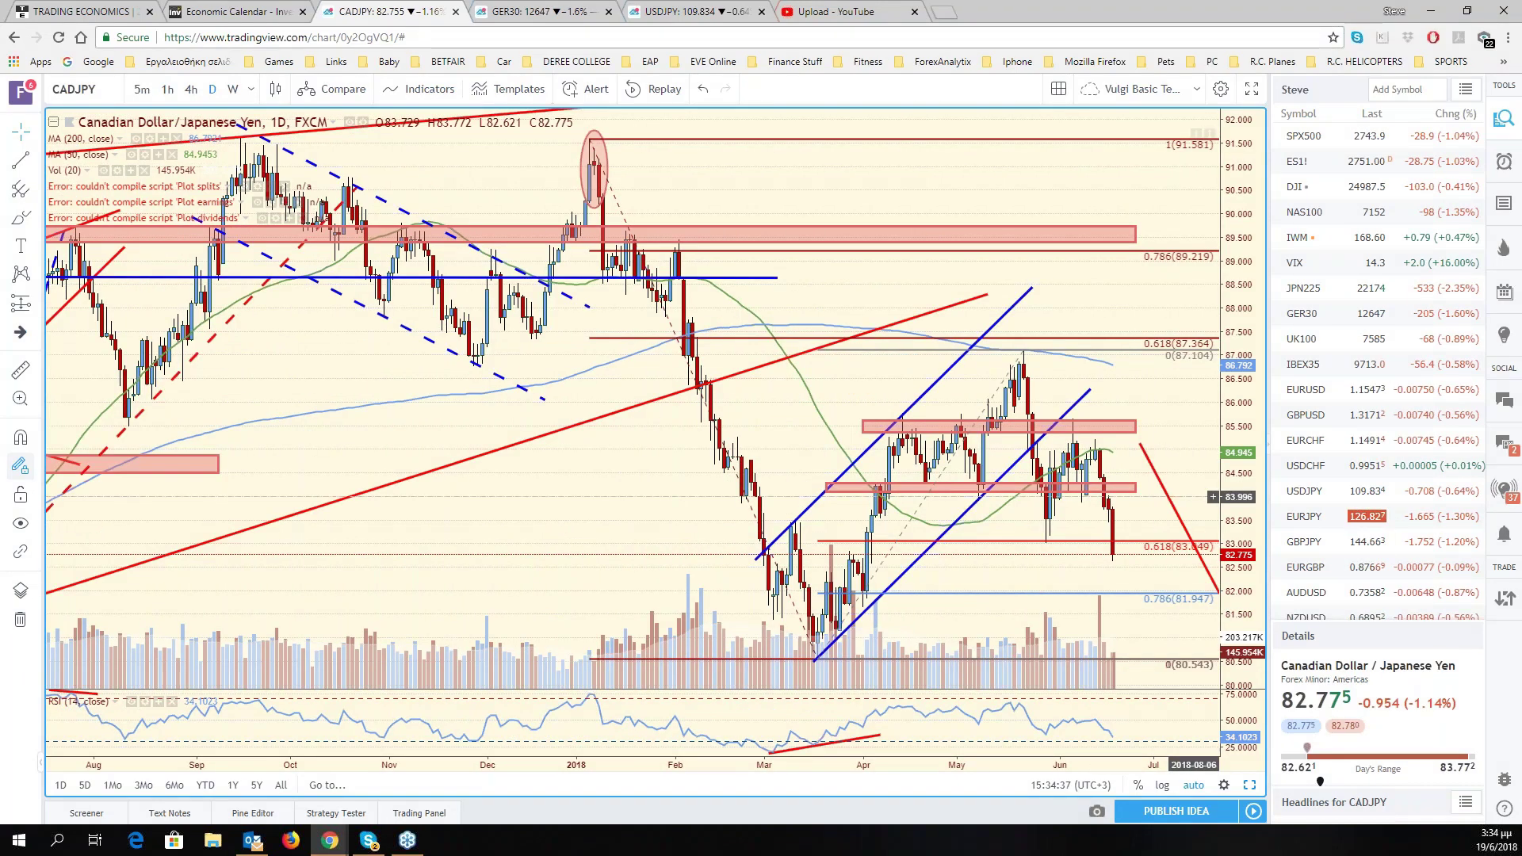
key("alt+Return")
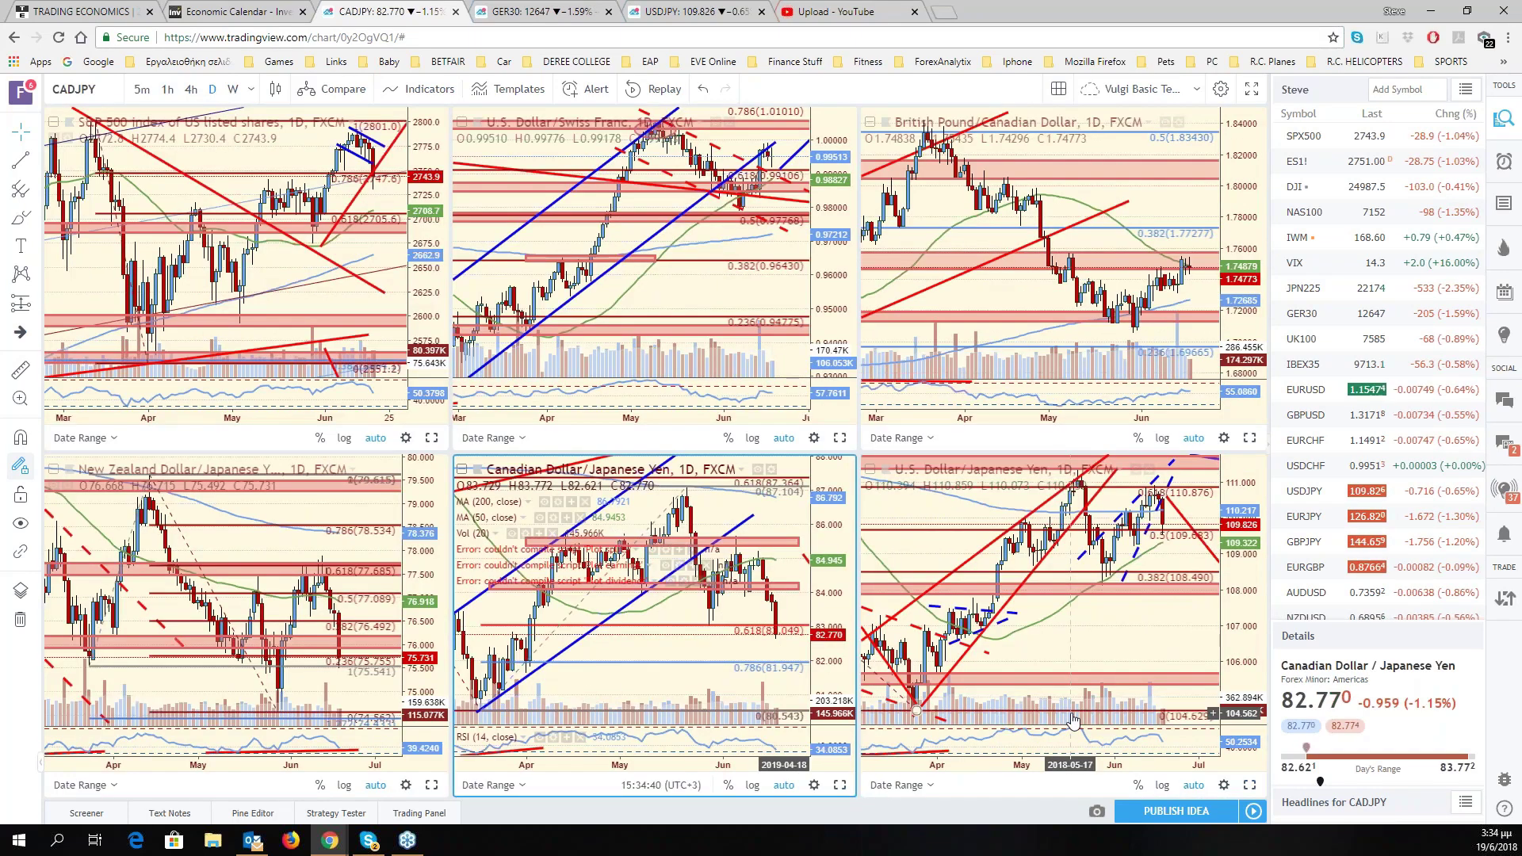
Load the USDCAD chart and zoom out and back in over its trendlines and Fibonacci levels.
left_click(109, 89)
type("USDCA")
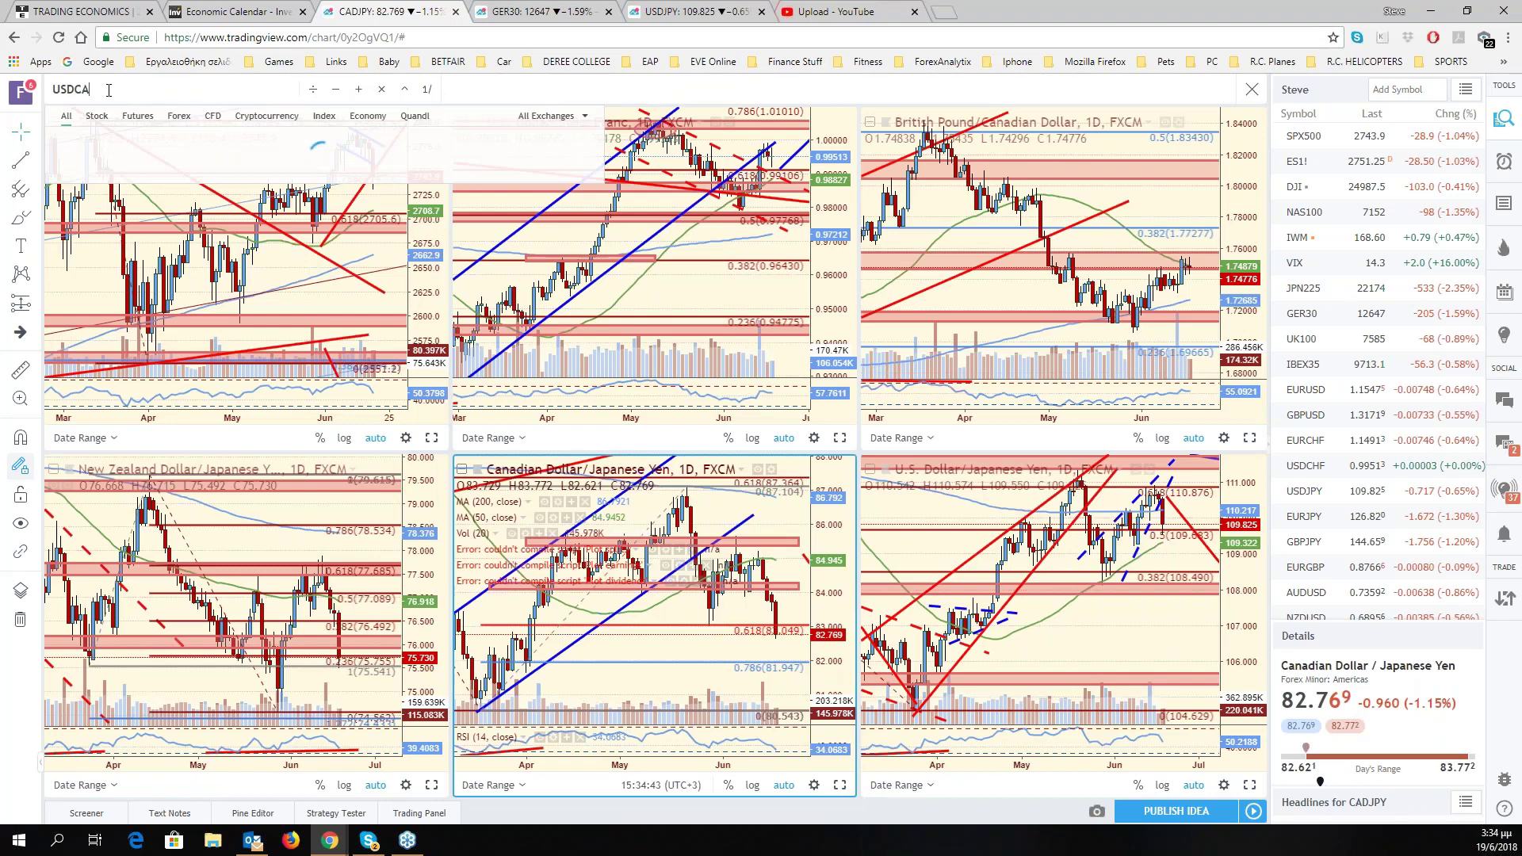
type("D")
key("Return")
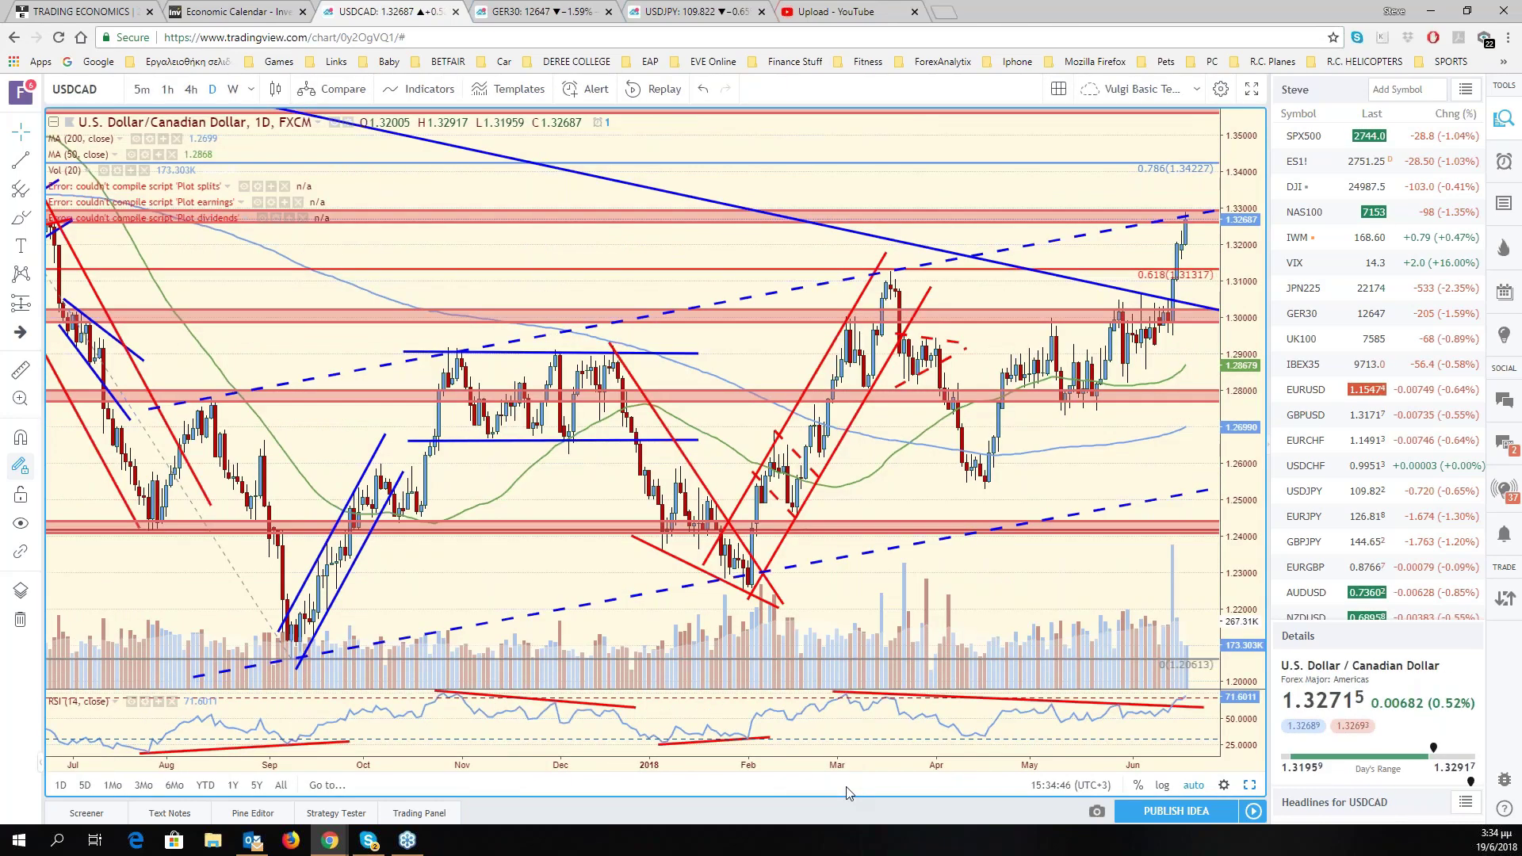
scroll(1110, 422, "down", 3)
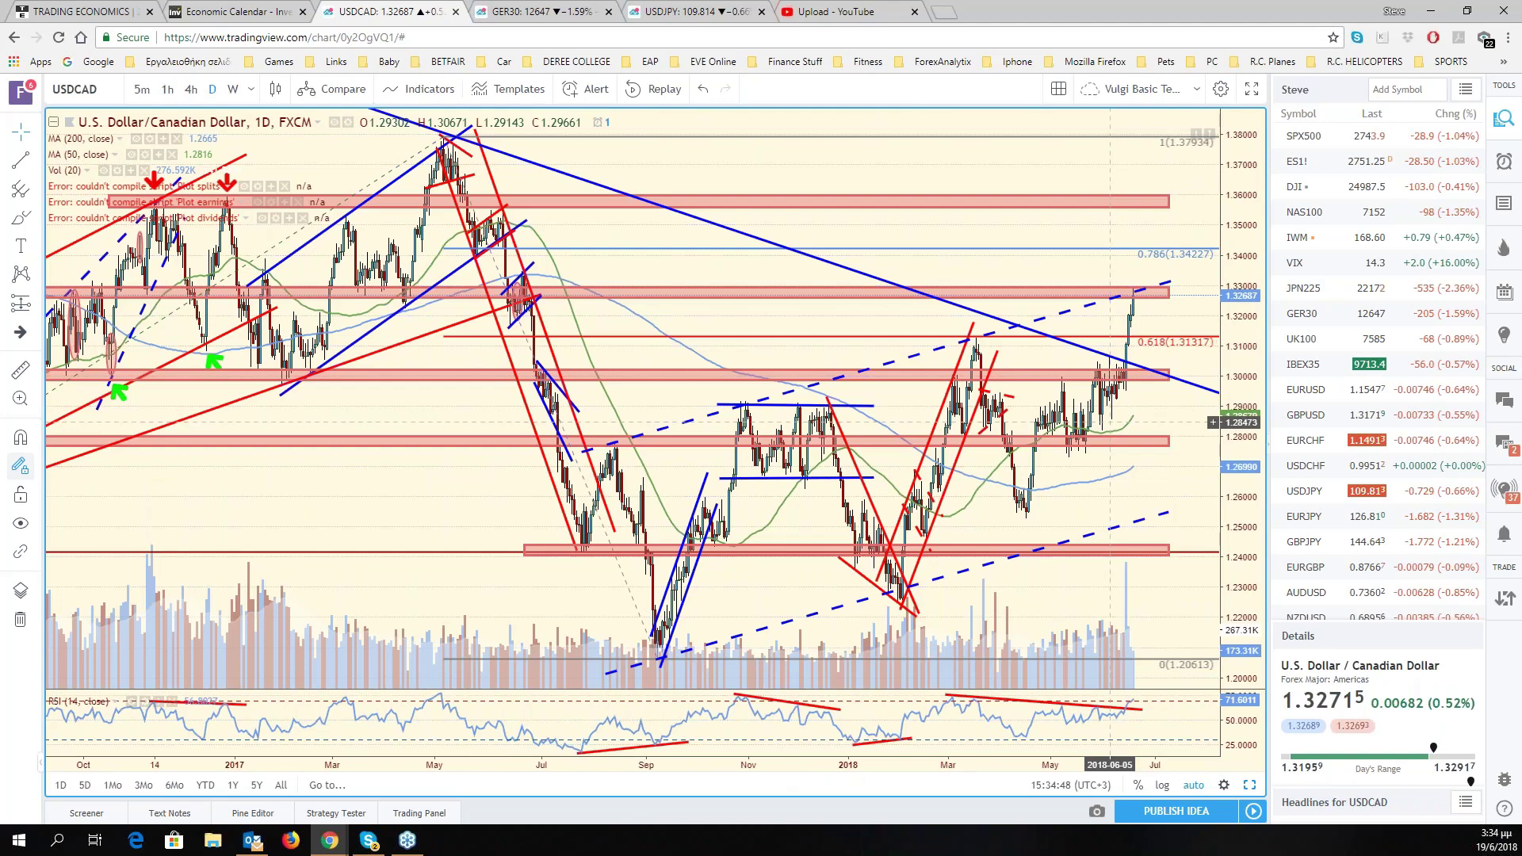
scroll(1110, 422, "down", 2)
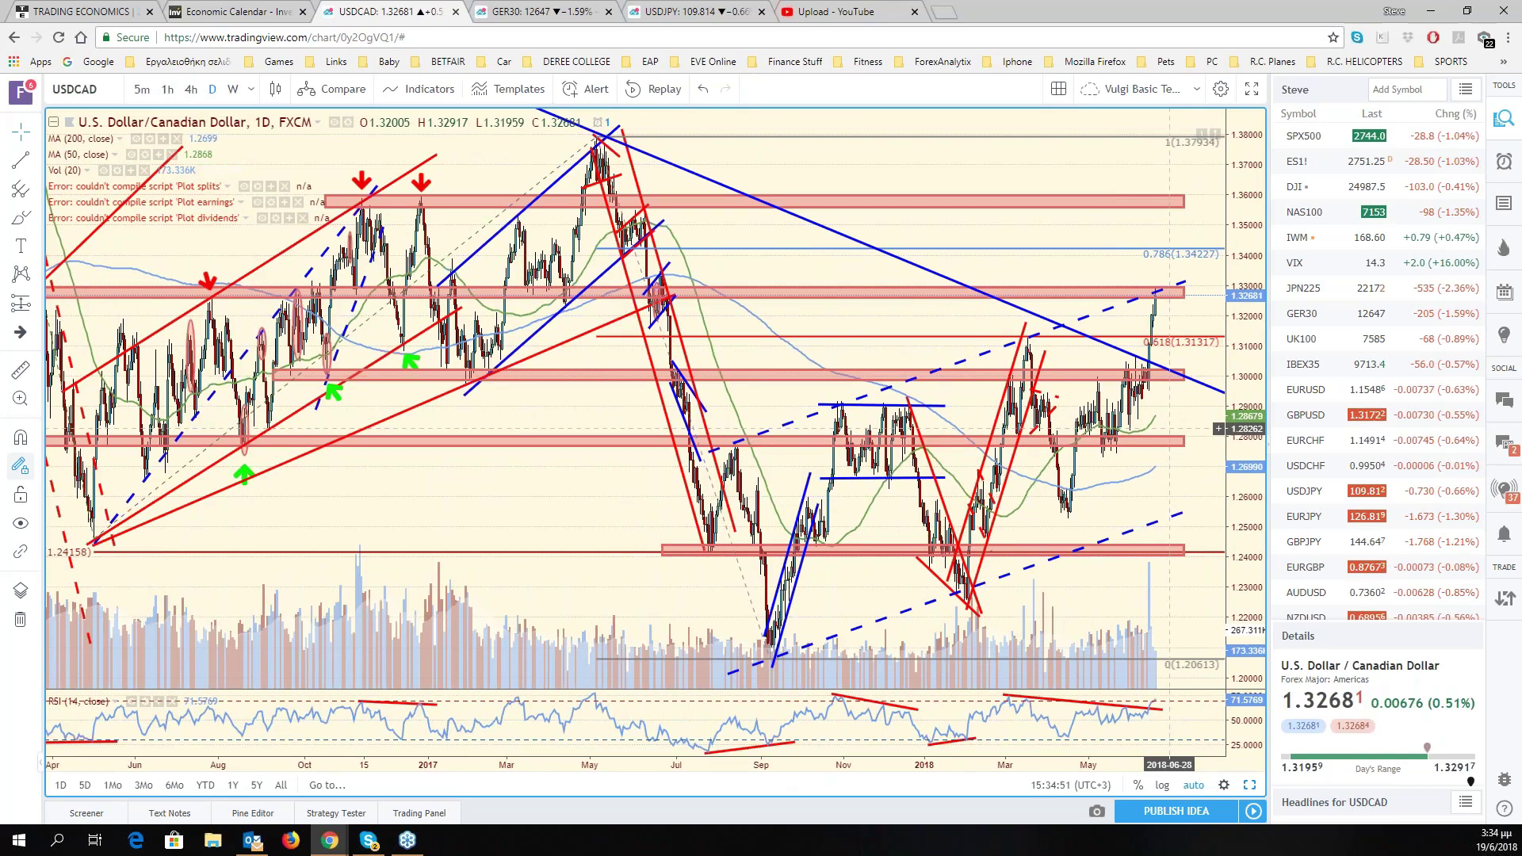
scroll(1218, 429, "down", 2)
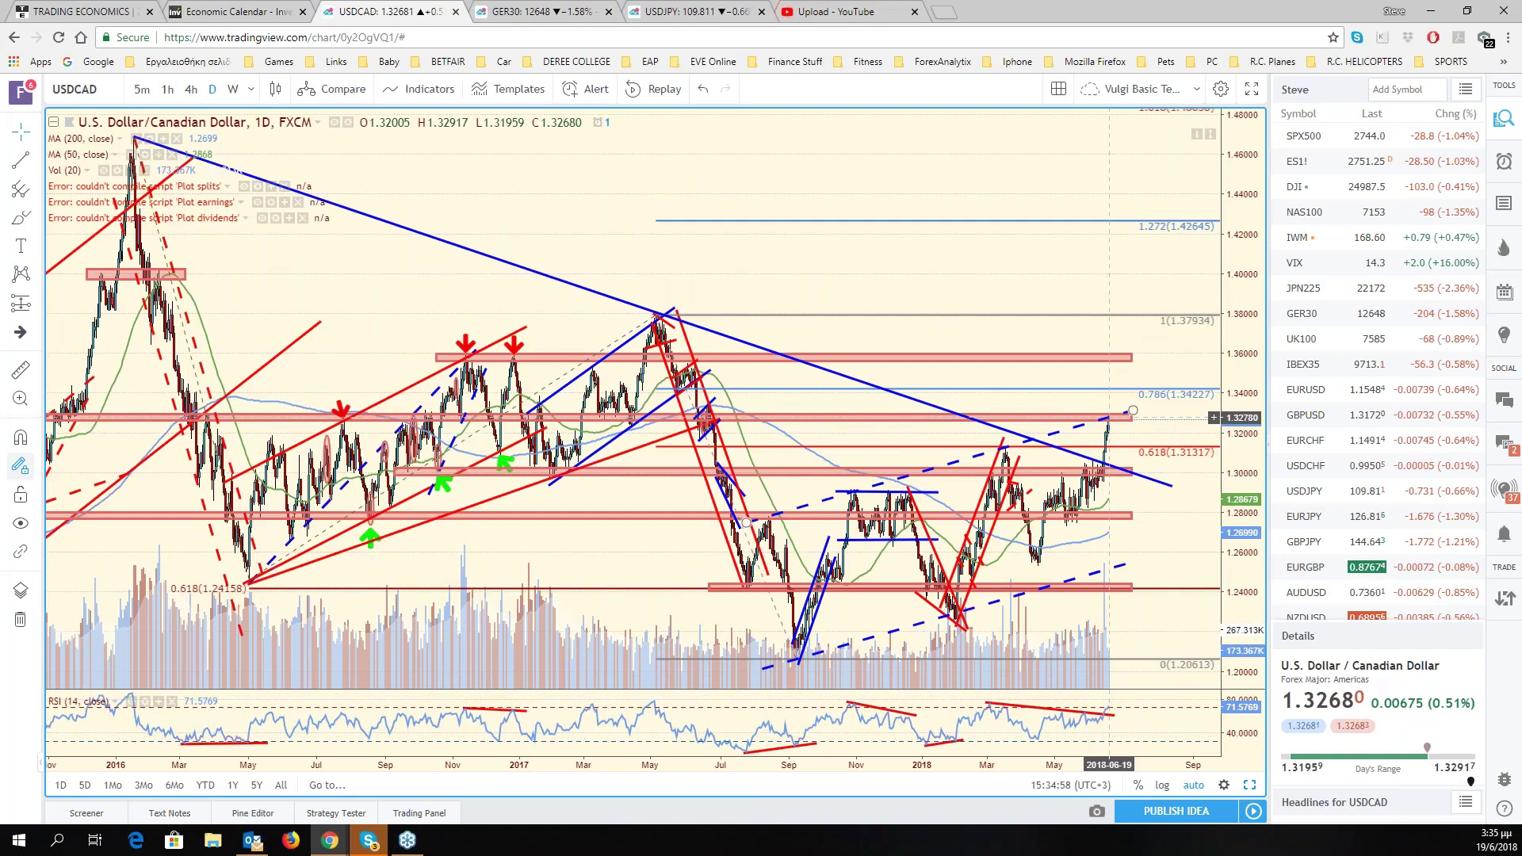
scroll(1108, 417, "up", 2)
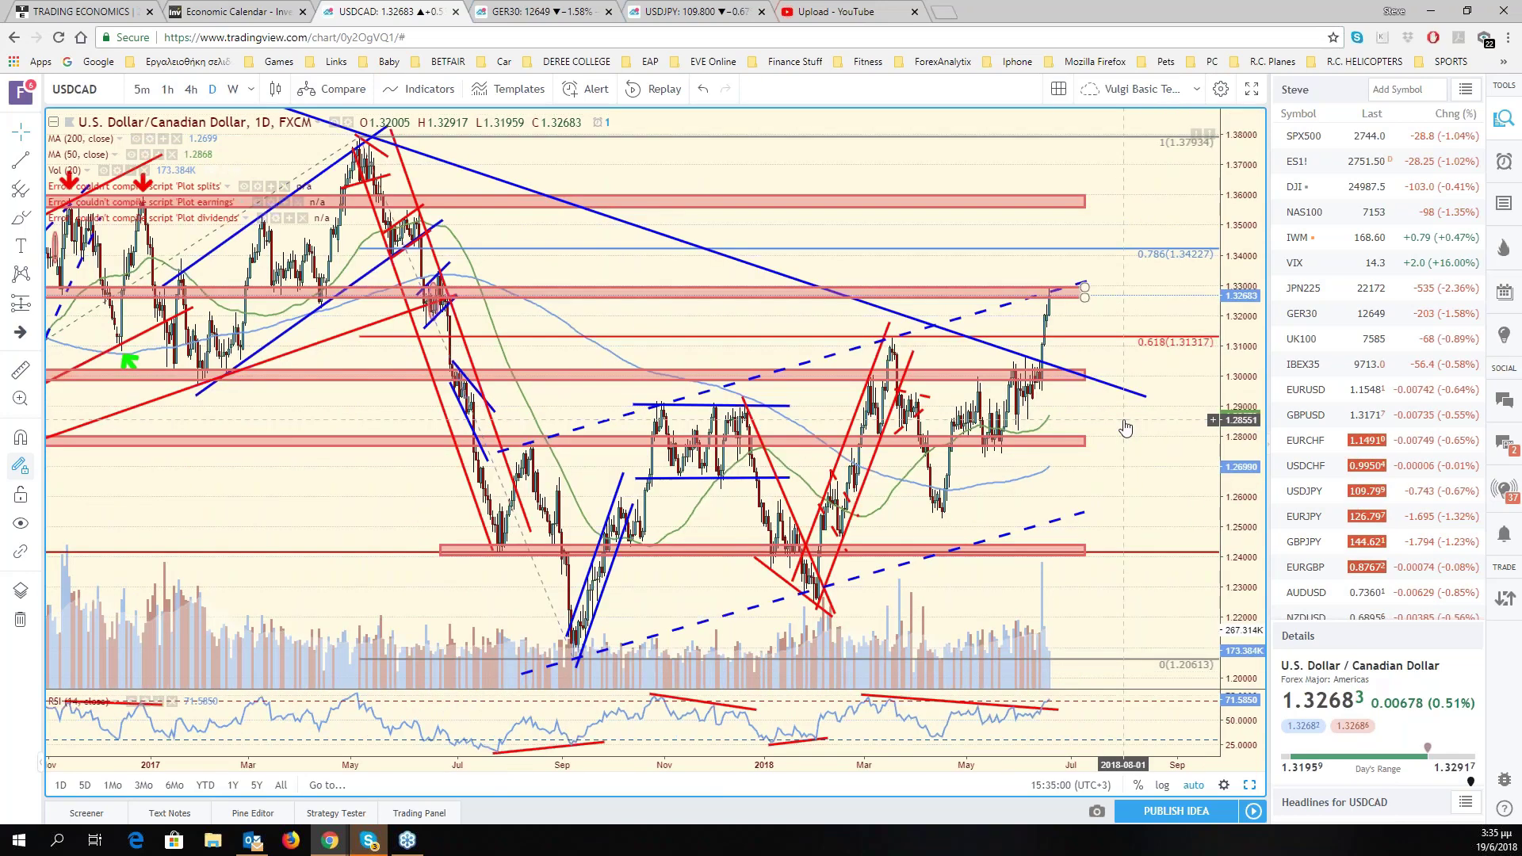
scroll(1126, 429, "up", 2)
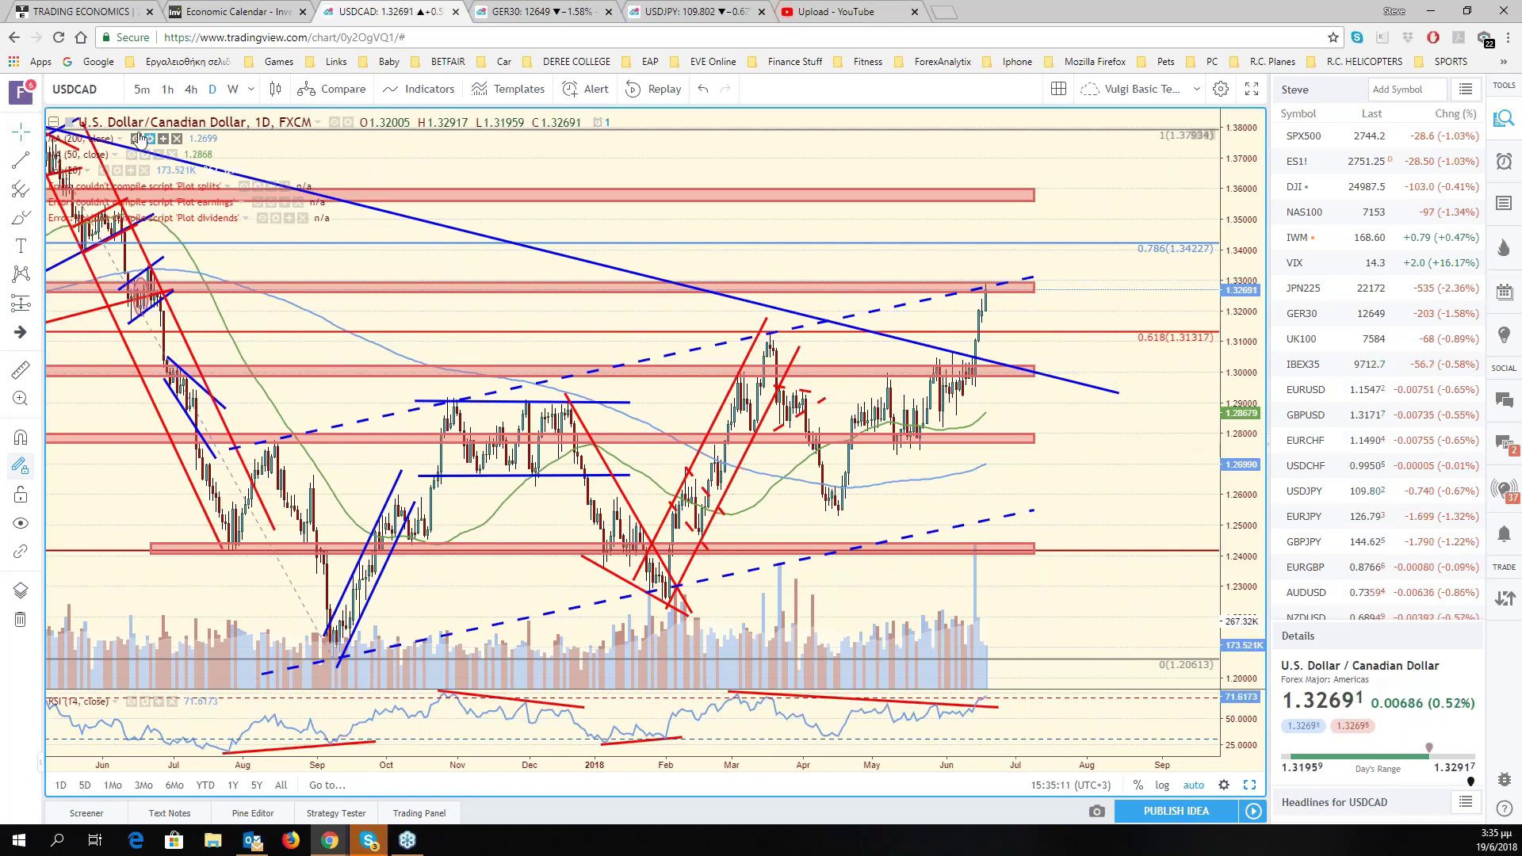
left_click(21, 160)
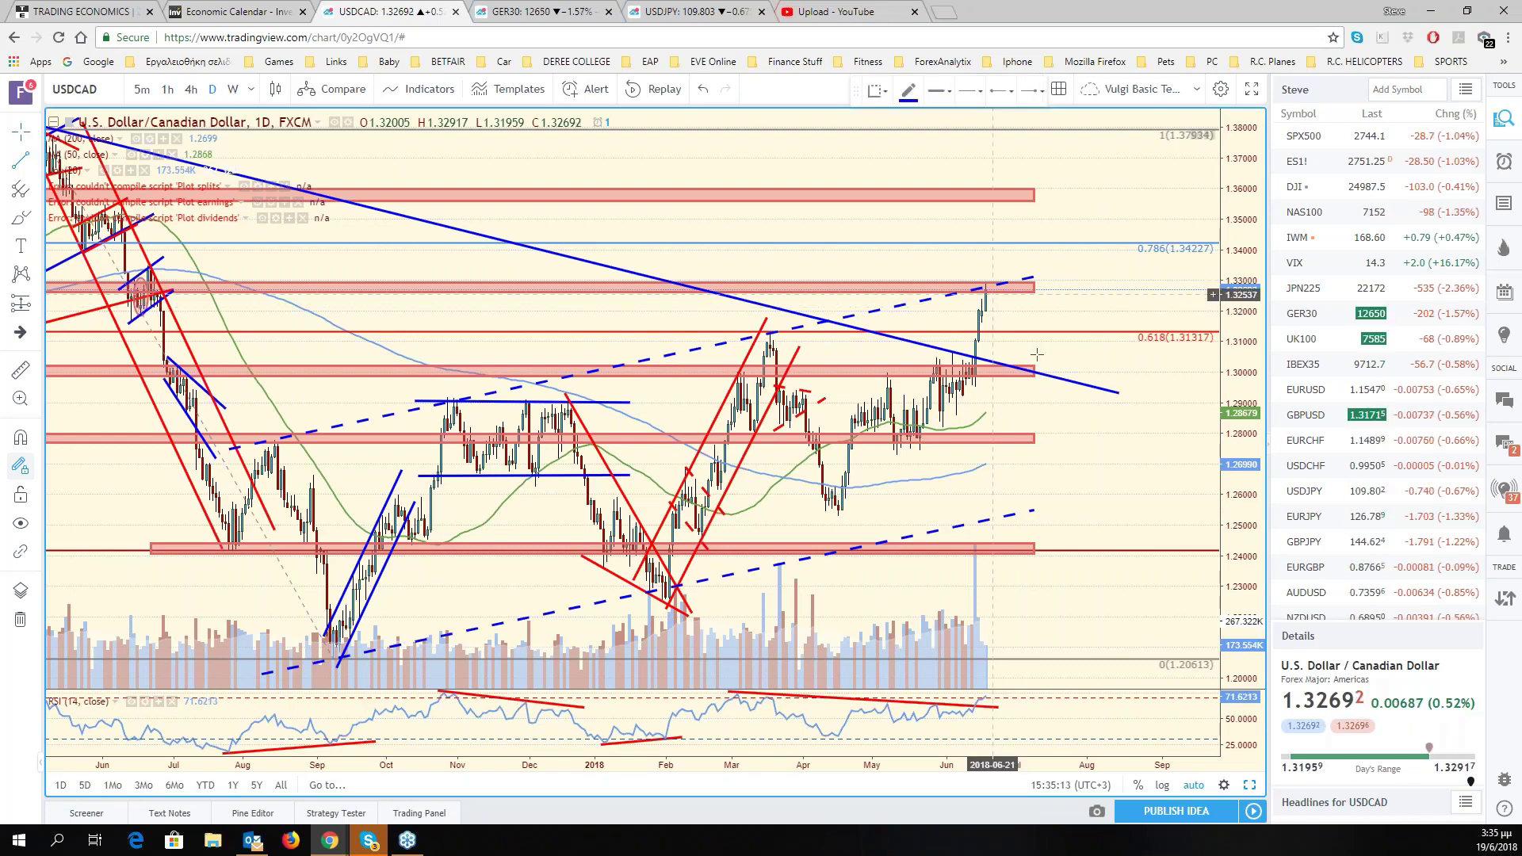
left_click(991, 295)
left_click(1047, 363)
left_click(909, 90)
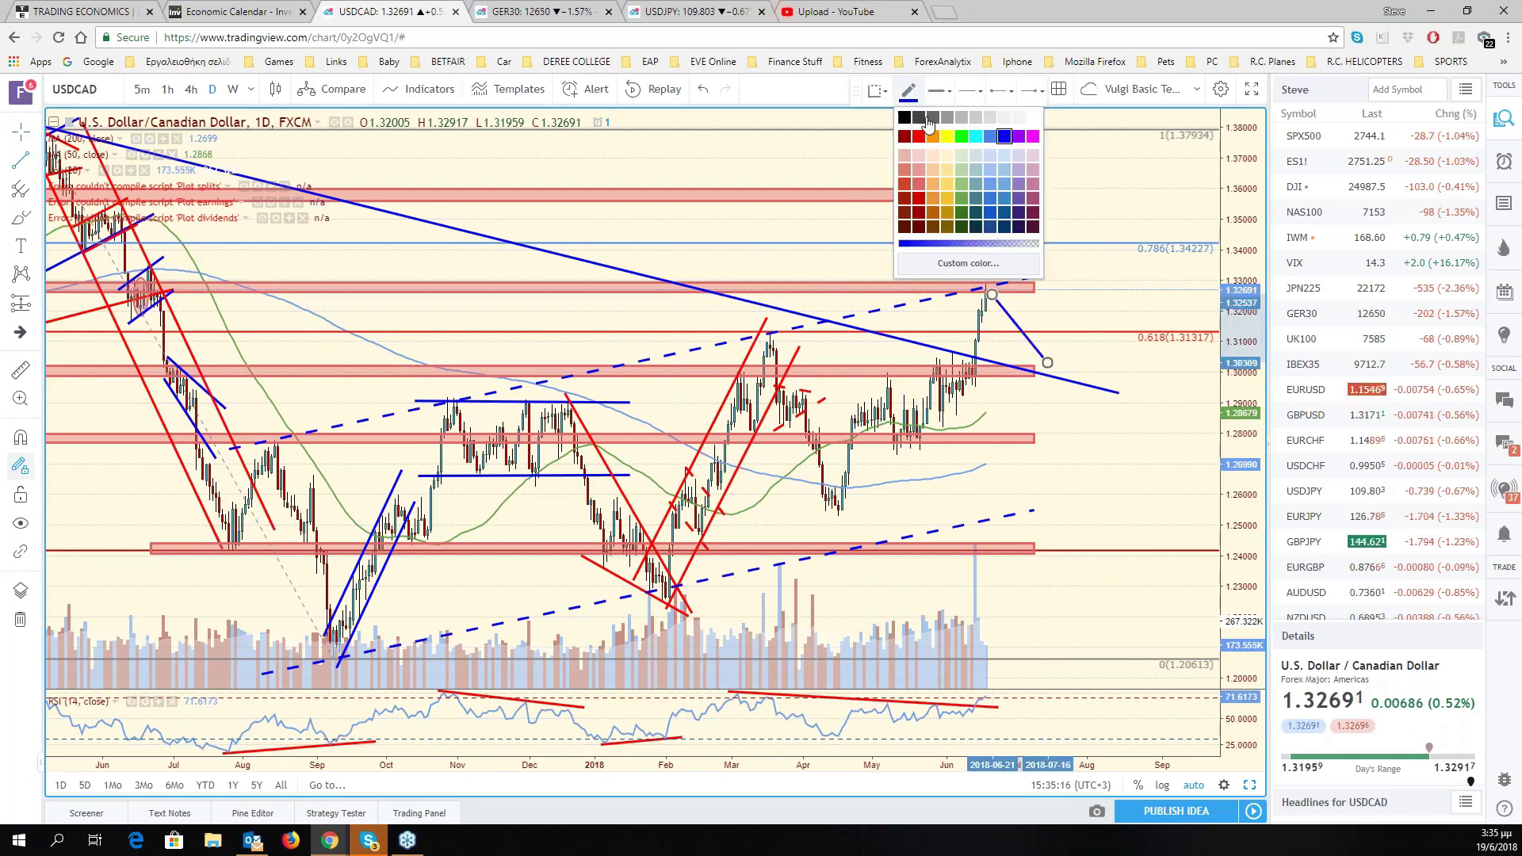
left_click(918, 136)
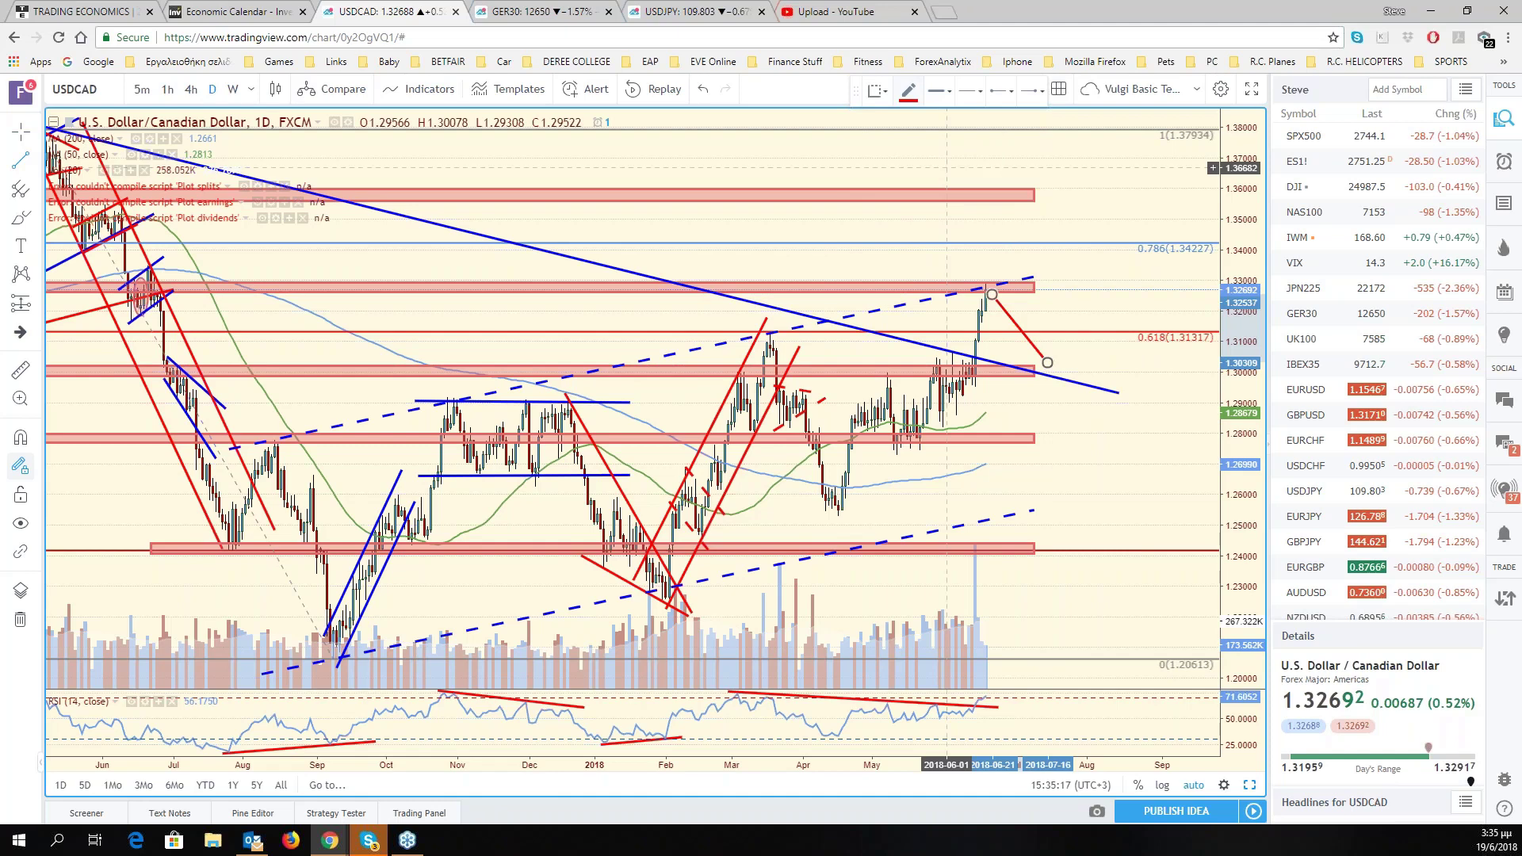
left_click(34, 165)
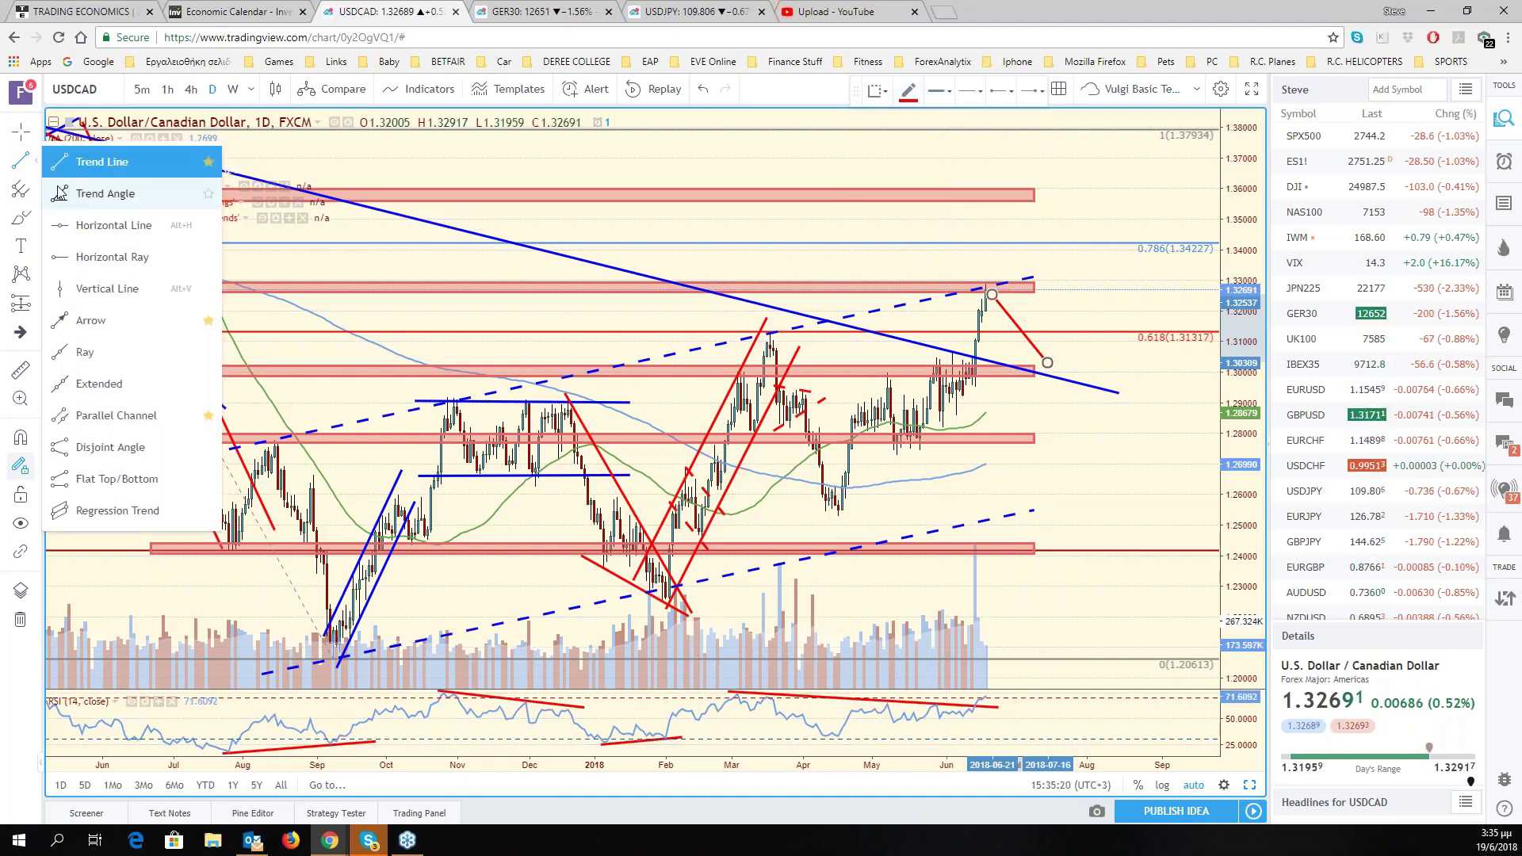
left_click(60, 193)
left_click(1050, 362)
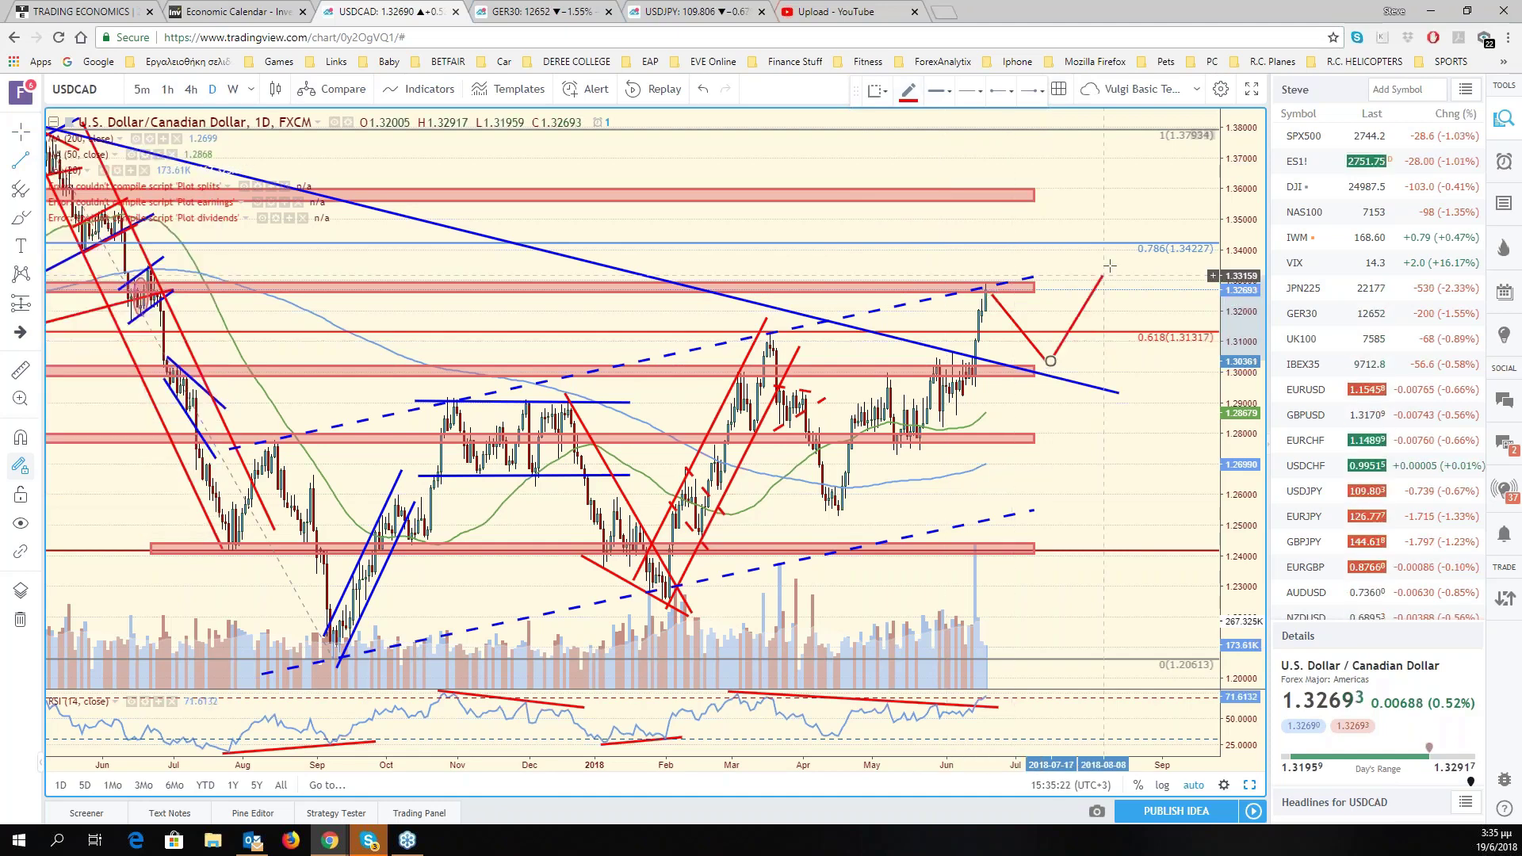
left_click(1136, 224)
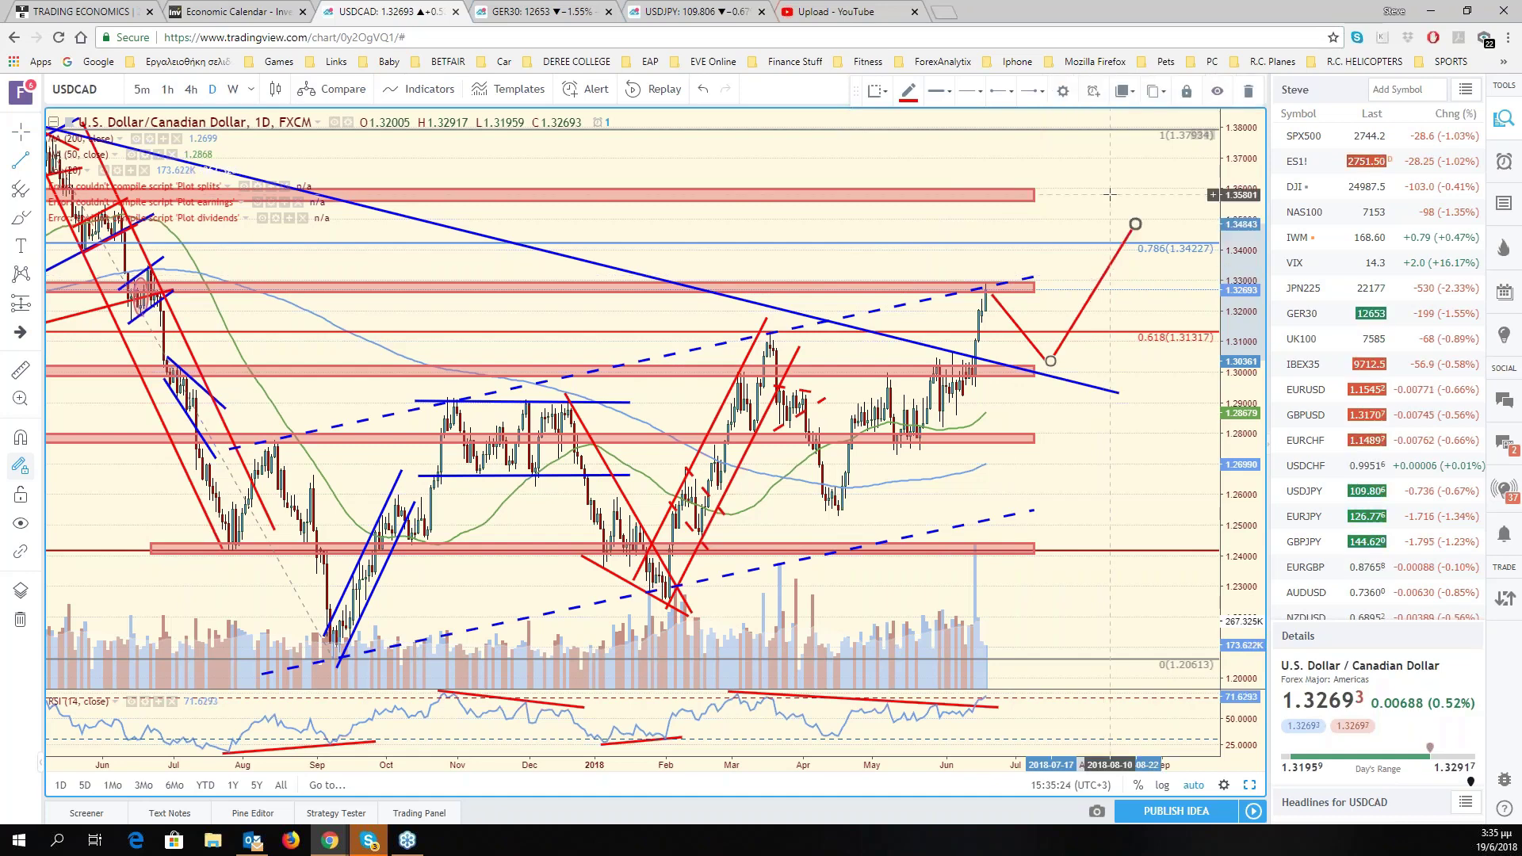
scroll(1038, 367, "down", 3)
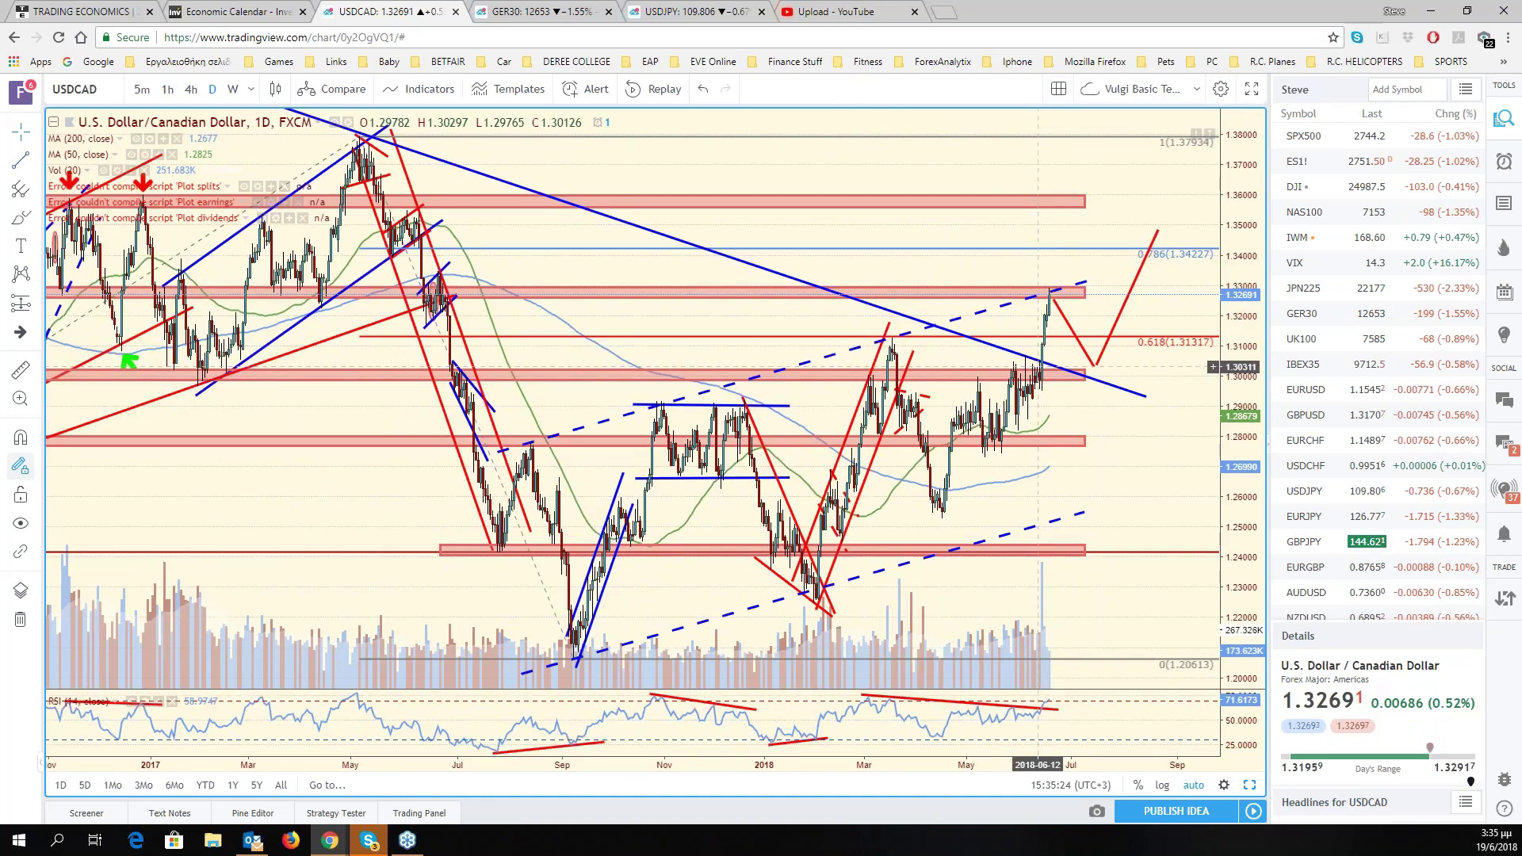
scroll(1134, 394, "down", 1)
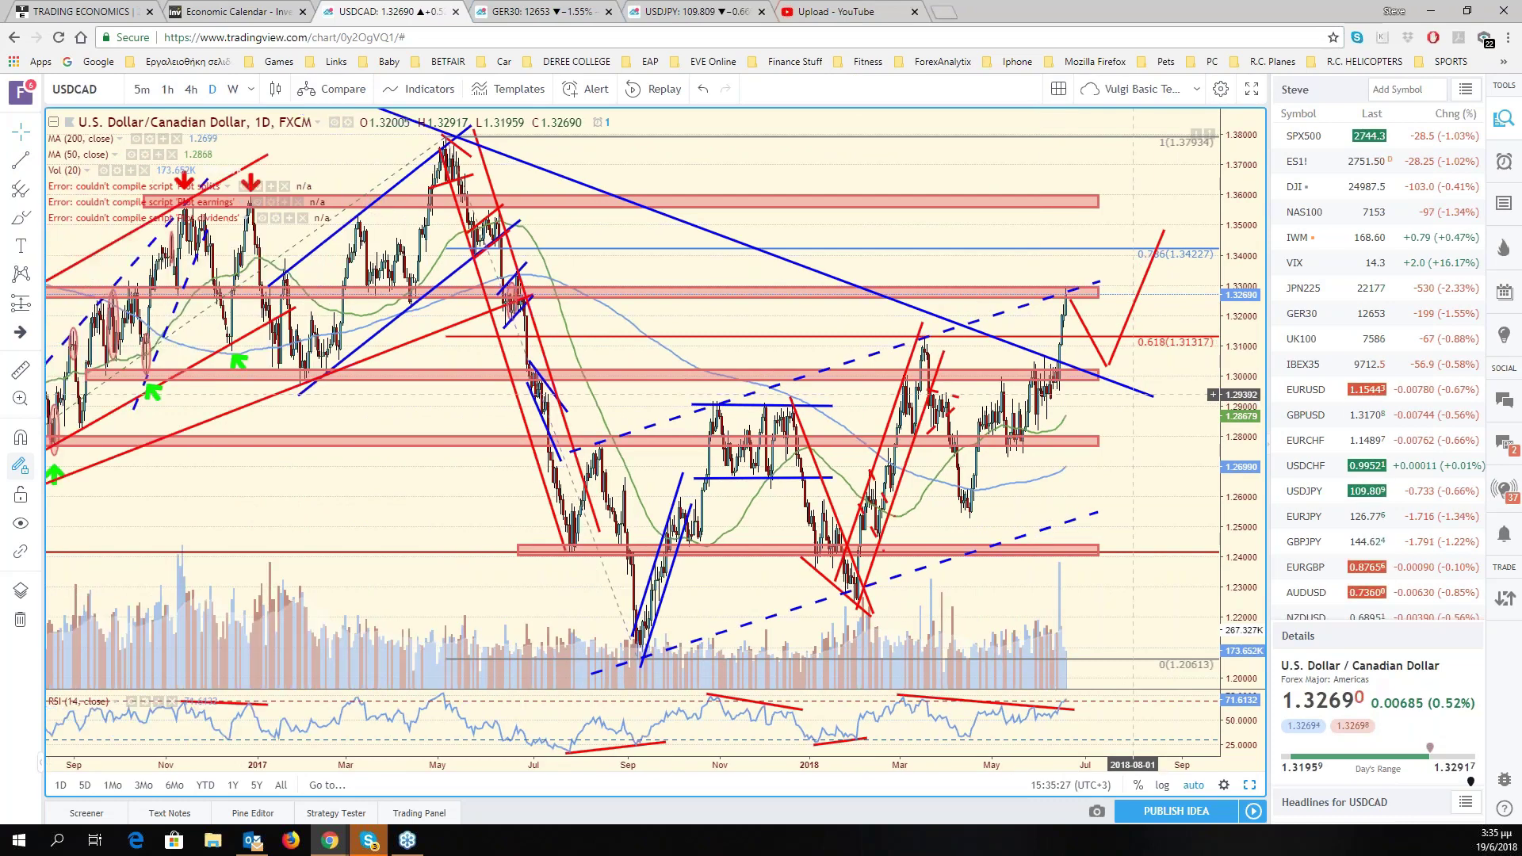
Load the USDMXN daily chart and adjust its zoom to show the channel and Fibonacci levels.
left_click(99, 95)
type("USDMXN")
key("Return")
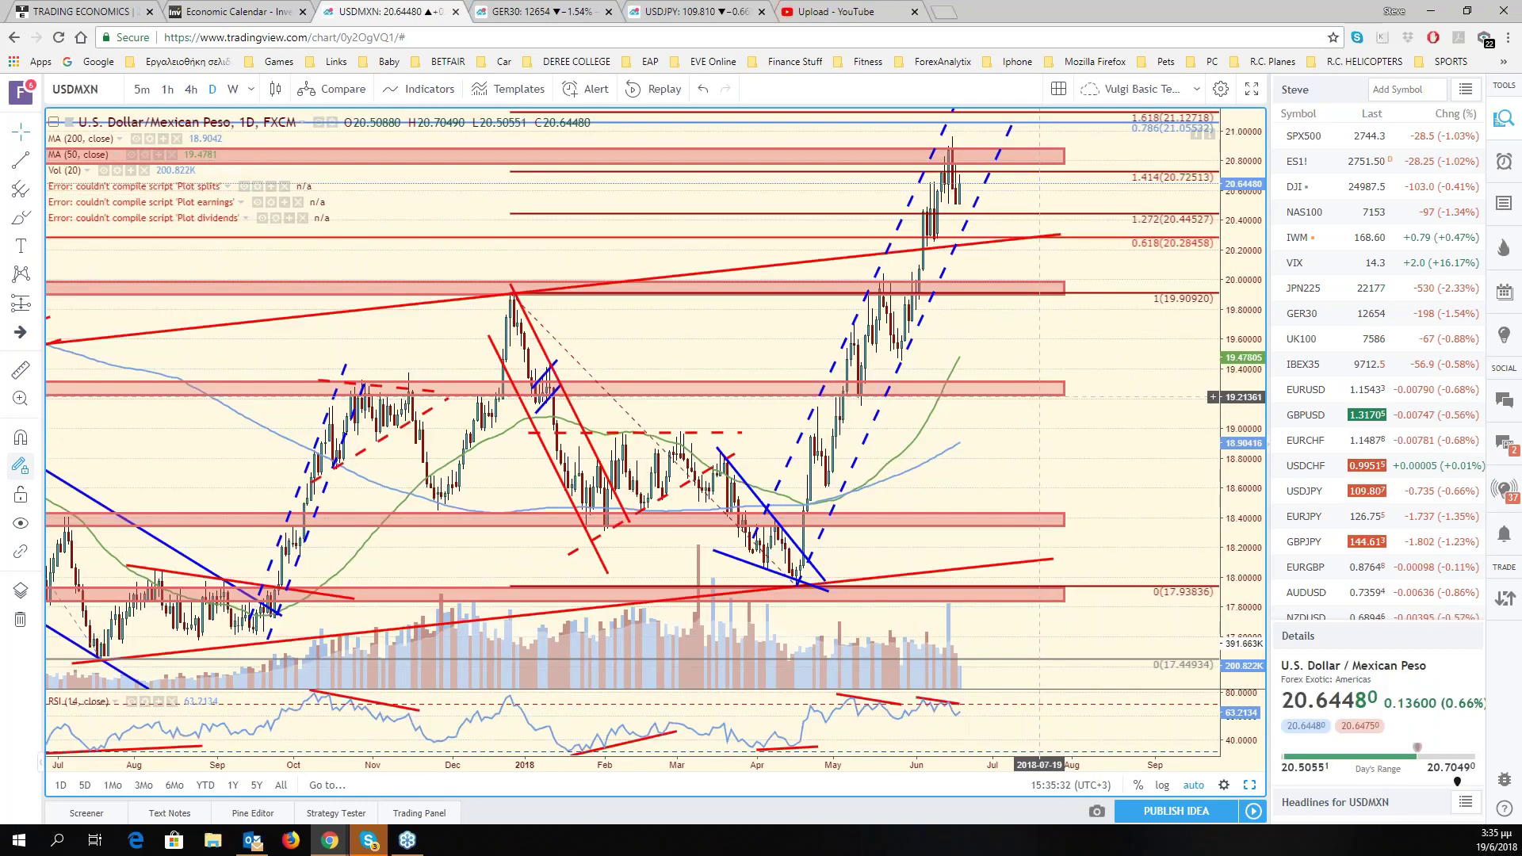
scroll(1039, 397, "up", 1)
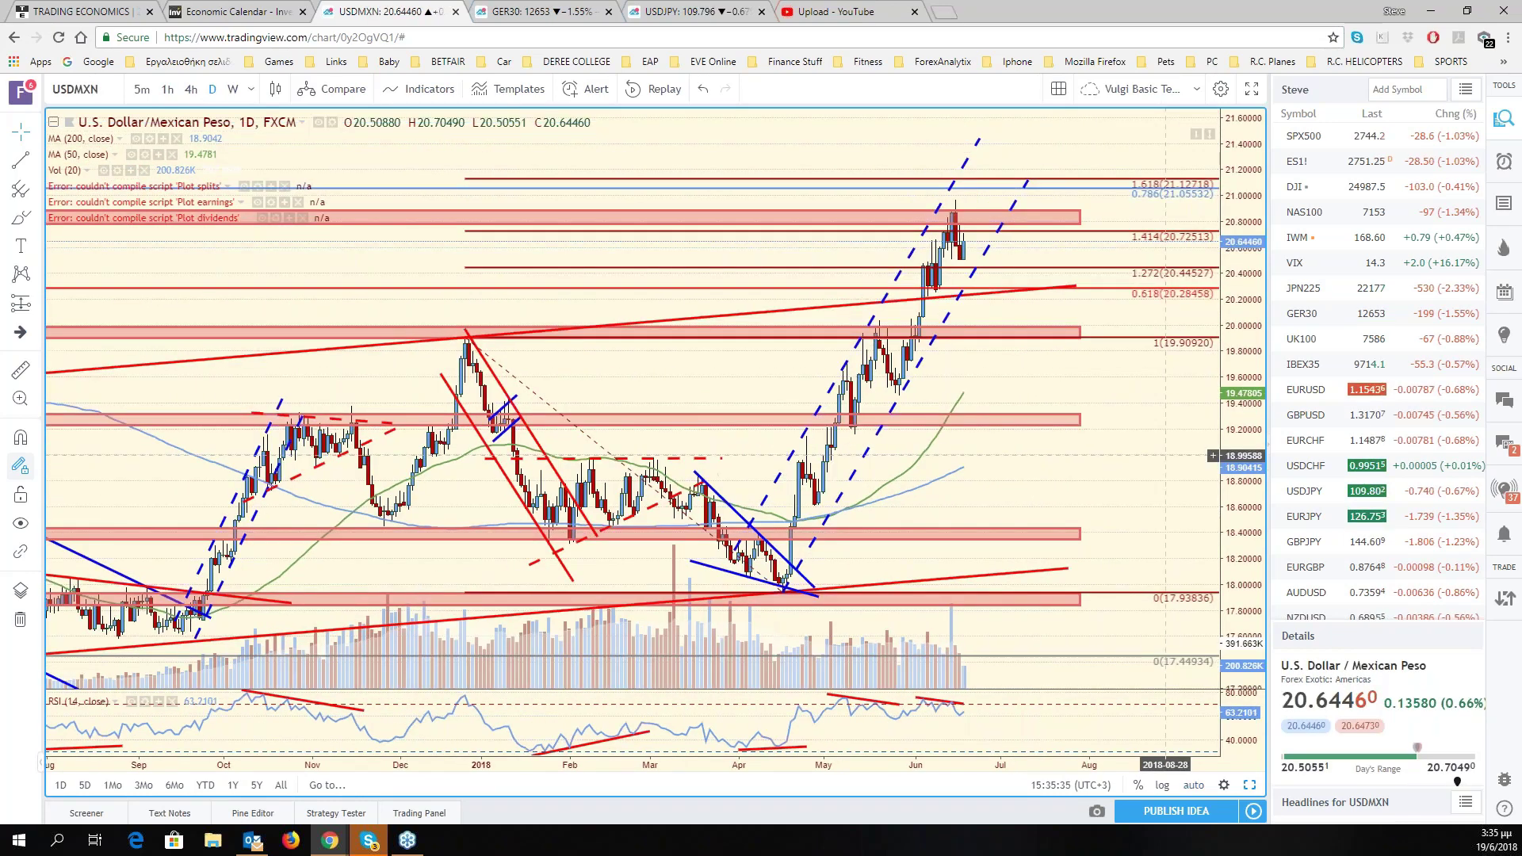
scroll(977, 354, "down", 3)
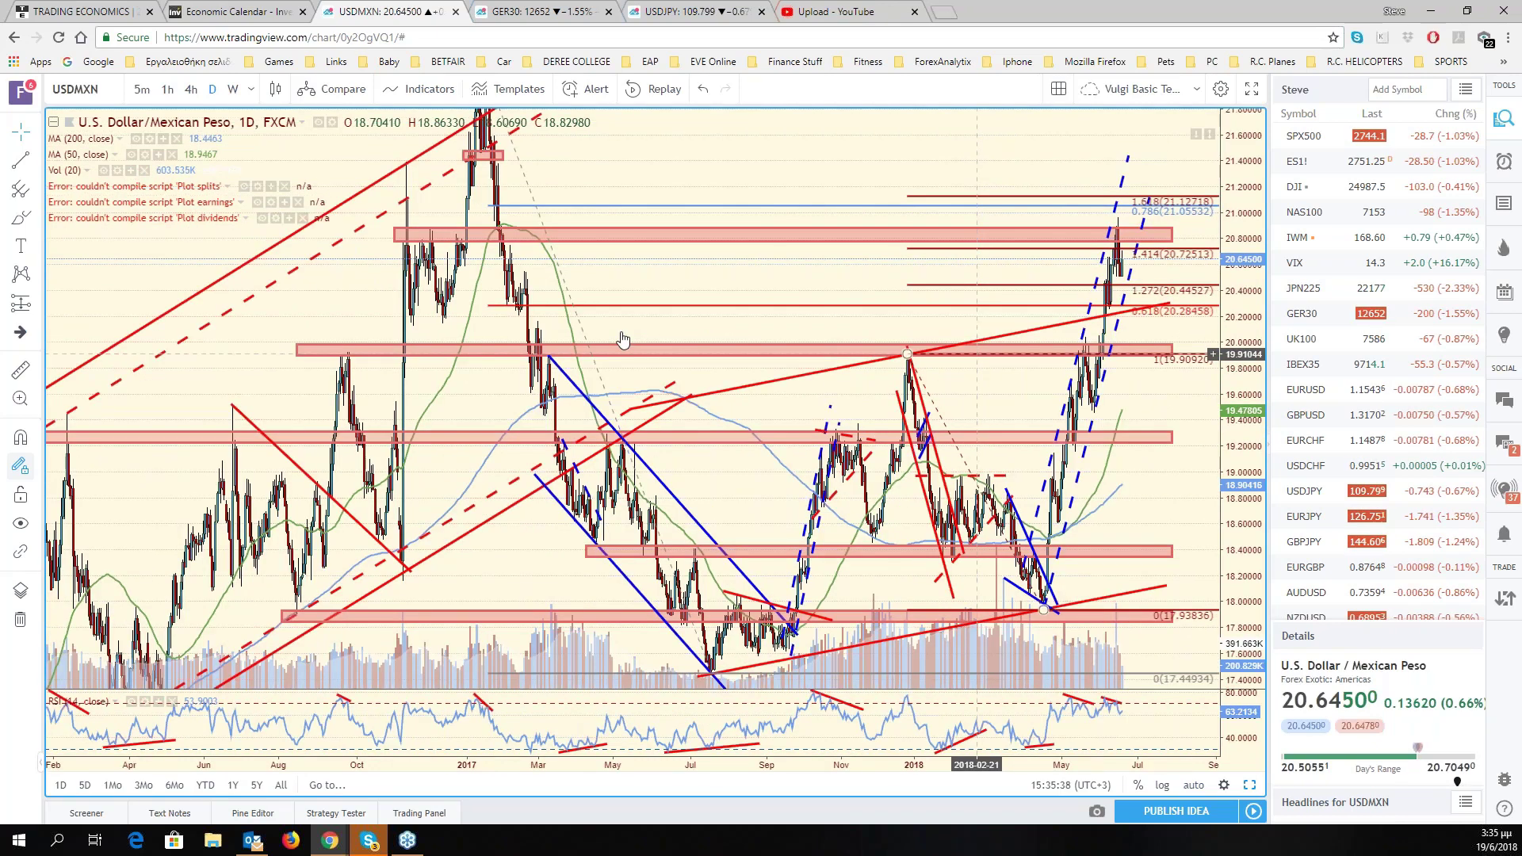
scroll(623, 341, "up", 3)
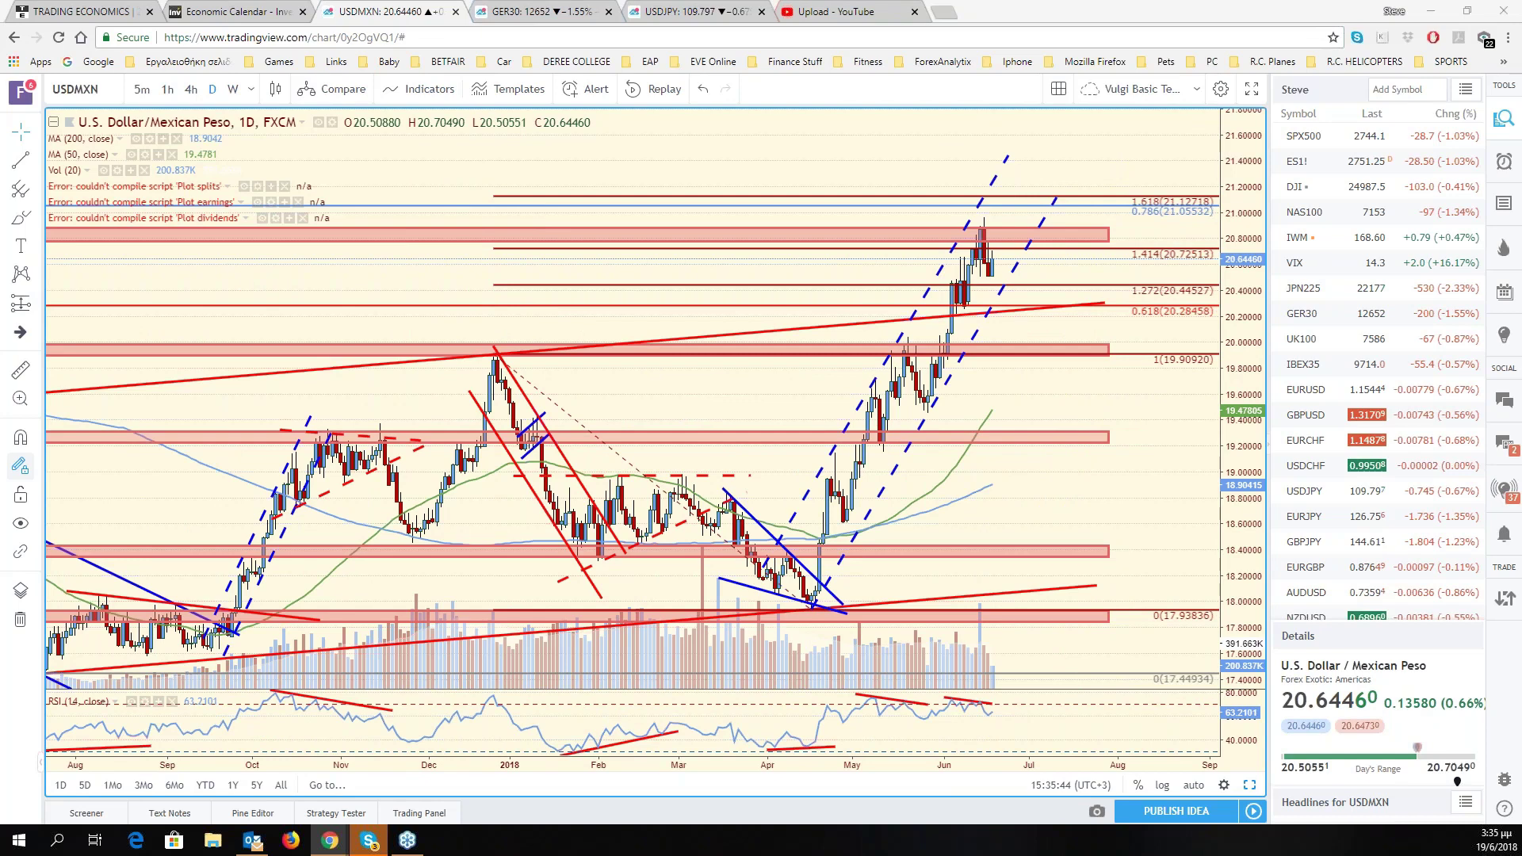
Circle the USD/MXN top, RSI peaks, 20.0 zone and 0.618 level in orange, then erase them.
left_click_drag(983, 215, 975, 238)
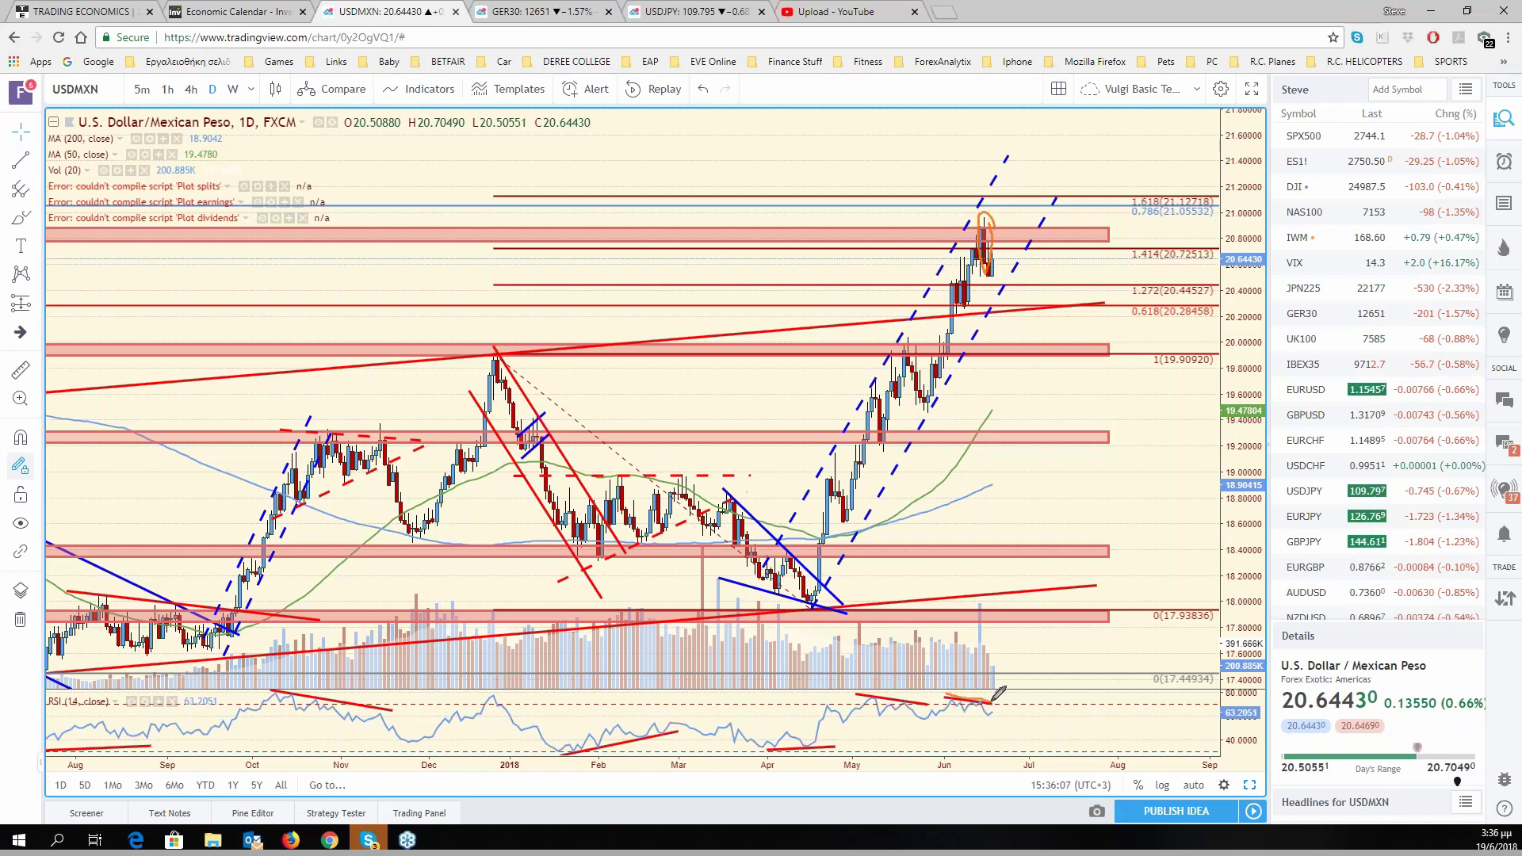
left_click_drag(987, 699, 983, 696)
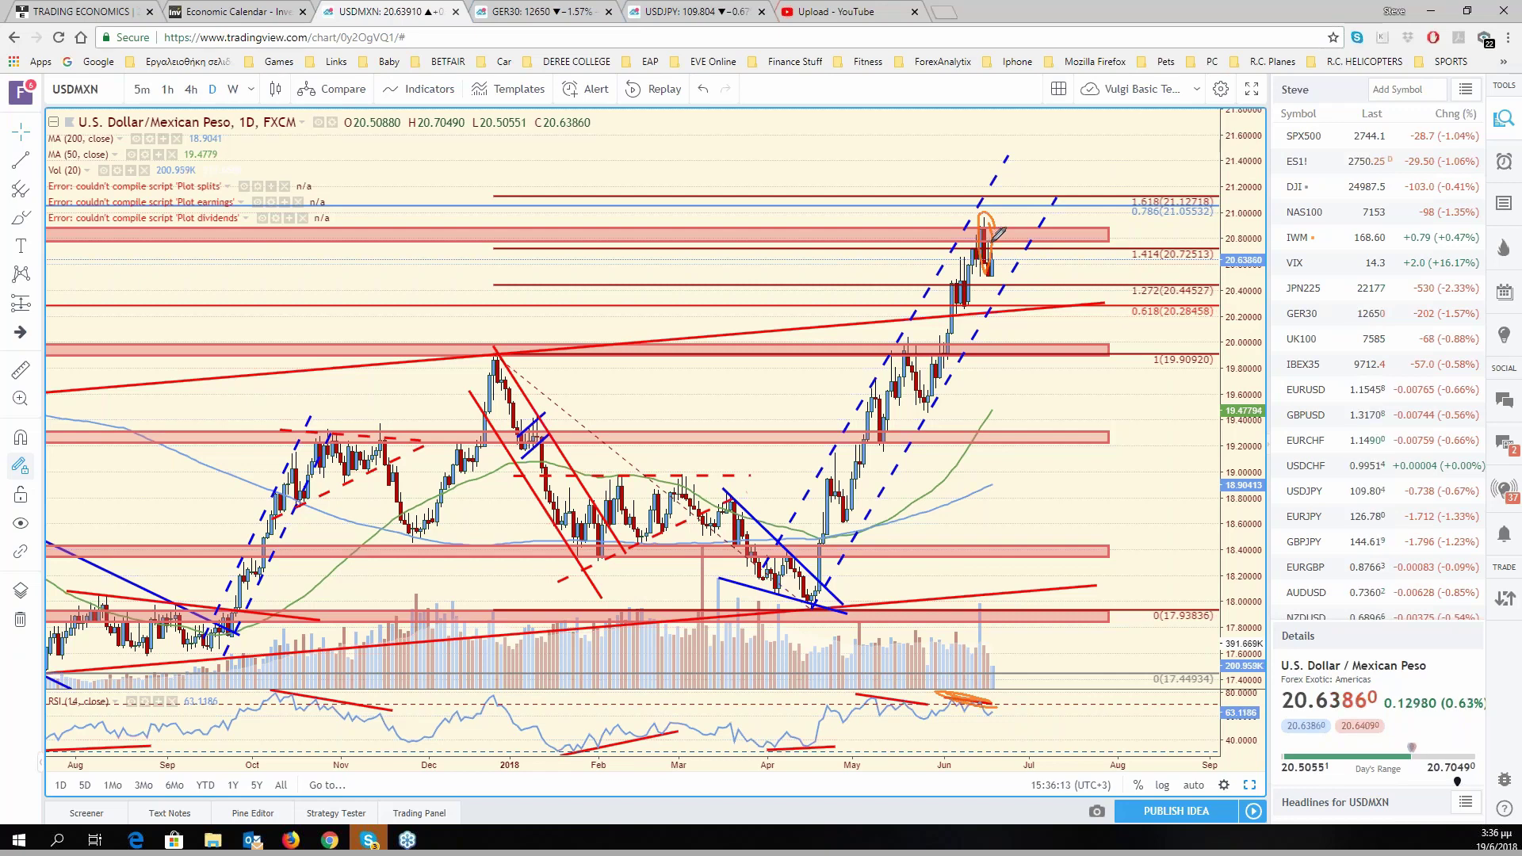
left_click_drag(1008, 346, 1110, 345)
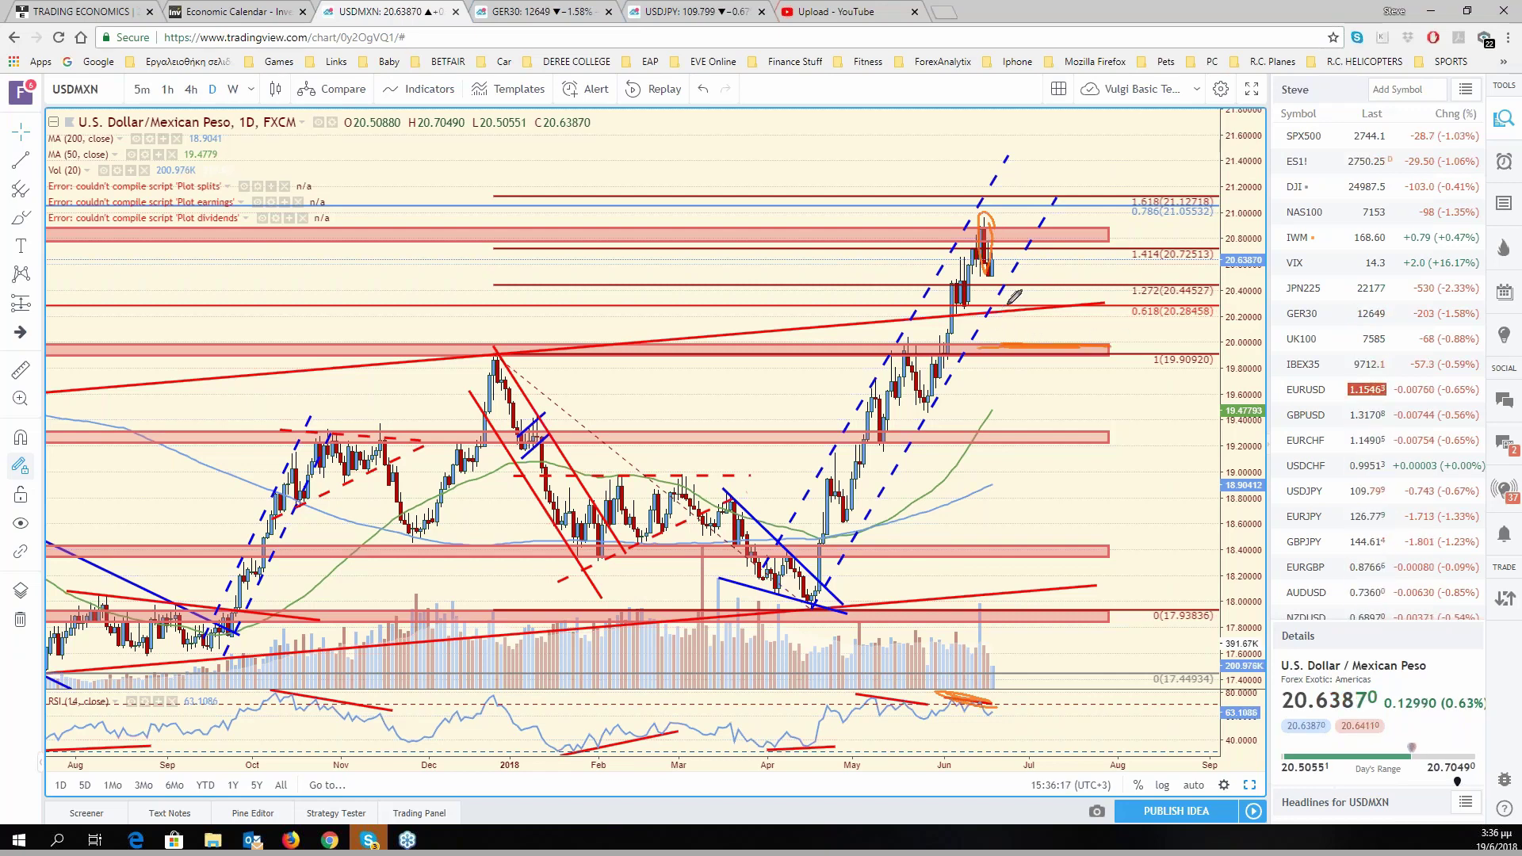
left_click_drag(1008, 309, 1048, 305)
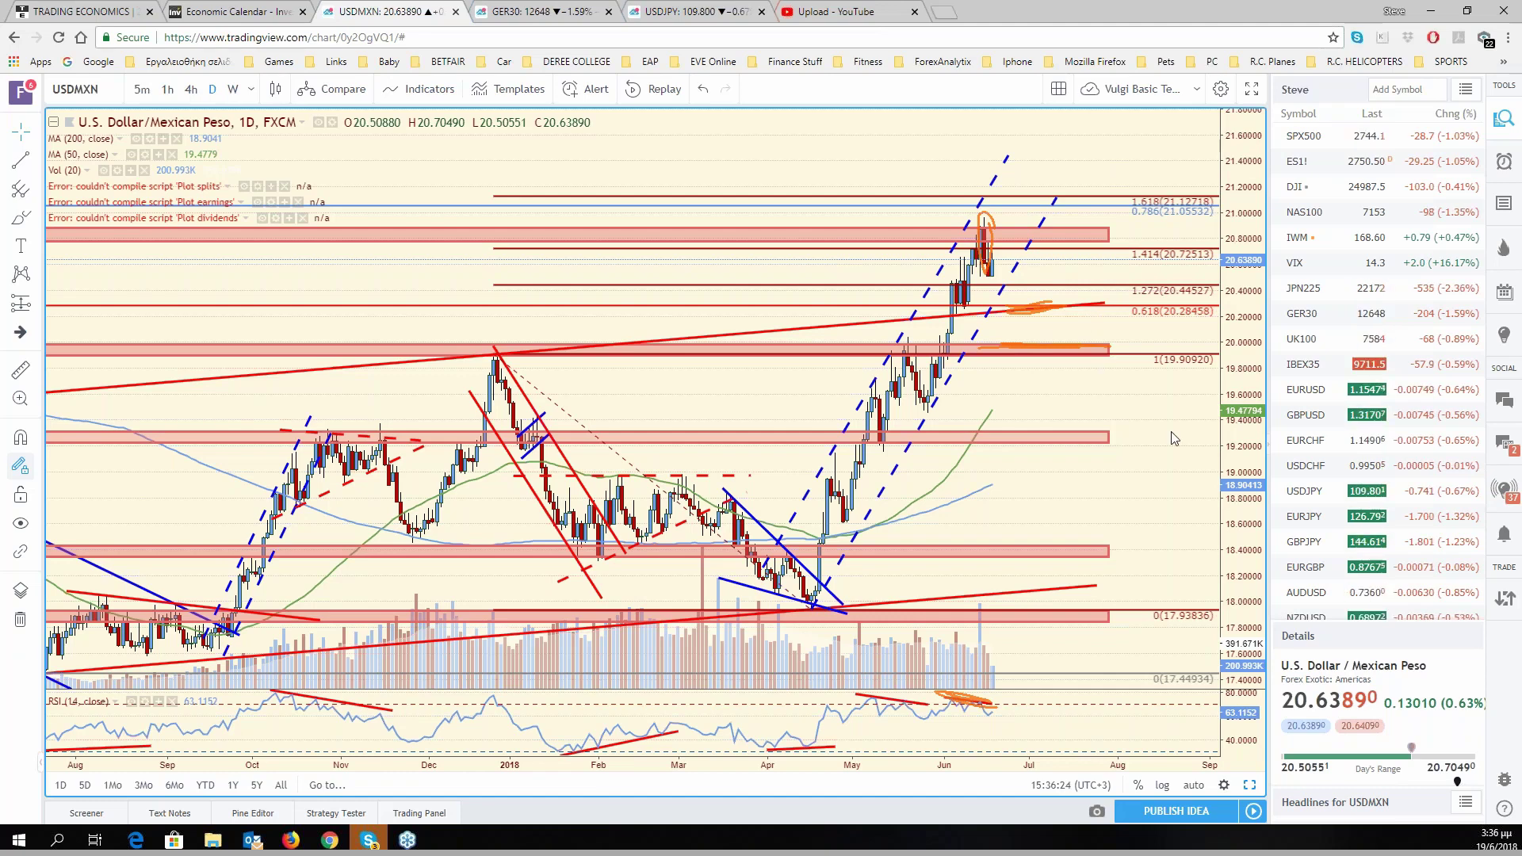
key("Escape")
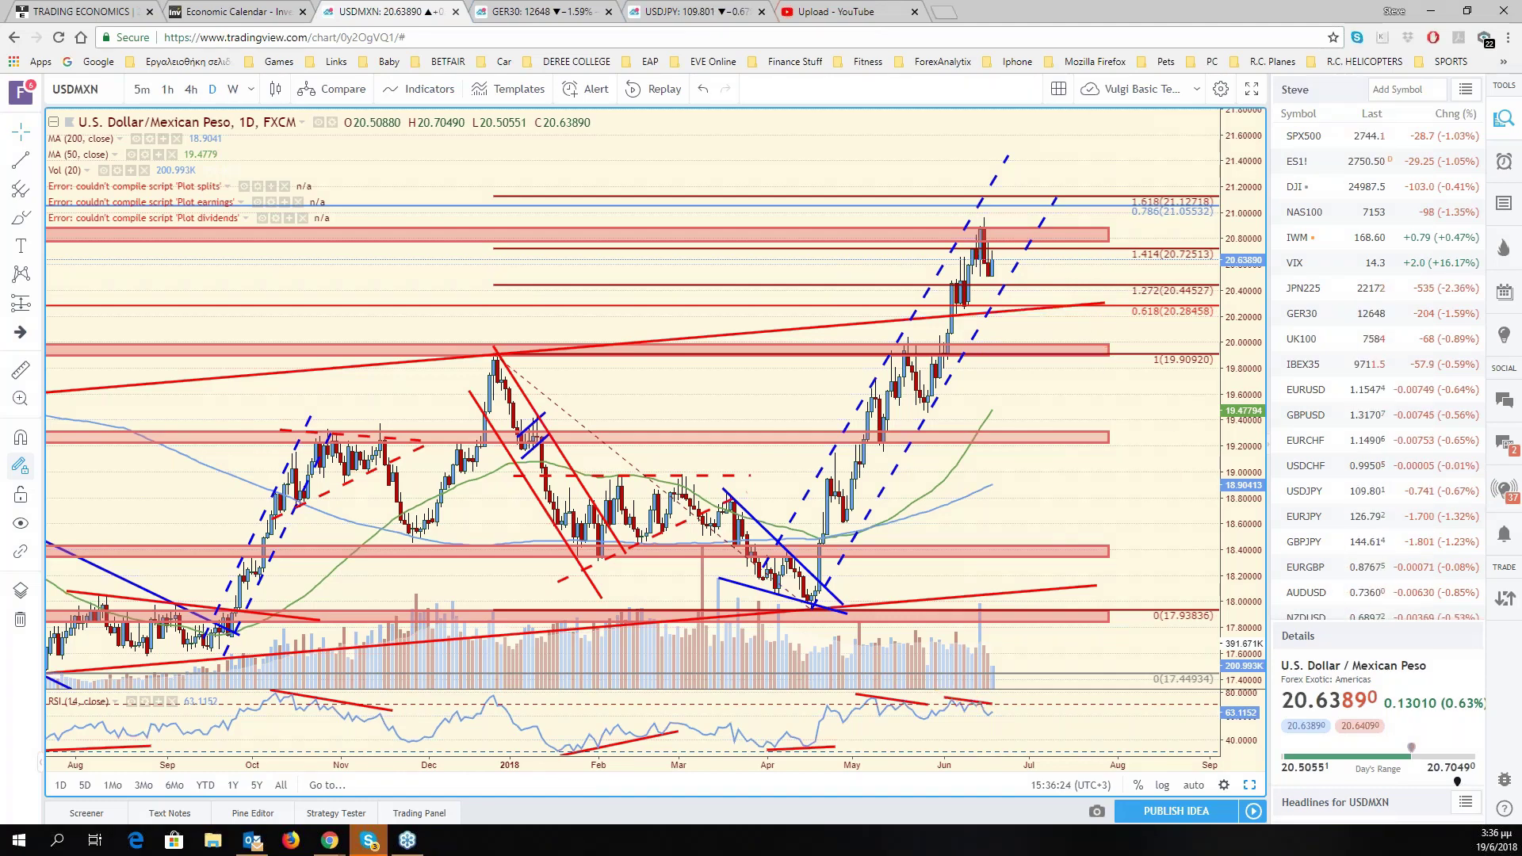
scroll(1130, 475, "up", 2)
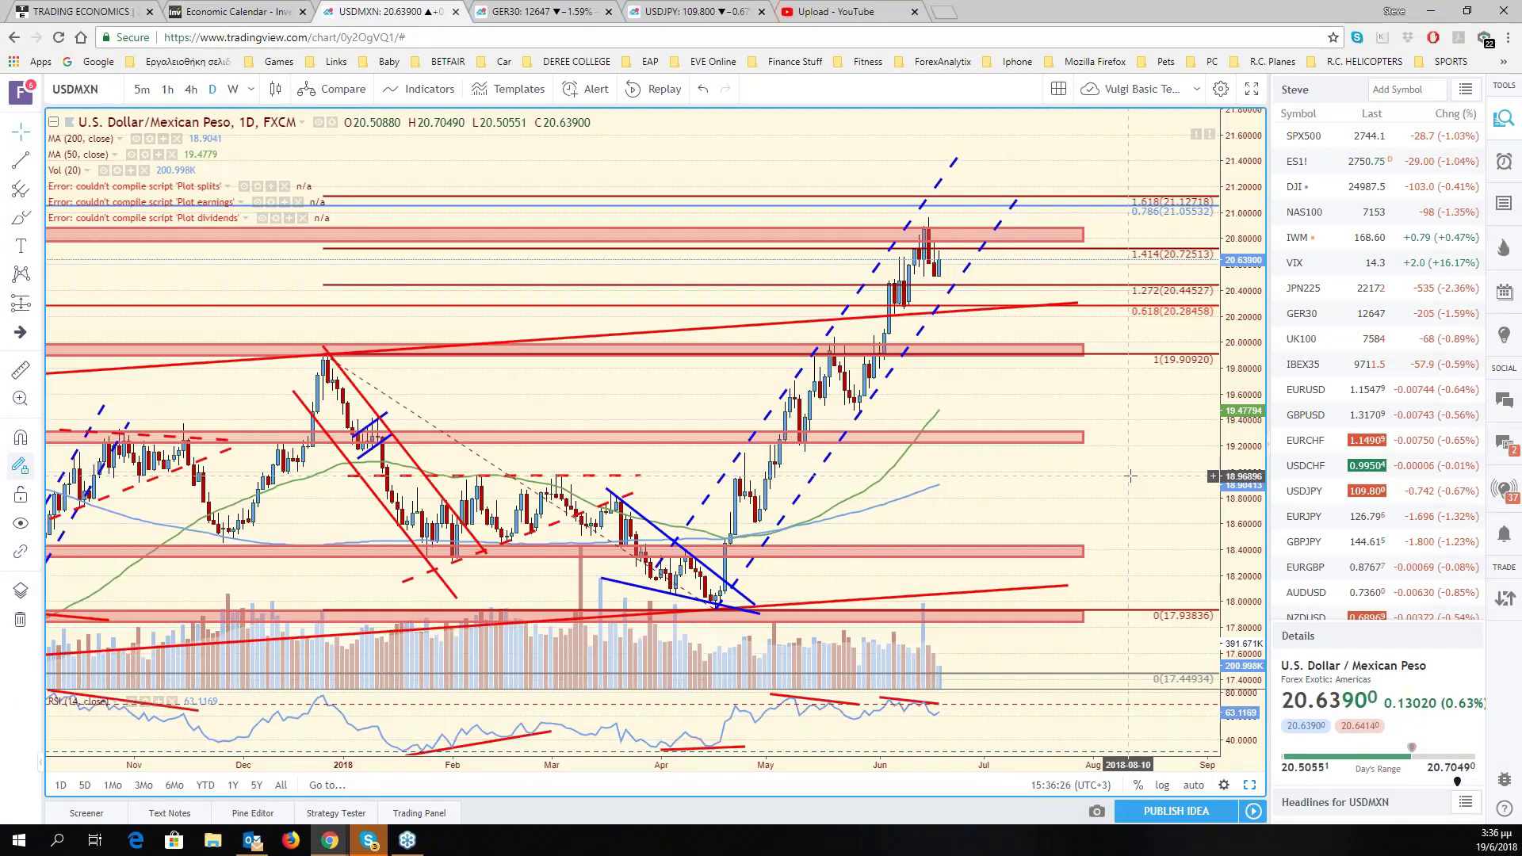
left_click_drag(1130, 476, 1374, 468)
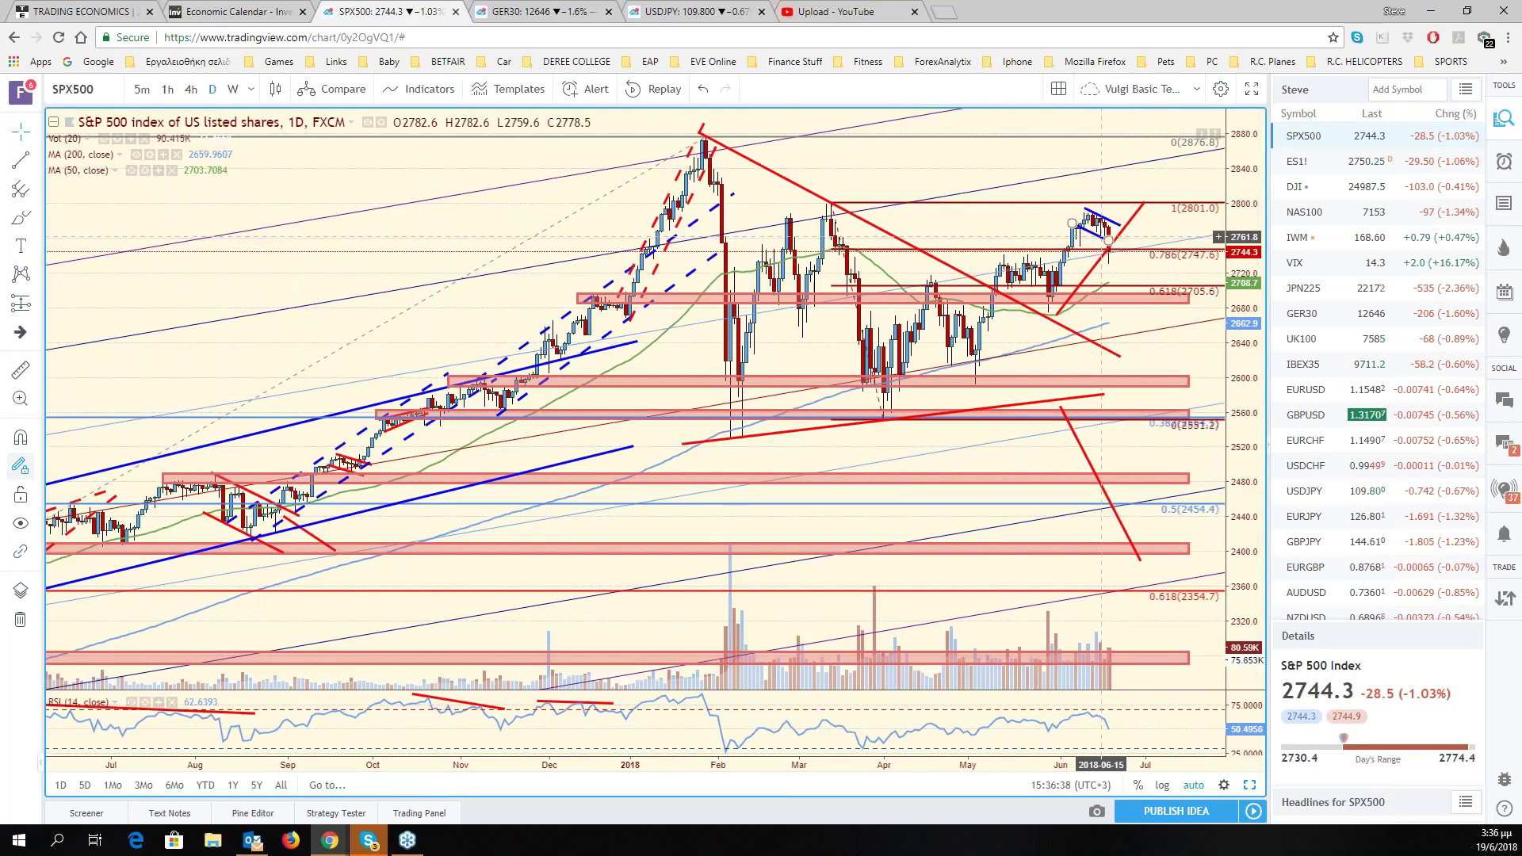
Delete the blue flag trendline near the S&P 500 high and remove JPN225 from the watchlist.
left_click(1109, 223)
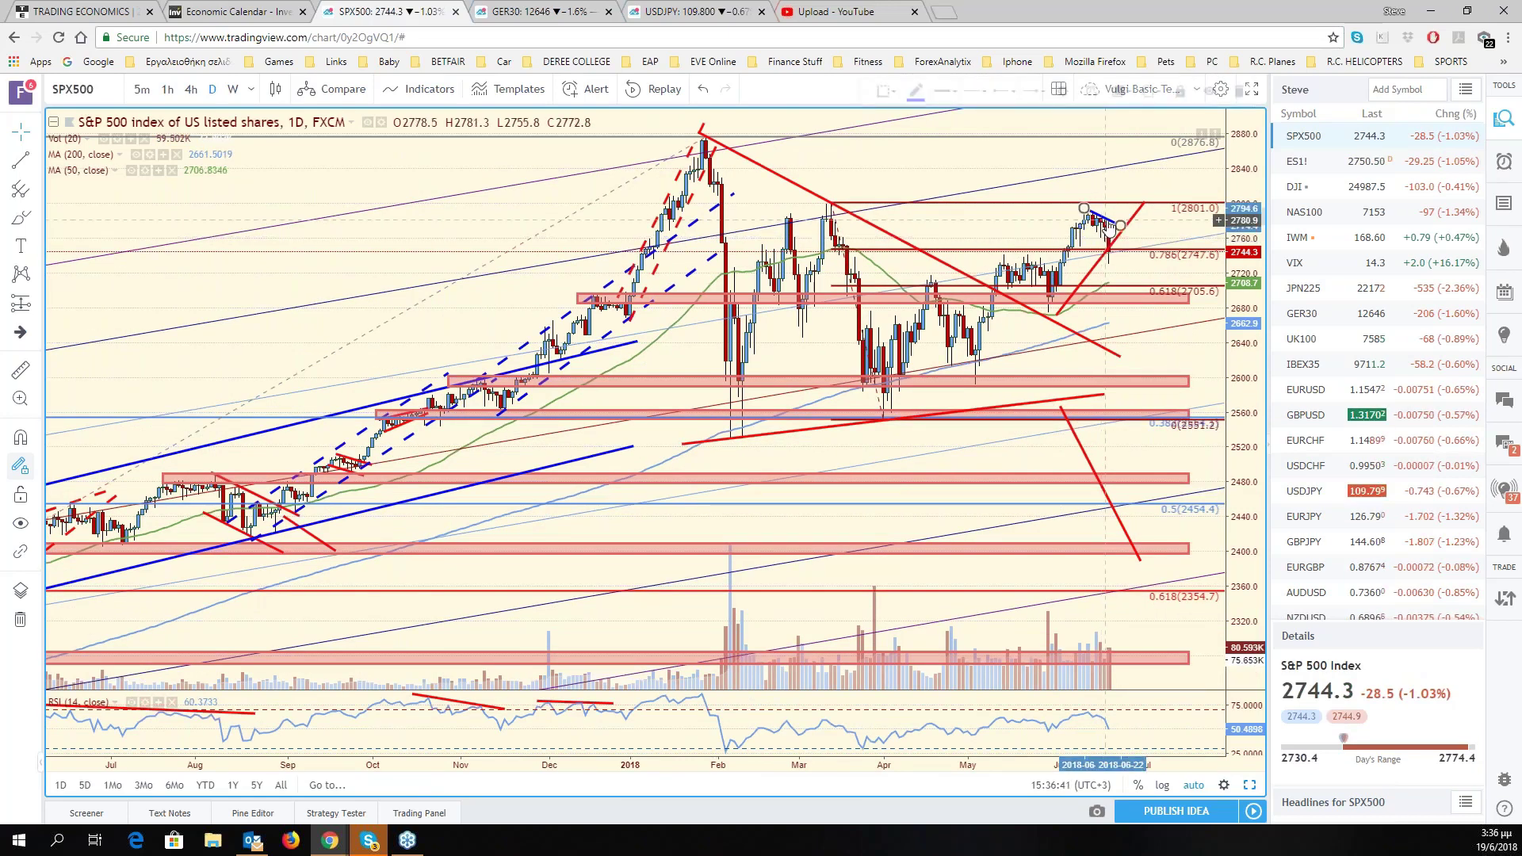
key("Delete")
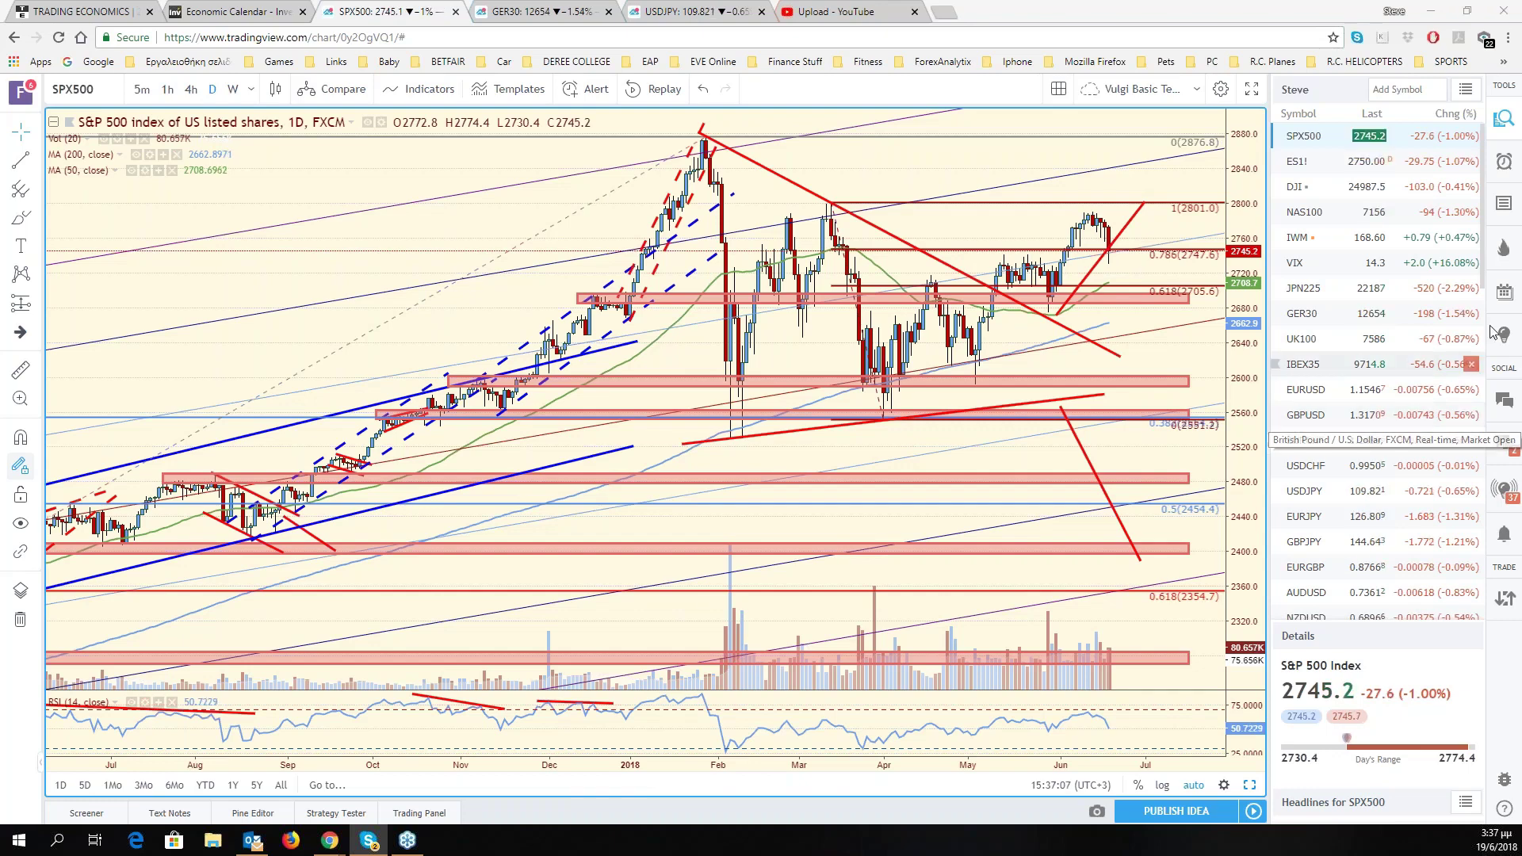
left_click(1471, 288)
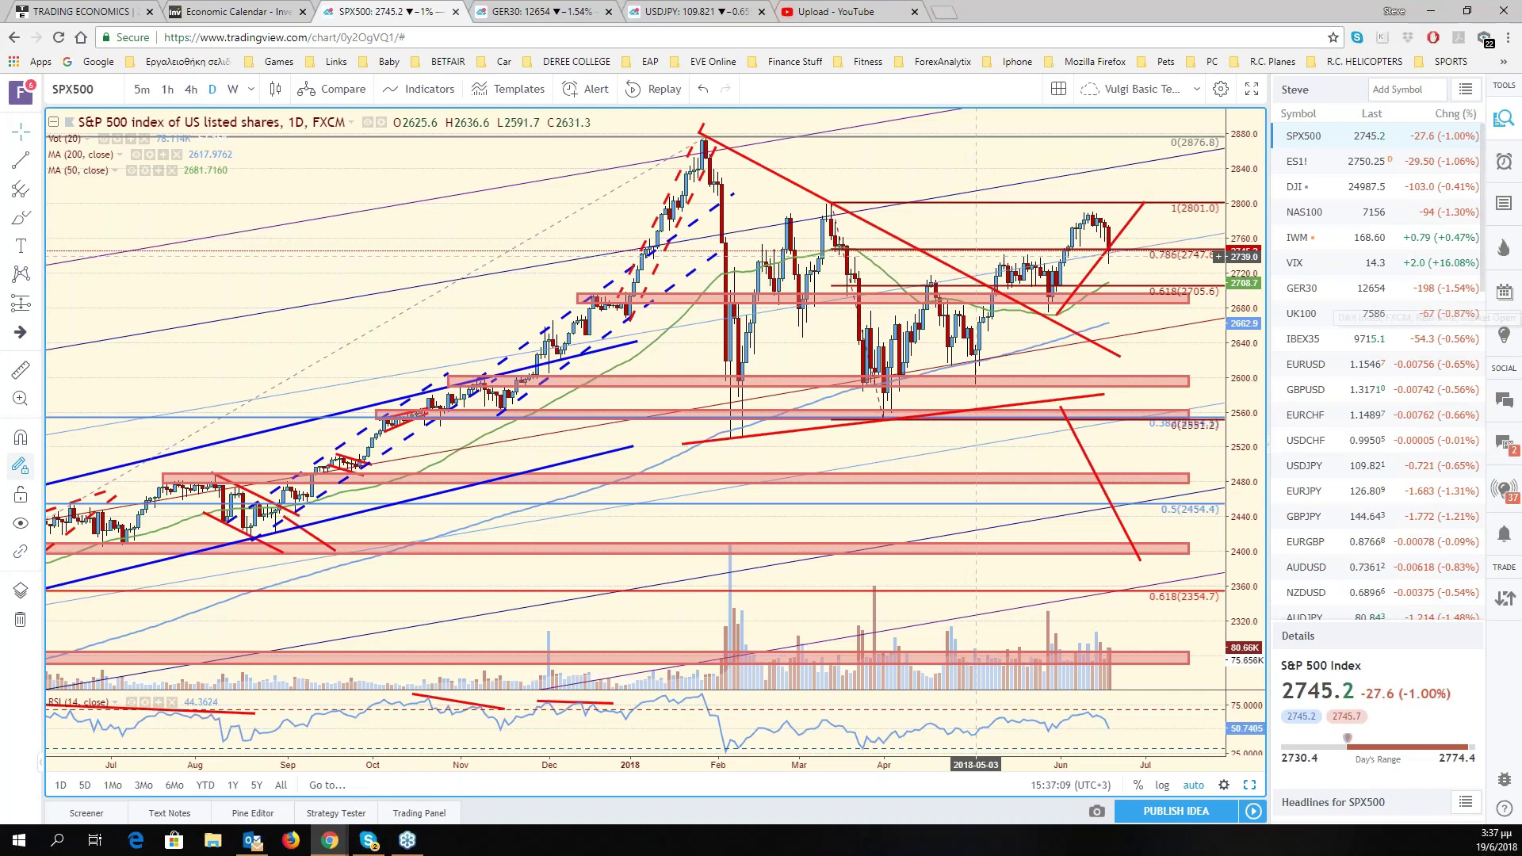
type("JPN2")
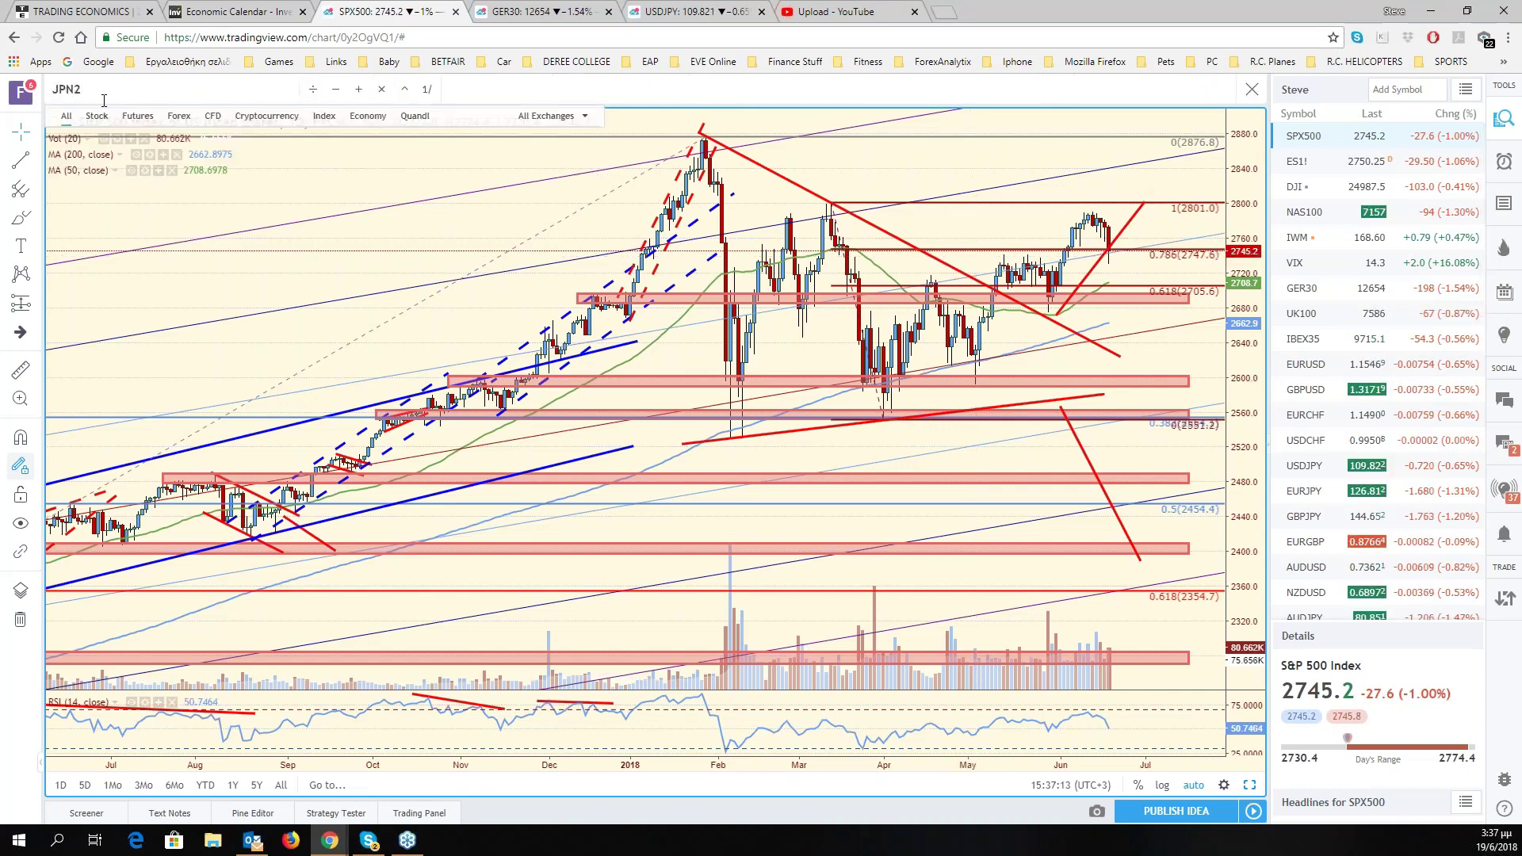
key("BackSpace")
key("BackSpace")
key("BackSpace")
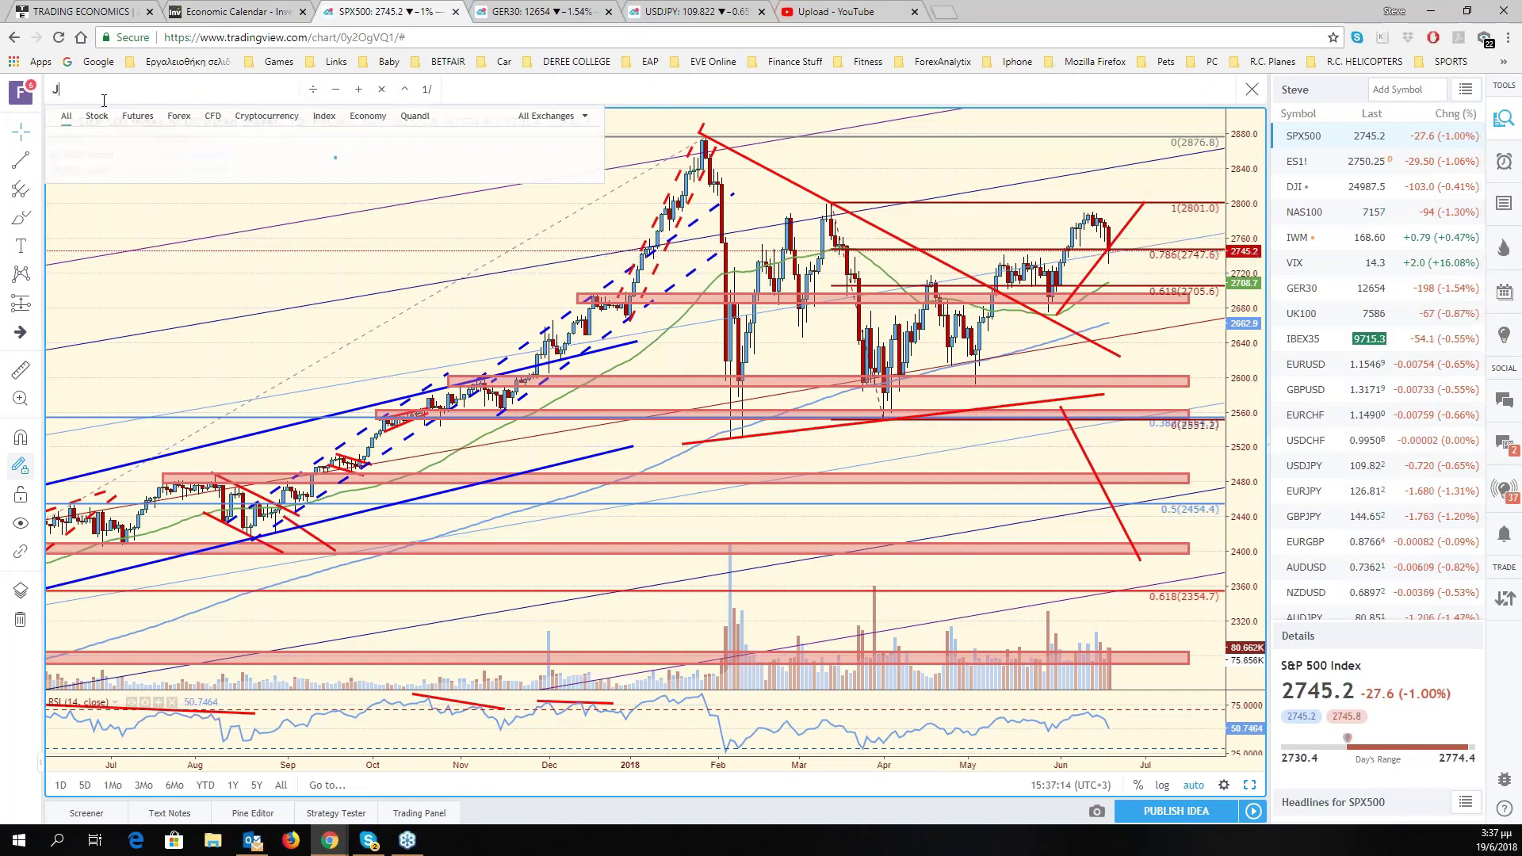
key("BackSpace")
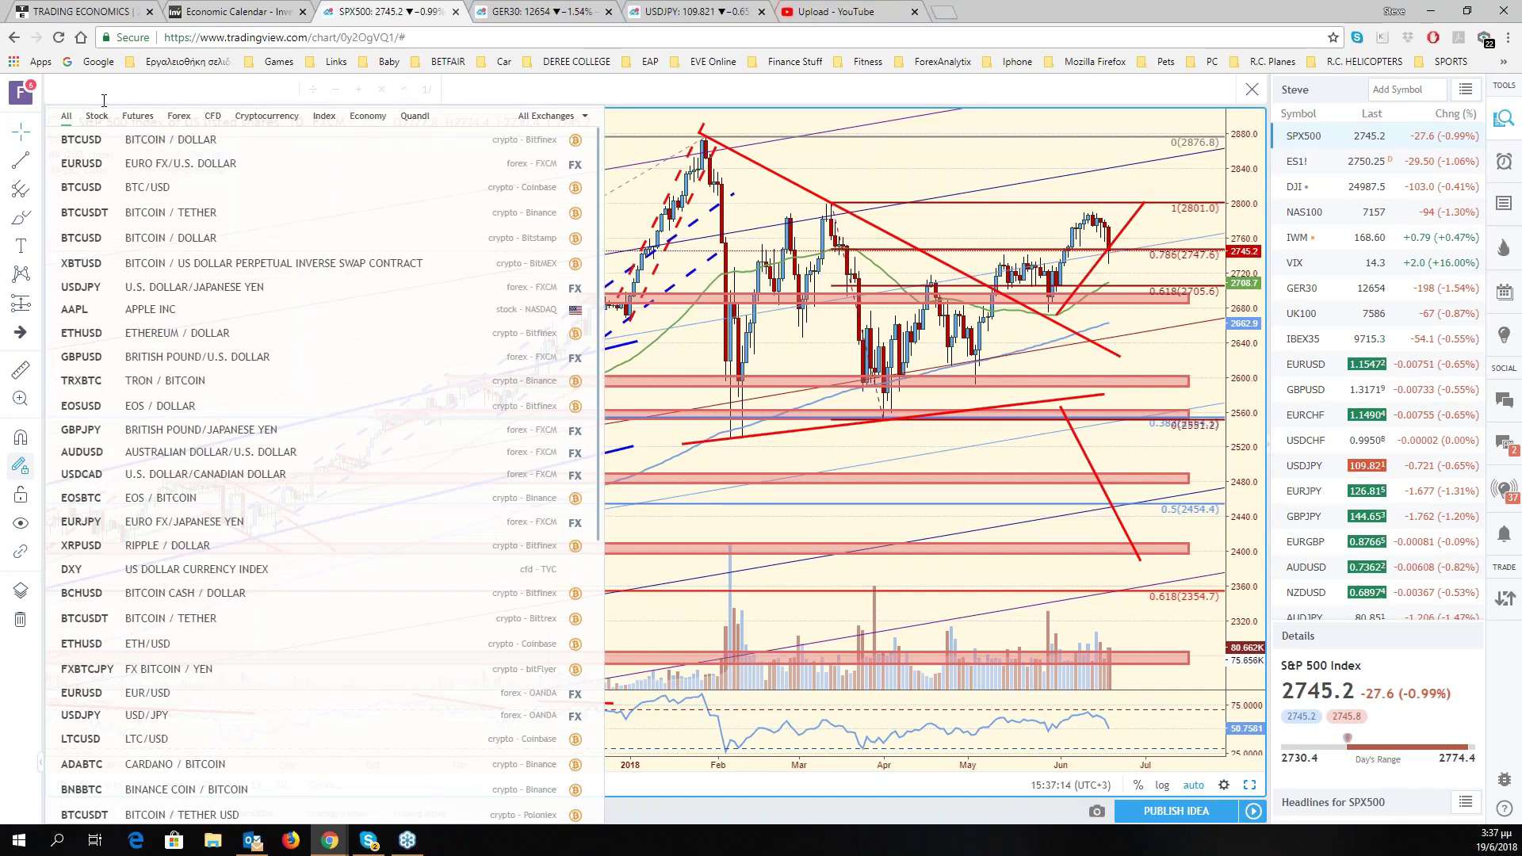
key("Escape")
left_click(107, 93)
type("N")
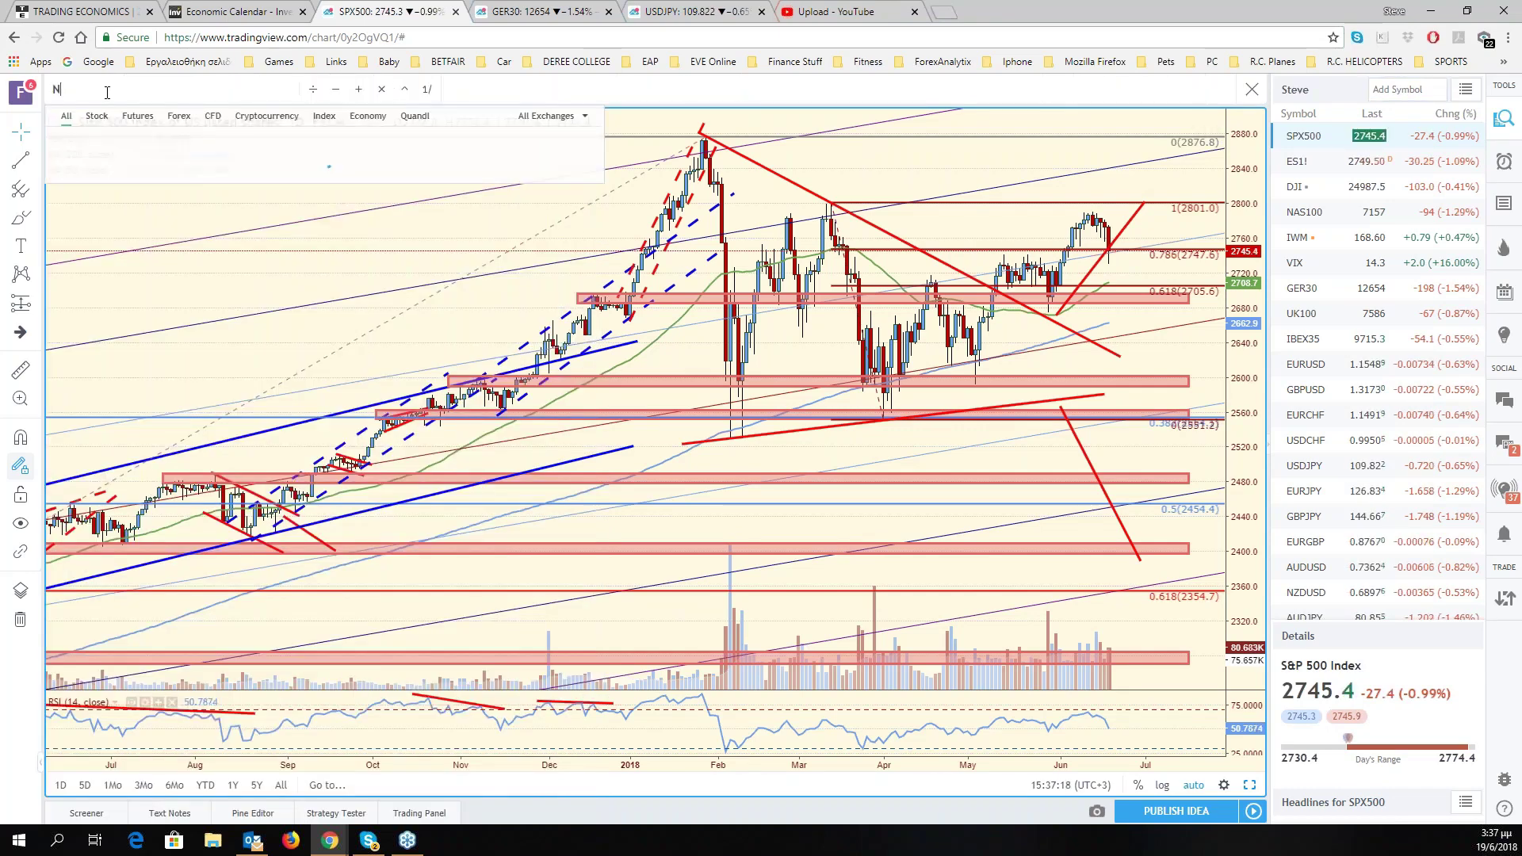
type("IK")
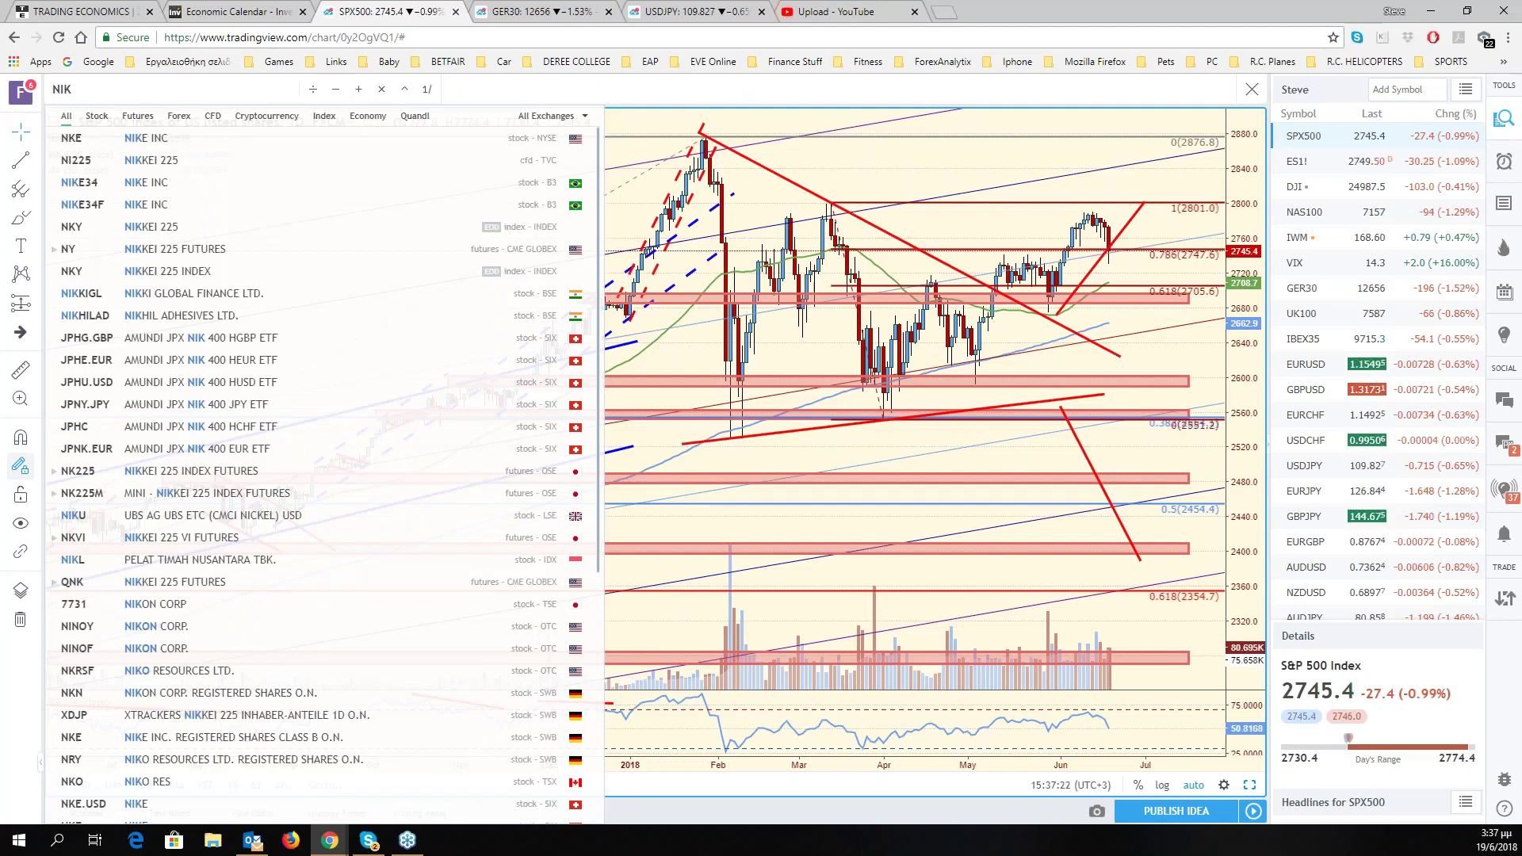
key("Escape")
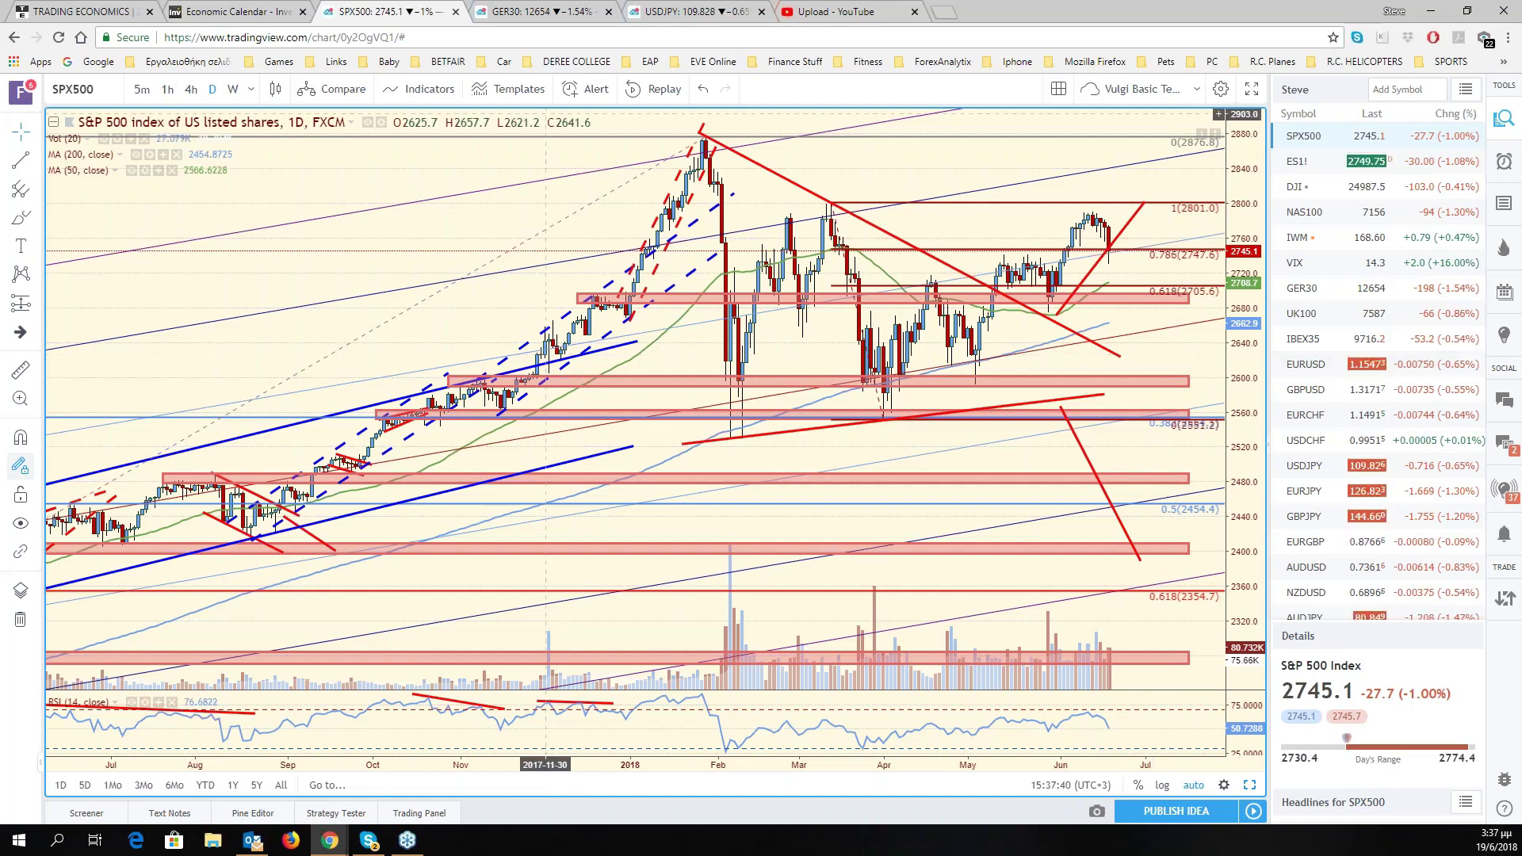
Switch to the browser tab with the S&P 500 4-hour chart and its 1–5 wave count.
left_click(708, 16)
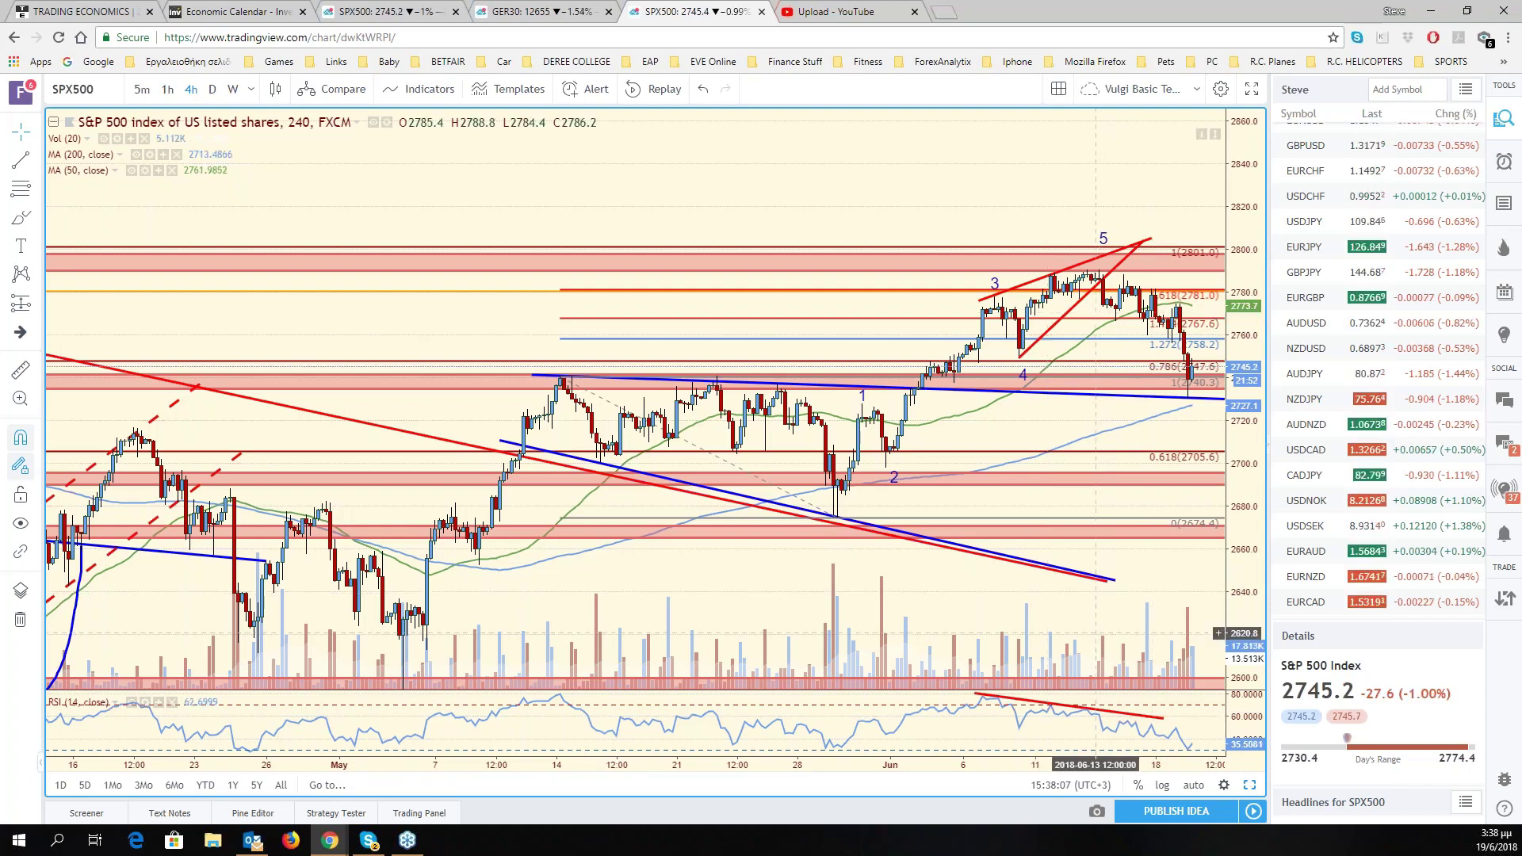
Auto-fit the S&P 500 price scale and restore the six-chart four-hour grid.
left_click(1197, 786)
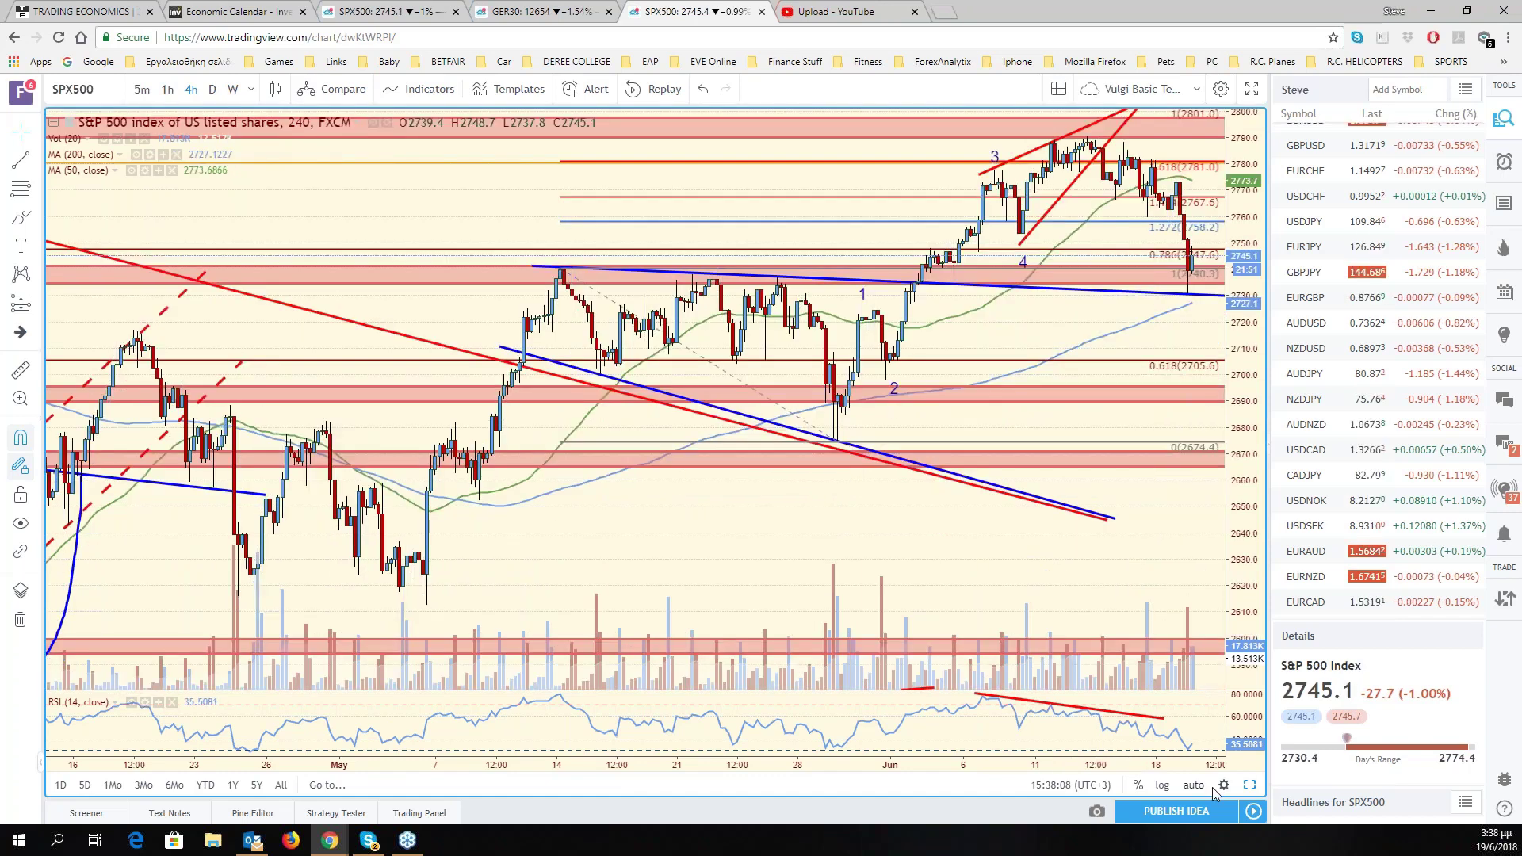
left_click(1250, 785)
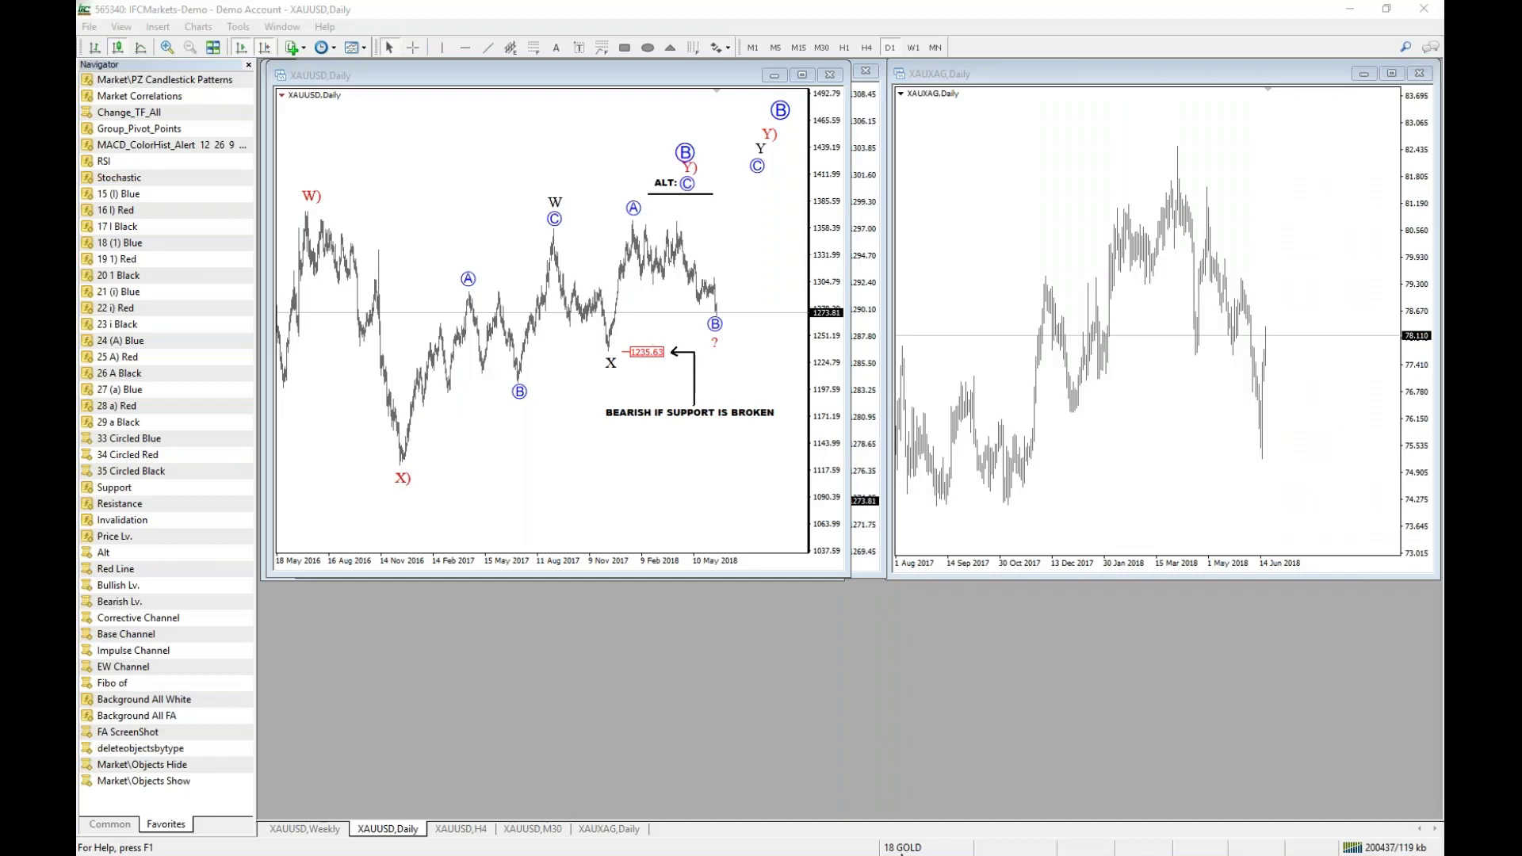
left_click(902, 849)
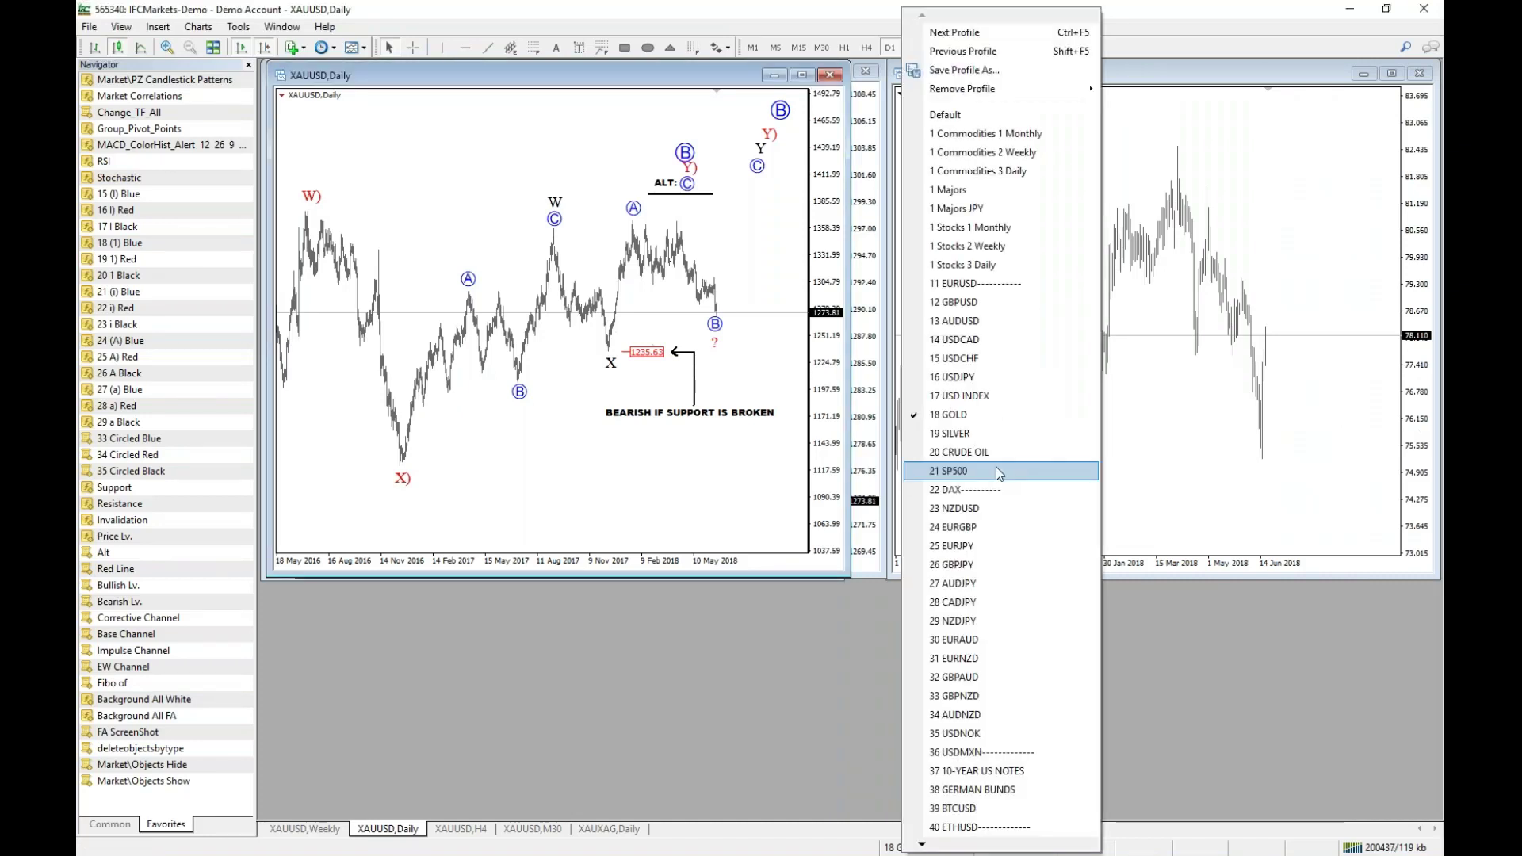
Load the 21 SP500 profile, review the SnPUSD H4 chart, and open the #S&P500_M8 Daily chart.
left_click(951, 575)
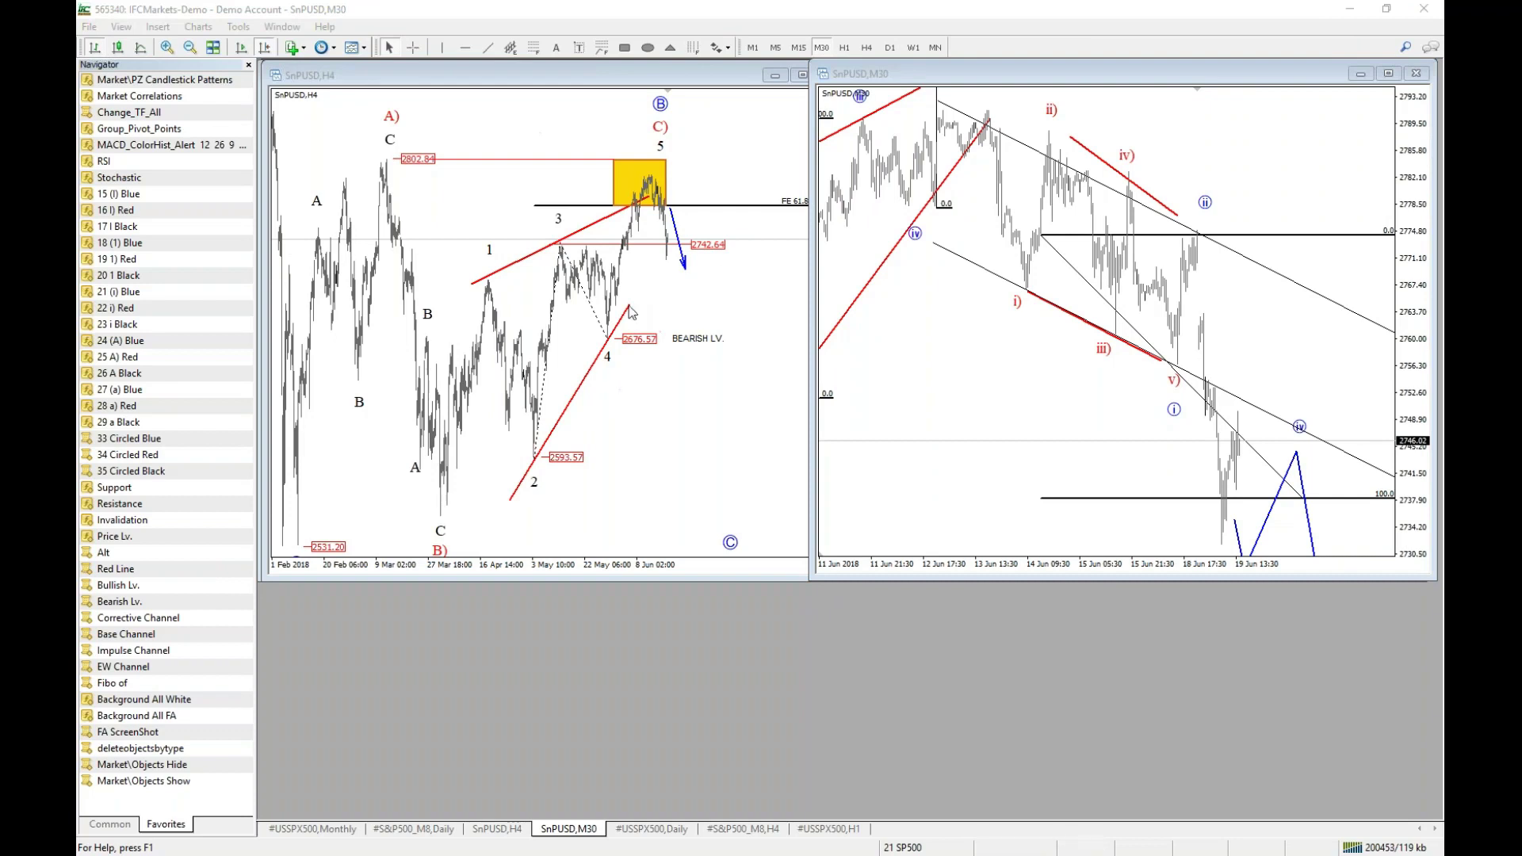
left_click(648, 326)
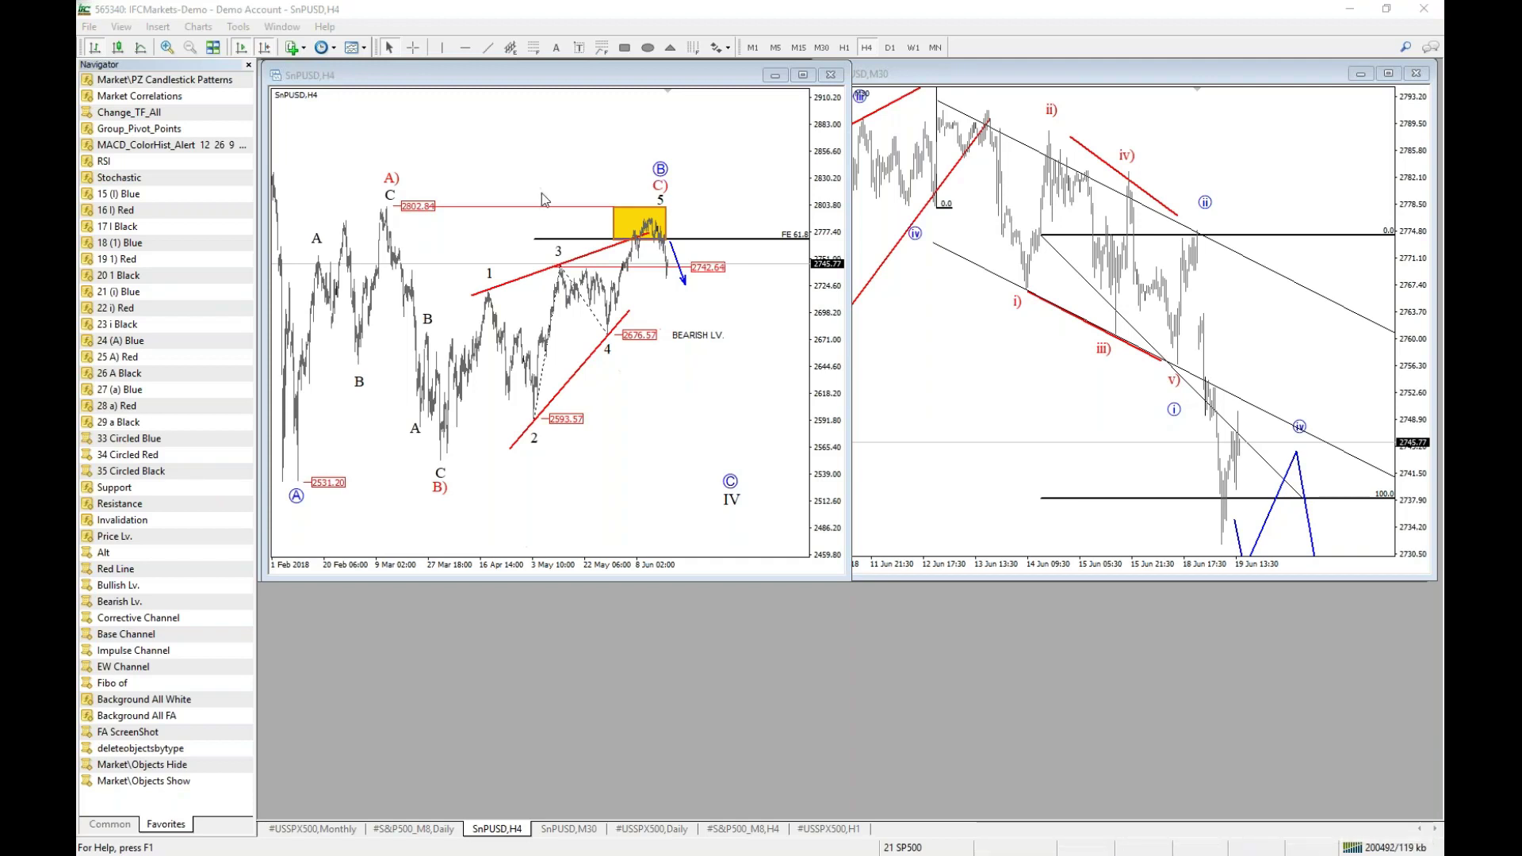
left_click_drag(591, 428, 629, 427)
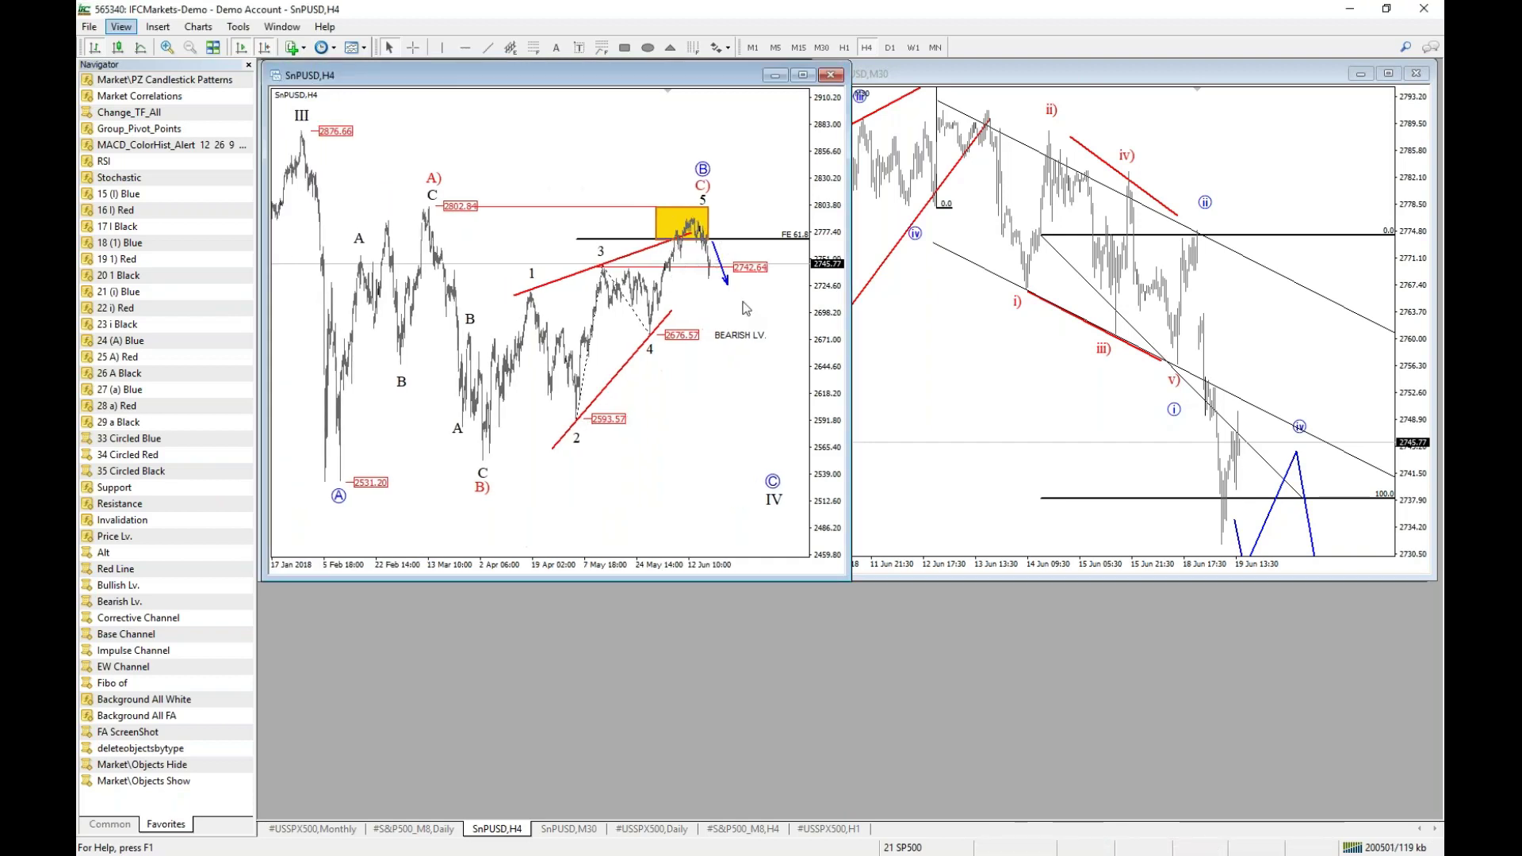
left_click(439, 830)
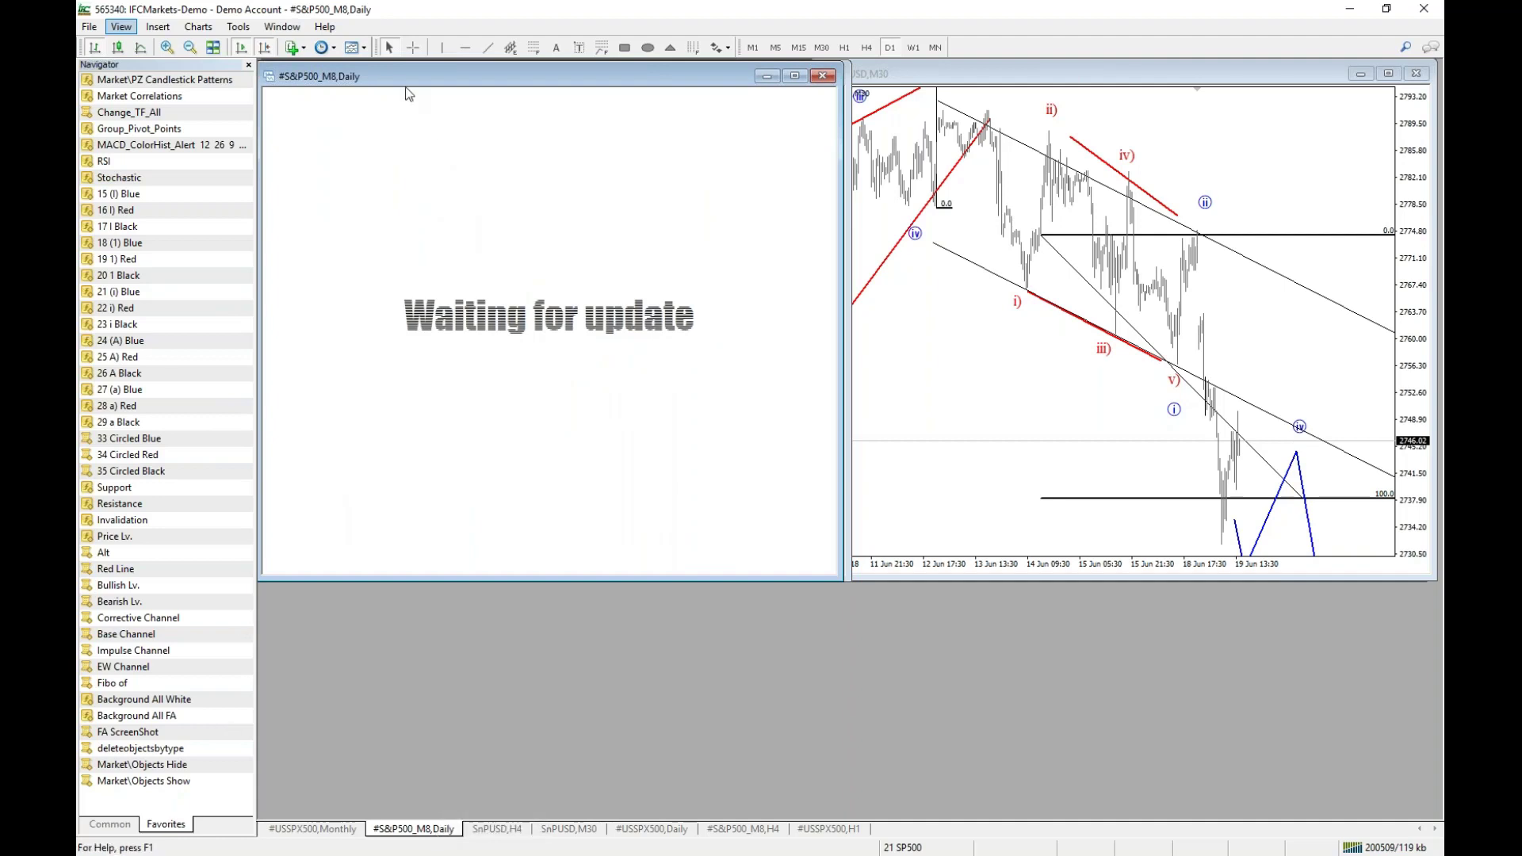
Bring up the SnPUSD Daily triangle count, nudge its blue projected line, and place it beside the H4 chart.
mouse_move(482, 87)
left_mouse_down()
mouse_move(657, 152)
mouse_move(819, 176)
mouse_move(1071, 95)
mouse_move(840, 154)
mouse_move(492, 107)
left_mouse_up()
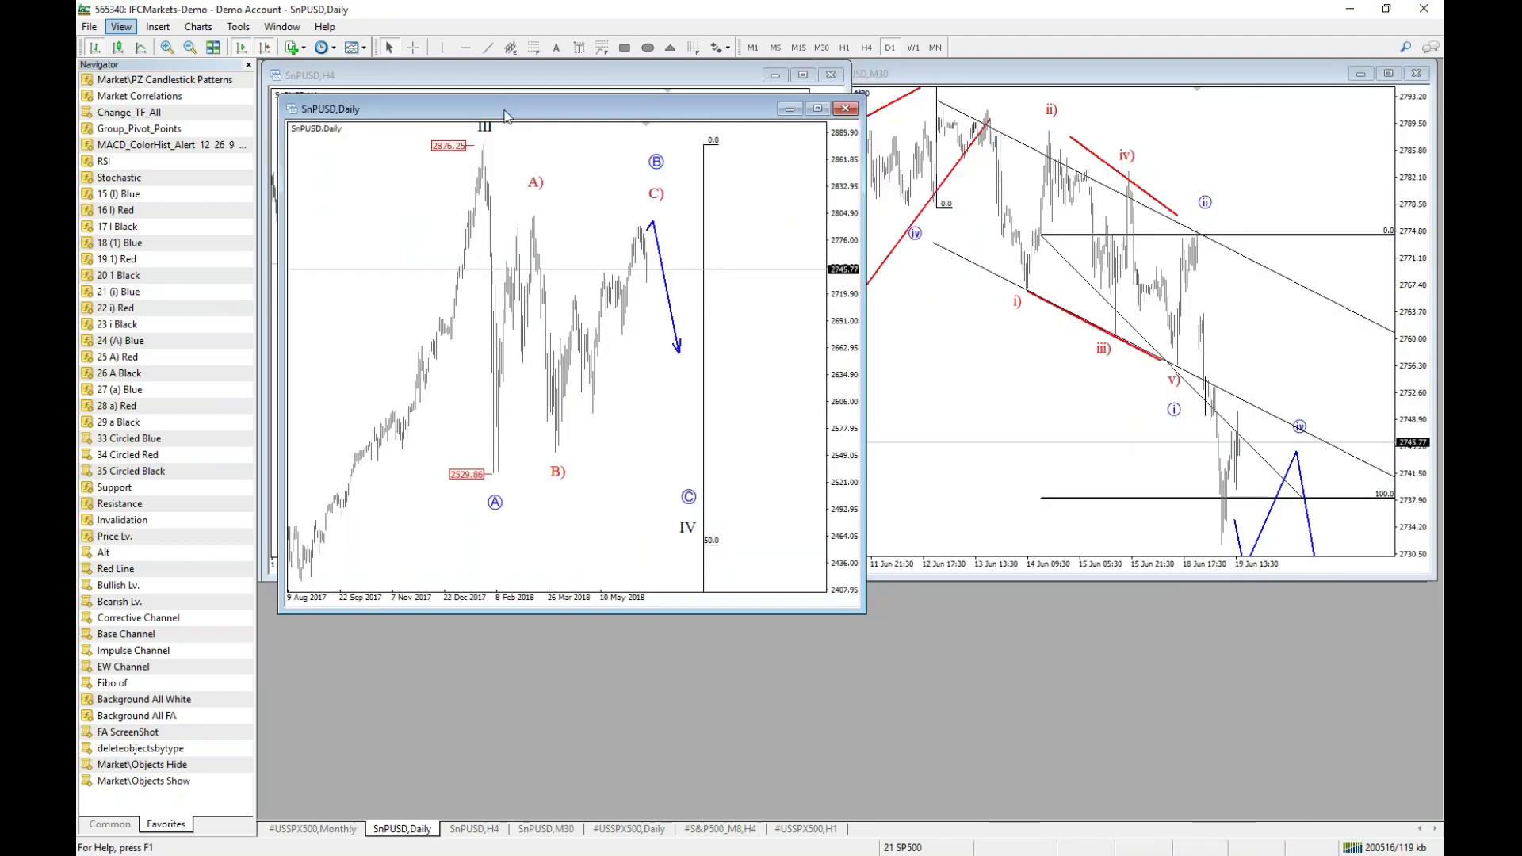
left_click(647, 832)
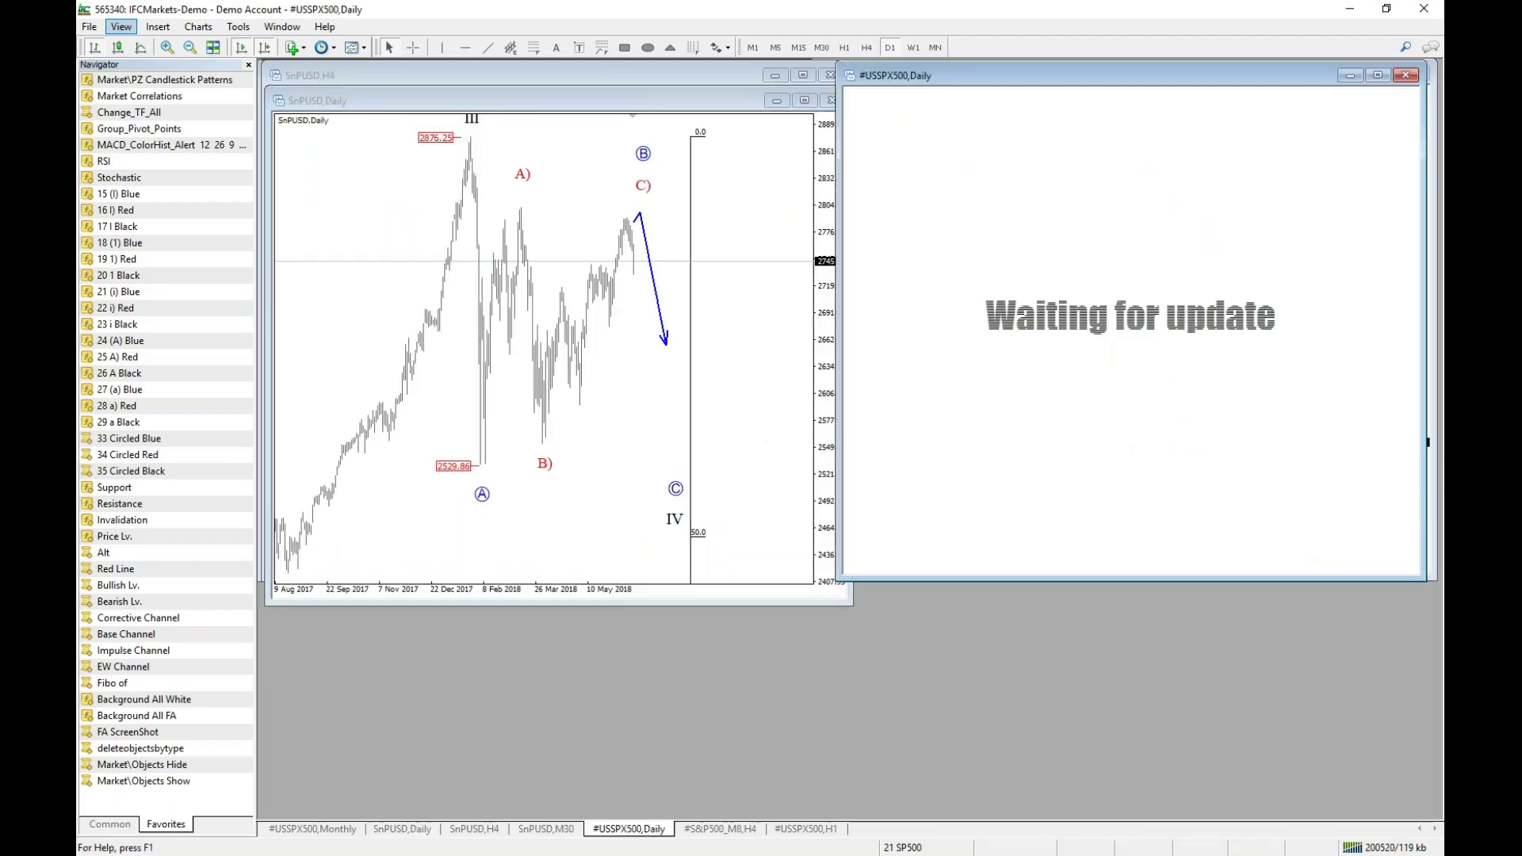
left_click_drag(1235, 230, 1253, 197)
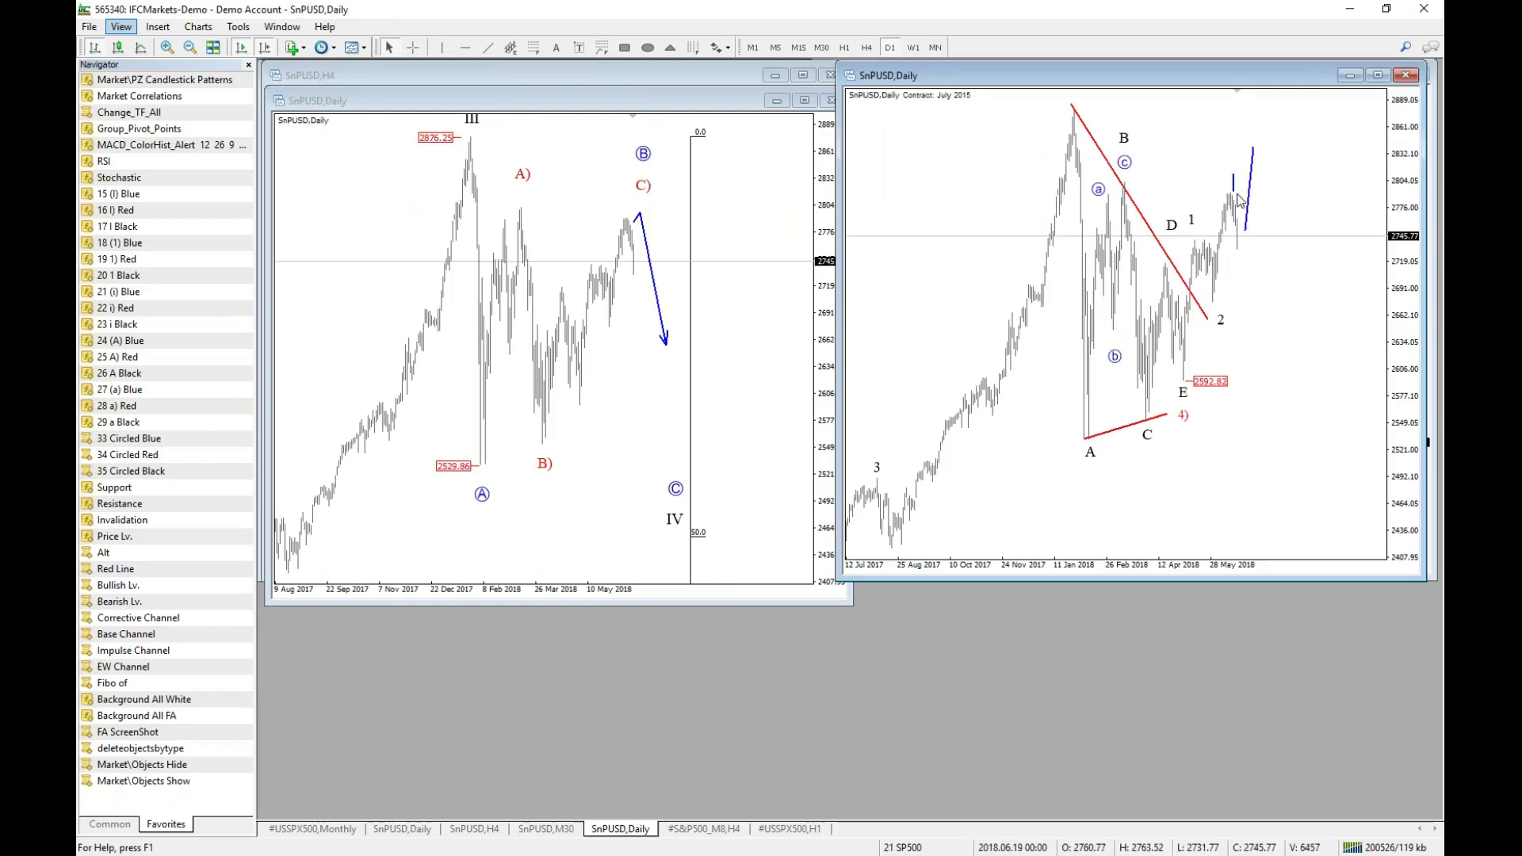
left_click(1234, 254)
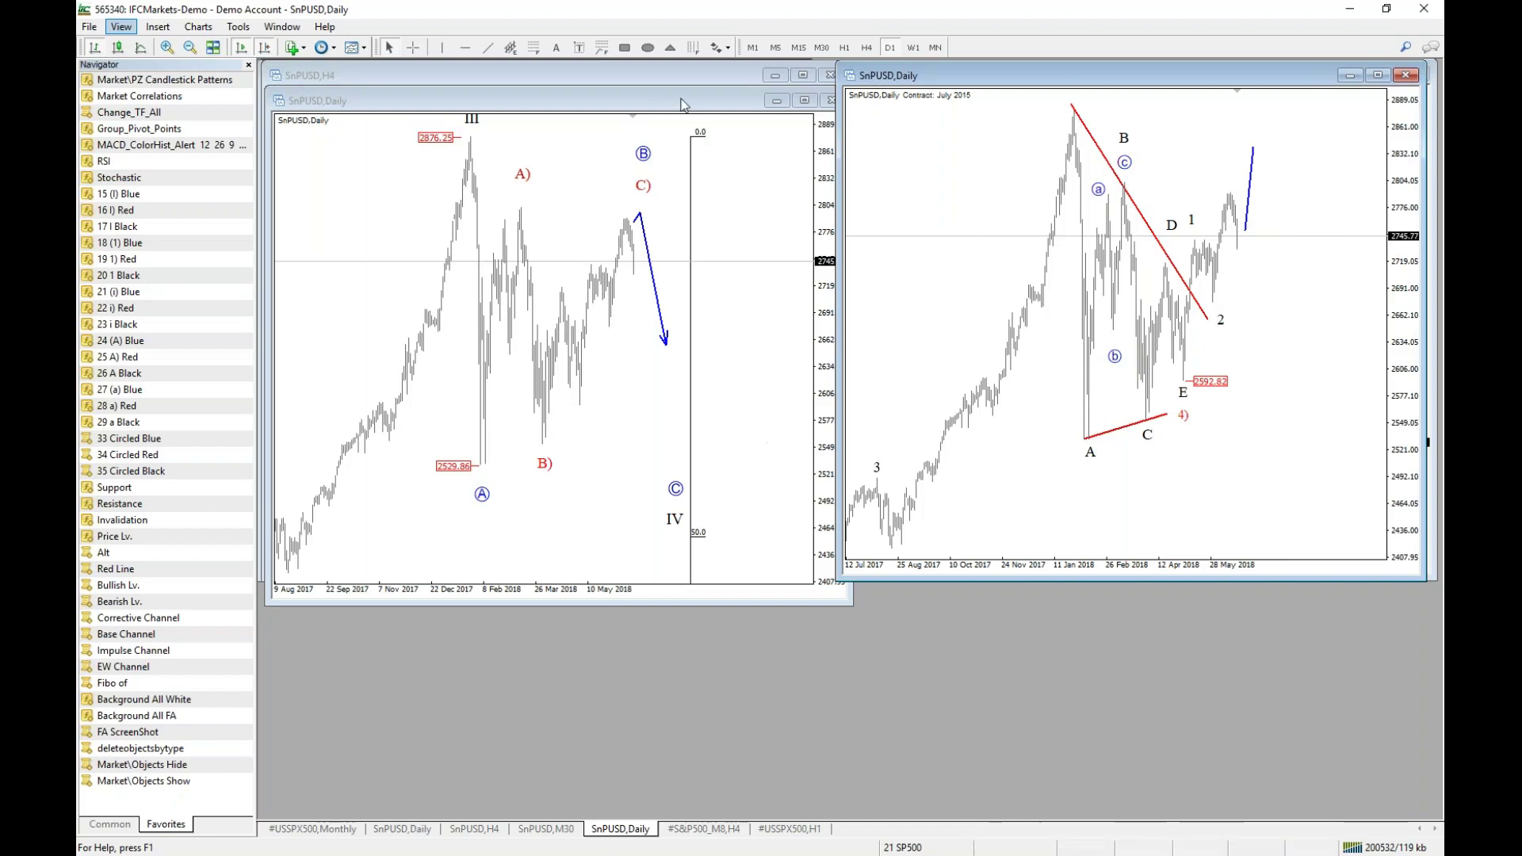
left_click_drag(682, 105, 1285, 199)
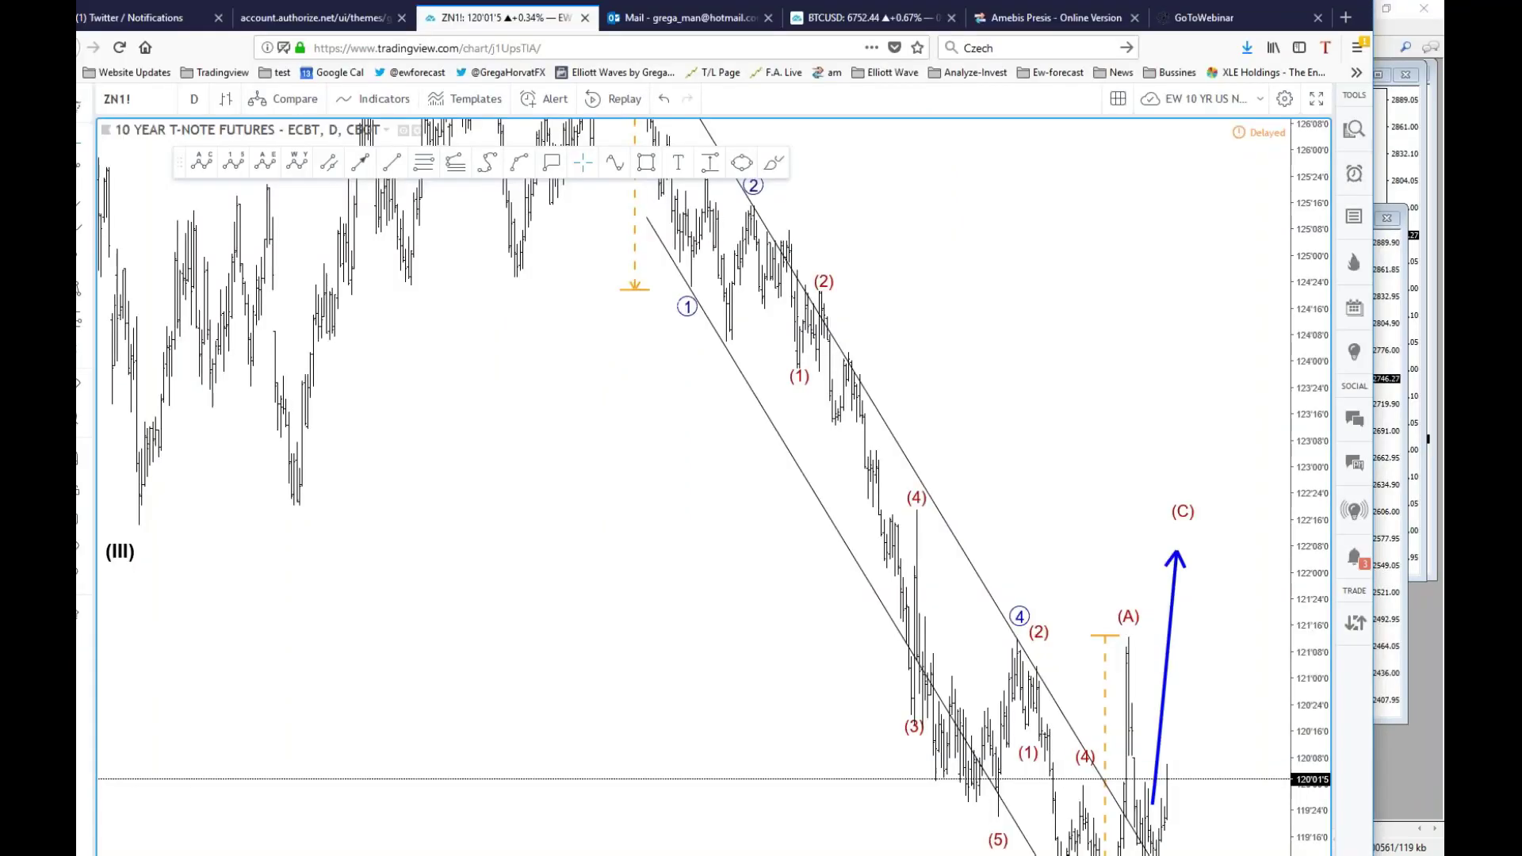
Recentre the T-note wave count and shift the blue (C) arrow slightly later in time.
left_click_drag(919, 0, 1039, 233)
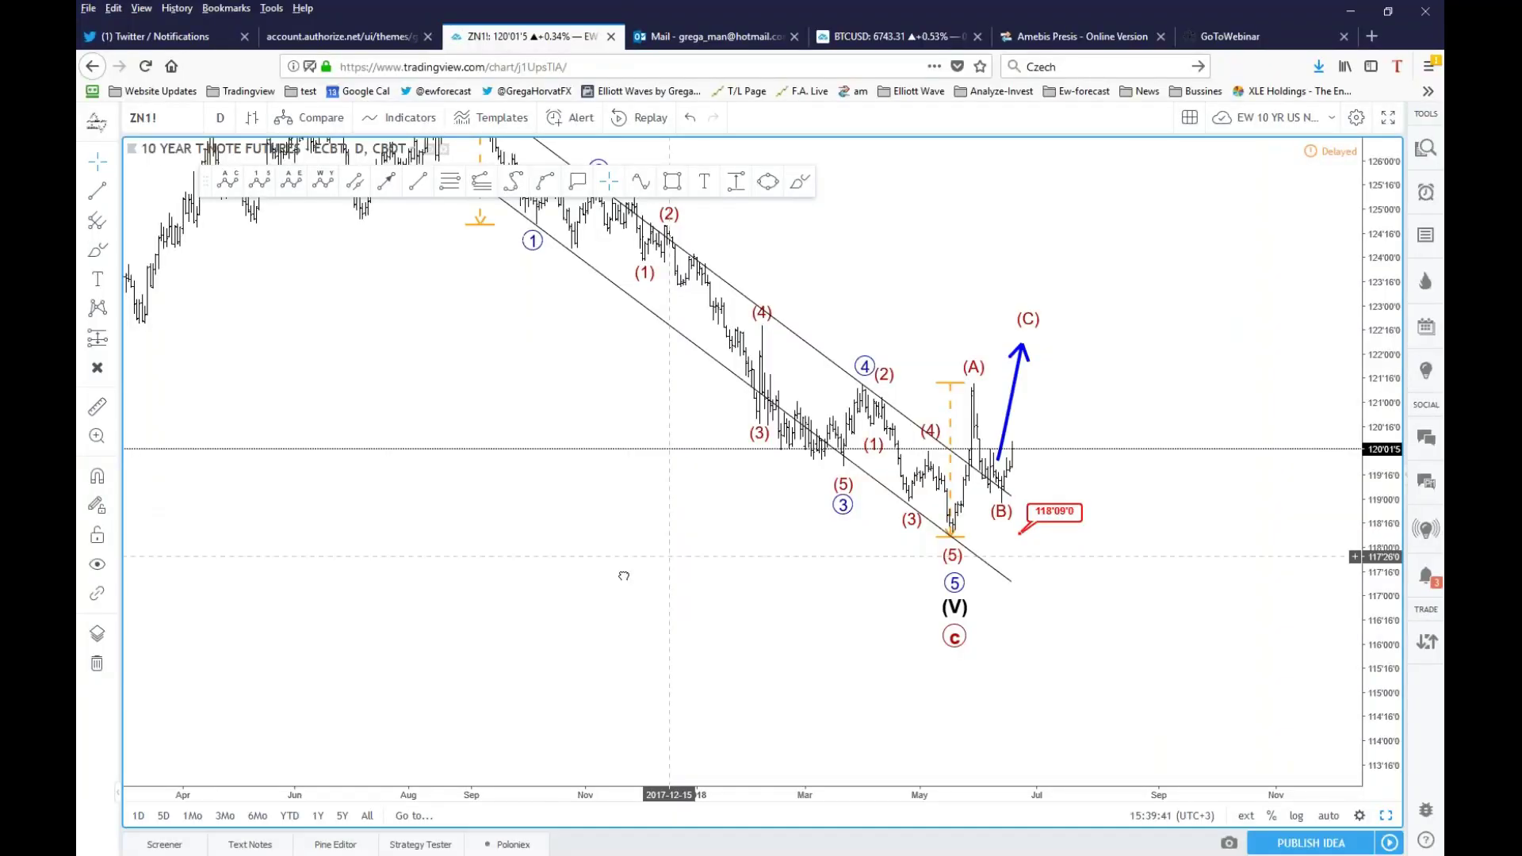
left_click_drag(624, 577, 513, 577)
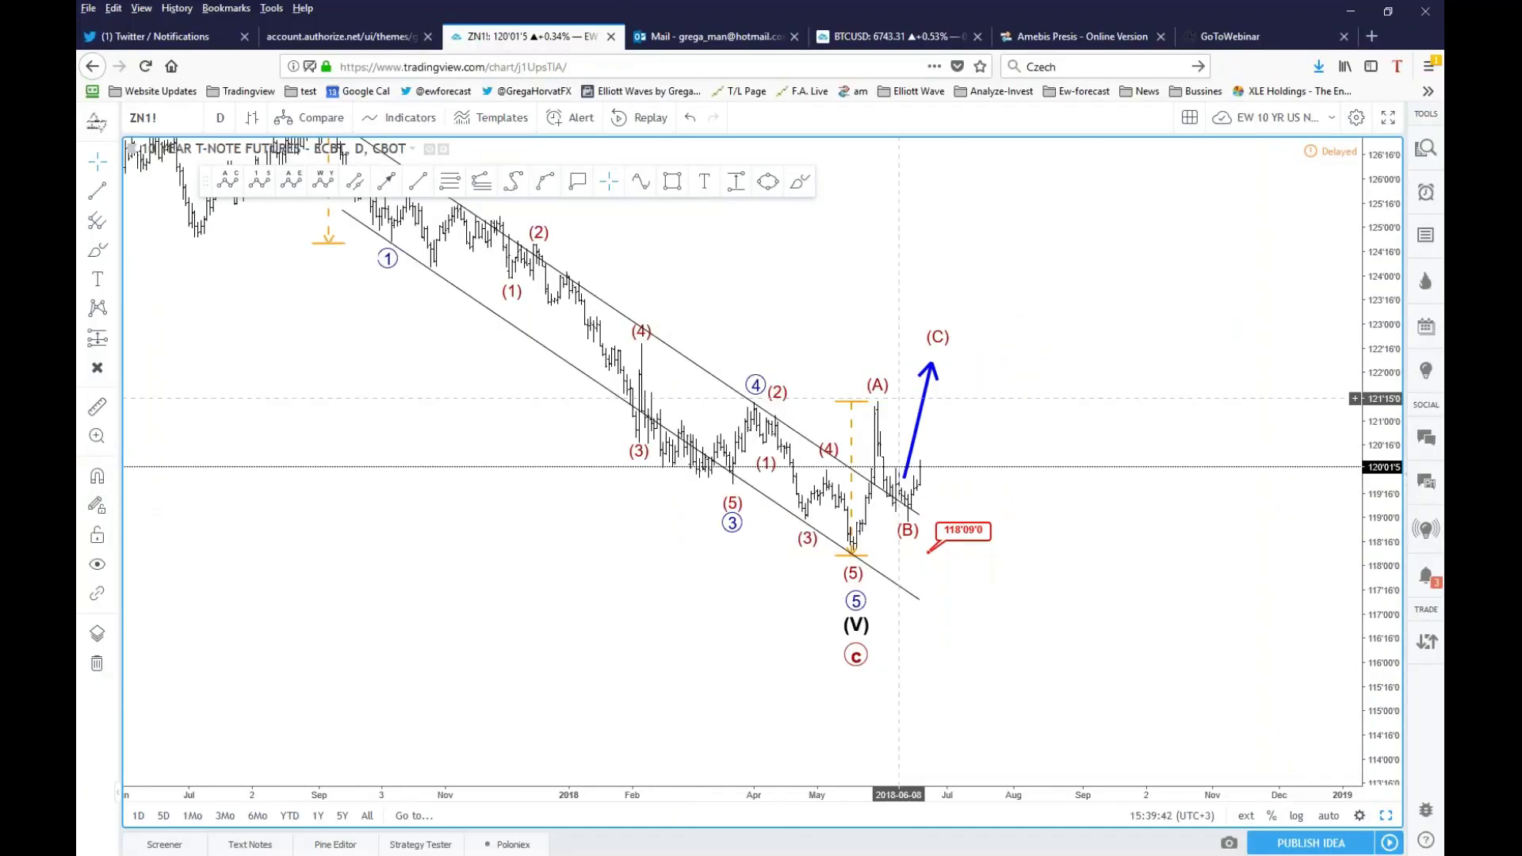
left_click_drag(900, 399, 997, 453)
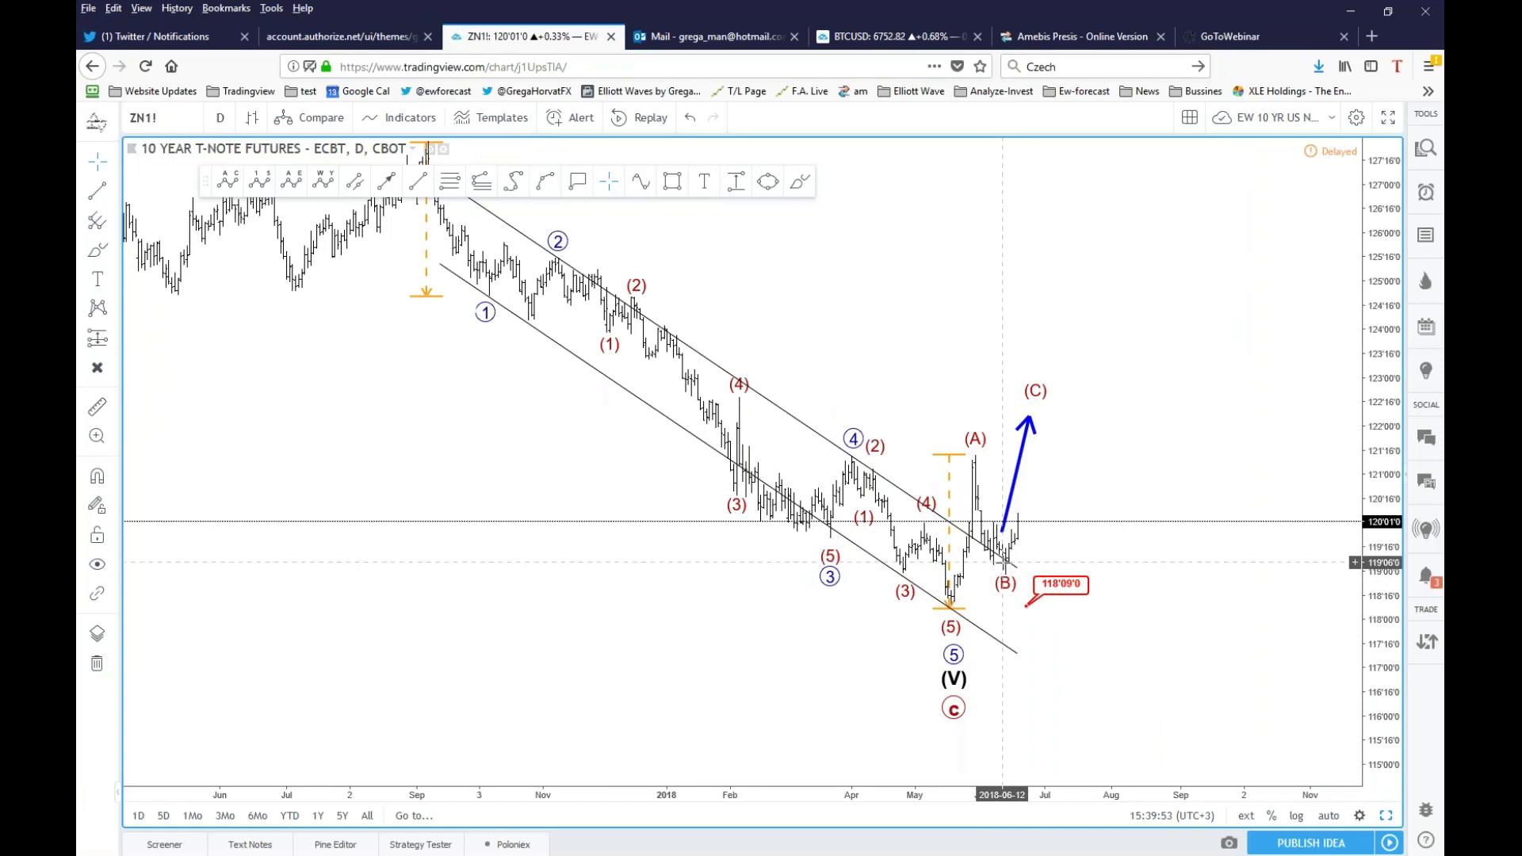
left_click(1008, 520)
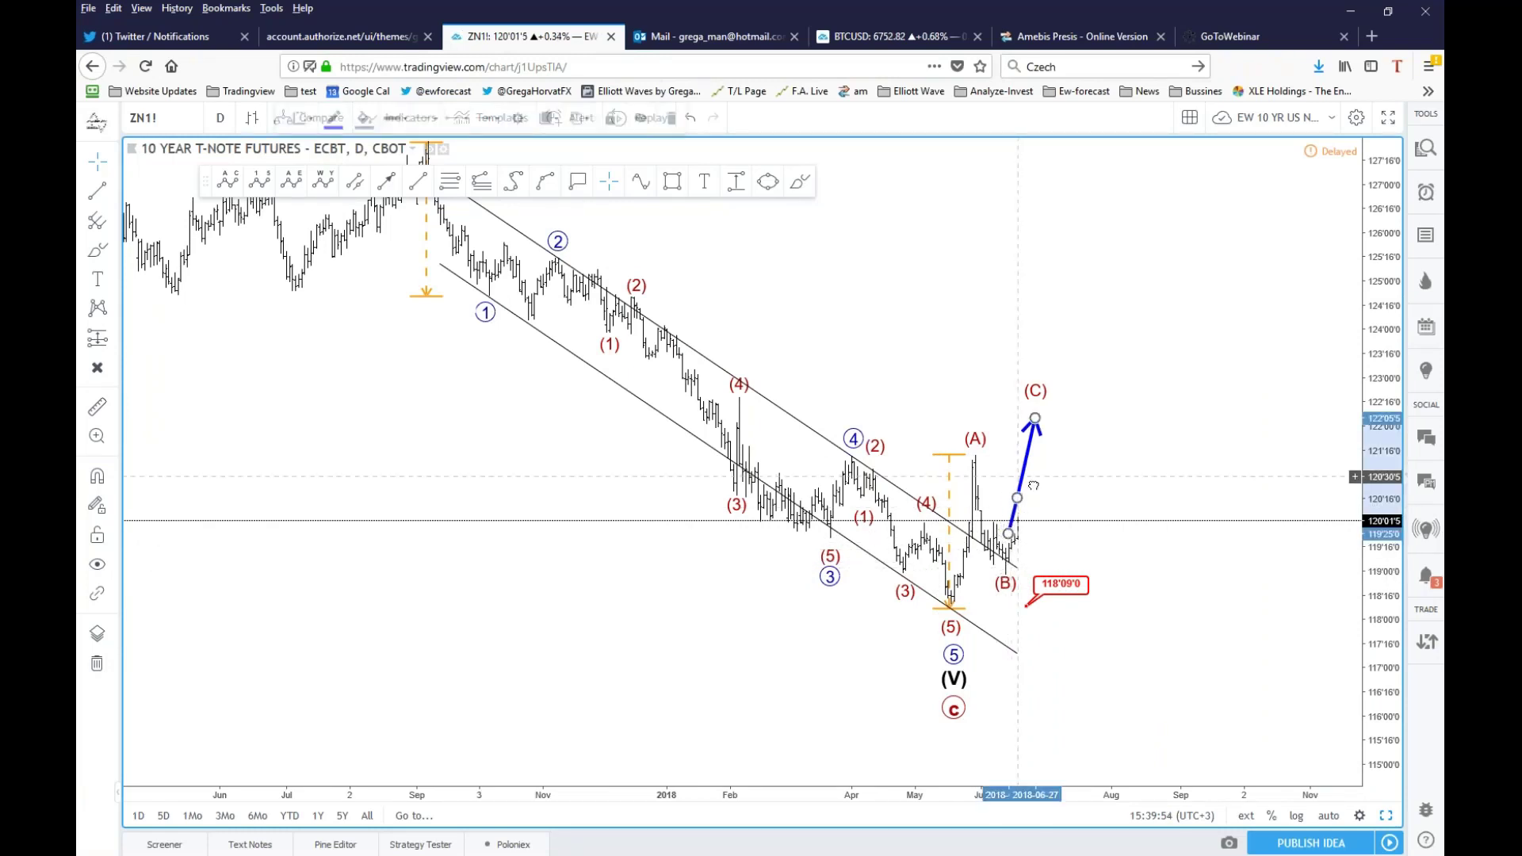
left_click_drag(1033, 486, 1051, 489)
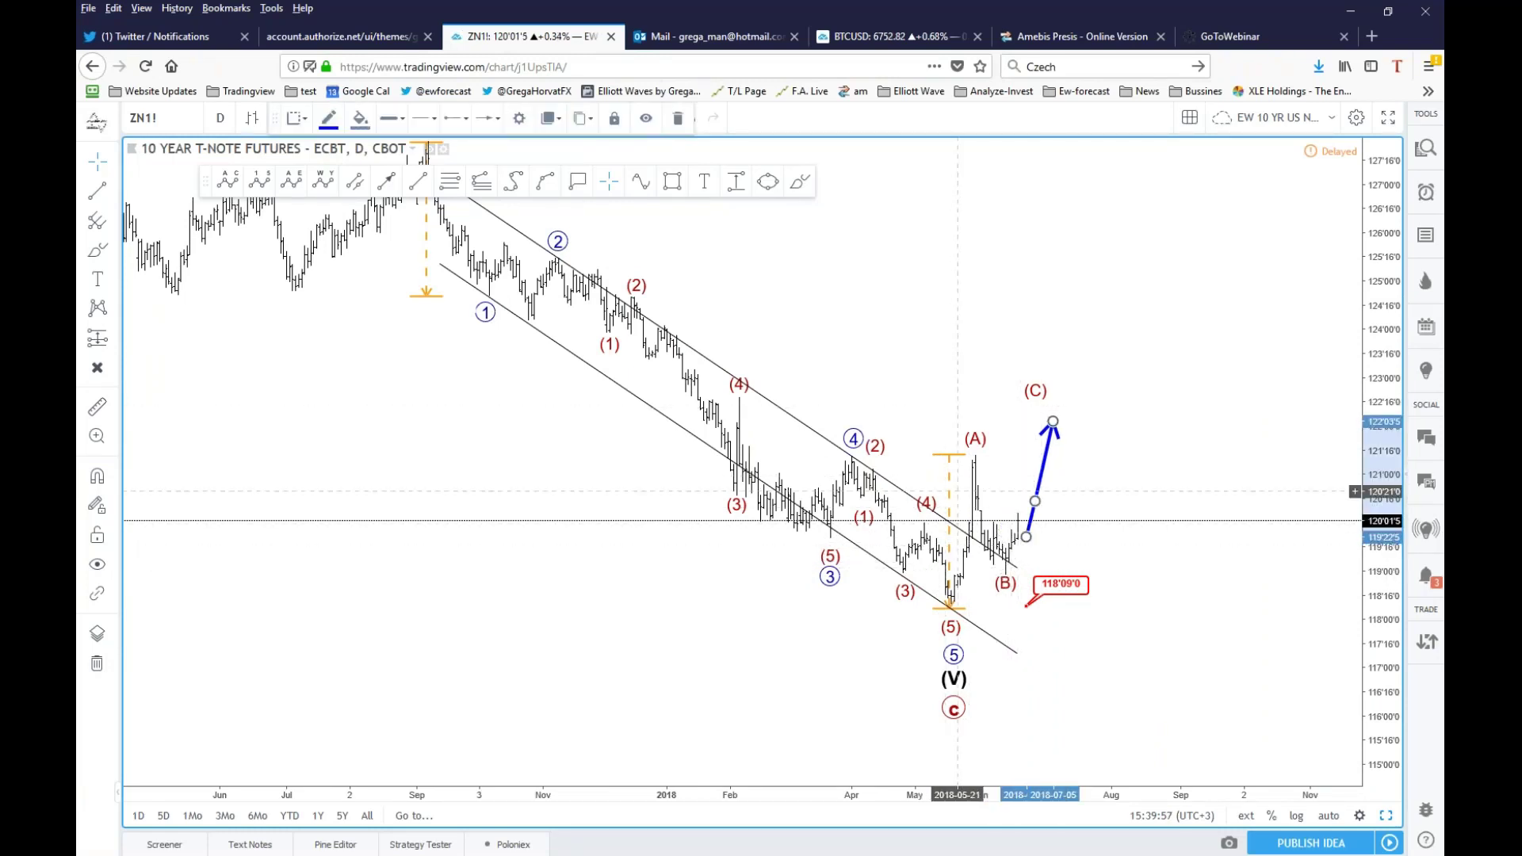
Copy the orange price range from the (5) low to beside (B).
left_click(949, 484)
left_click_drag(948, 484, 1060, 452)
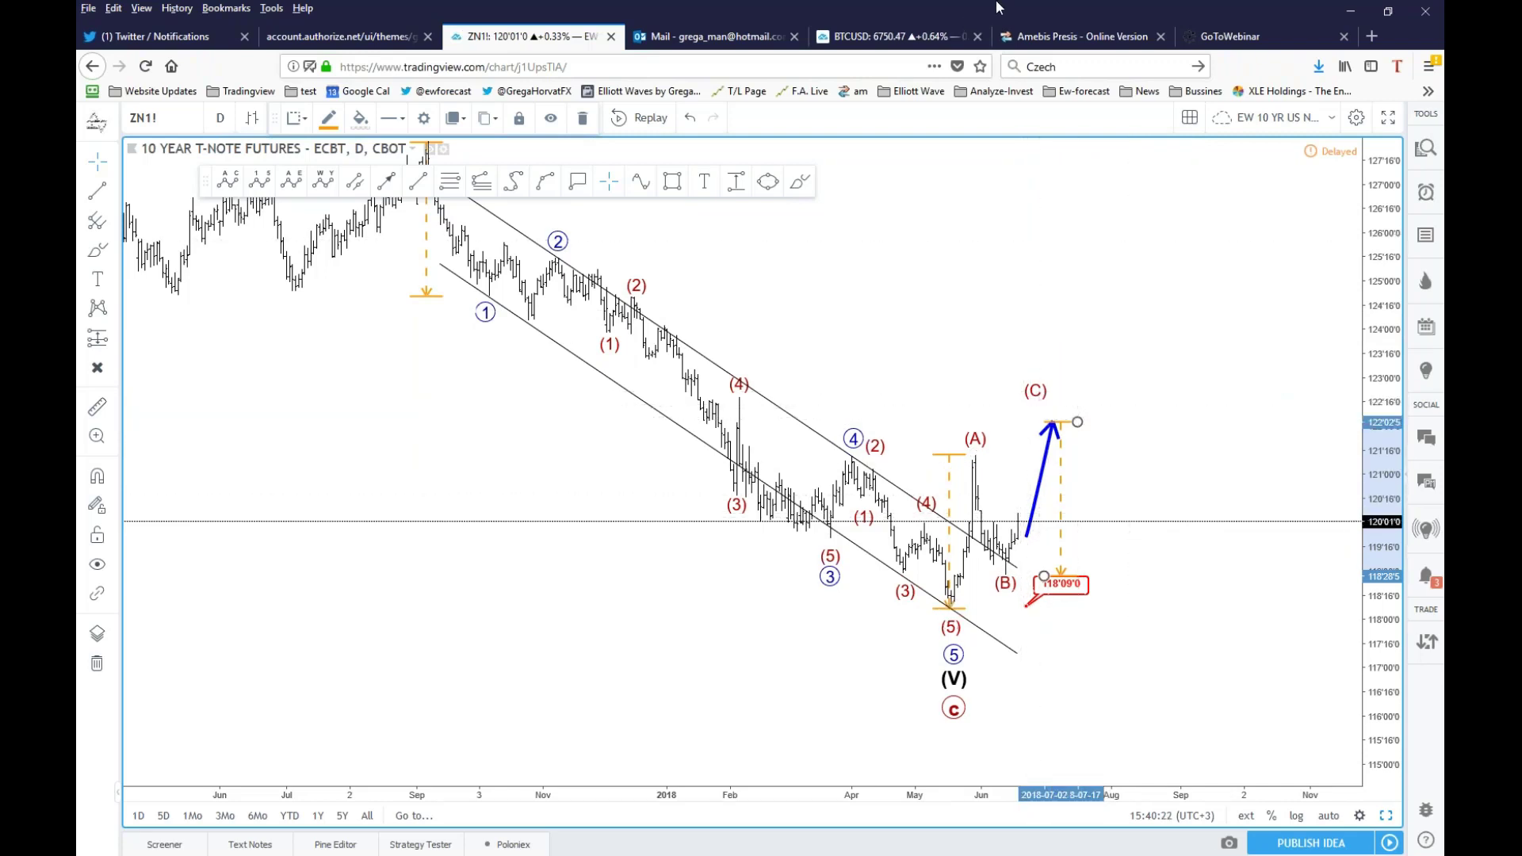
double_click(1114, 6)
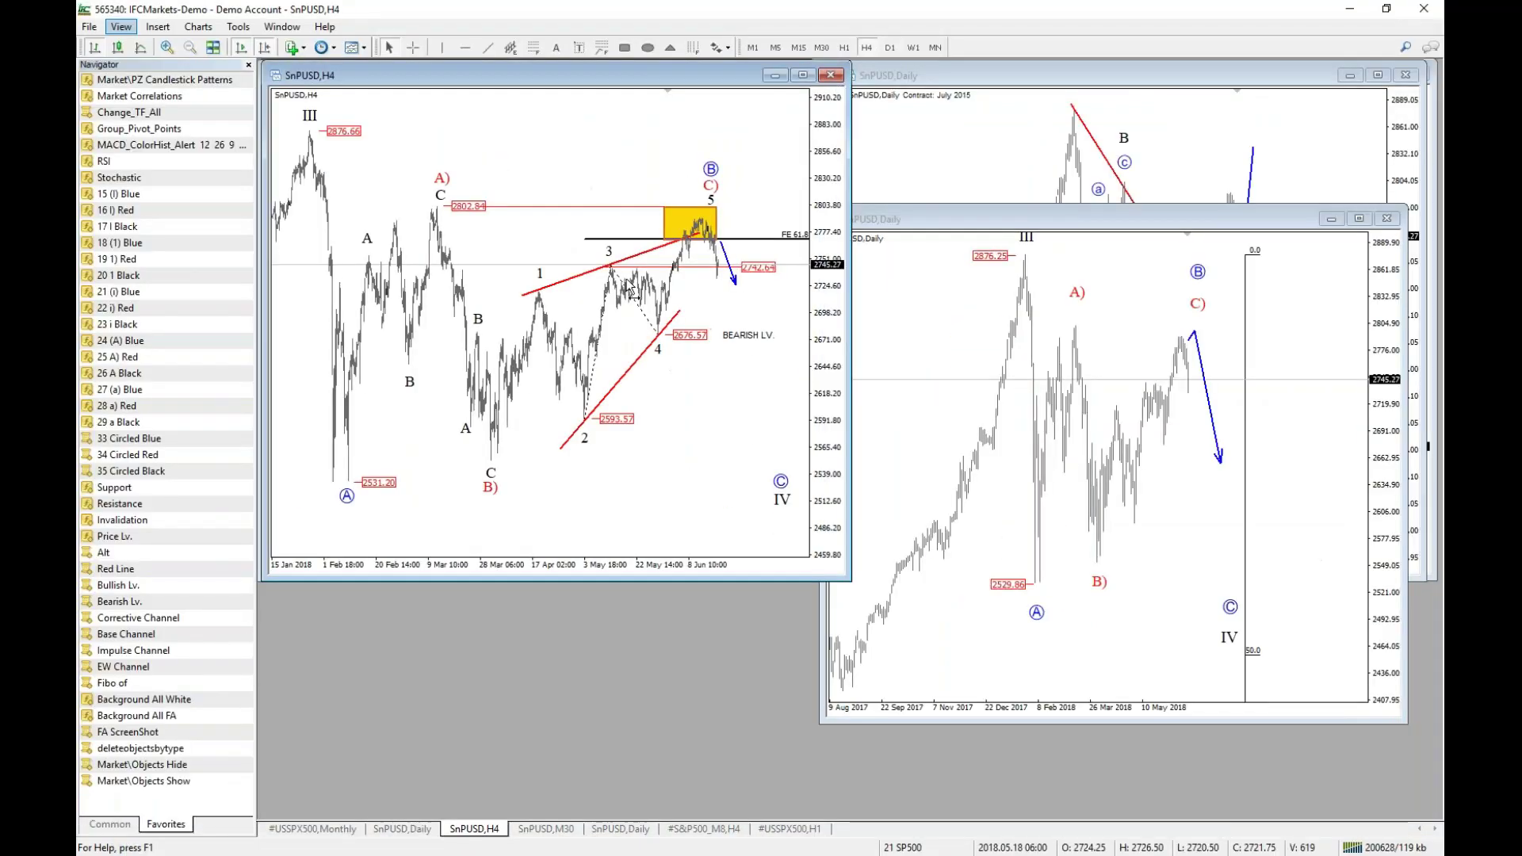
Switch from the SnPUSD M30 chart to the #S&P500_M8 H4 chart labelled COUNT #2.
scroll(562, 254, "down", 3)
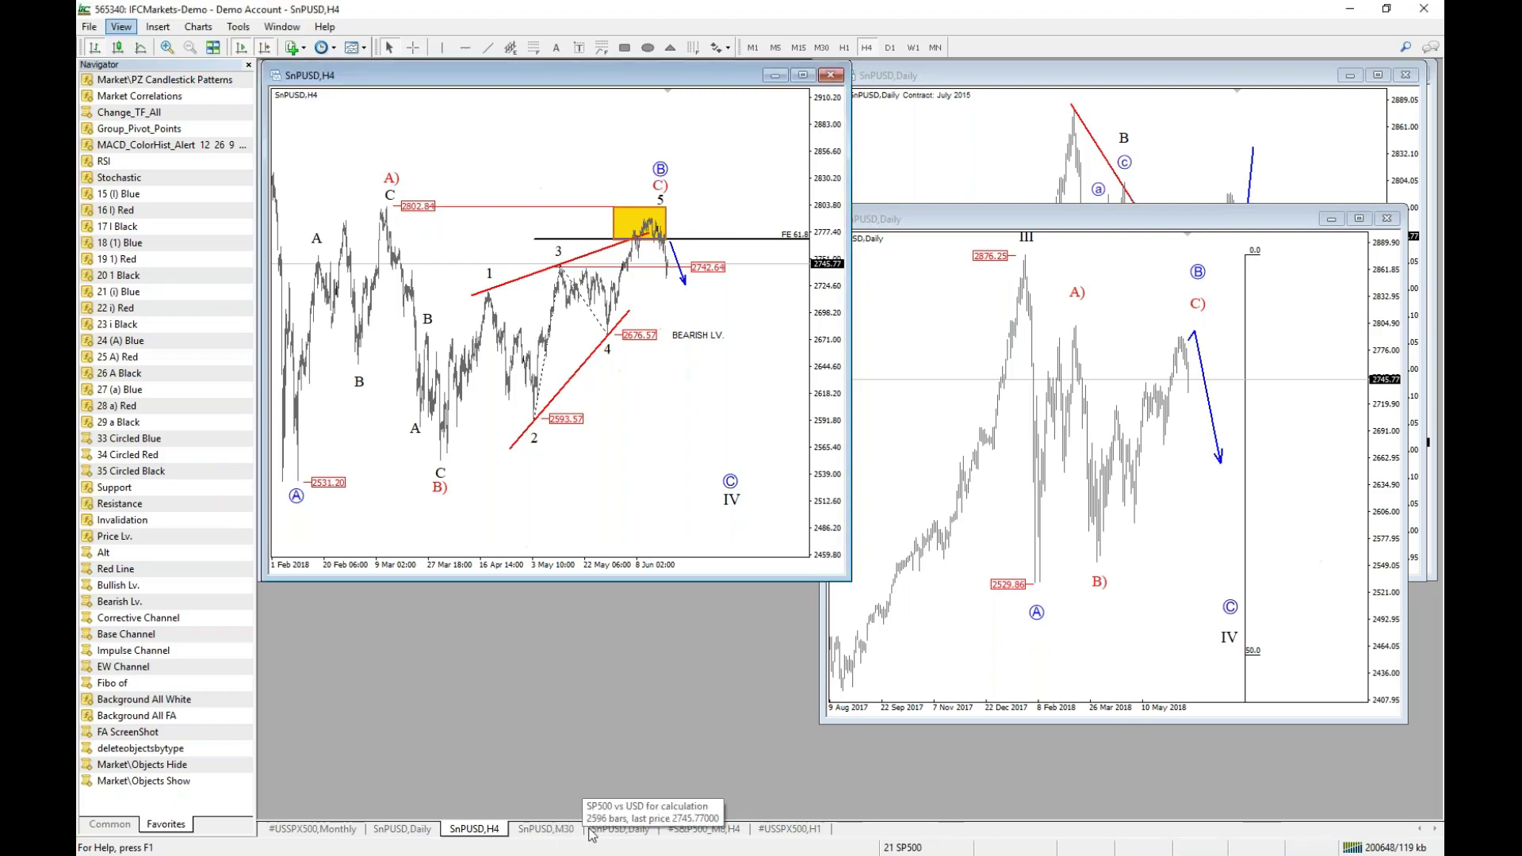
left_click(566, 838)
scroll(1287, 419, "left", 5)
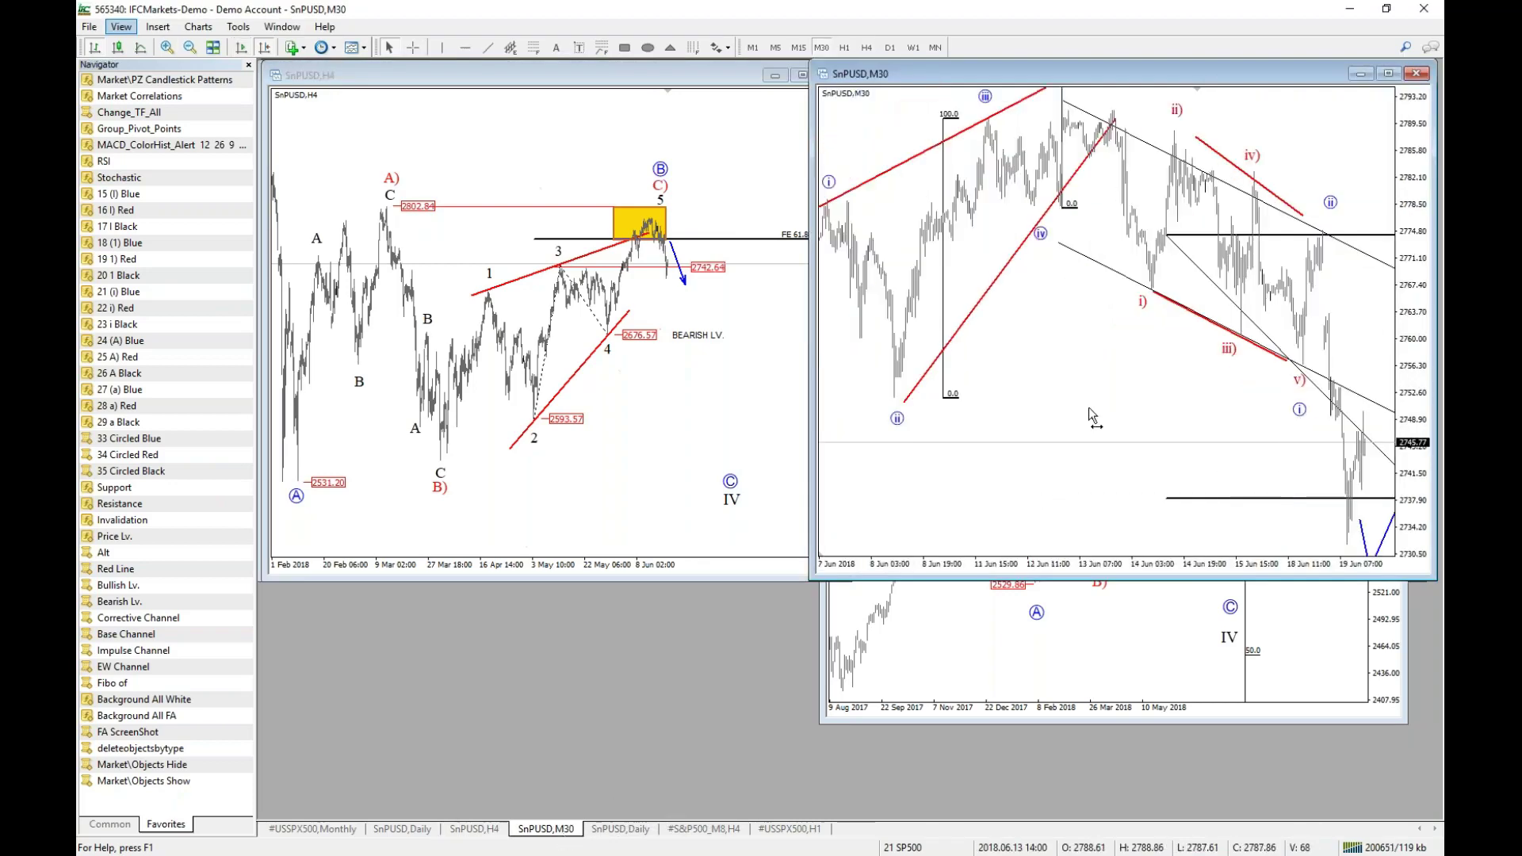
left_click(715, 829)
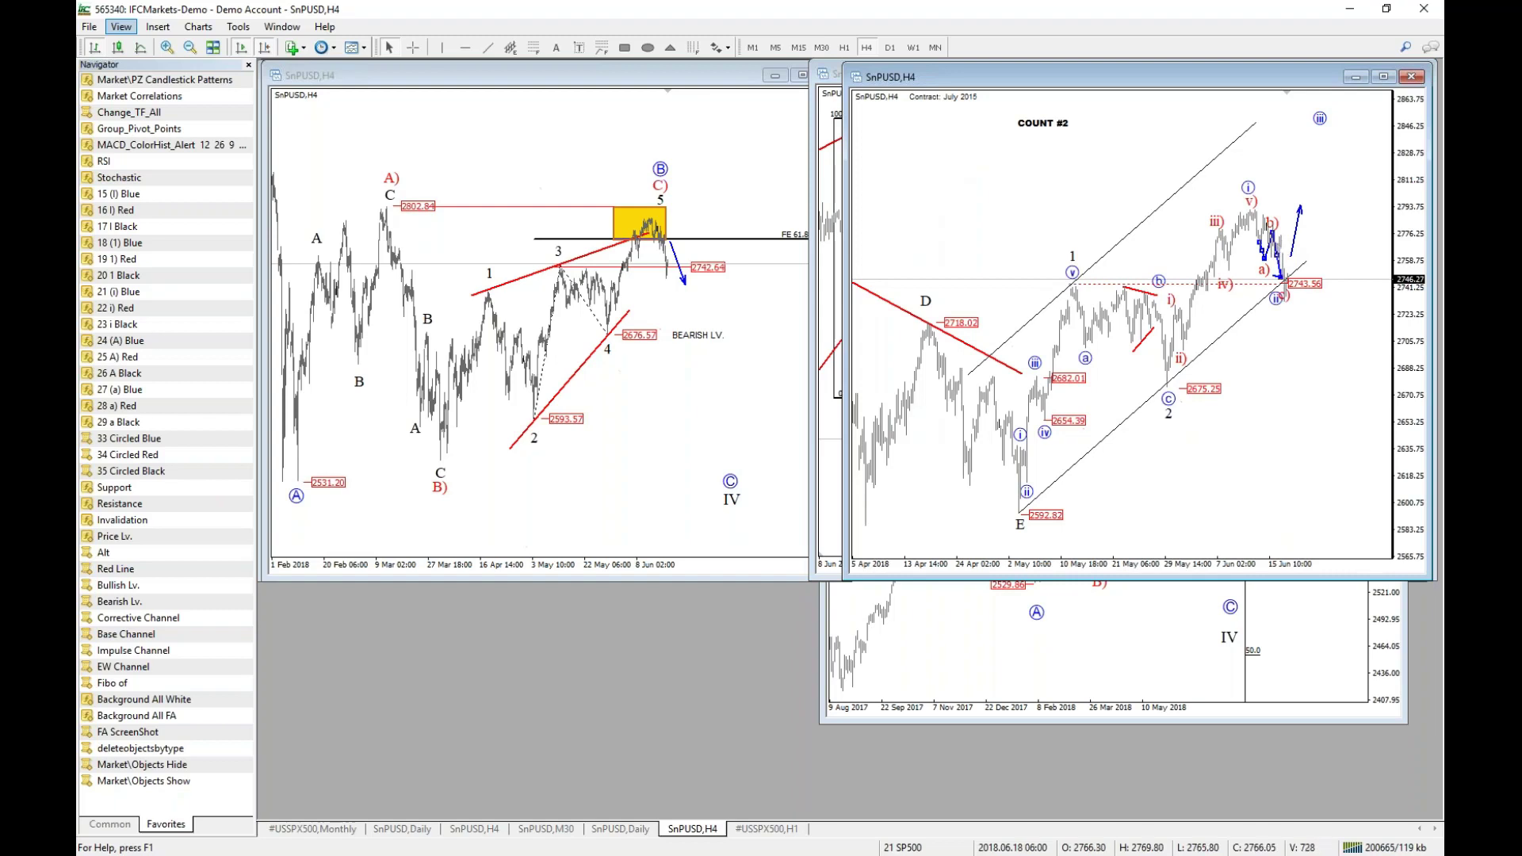
Undo the blue zigzag and the a) label move, then drop the circled ii label below the channel.
key("ctrl+z")
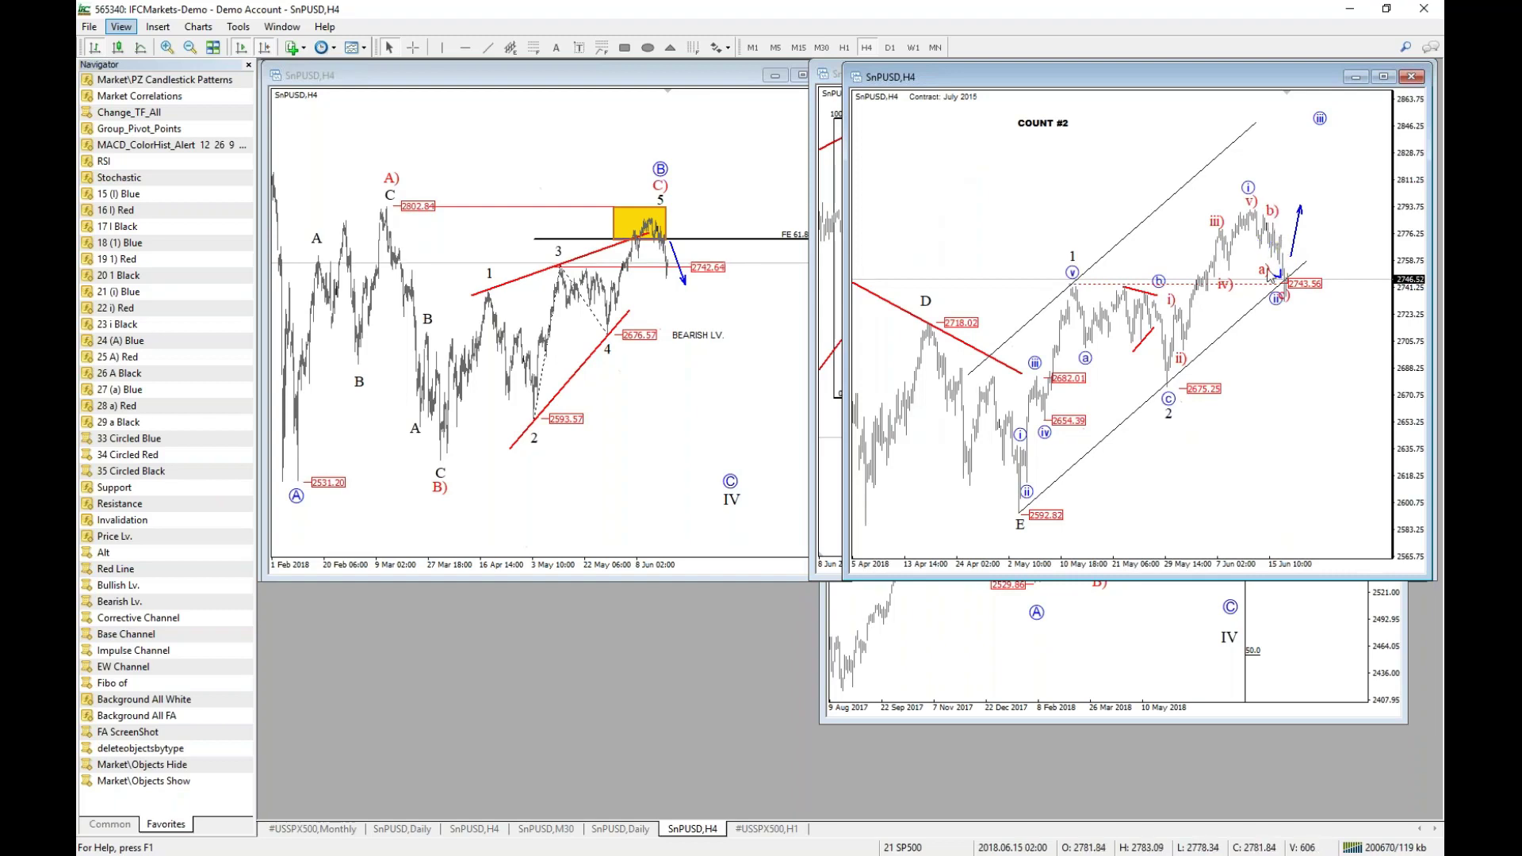
key("ctrl+z")
left_click_drag(1276, 298, 1293, 337)
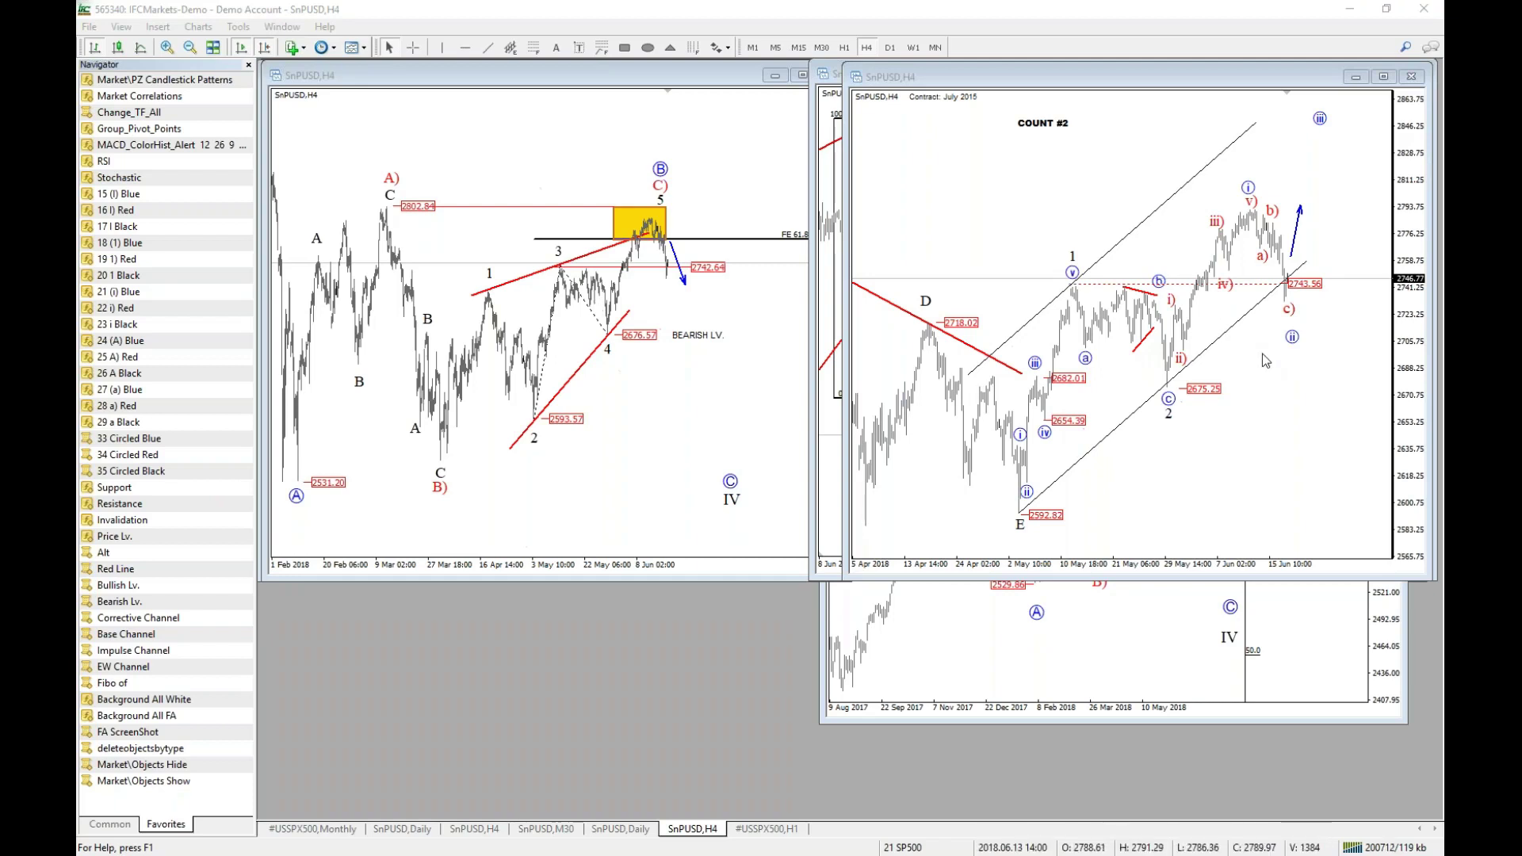
Read crosshair values on the COUNT #2 chart and zoom in on the most recent weeks.
left_click(1265, 254)
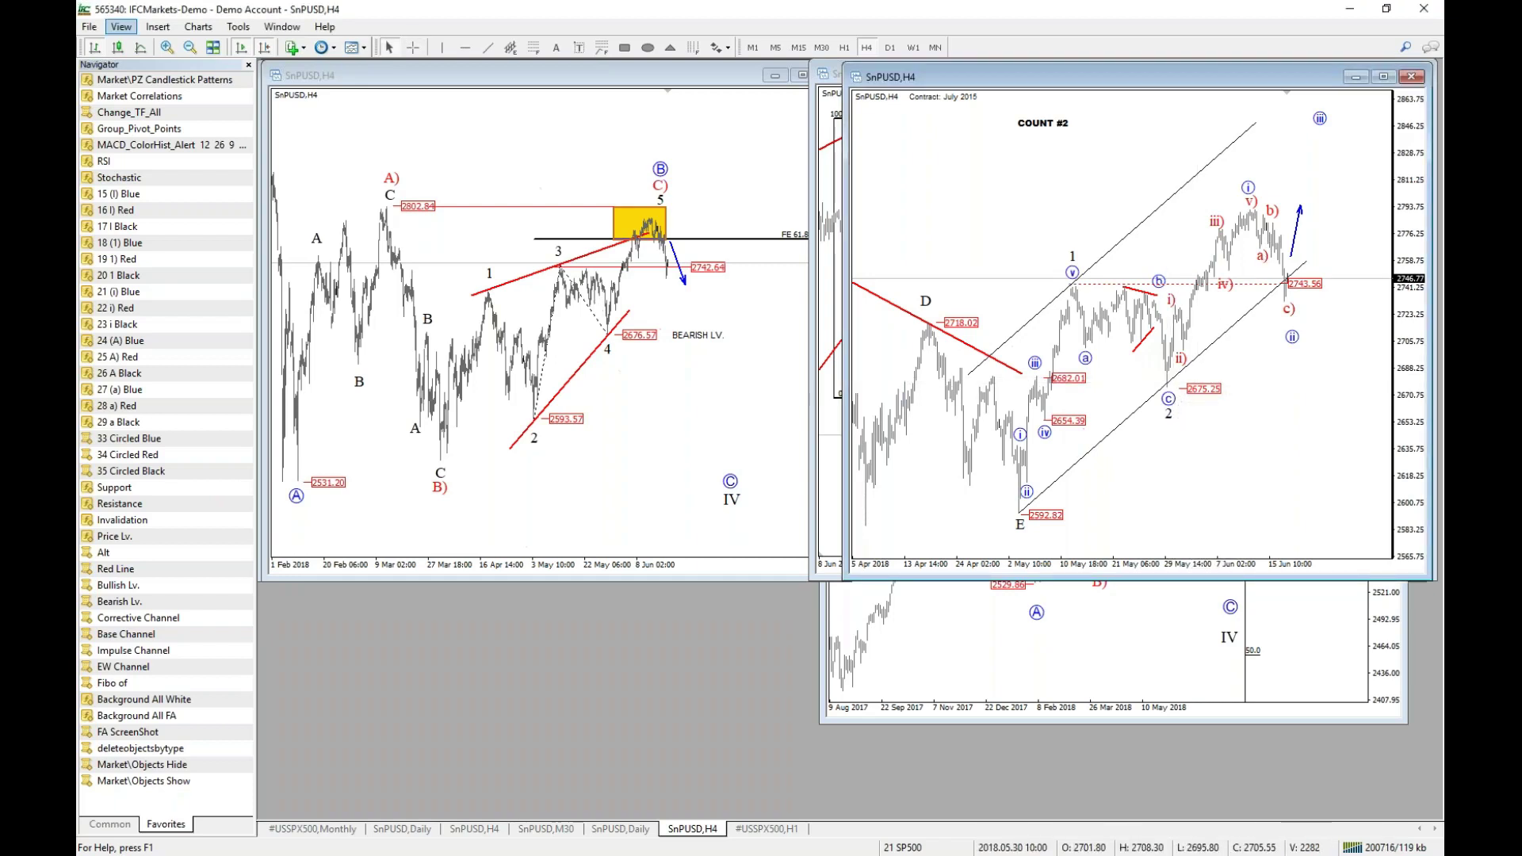
middle_click(1258, 252)
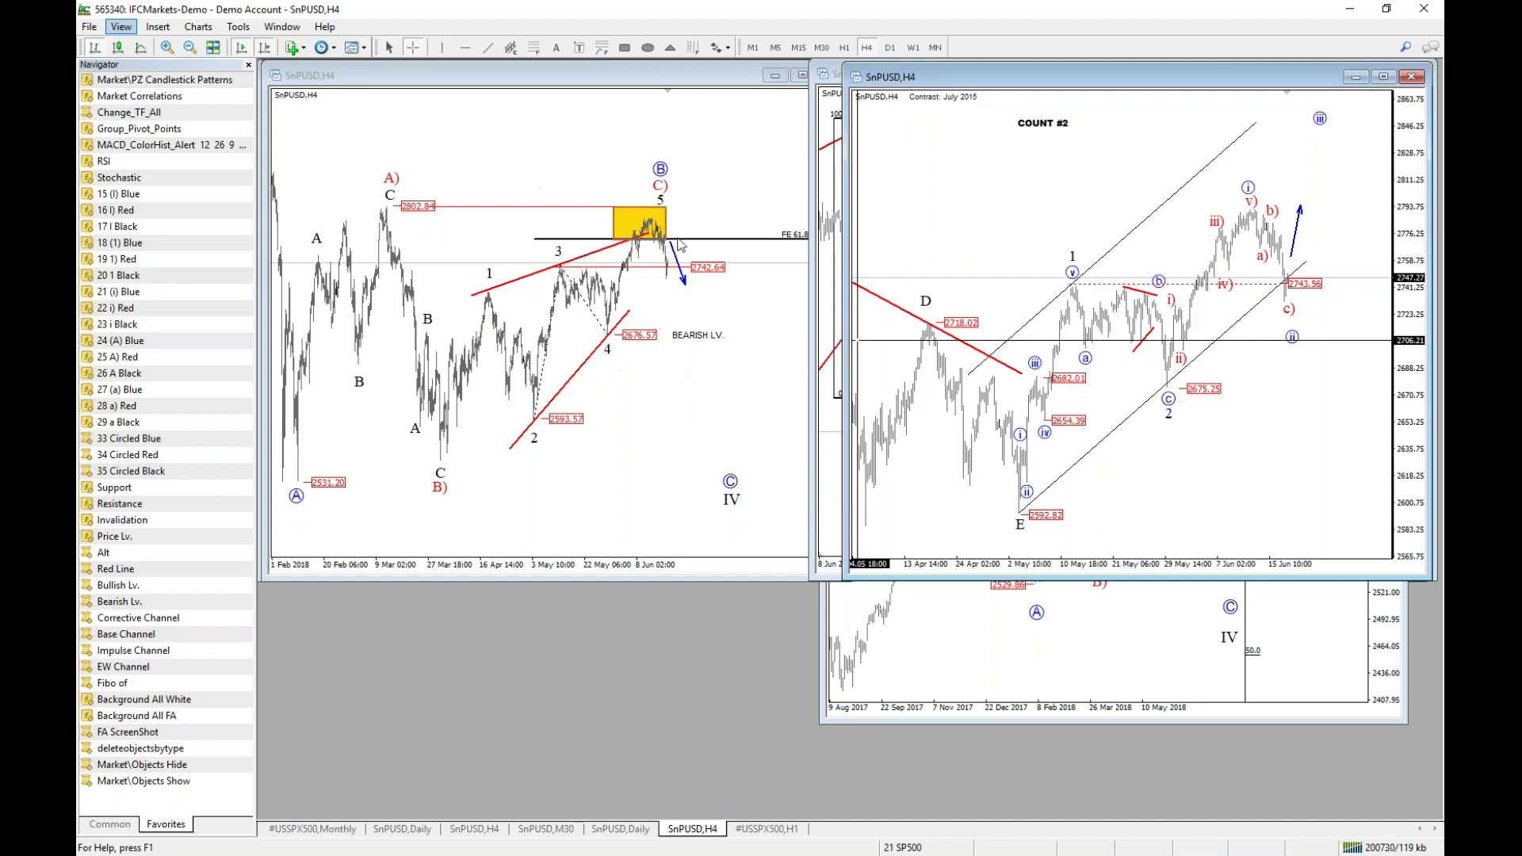
mouse_move(664, 248)
mouse_move(631, 319)
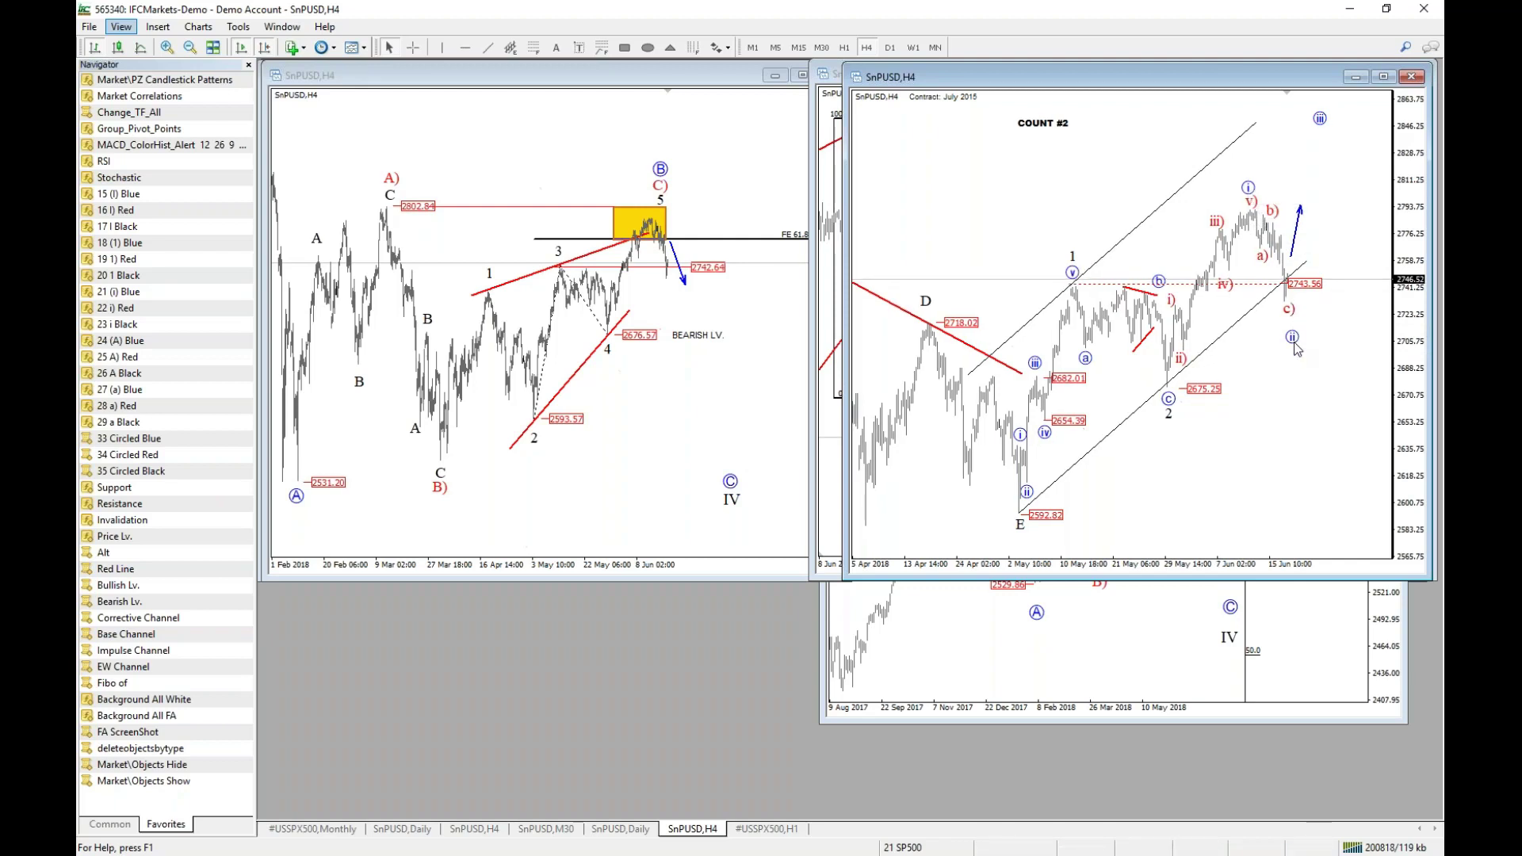
middle_click(1298, 290)
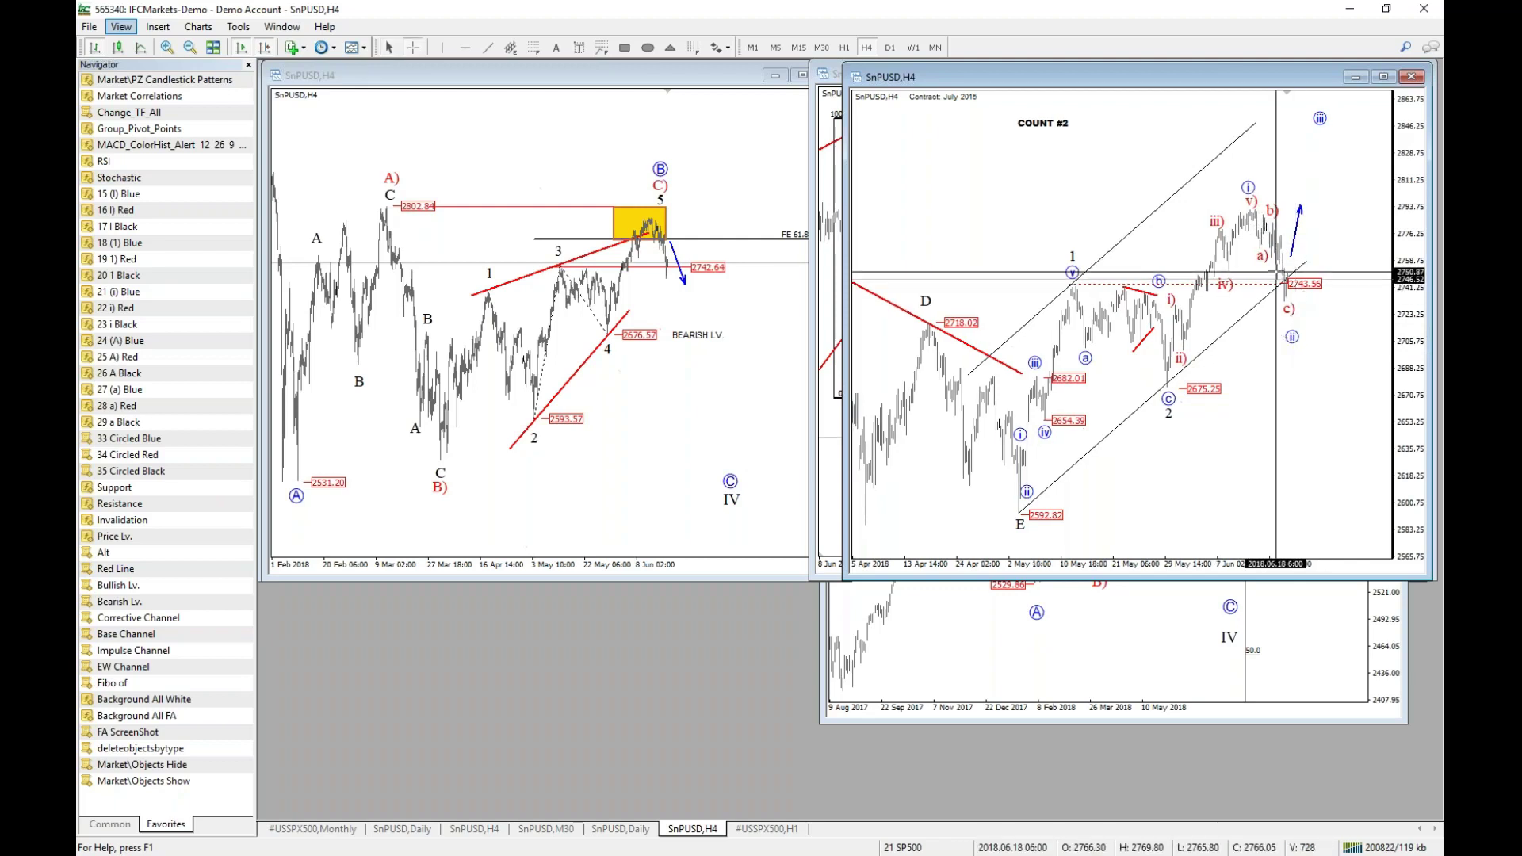
middle_click(1284, 290)
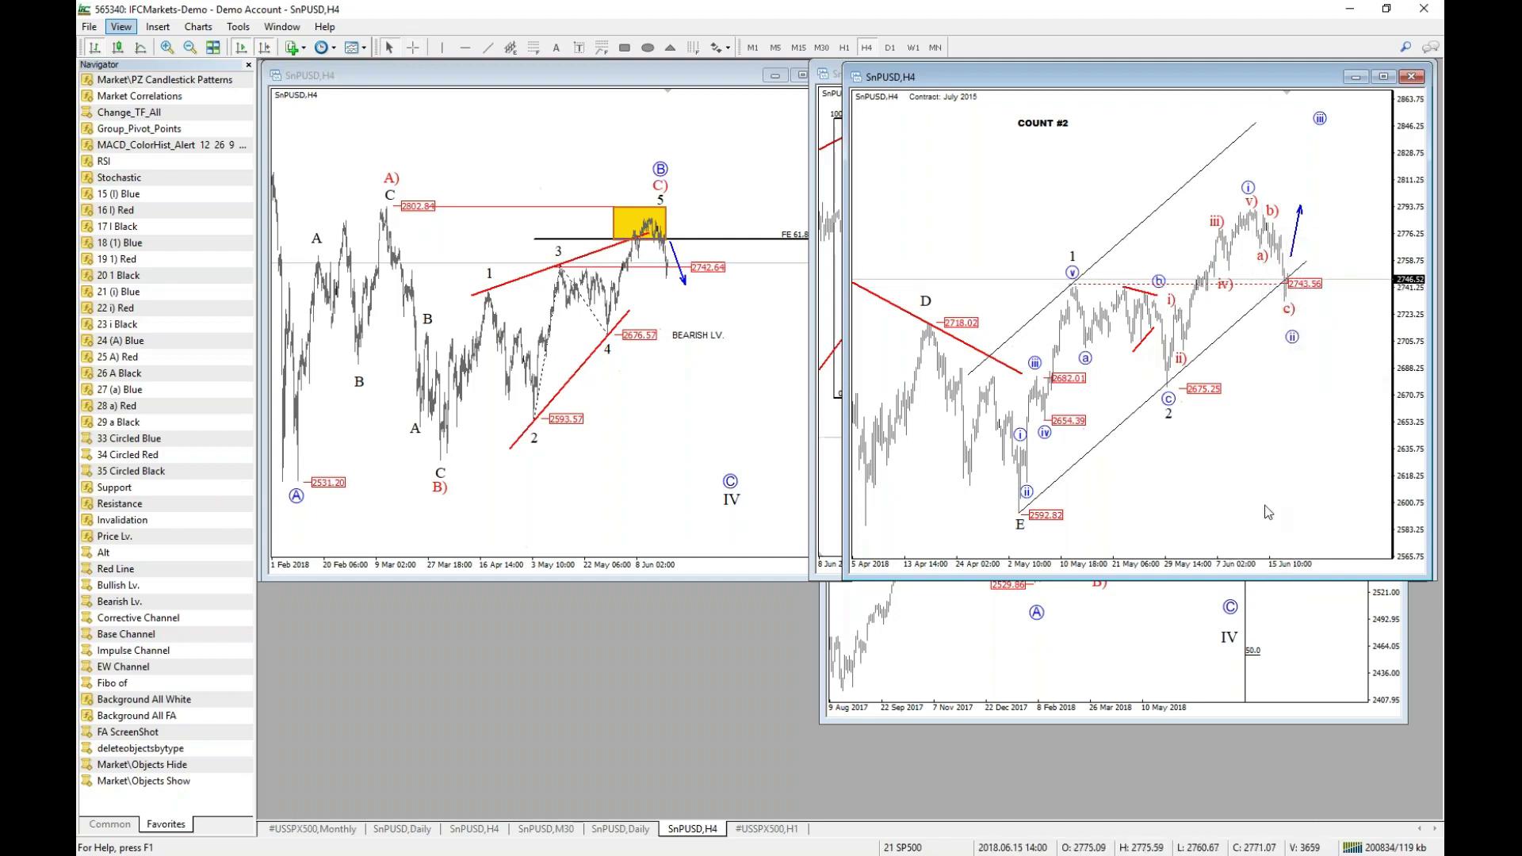
left_click_drag(1227, 563, 1152, 247)
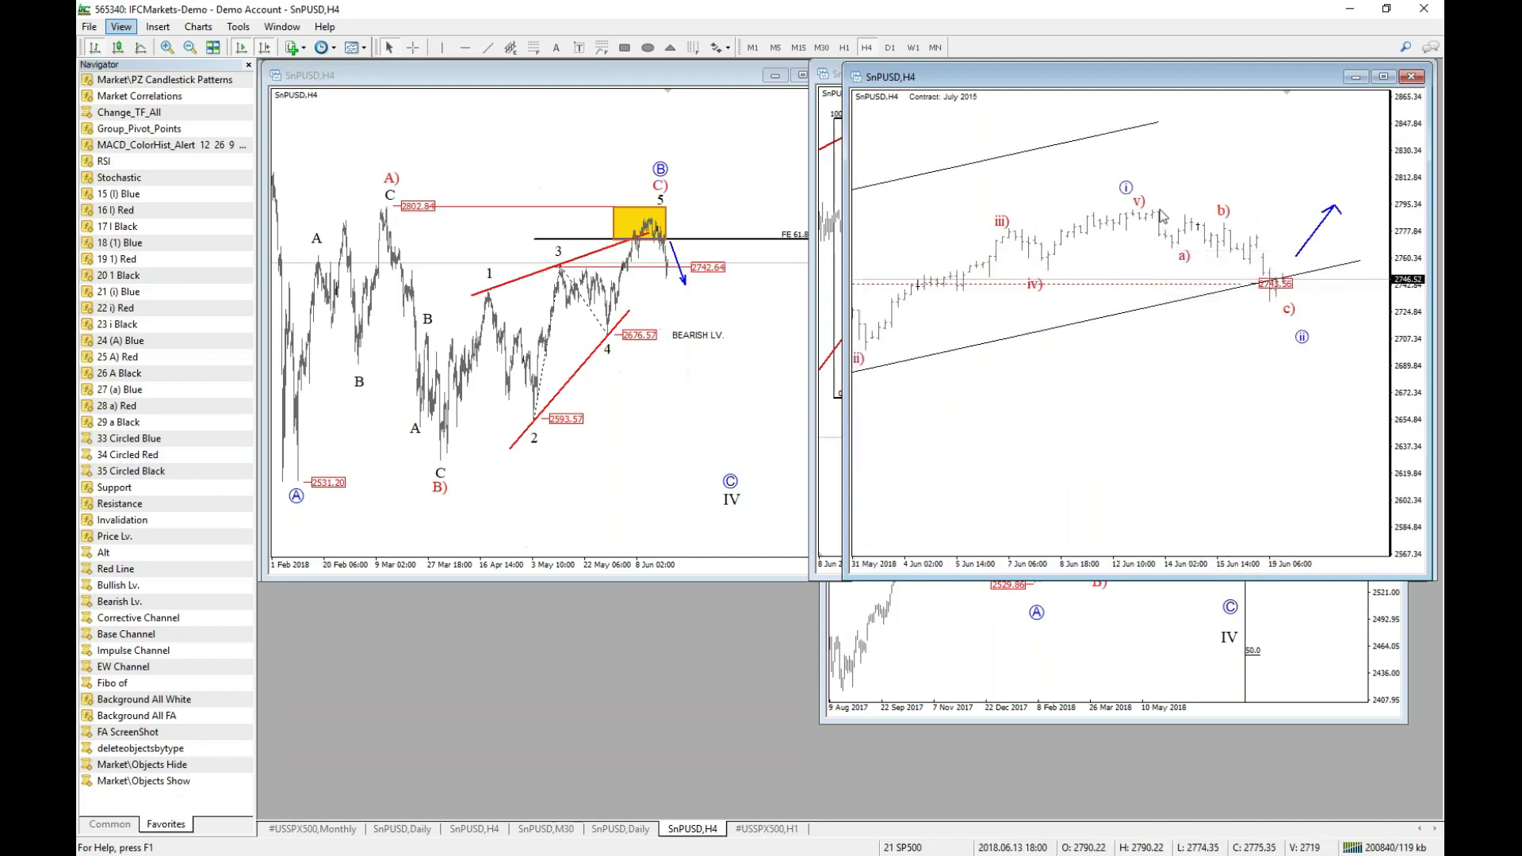
Zoom the right H4 chart out and compare it with the left H4 chart.
mouse_move(1176, 256)
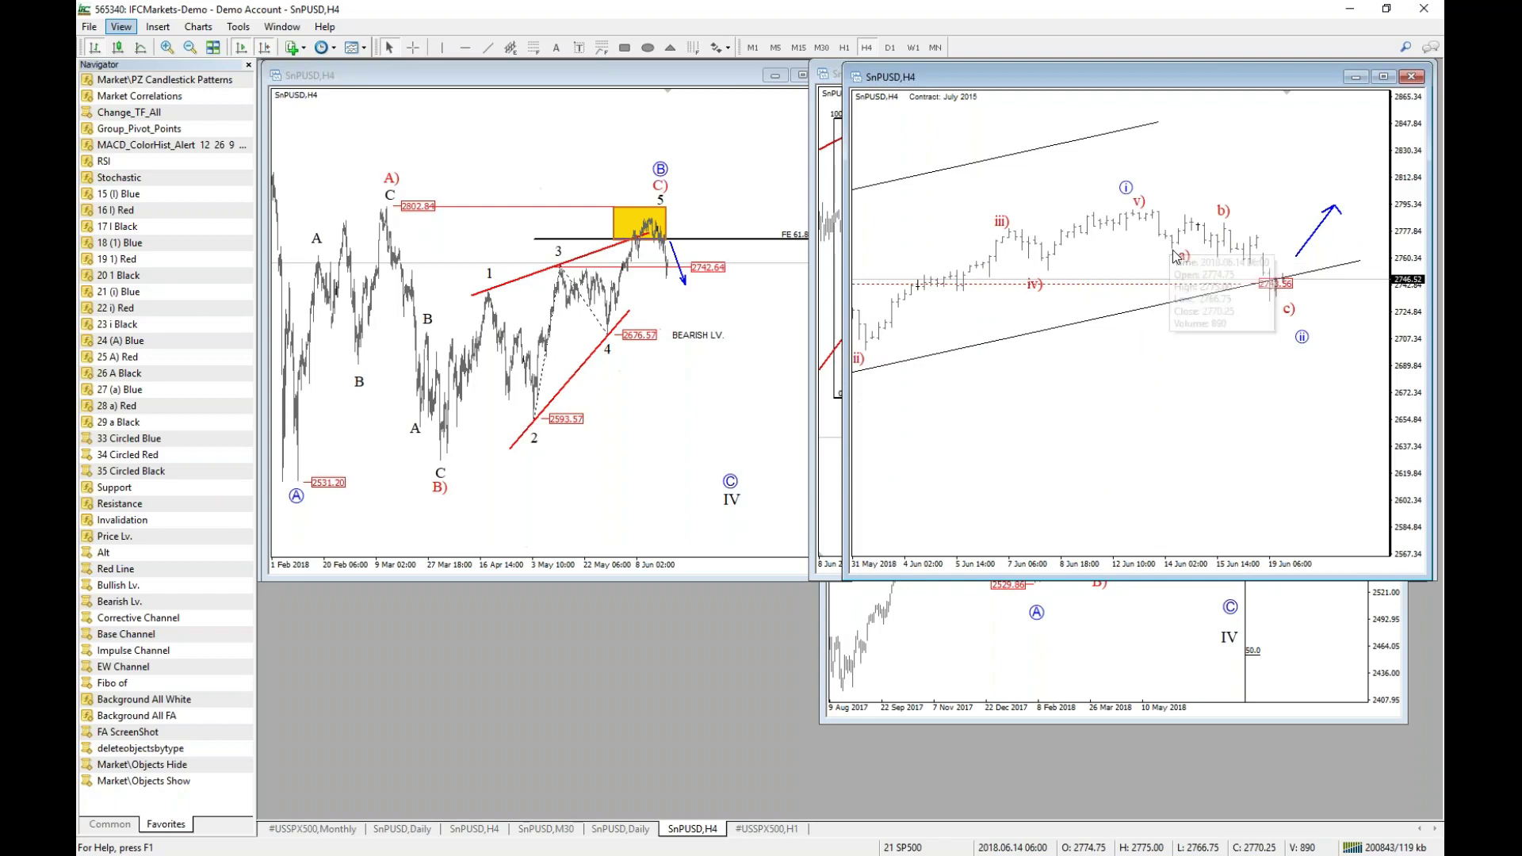
mouse_move(1144, 216)
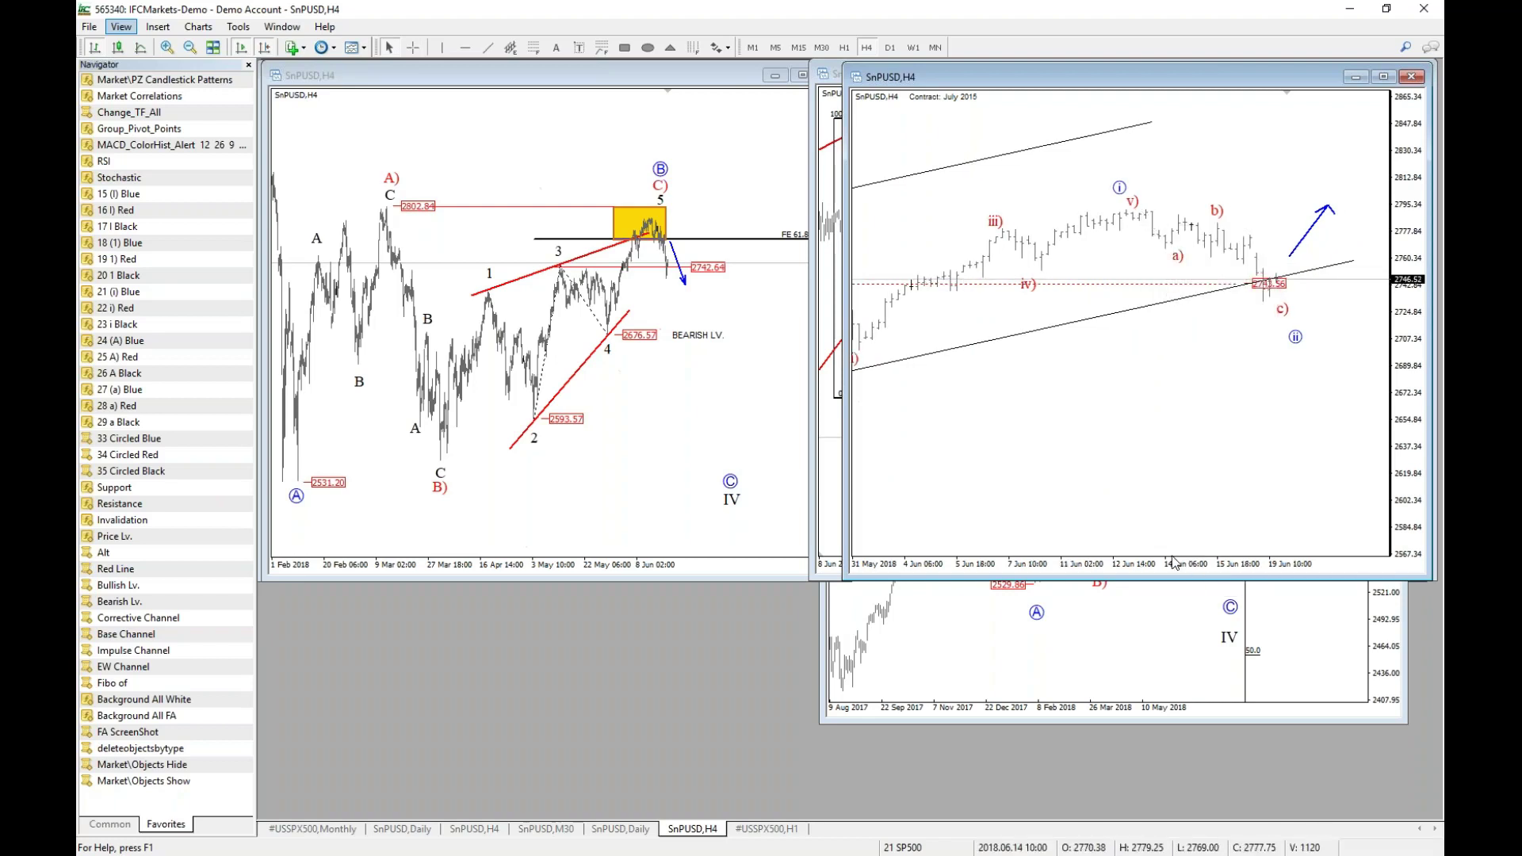
left_click_drag(1174, 563, 1221, 565)
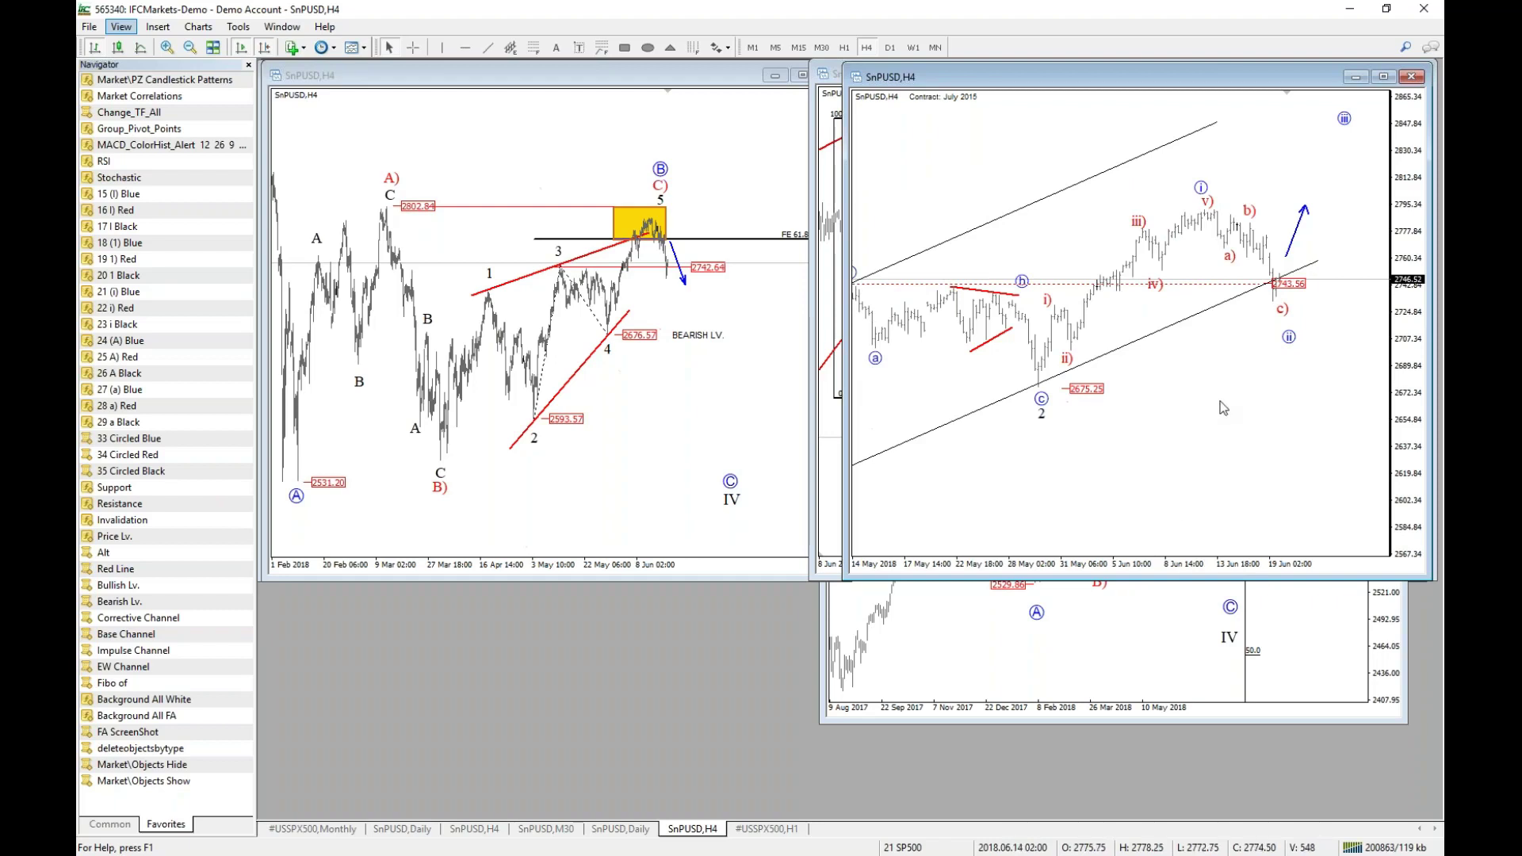
left_click(730, 375)
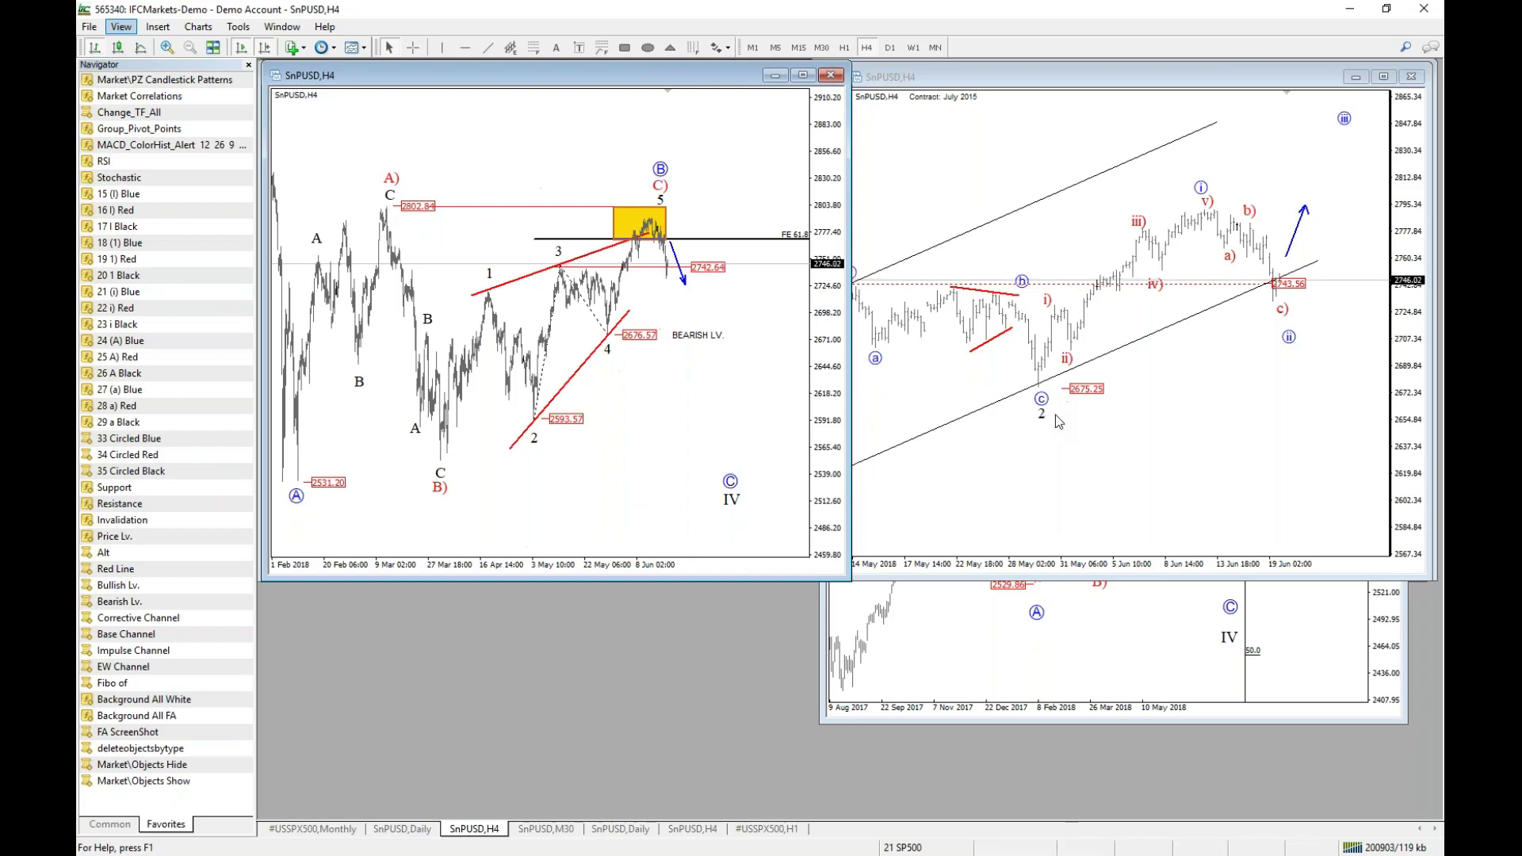
left_click(946, 487)
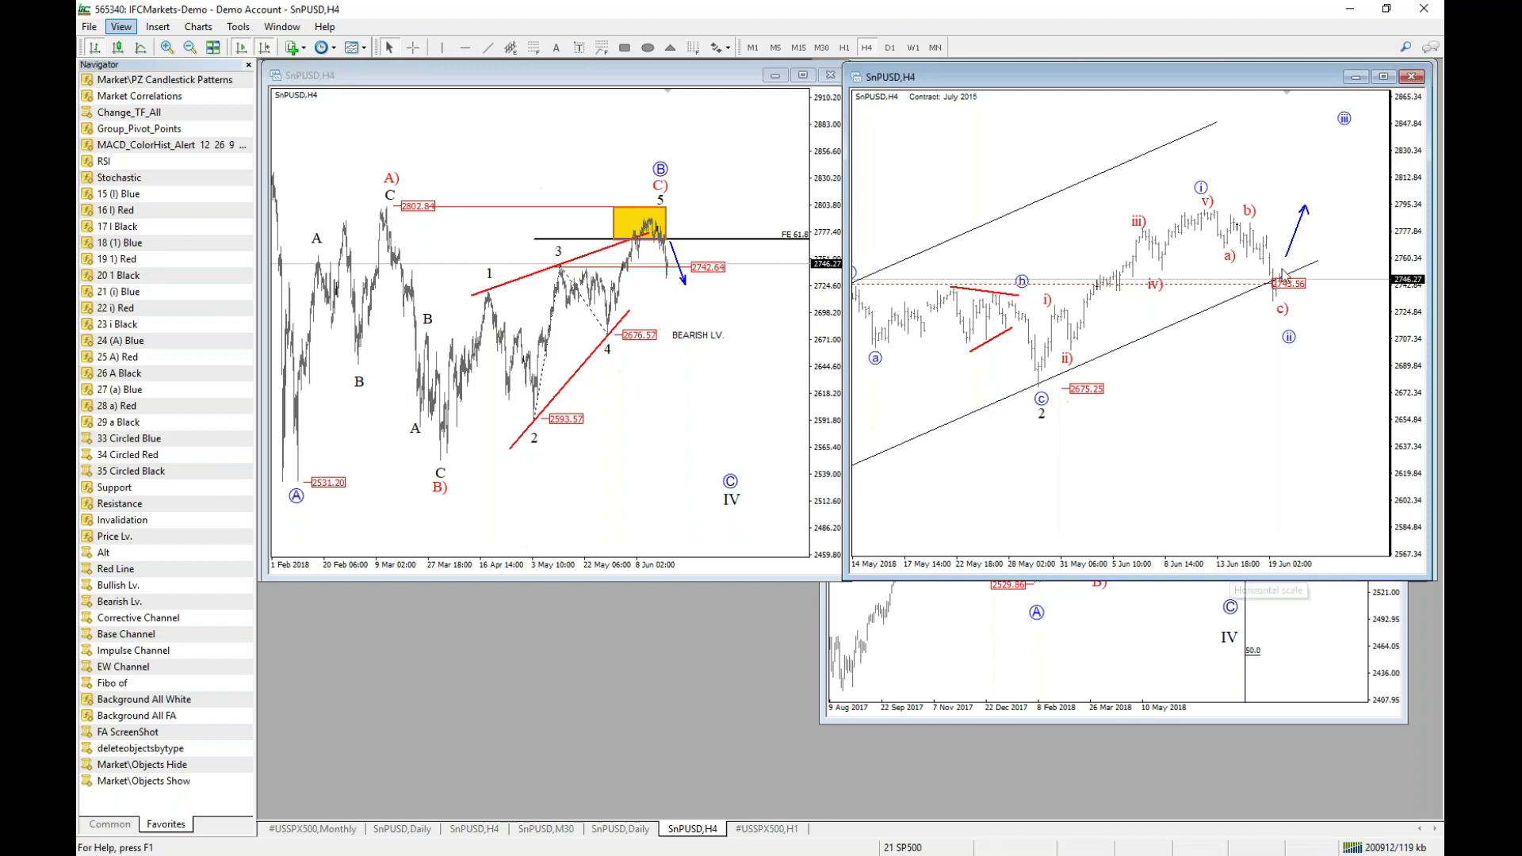
Read crosshair values near the c) low, hide the crosshair, and switch to TradingView.
middle_click(1280, 220)
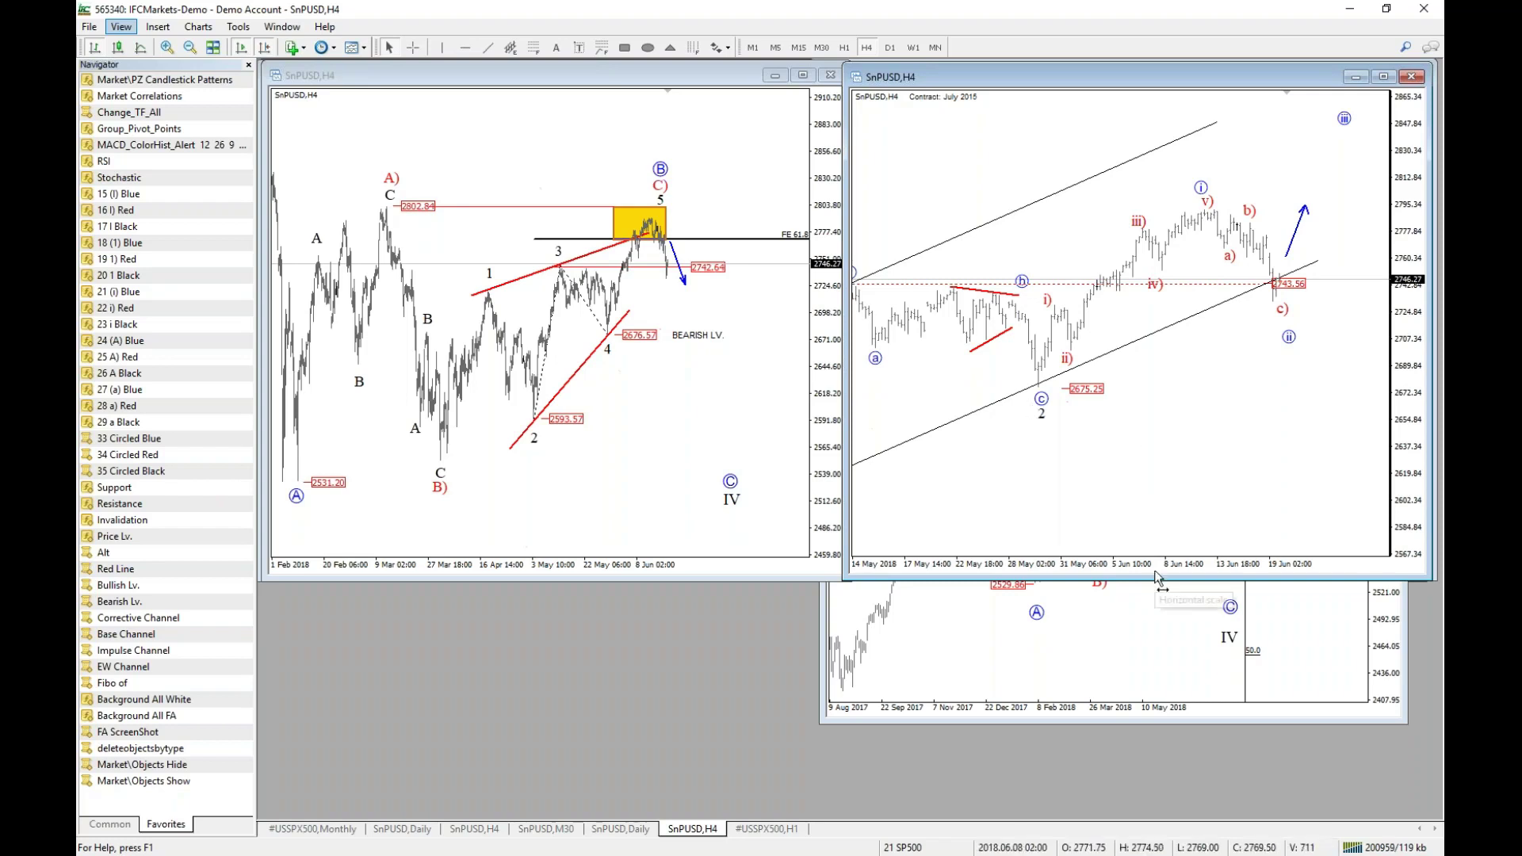
left_click_drag(1155, 568, 1140, 566)
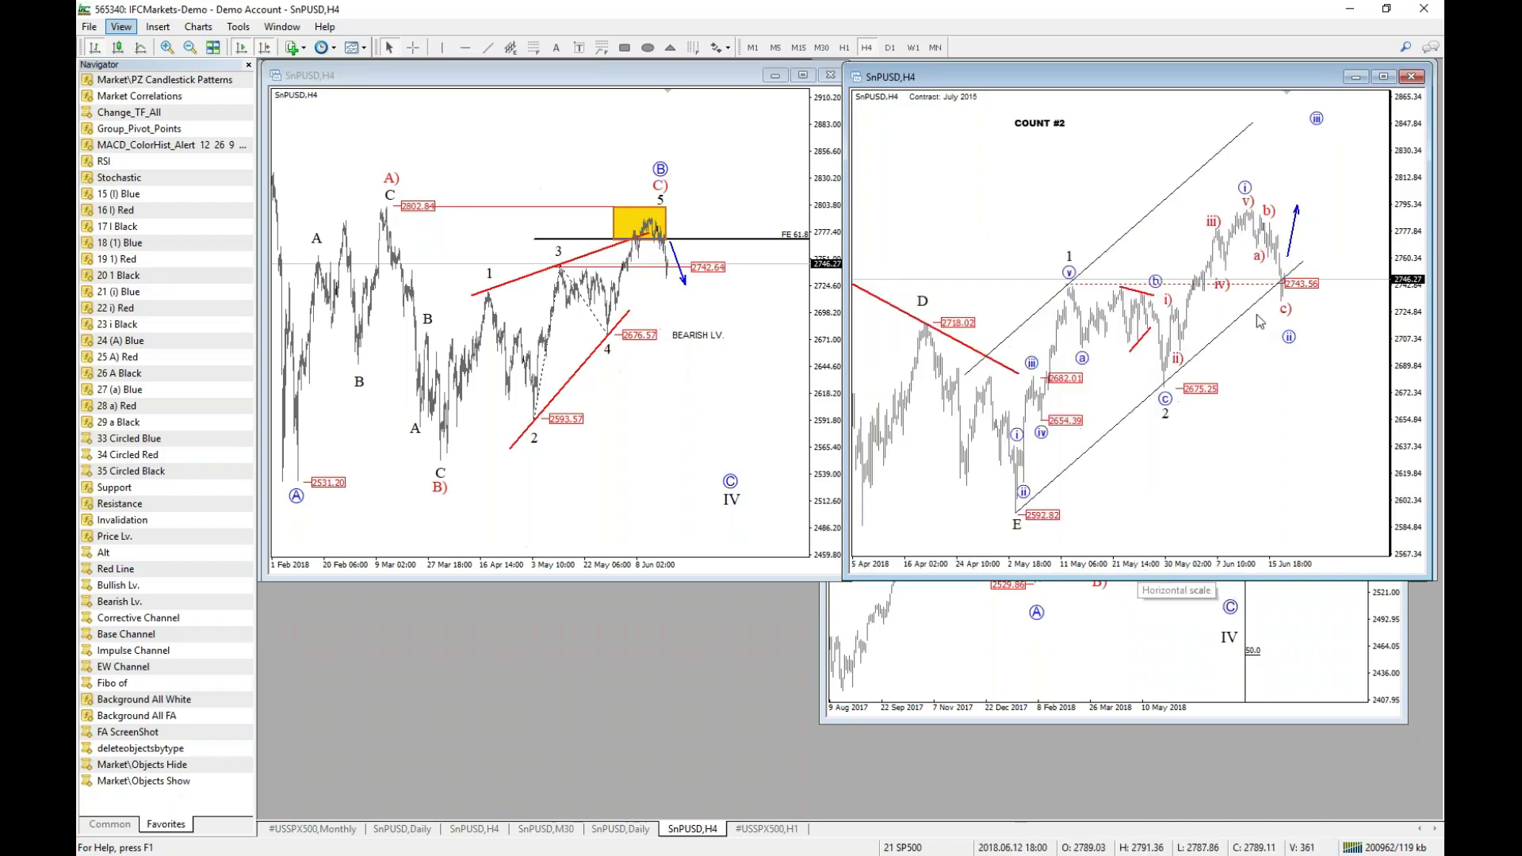
middle_click(1257, 285)
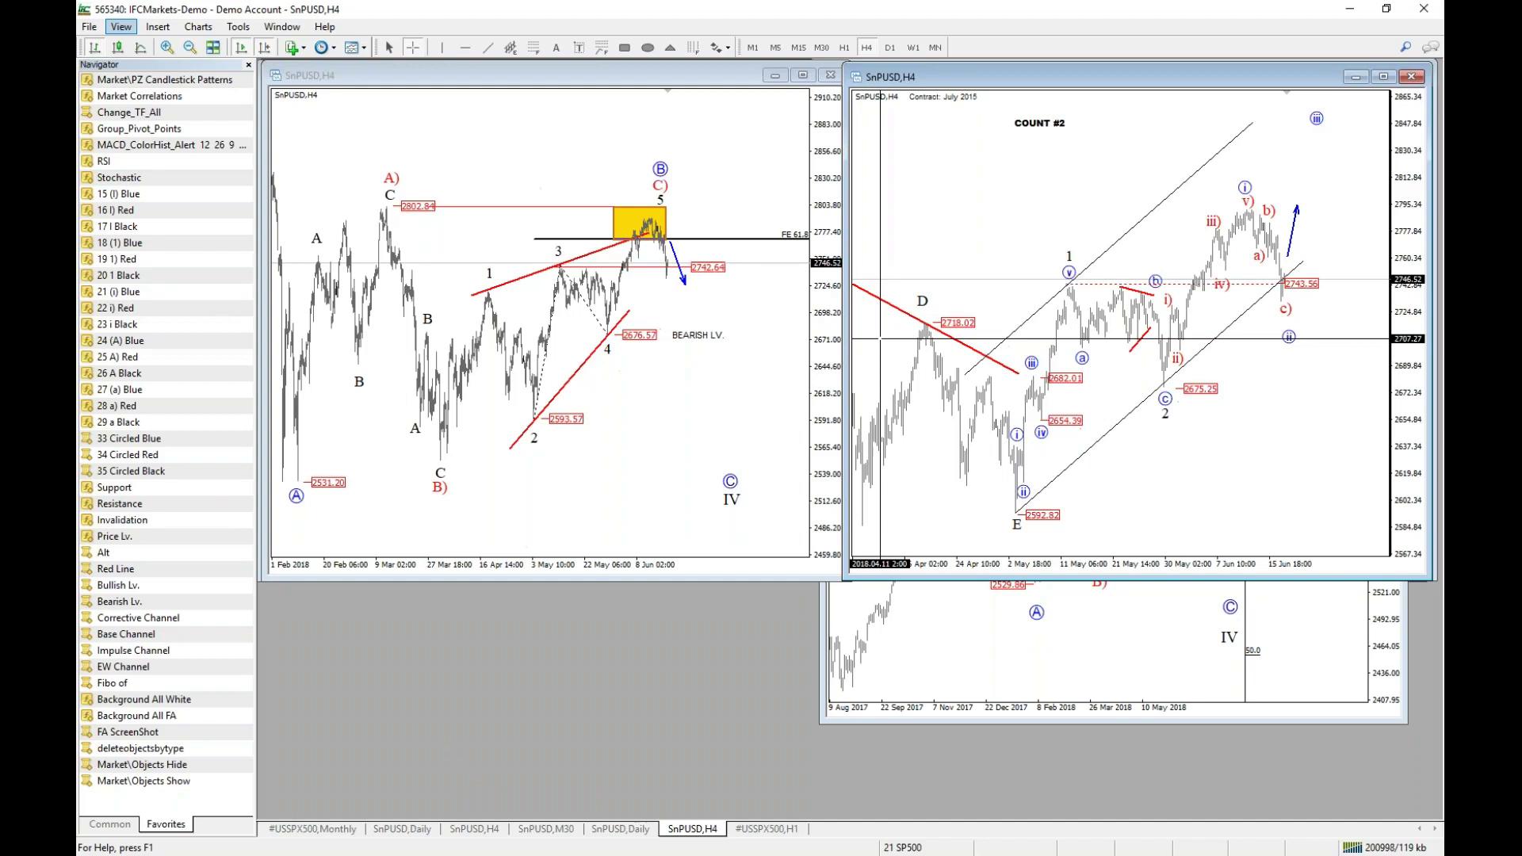
key("Escape")
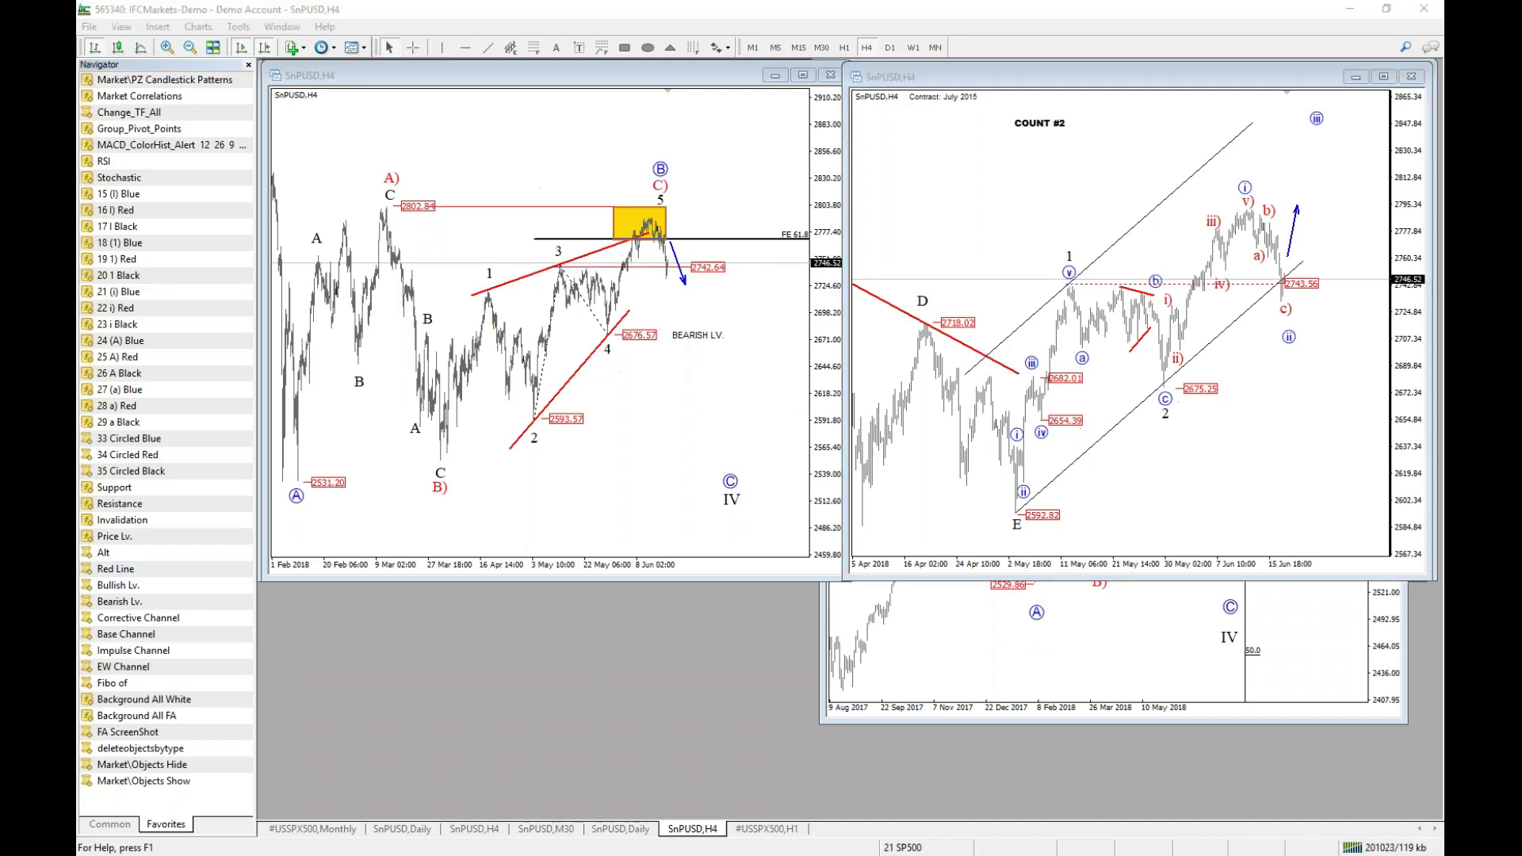
key("alt+Tab")
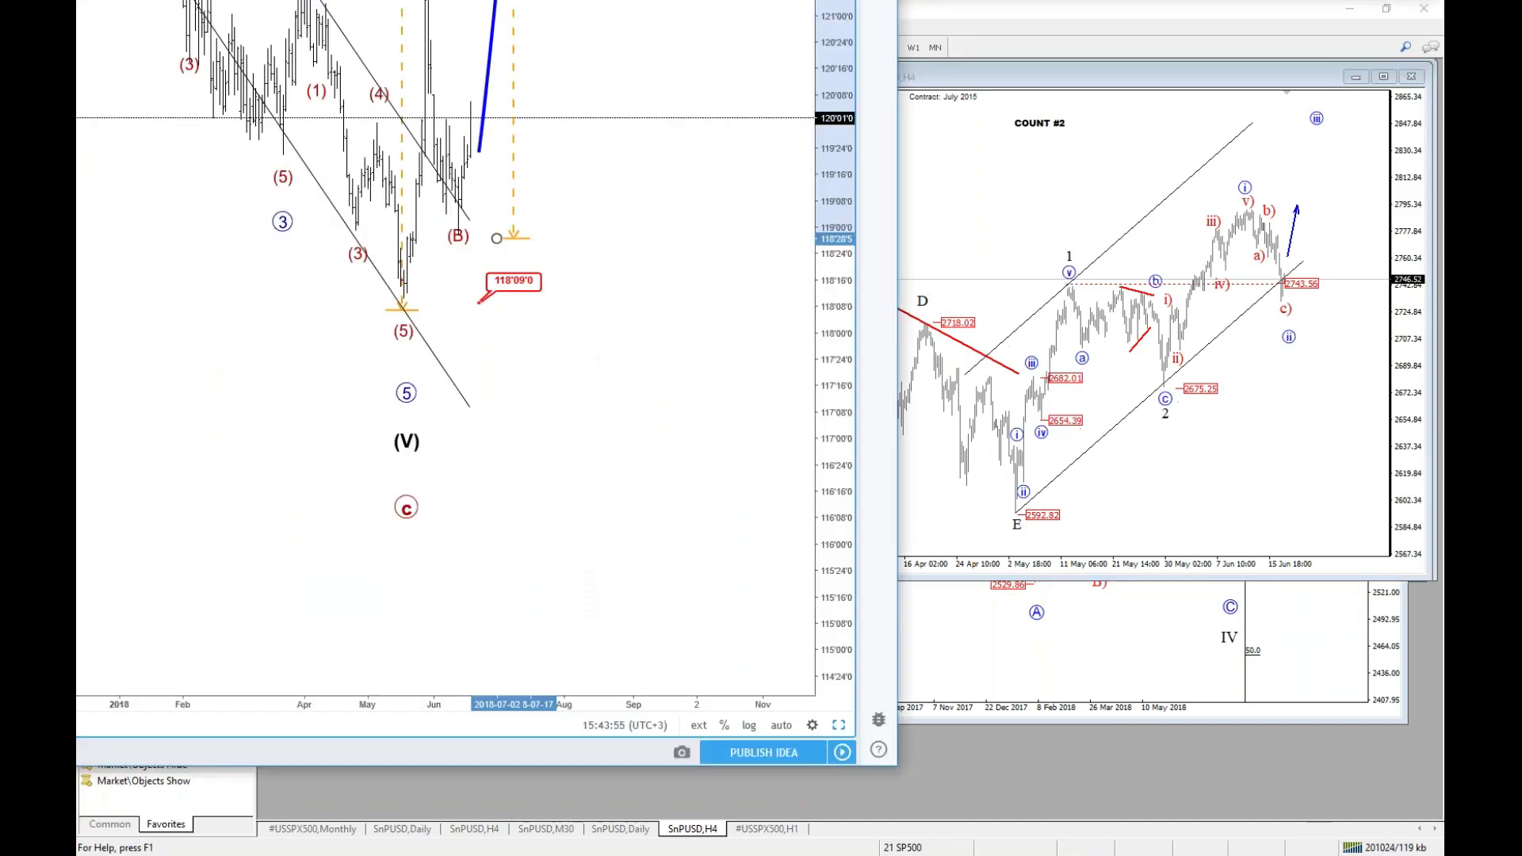
View the ZN1! wave count full-screen briefly, restore it, and switch back to MetaTrader 4.
key("super+Up")
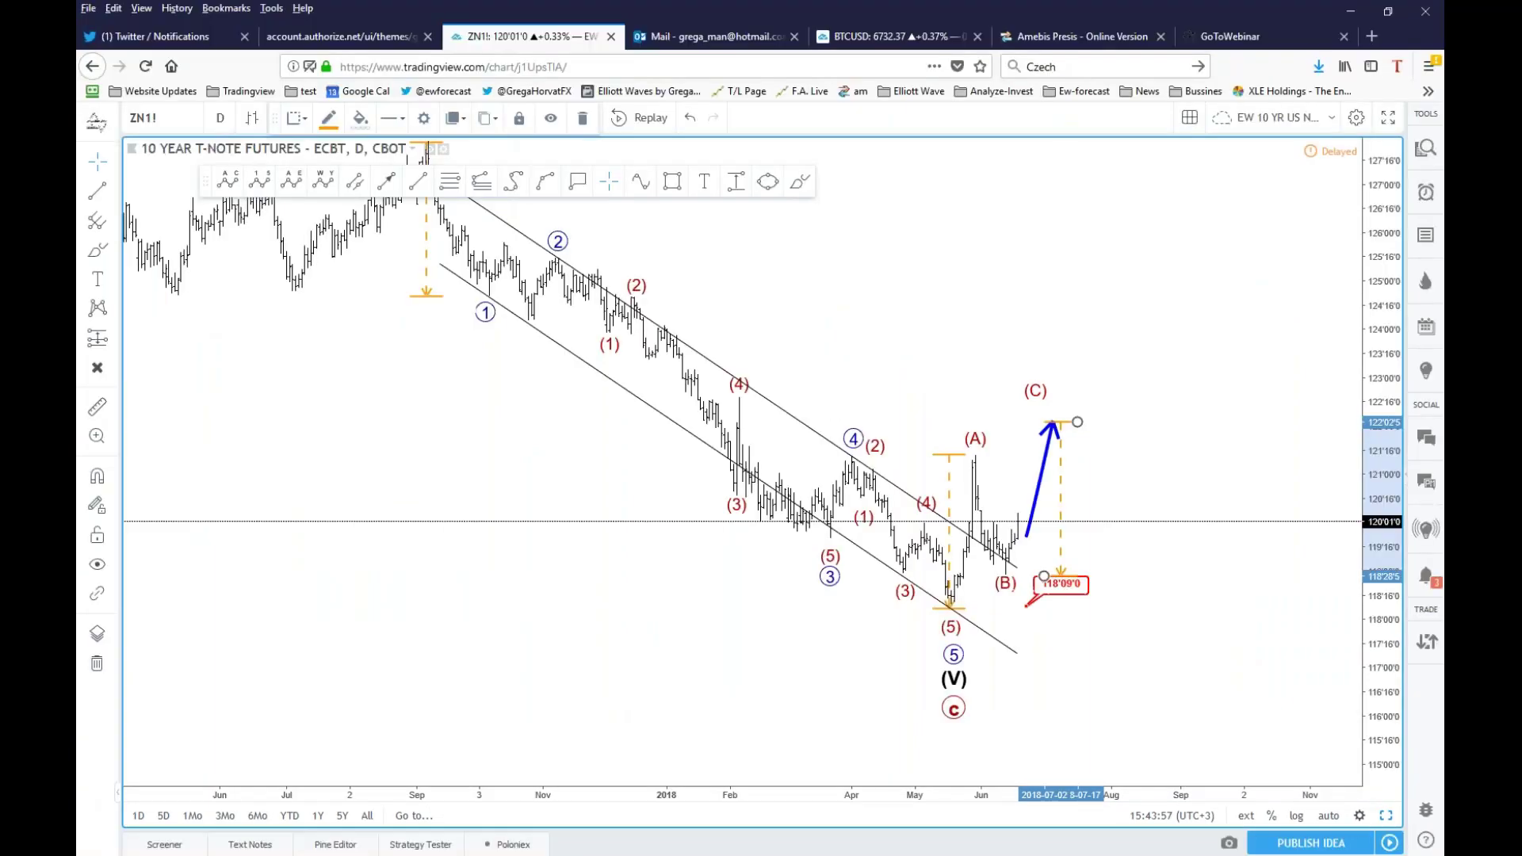
key("super+Down")
key("alt+Tab")
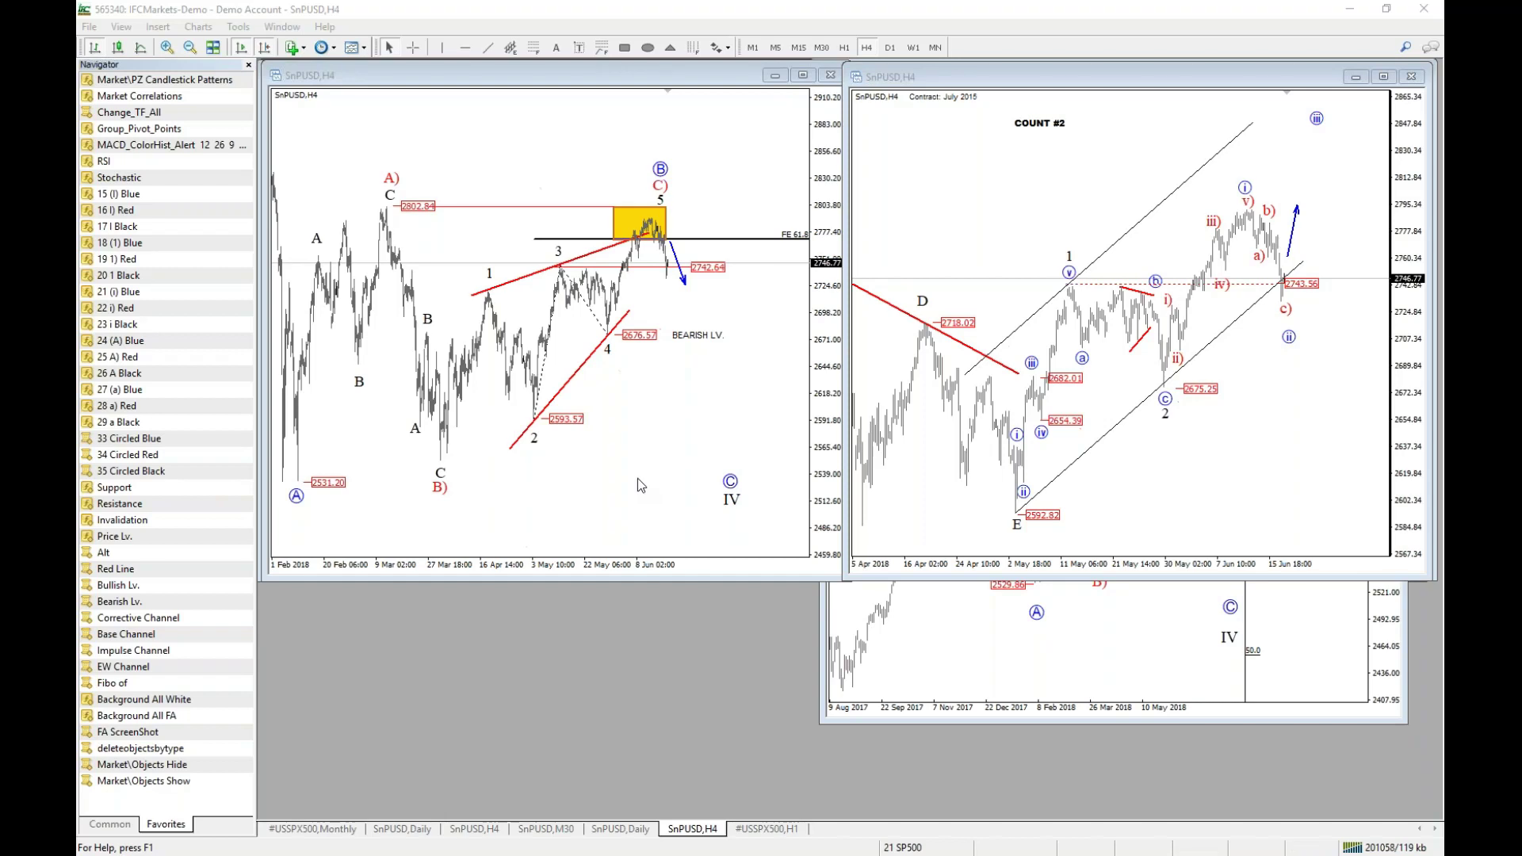
Load the '1 Stocks 3 Daily' profile and review its ten index charts from SP500 to HK50.
left_click(902, 848)
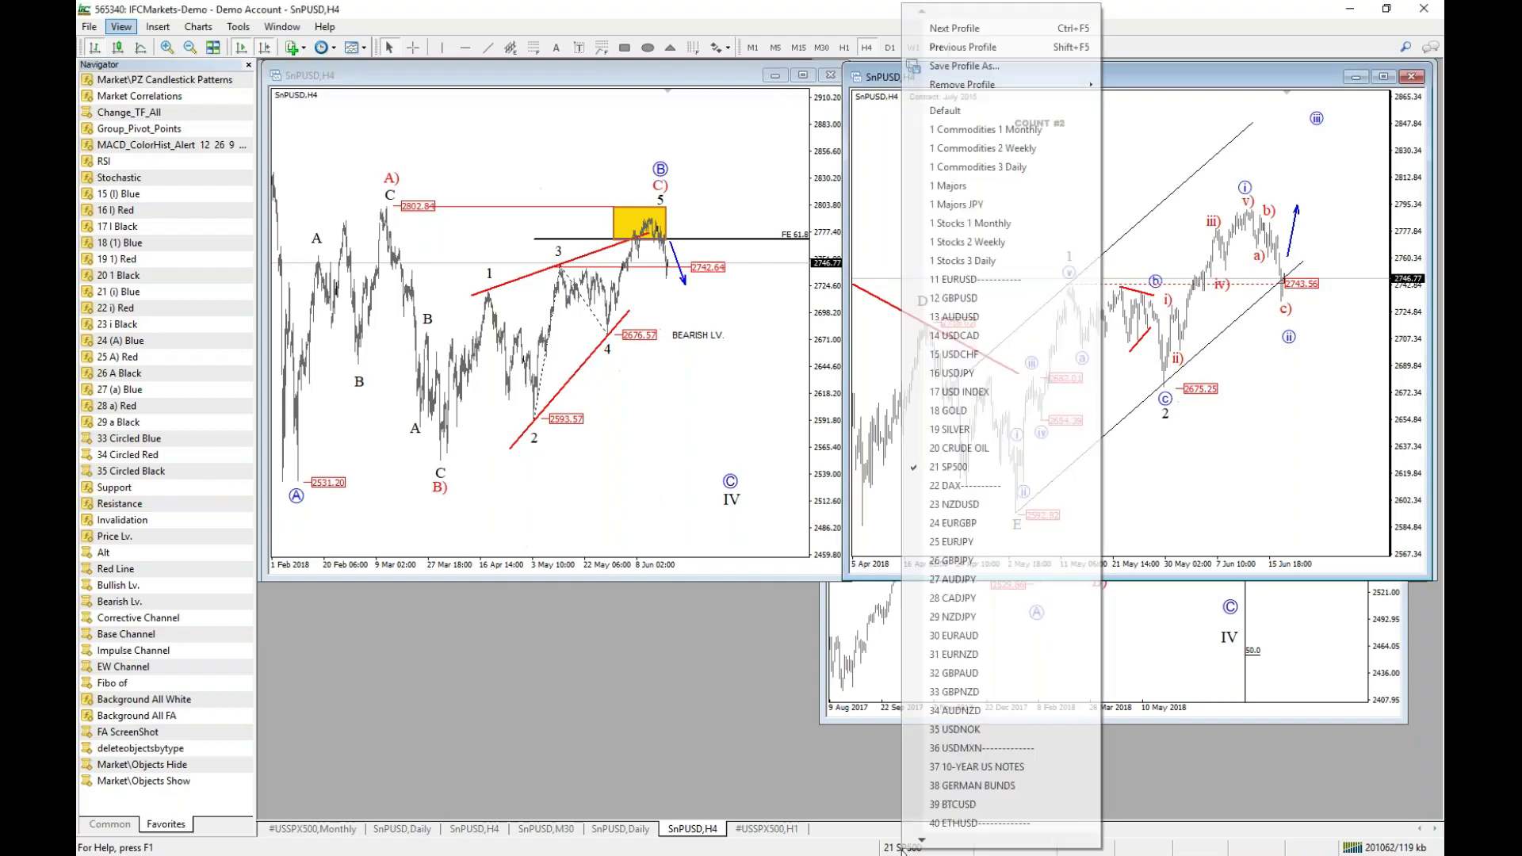
left_click(994, 258)
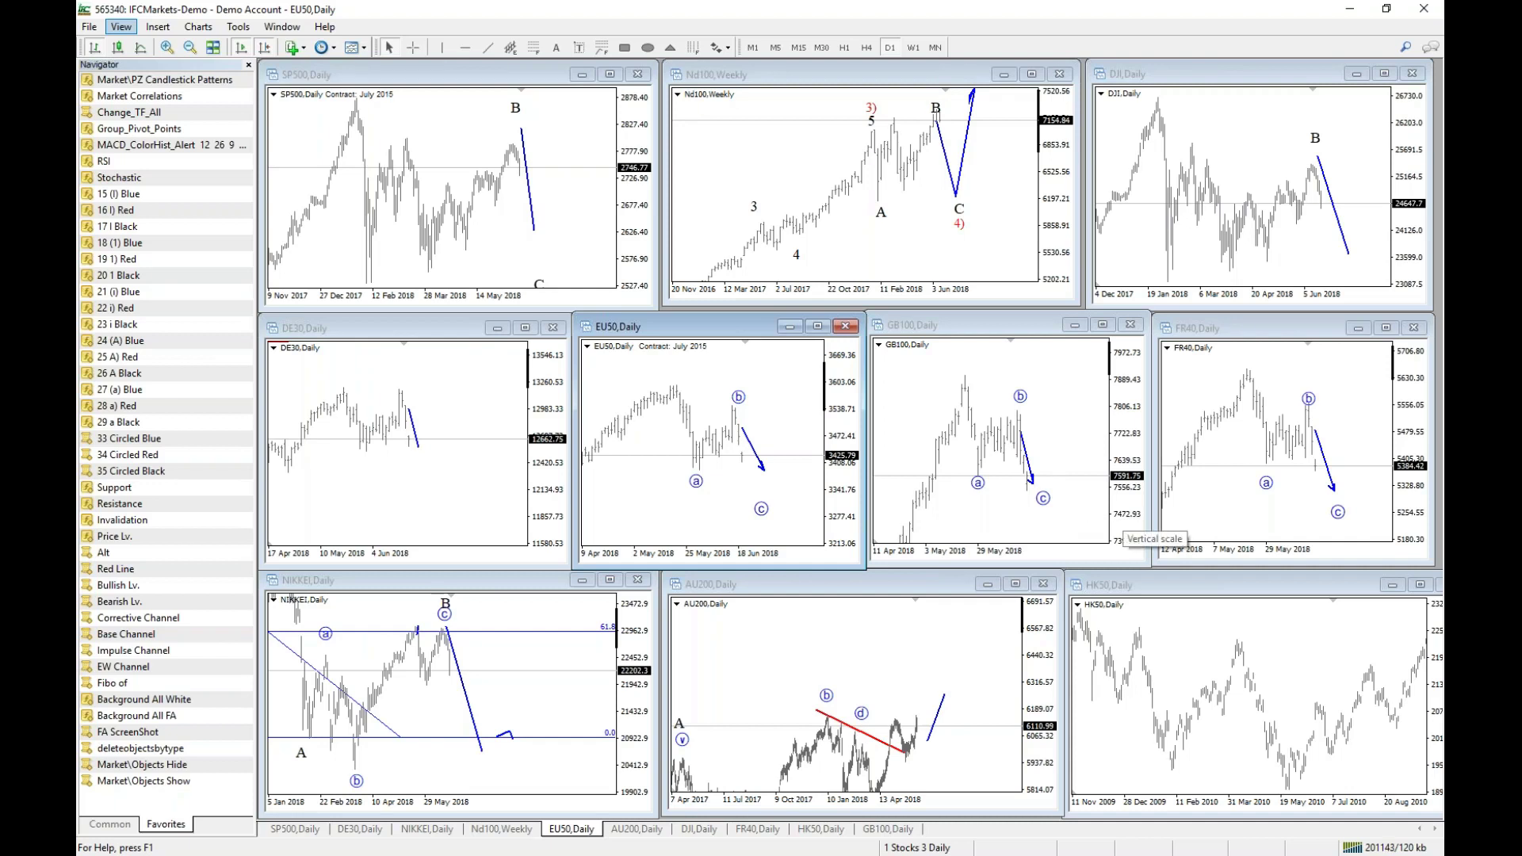
mouse_move(1007, 451)
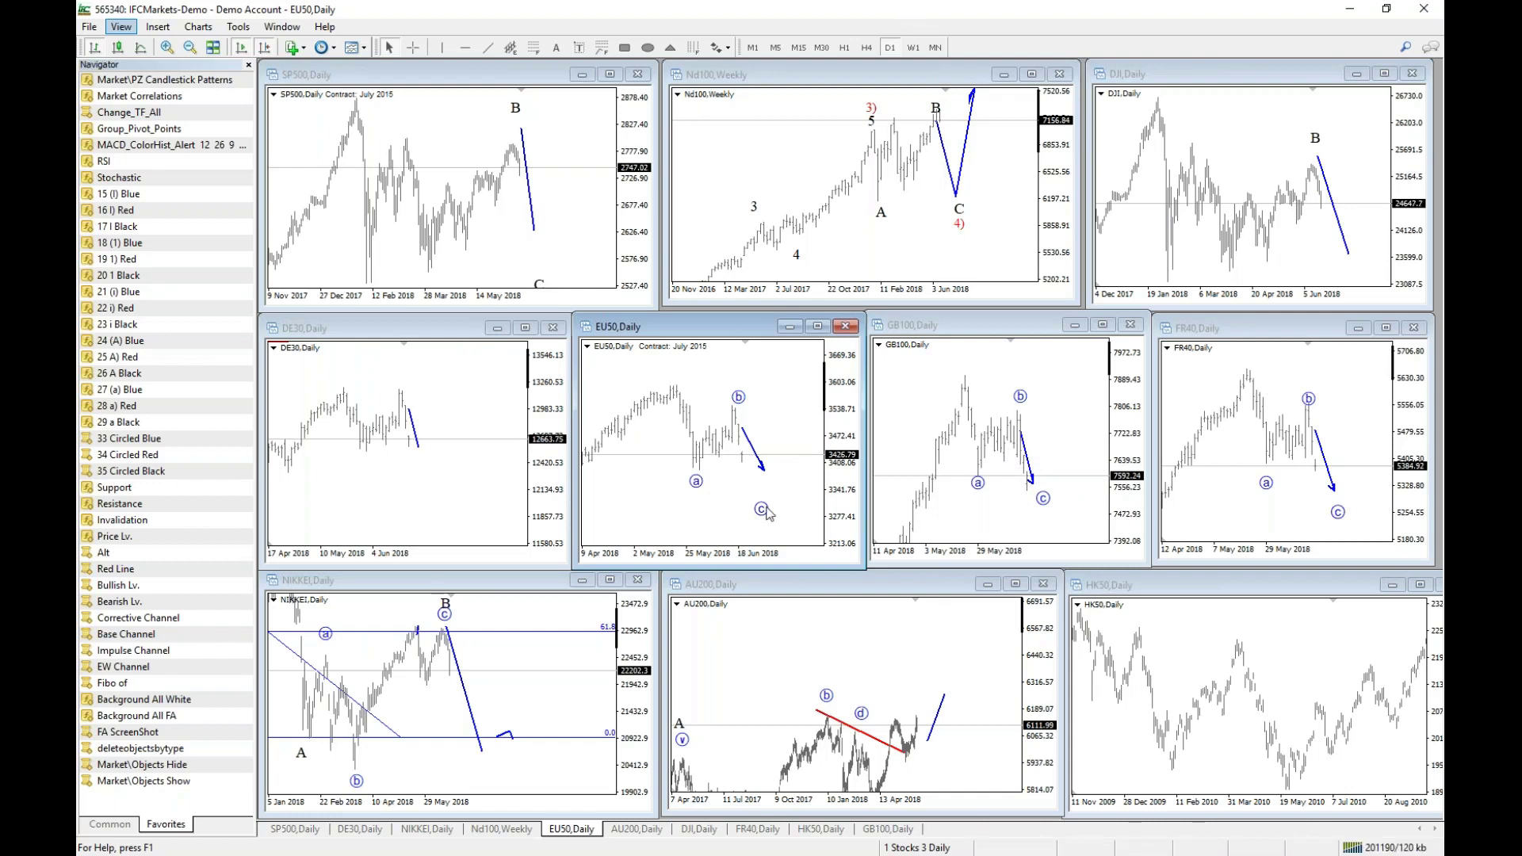
left_click(936, 848)
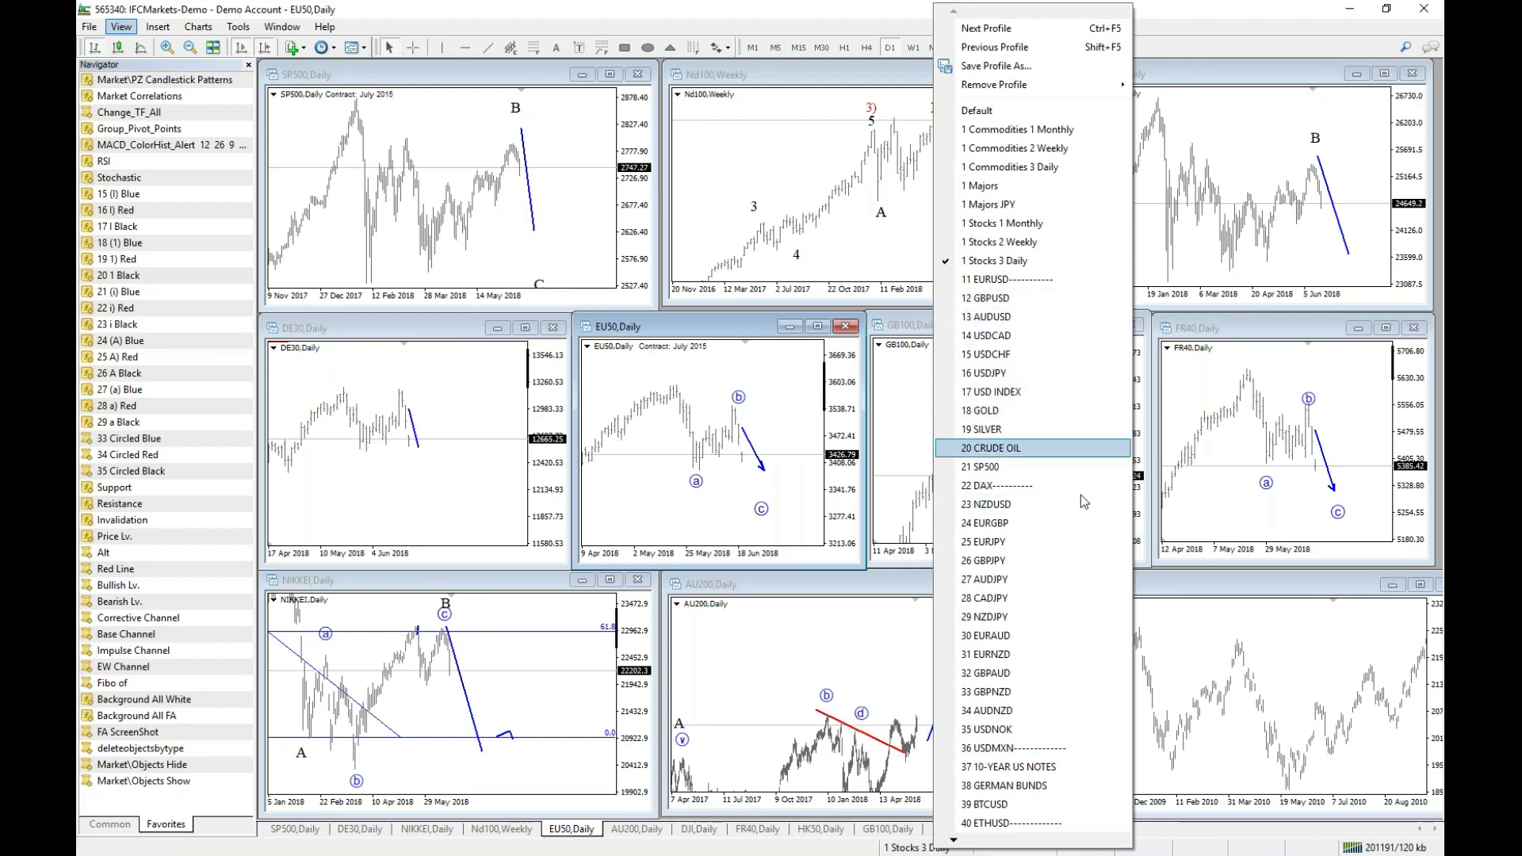
View 25 EURJPY, switch to 16 USDJPY to delete a price label, then return to 25 EURJPY.
left_click(1074, 540)
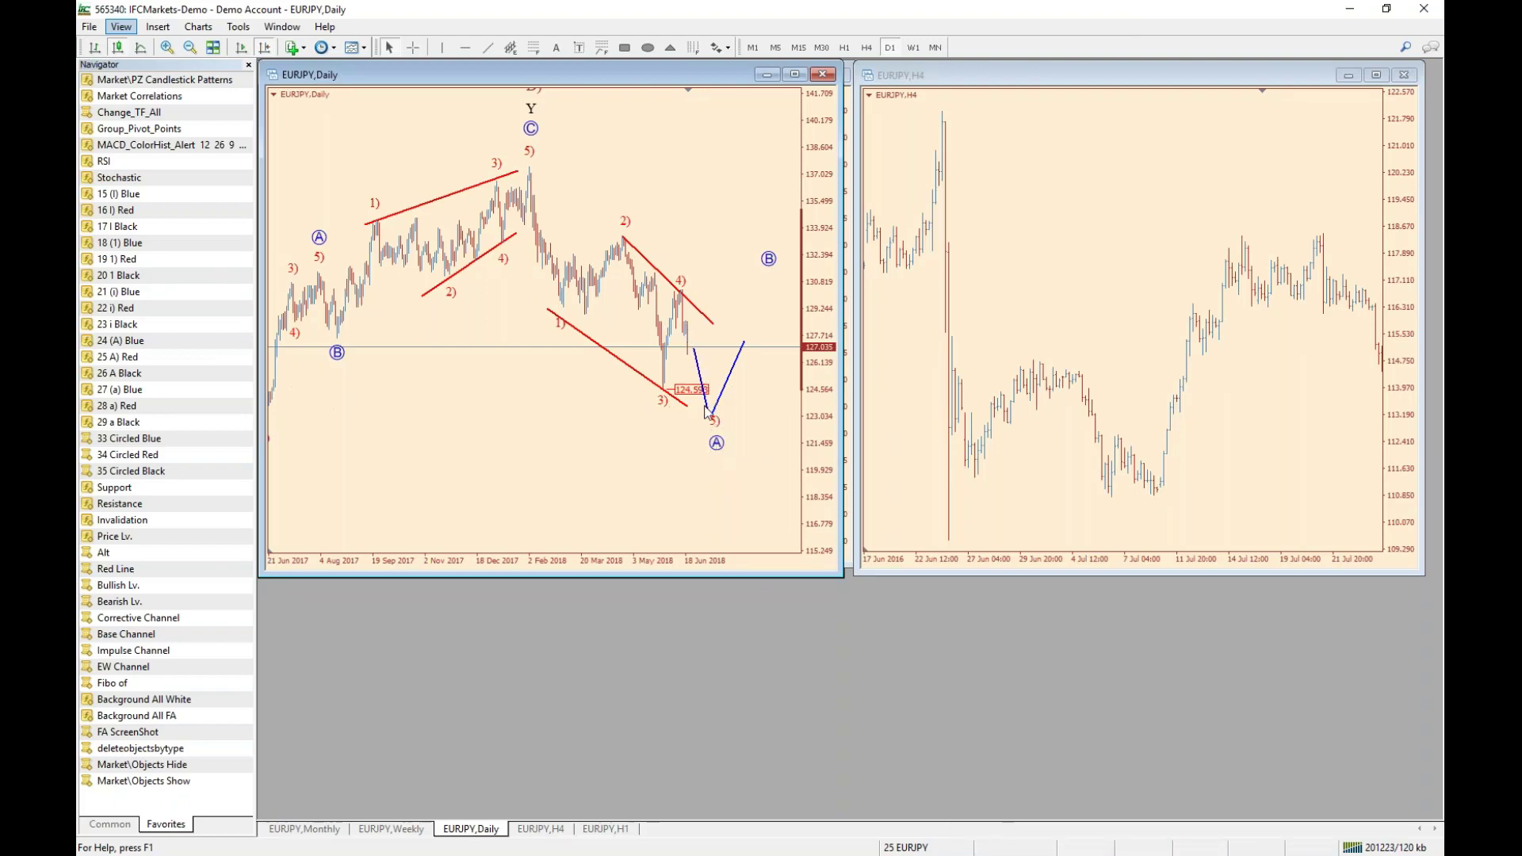
double_click(715, 420)
left_click(912, 847)
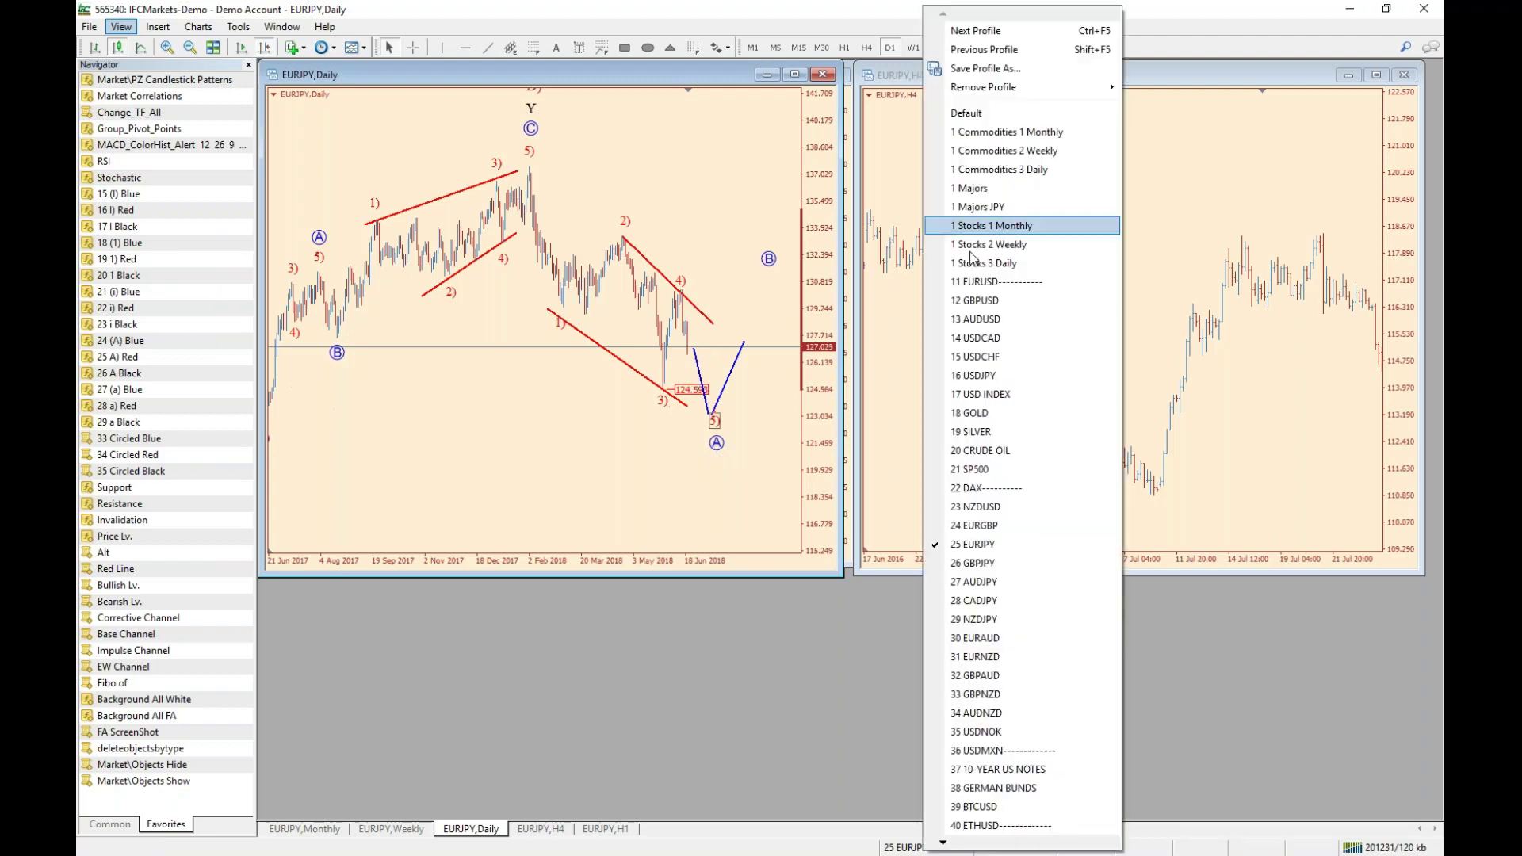
left_click(992, 377)
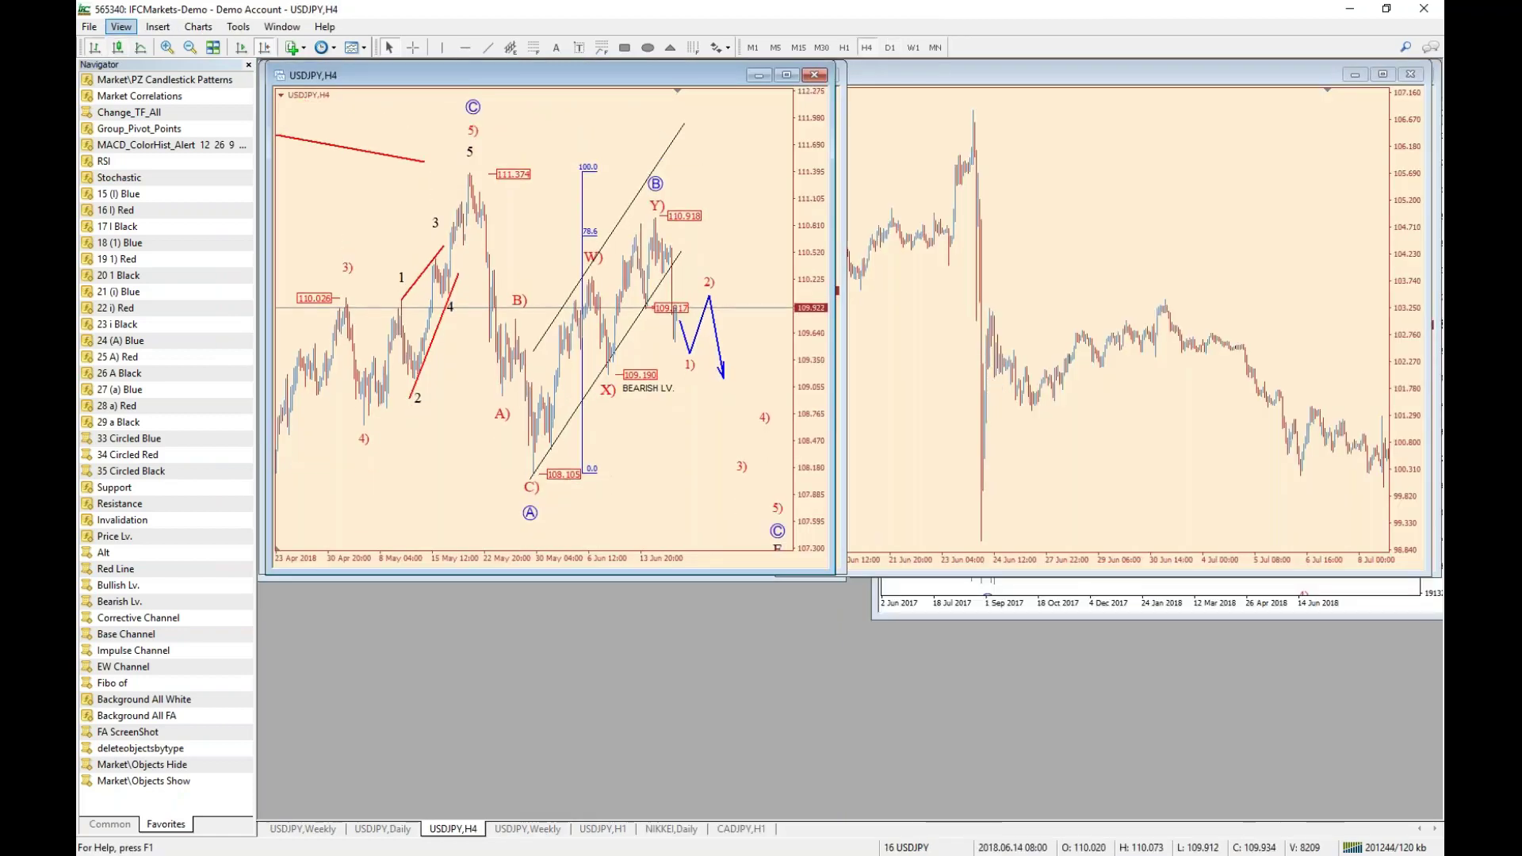
right_click(721, 232)
left_click(754, 275)
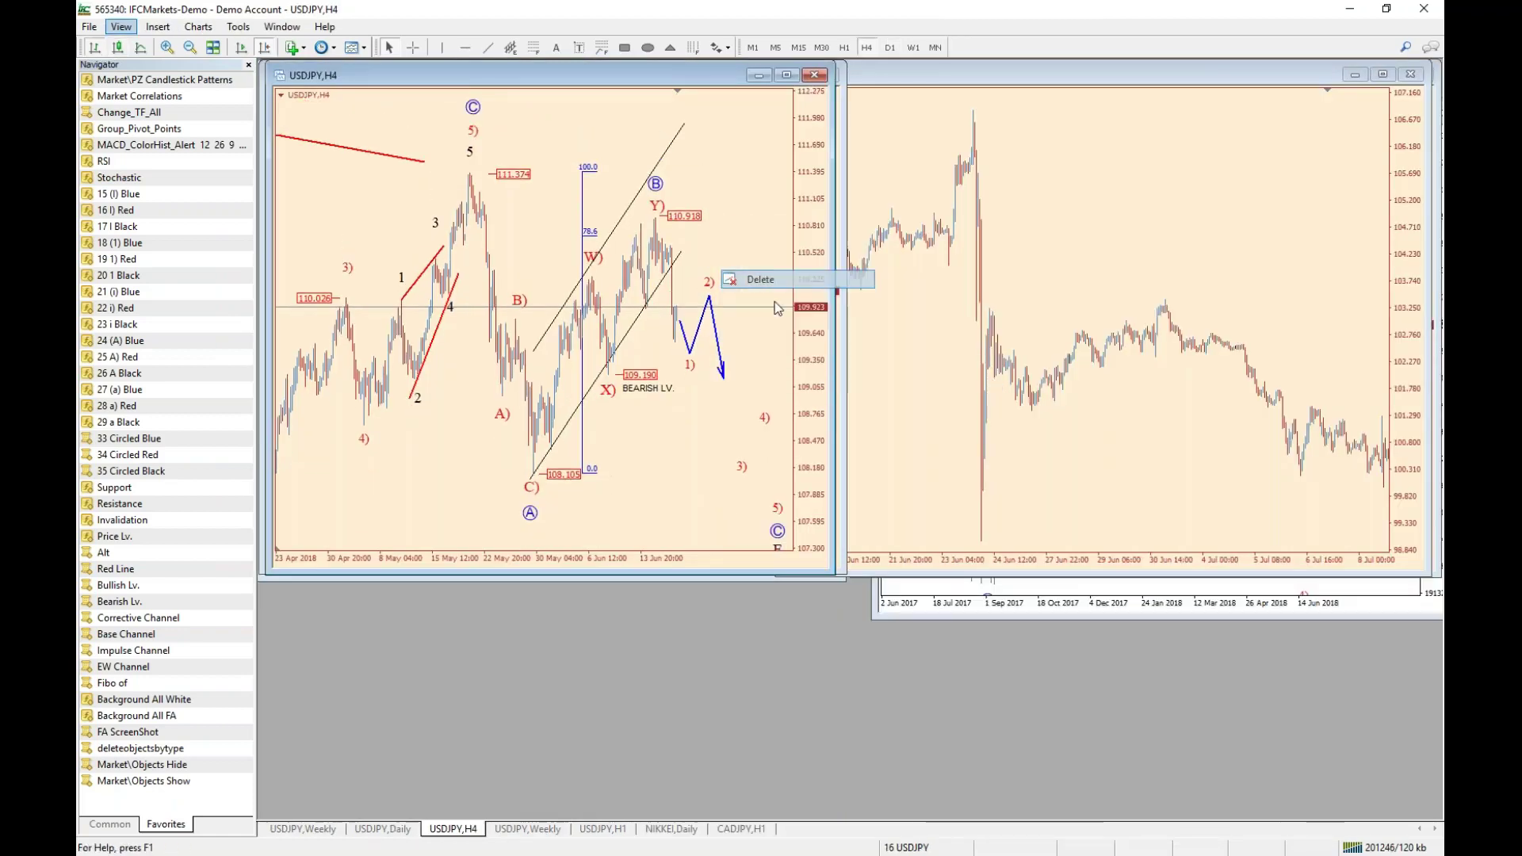
left_click(920, 848)
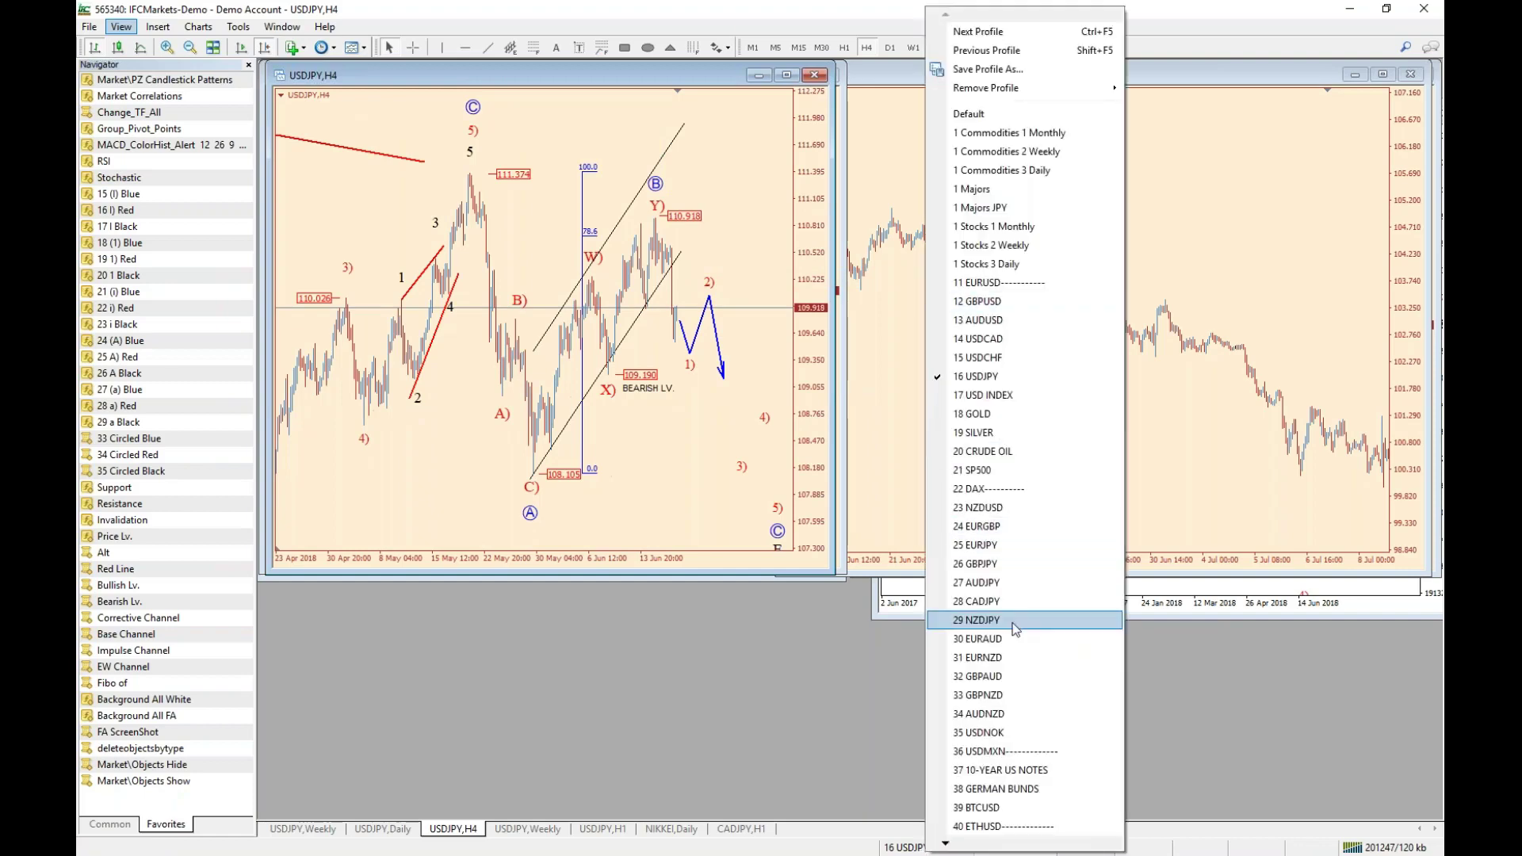
left_click(1020, 542)
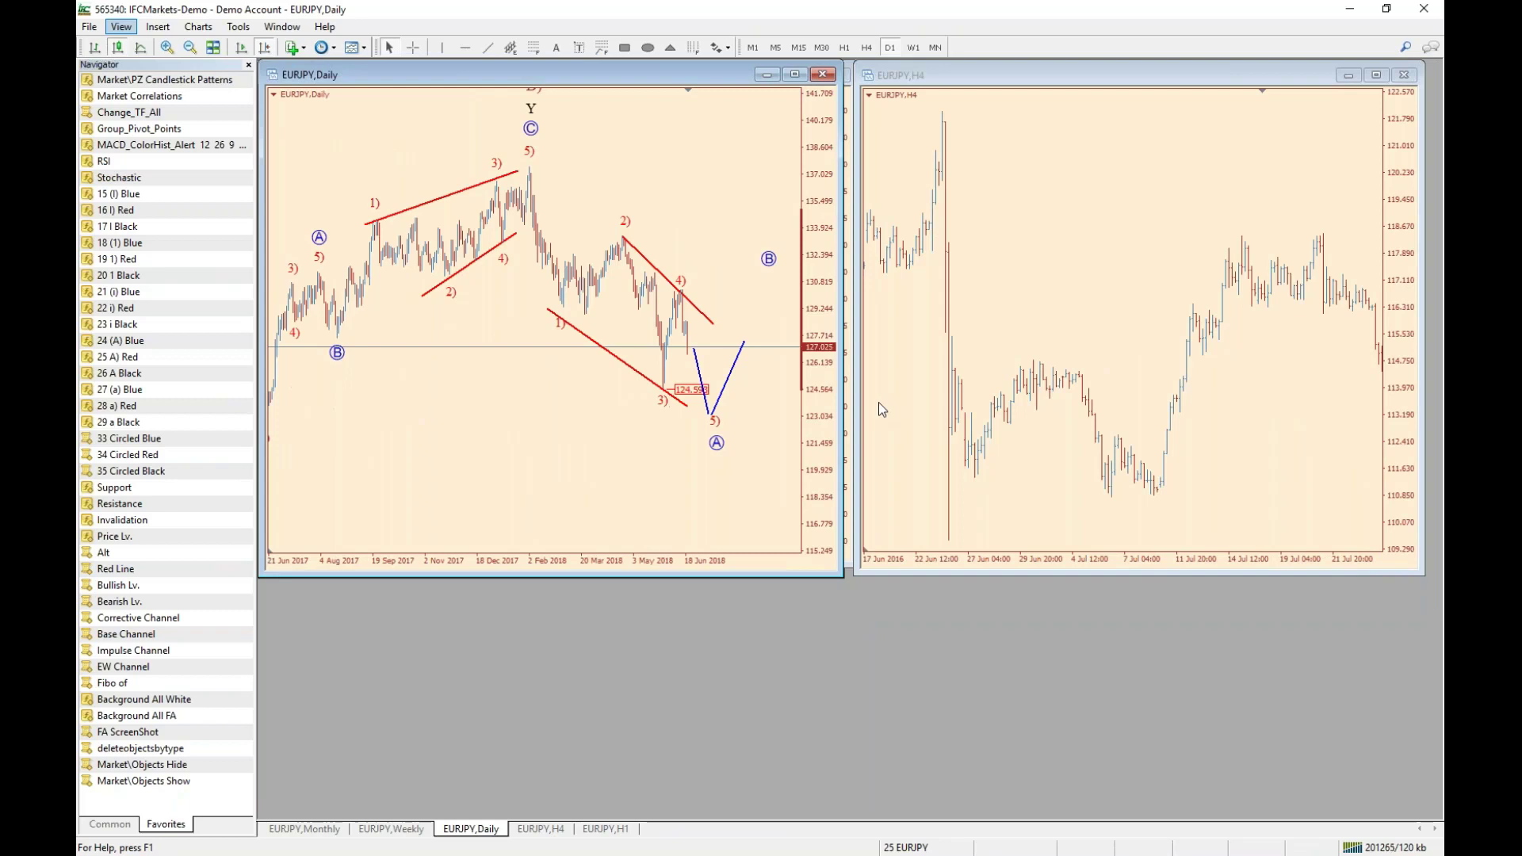
Lift the left endpoint of the lower red EURJPY channel line slightly, then deselect the line.
double_click(585, 334)
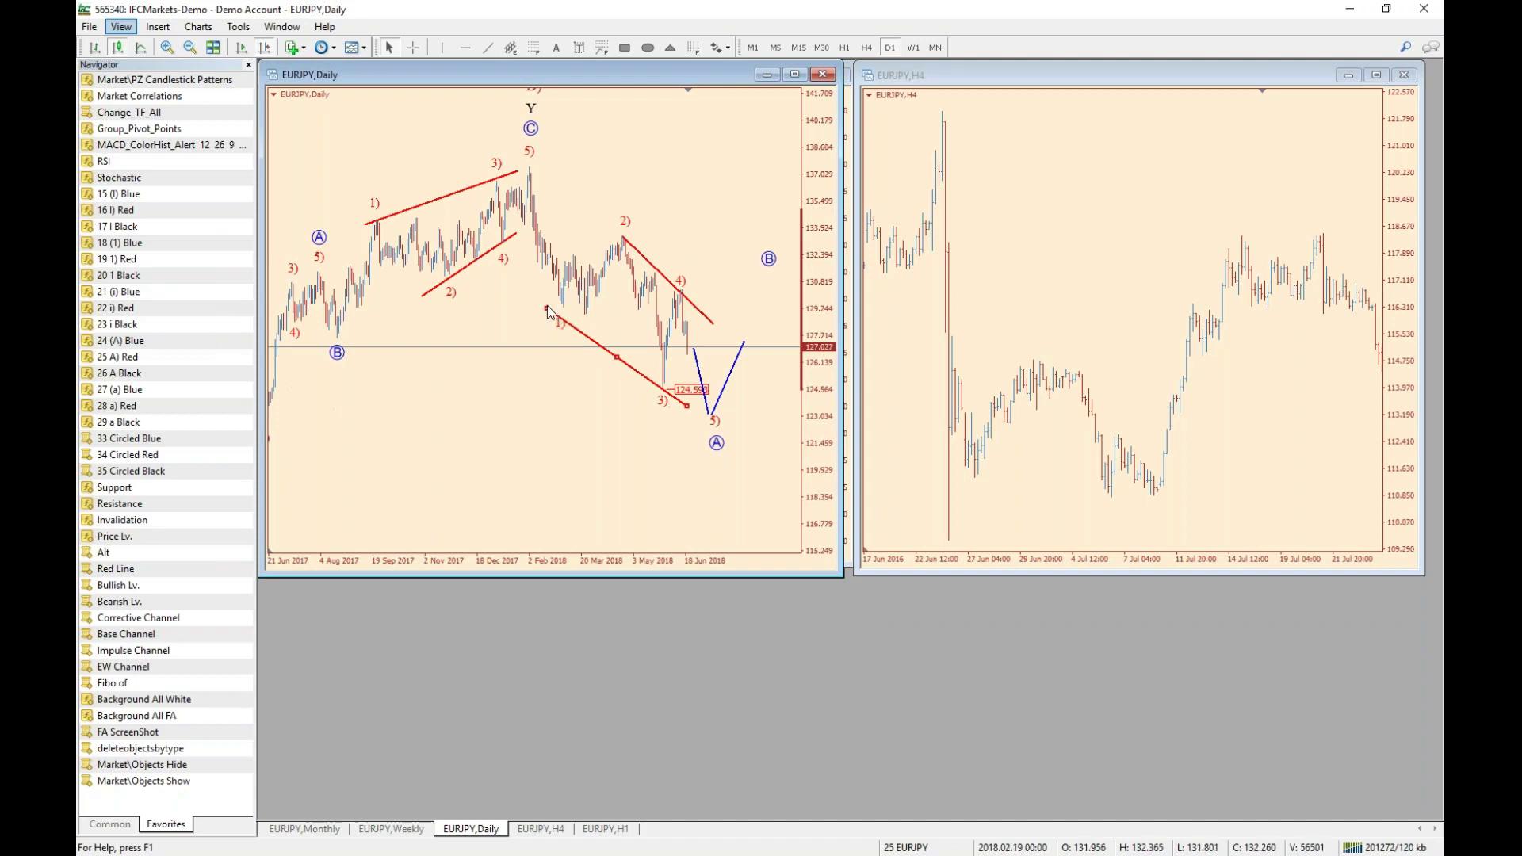
left_click_drag(547, 306, 549, 296)
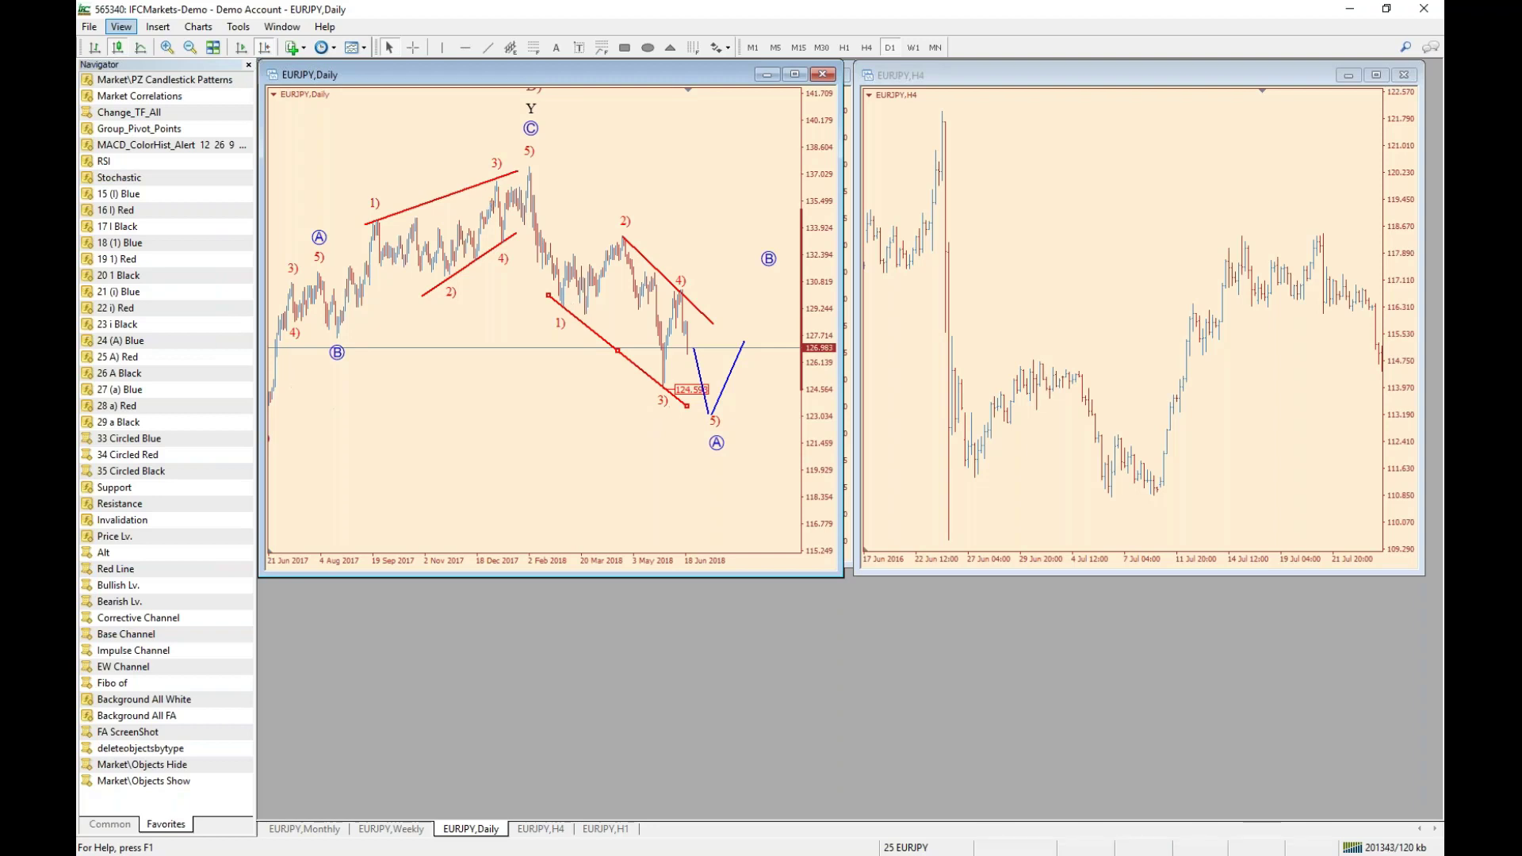
key("alt+Tab")
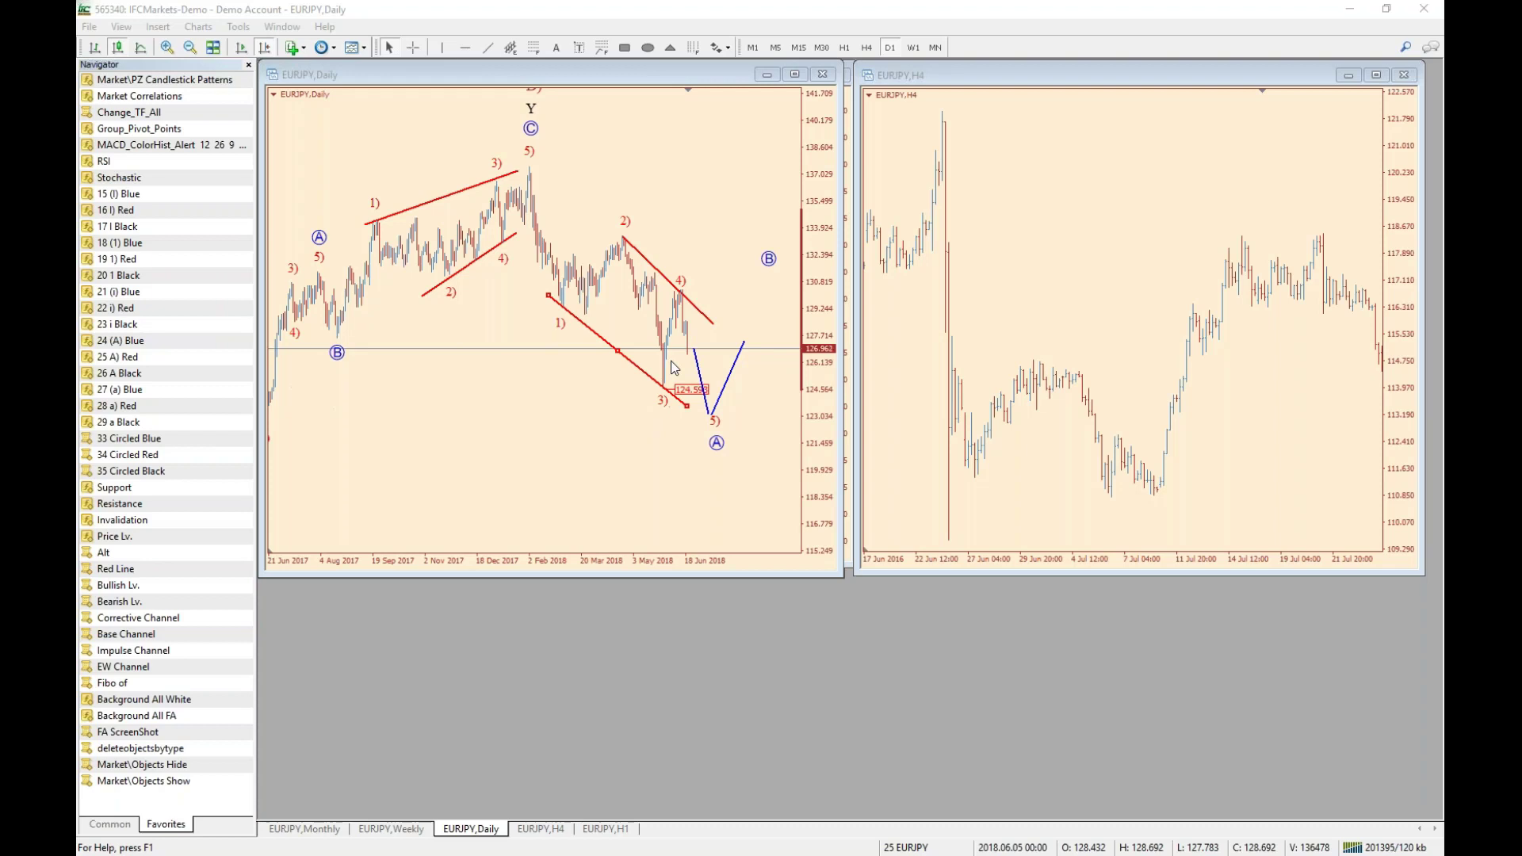
left_click(610, 374)
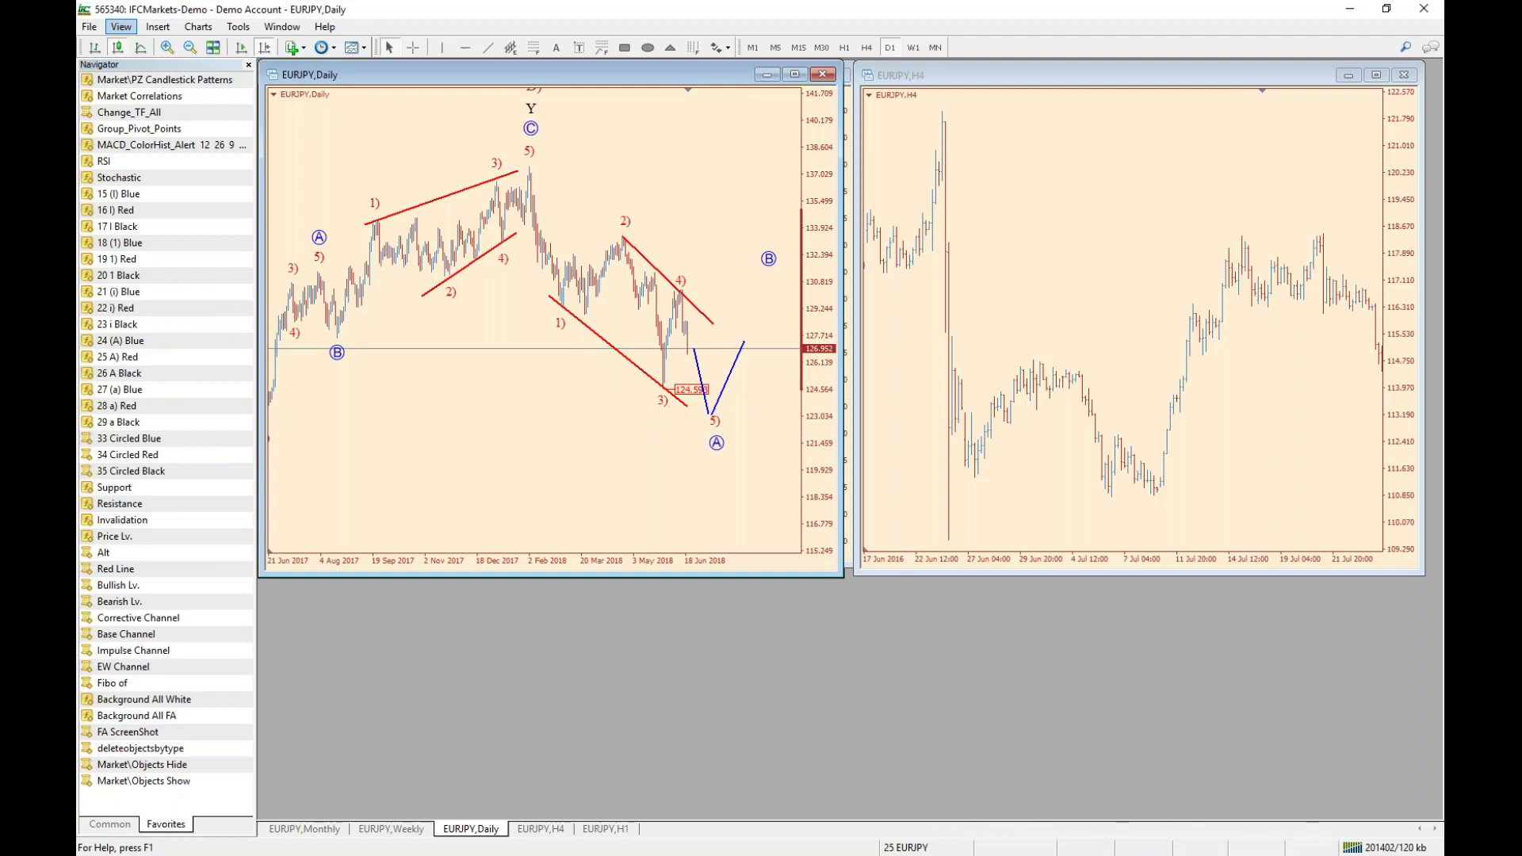
Load the 26 GBPJPY profile, then the 27 AUDJPY profile.
left_click(926, 850)
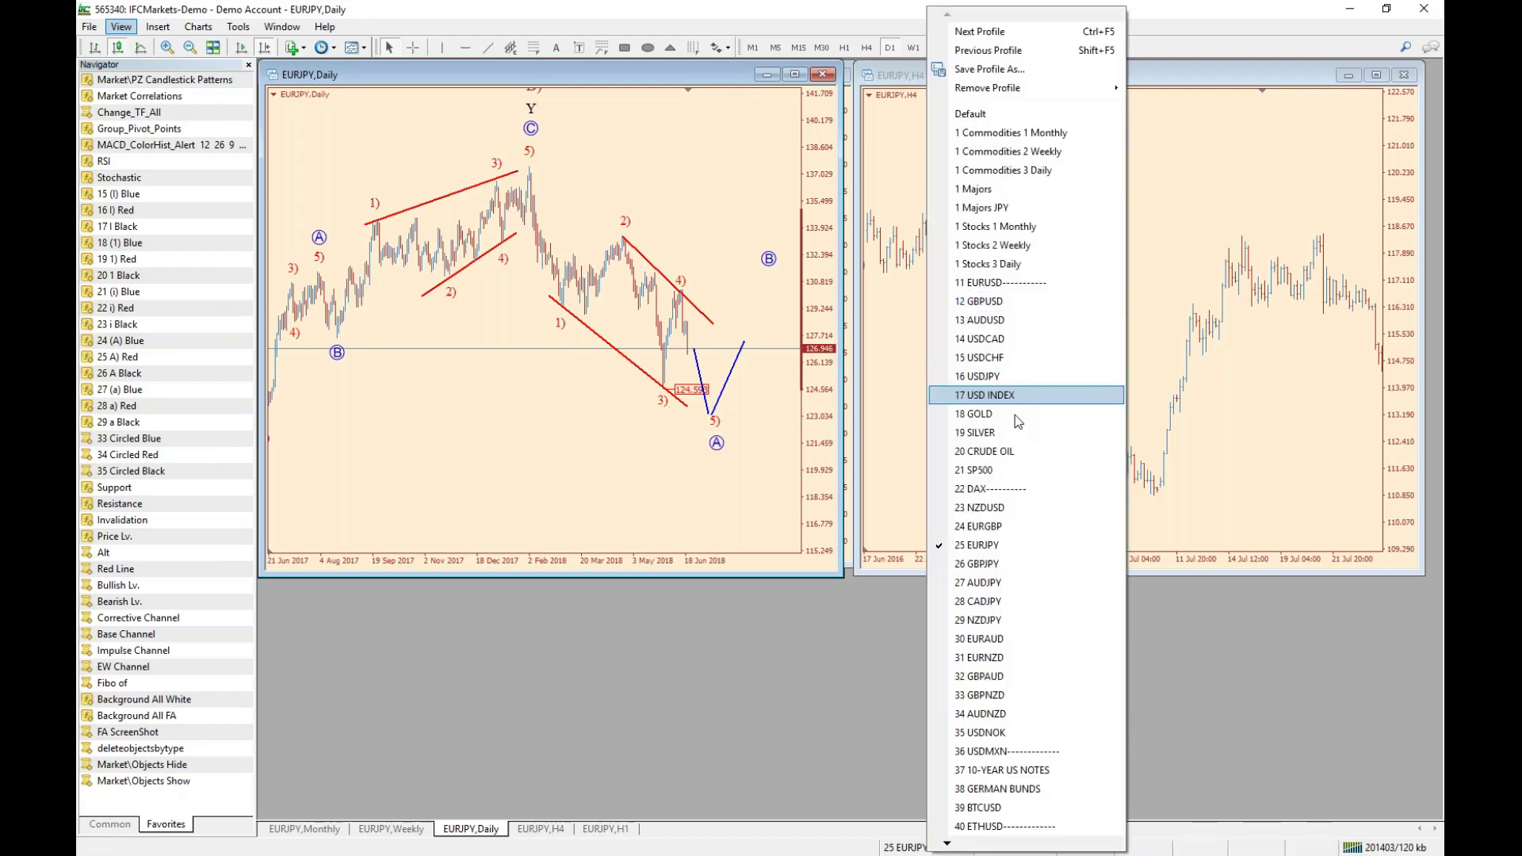
left_click(1021, 560)
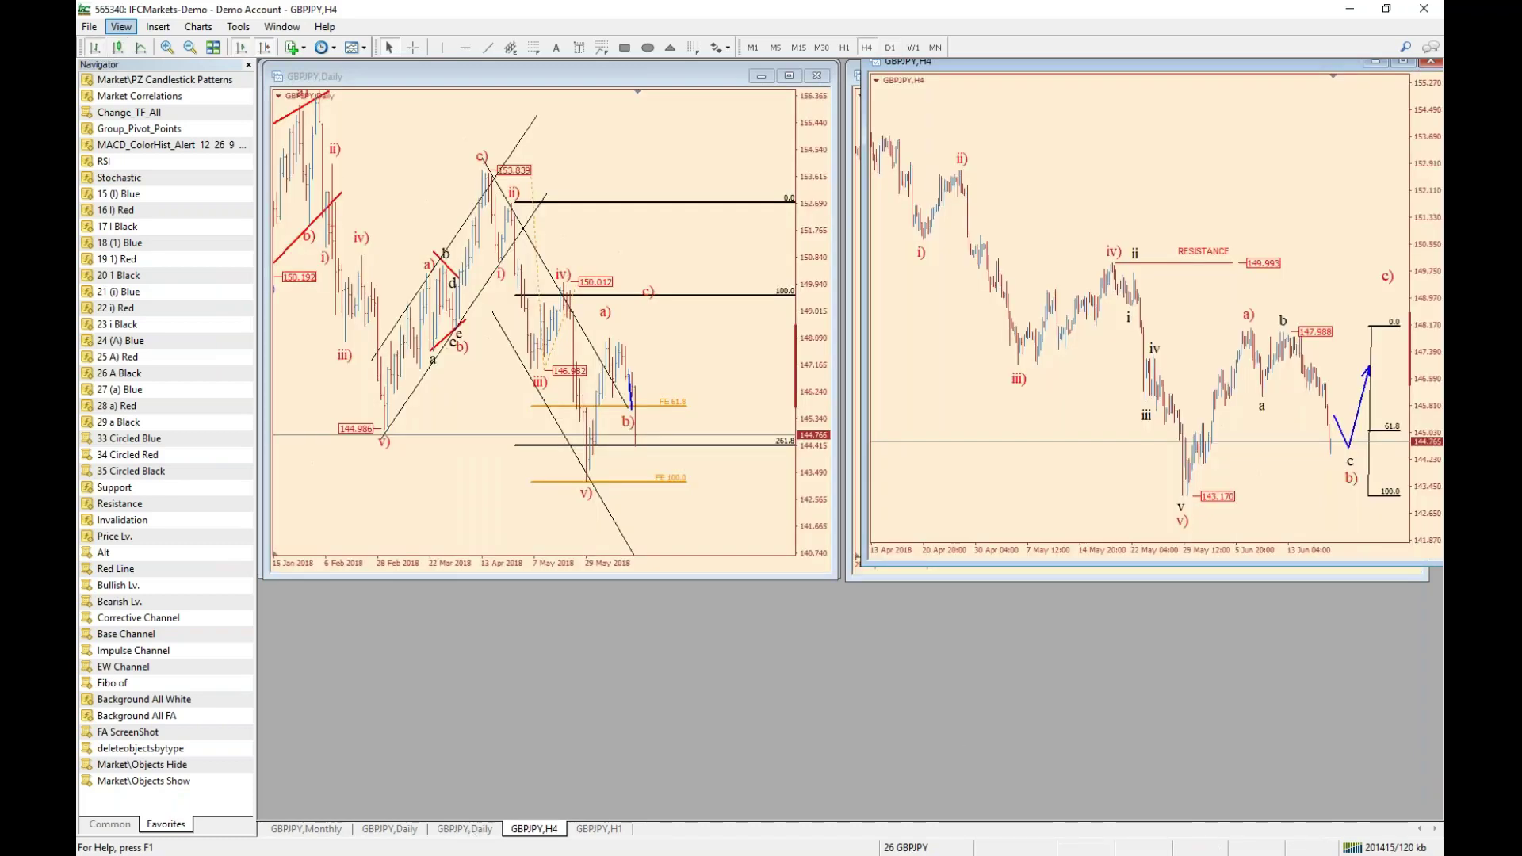
left_click(1001, 583)
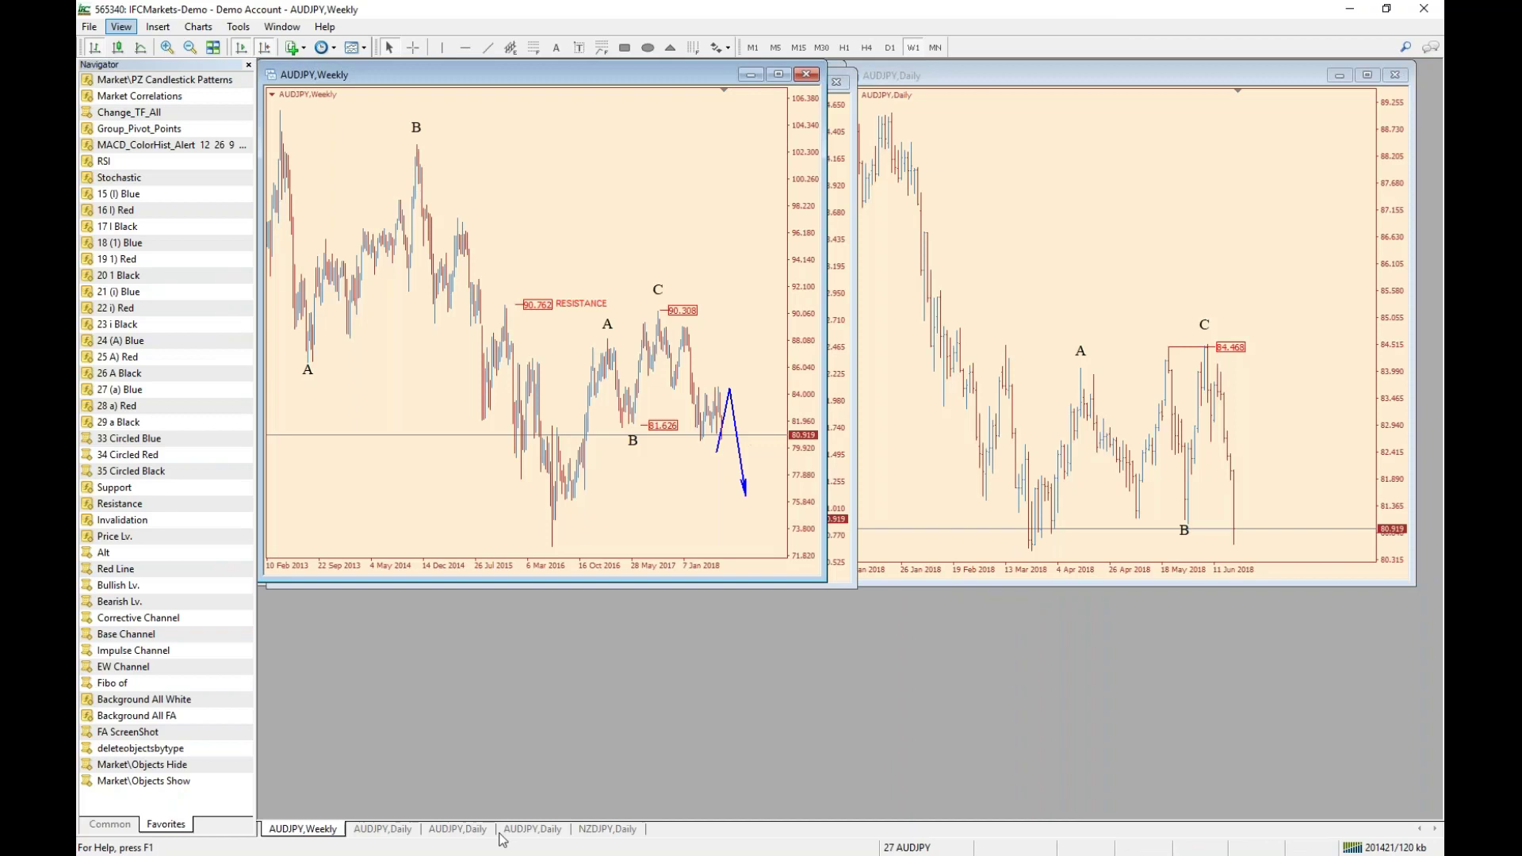
Show the second AUDJPY Daily chart with its price scale compressed to fit the whole I–V count.
left_click(508, 830)
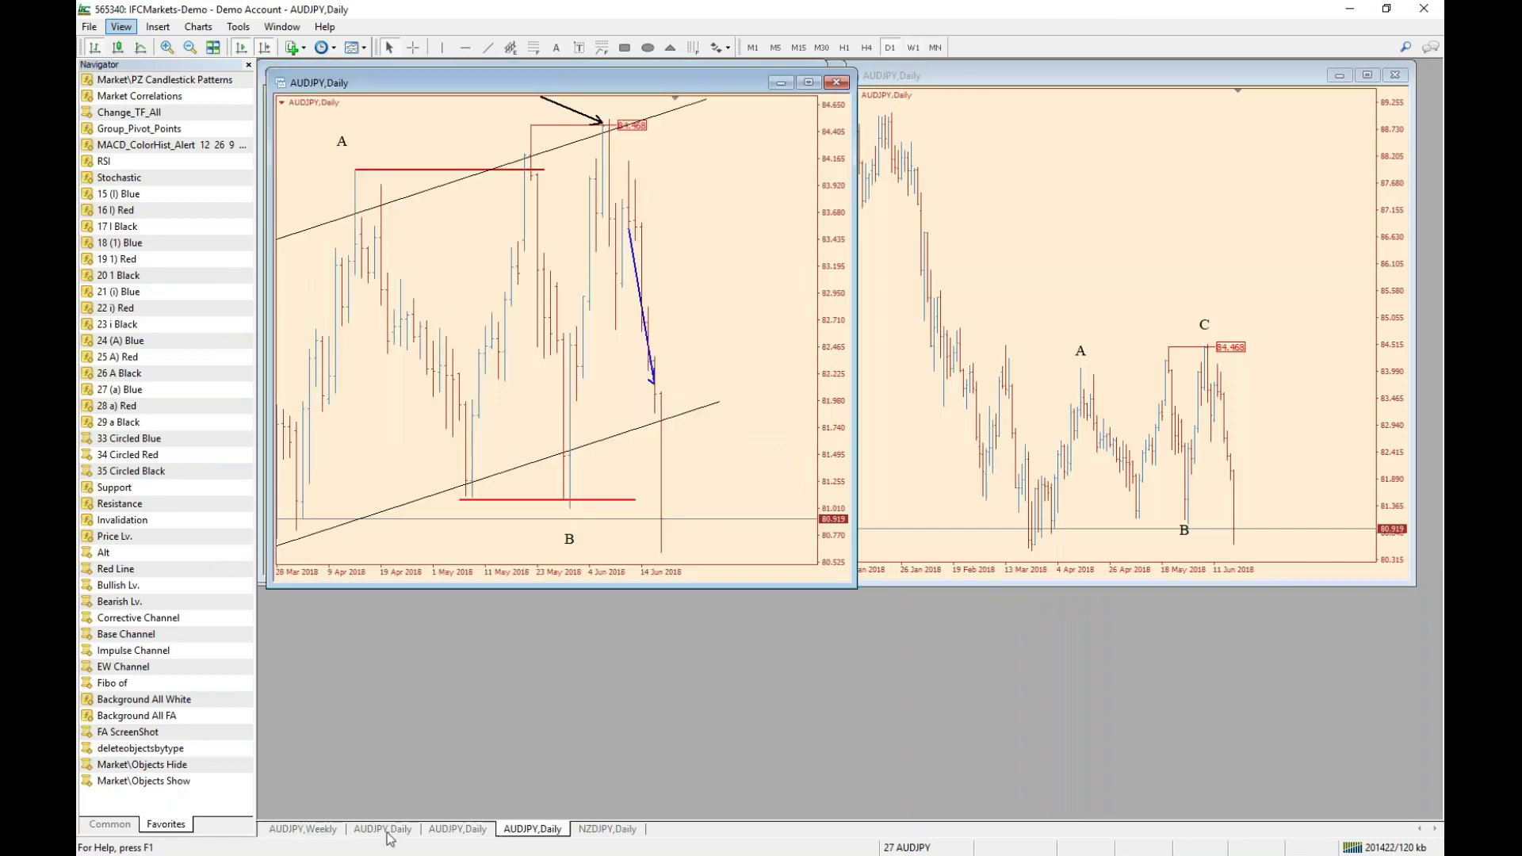
left_click(386, 830)
left_click_drag(821, 265, 818, 341)
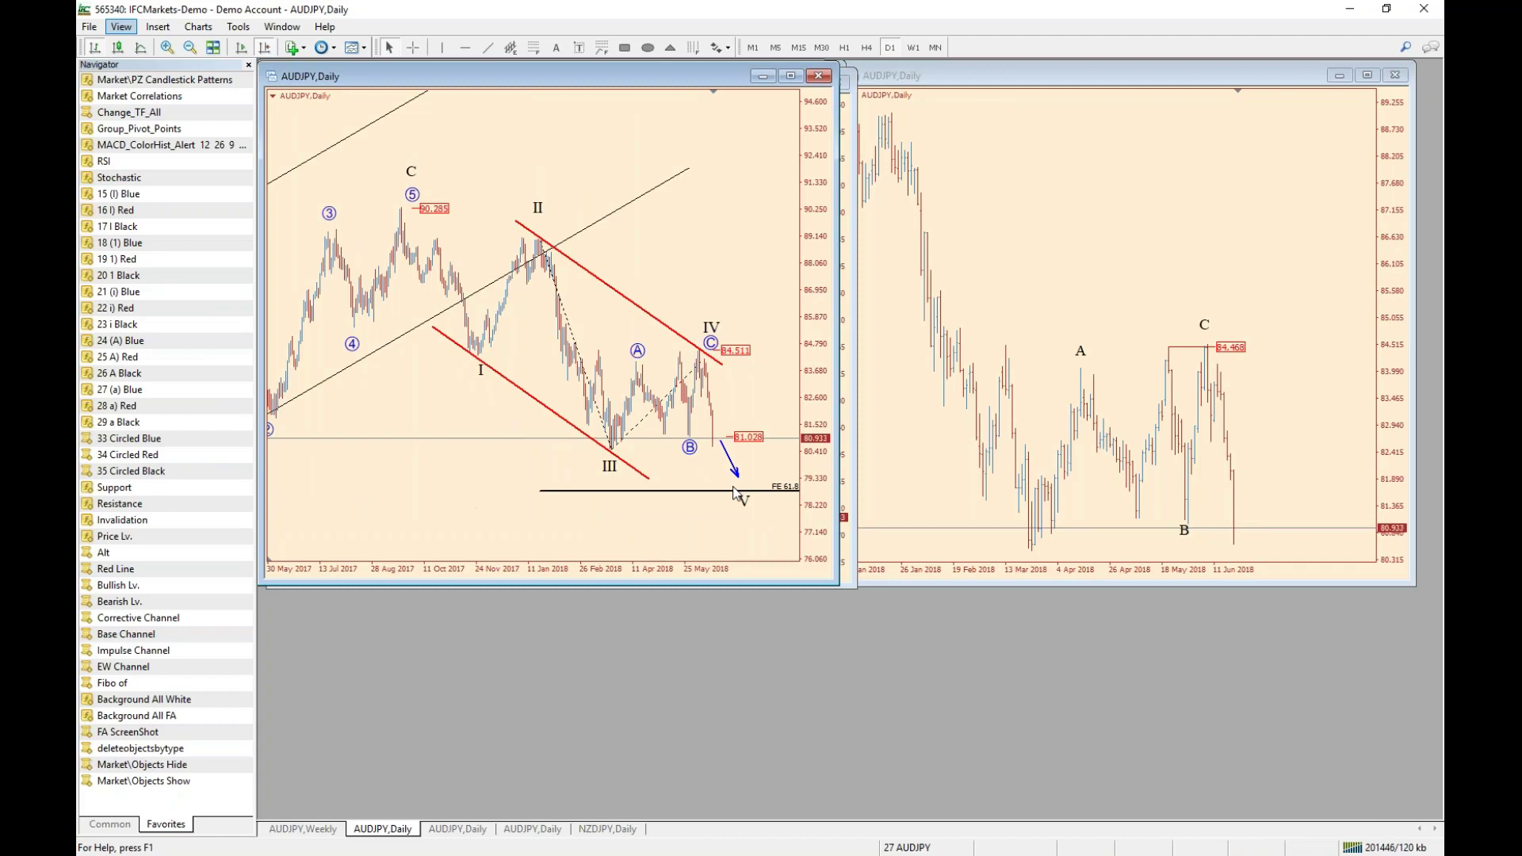
left_click(920, 850)
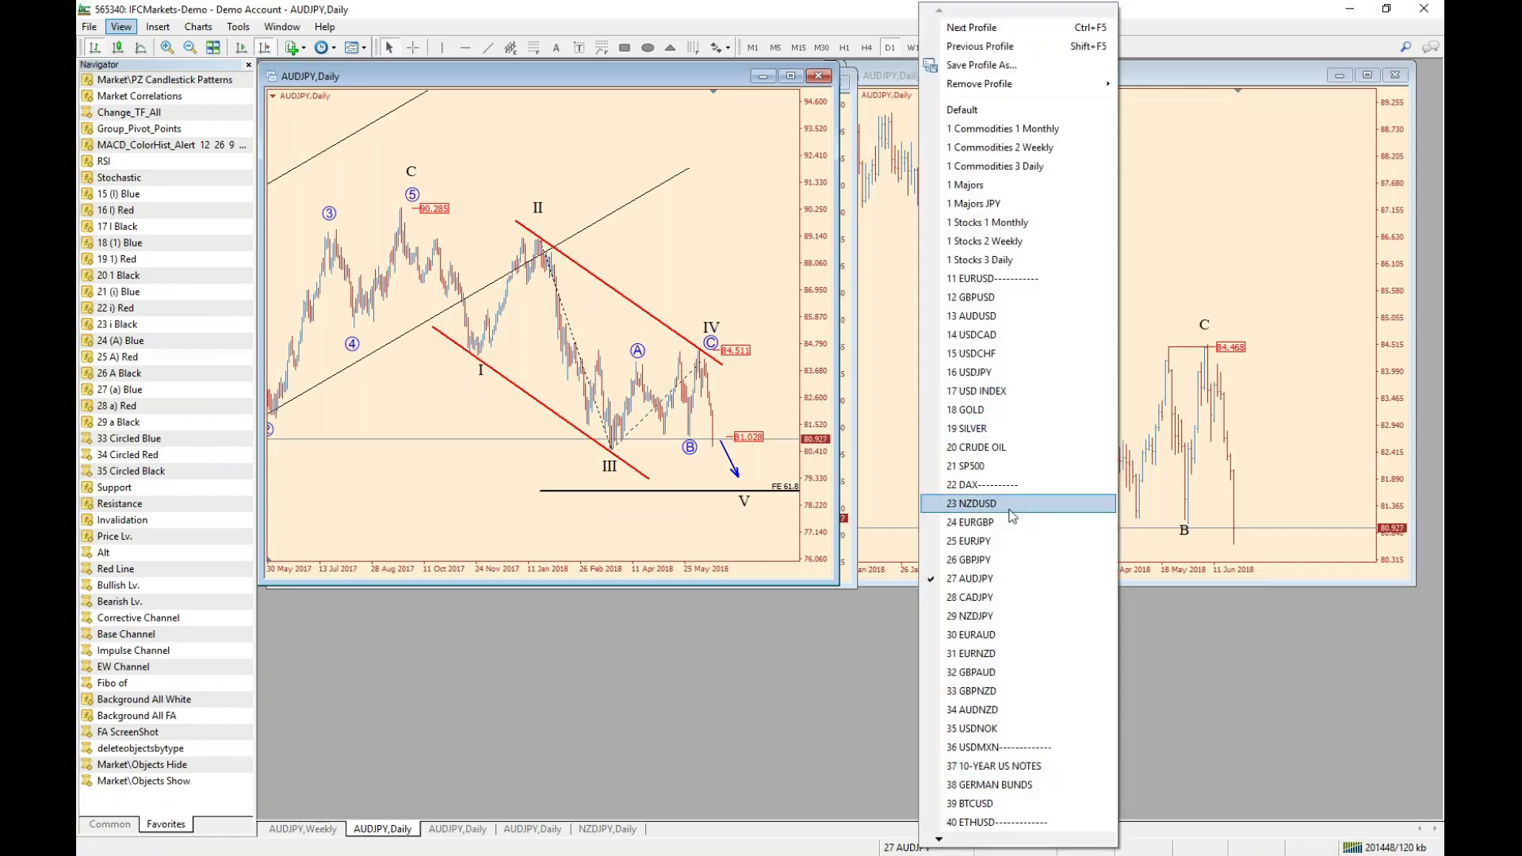
Load the 25 EURJPY profile, read dates and prices with the crosshair, then load 16 USDJPY.
left_click(1012, 544)
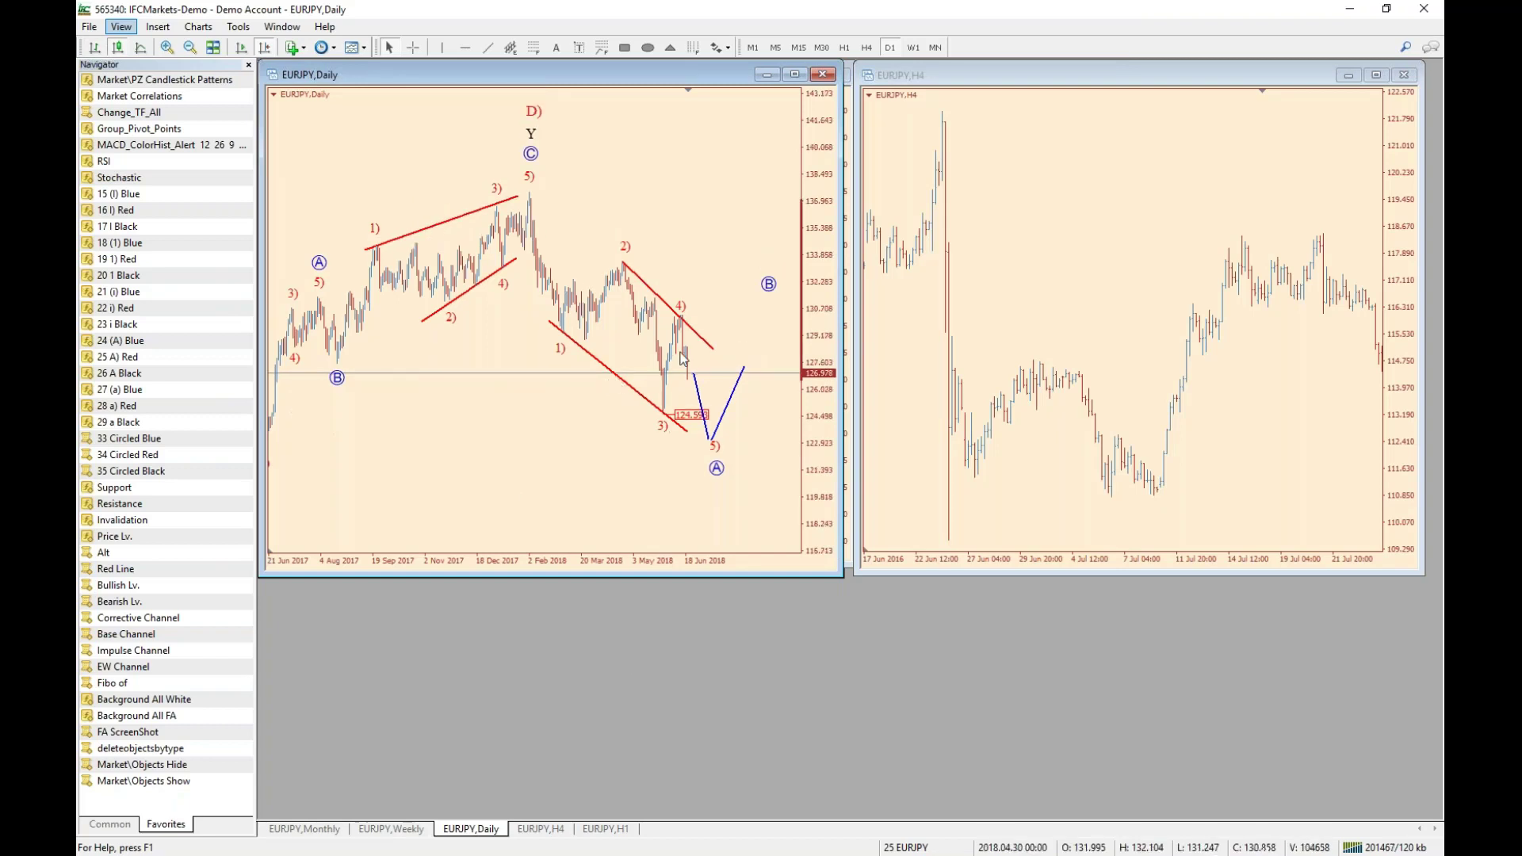
middle_click(704, 377)
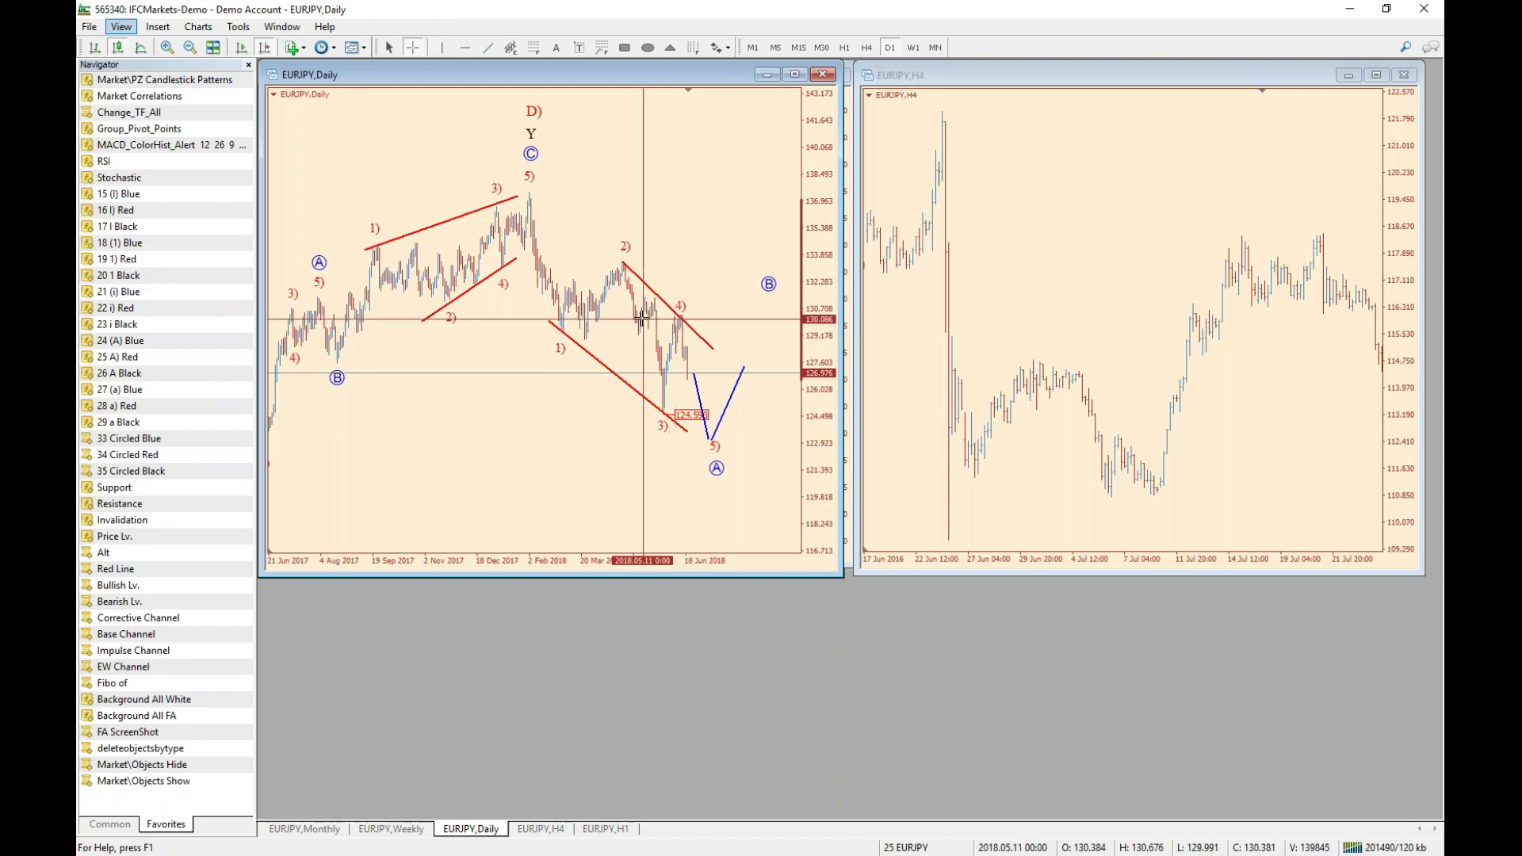
key("Escape")
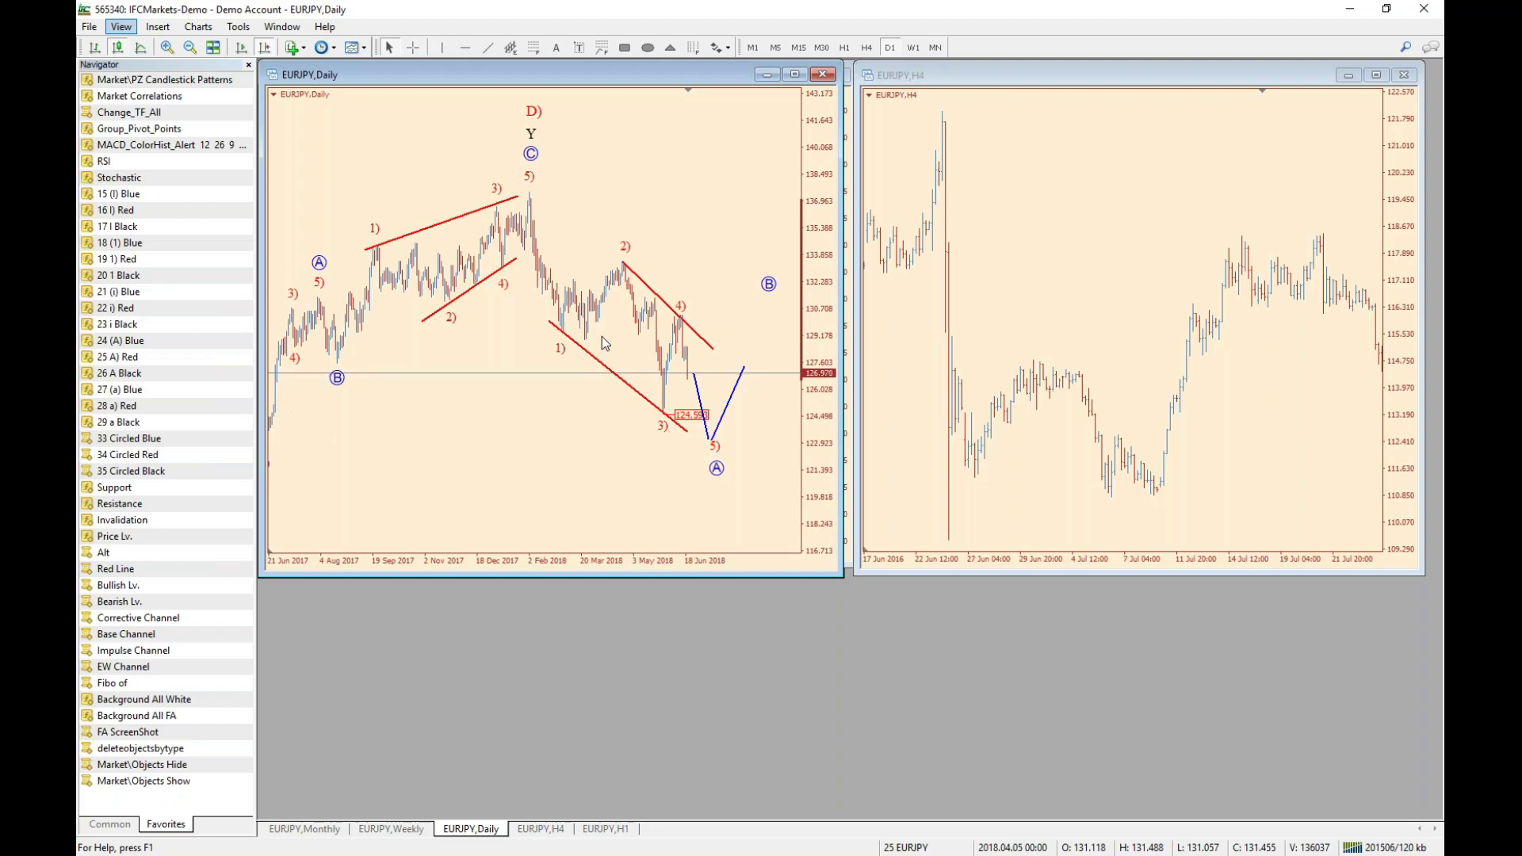
left_click(916, 849)
left_click(1049, 368)
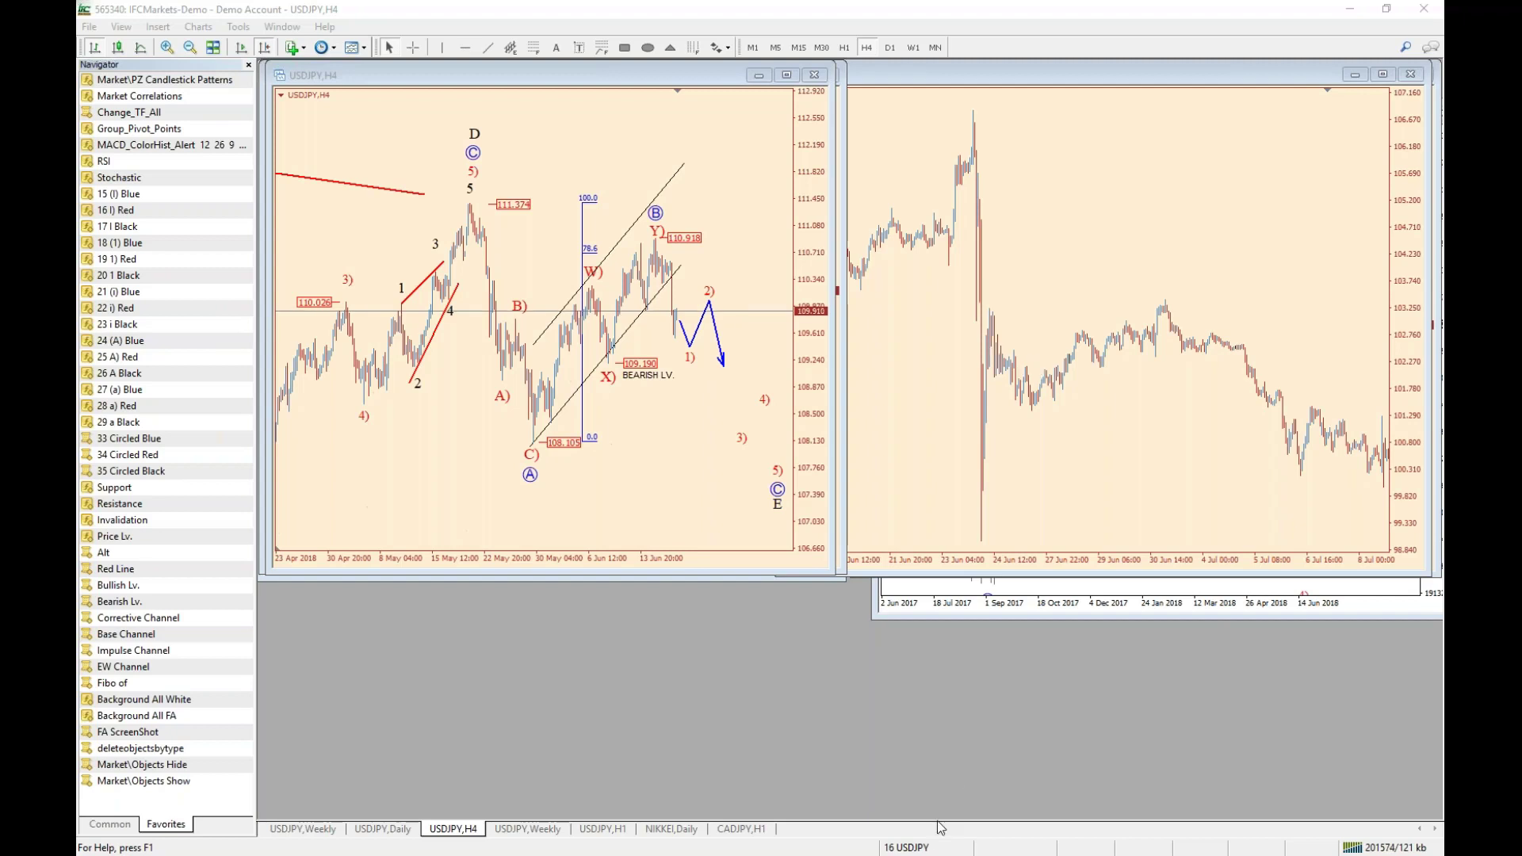
Dismiss the saved profiles list and reopen it over the USDJPY H4 chart.
left_click(912, 848)
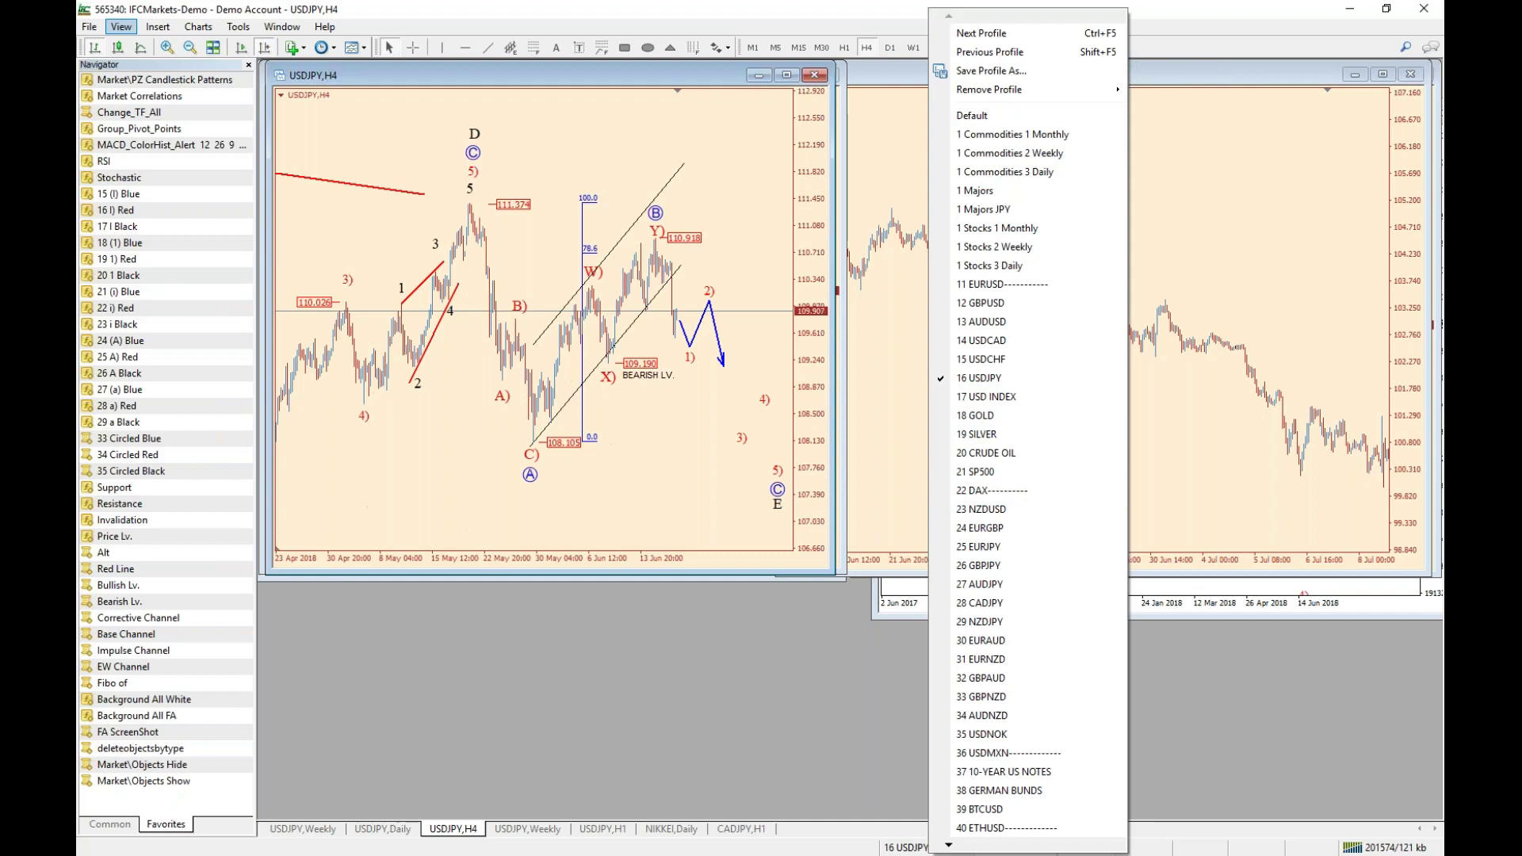
key("alt+Tab")
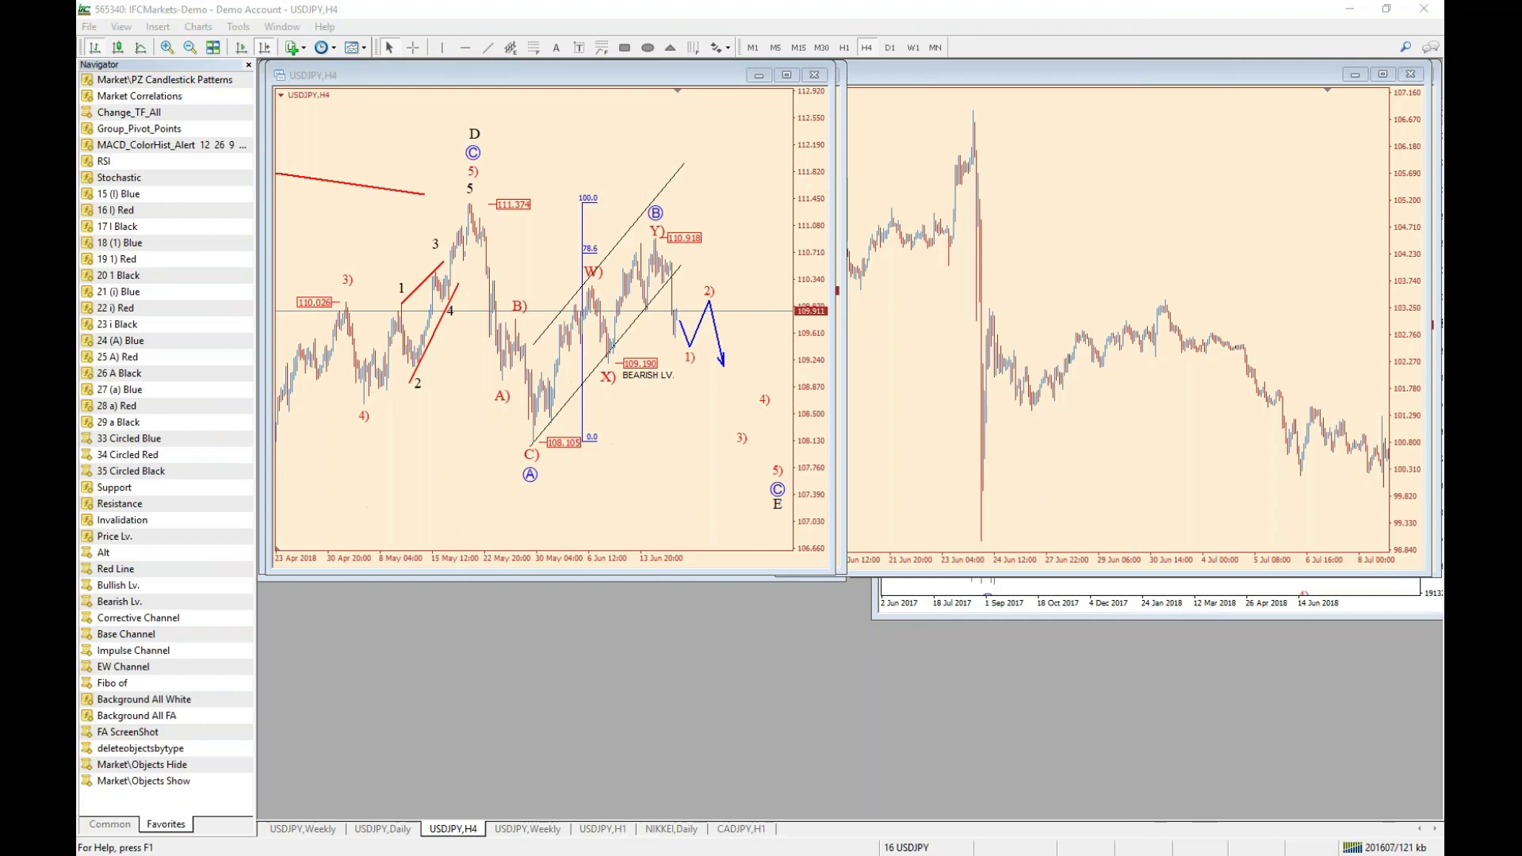
left_click(909, 847)
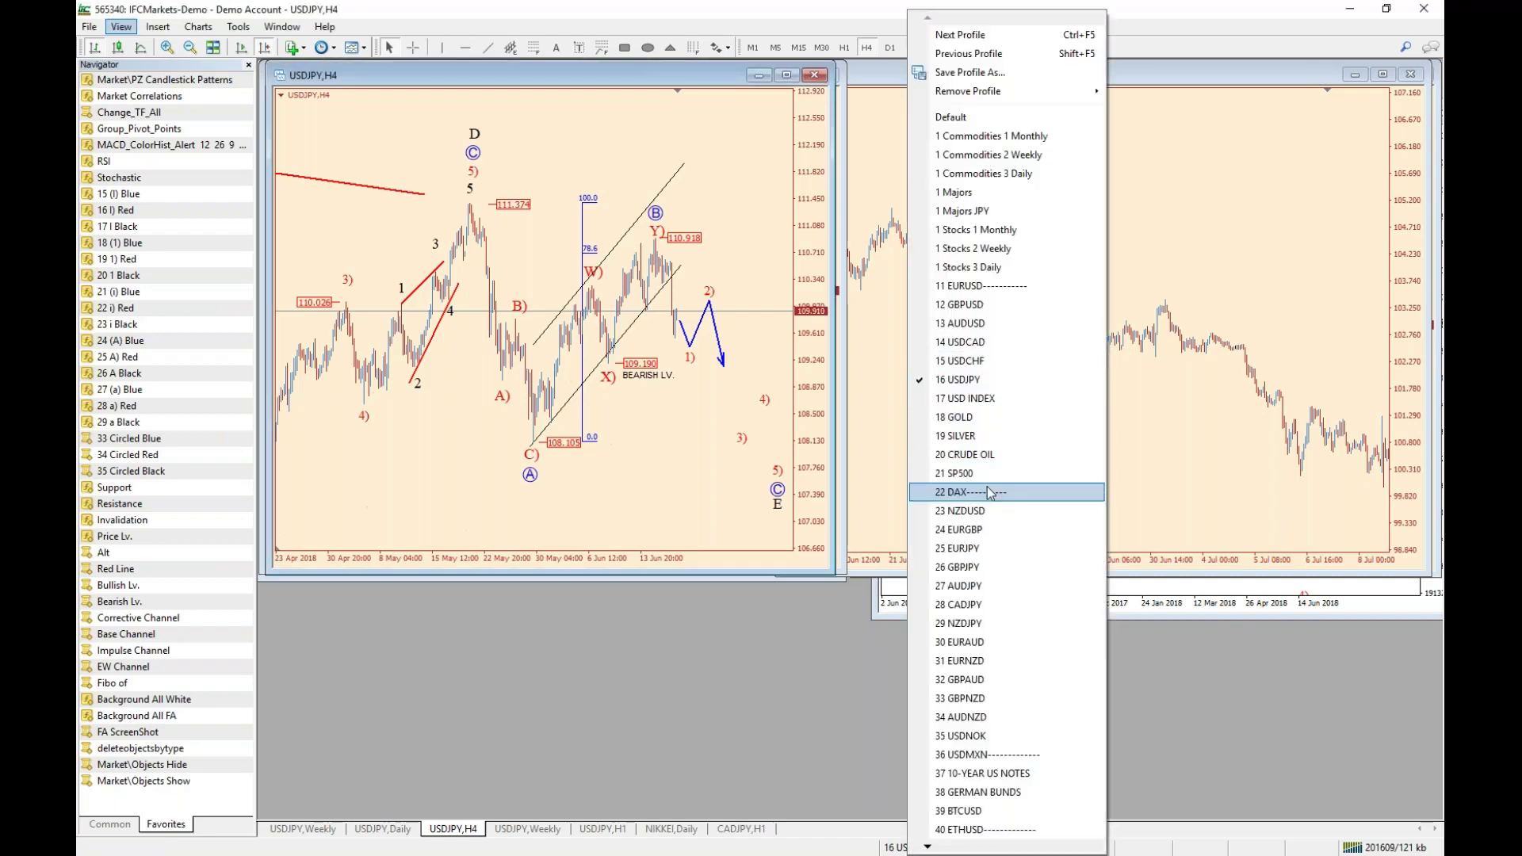
Load the 22 DAX profile, then reopen the profiles list to find the next one.
left_click(990, 492)
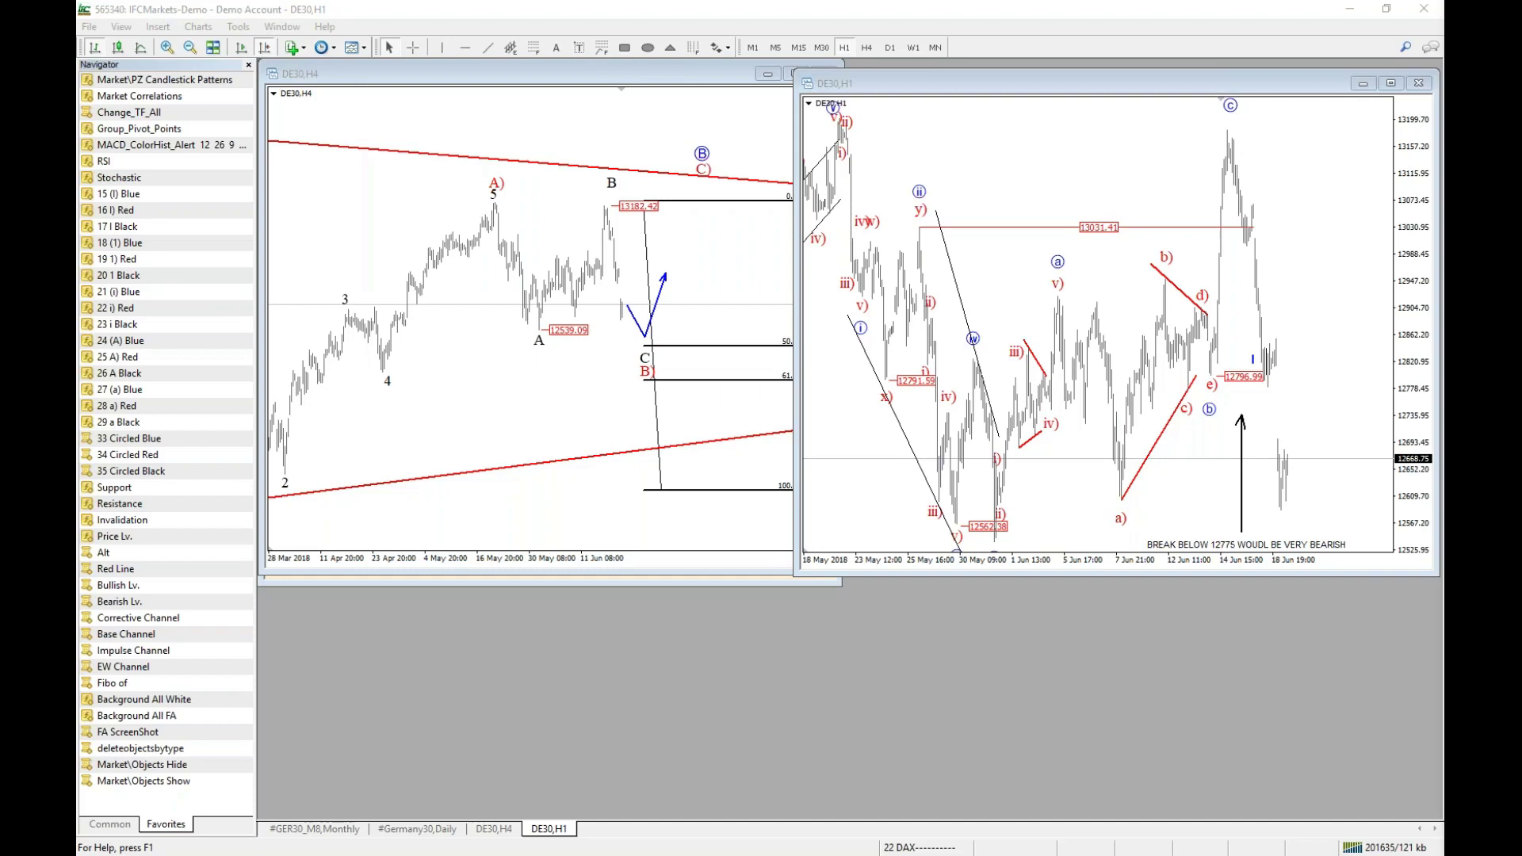
left_click(935, 848)
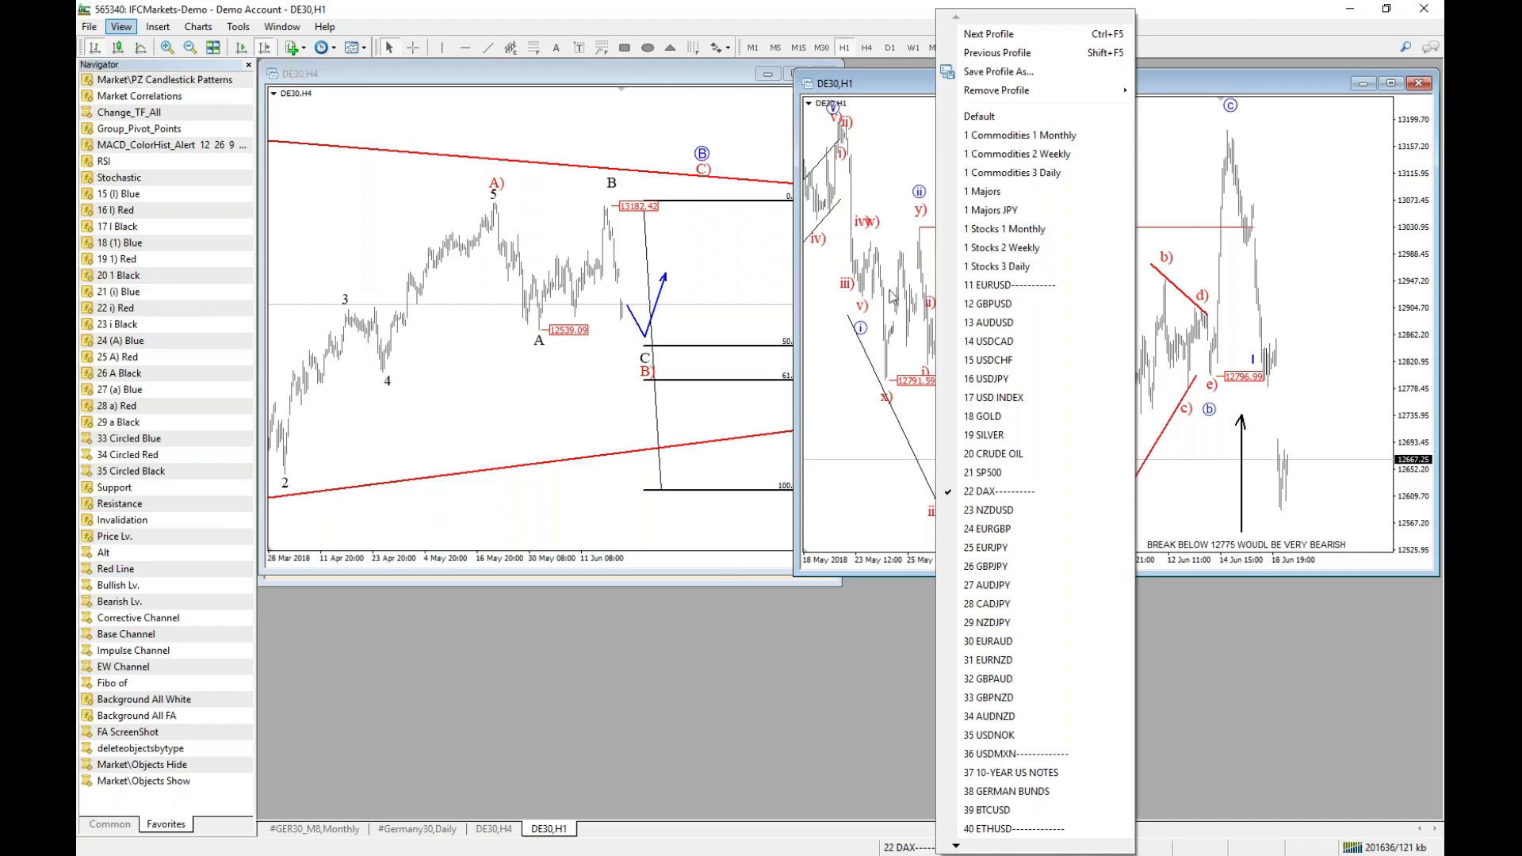
mouse_move(972, 847)
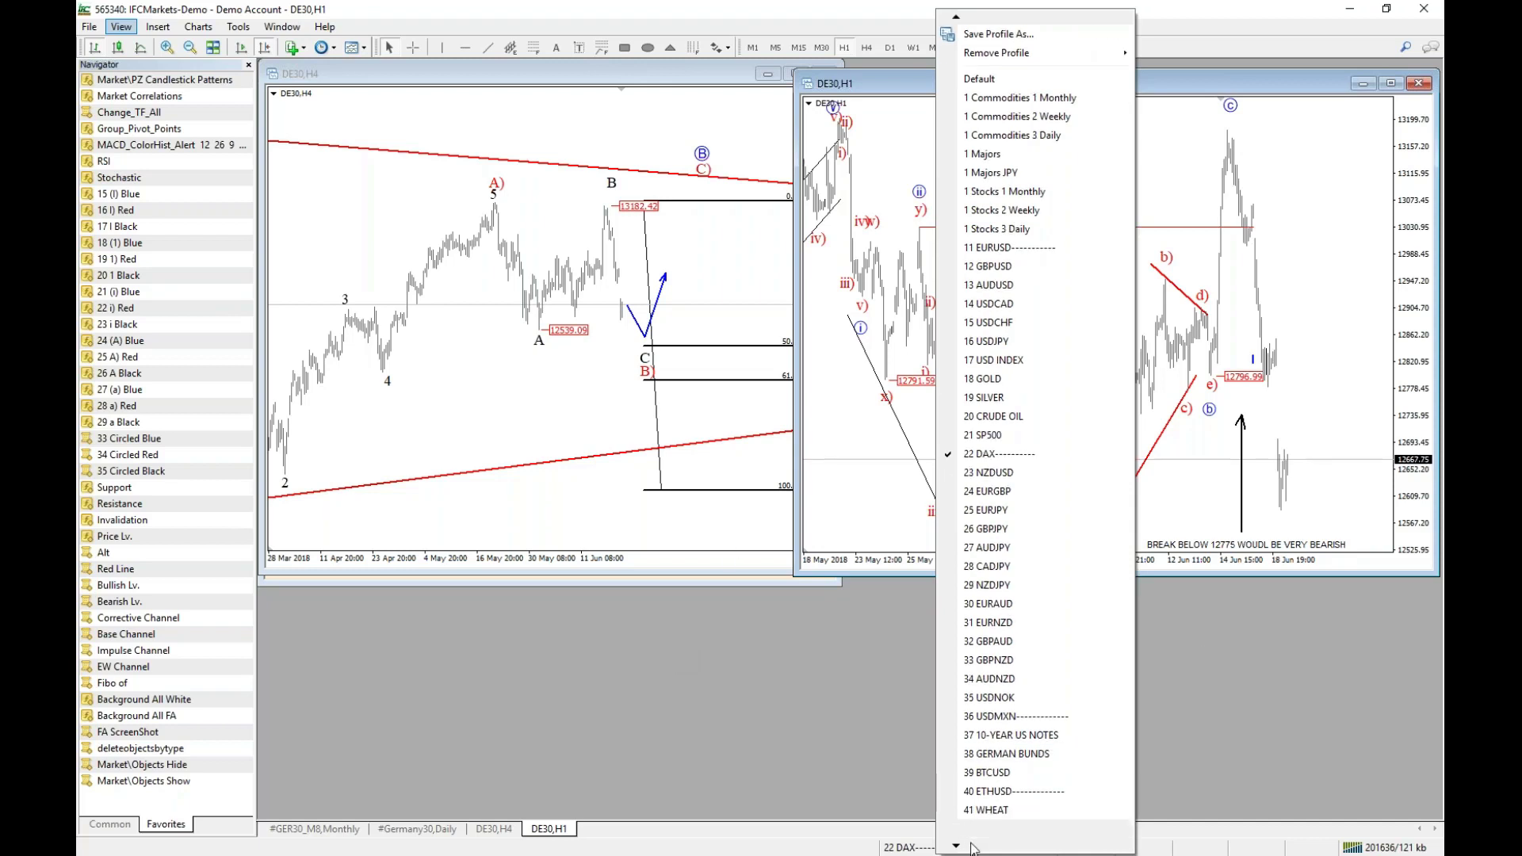
left_click(900, 848)
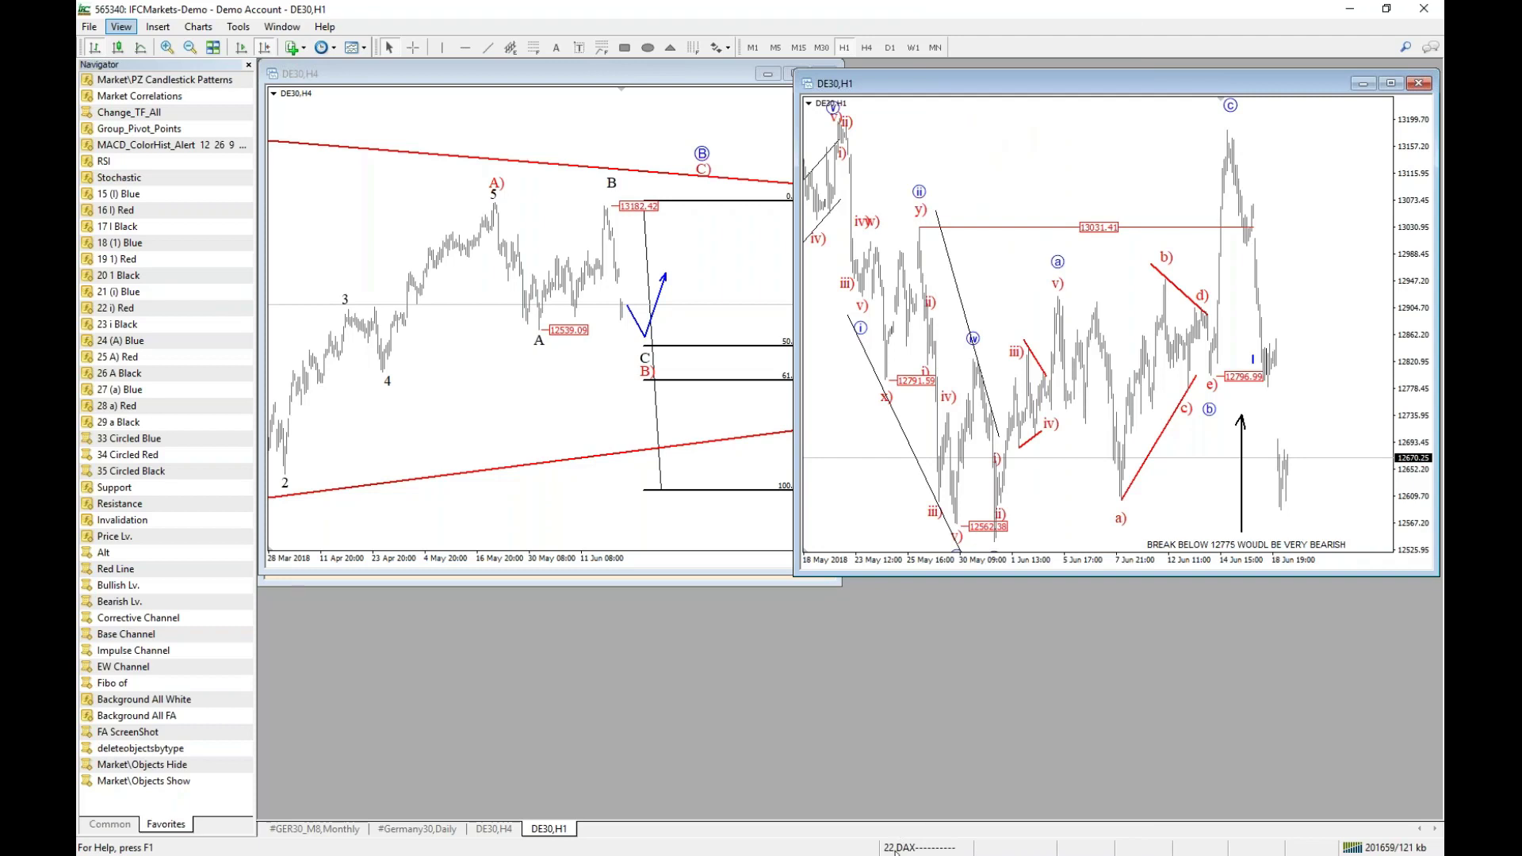
left_click(900, 848)
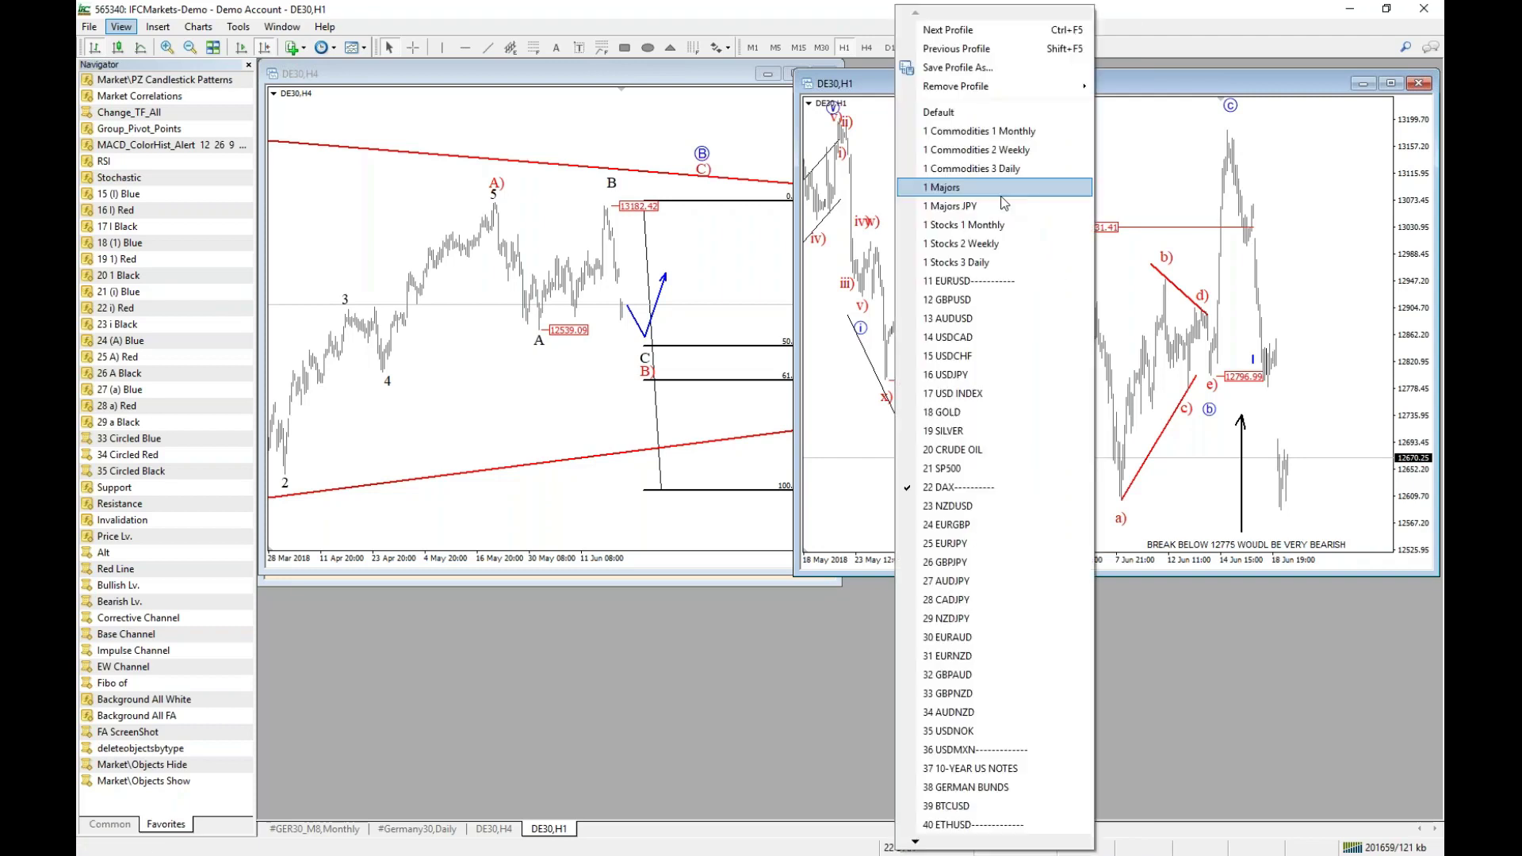
Load '1 Stocks 3 Daily' and enlarge the NIKKEI,Daily window across the workspace.
left_click(999, 248)
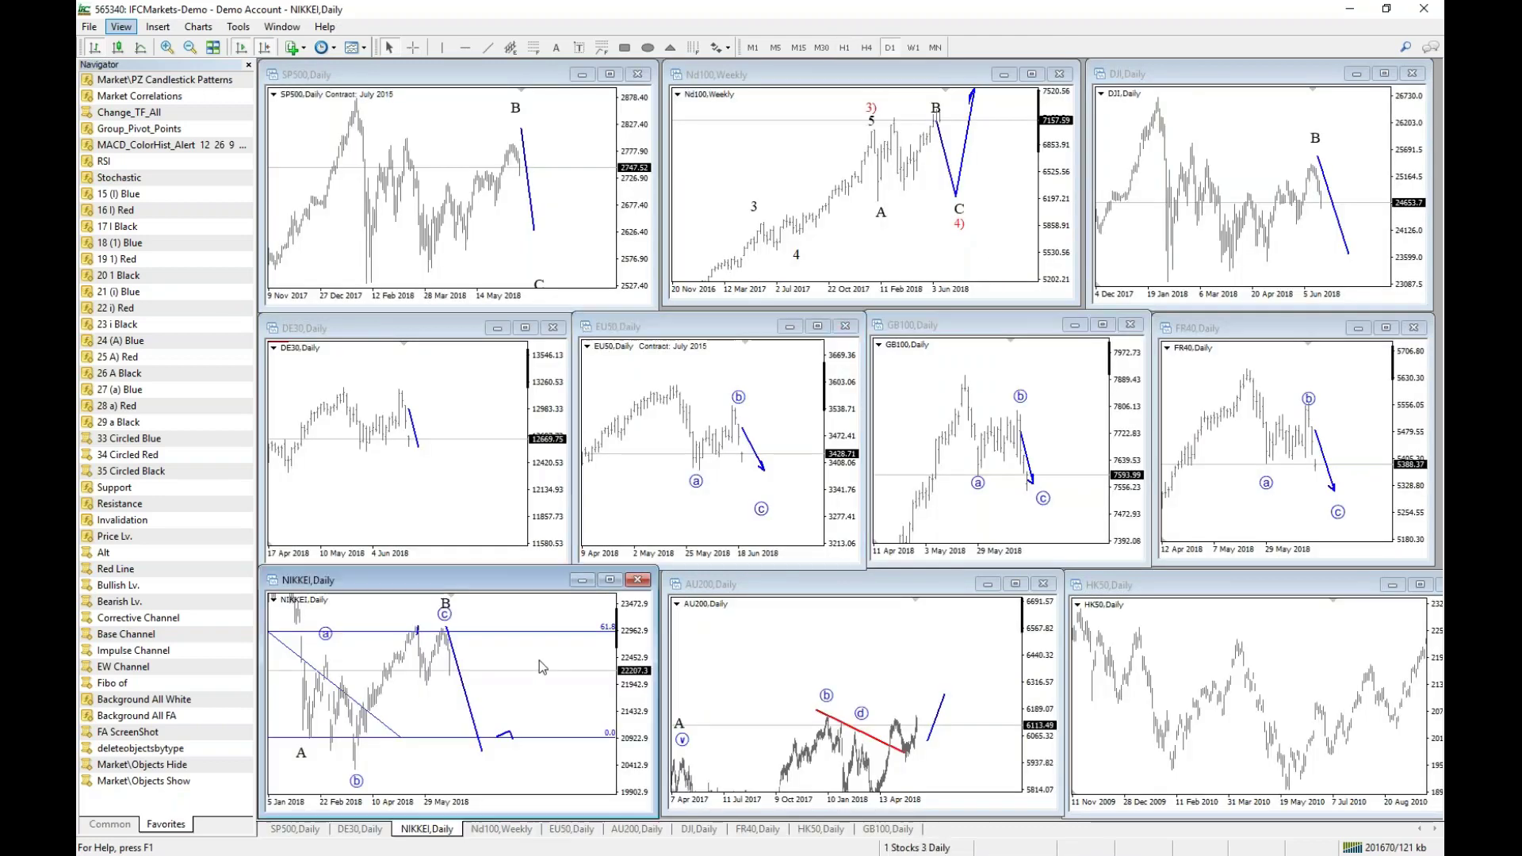
left_click_drag(710, 528, 1239, 156)
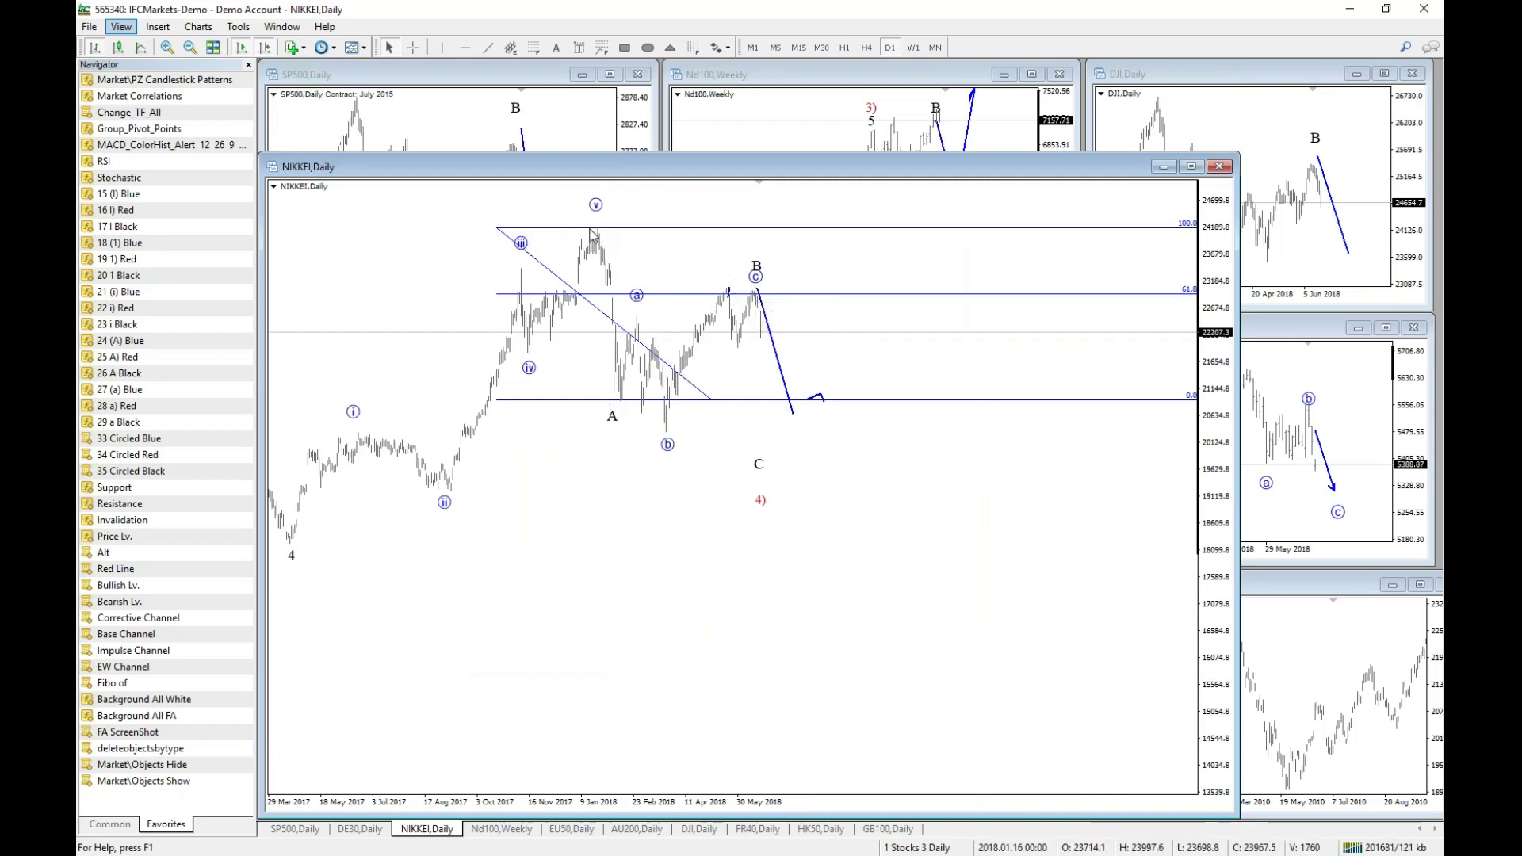
Redraw the NIKKEI blue wave path v–A–c down to the 0.0 level and delete the stray line.
left_click_drag(775, 350, 606, 295)
left_click_drag(623, 357, 621, 390)
mouse_move(574, 230)
left_mouse_down()
mouse_move(655, 226)
mouse_move(625, 225)
mouse_move(803, 290)
mouse_move(797, 432)
mouse_move(840, 430)
left_mouse_up()
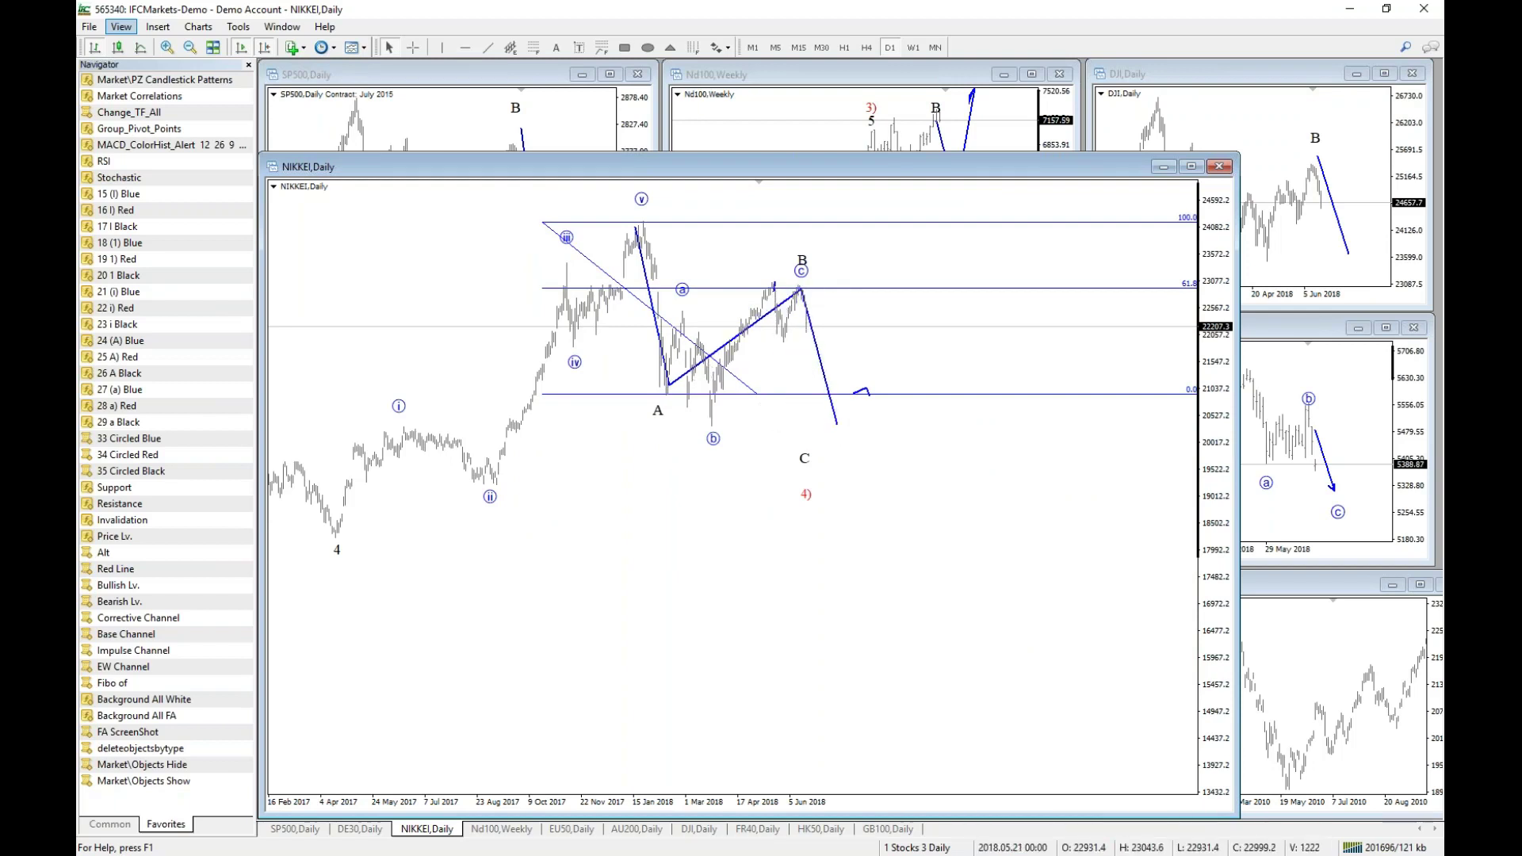
right_click(774, 283)
left_click(809, 341)
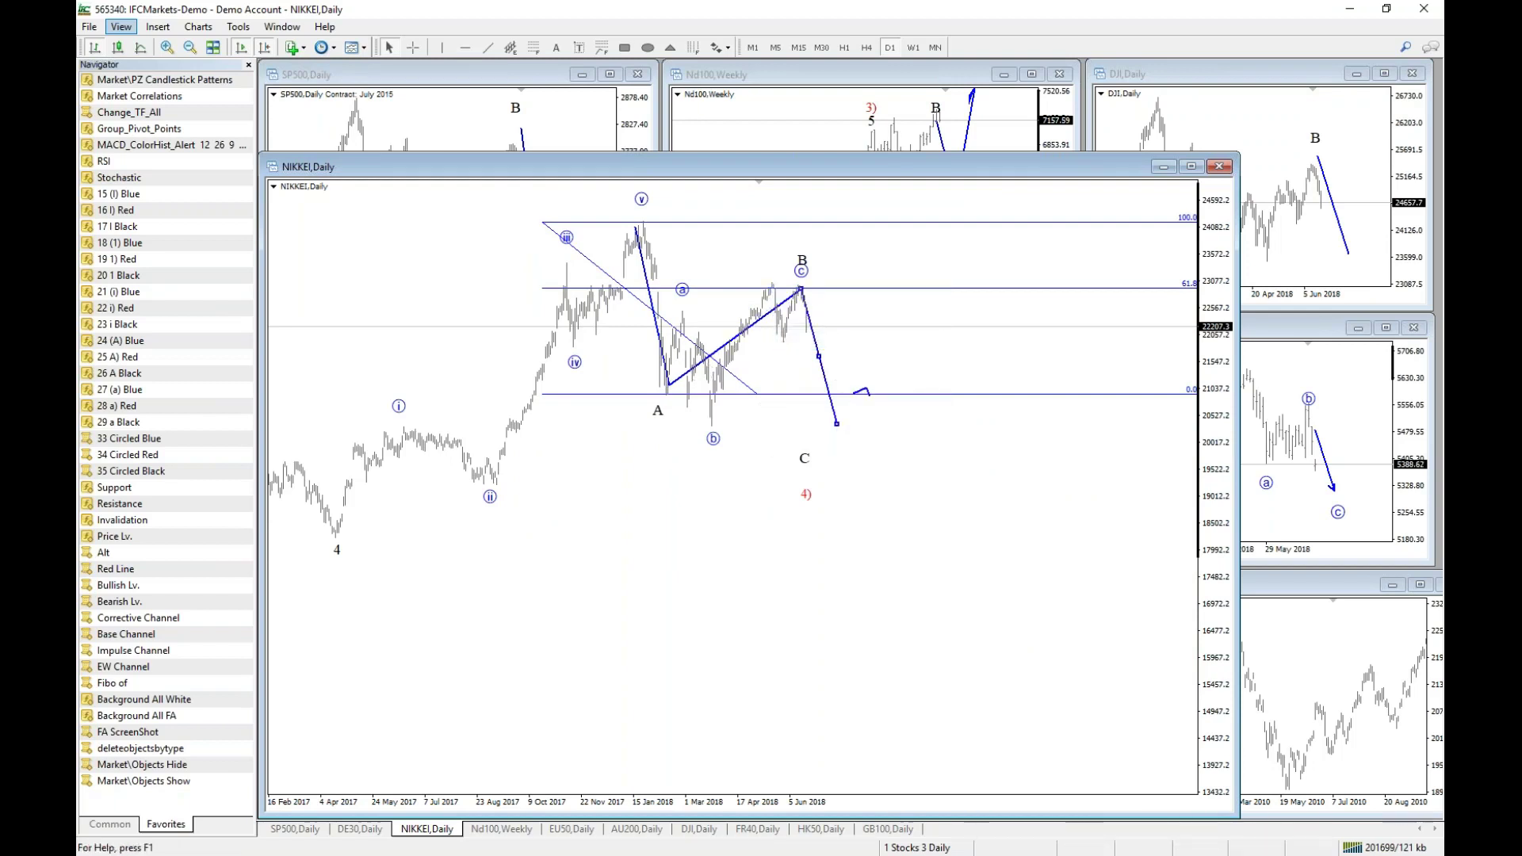
mouse_move(837, 424)
left_mouse_down()
mouse_move(831, 389)
mouse_move(837, 409)
left_mouse_up()
Add an alternate 'ALT: C' label with a red 4) beneath the circled b low.
left_click_drag(1217, 560, 1205, 481)
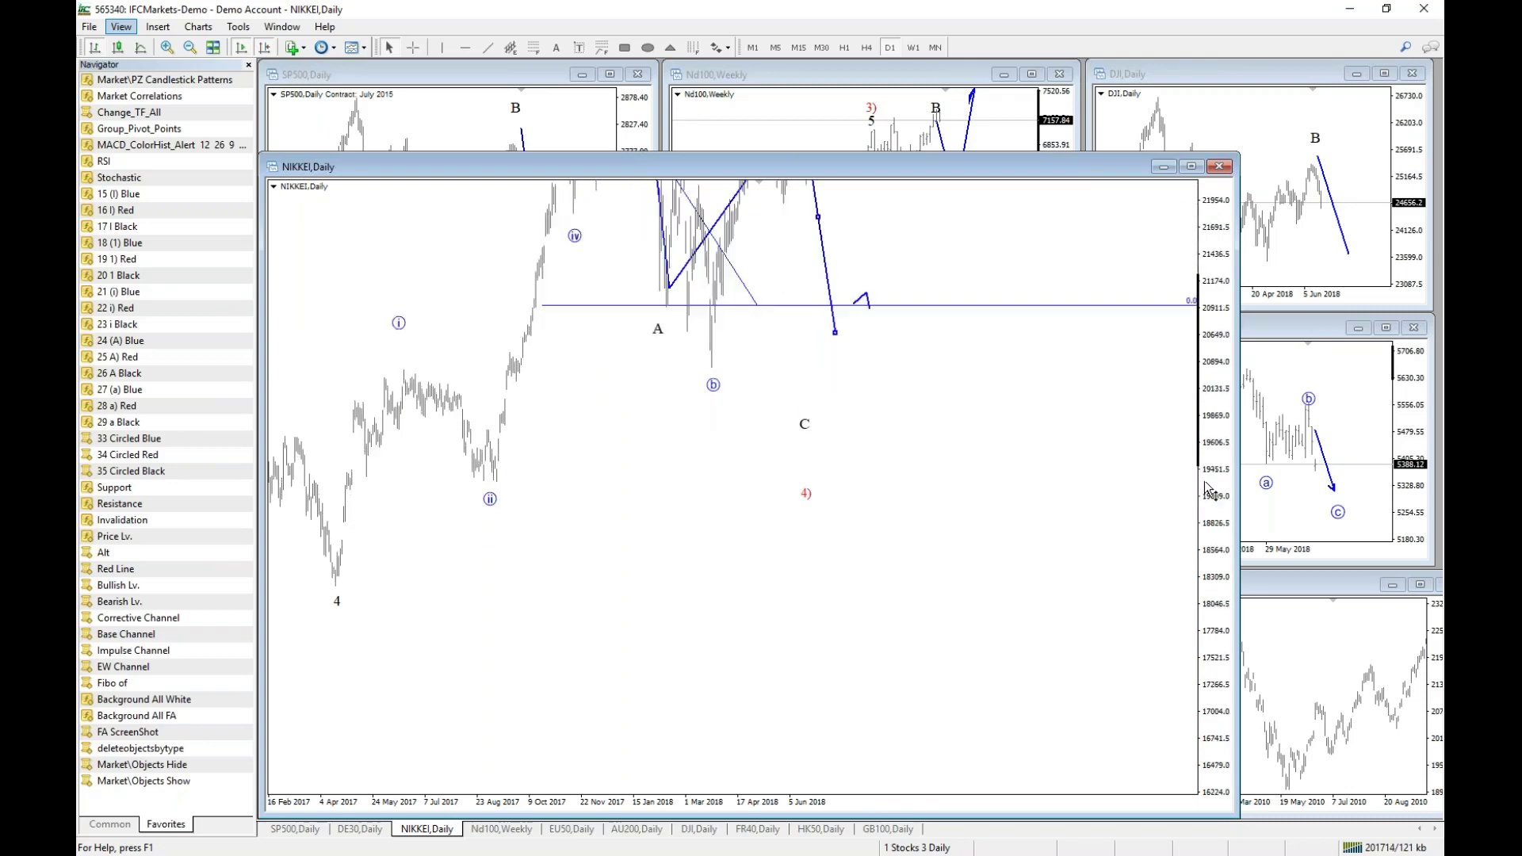
left_click_drag(882, 553, 836, 784)
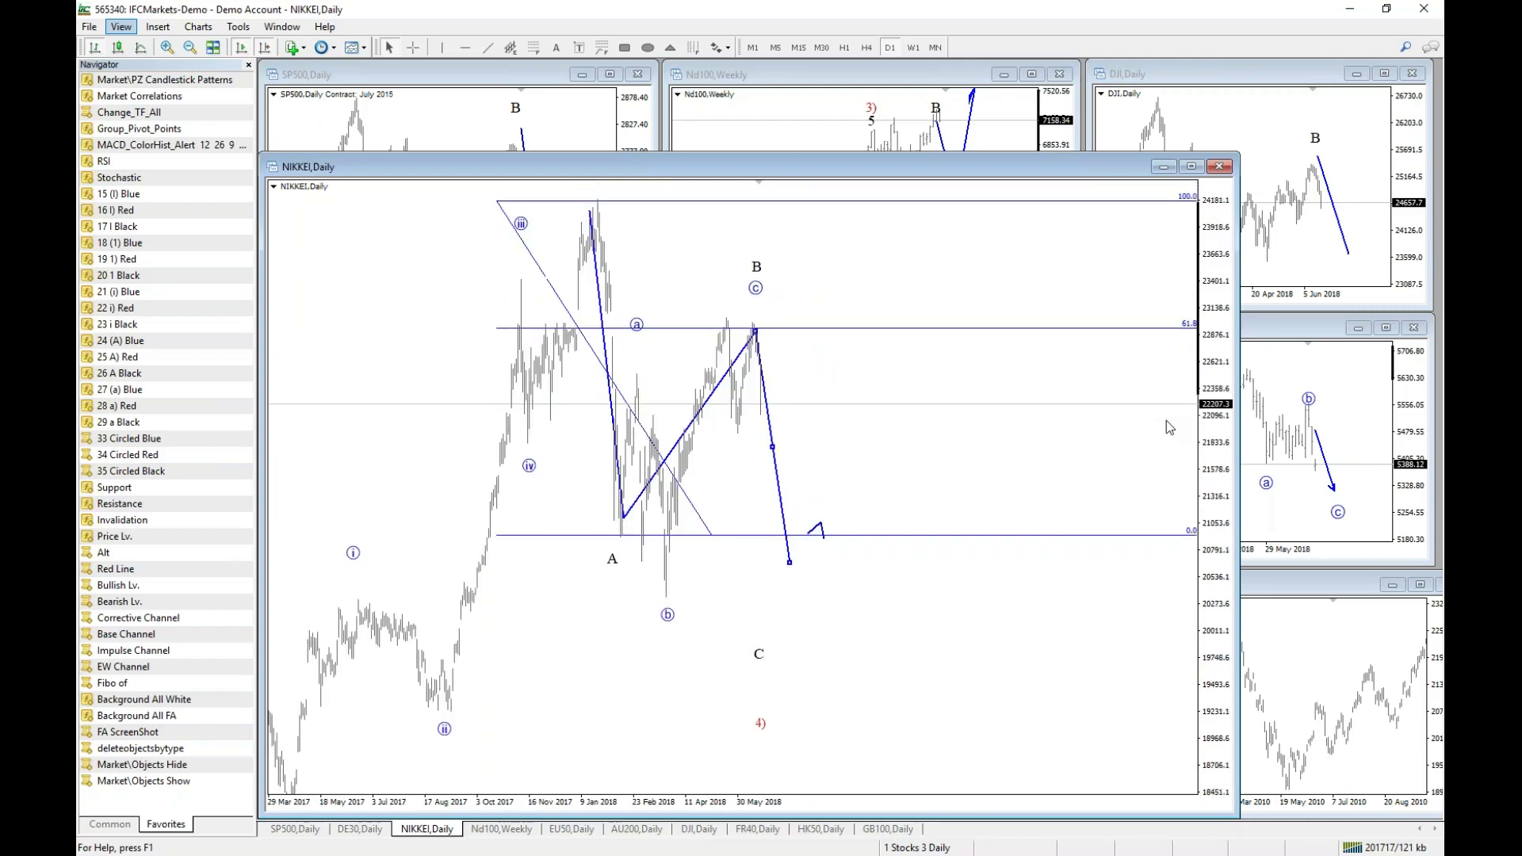
left_click_drag(1217, 460, 1217, 507)
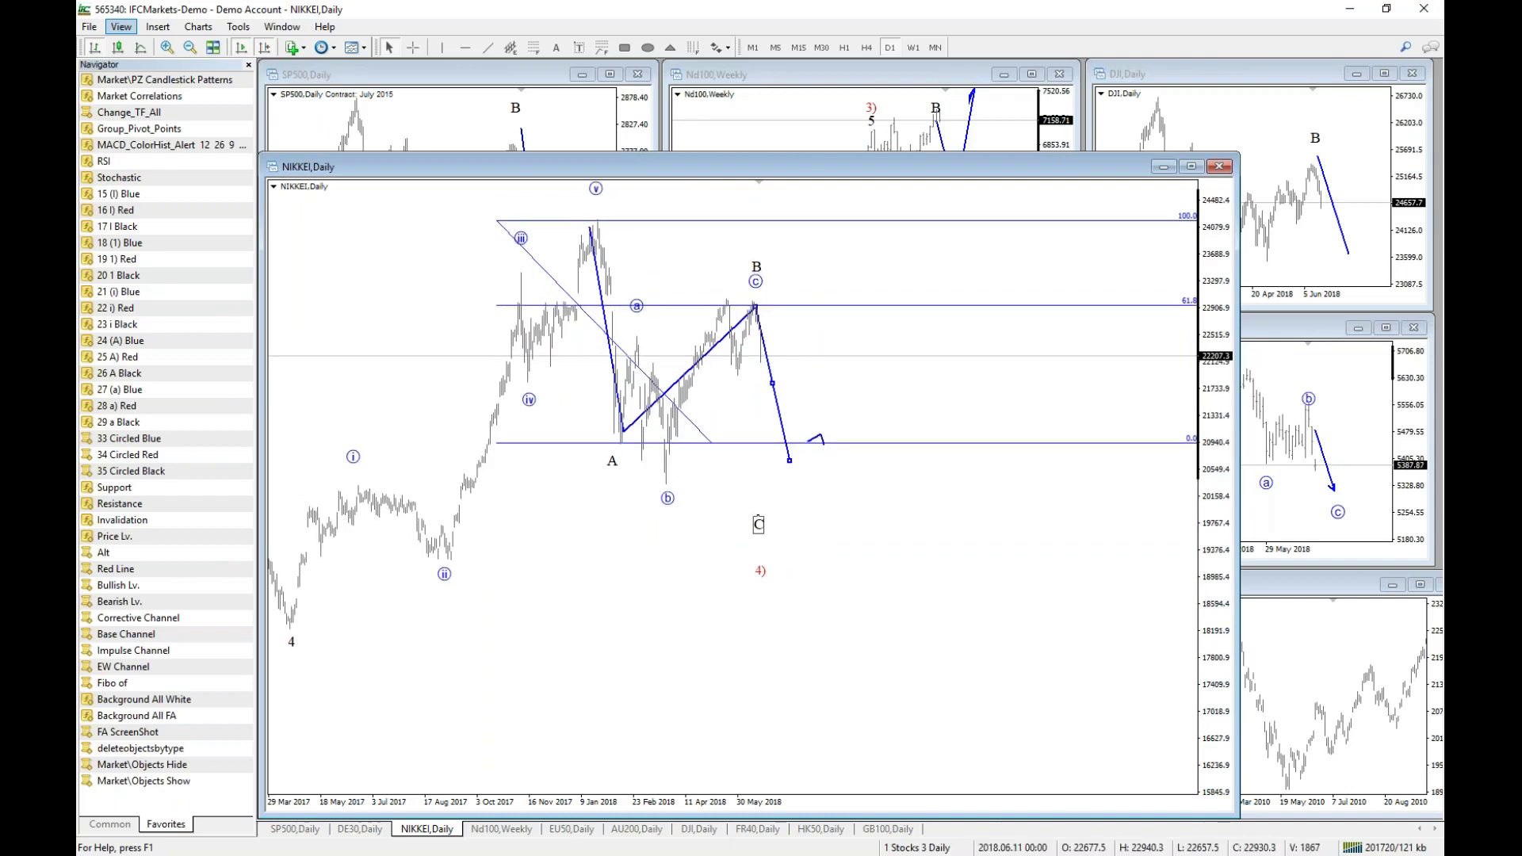
left_click_drag(756, 524, 671, 535)
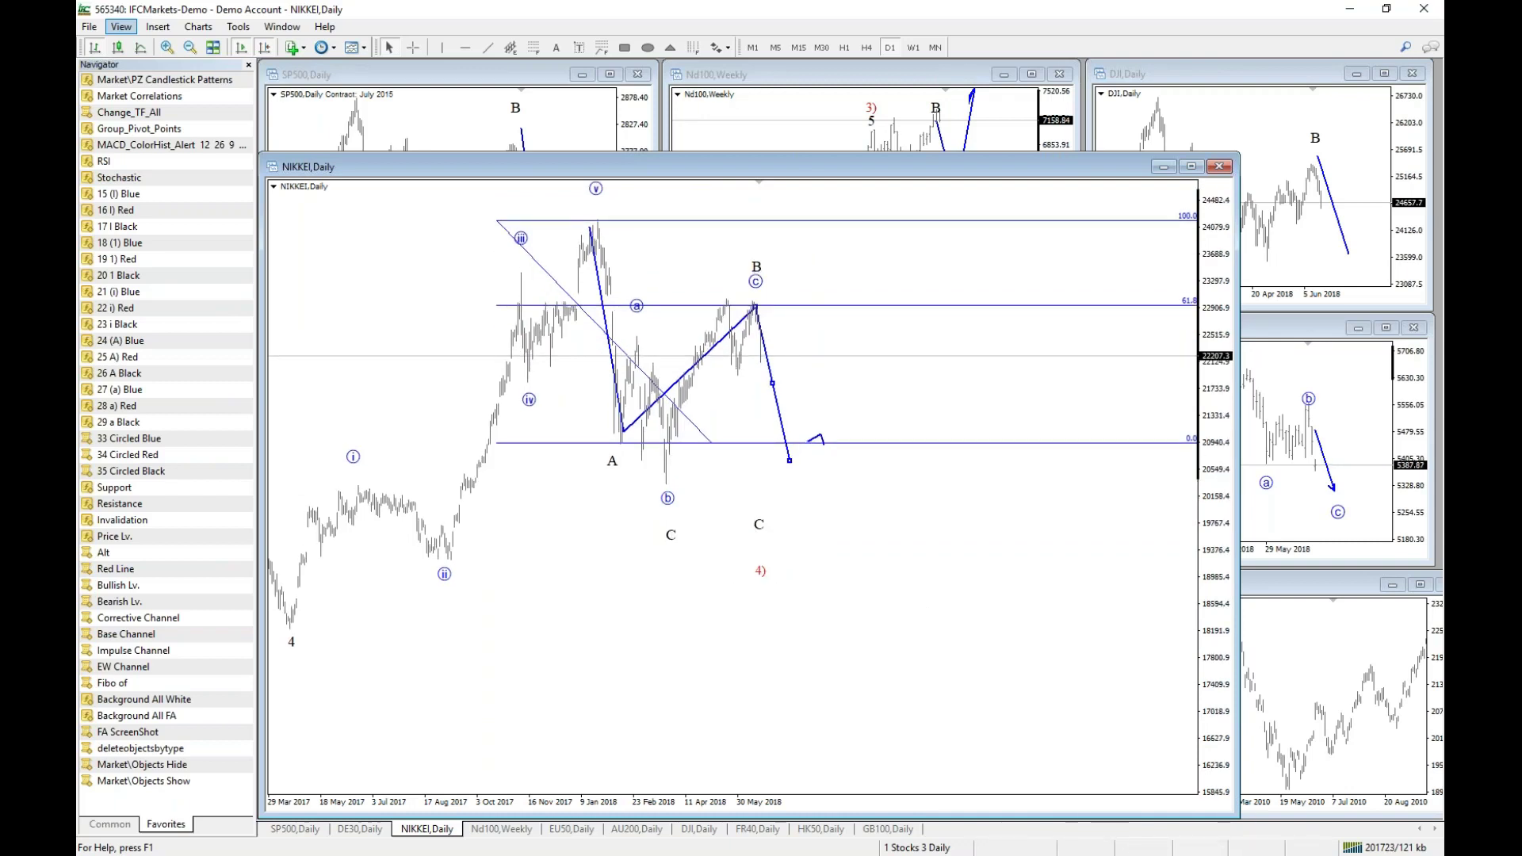
left_click_drag(761, 571, 670, 557)
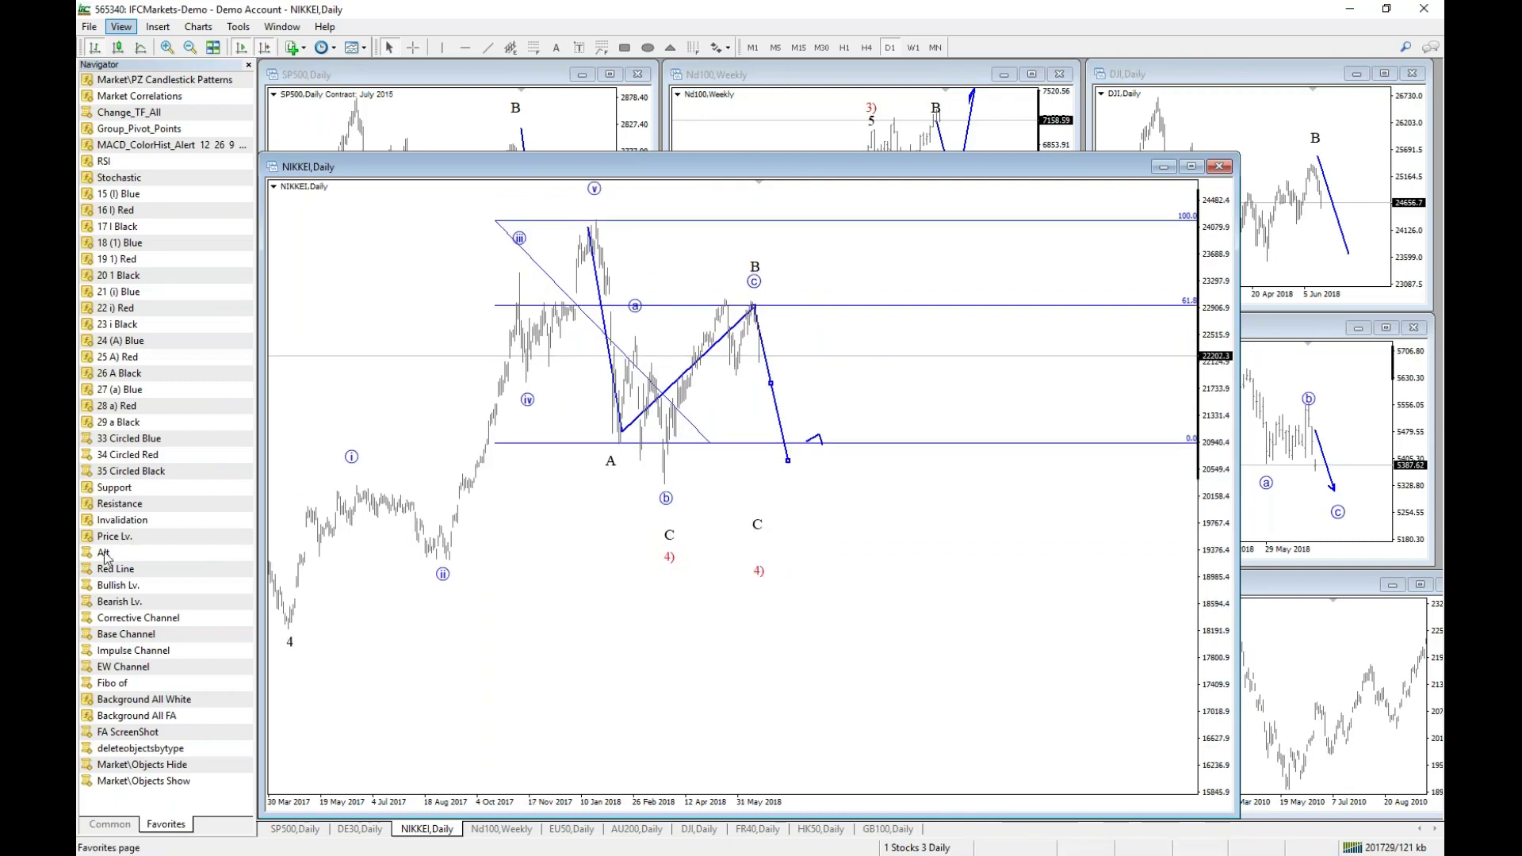
left_click_drag(105, 555, 647, 536)
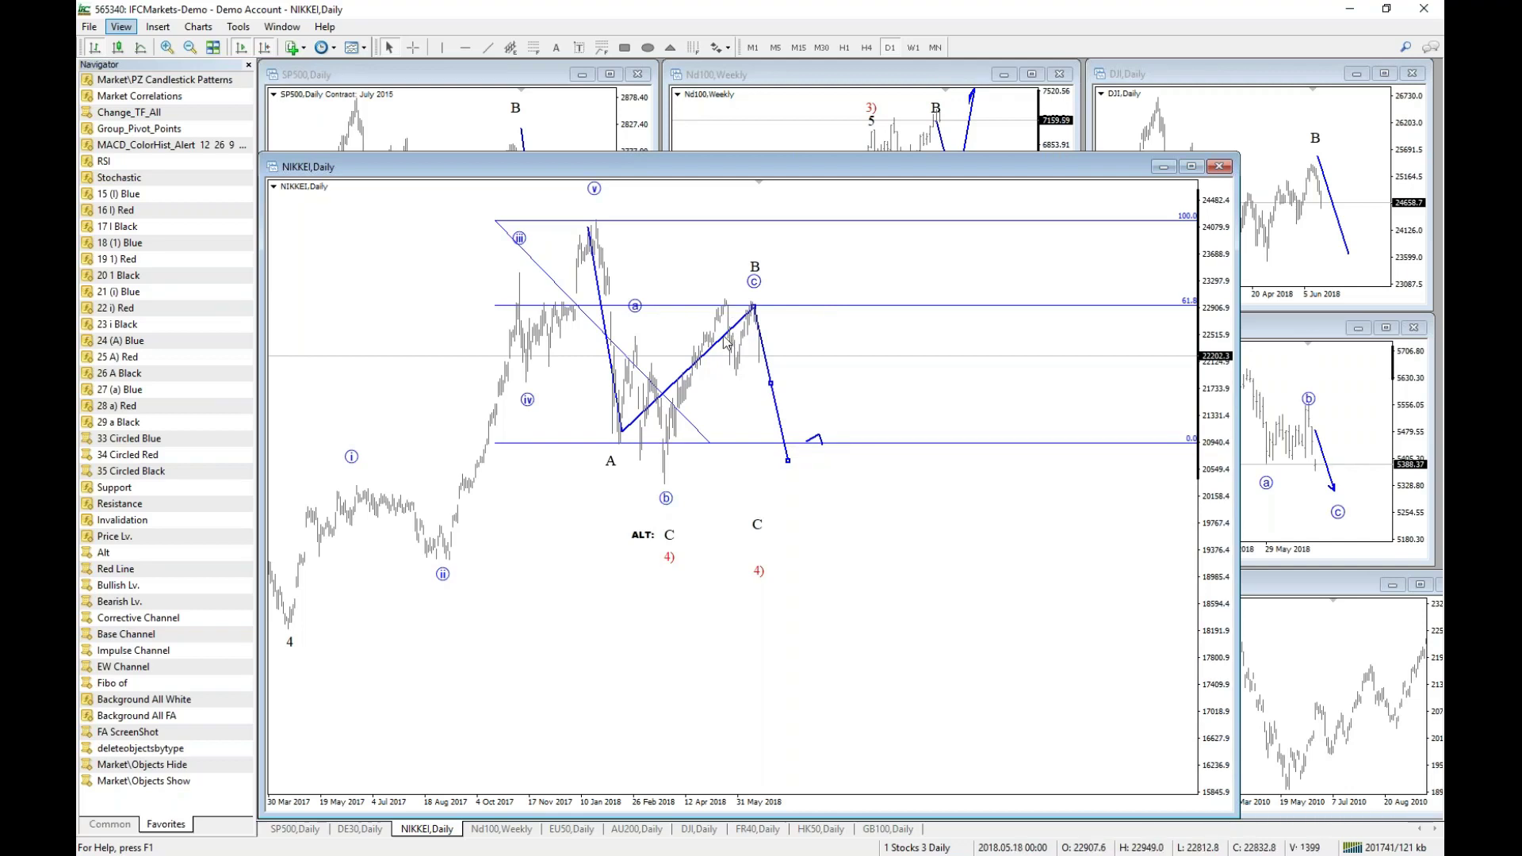
Delete the blue wave lines, B and c labels and Fibonacci levels, then run deleteobjectsbytype.
key("BackSpace")
key("BackSpace")
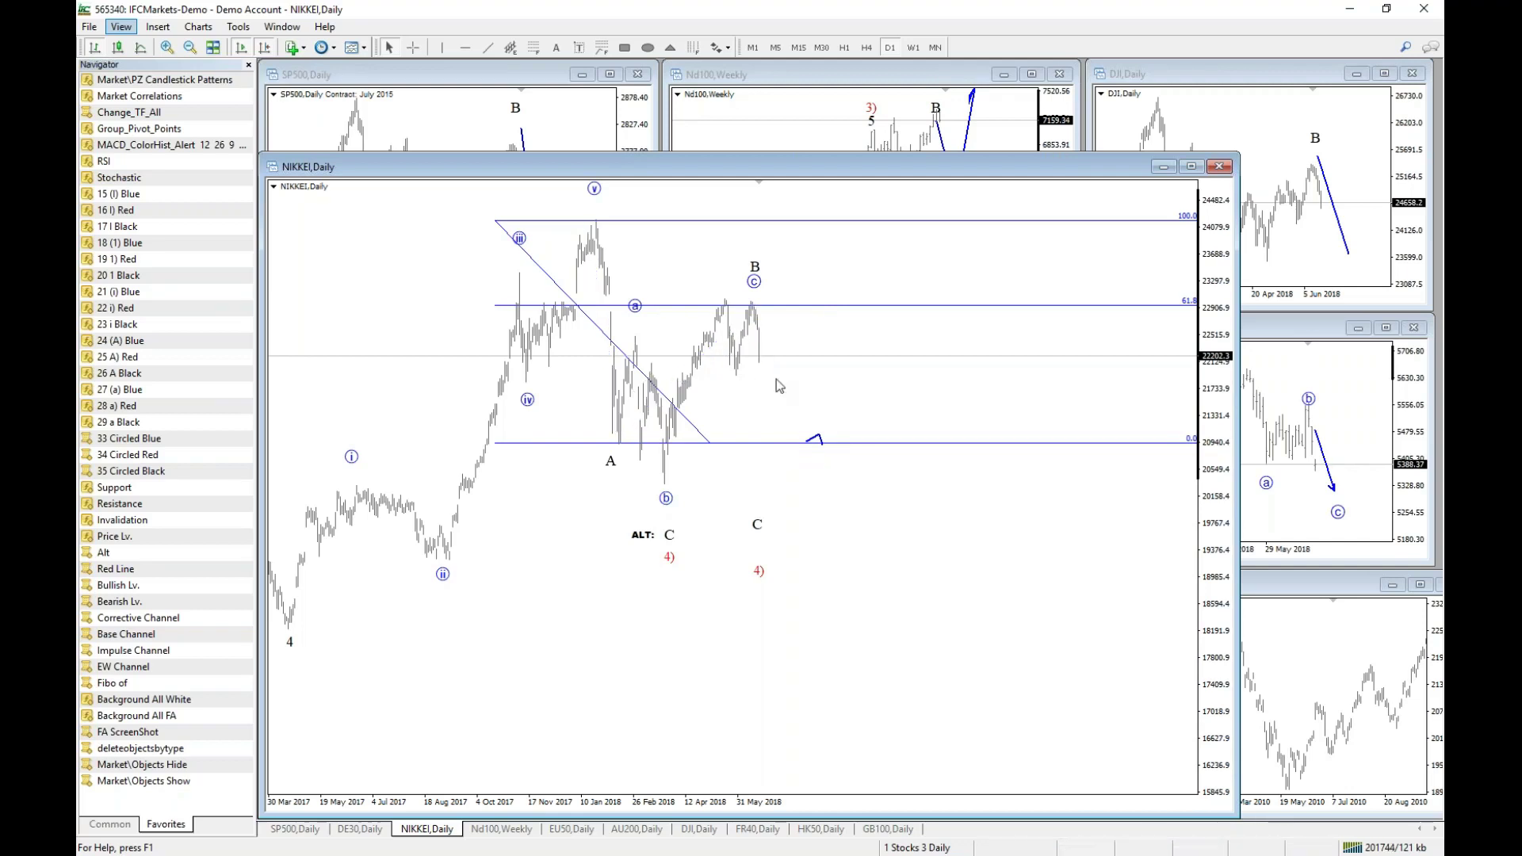
double_click(814, 439)
key("BackSpace")
double_click(754, 282)
key("BackSpace")
double_click(755, 267)
key("BackSpace")
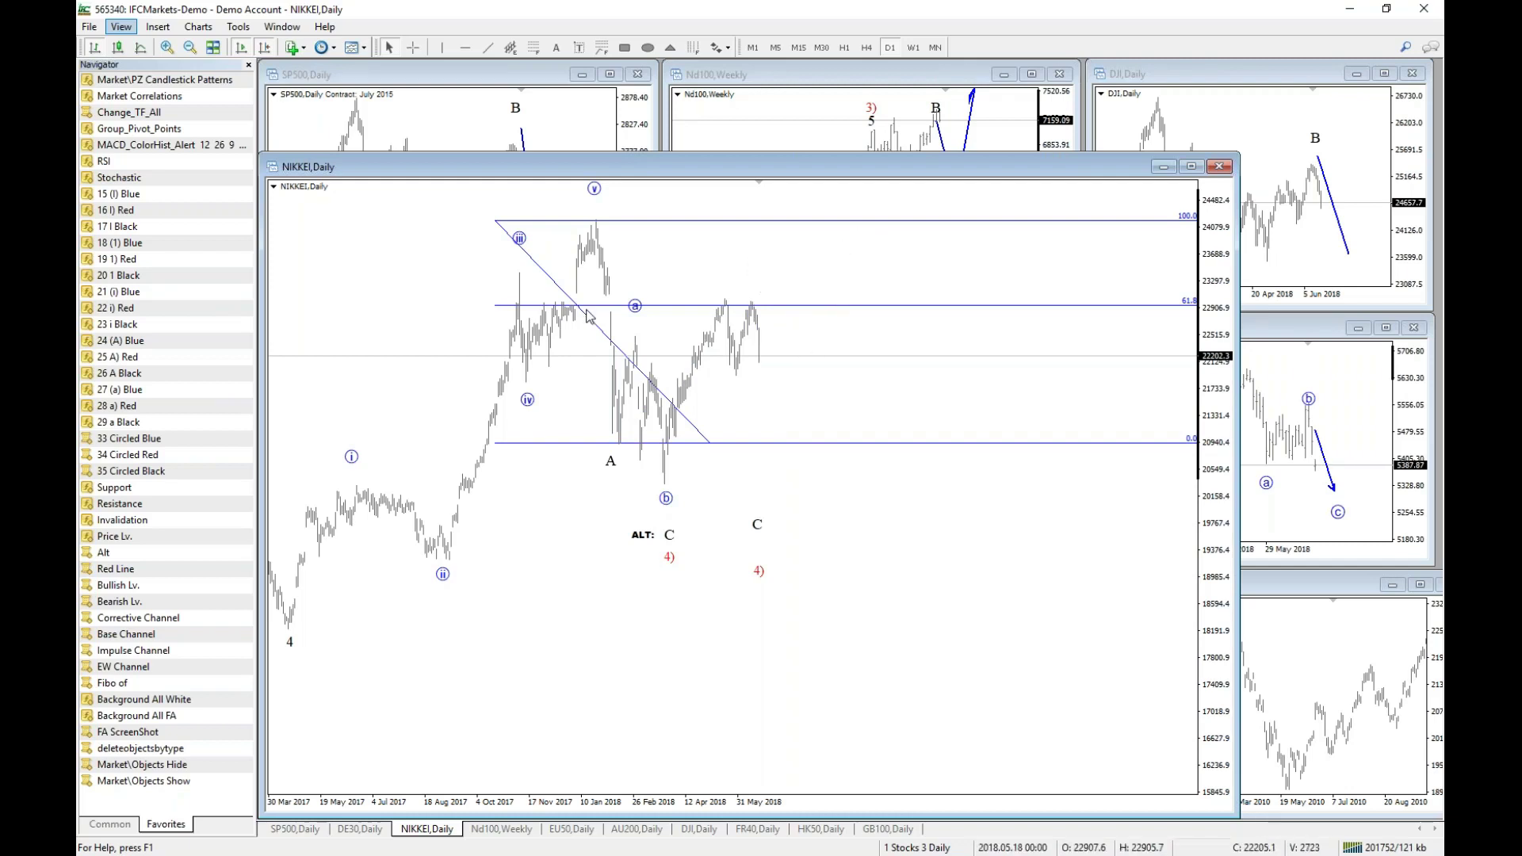
double_click(499, 237)
key("BackSpace")
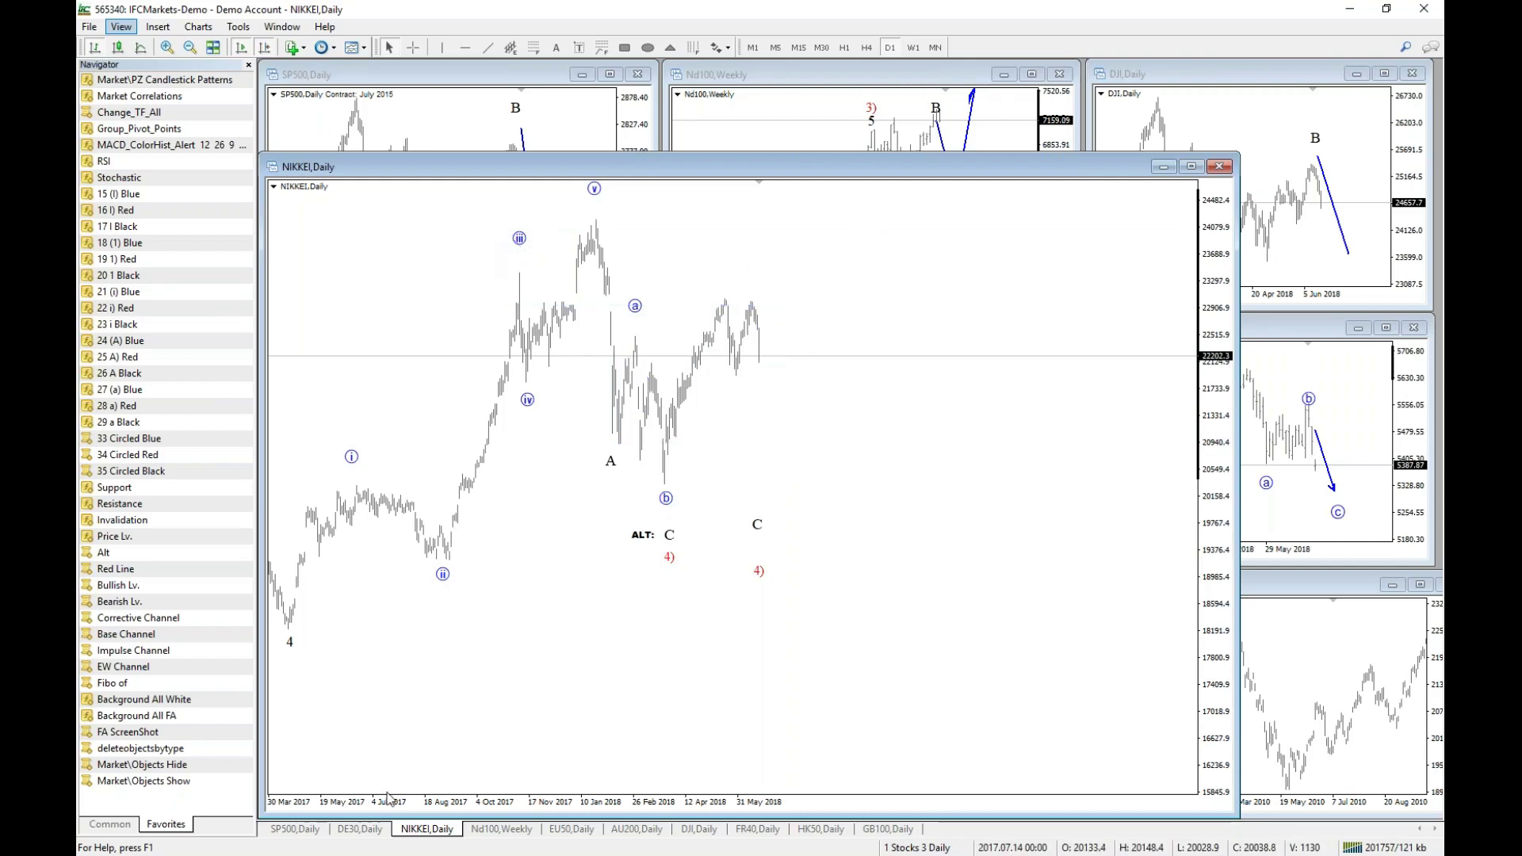
left_click_drag(162, 765, 549, 607)
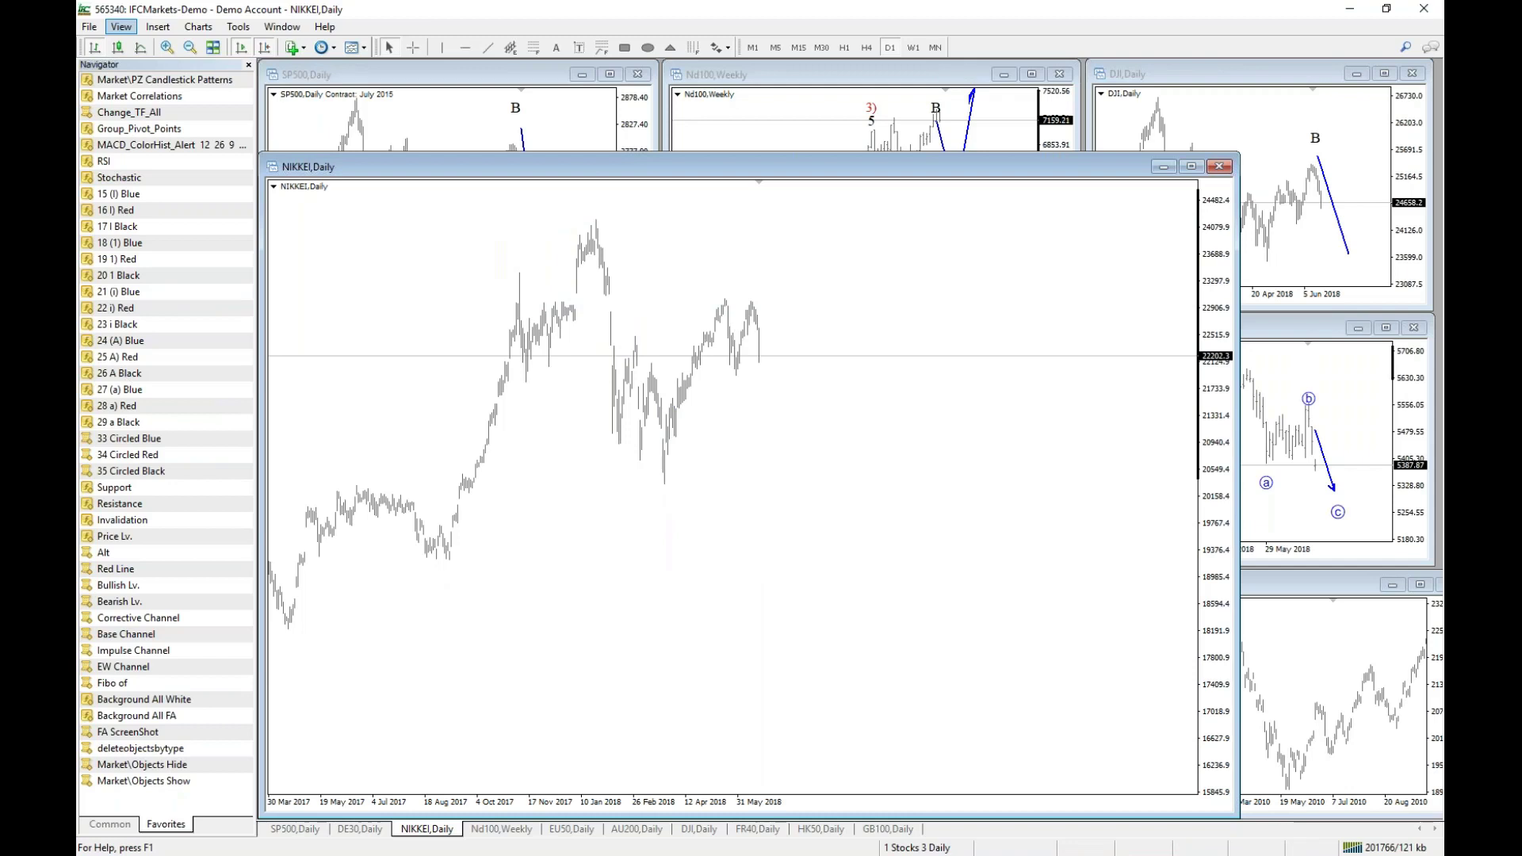
Place tentative B, A and C wave labels, then zoom in on recent months.
left_click(750, 301)
left_click(731, 372)
left_click(765, 394)
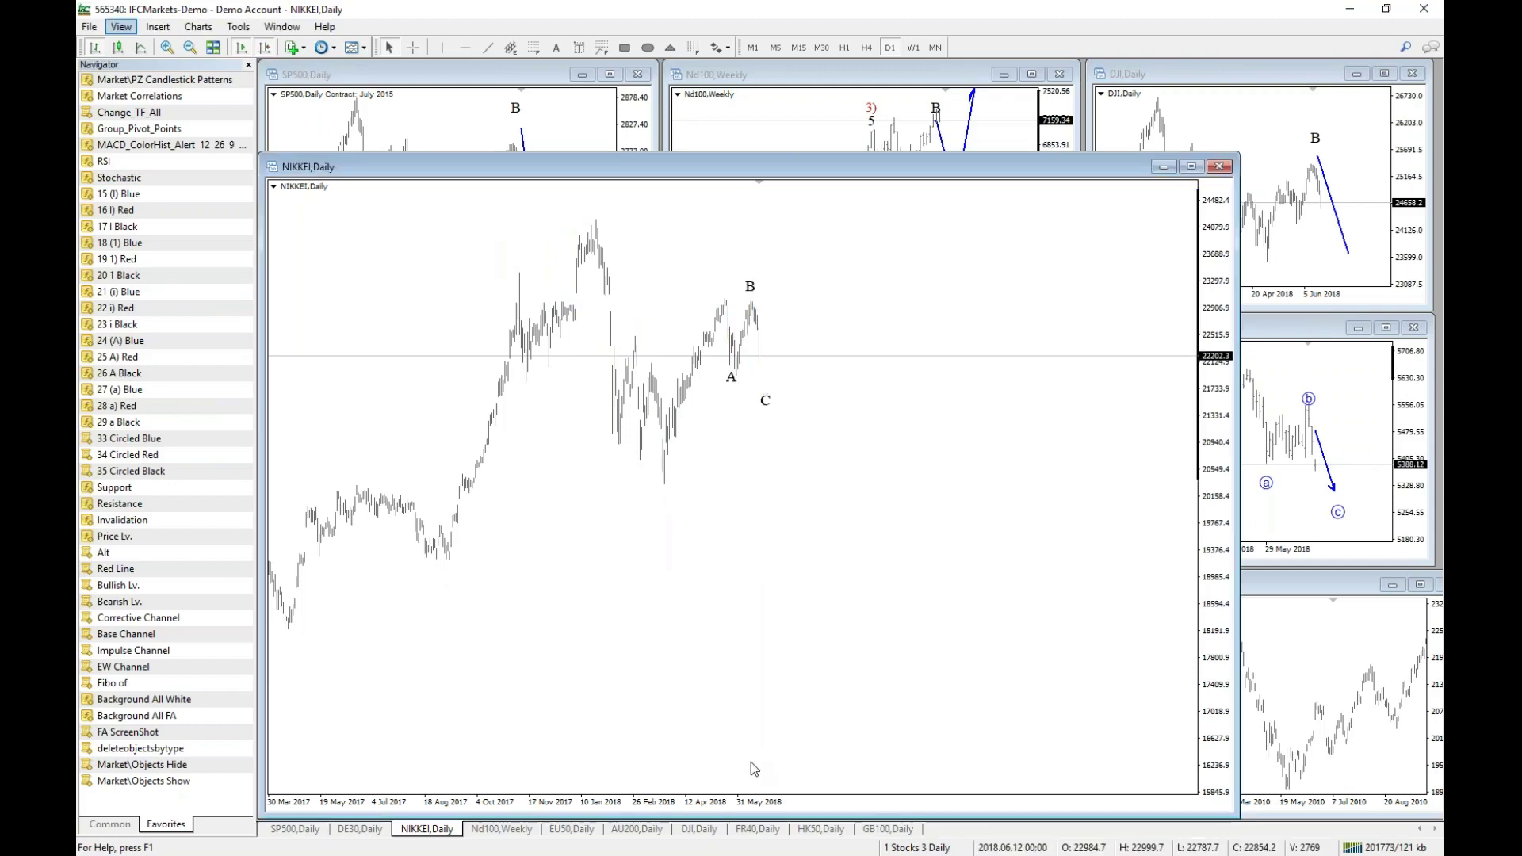
key("plus")
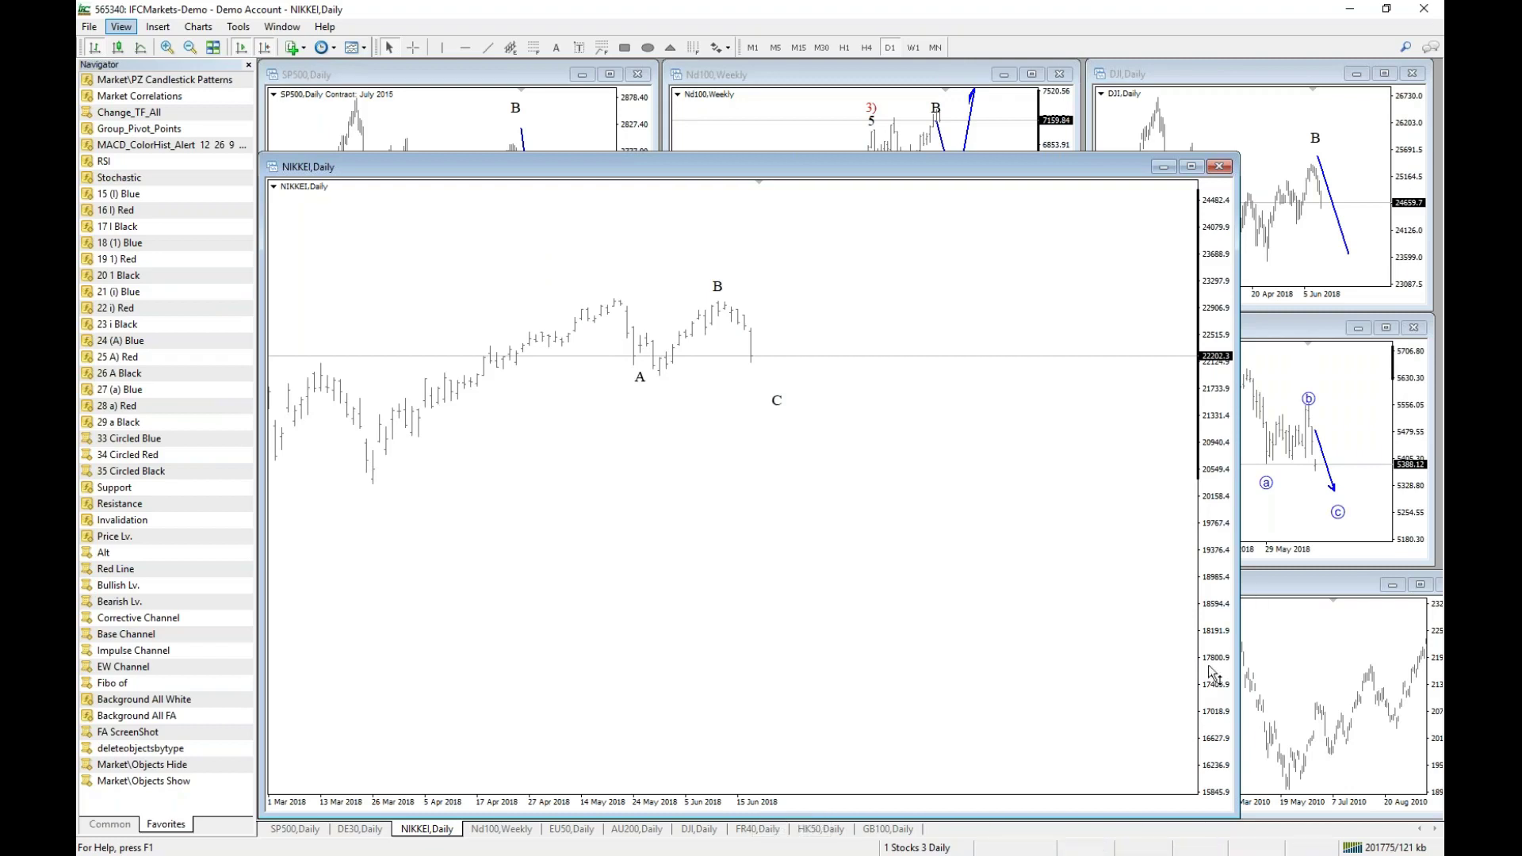
left_click_drag(1213, 674, 873, 555)
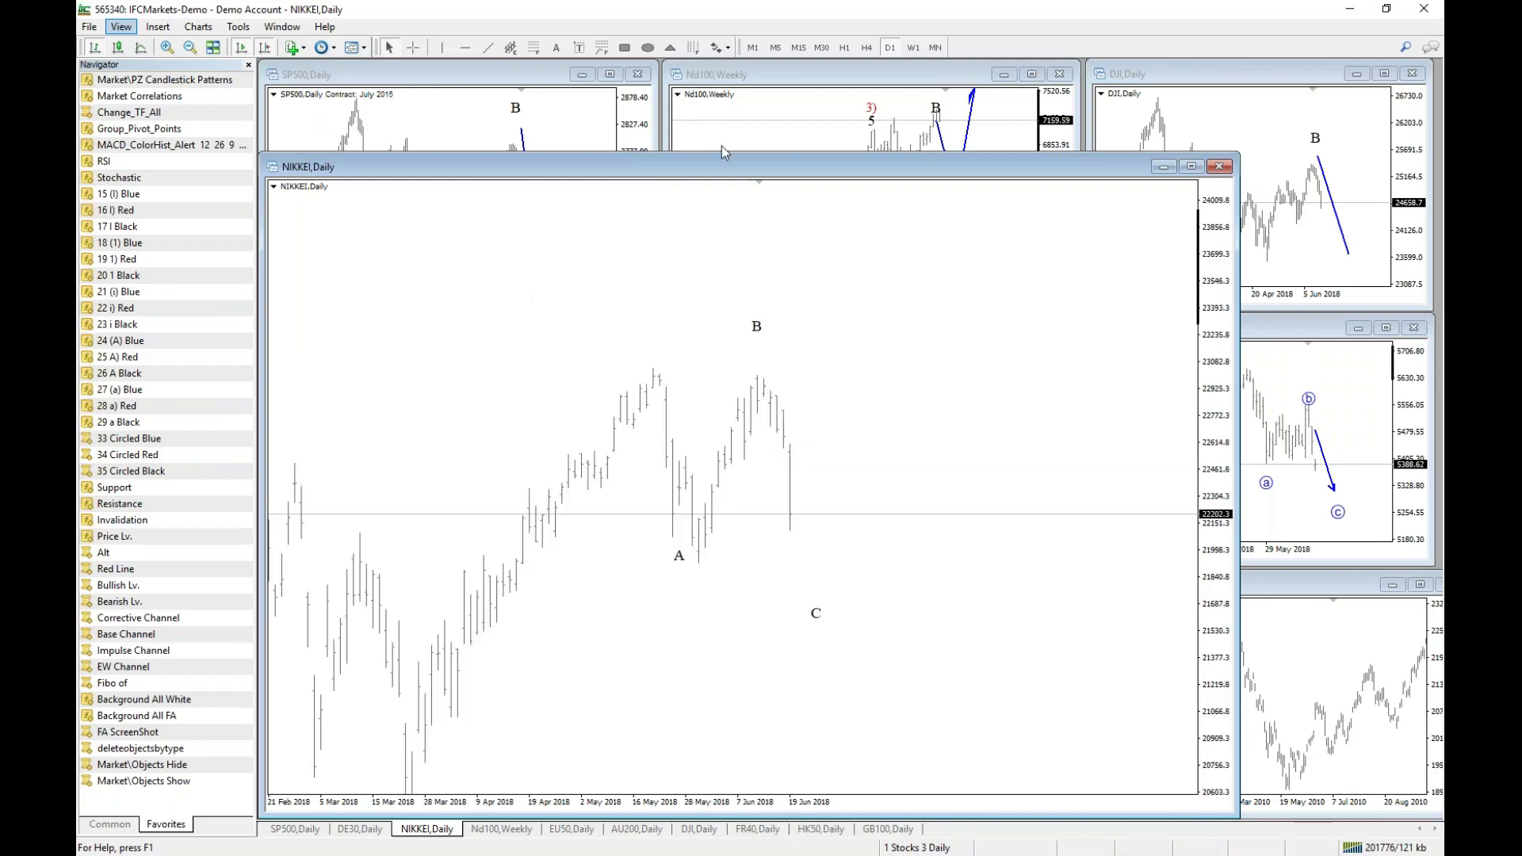
Draw a Fibonacci expansion from the May high to A, anchored at the B high.
left_click(600, 48)
left_click_drag(650, 369, 697, 563)
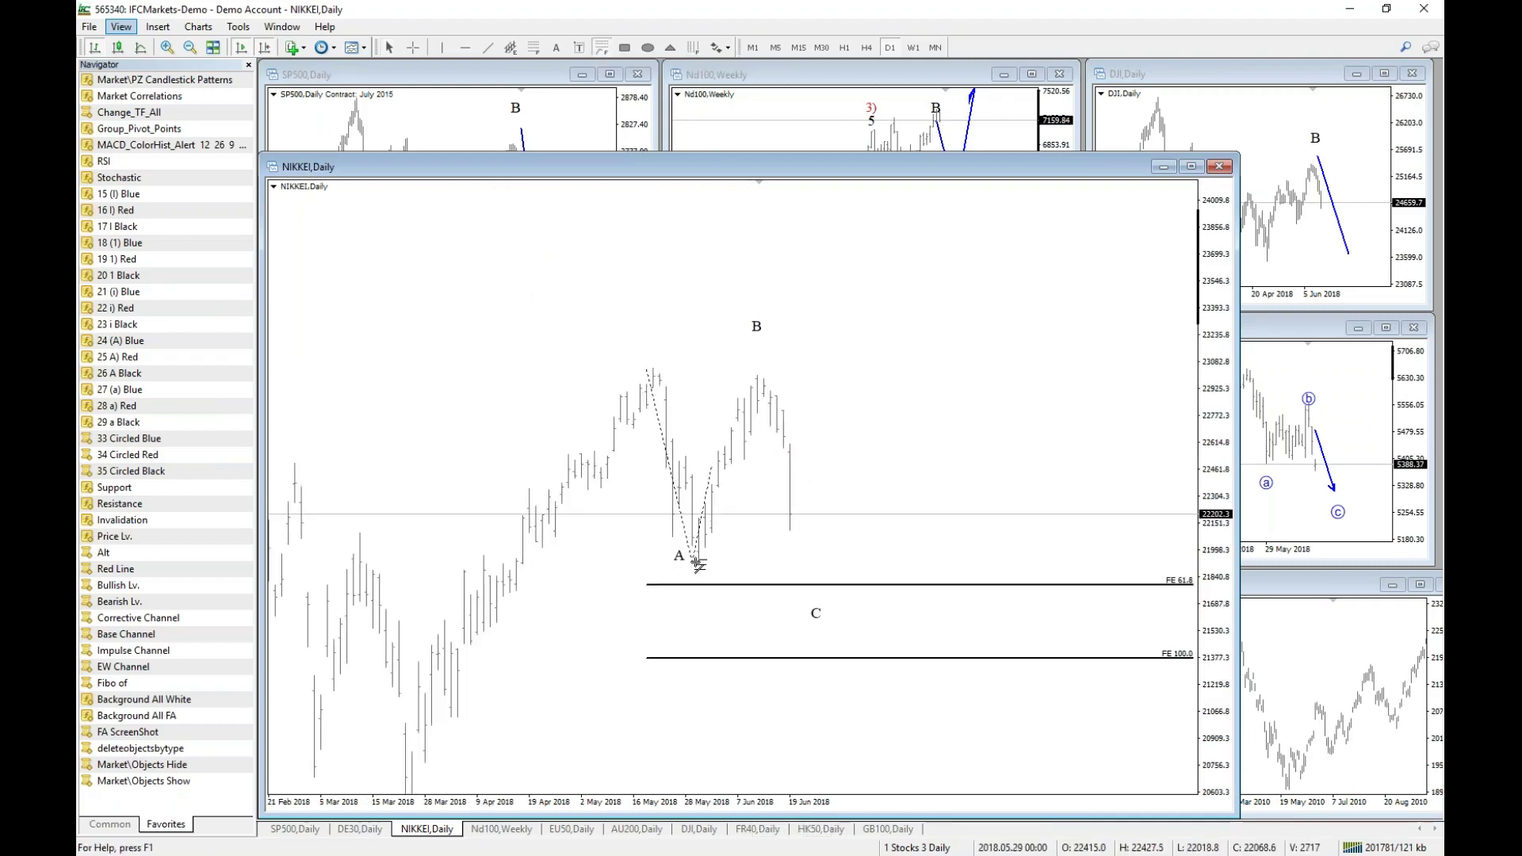
key("Return")
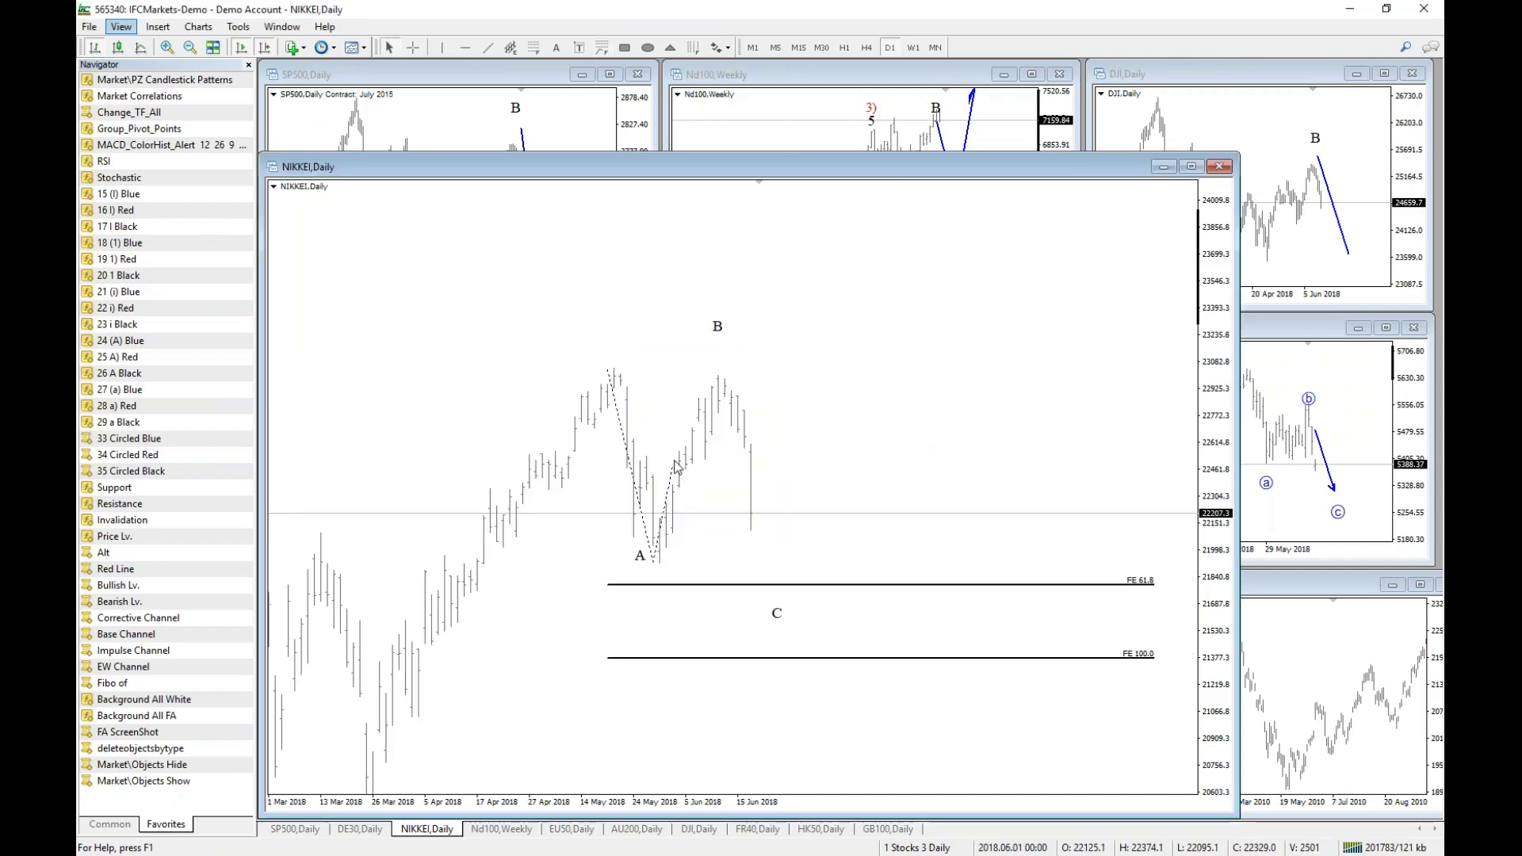
left_click_drag(674, 467, 719, 378)
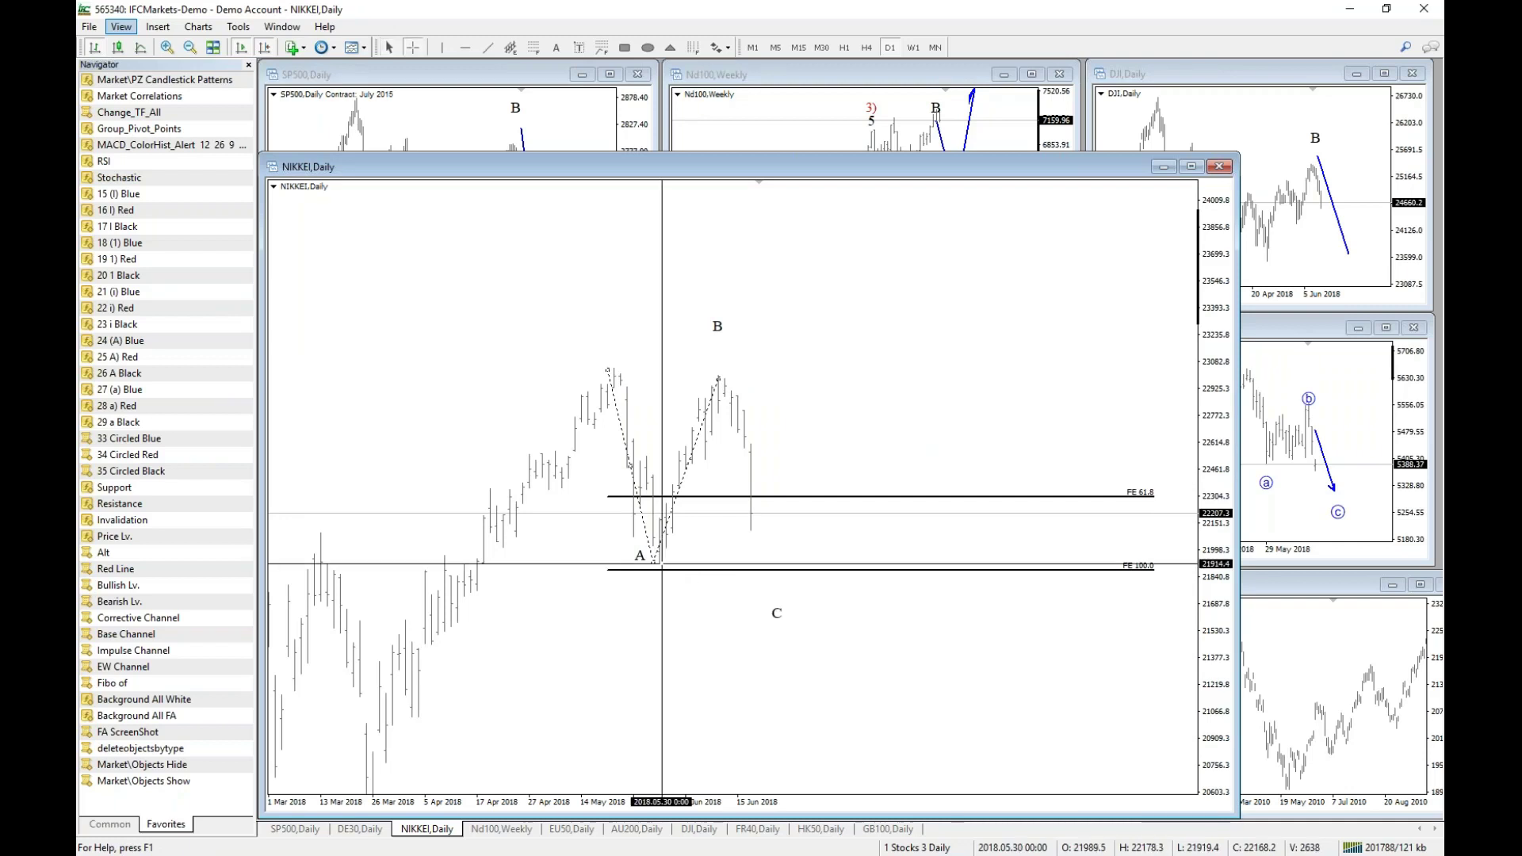
Reposition the A and C labels, then delete the expansion and the C and B labels.
double_click(640, 555)
left_click_drag(639, 556, 659, 578)
double_click(776, 606)
left_click_drag(777, 594, 770, 596)
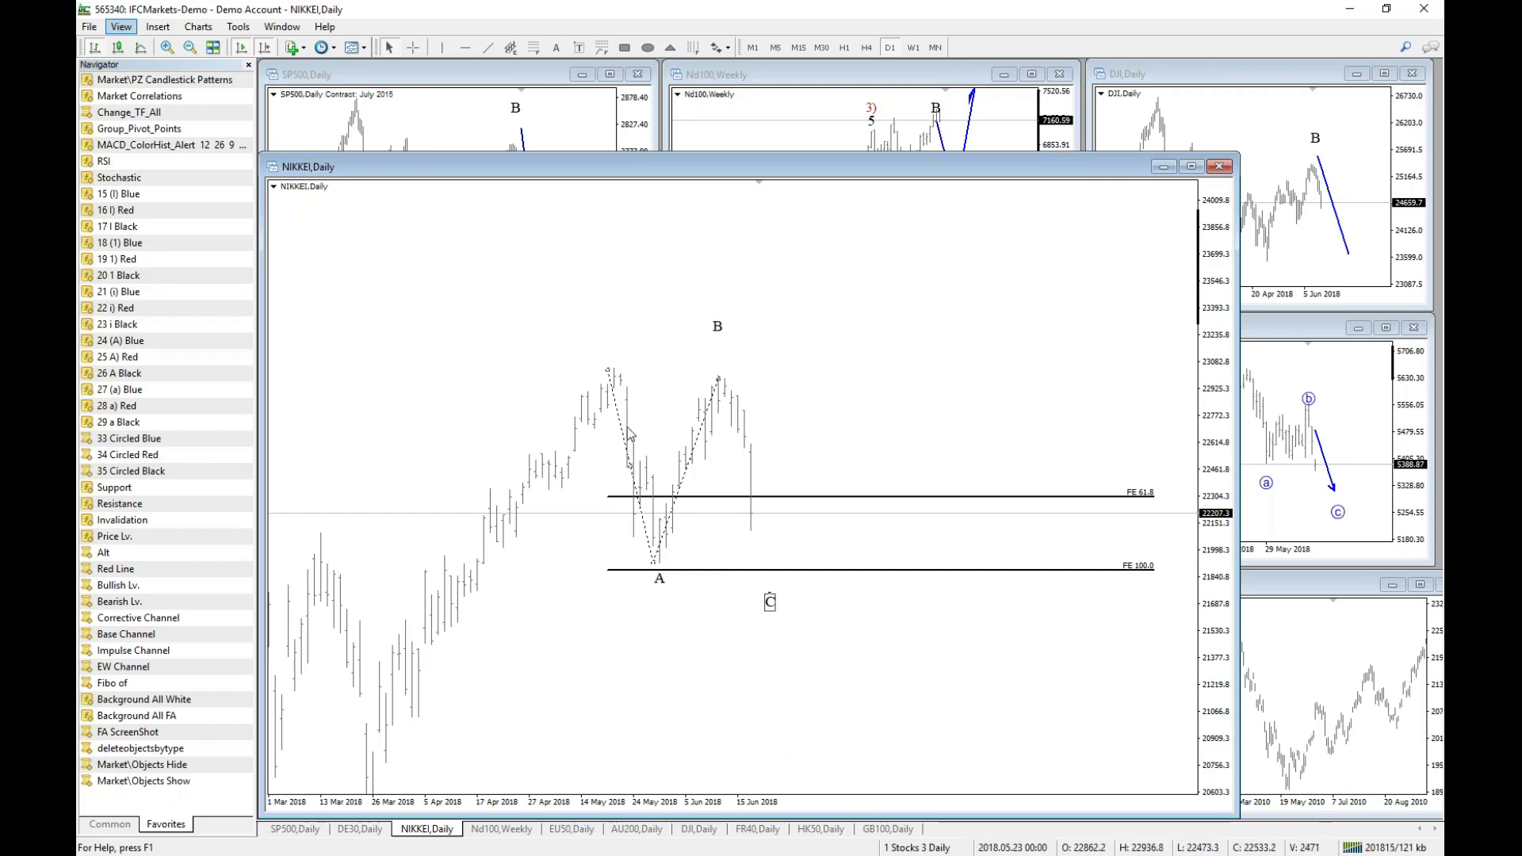
key("Delete")
double_click(718, 326)
key("Delete")
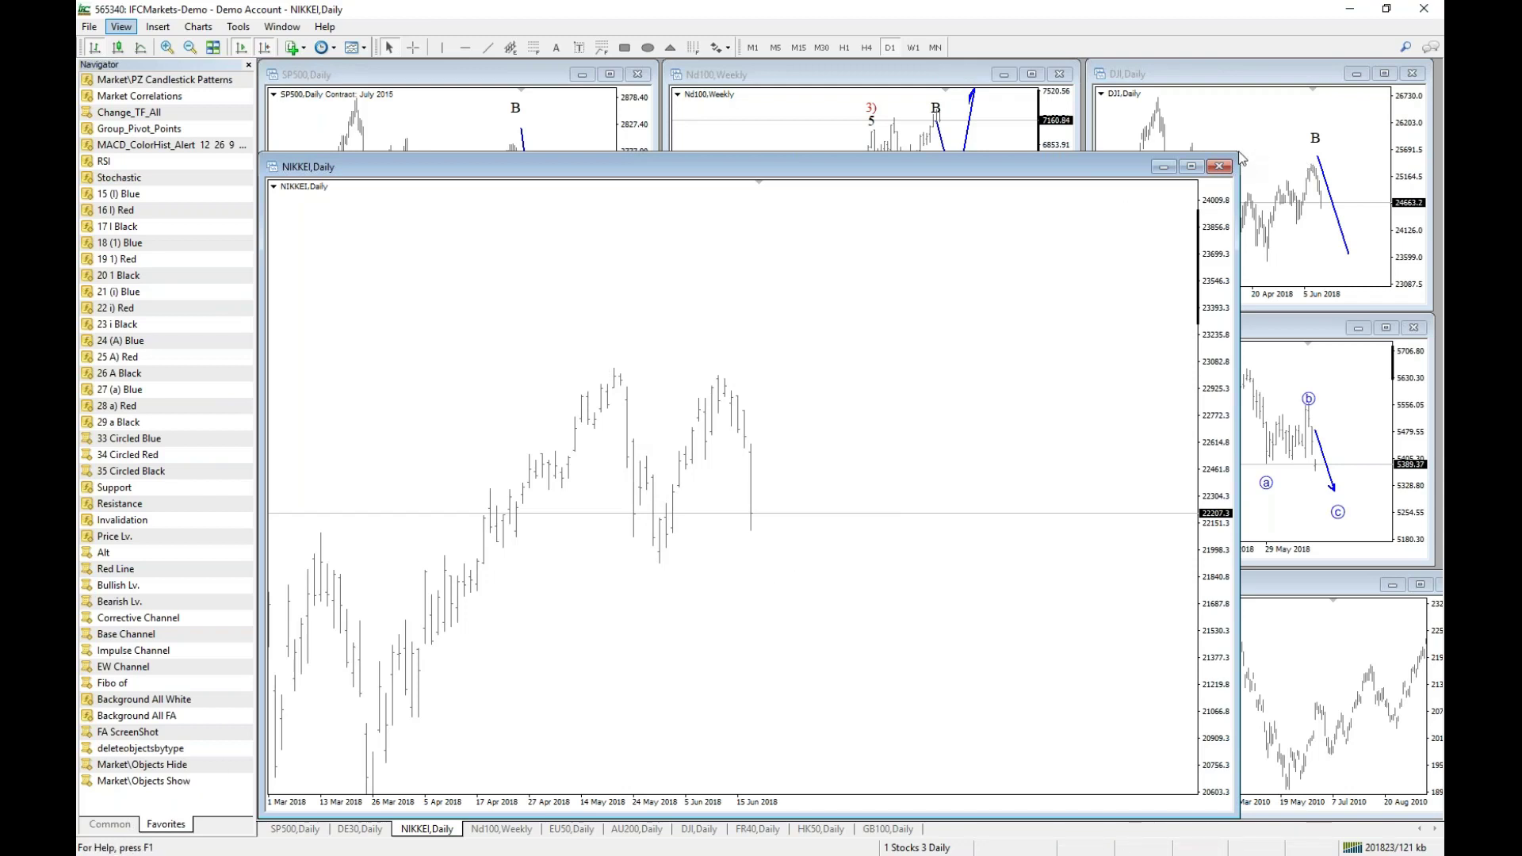
Shrink the NIKKEI window back into its tile, refit its axes, and load the 20 CRUDE OIL profile.
left_click_drag(1242, 153, 634, 568)
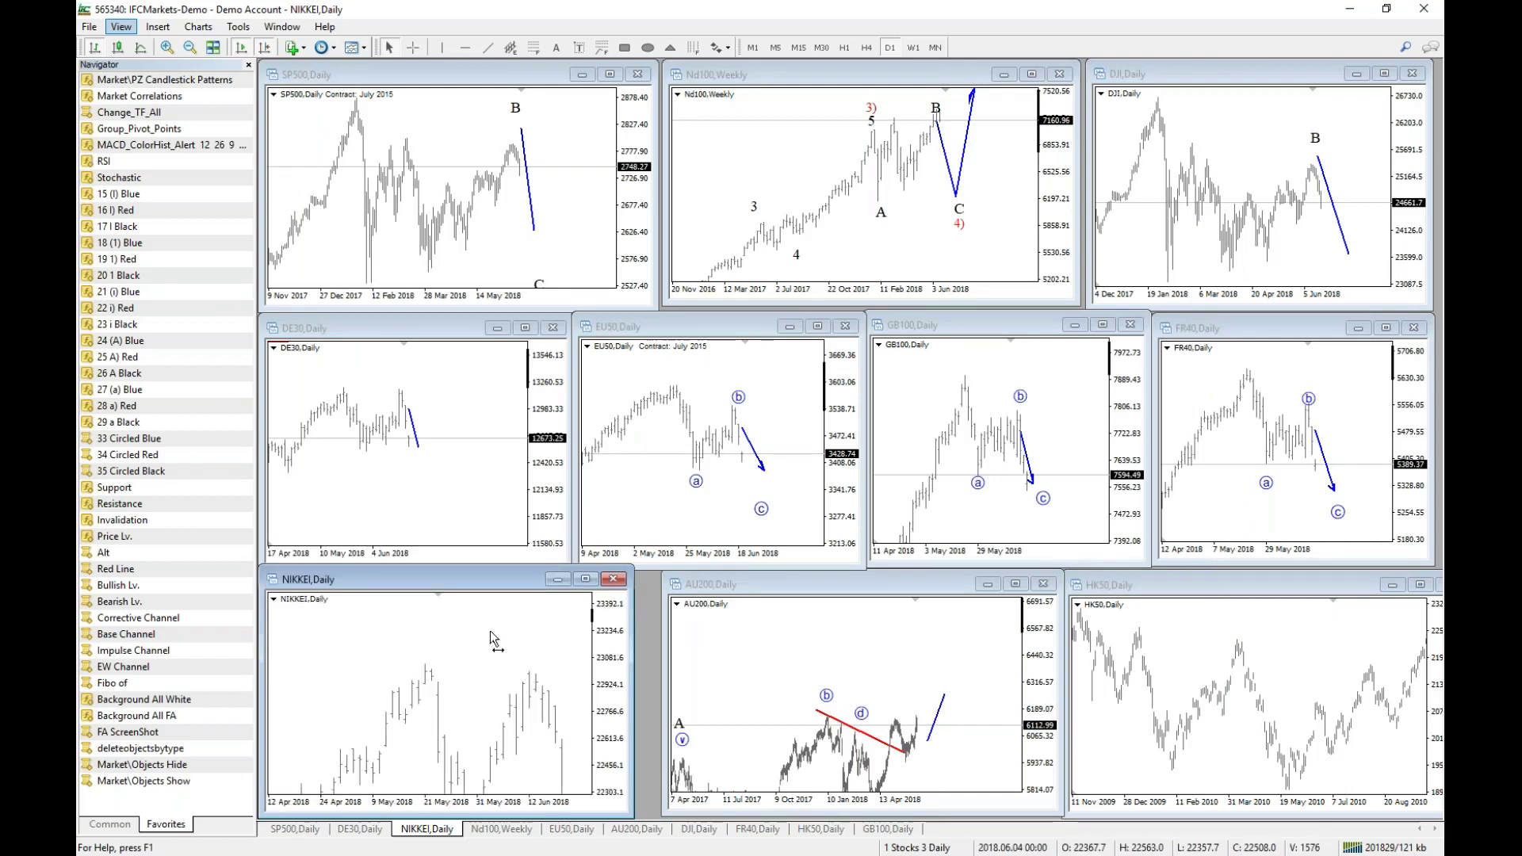
left_click_drag(490, 637, 508, 742)
left_click_drag(484, 802, 454, 802)
mouse_move(608, 742)
left_mouse_down()
mouse_move(604, 713)
mouse_move(612, 734)
left_mouse_up()
left_click_drag(465, 678, 465, 712)
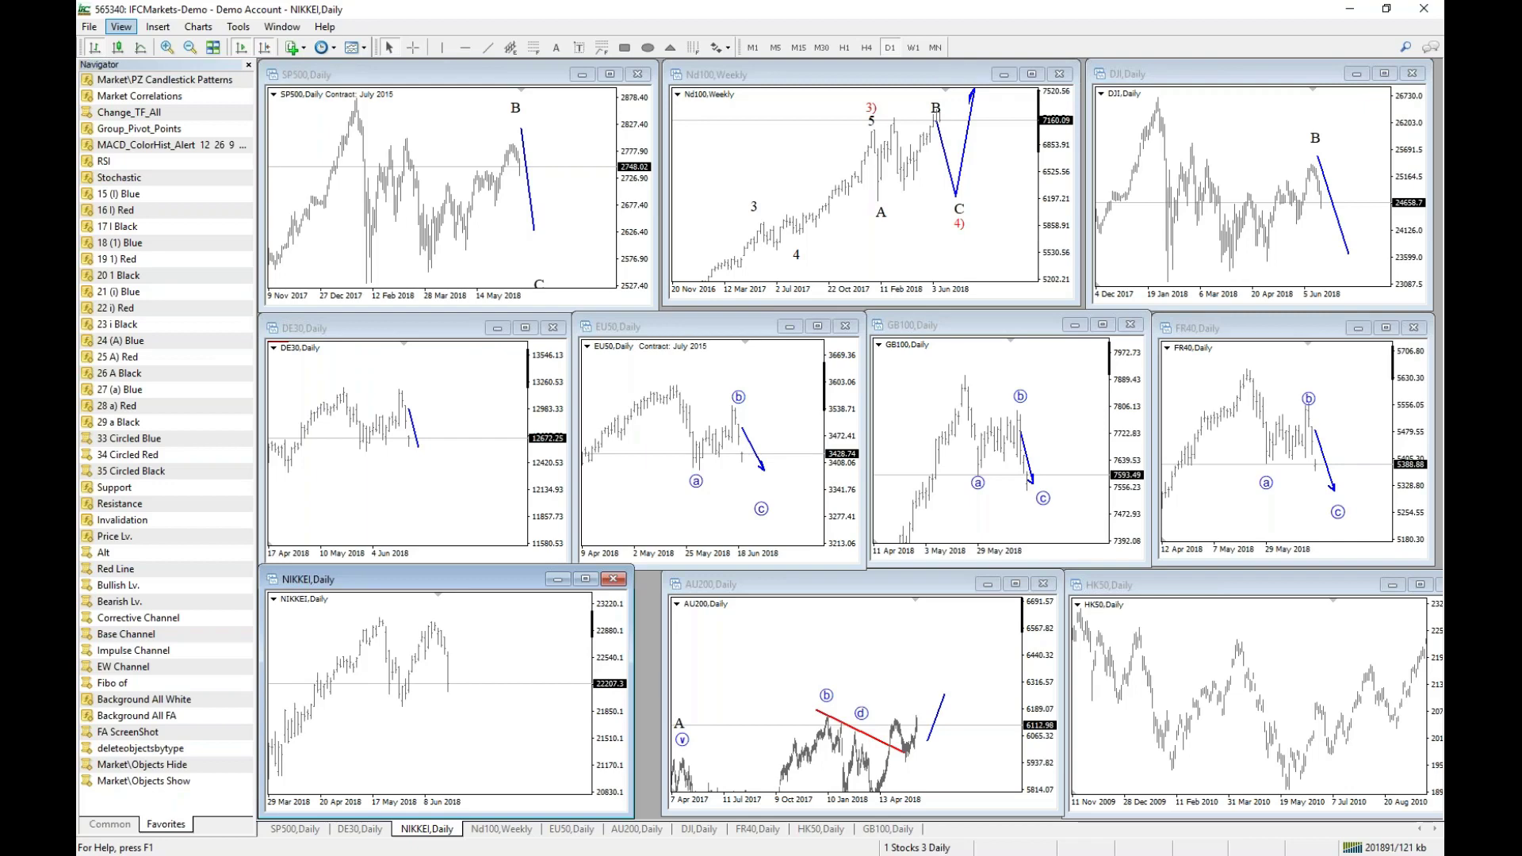
left_click(1001, 460)
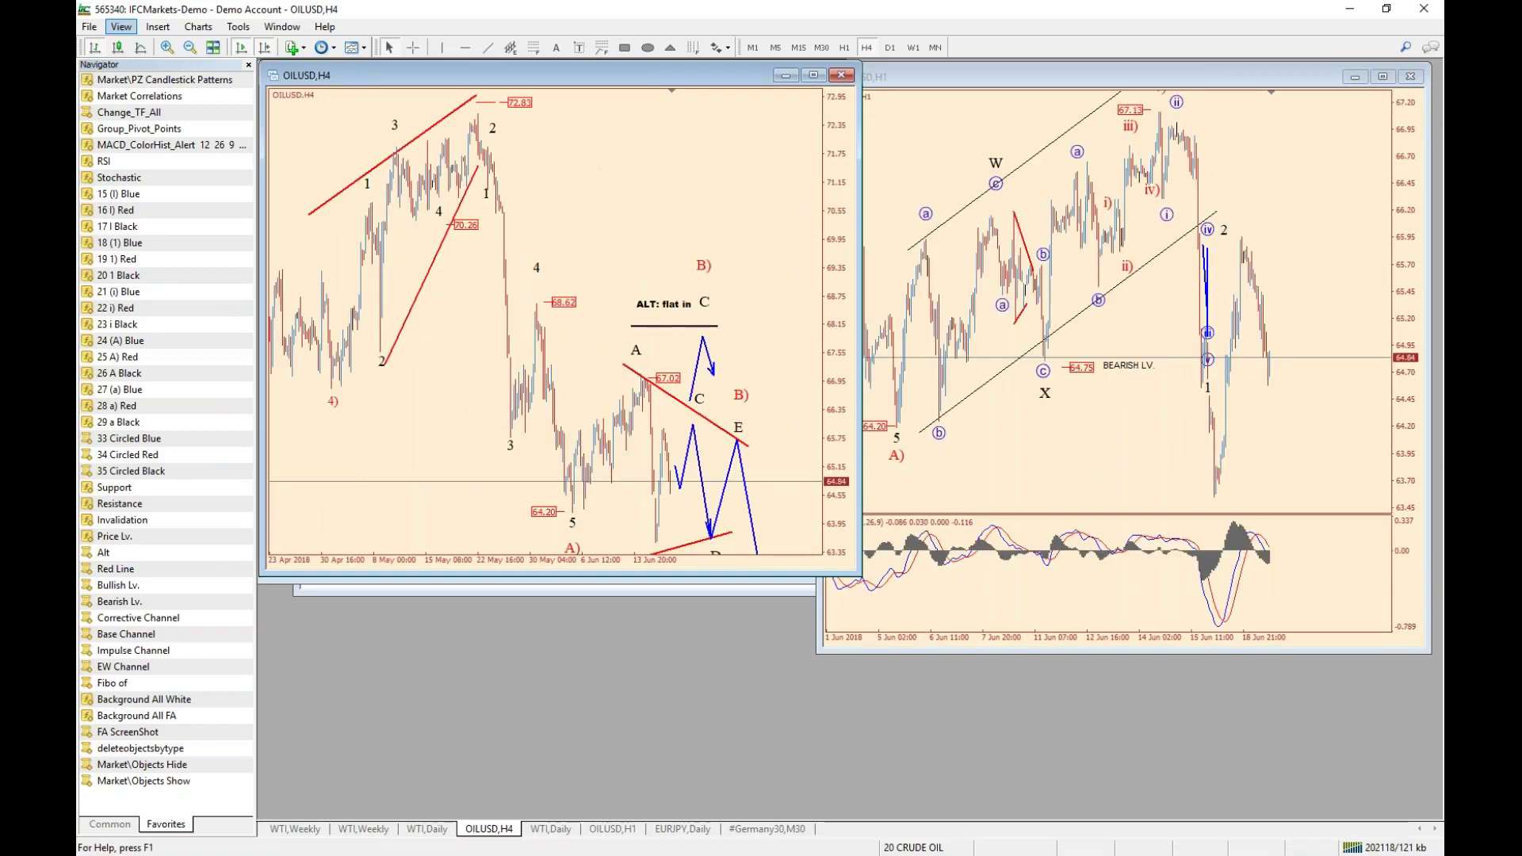
Close the OILUSD H1 chart and move through the WTI tabs to the OILUSD Daily chart.
left_click(1411, 76)
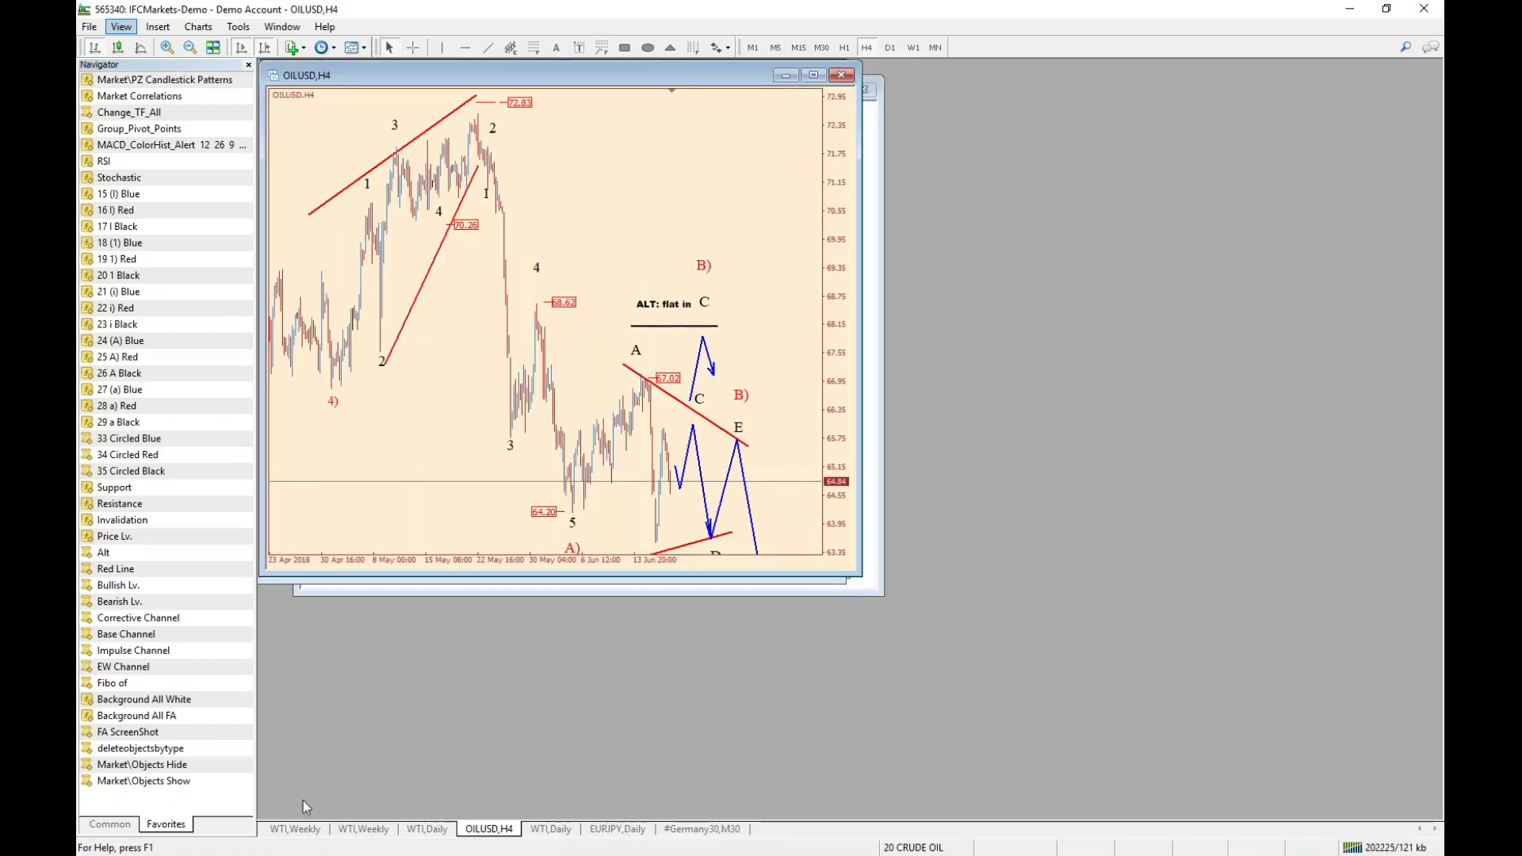
left_click(295, 830)
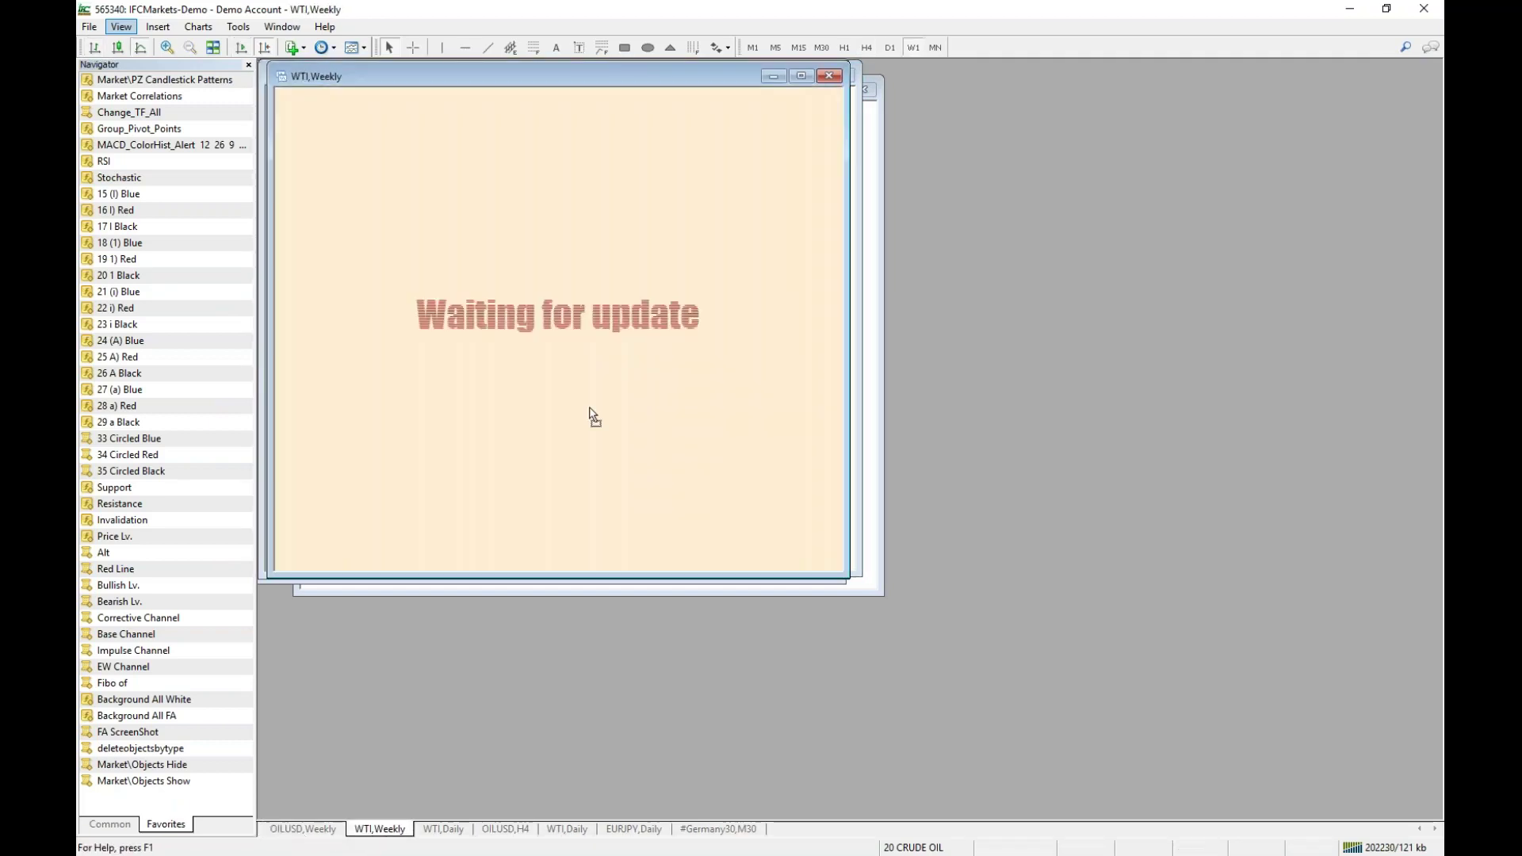
left_click(444, 829)
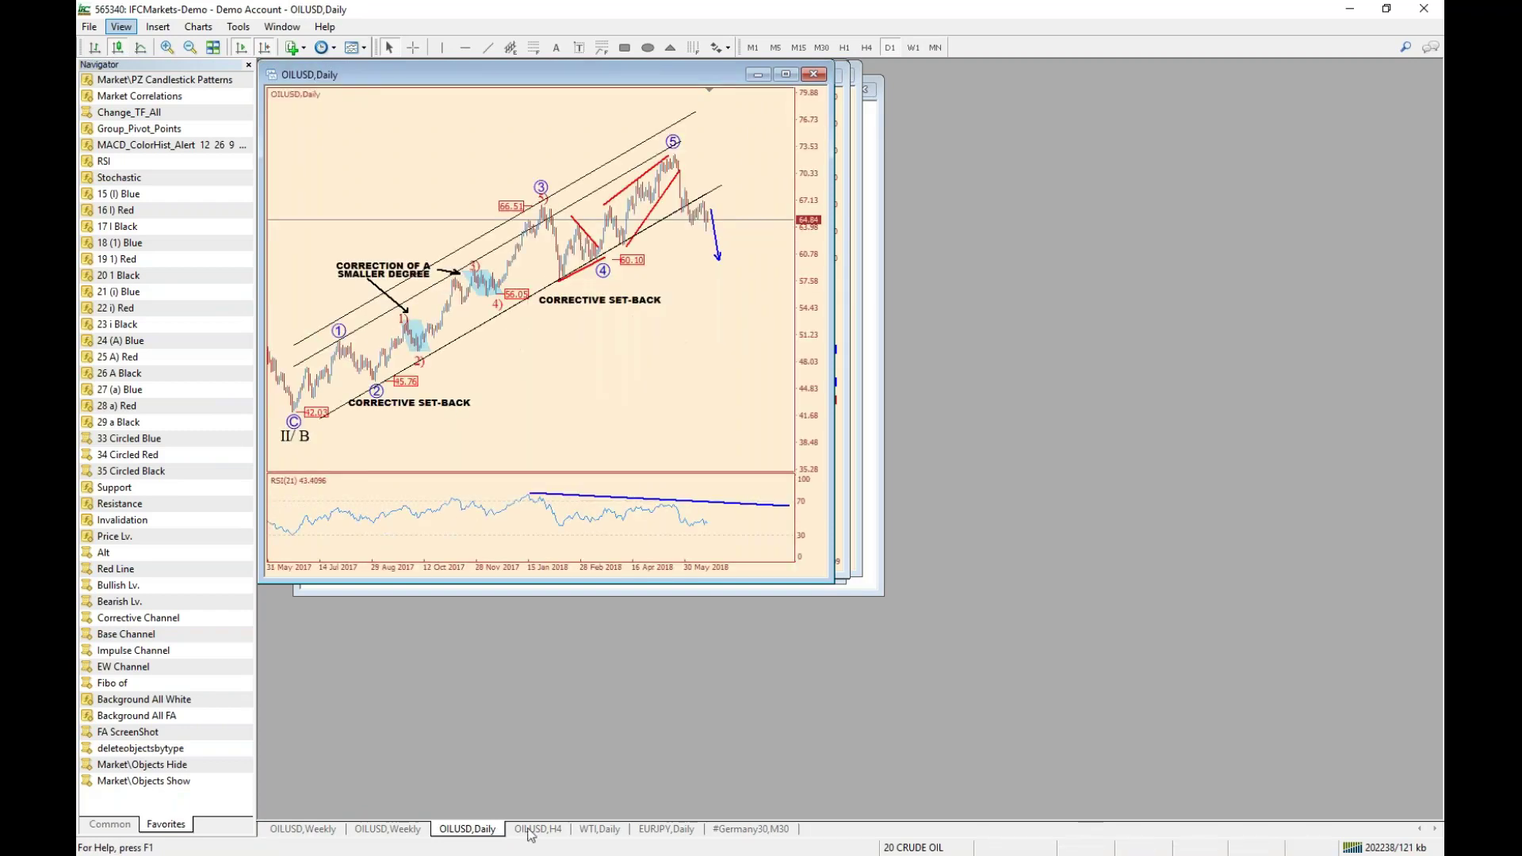
left_click(605, 830)
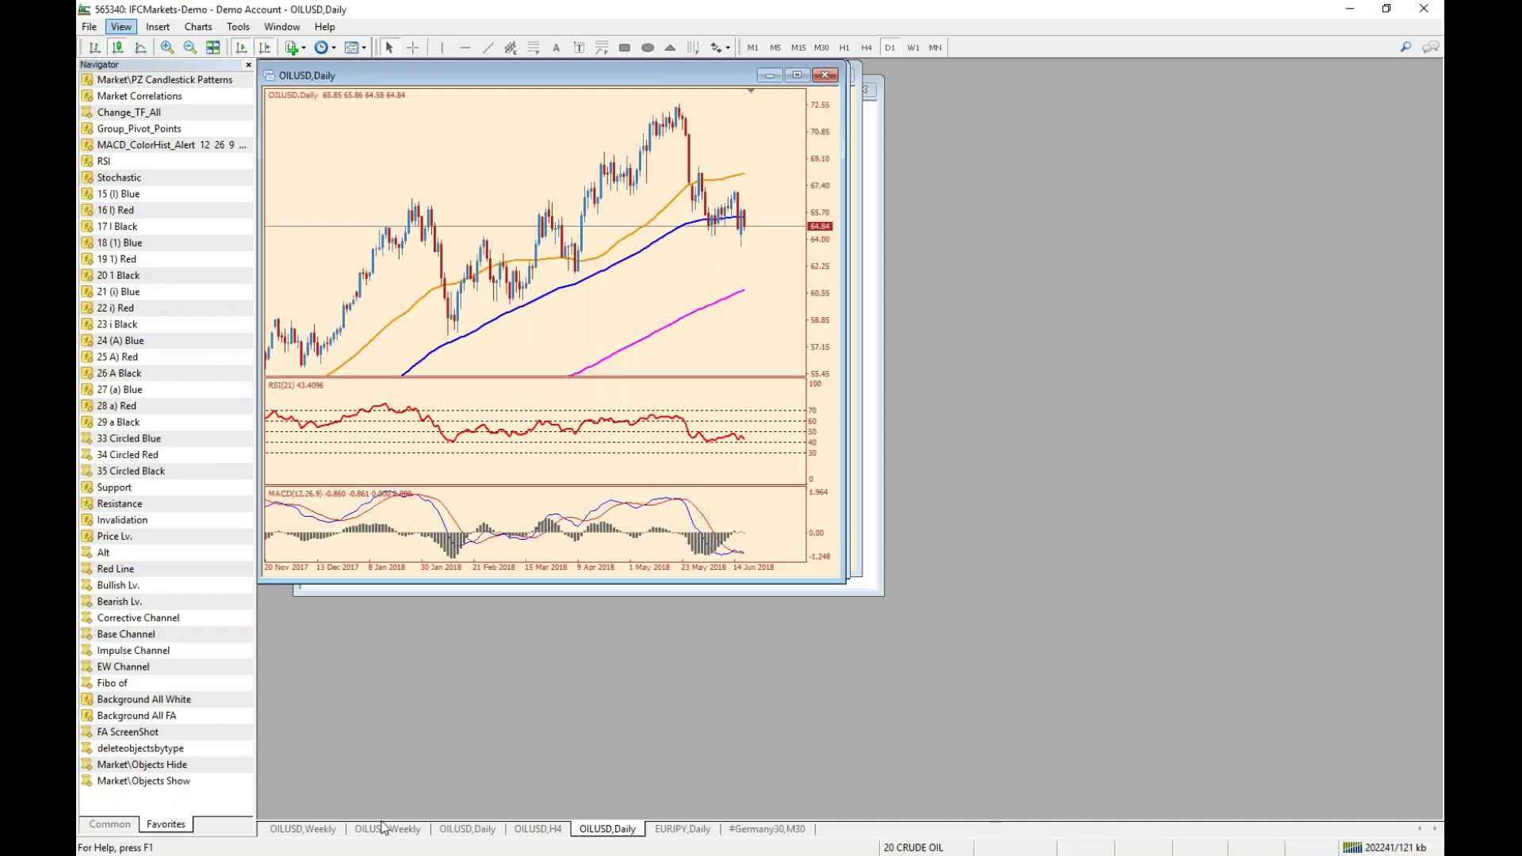
left_click(315, 832)
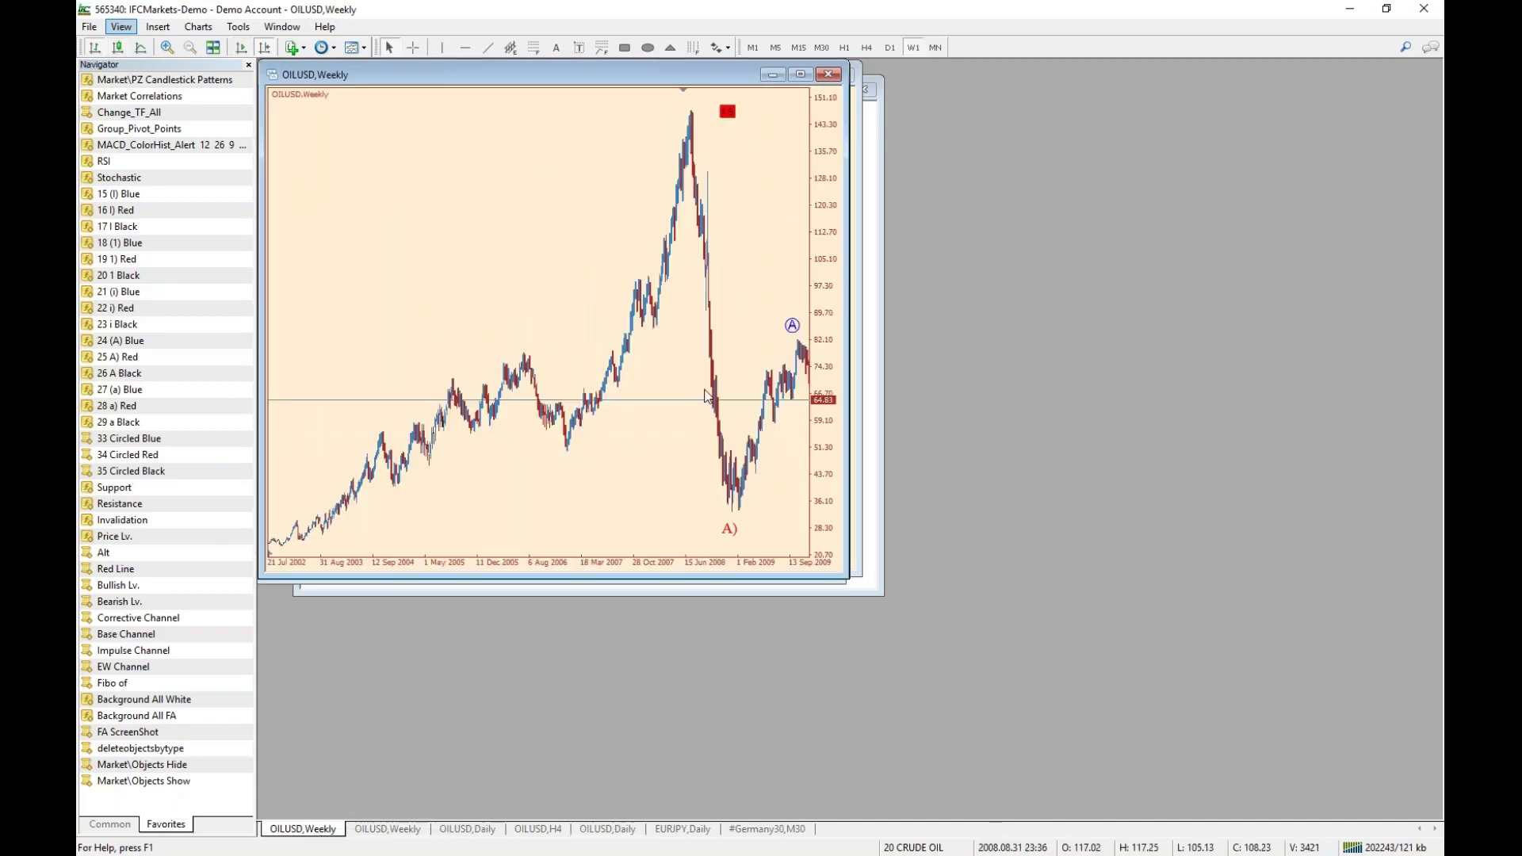
left_click(386, 830)
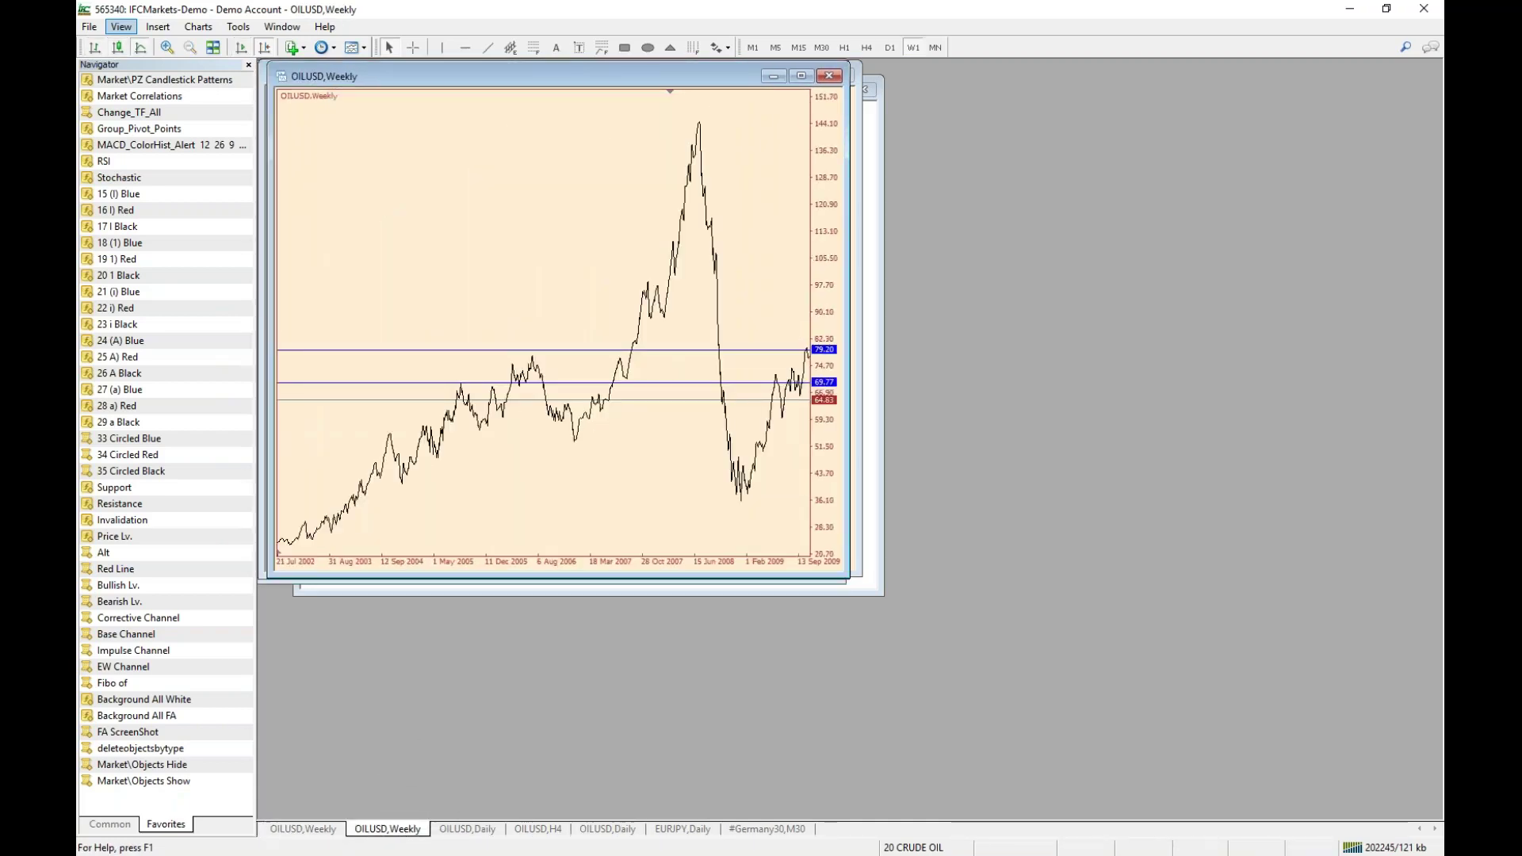
left_click(459, 830)
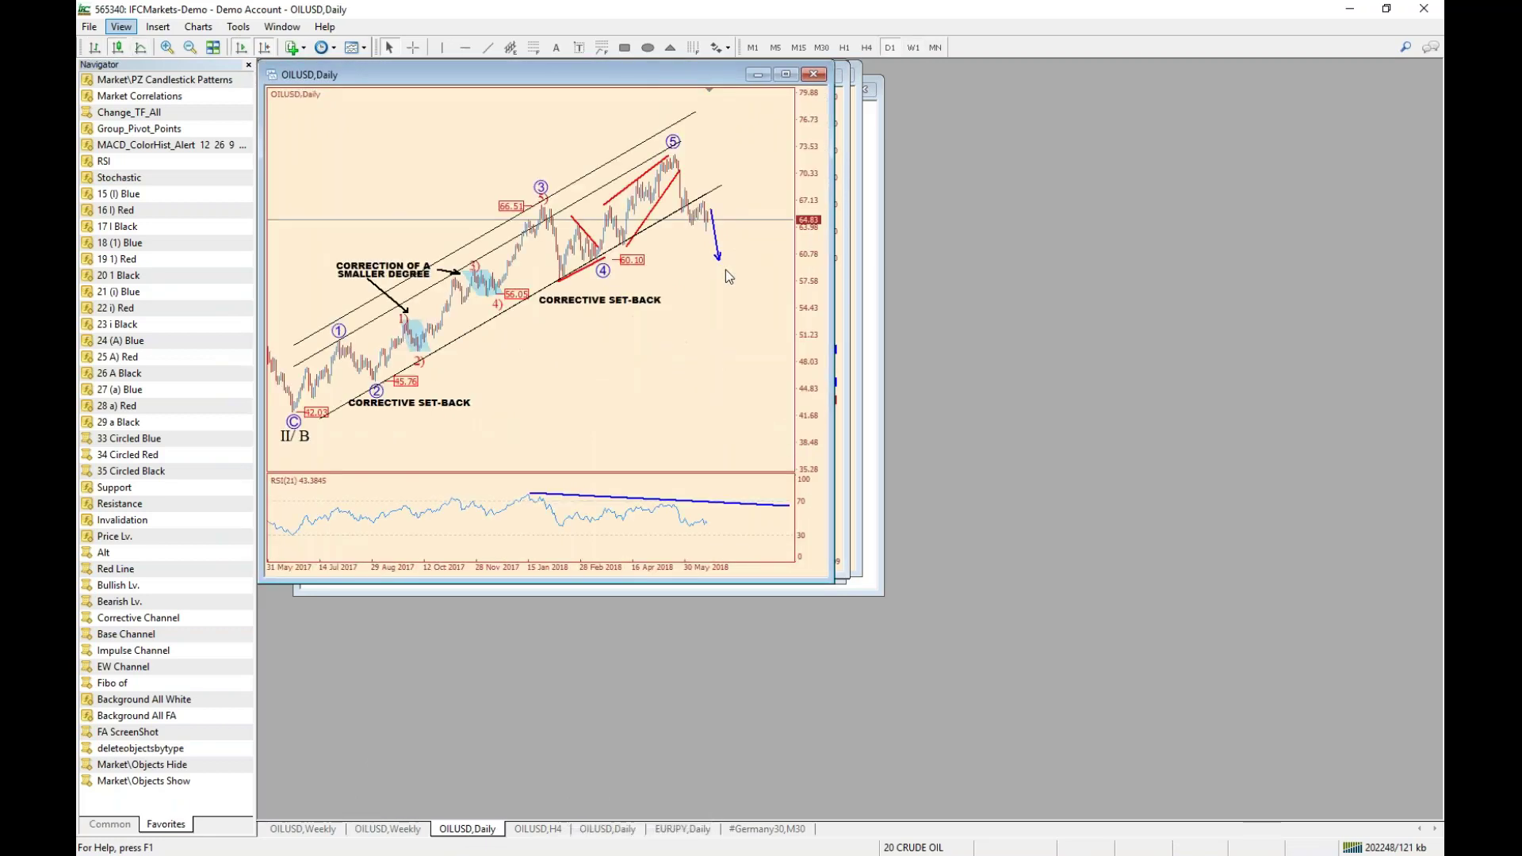
middle_click(669, 236)
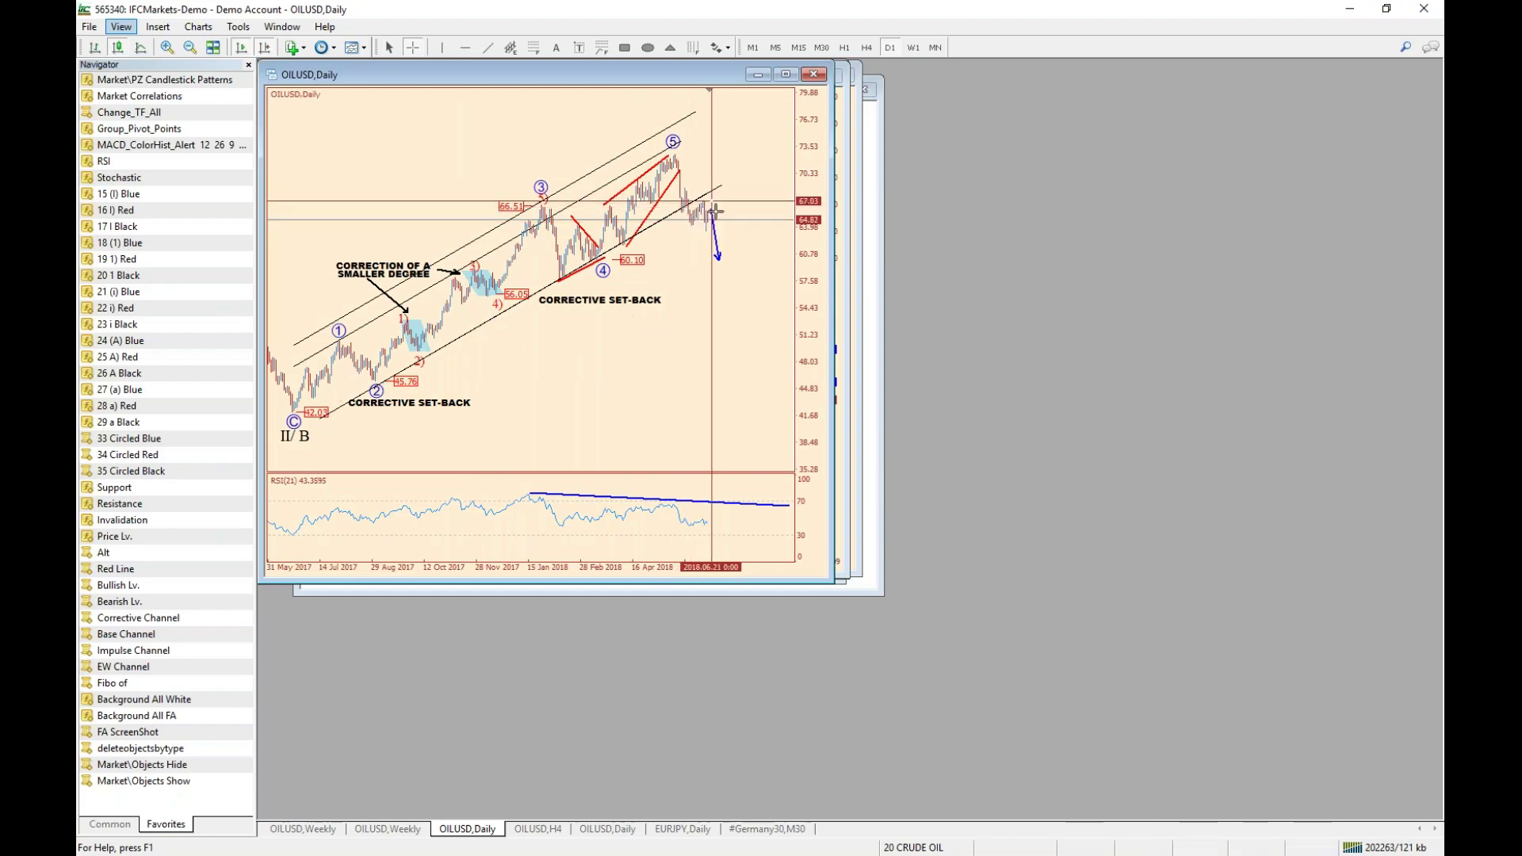
key("Escape")
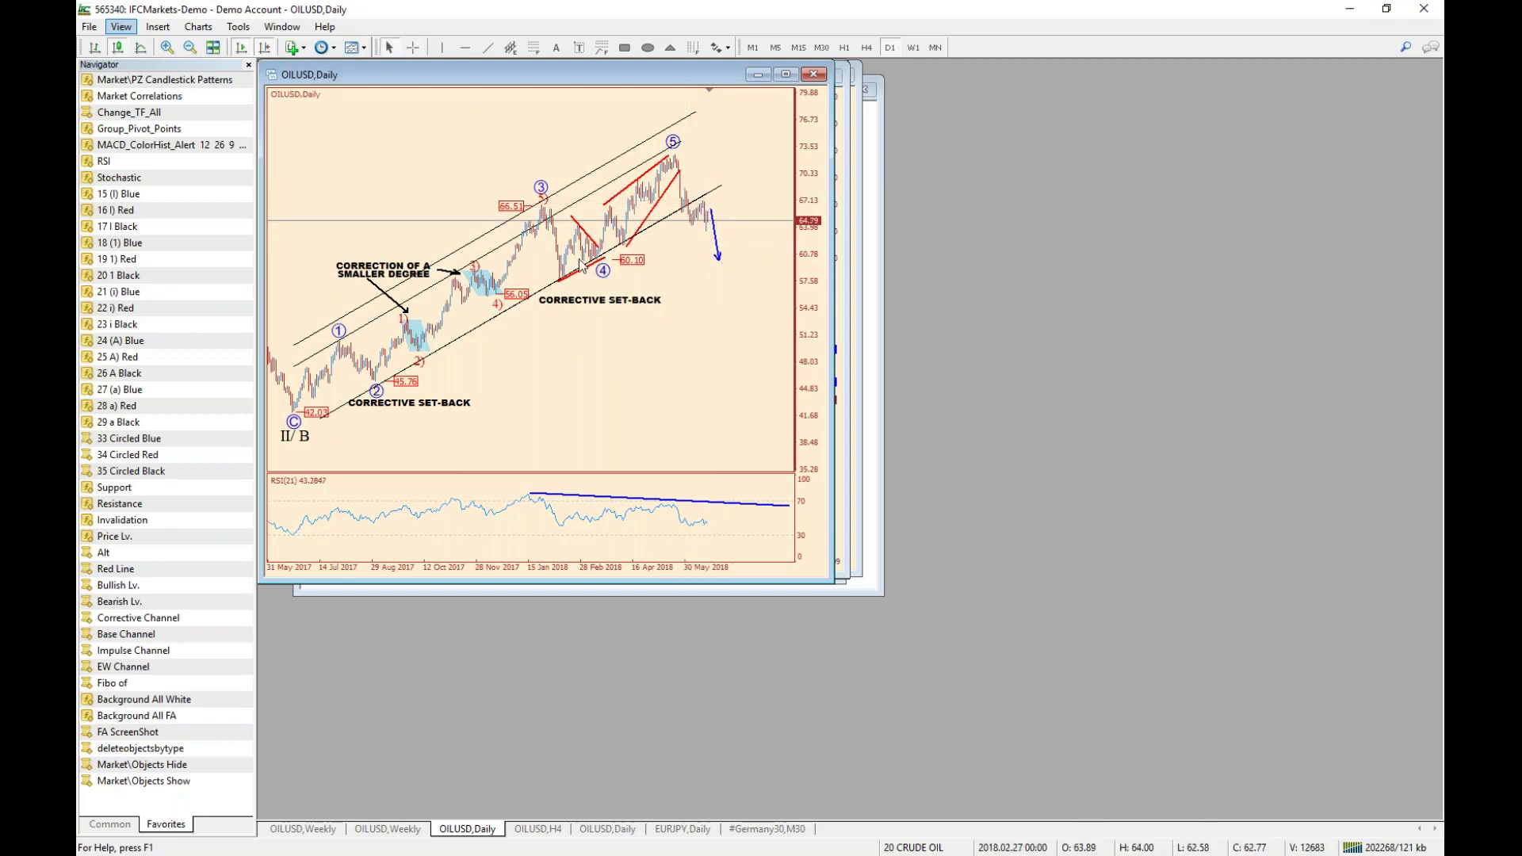
key("ctrl+f")
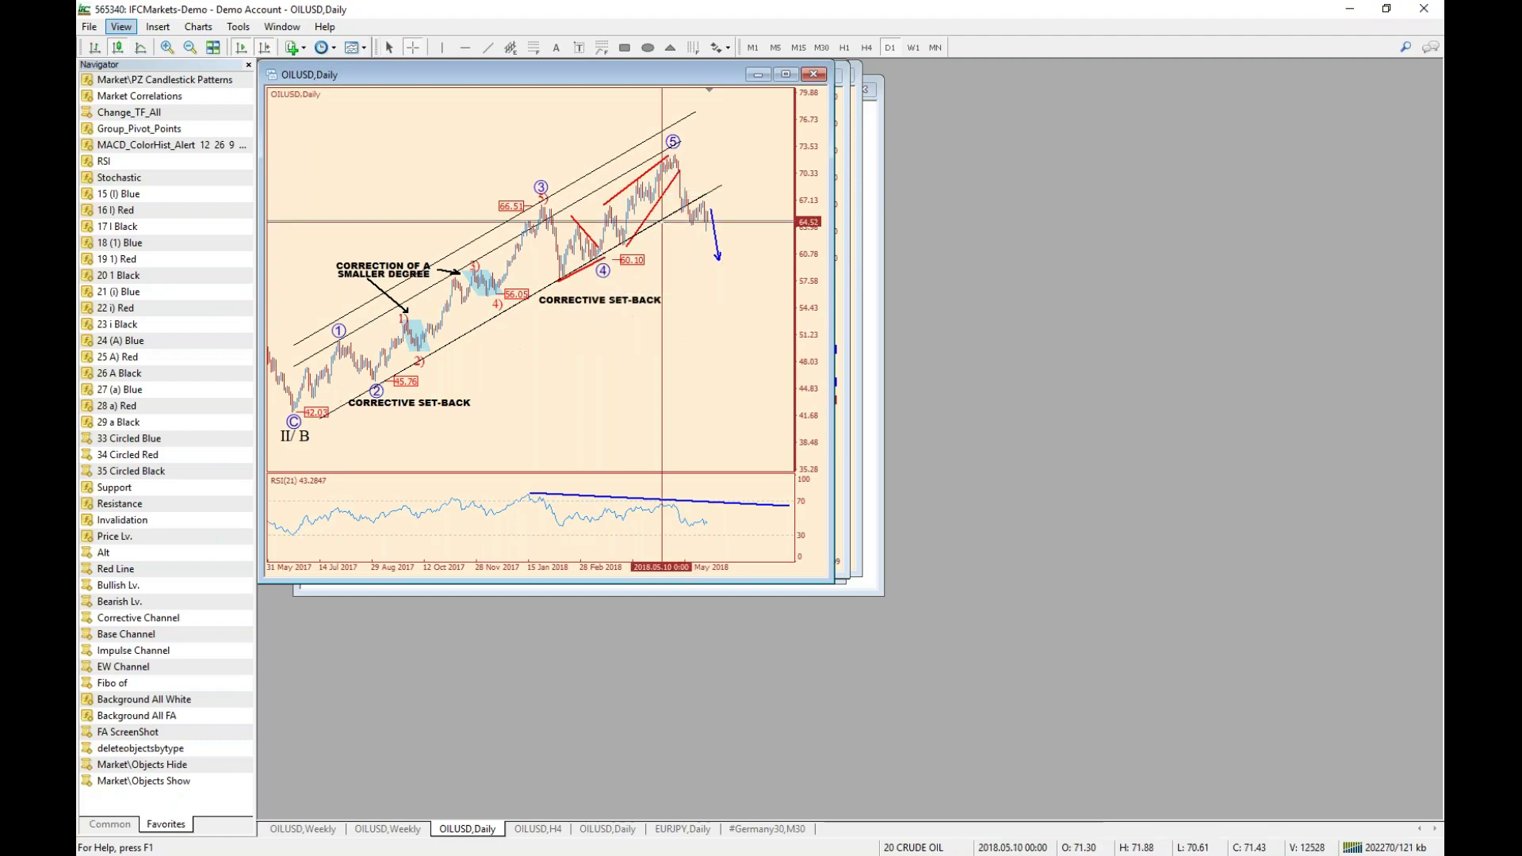
key("Escape")
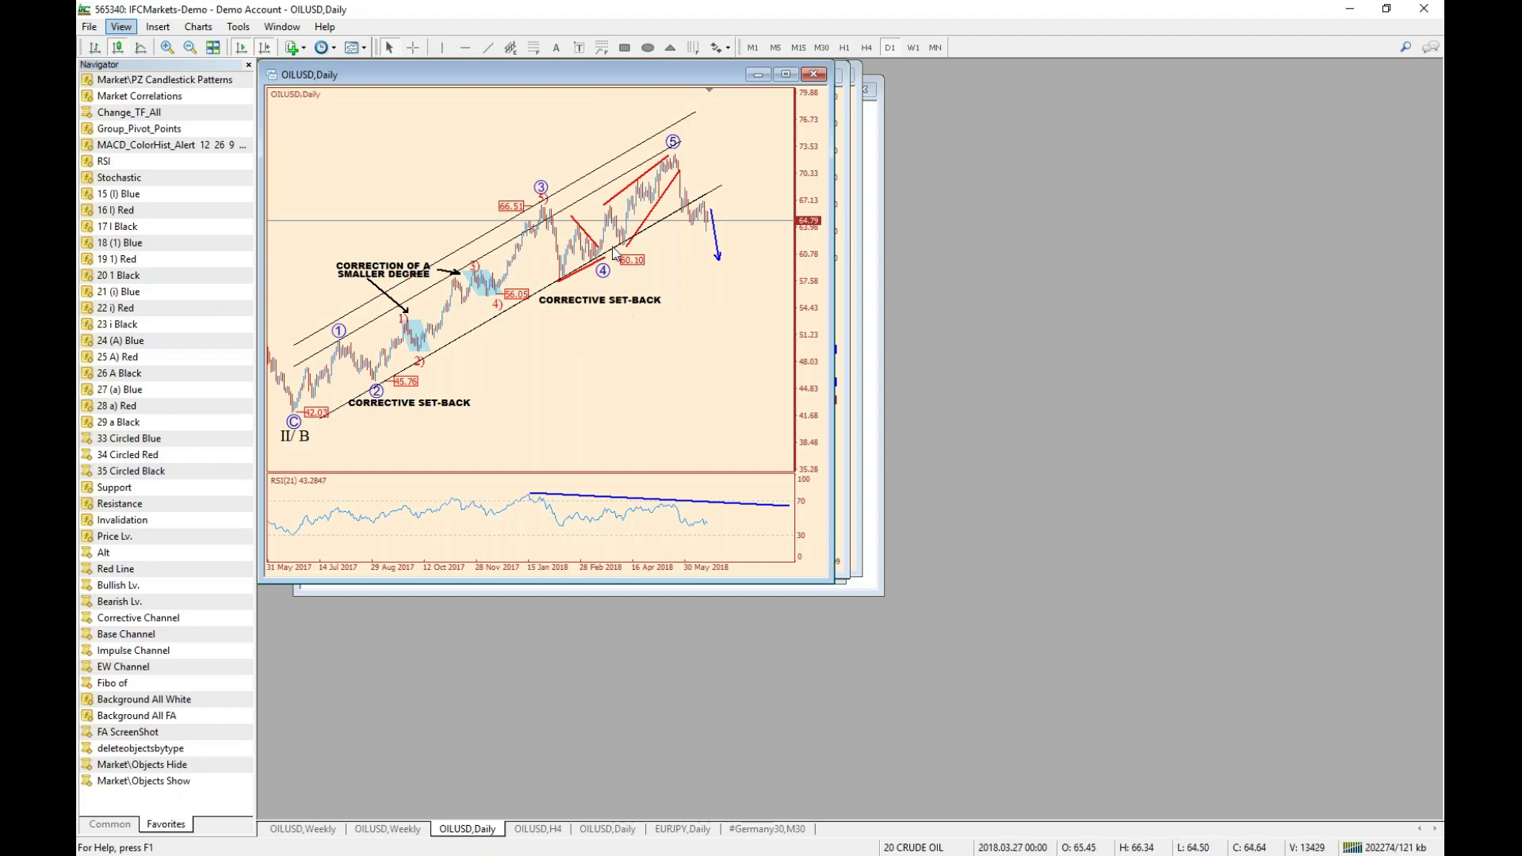
middle_click(610, 260)
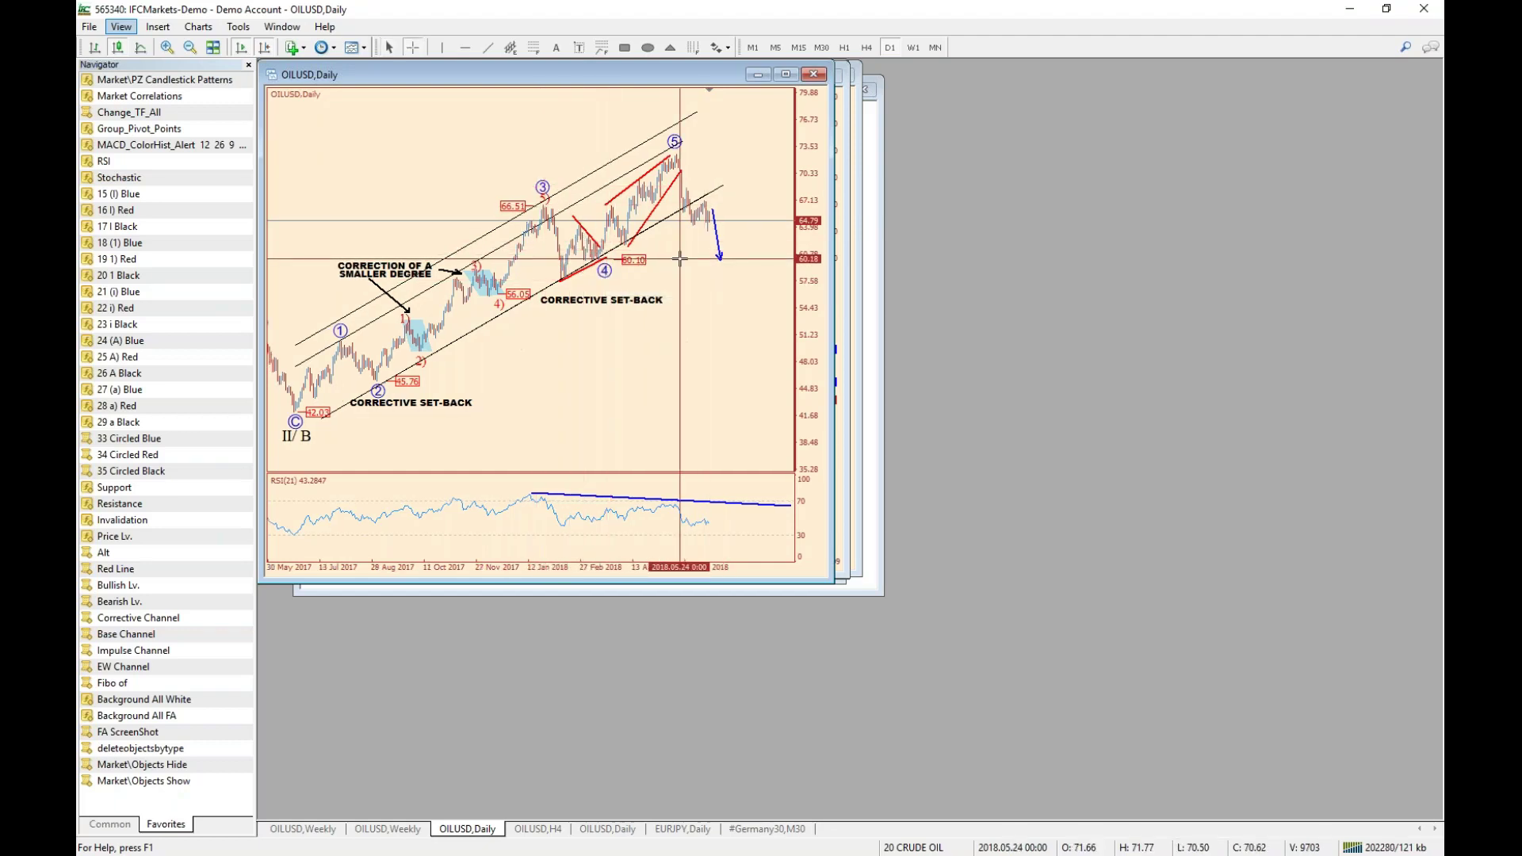
left_click(536, 831)
mouse_move(839, 216)
left_mouse_down()
mouse_move(835, 255)
mouse_move(815, 223)
left_mouse_up()
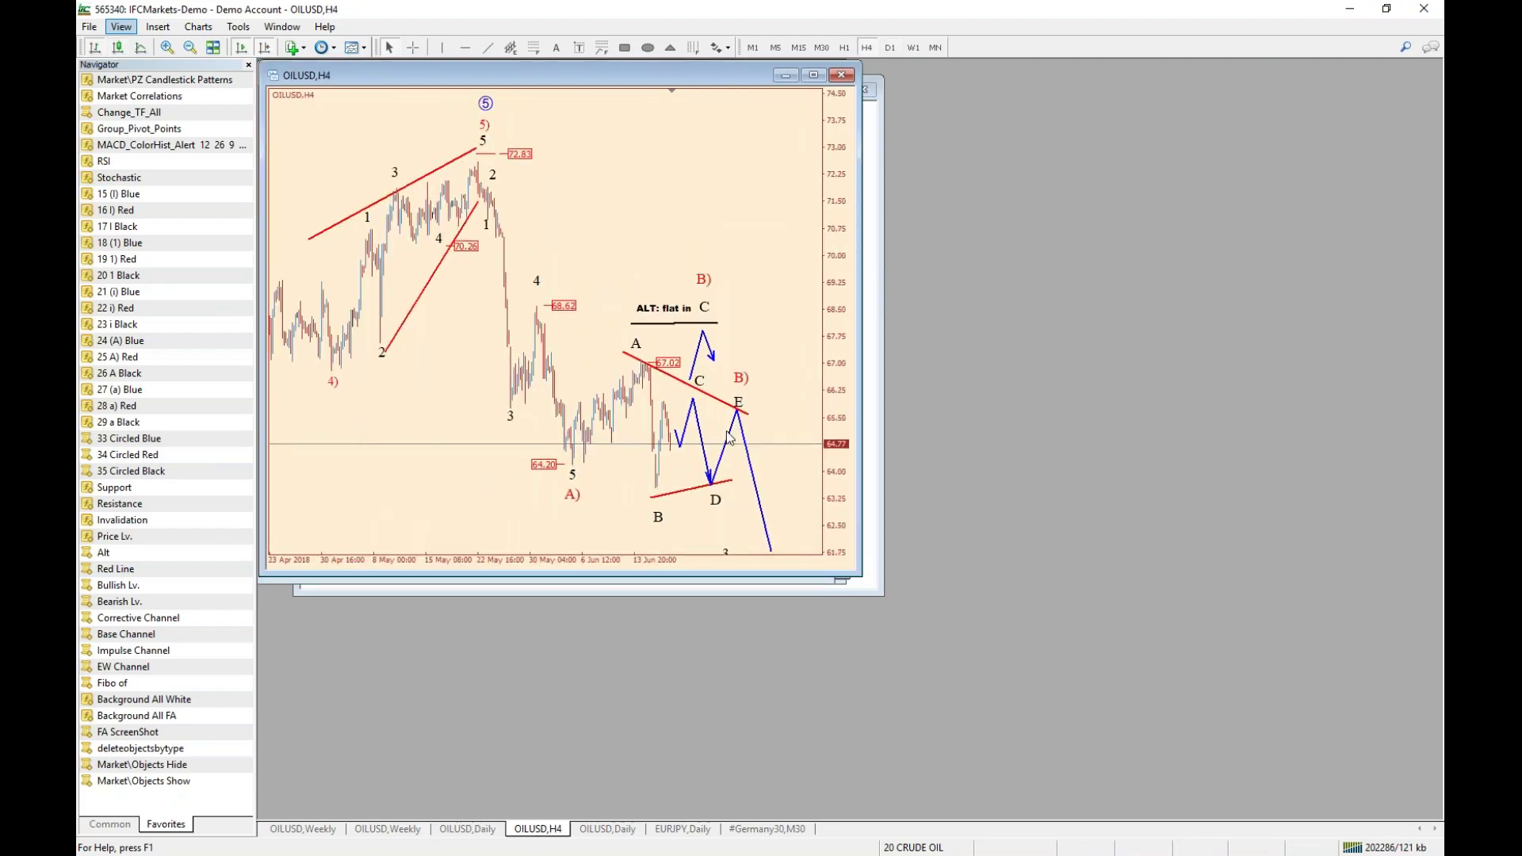
Place a red label beneath the B low on OILUSD H4 and change its text to C).
middle_click(649, 497)
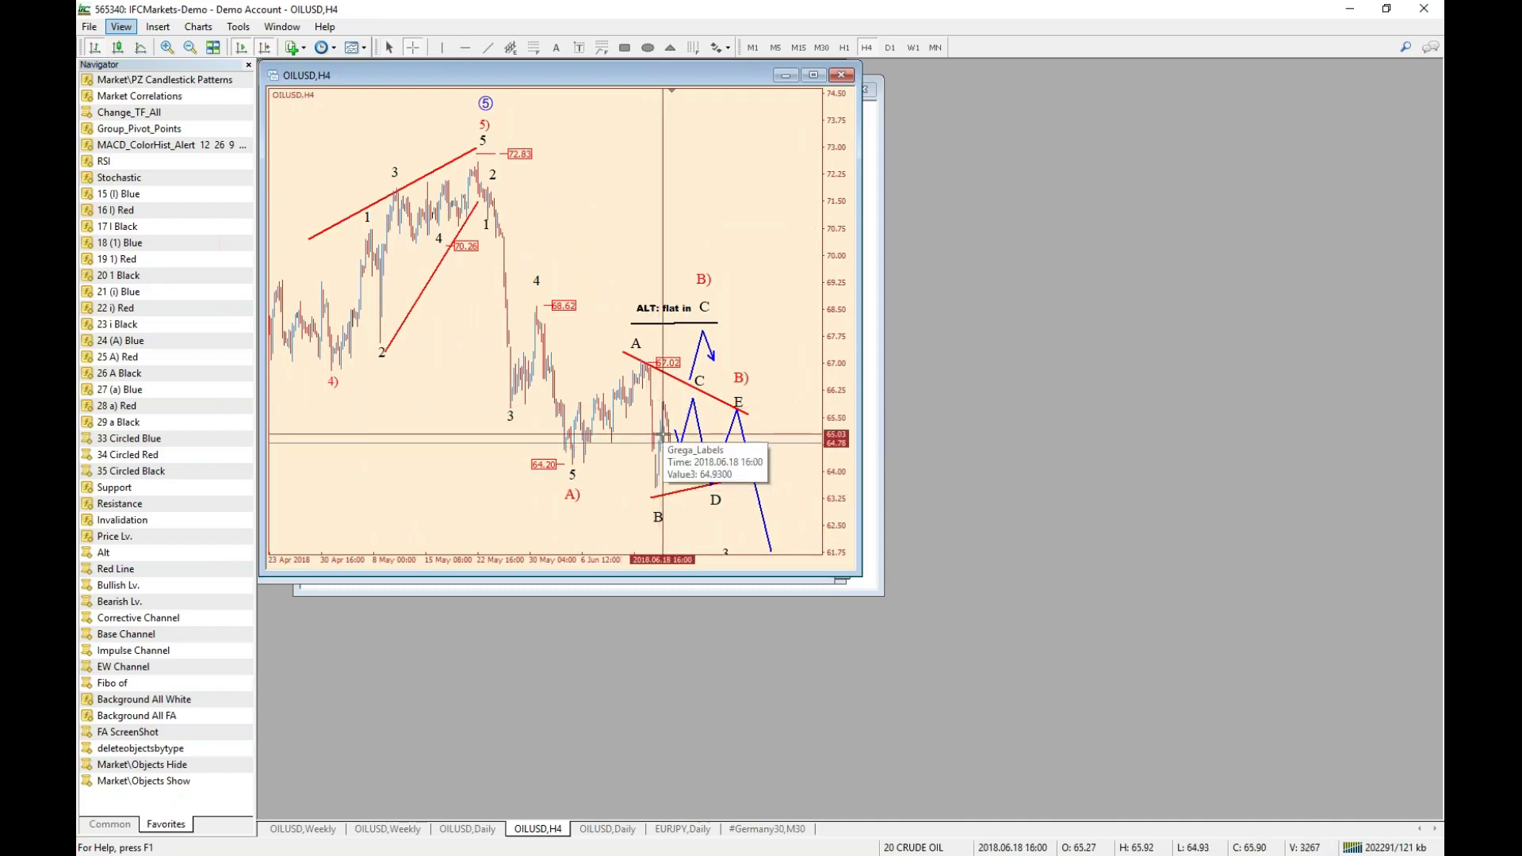
middle_click(662, 435)
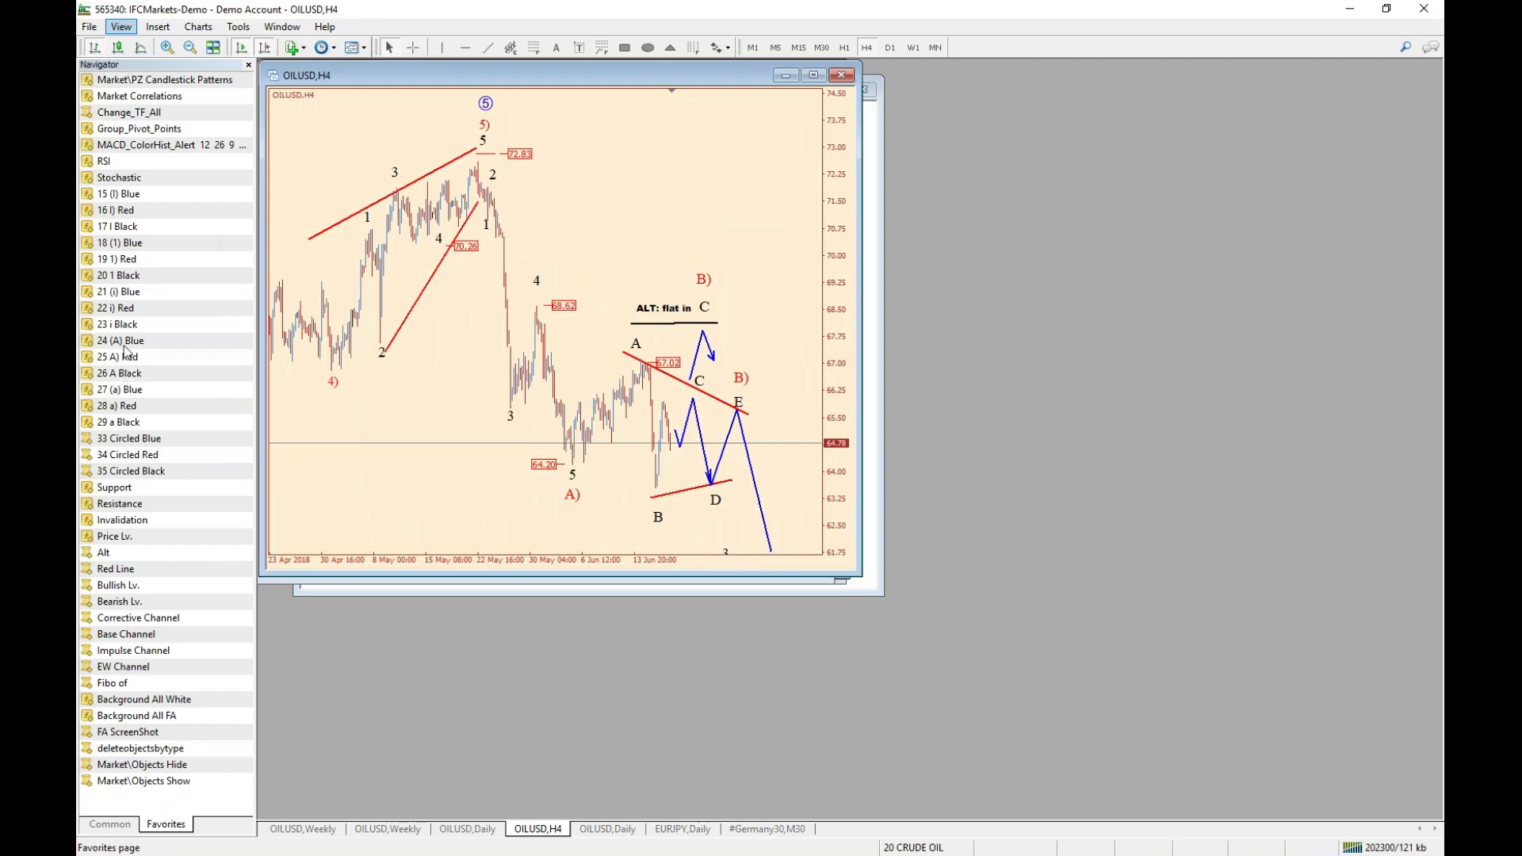
left_click_drag(127, 356, 663, 530)
right_click(663, 530)
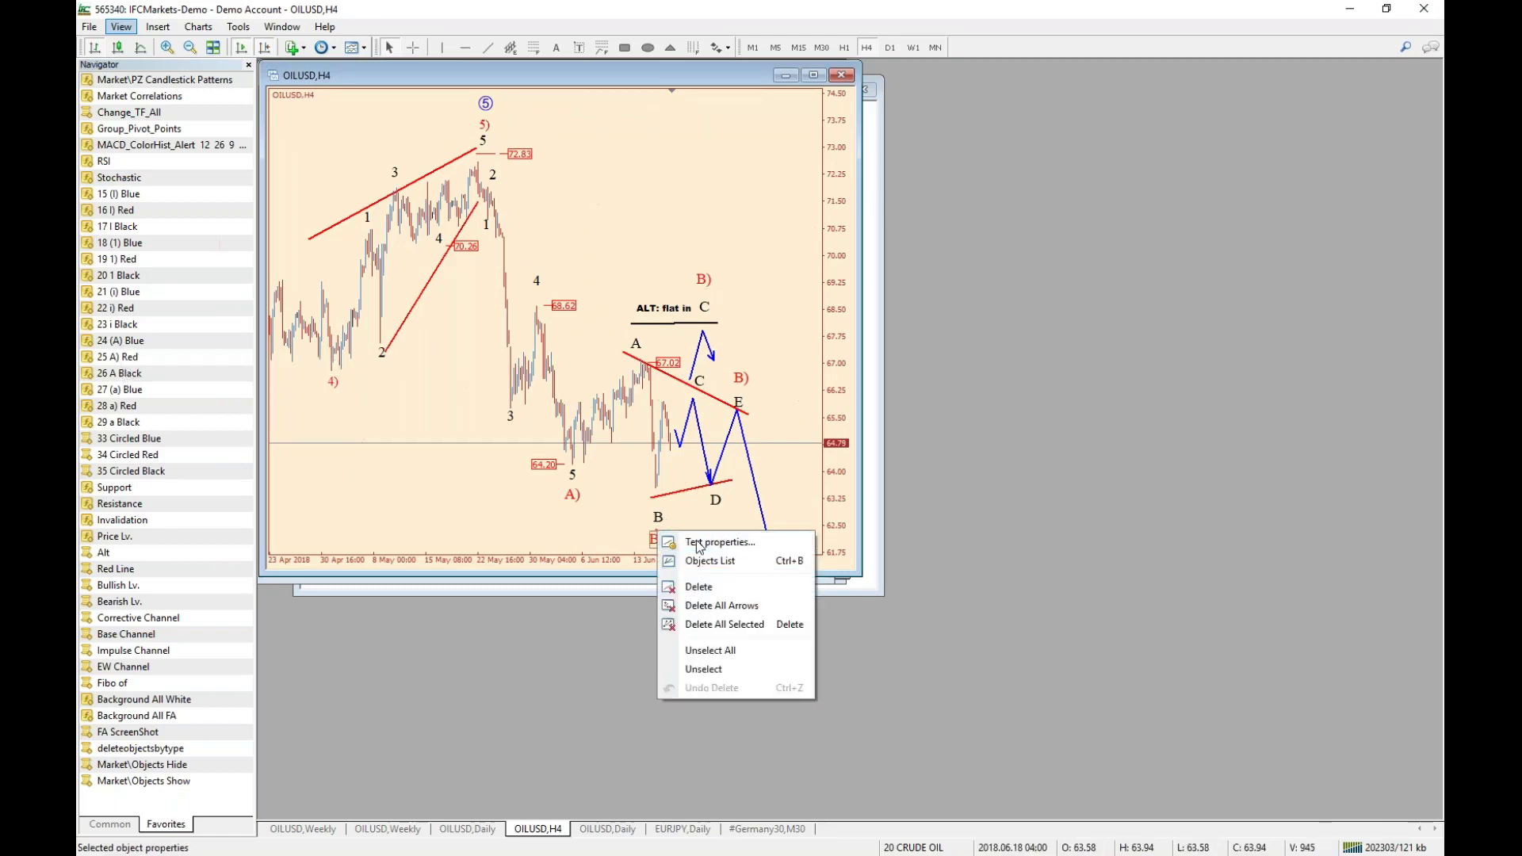
left_click(683, 543)
left_click(690, 423)
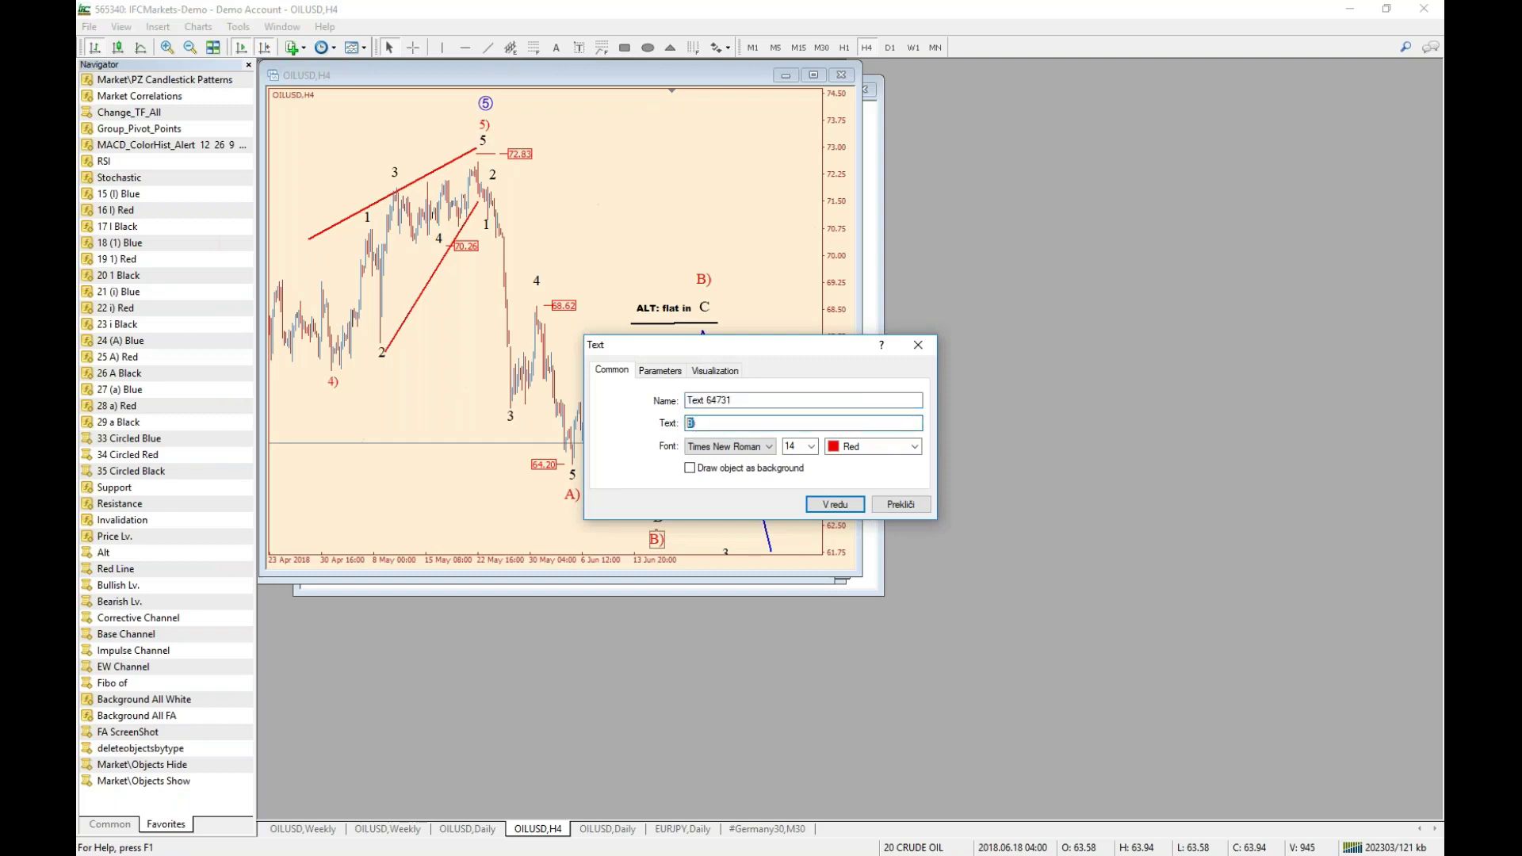
type("C")
left_click(822, 504)
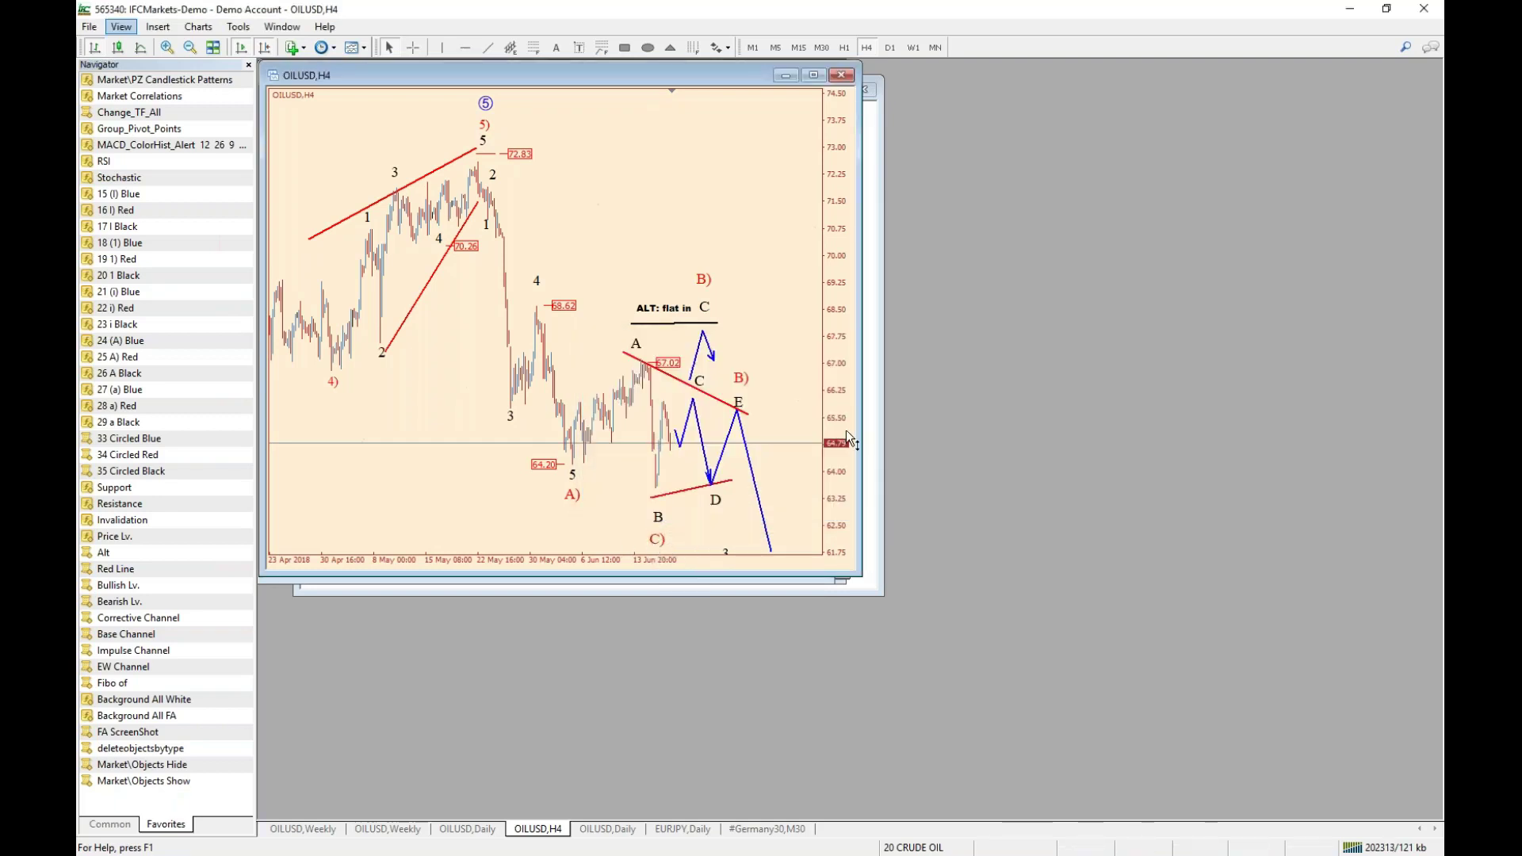
Compress the price scale and check the levels with the crosshair.
left_click_drag(845, 429, 846, 434)
middle_click(644, 484)
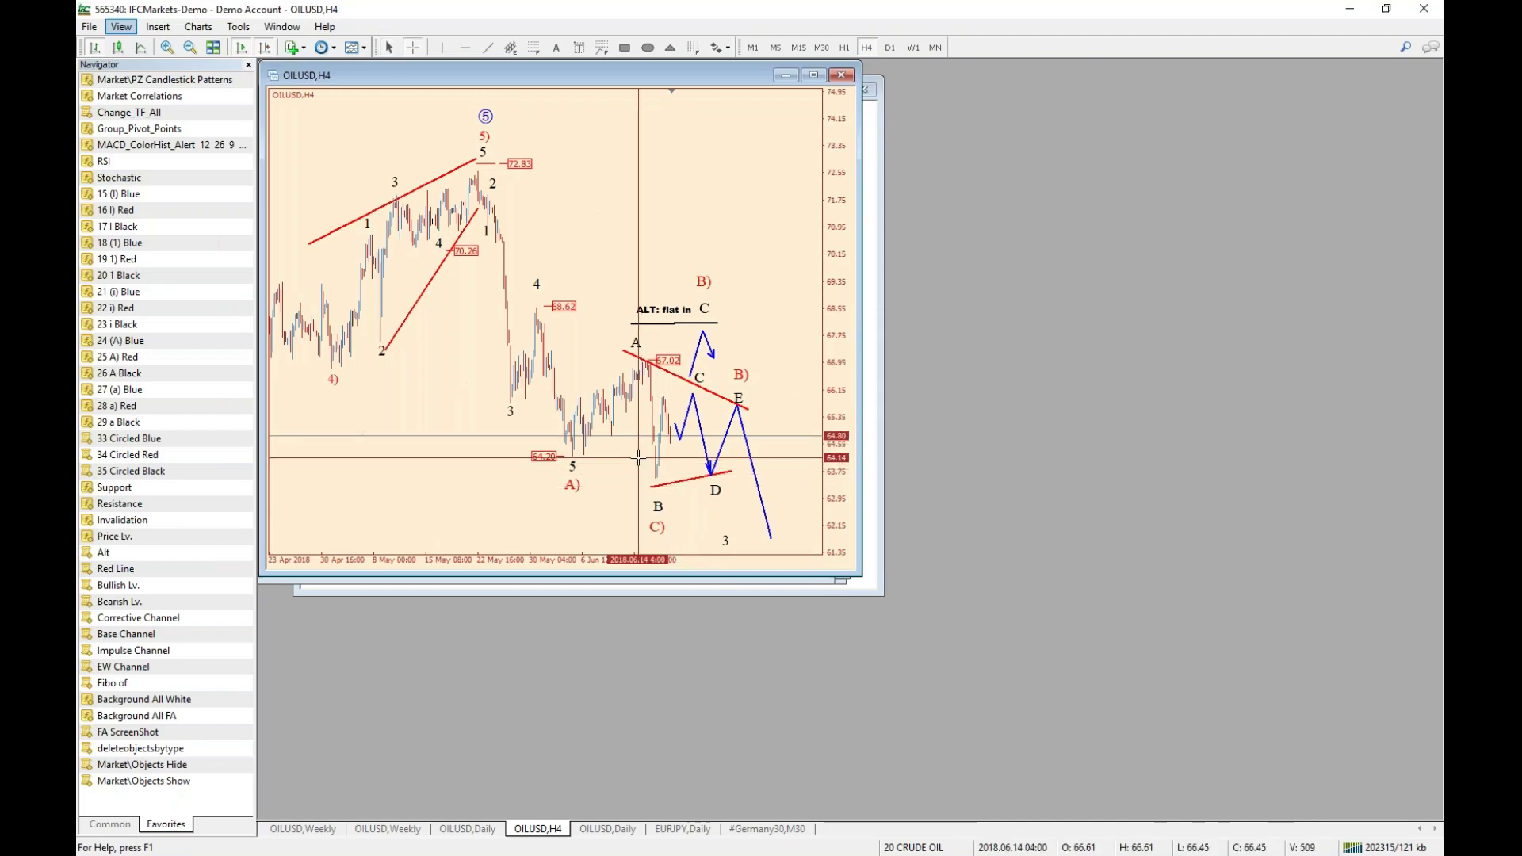
middle_click(618, 472)
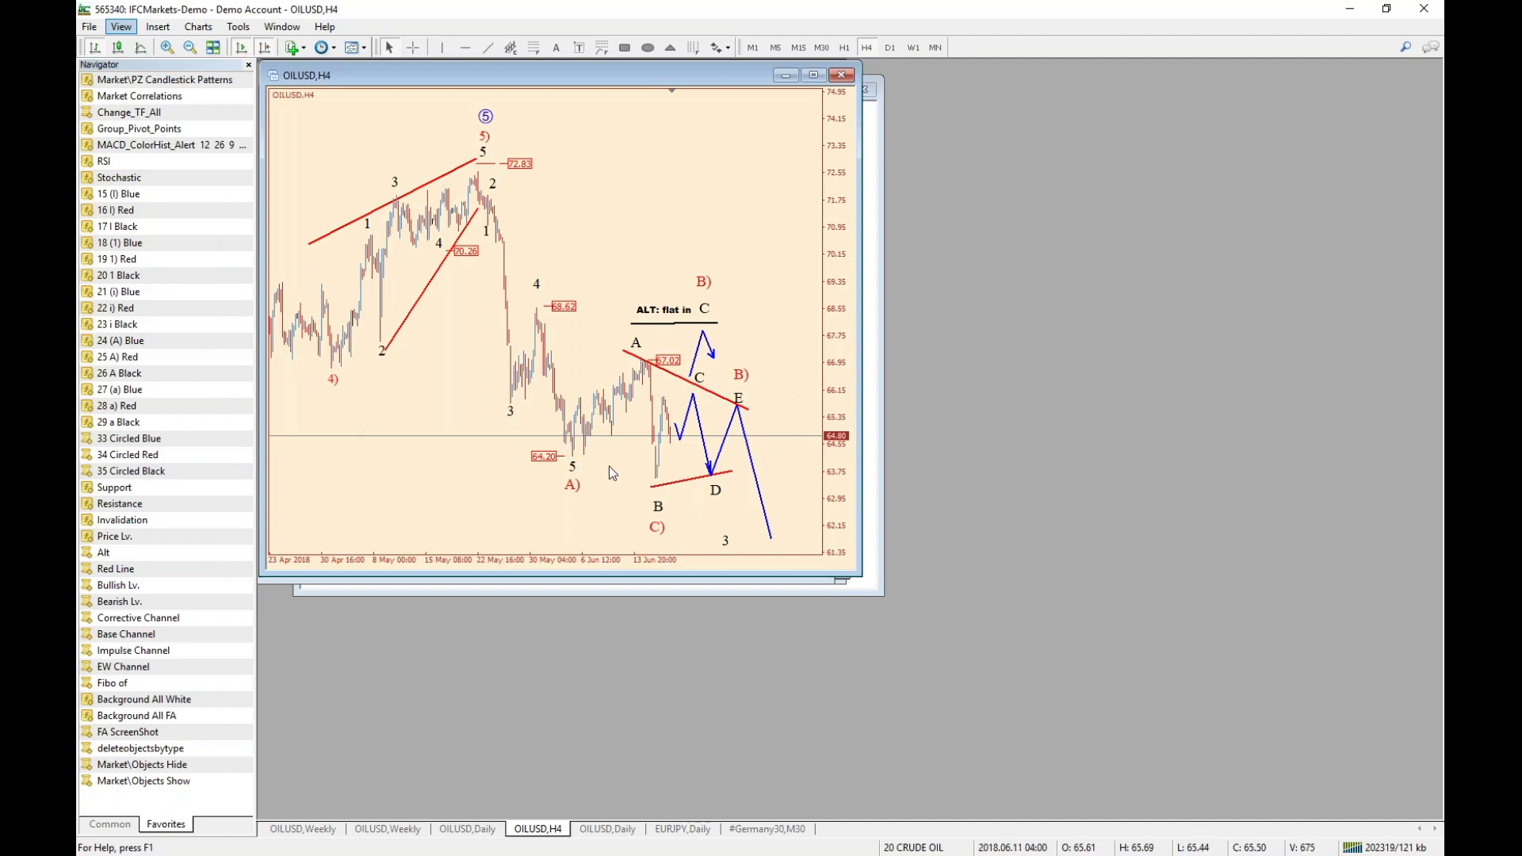
middle_click(608, 466)
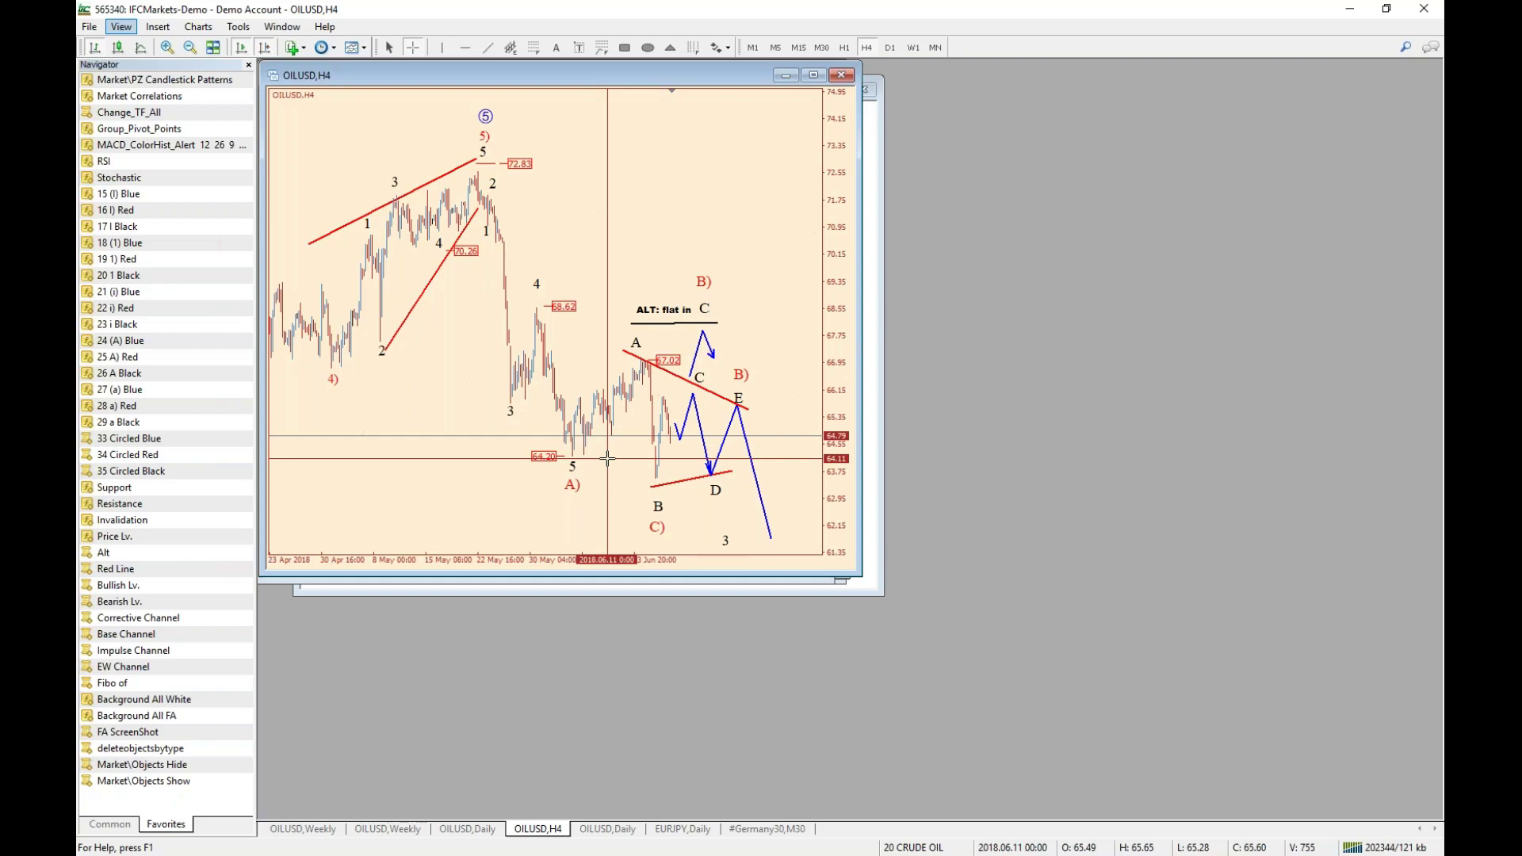
left_click(685, 402)
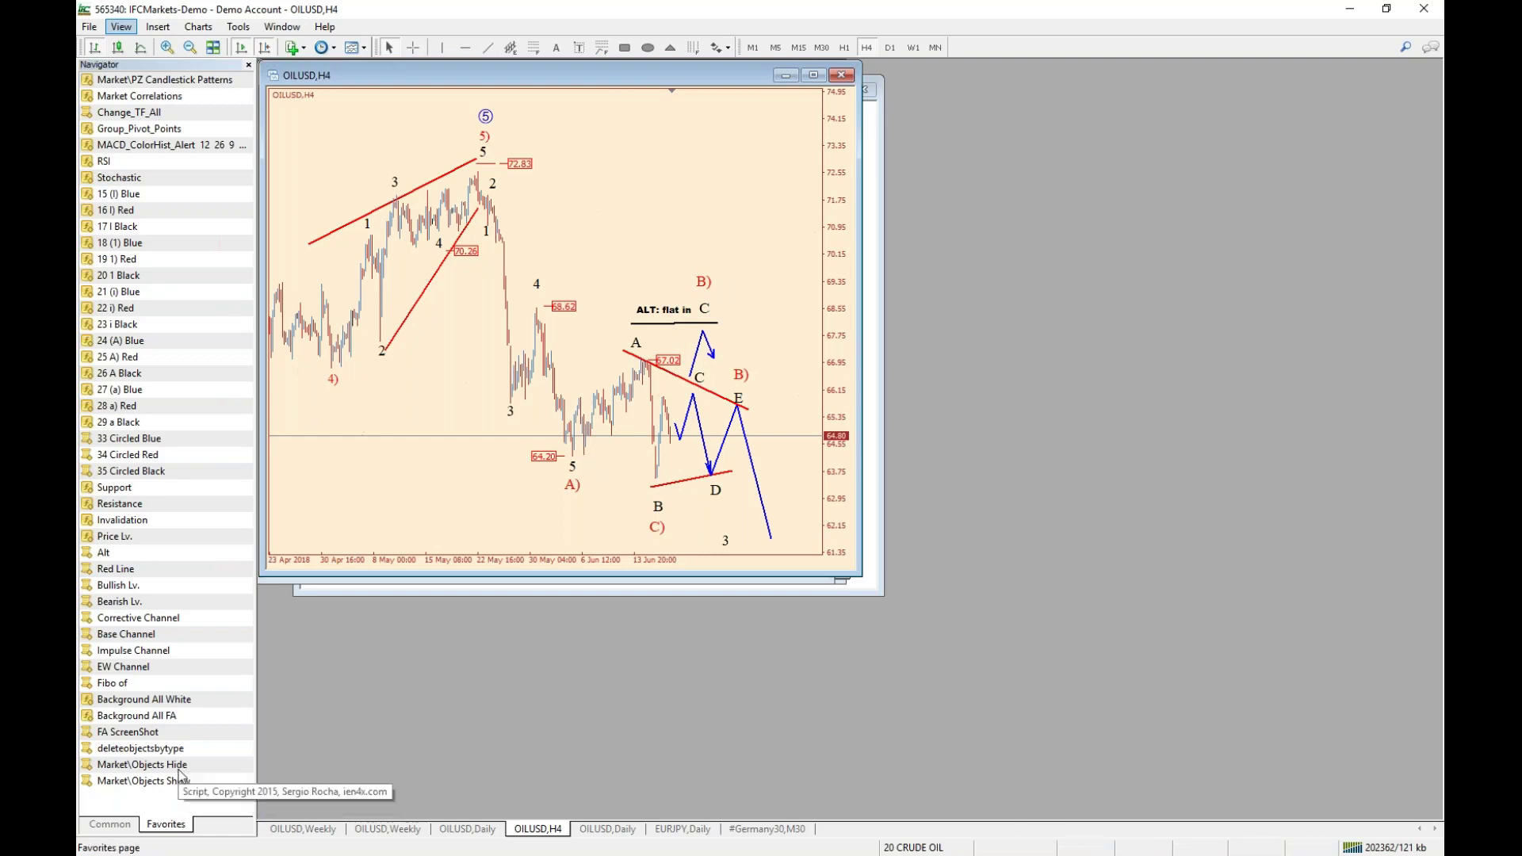
Hide the wave labels and mark the recent sideways range with a yellow rectangle.
left_click_drag(142, 766, 487, 440)
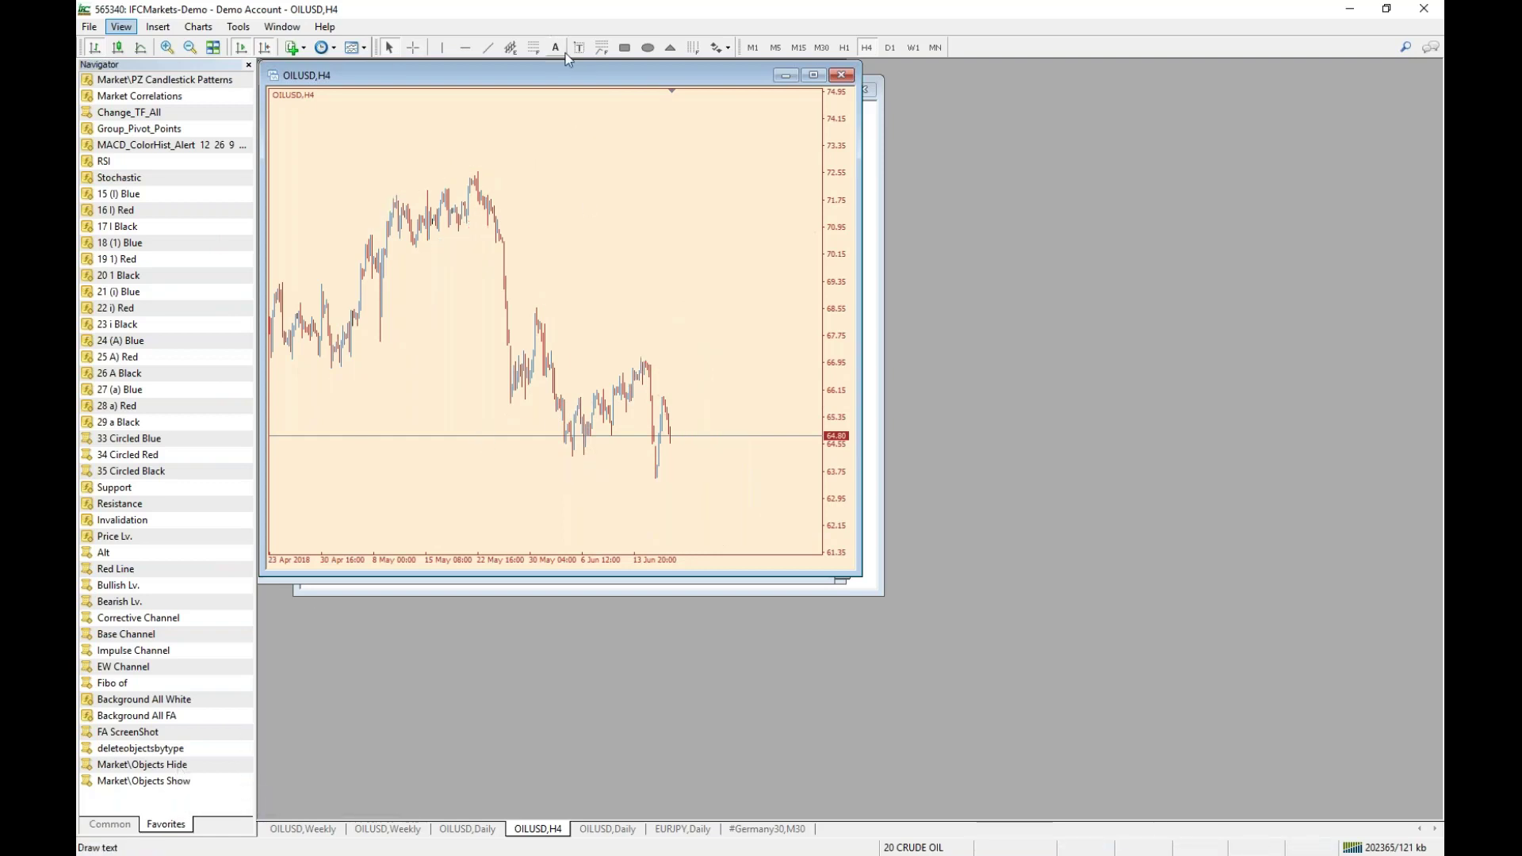
left_click(625, 48)
mouse_move(564, 347)
left_mouse_down()
mouse_move(648, 513)
mouse_move(782, 489)
left_mouse_up()
key("Return")
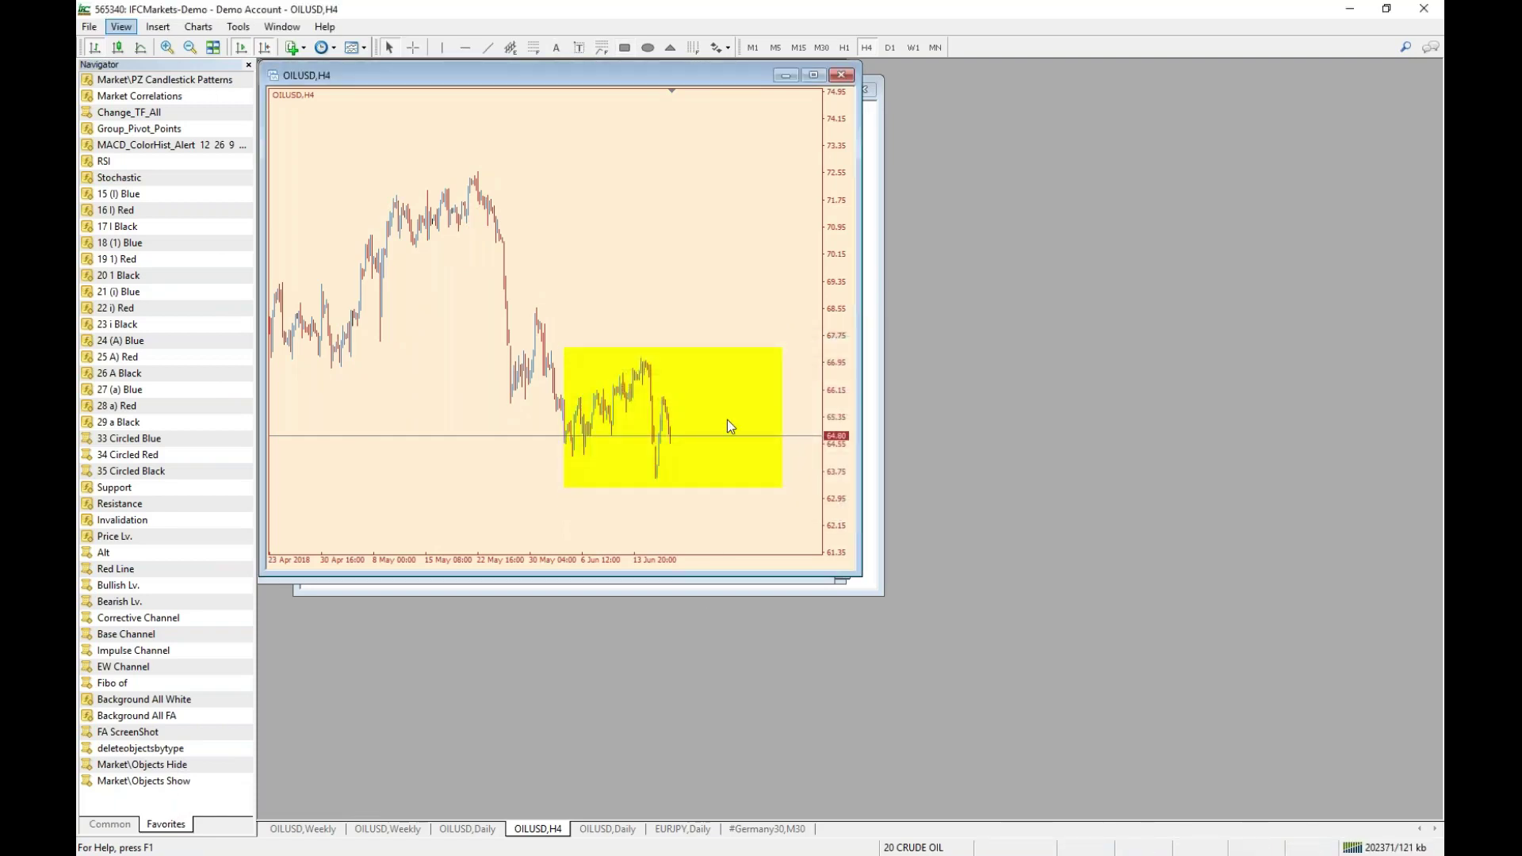
middle_click(686, 400)
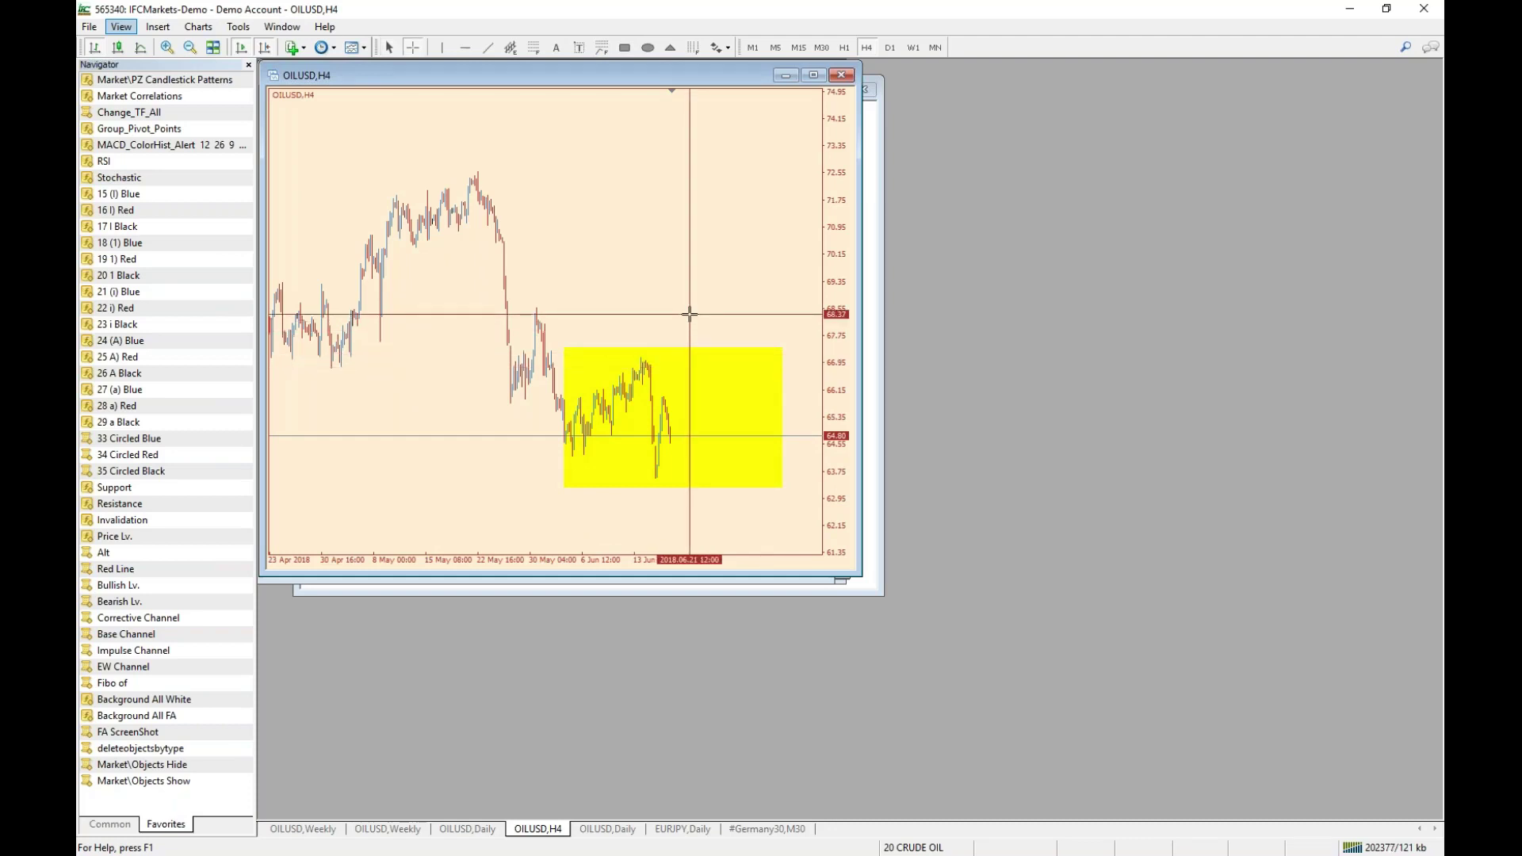
Draw a short blue upward projection on OILUSD Daily and reveal the H4 wave annotations.
left_click(464, 829)
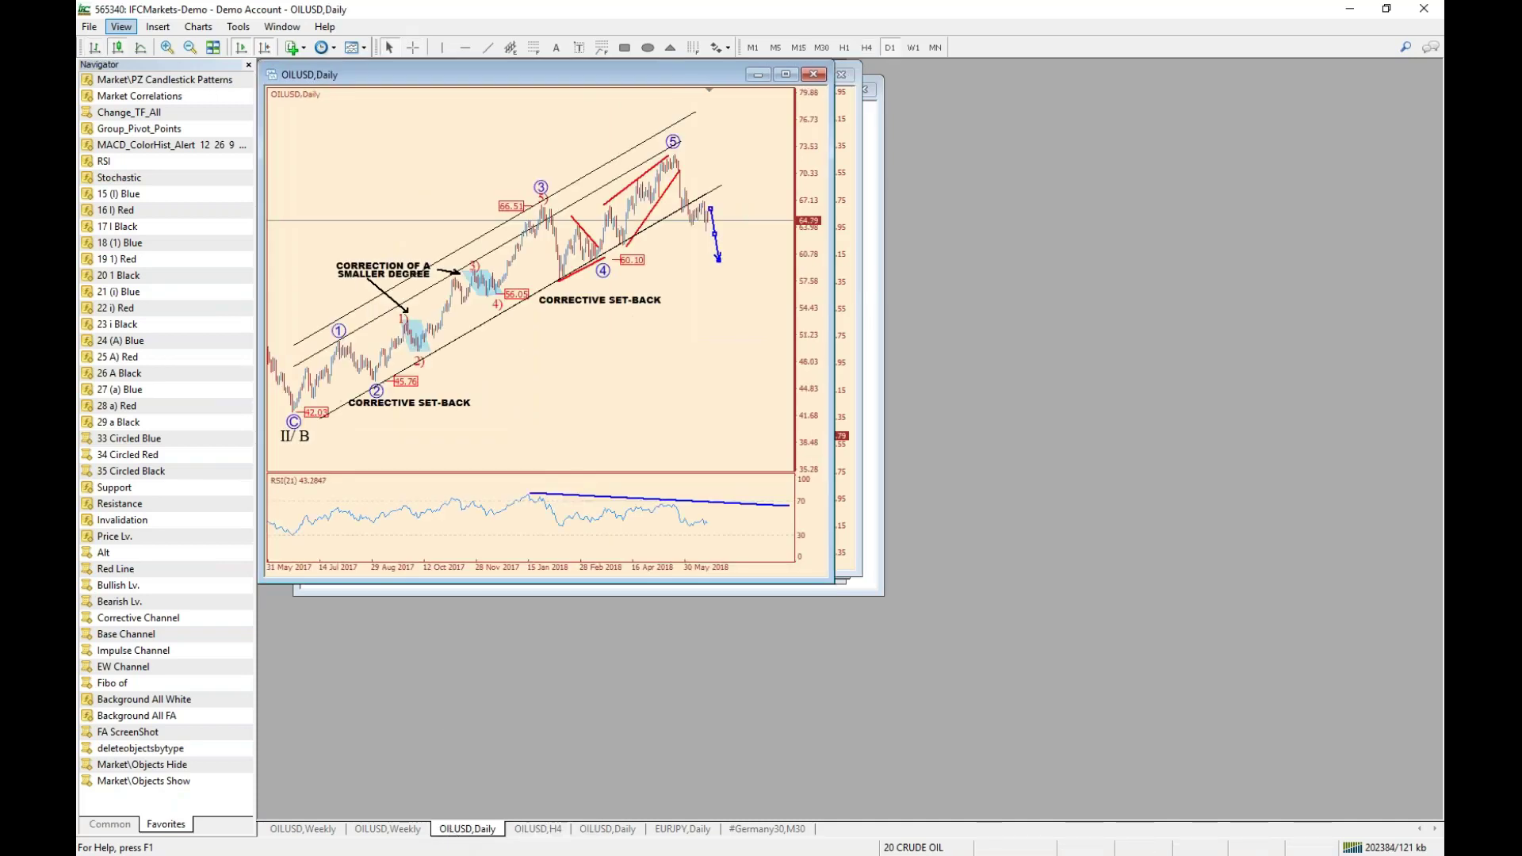
mouse_move(718, 259)
left_mouse_down()
mouse_move(722, 199)
mouse_move(713, 242)
mouse_move(708, 226)
left_mouse_up()
left_click(537, 828)
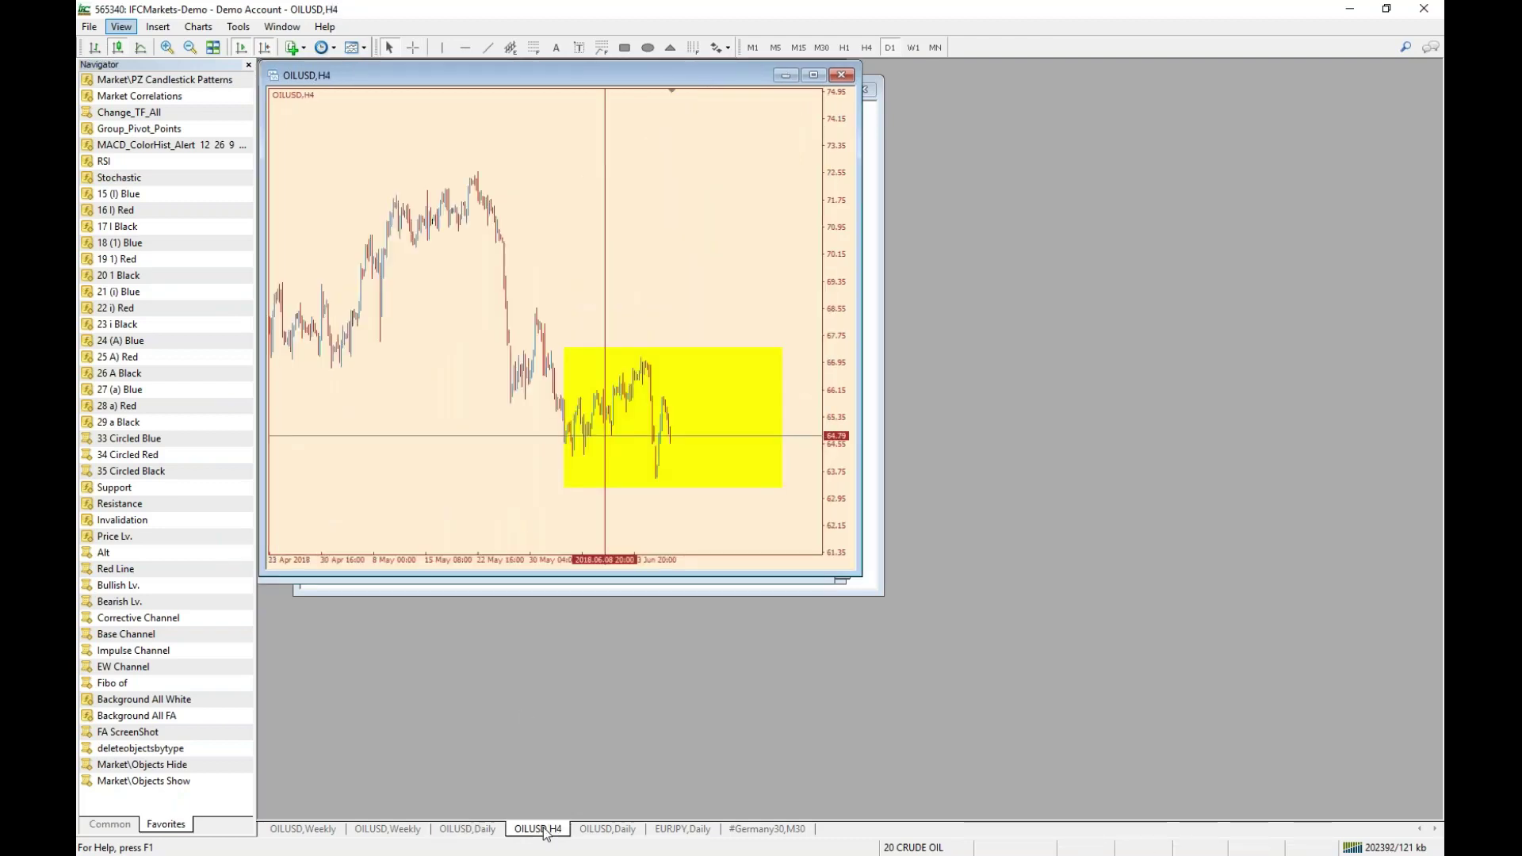
left_click_drag(179, 781, 527, 460)
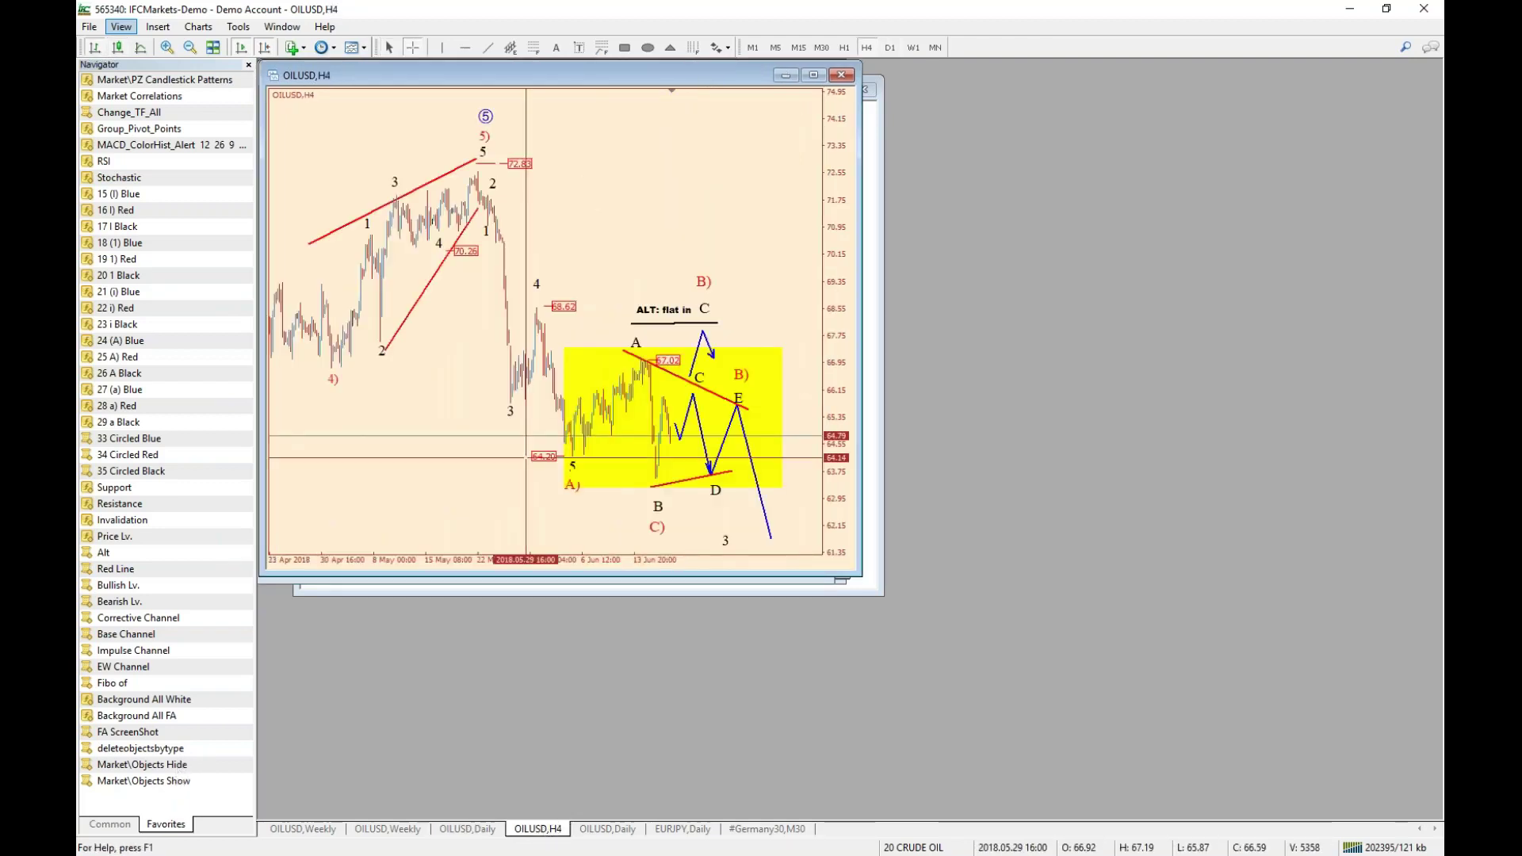
middle_click(705, 351)
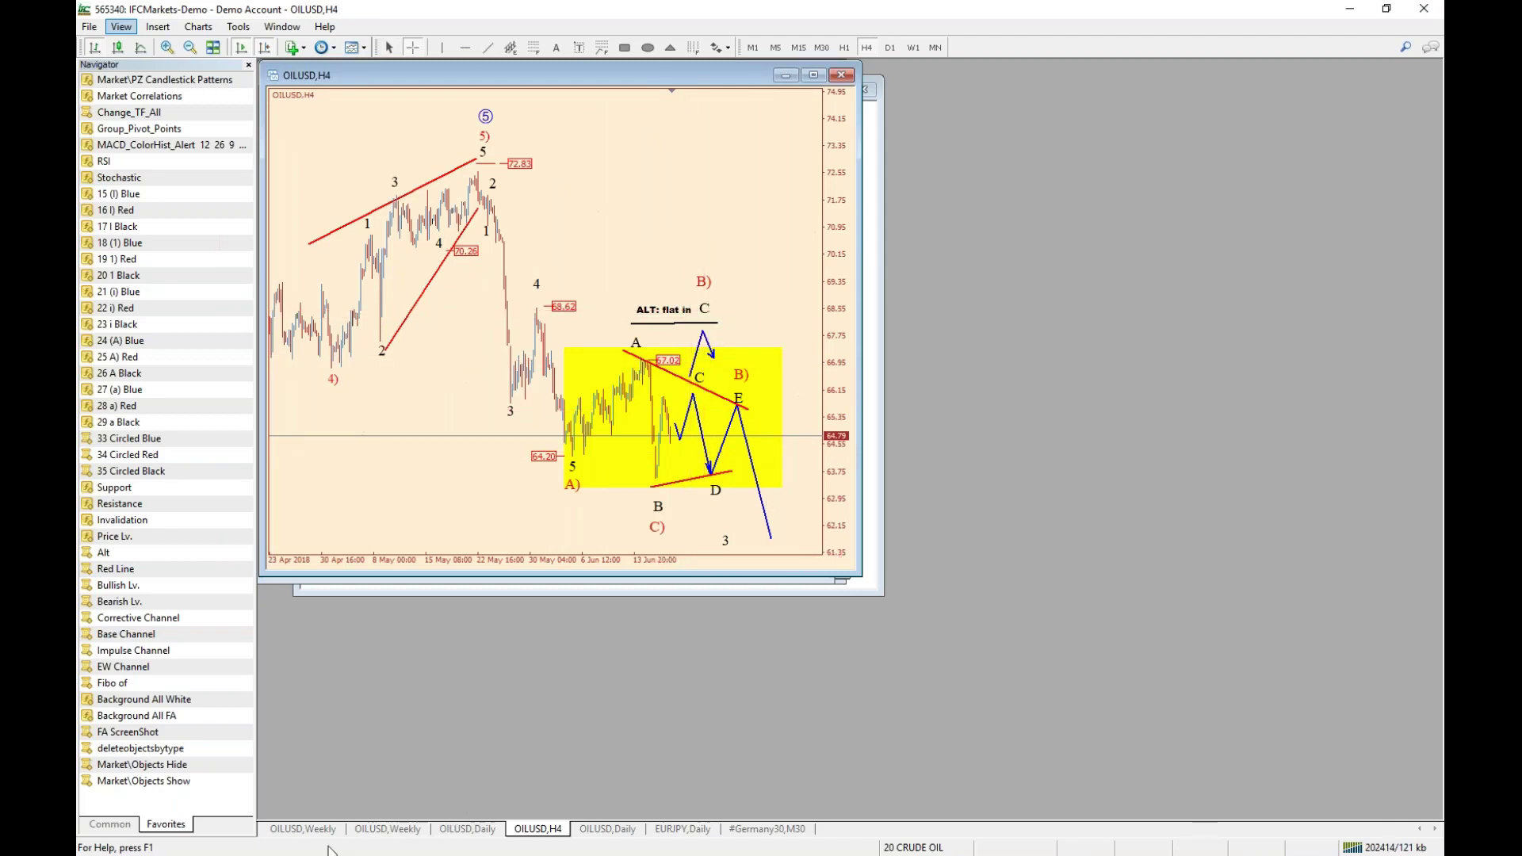
left_click(388, 829)
left_click(467, 828)
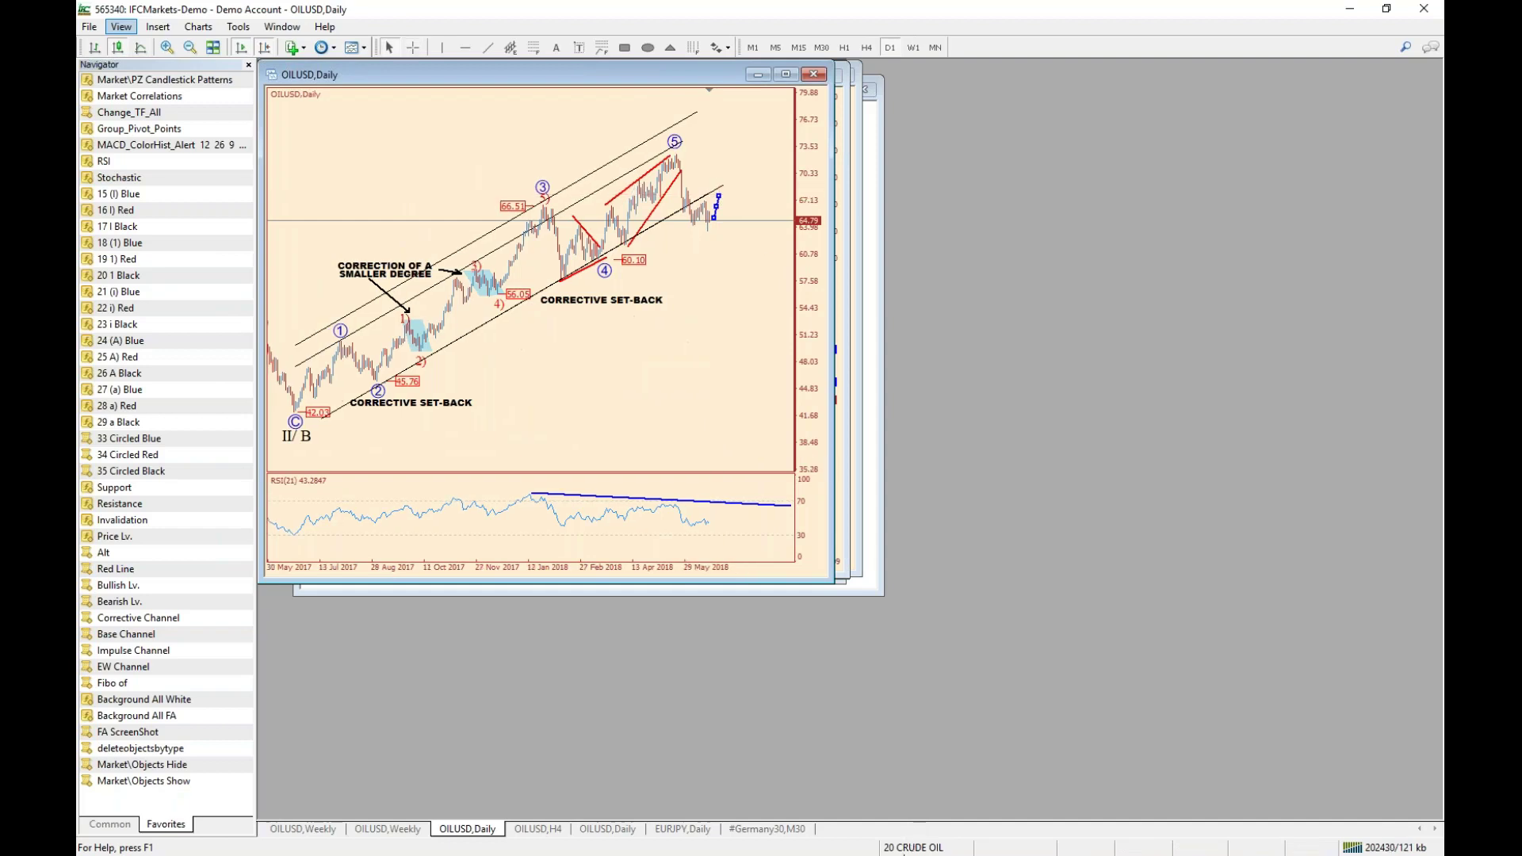
Read the price and date at the target point on the Daily chart, then bring up the saved profiles list.
left_click(913, 848)
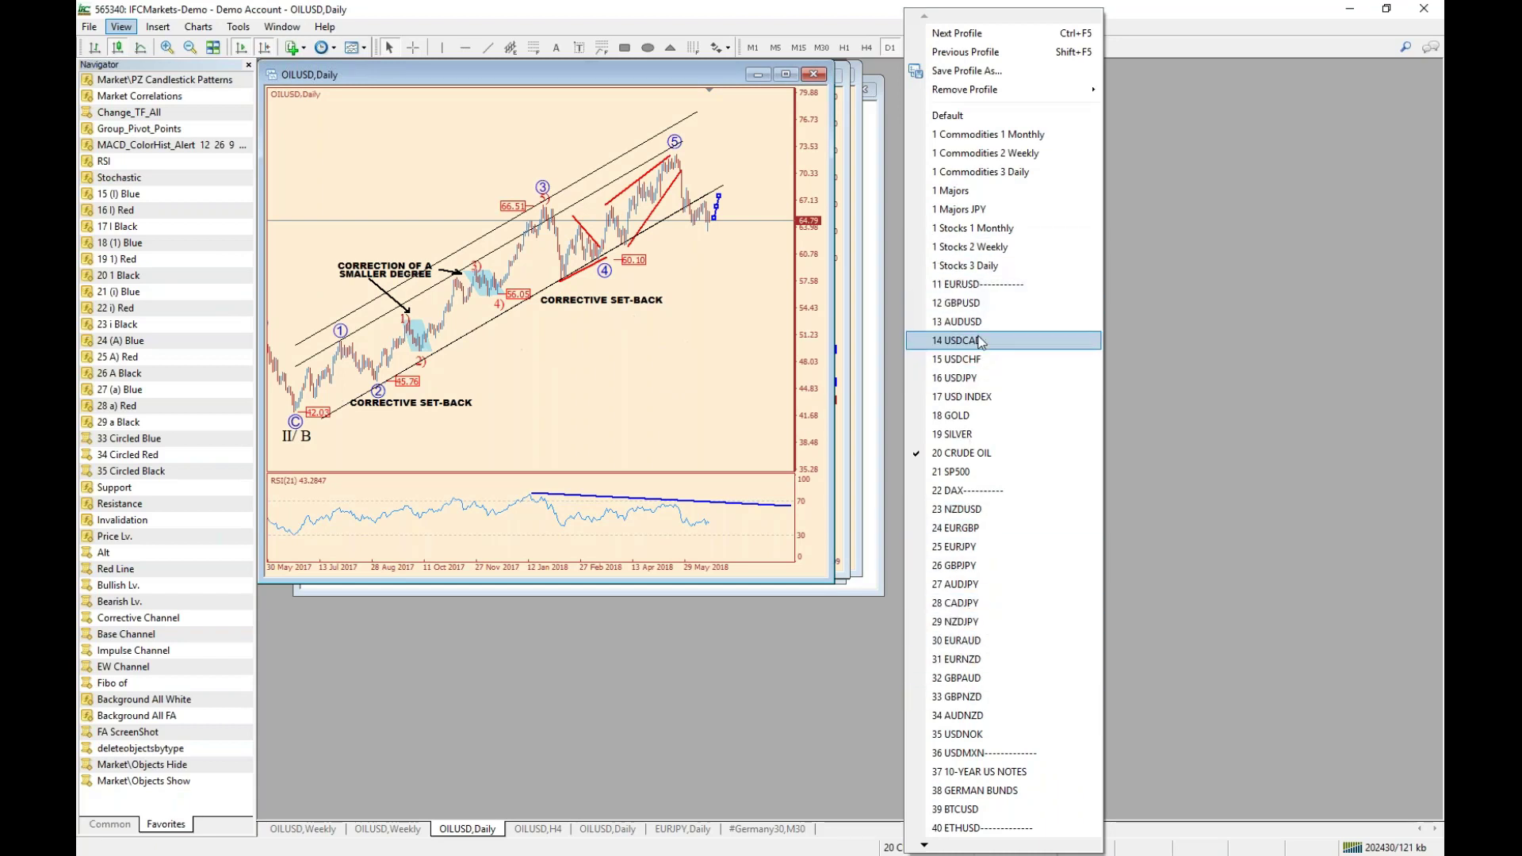
left_click(714, 198)
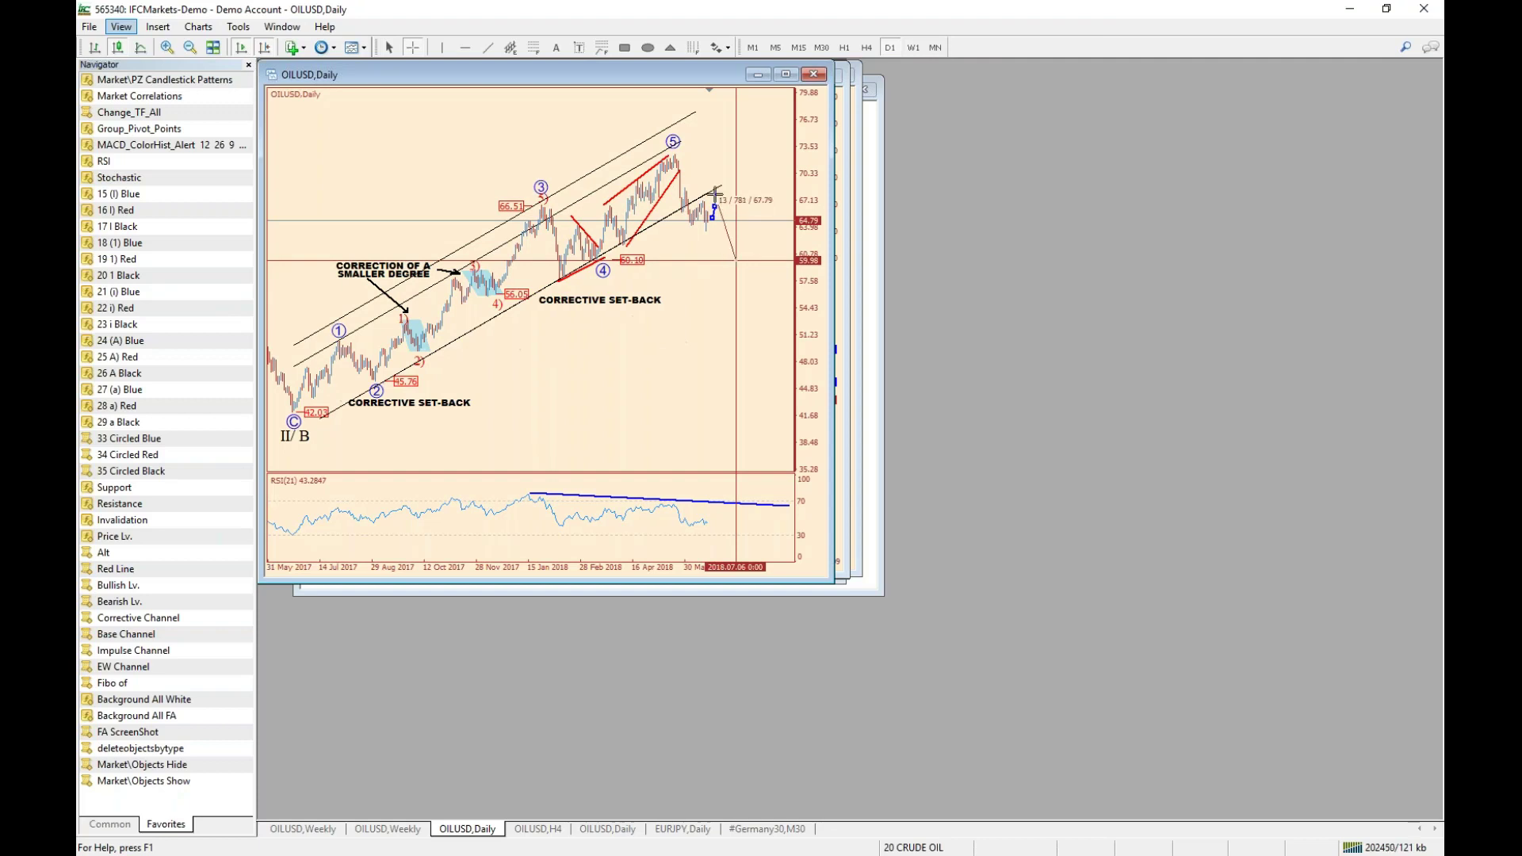
left_click(713, 269)
middle_click(712, 269)
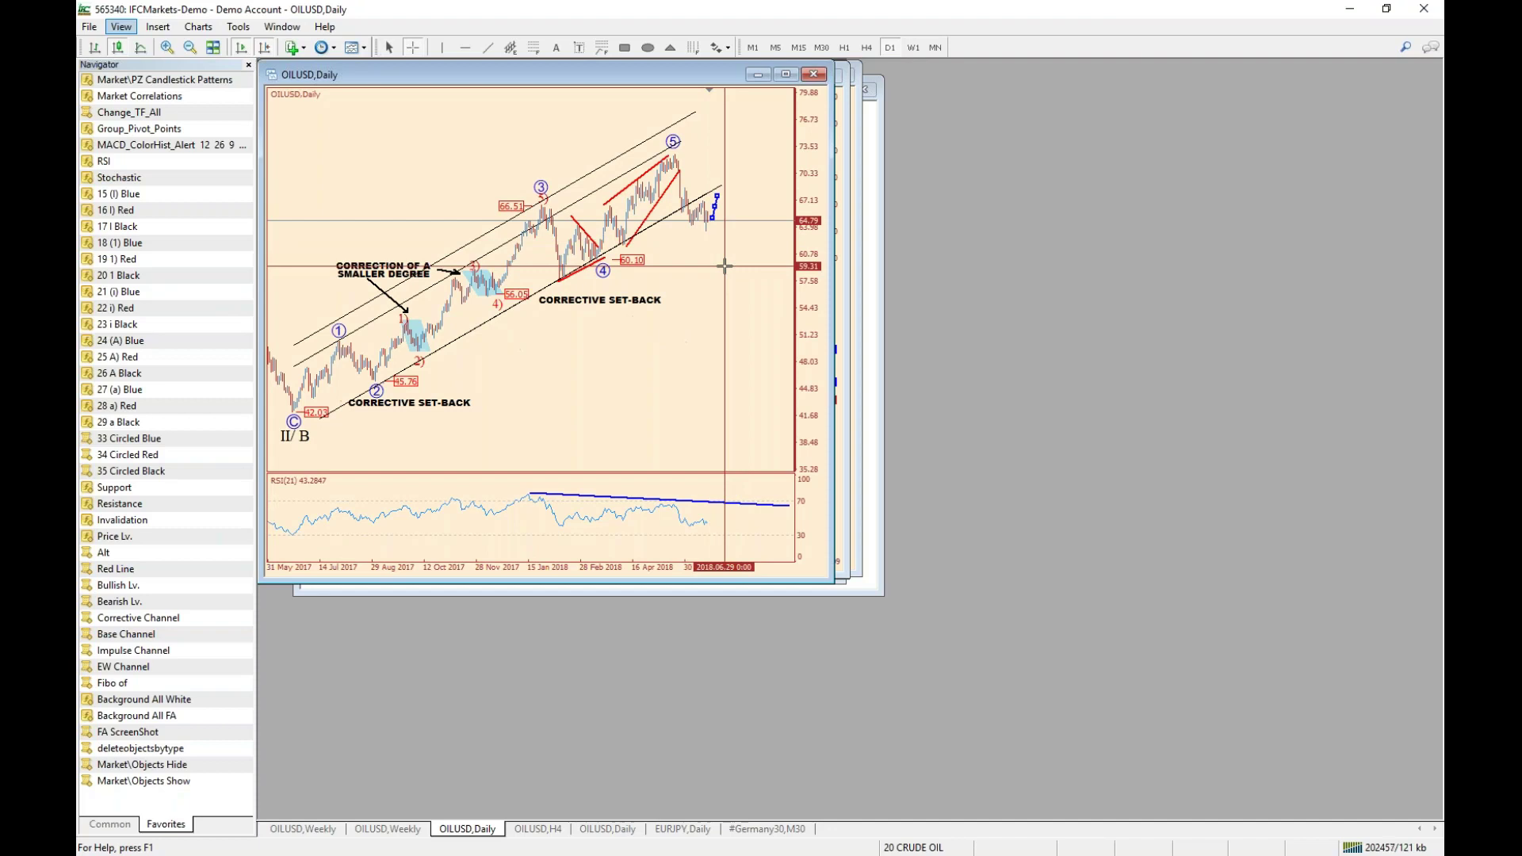
left_click(725, 266)
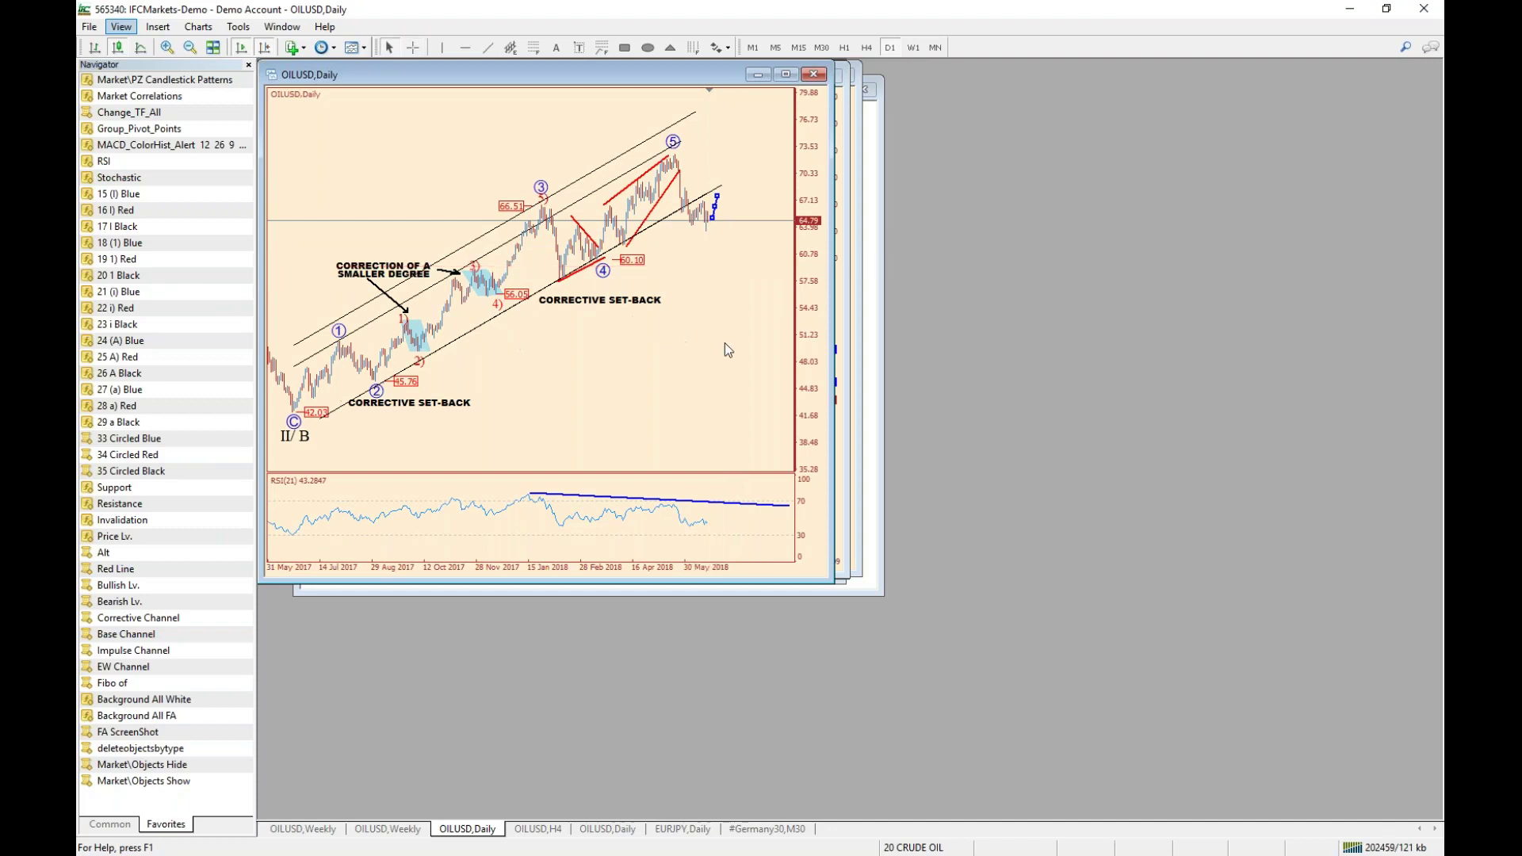
left_click(941, 849)
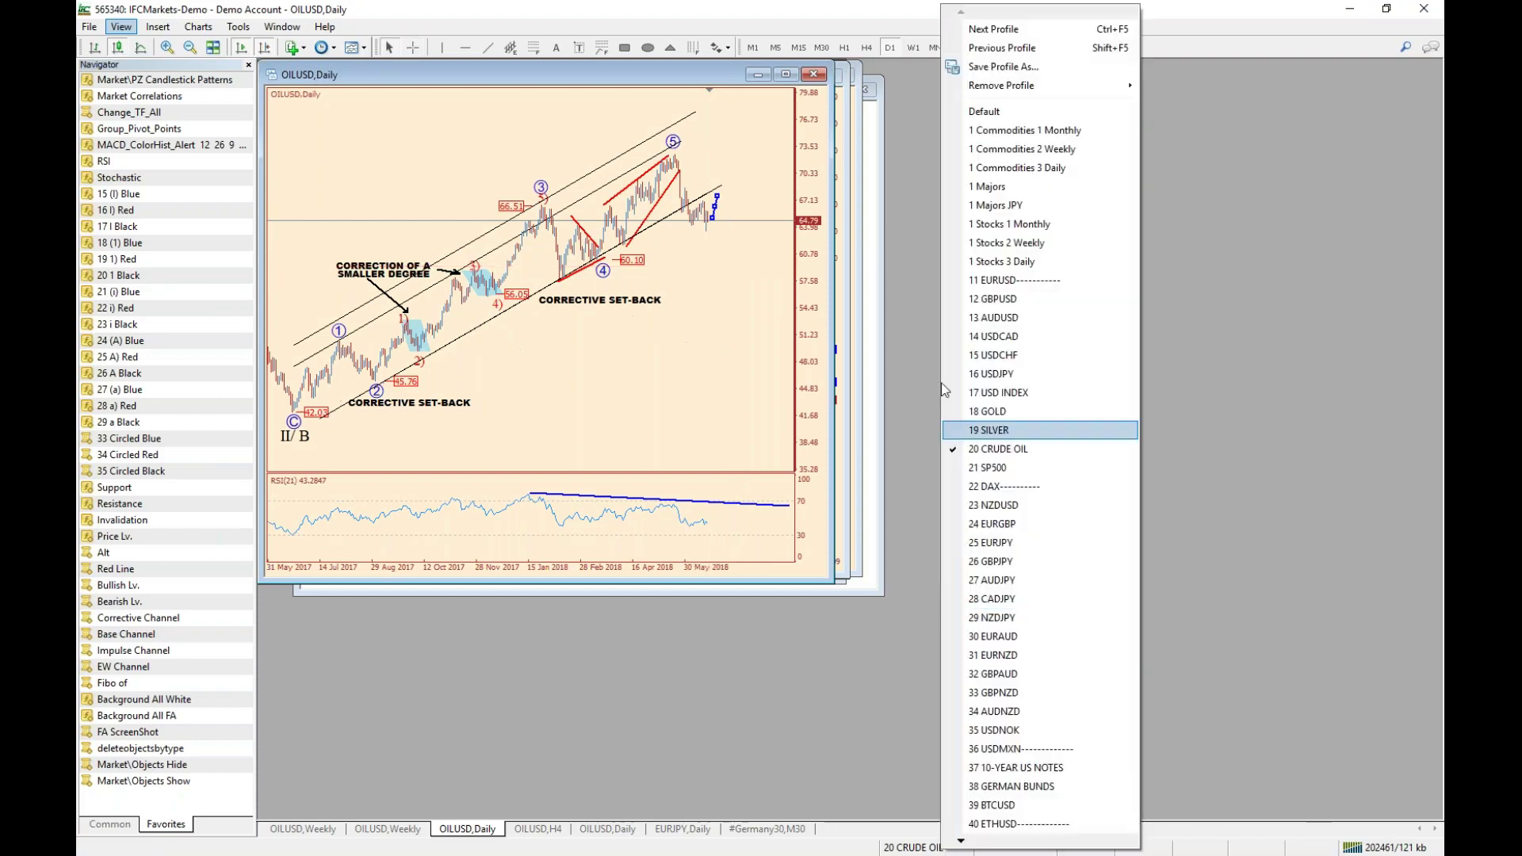
Load the 14 USDCAD profile and zoom out on the USDCAD H4 chart.
left_click(1006, 336)
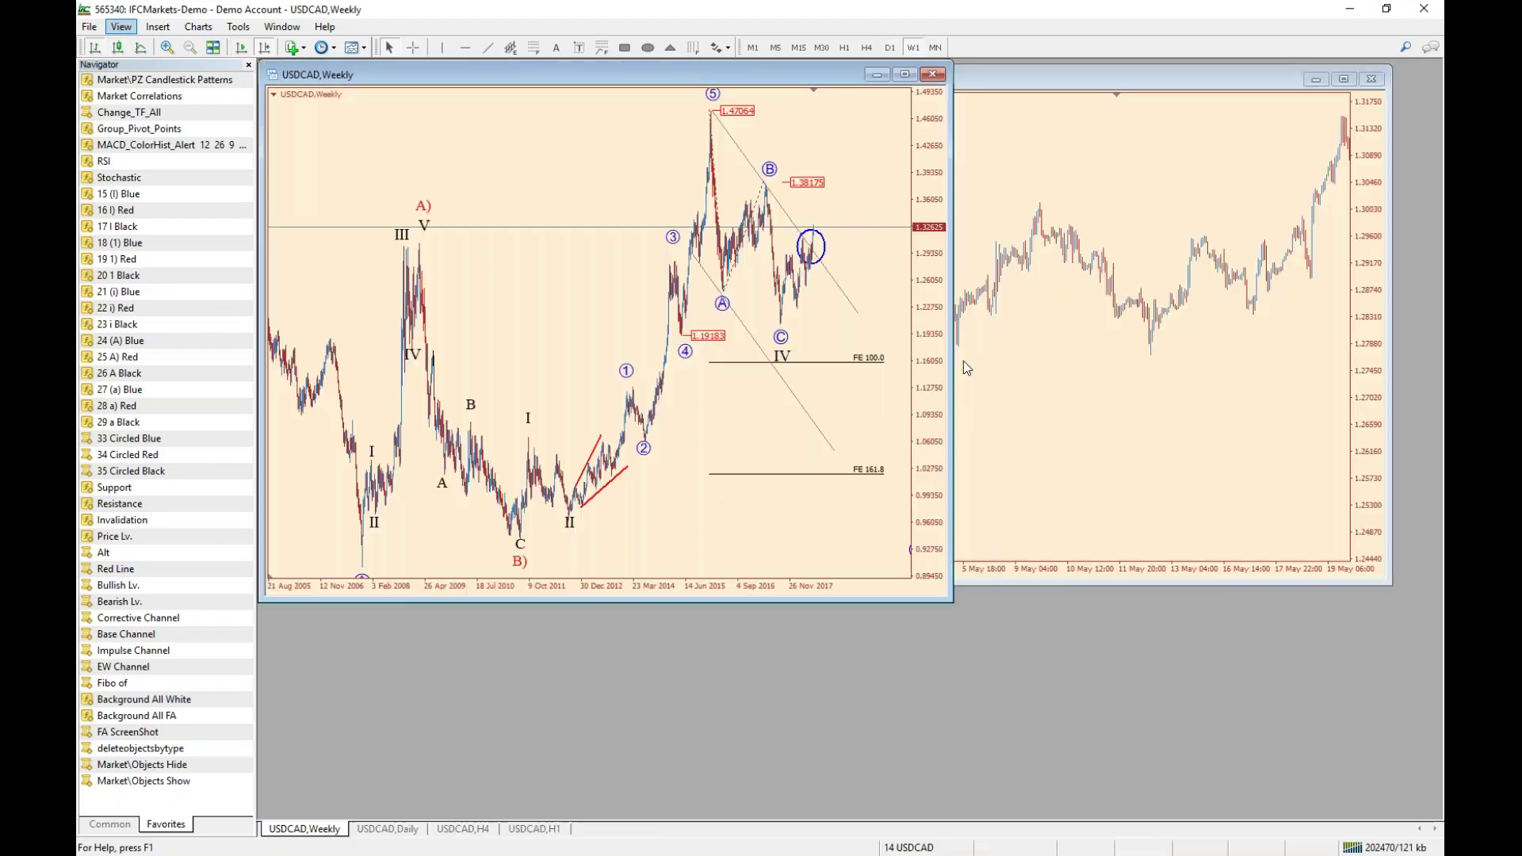
left_click_drag(929, 348, 930, 374)
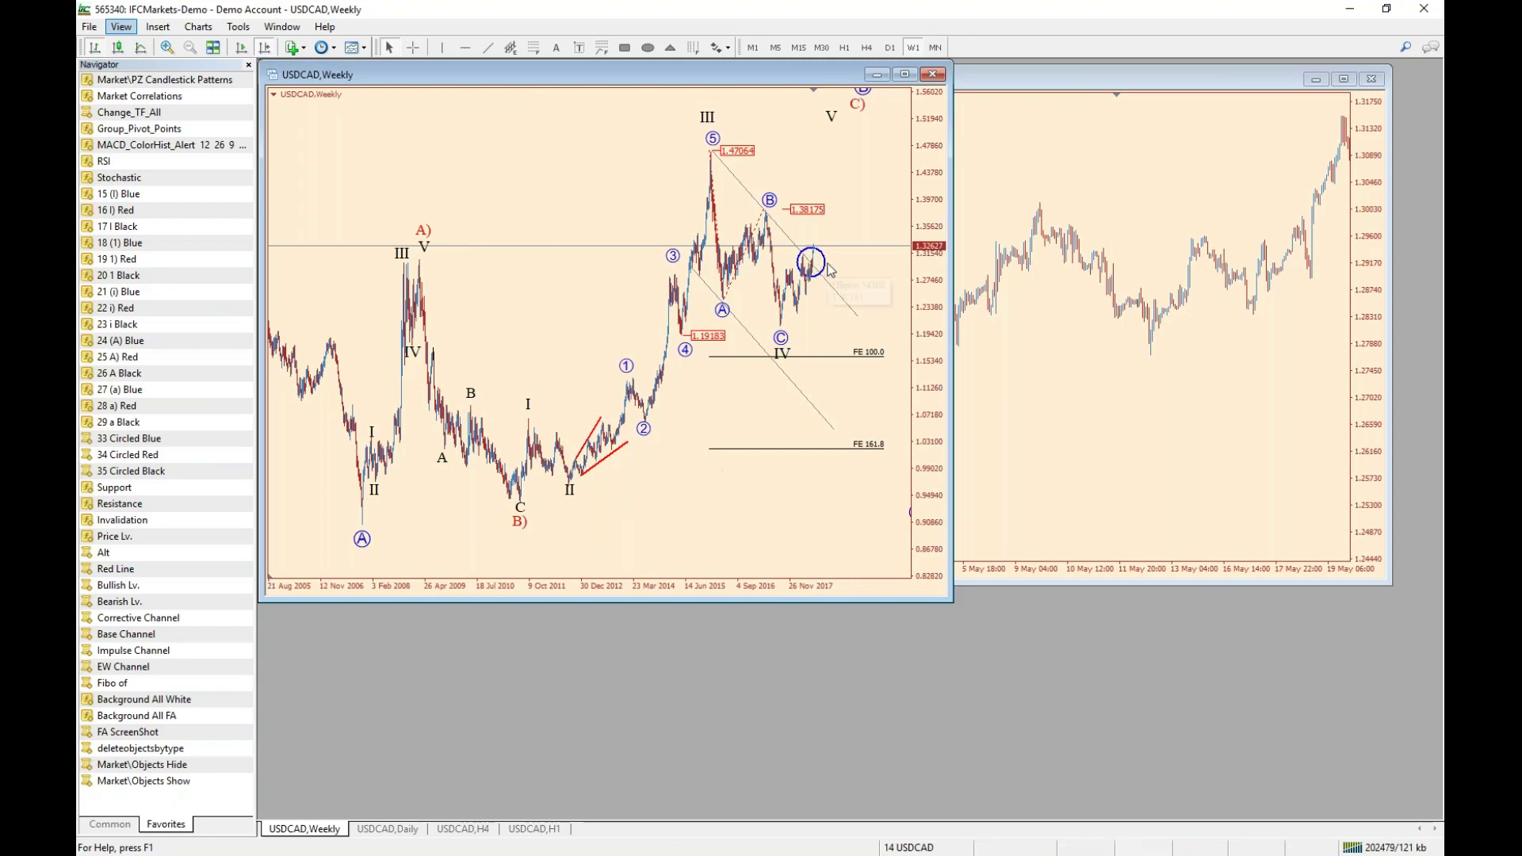
left_click(465, 830)
key("minus")
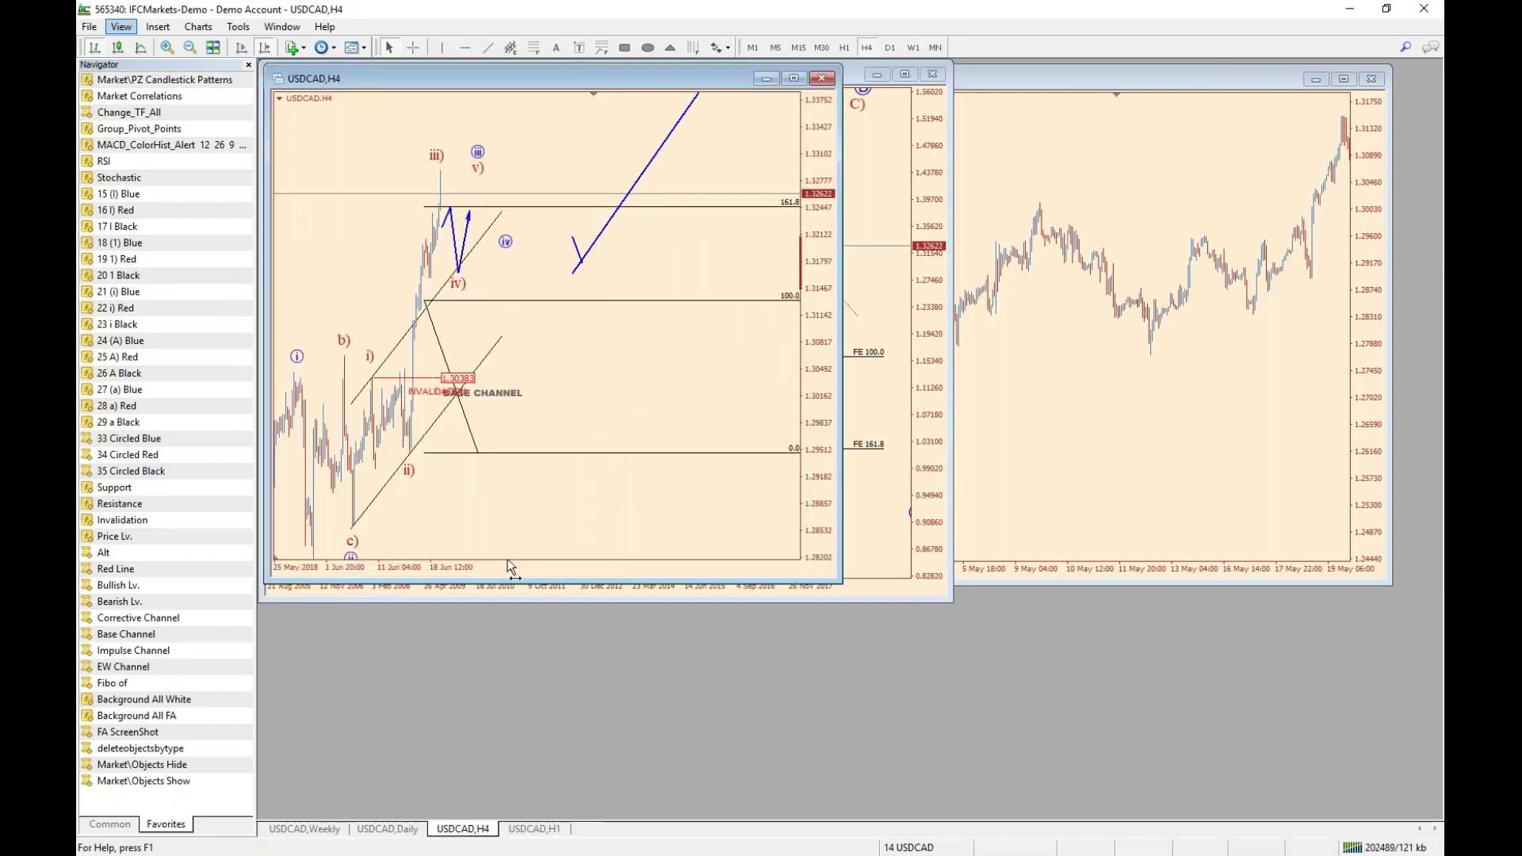
Compress the H4 price scale and raise the circled iii label.
left_click_drag(813, 327, 702, 454)
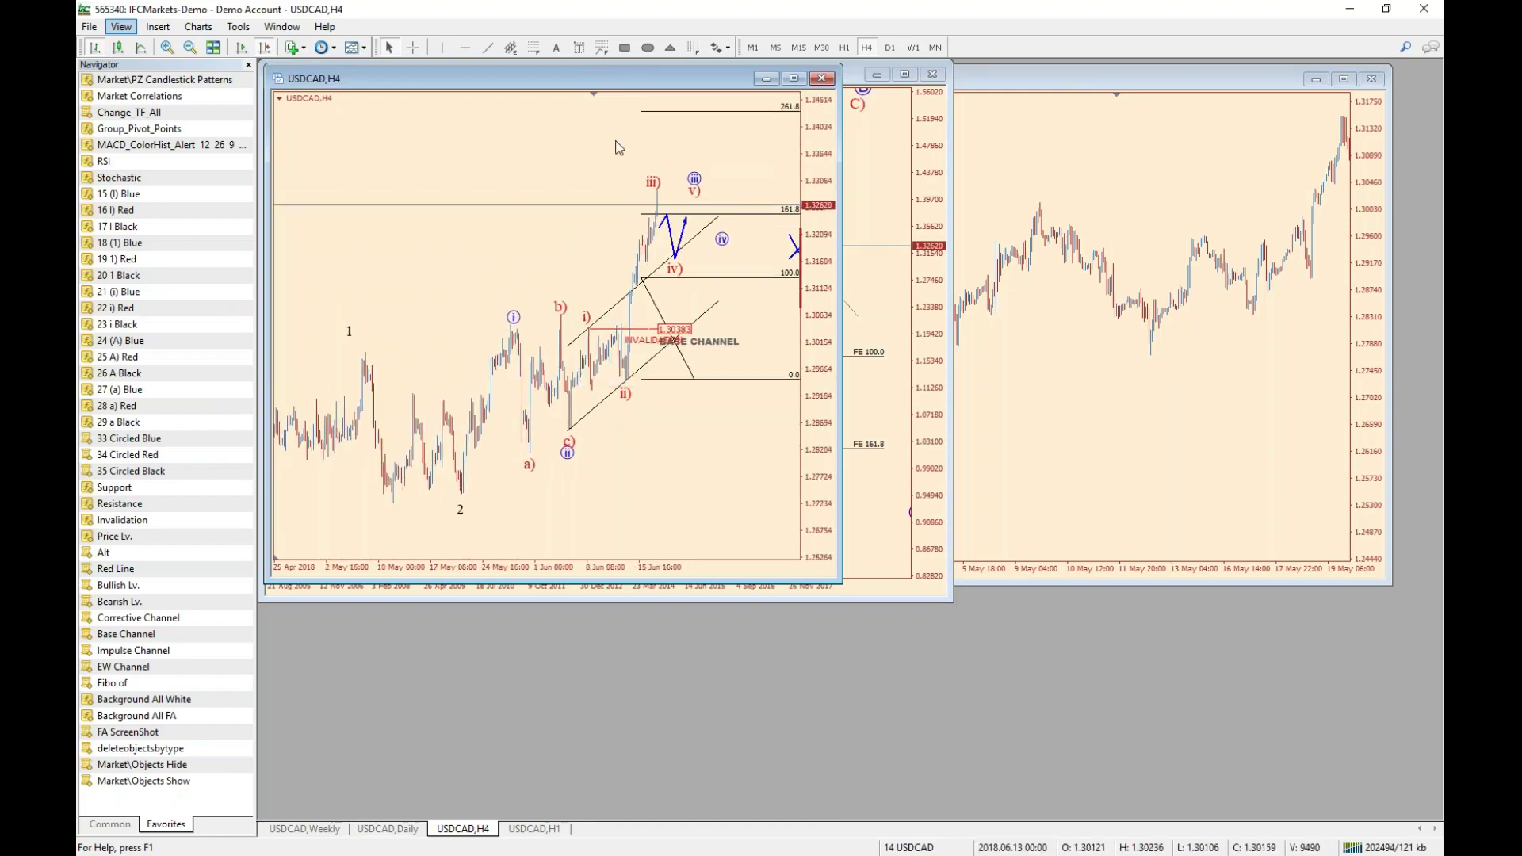
left_click_drag(691, 177, 697, 138)
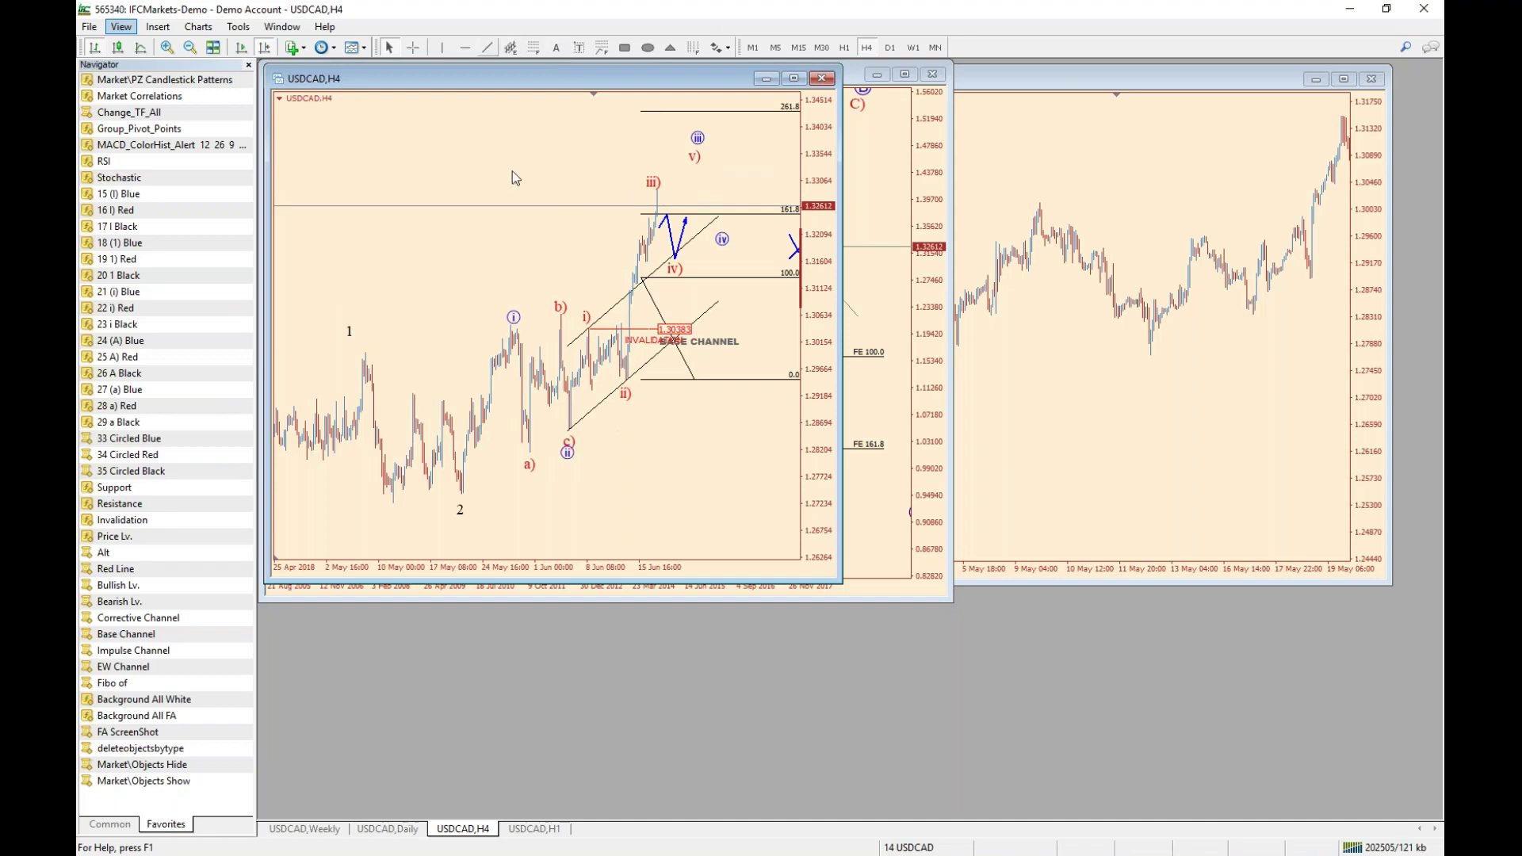
scroll(370, 468, "up", 1)
left_click_drag(382, 503, 414, 447)
middle_click(414, 447)
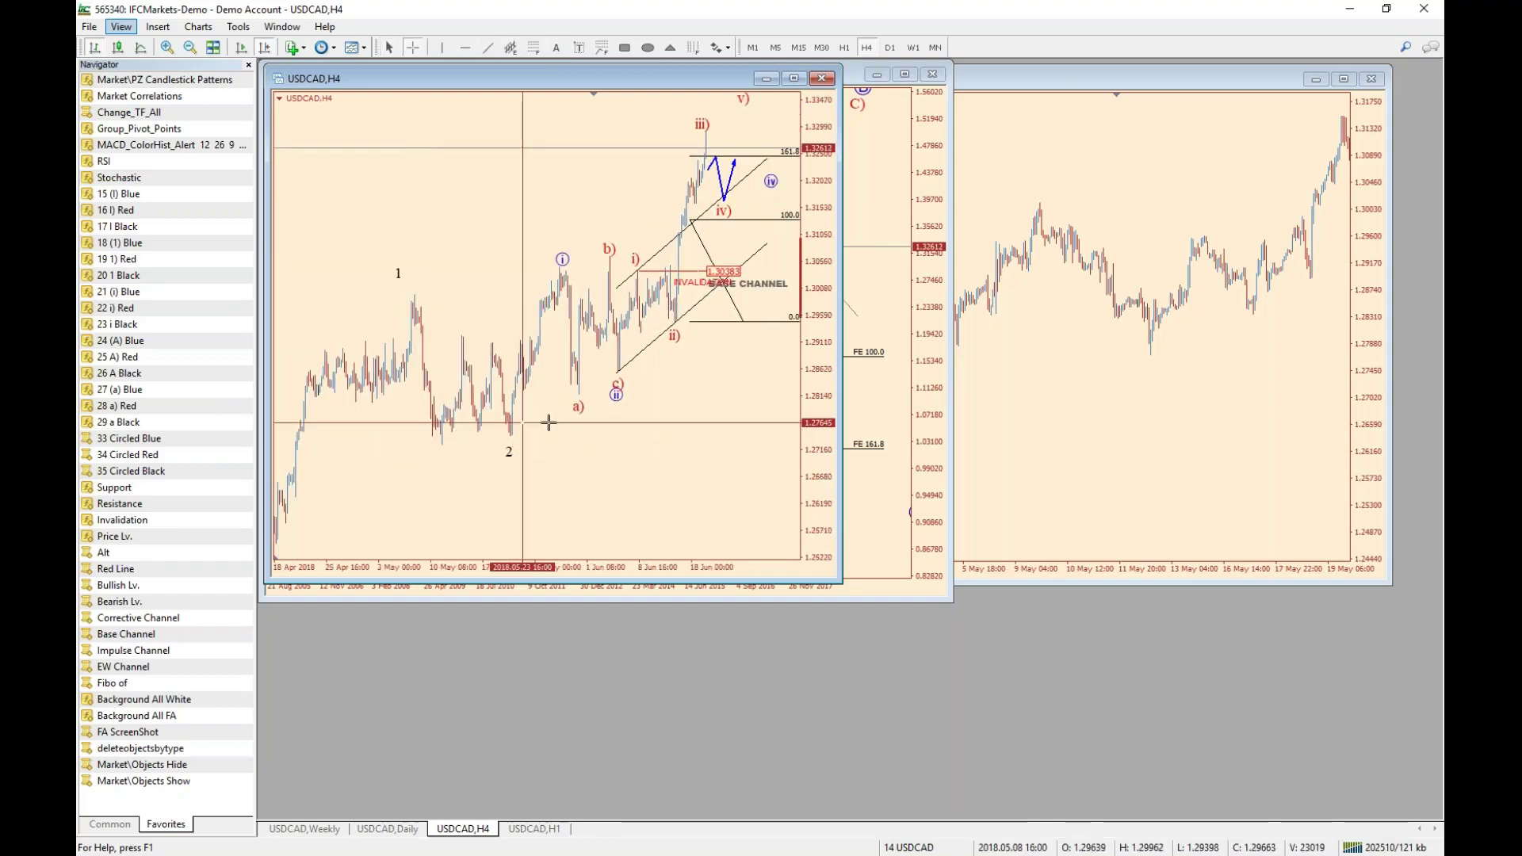
left_click_drag(686, 246, 587, 245)
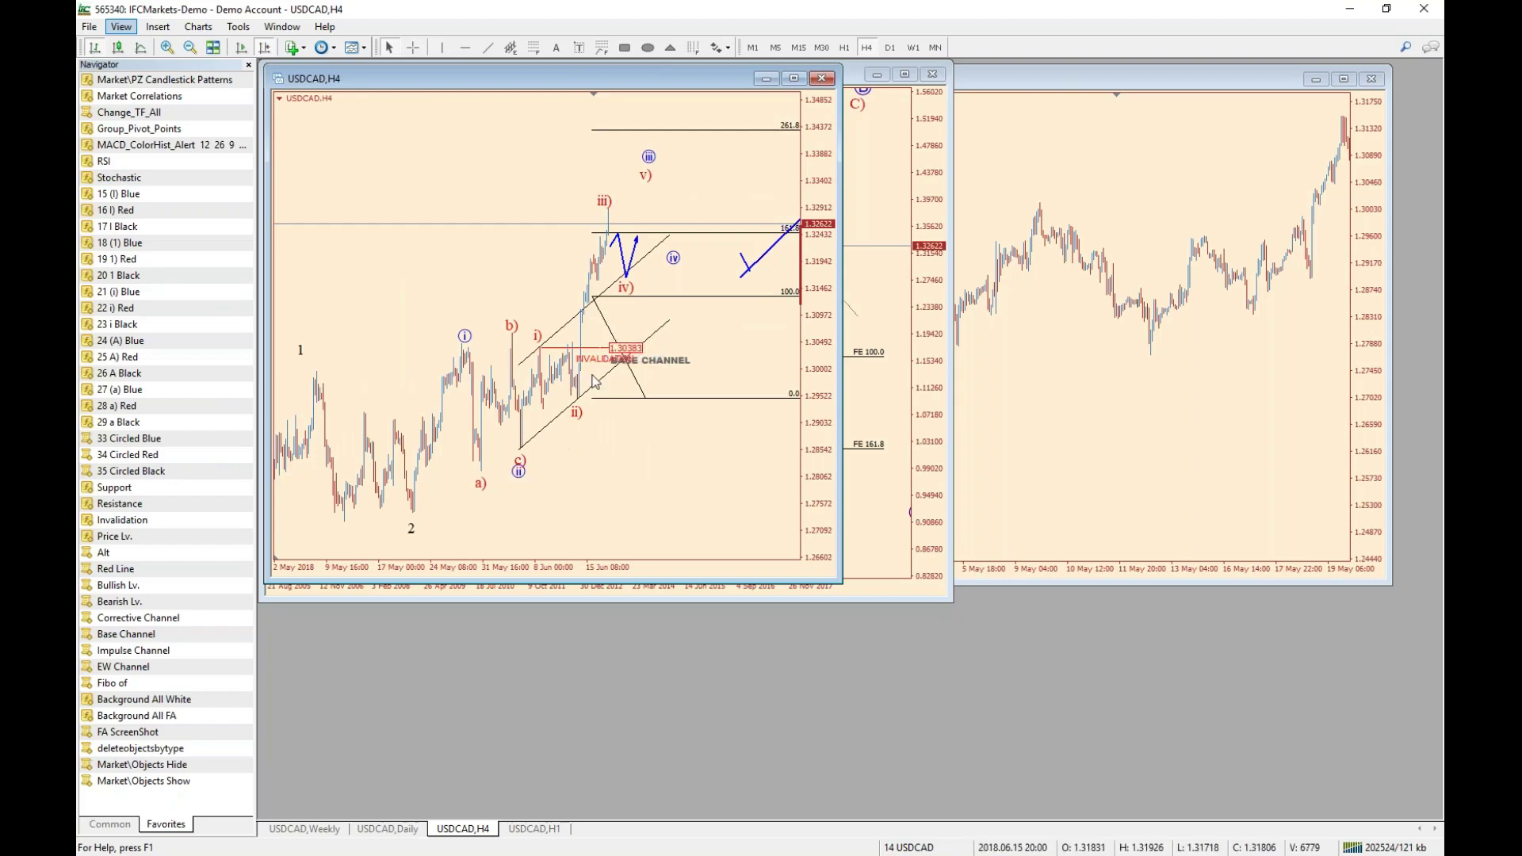
Move the BASE CHANNEL text right and delete the stray blue tick line.
left_click_drag(652, 371, 693, 346)
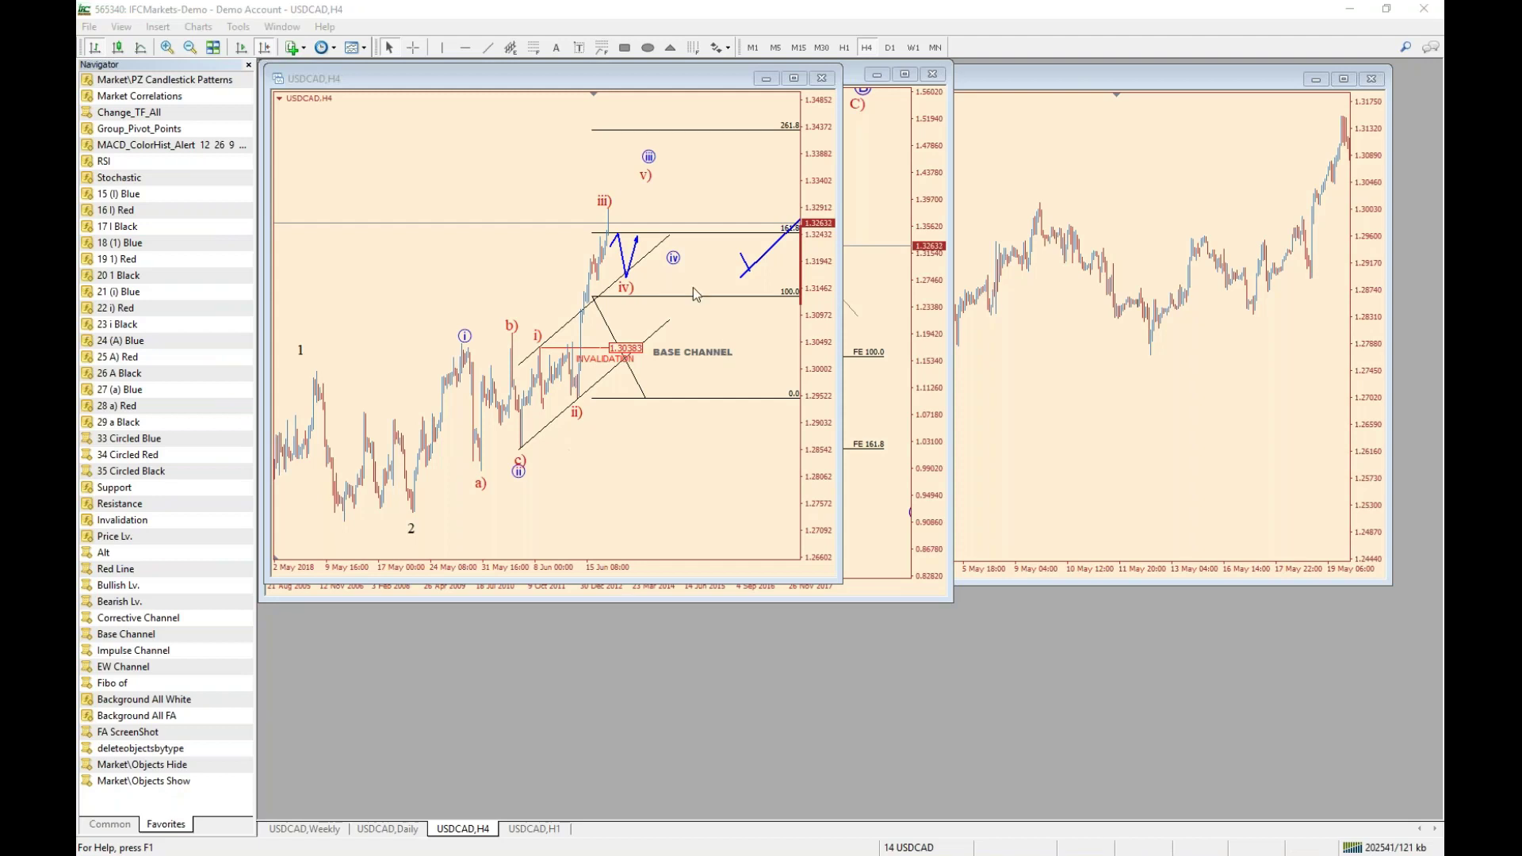
left_click(747, 262)
key("Delete")
key("Delete")
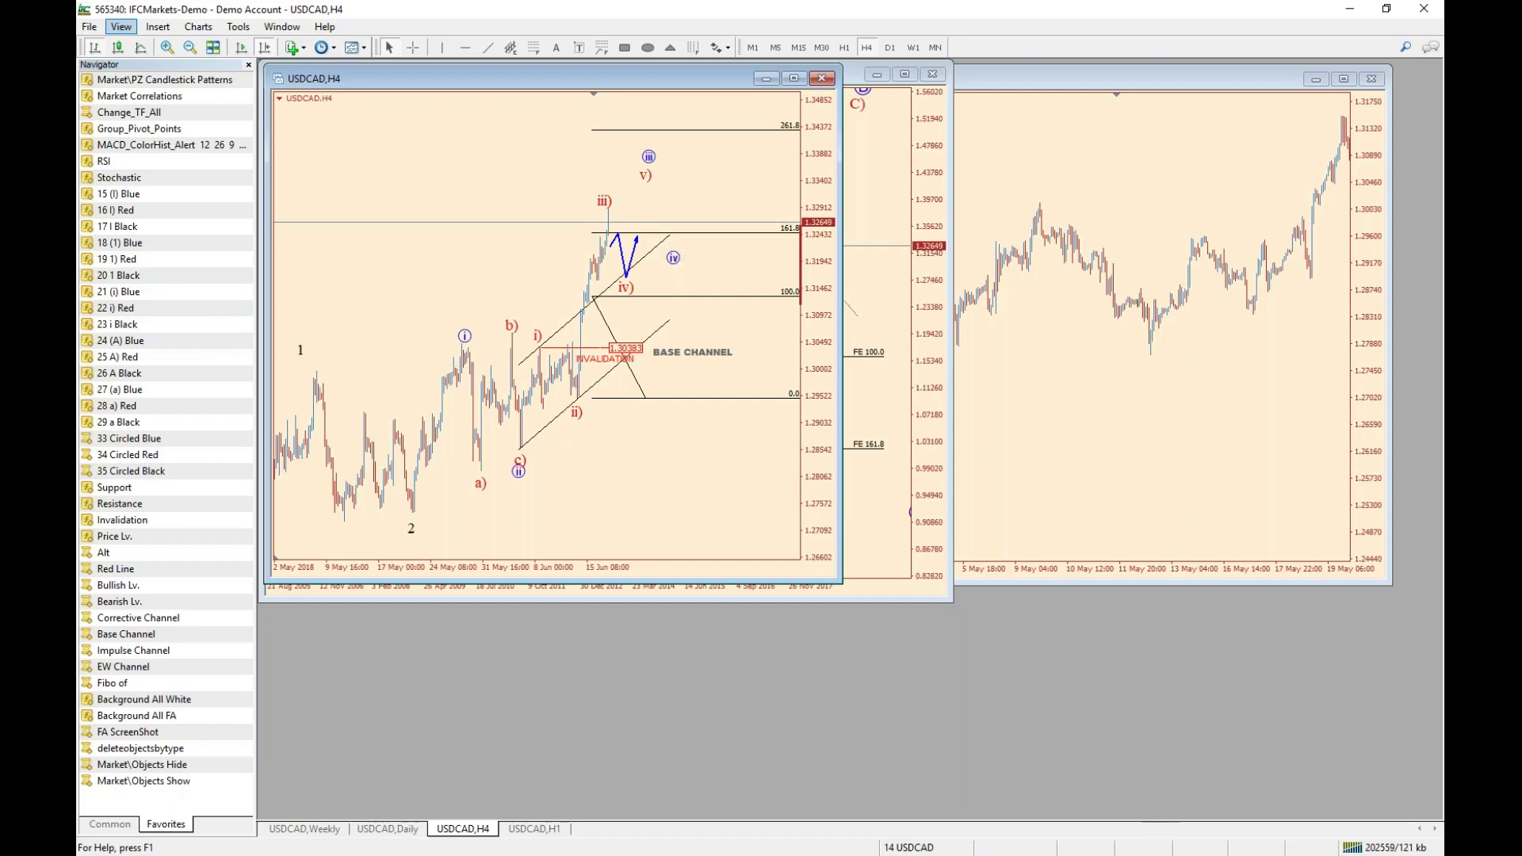
left_click(901, 848)
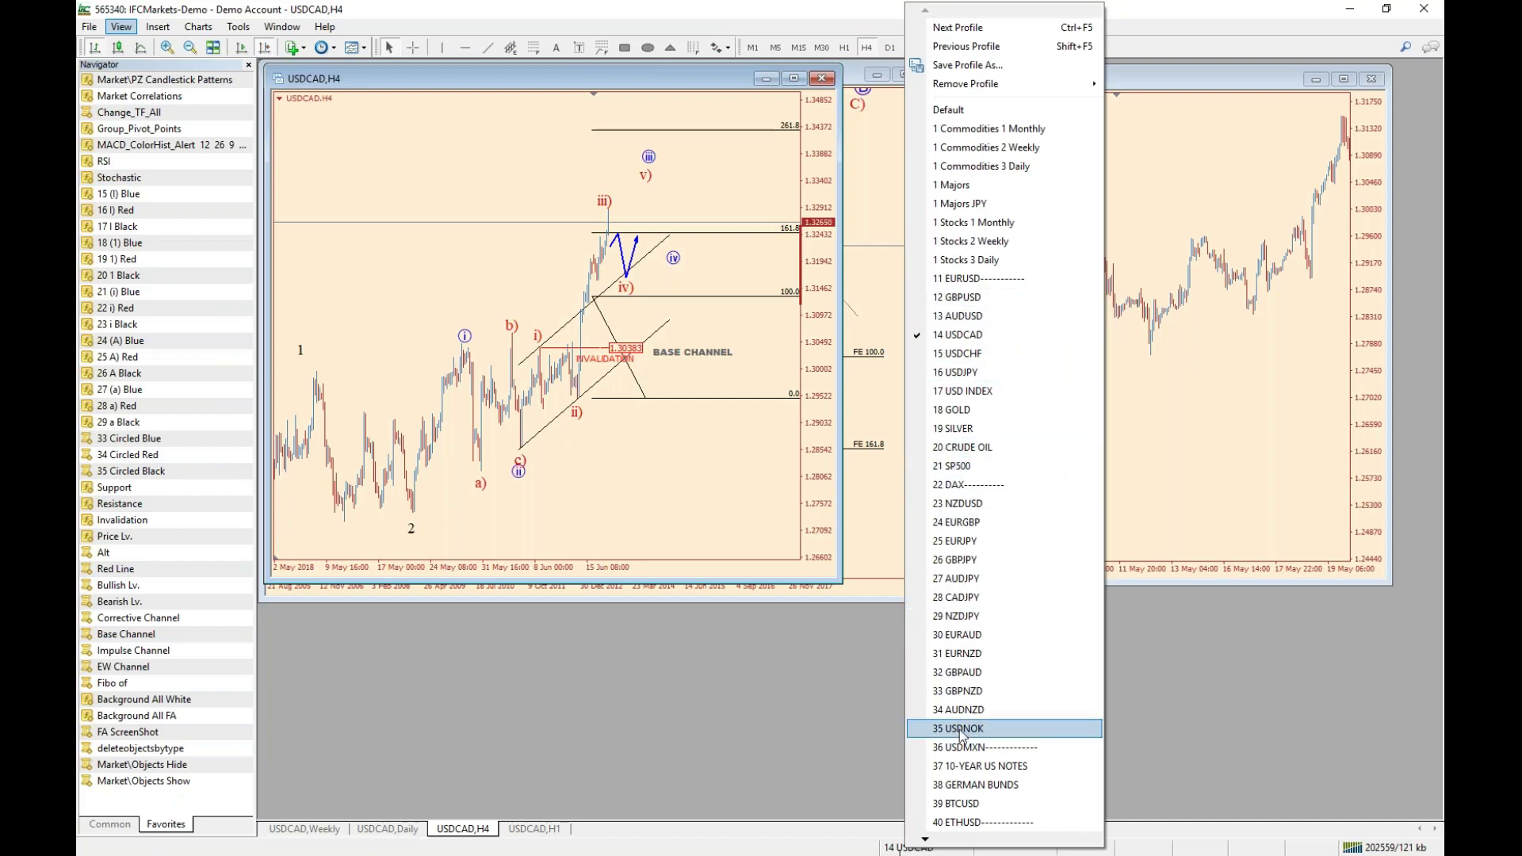
Load the 18 GOLD profile, nudge the circled B lower and add a red '?' beneath it.
left_click(969, 413)
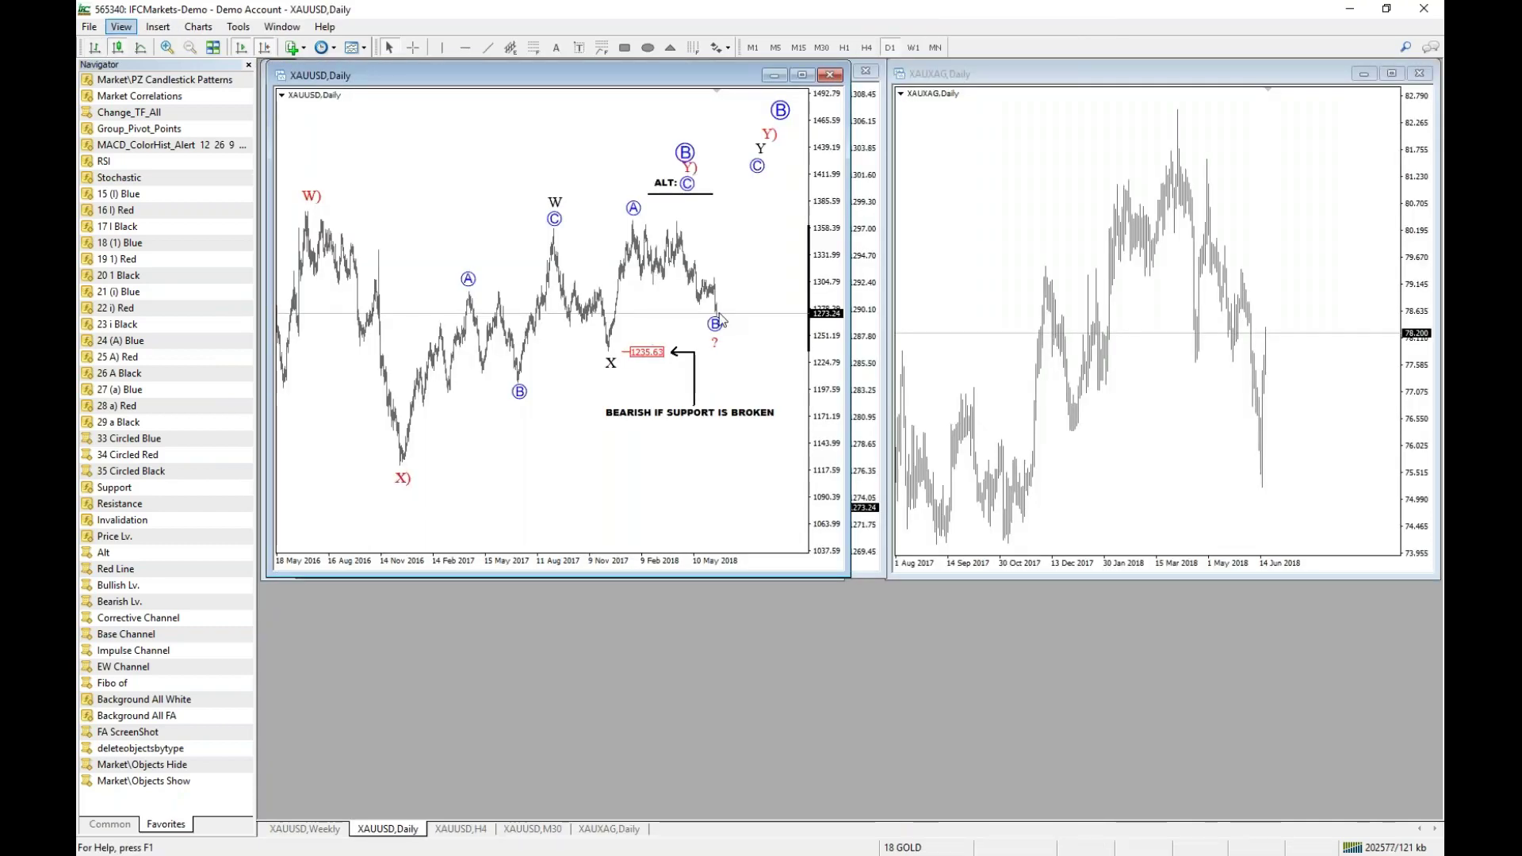
left_click_drag(722, 320, 727, 325)
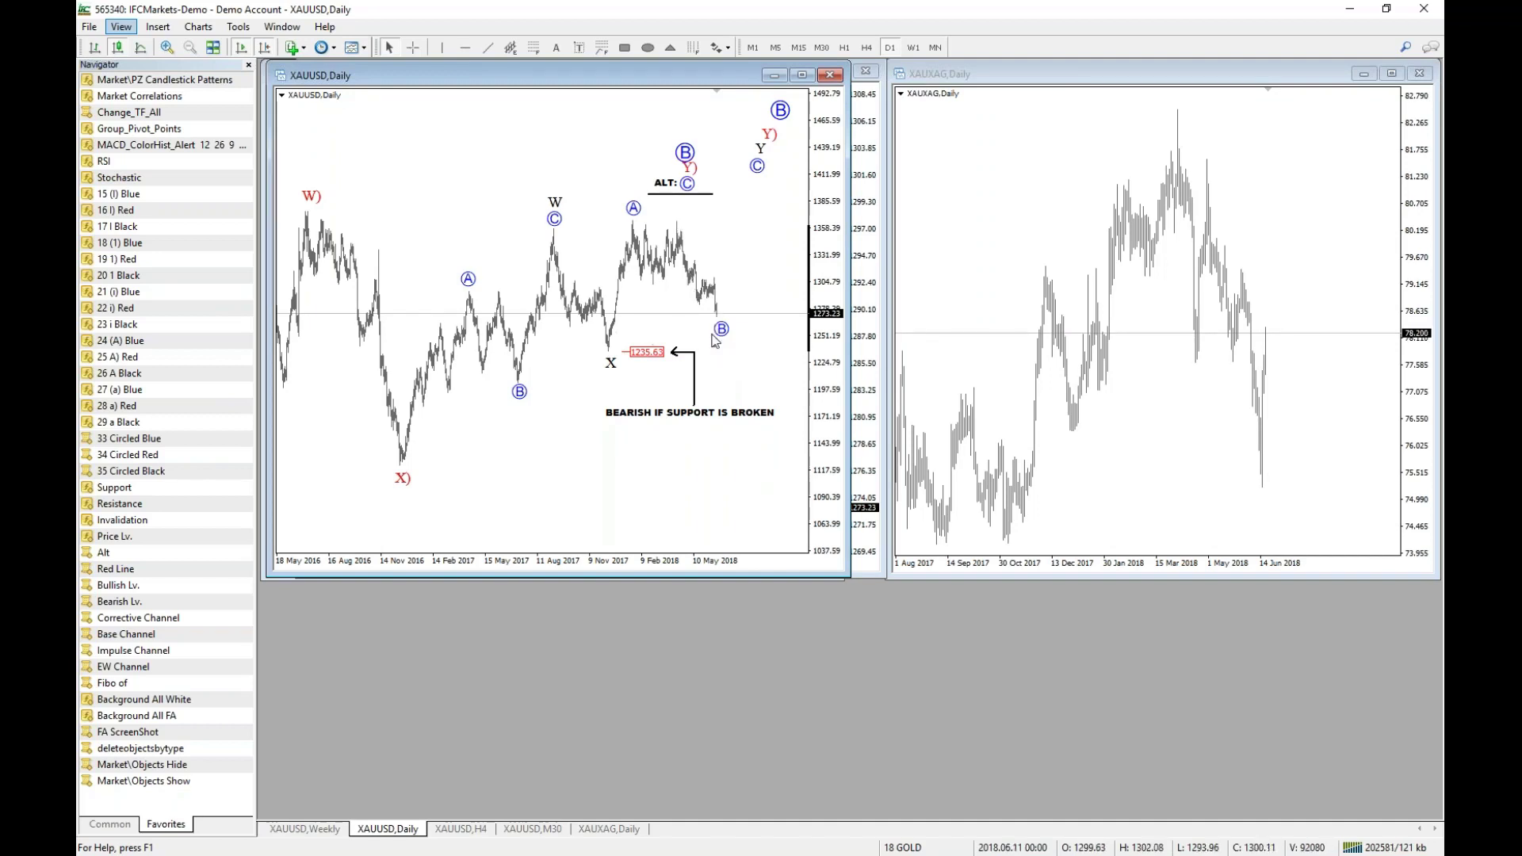
left_click(713, 341)
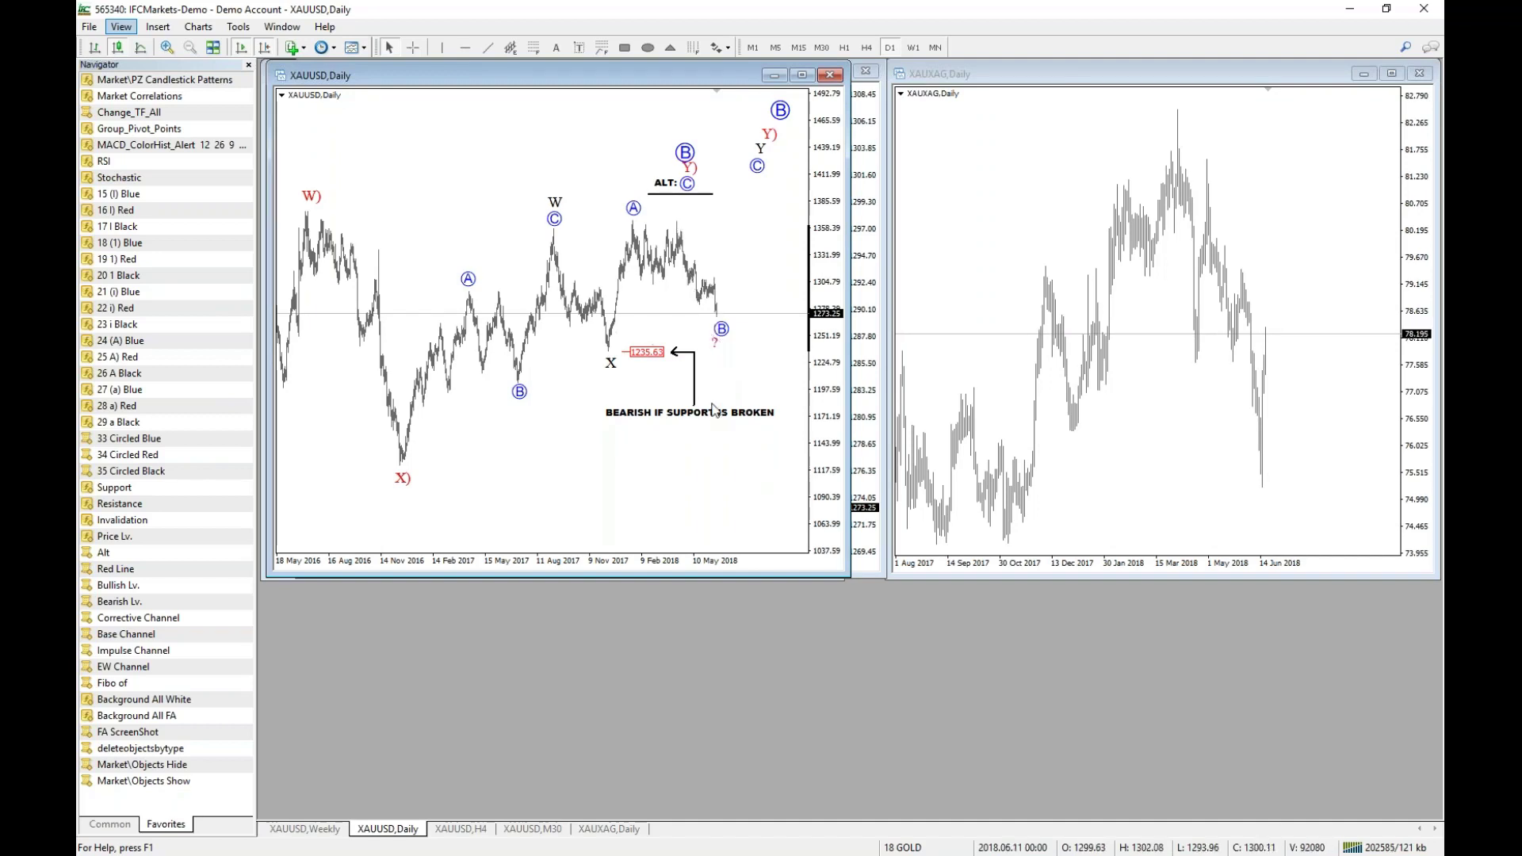
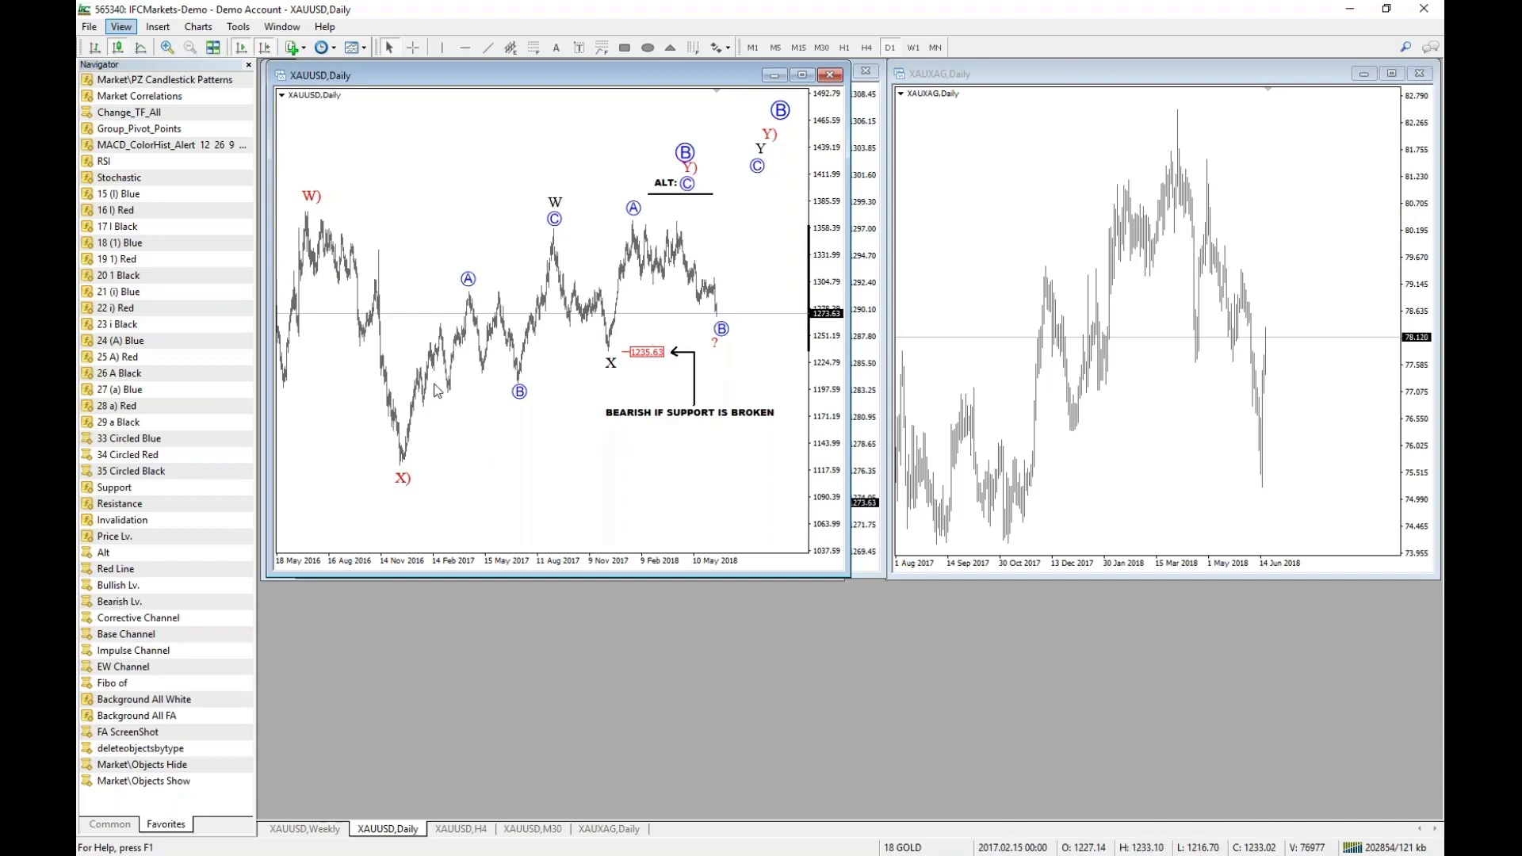
Measure the gold chart's drop from 1307.06 with the crosshair.
middle_click(735, 359)
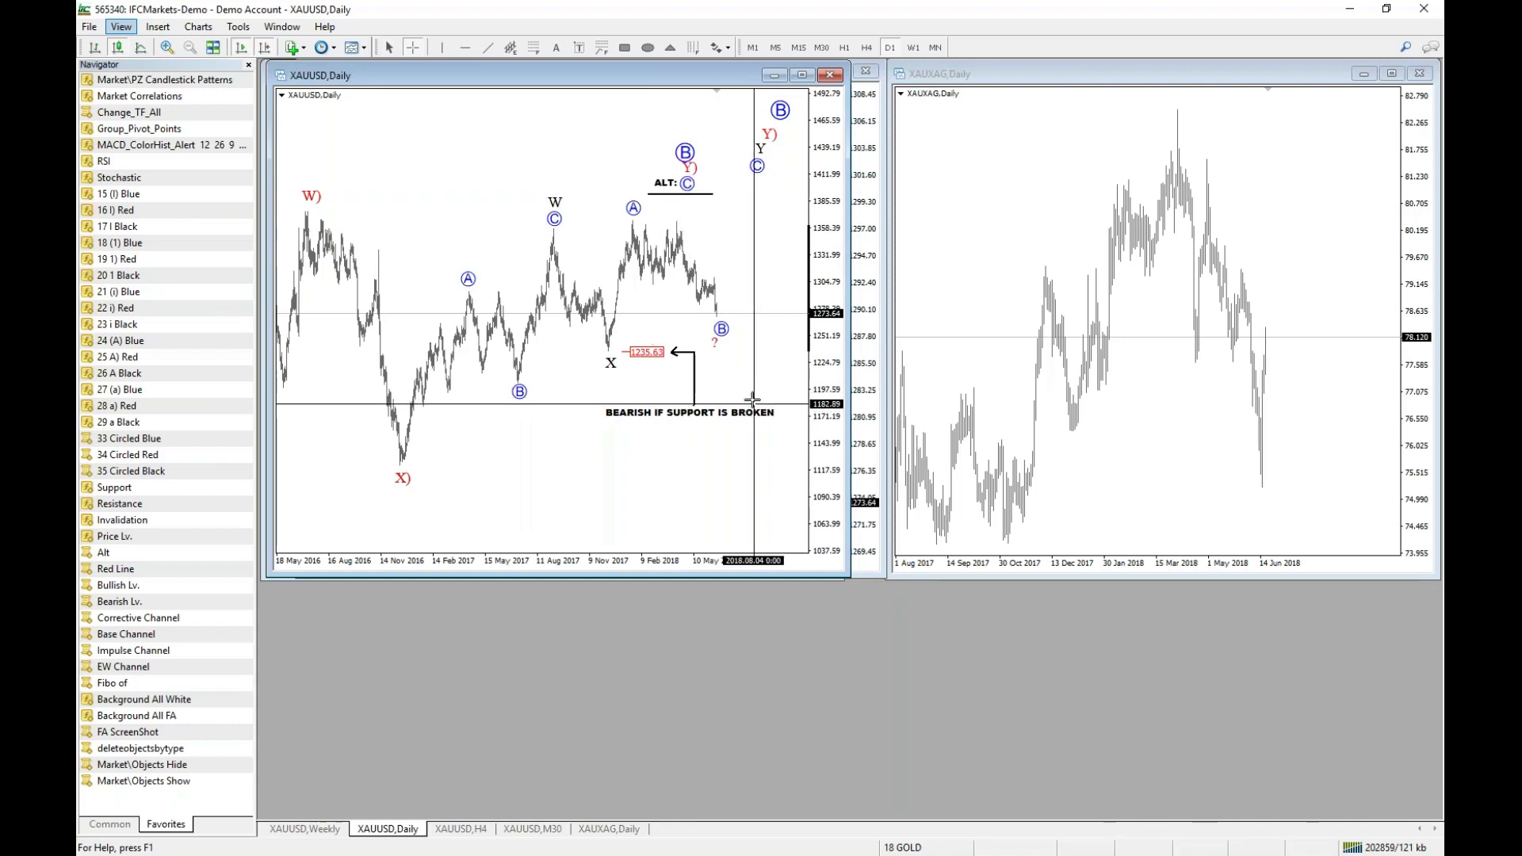
middle_click(579, 351)
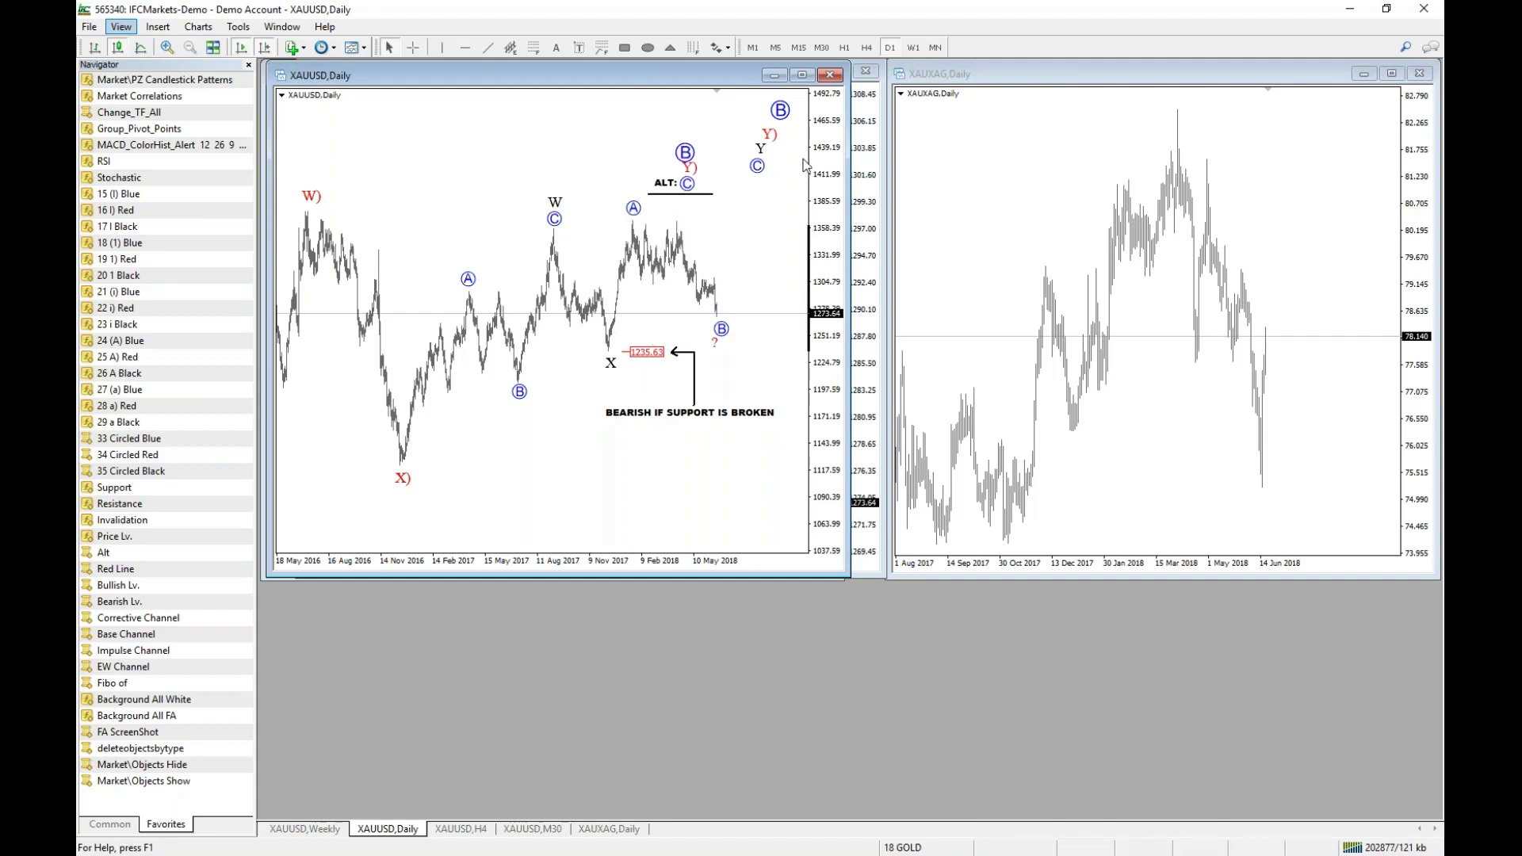
middle_click(717, 357)
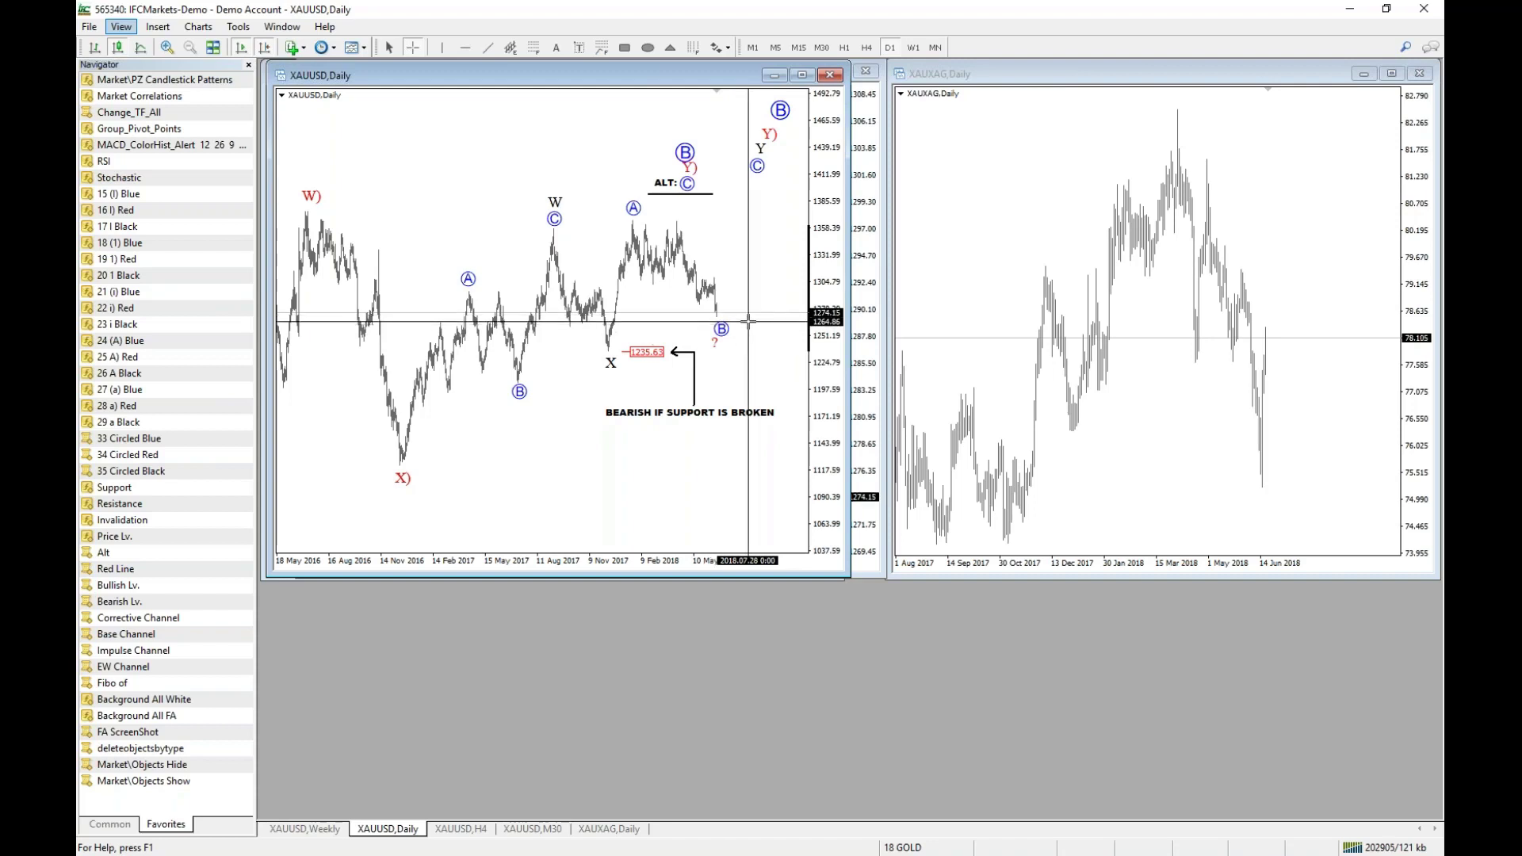
left_click_drag(739, 279, 736, 309)
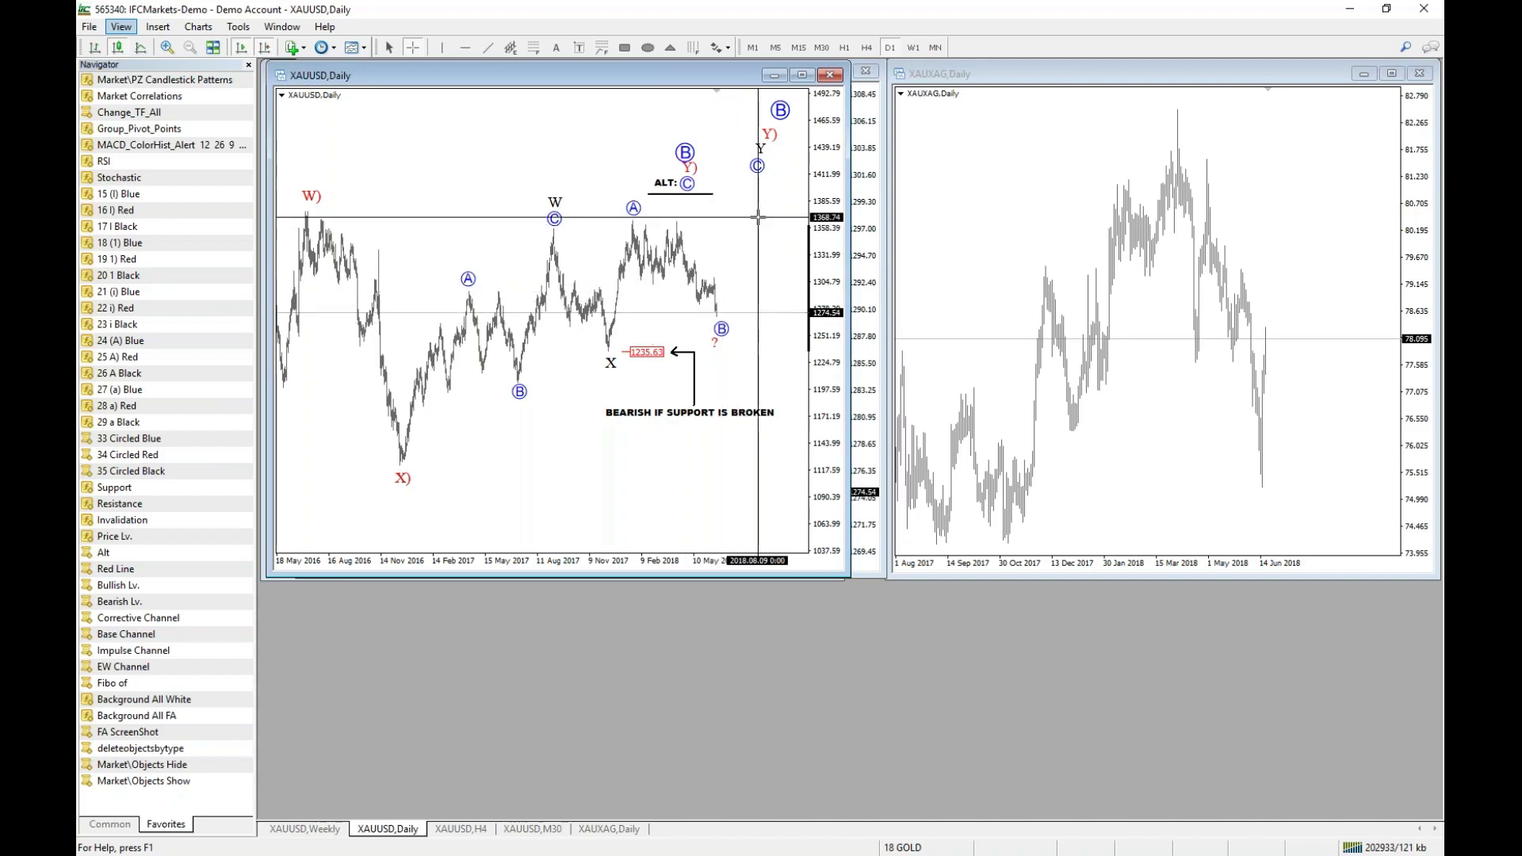
left_click(741, 311)
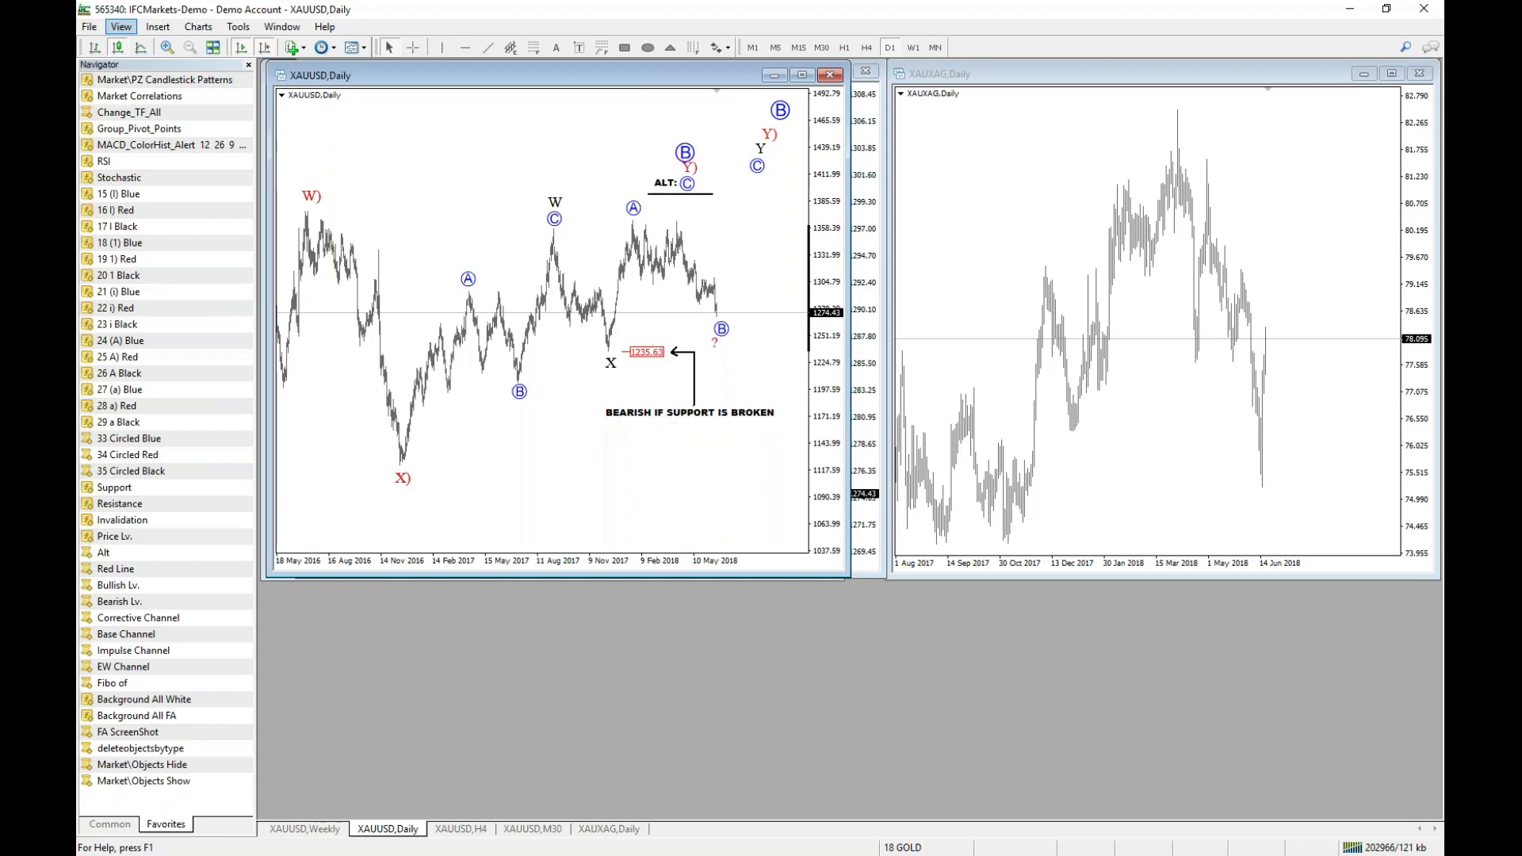
Load the 13 AUDUSD profile and reposition the start of the blue projected arrow.
key("alt+Tab")
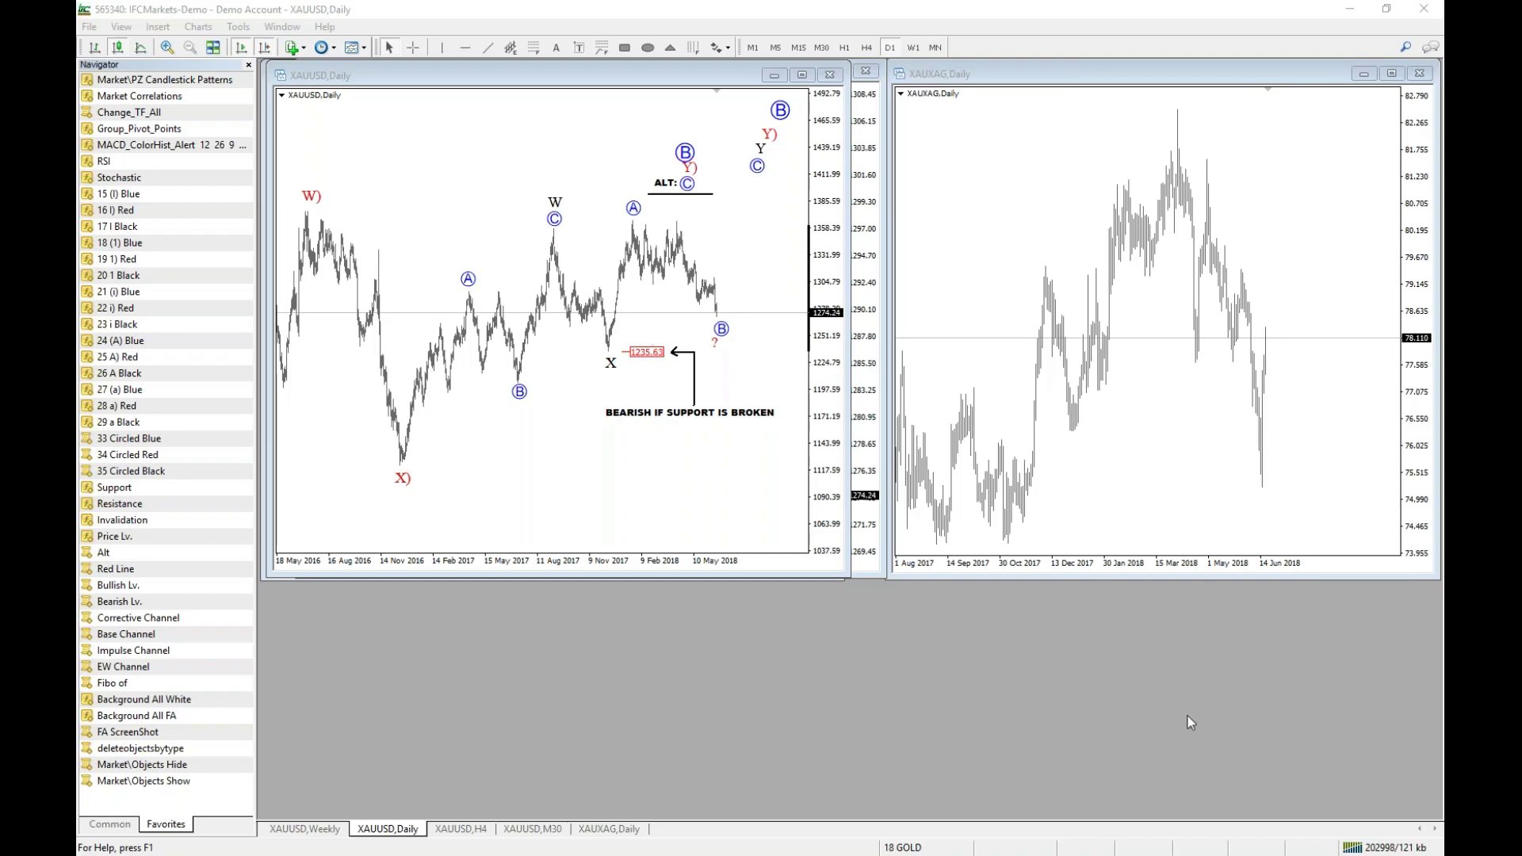
key("alt+v")
left_click(920, 848)
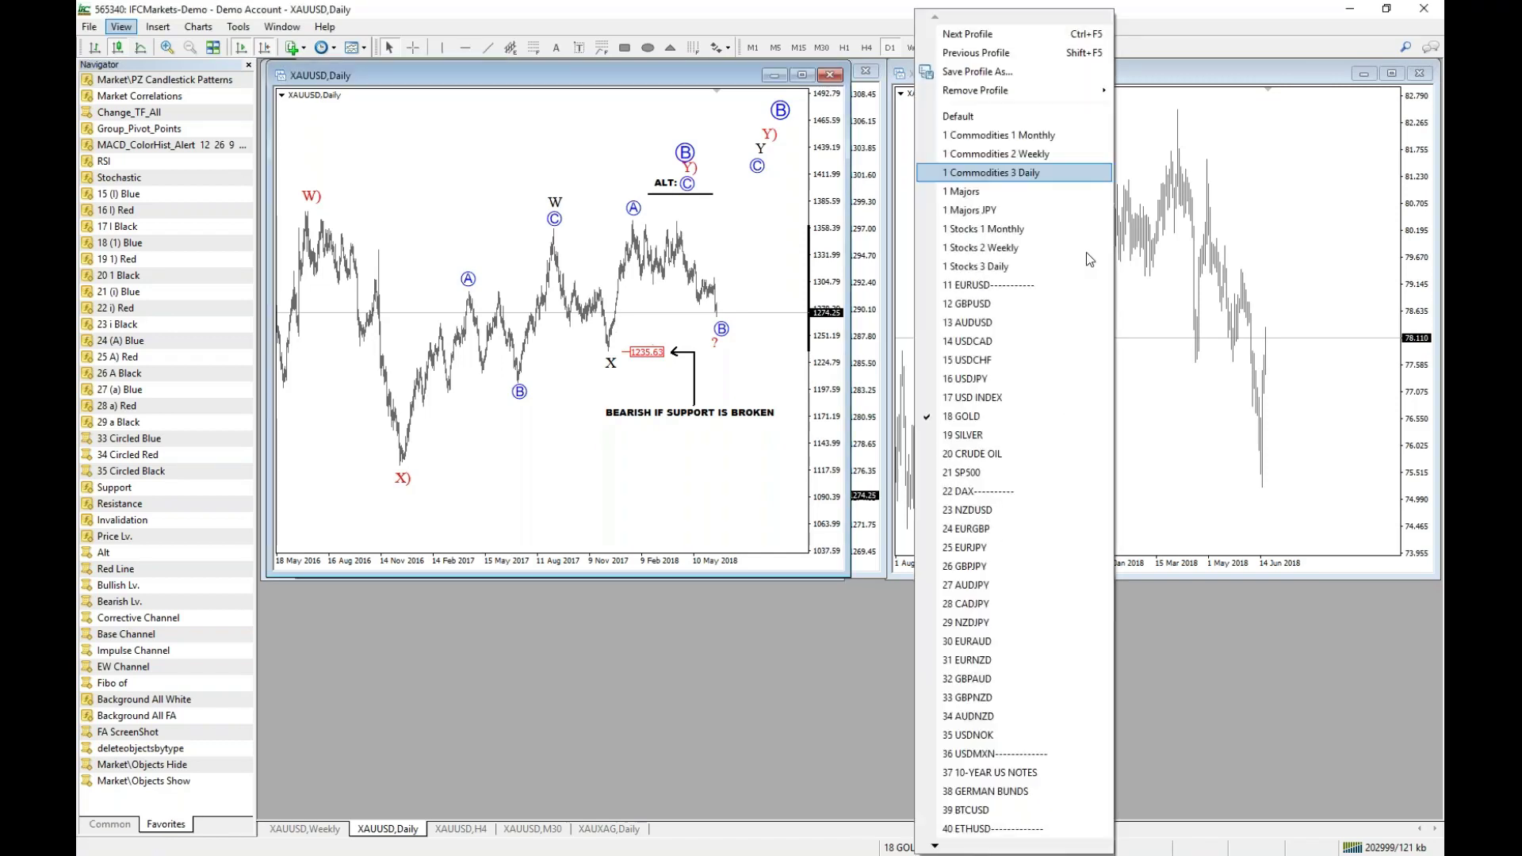
left_click(1061, 317)
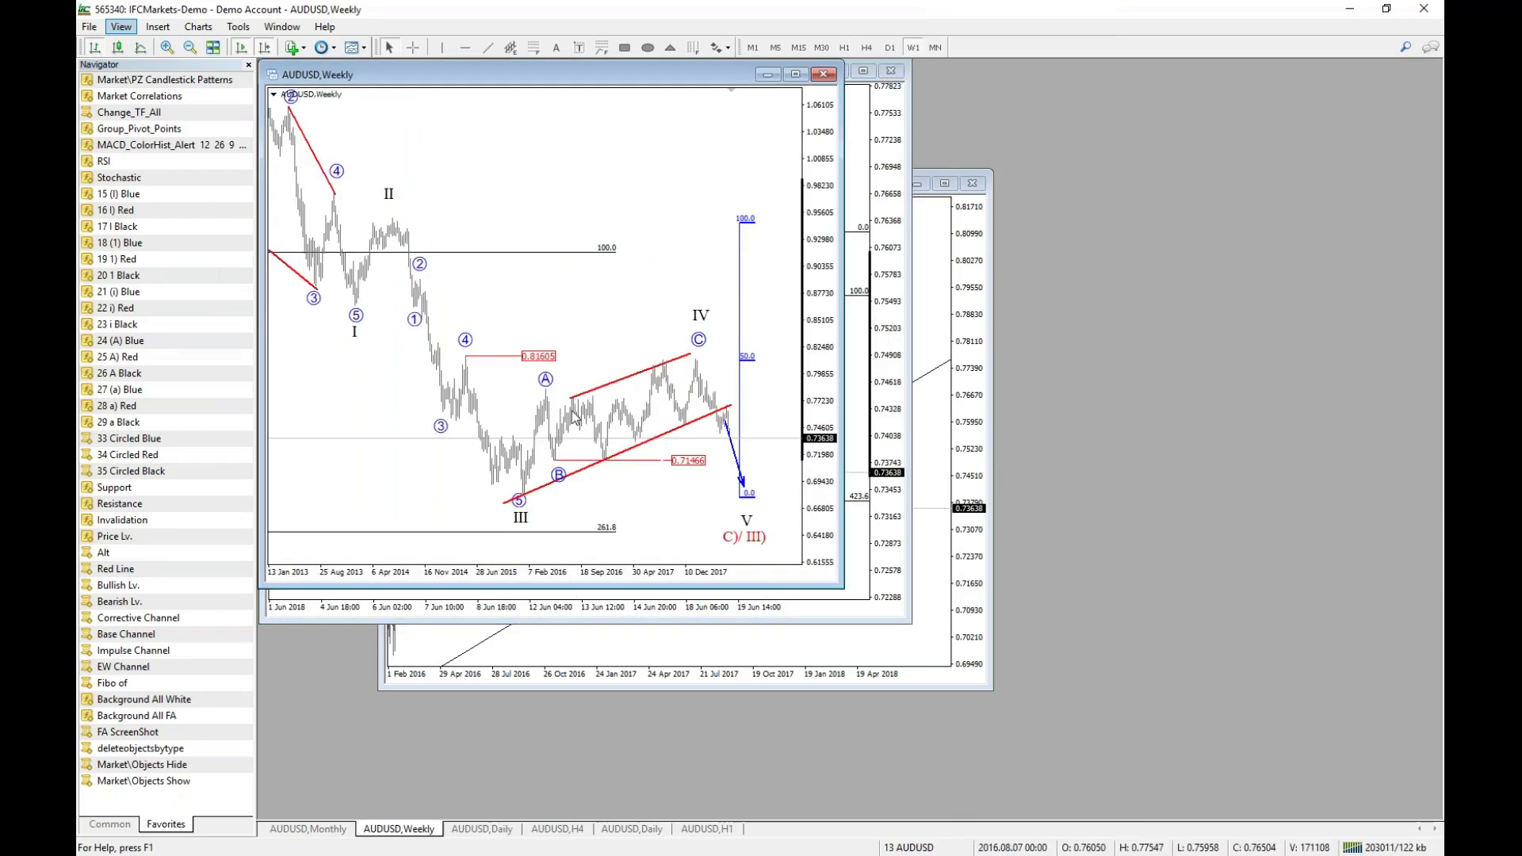
left_click_drag(726, 416, 735, 439)
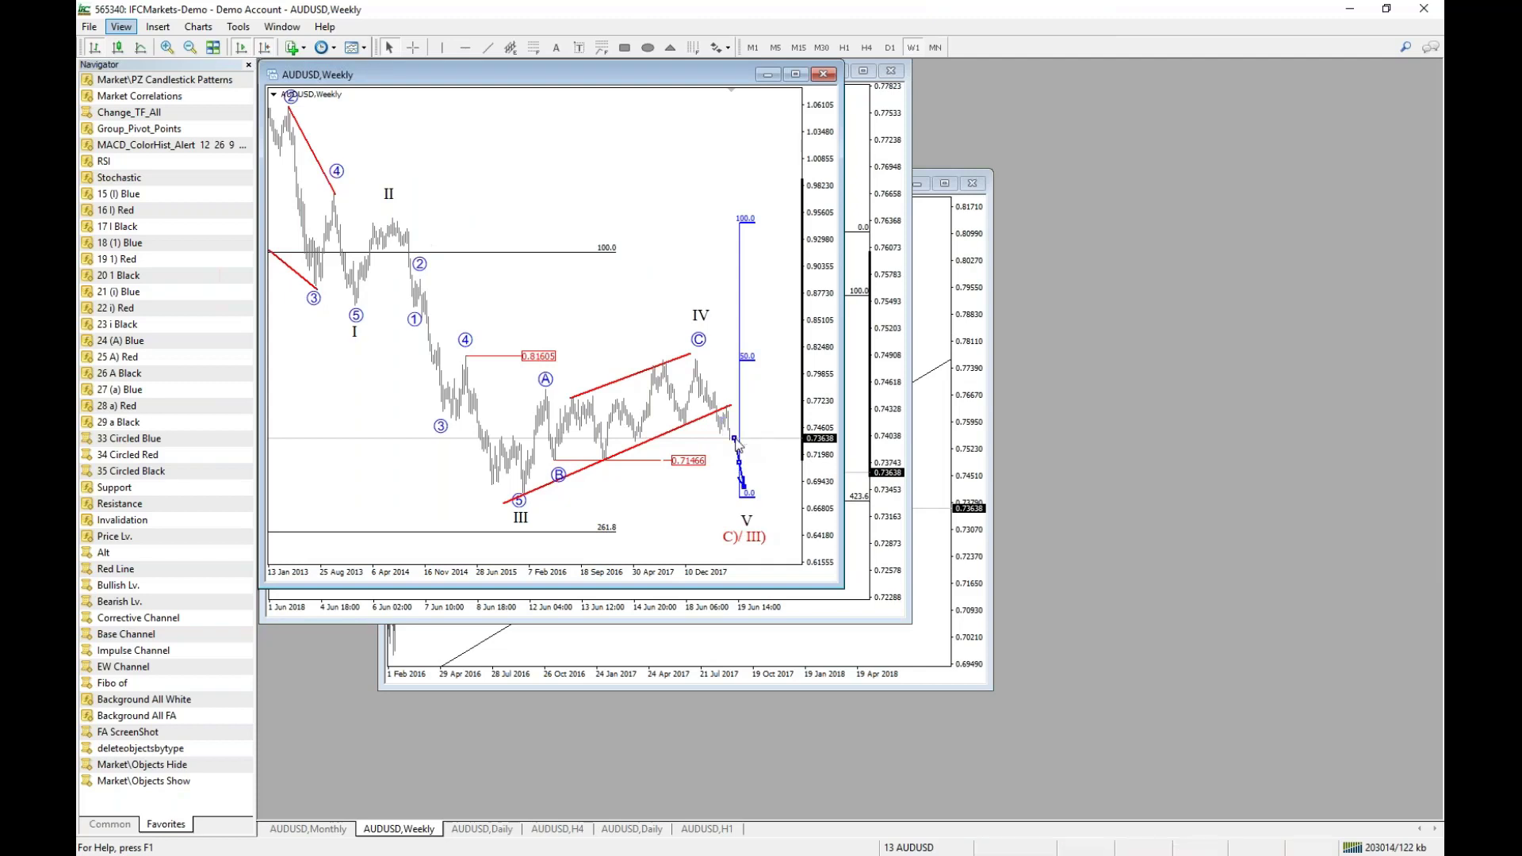
Show the AUDUSD Daily chart with a compressed price scale, comparing it against H4.
left_click(502, 829)
left_click_drag(826, 254, 827, 295)
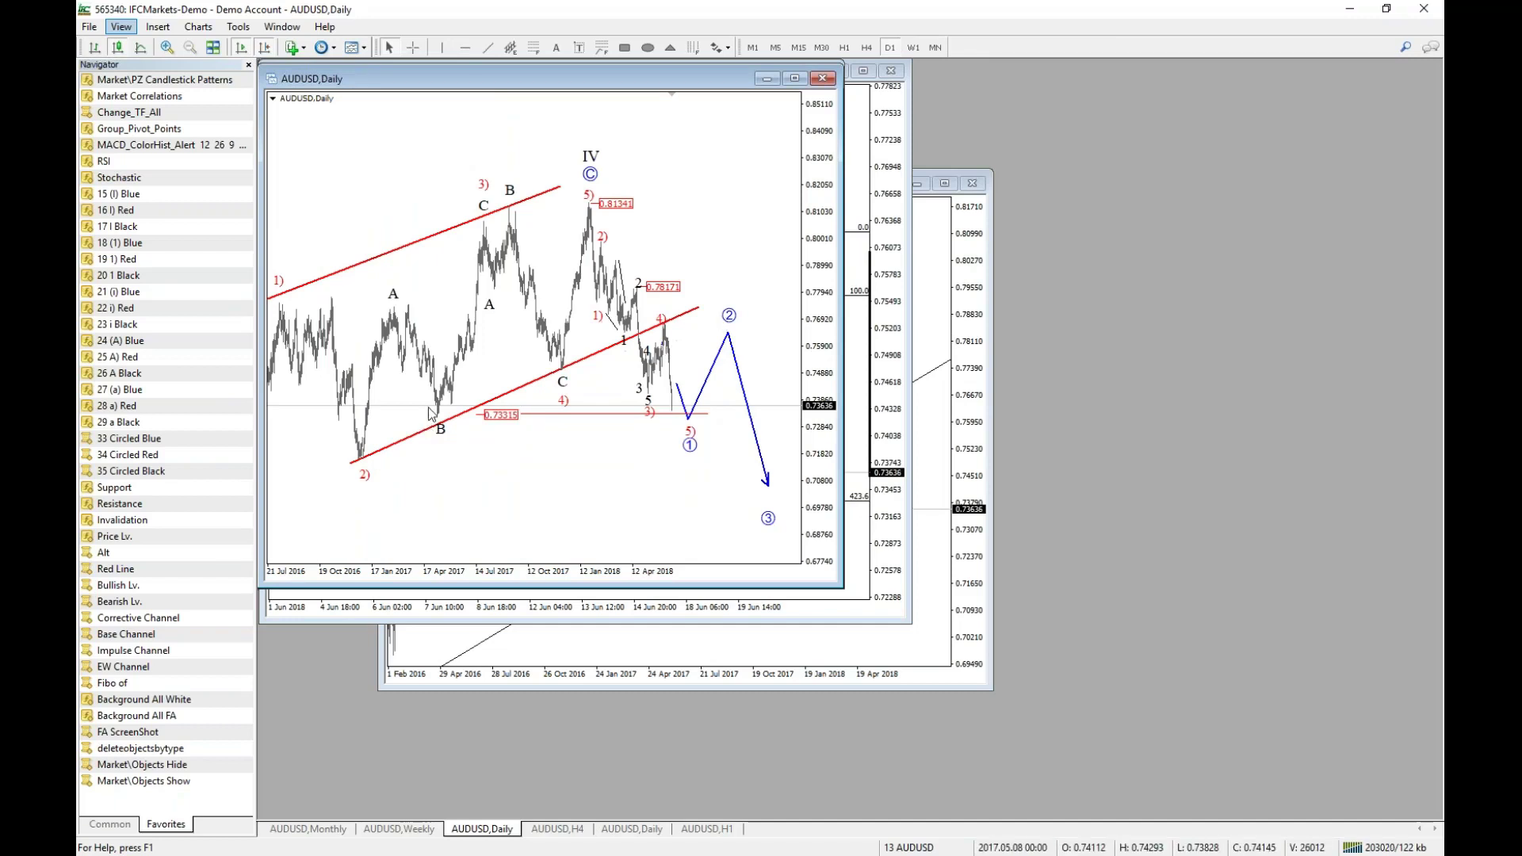
middle_click(632, 354)
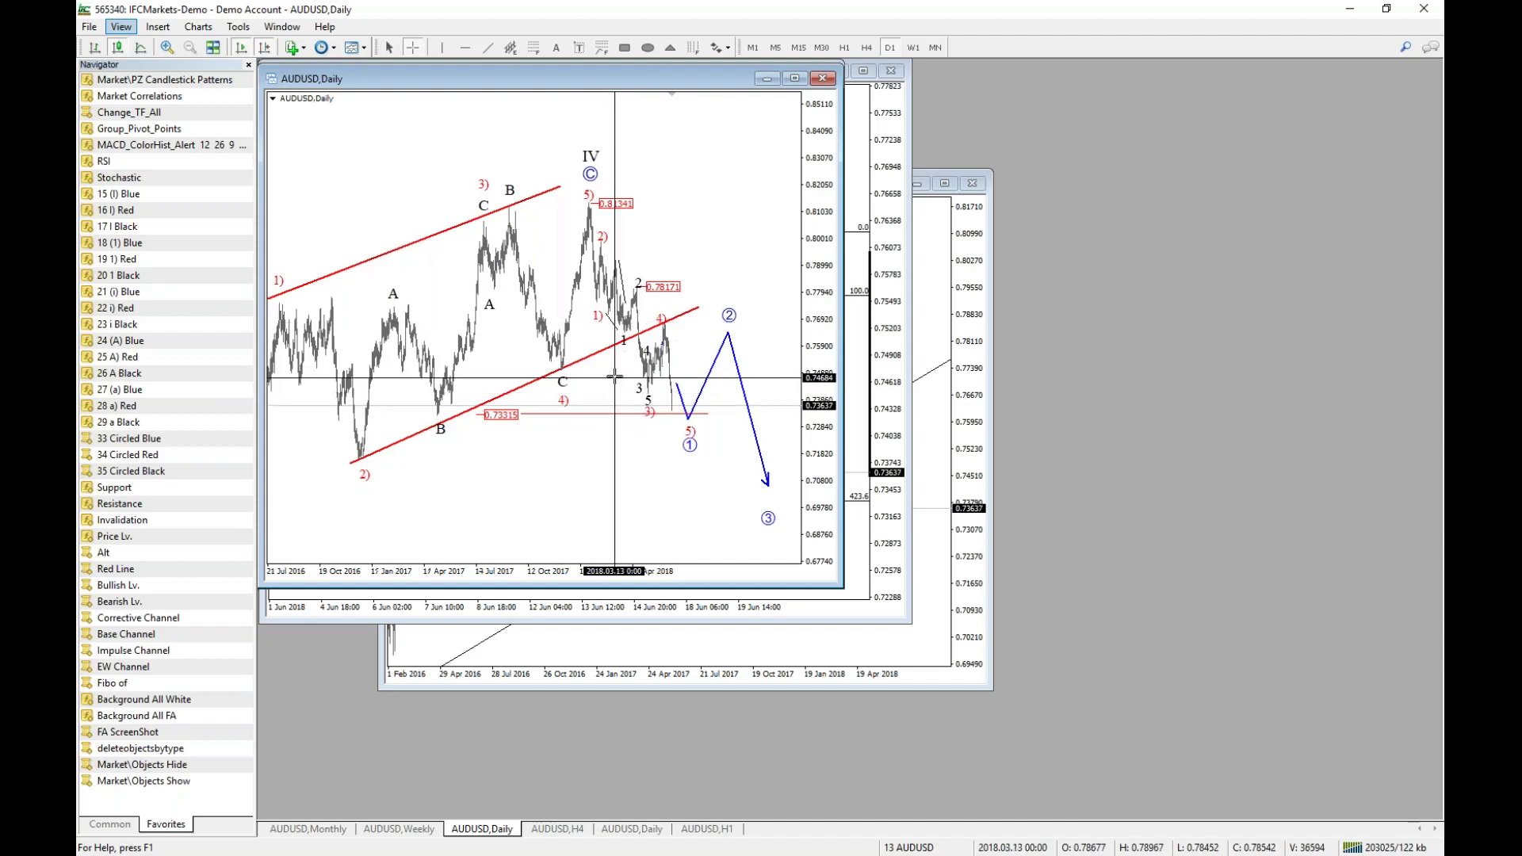
left_click(667, 319)
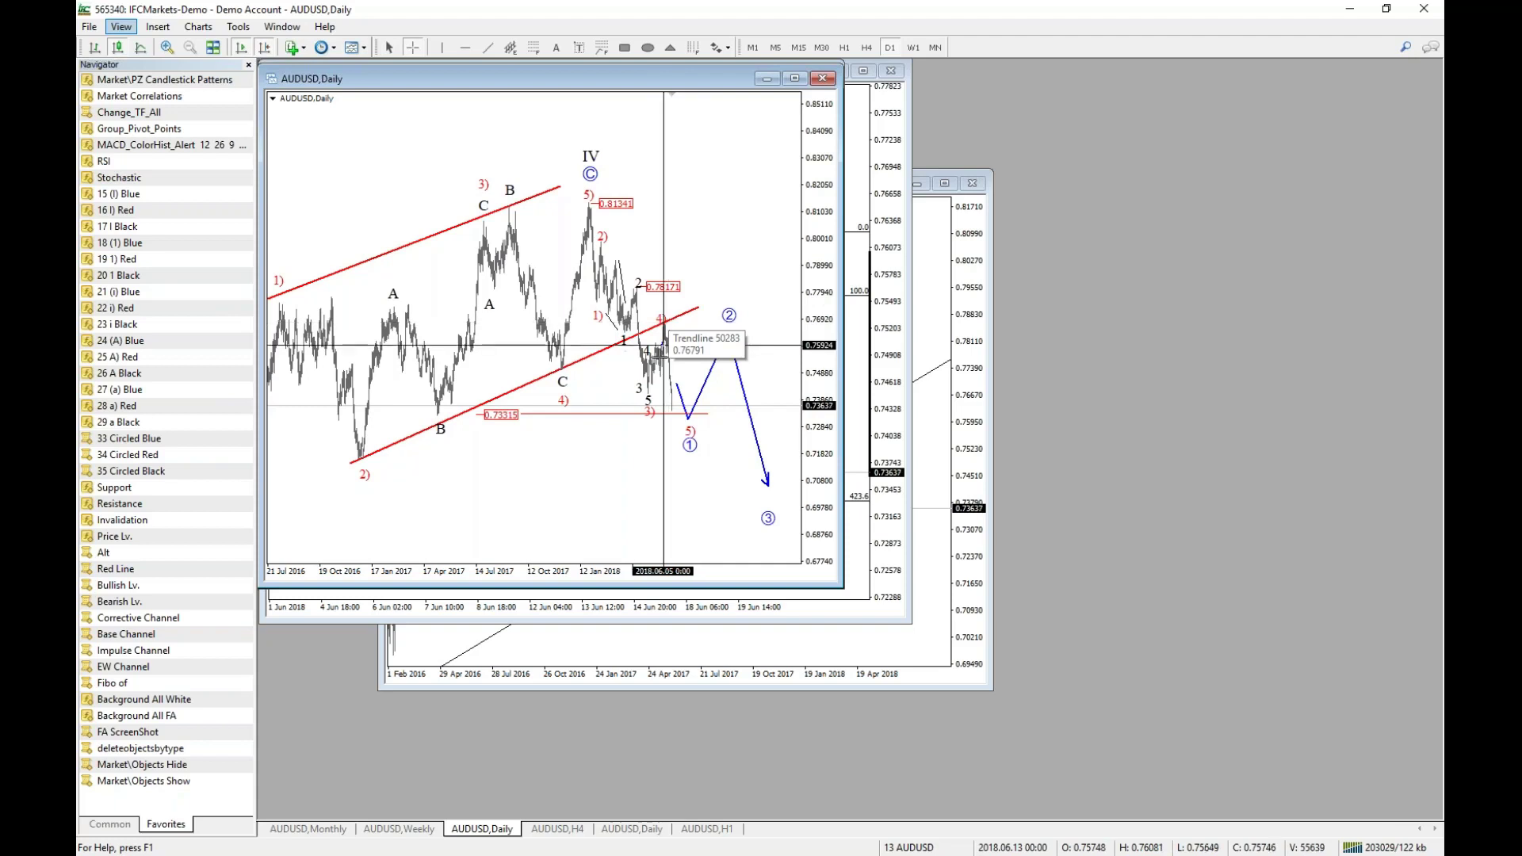
key("ctrl+Tab")
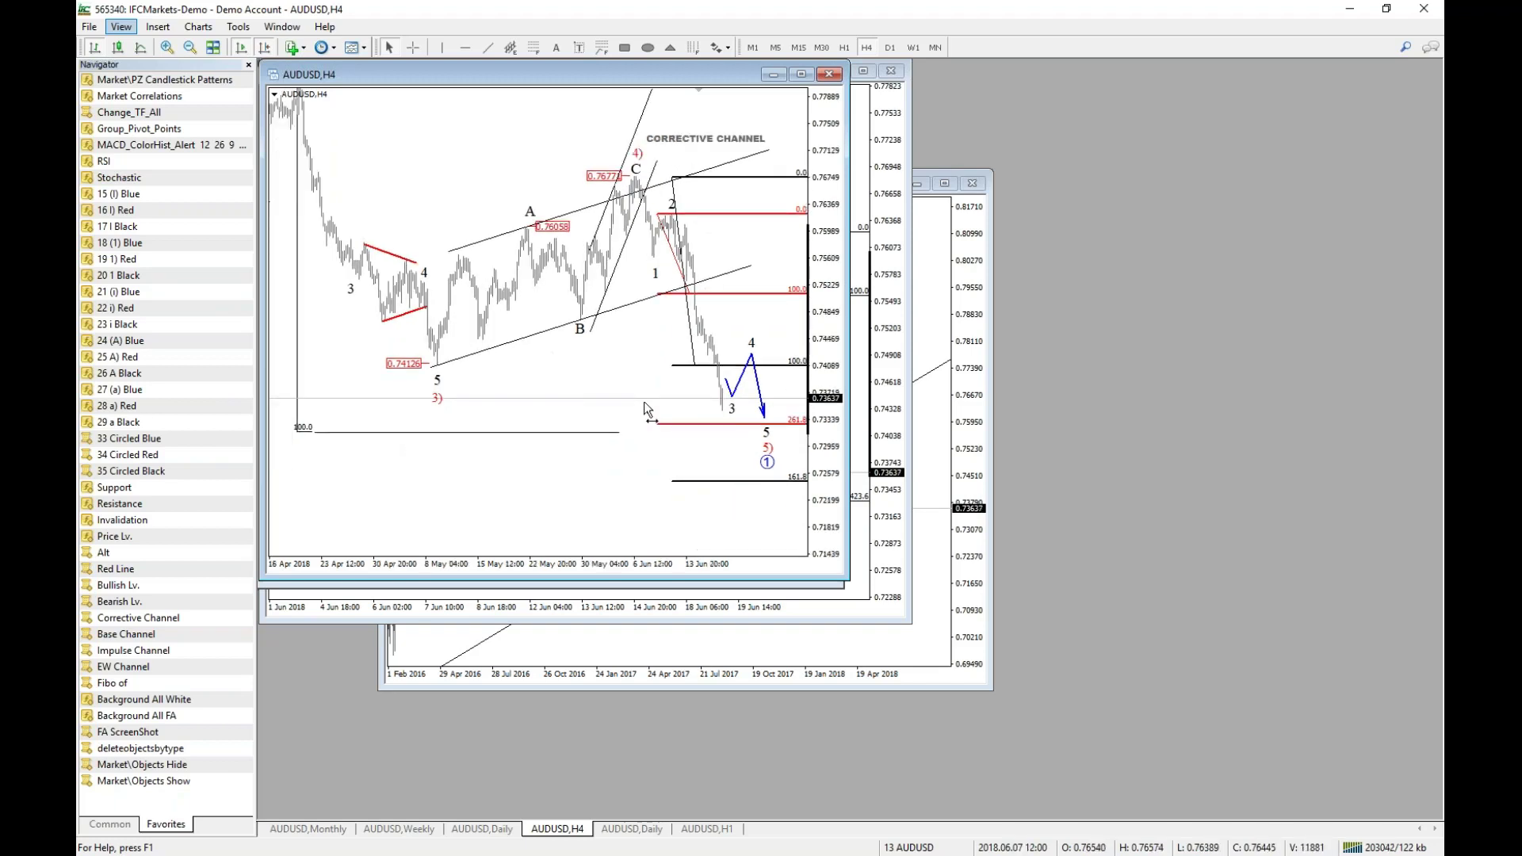
key("ctrl+Tab")
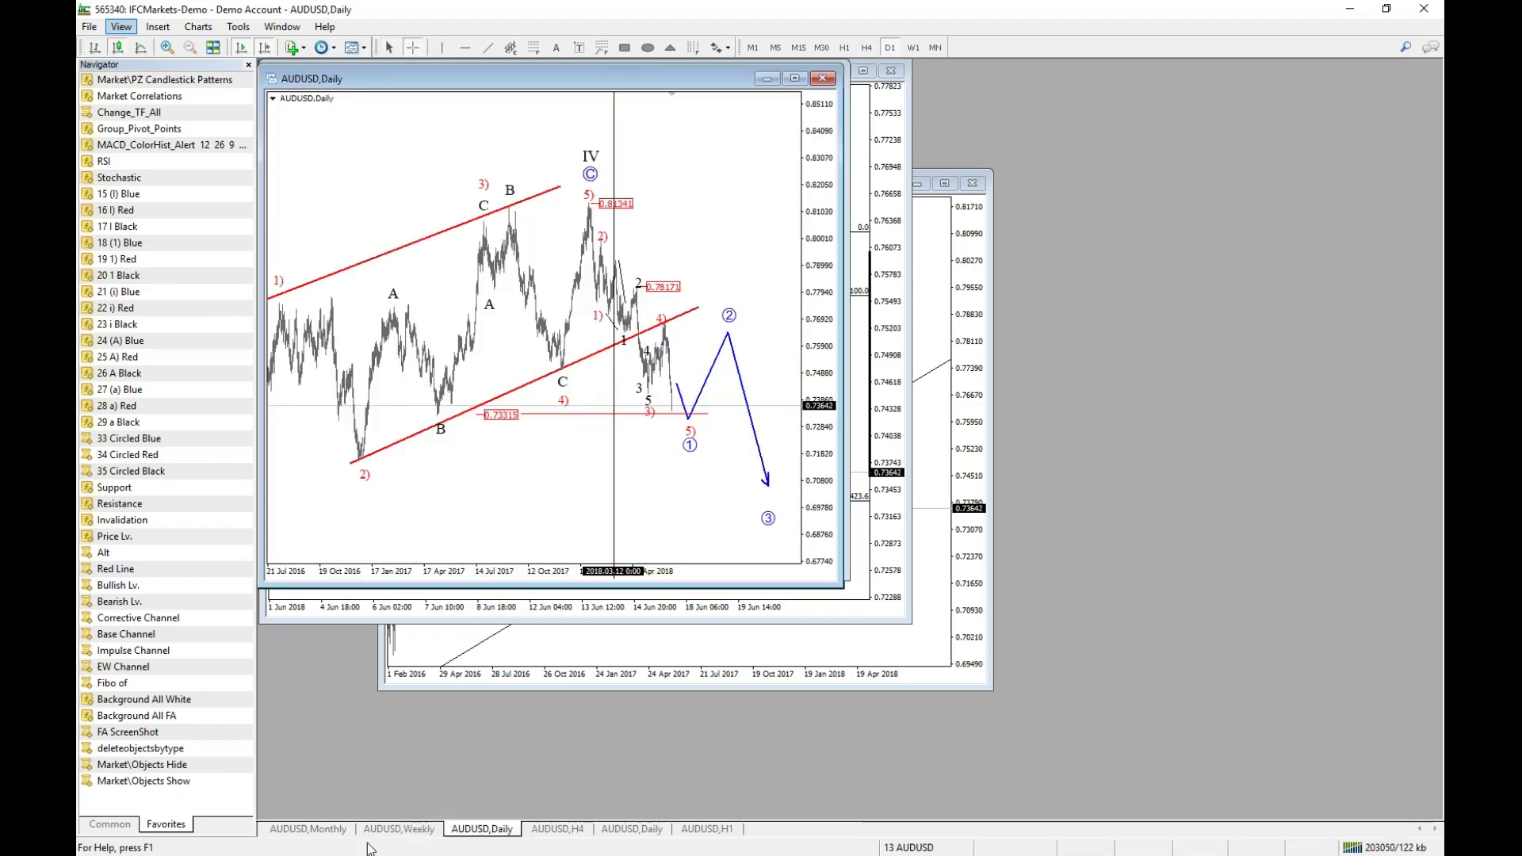
Compress the AUDUSD Monthly price scale, test and delete a trendline by DOWNTREND, then view Weekly.
left_click(320, 831)
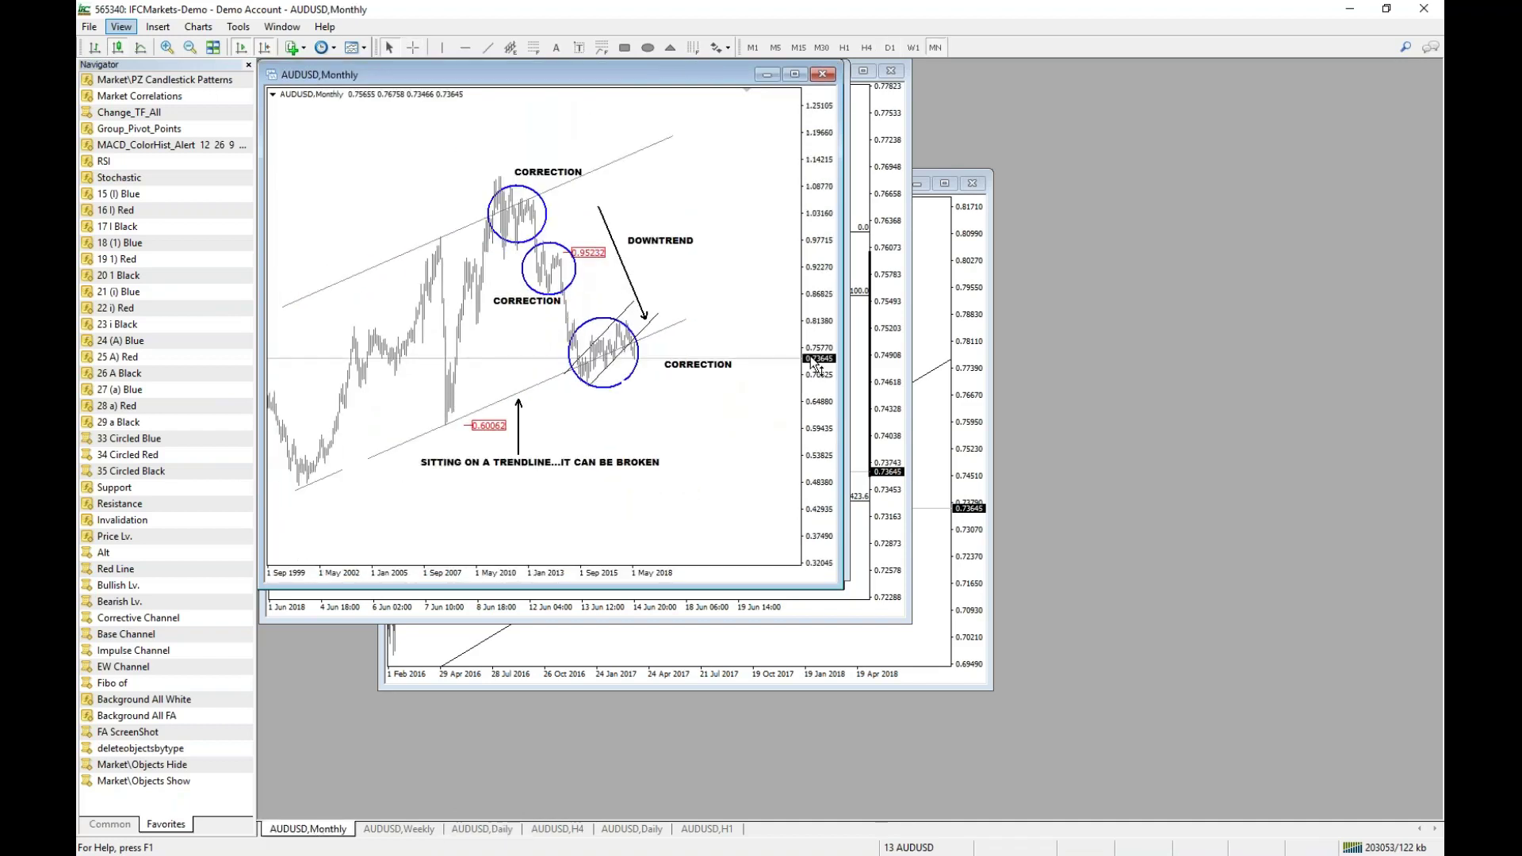
left_click_drag(817, 365, 817, 374)
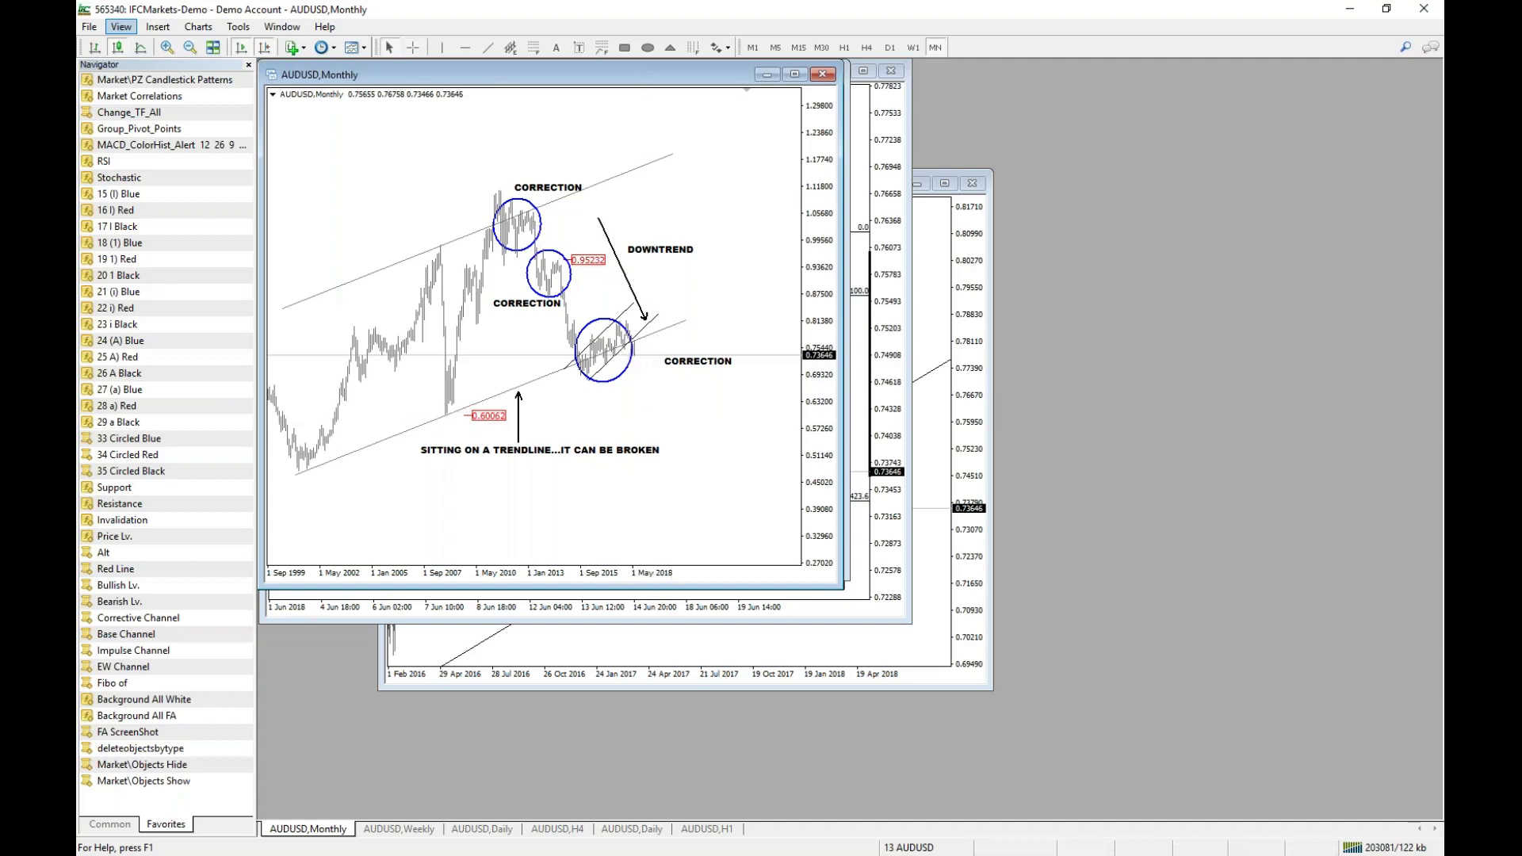
left_click(487, 47)
left_click_drag(582, 212, 657, 371)
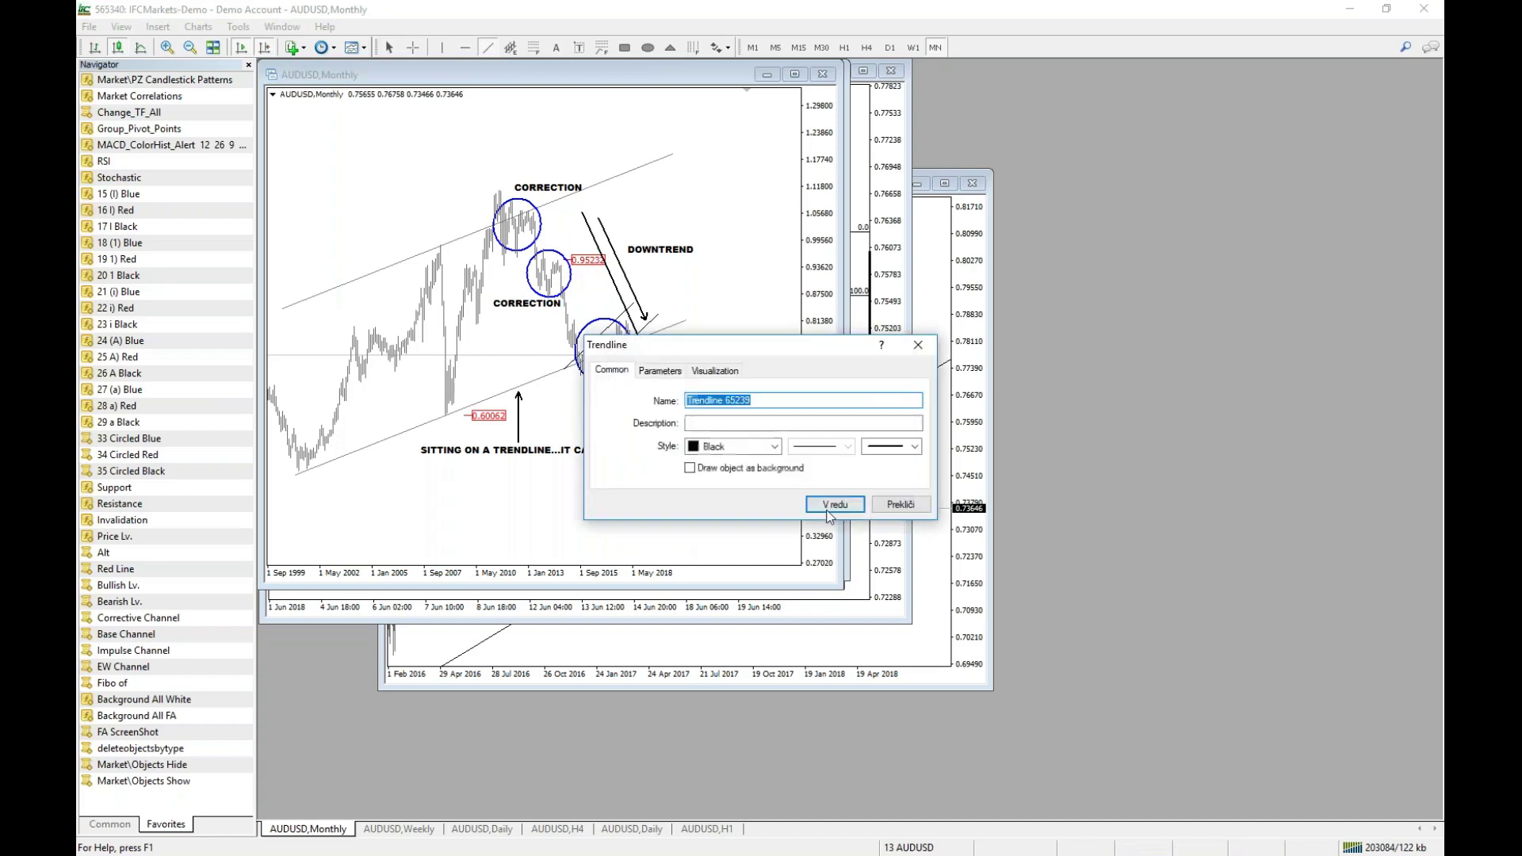
left_click(834, 509)
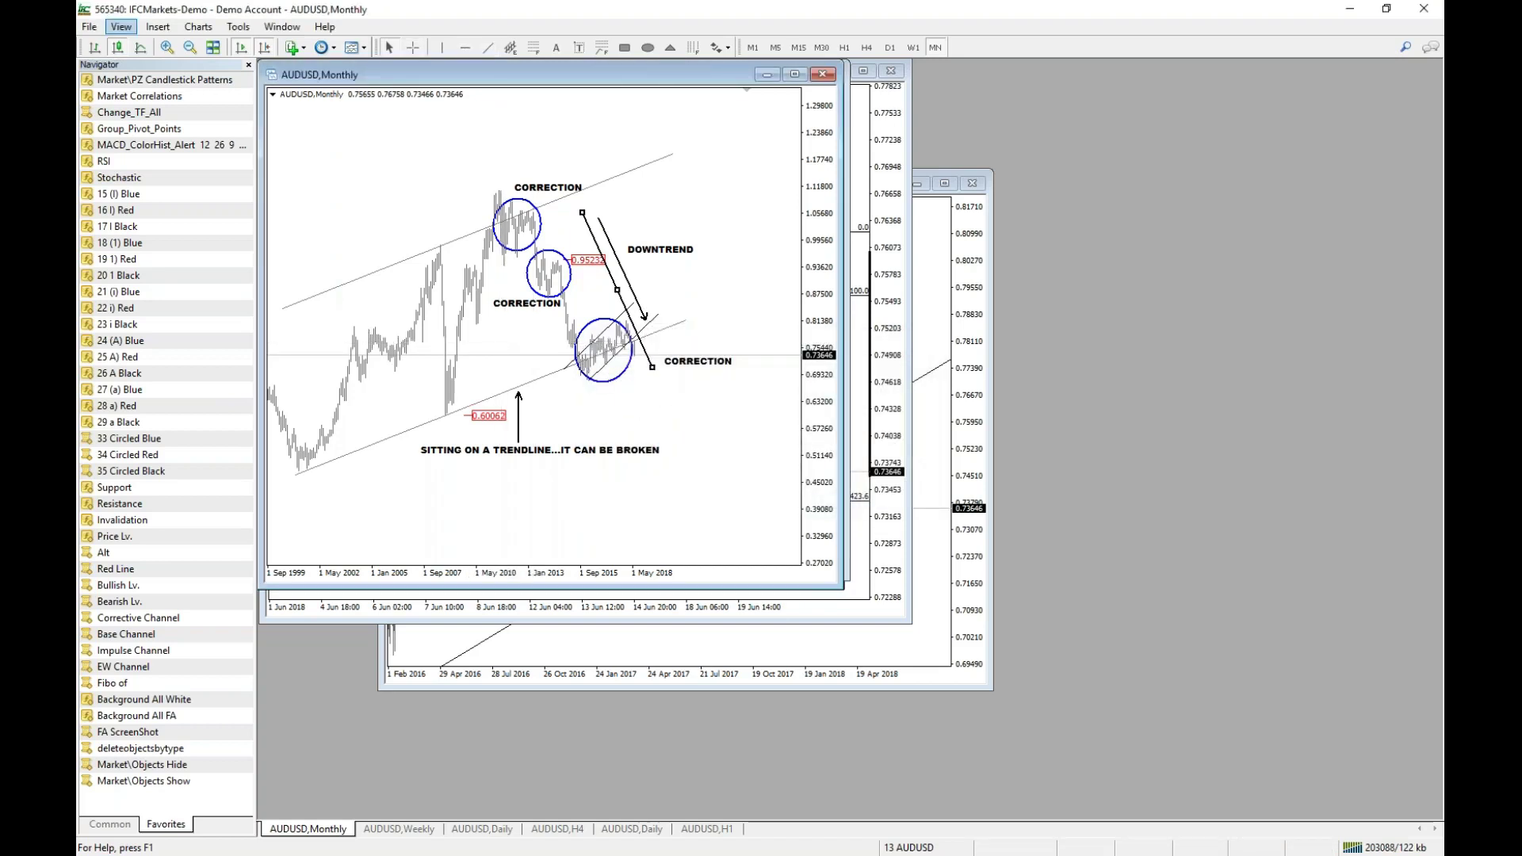
key("Delete")
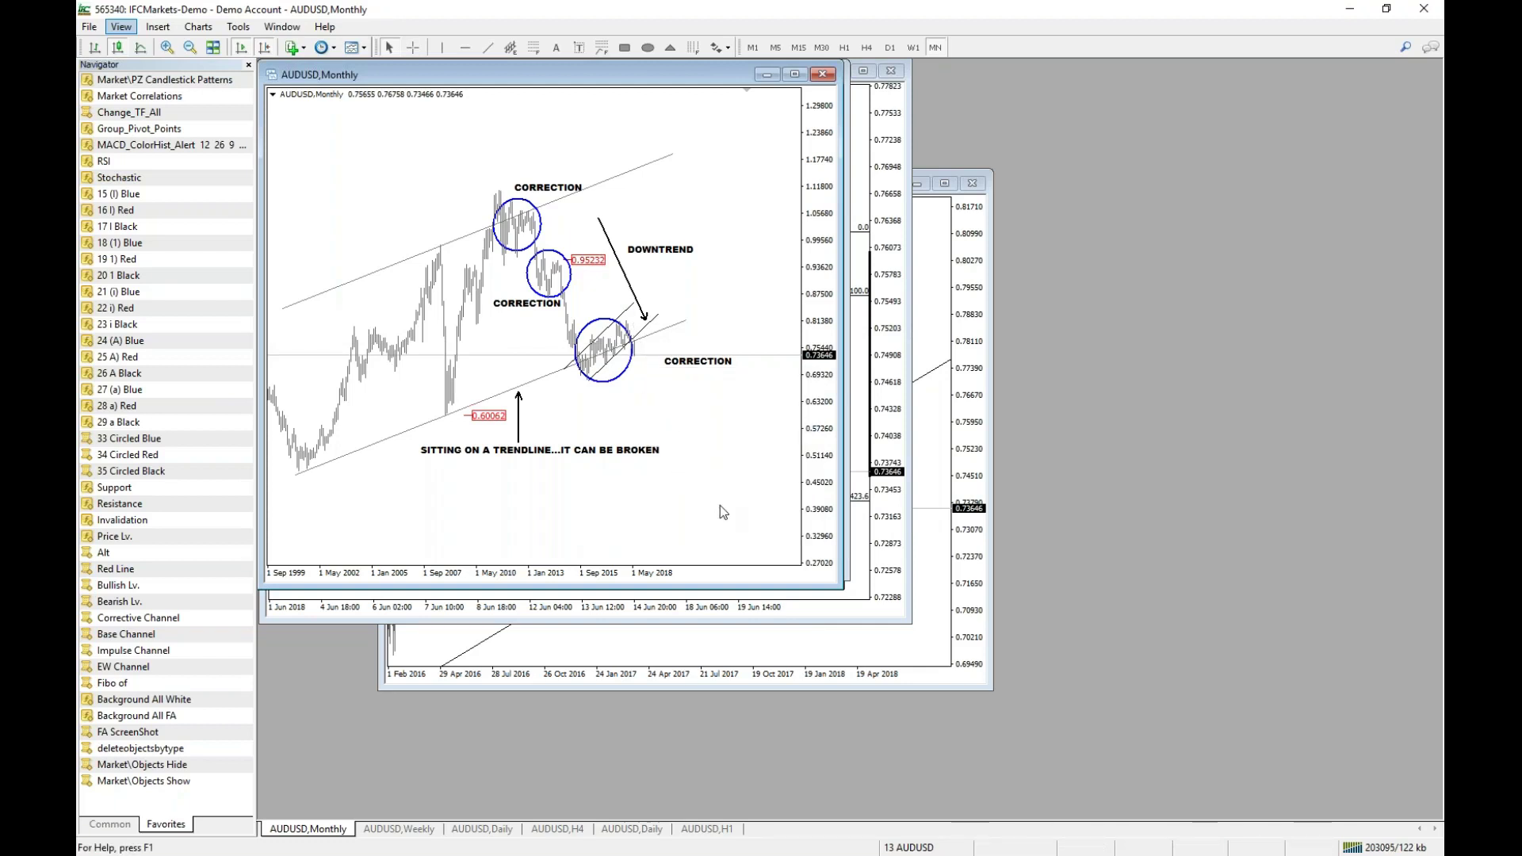
key("ctrl+Tab")
middle_click(536, 474)
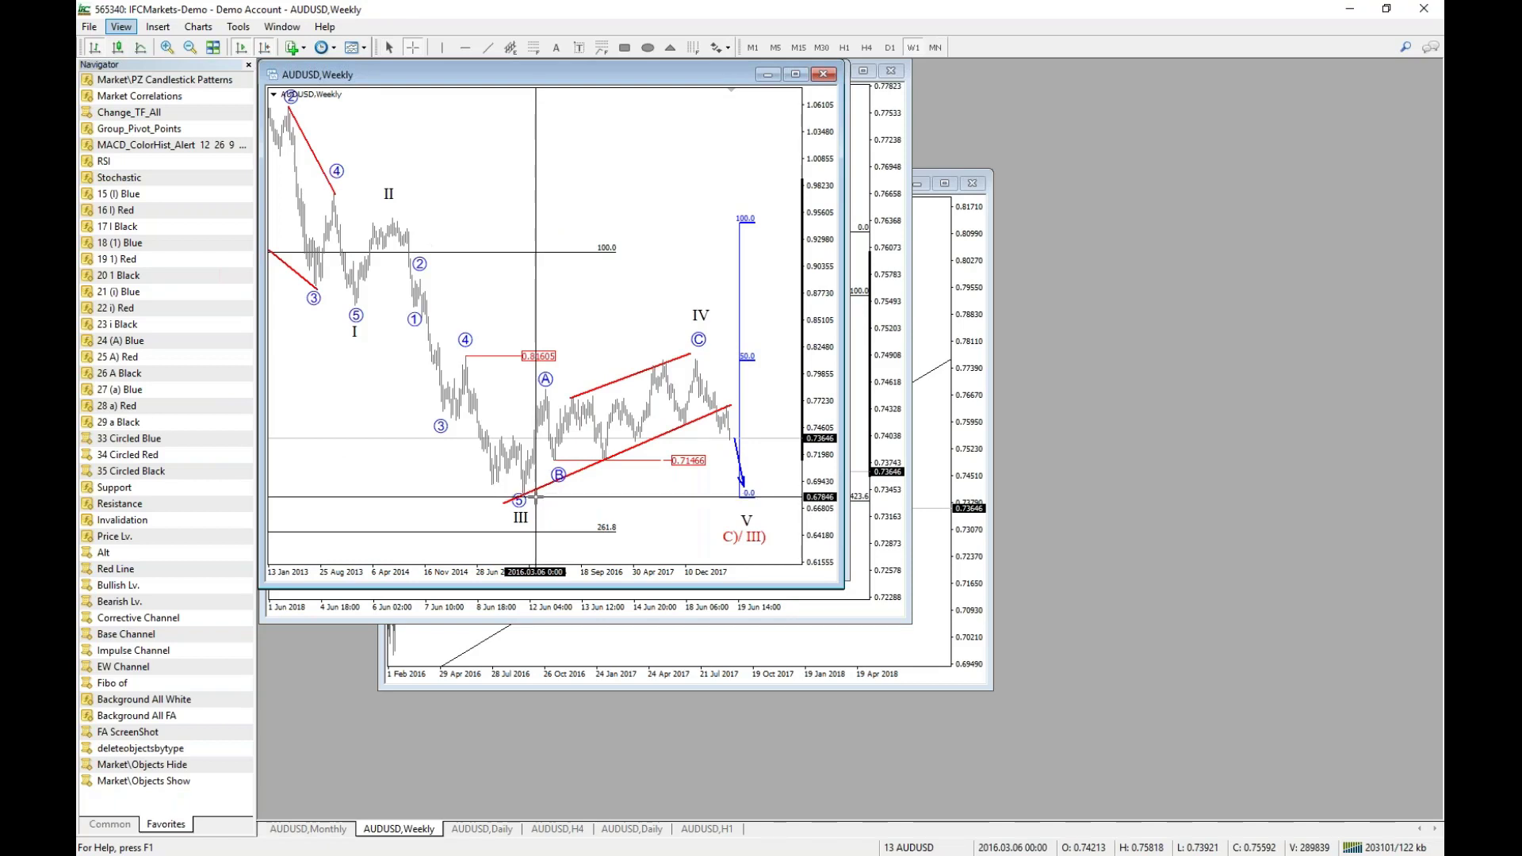
Read weekly prices and draw a black trendline from the wave II peak to the III low.
middle_click(536, 496)
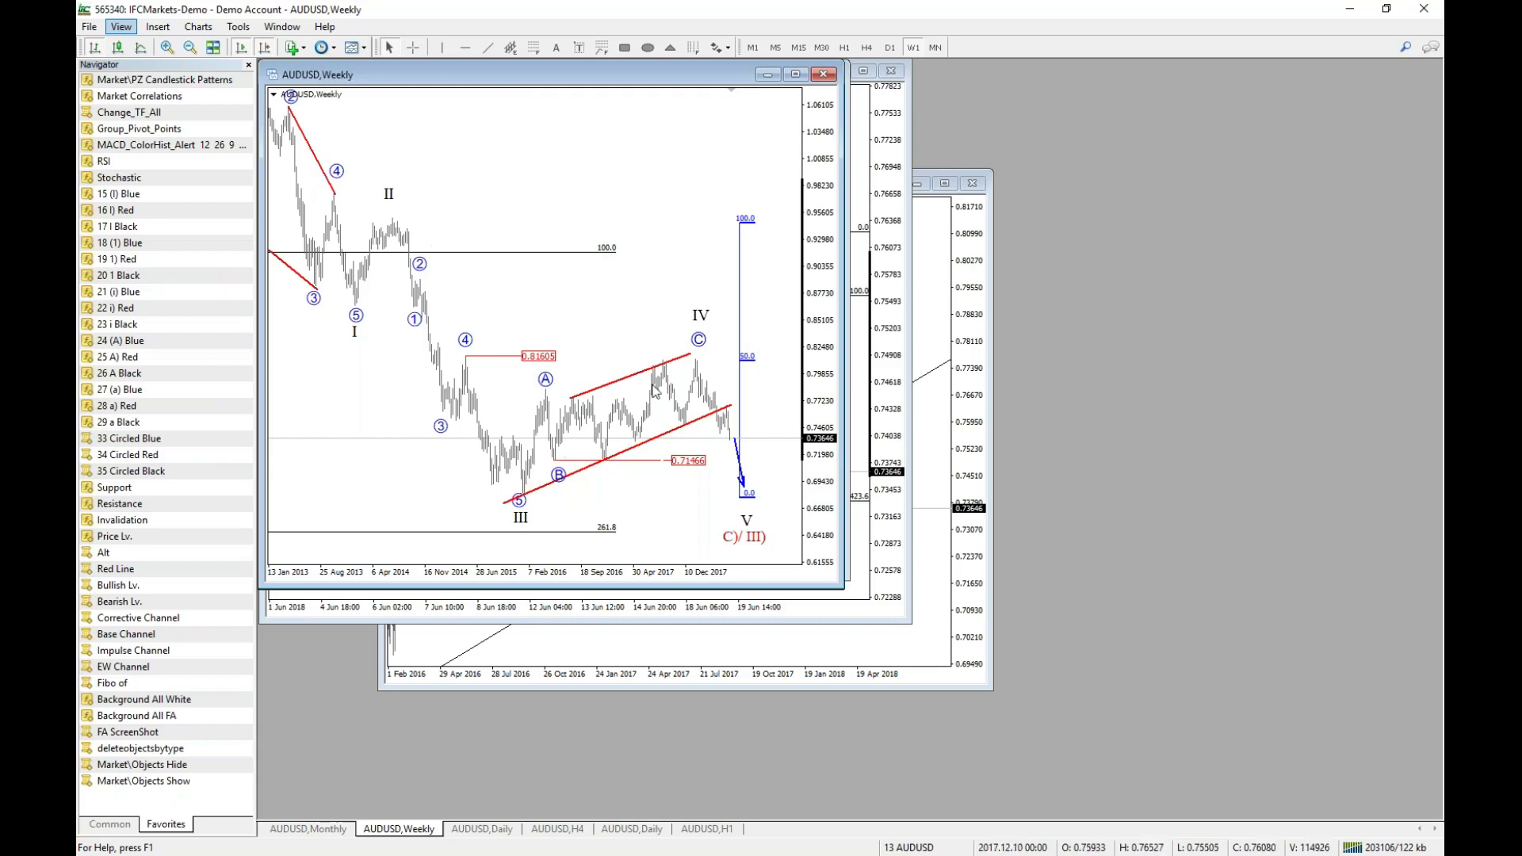
middle_click(527, 466)
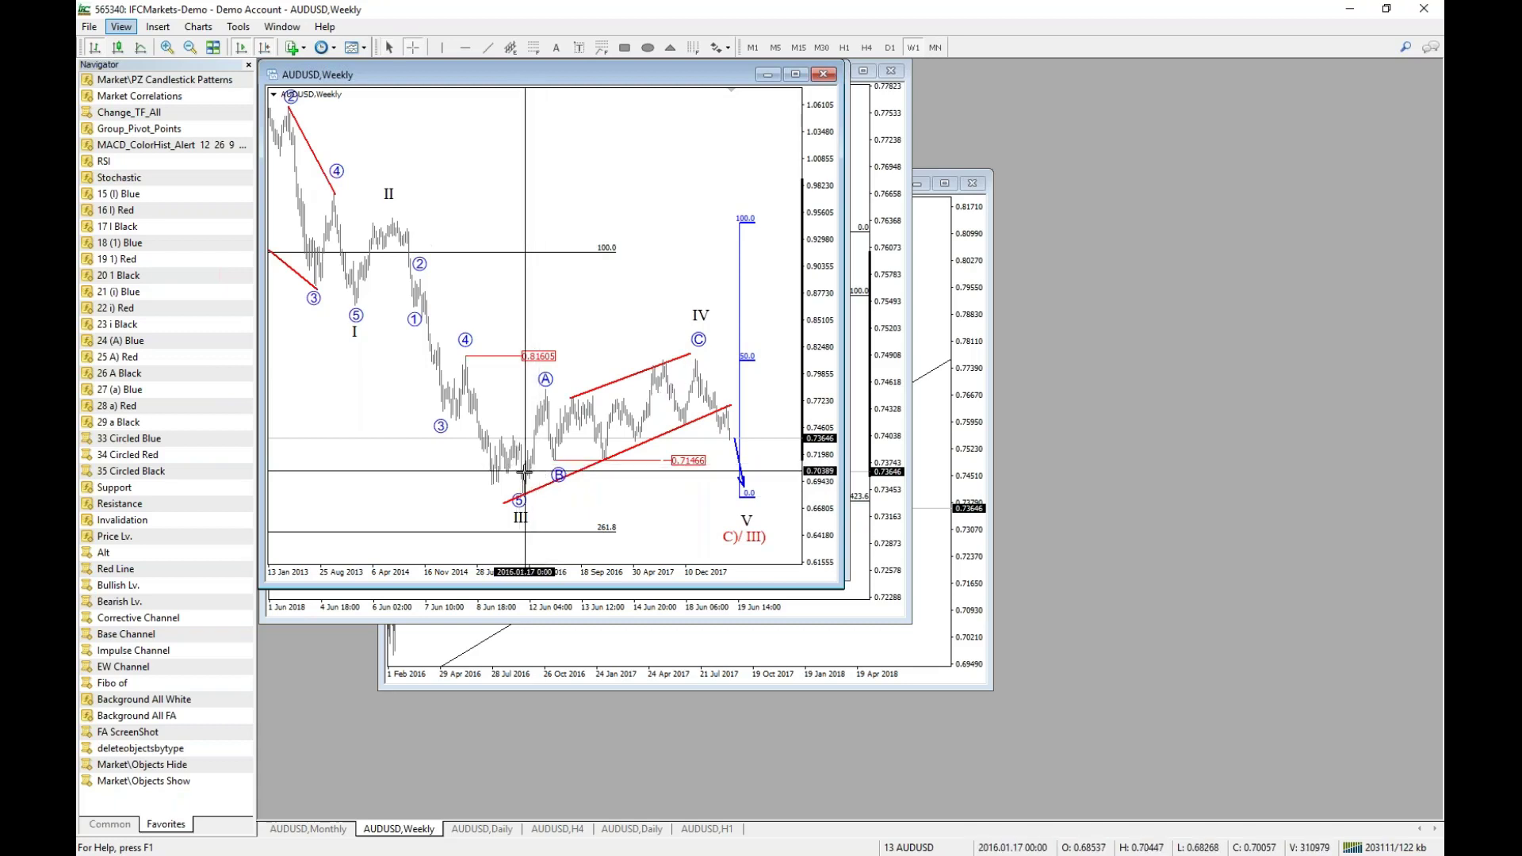
left_click(654, 414)
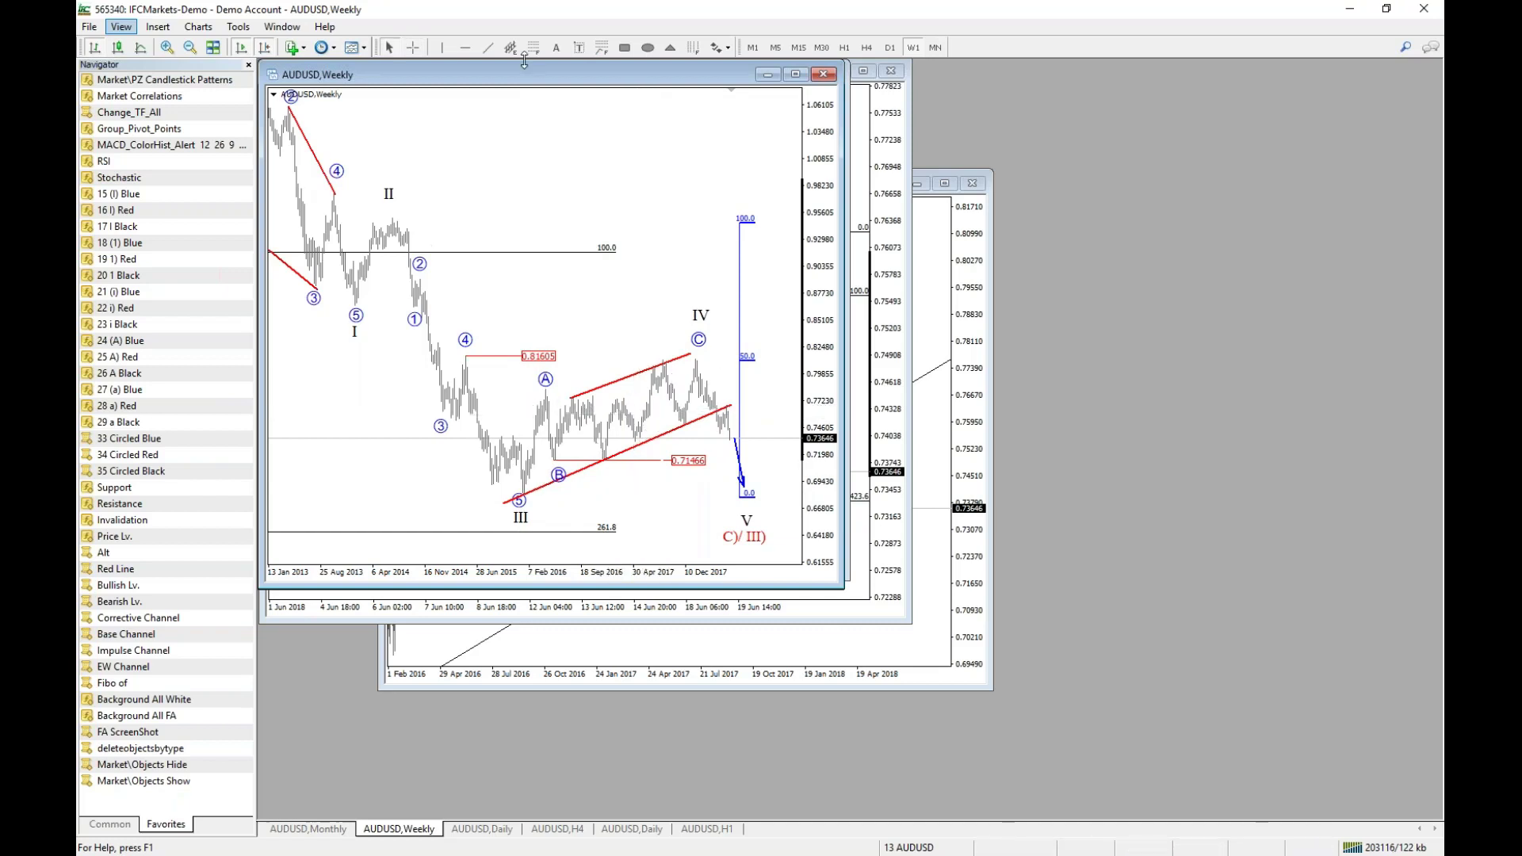
left_click(488, 48)
left_click_drag(405, 231, 491, 513)
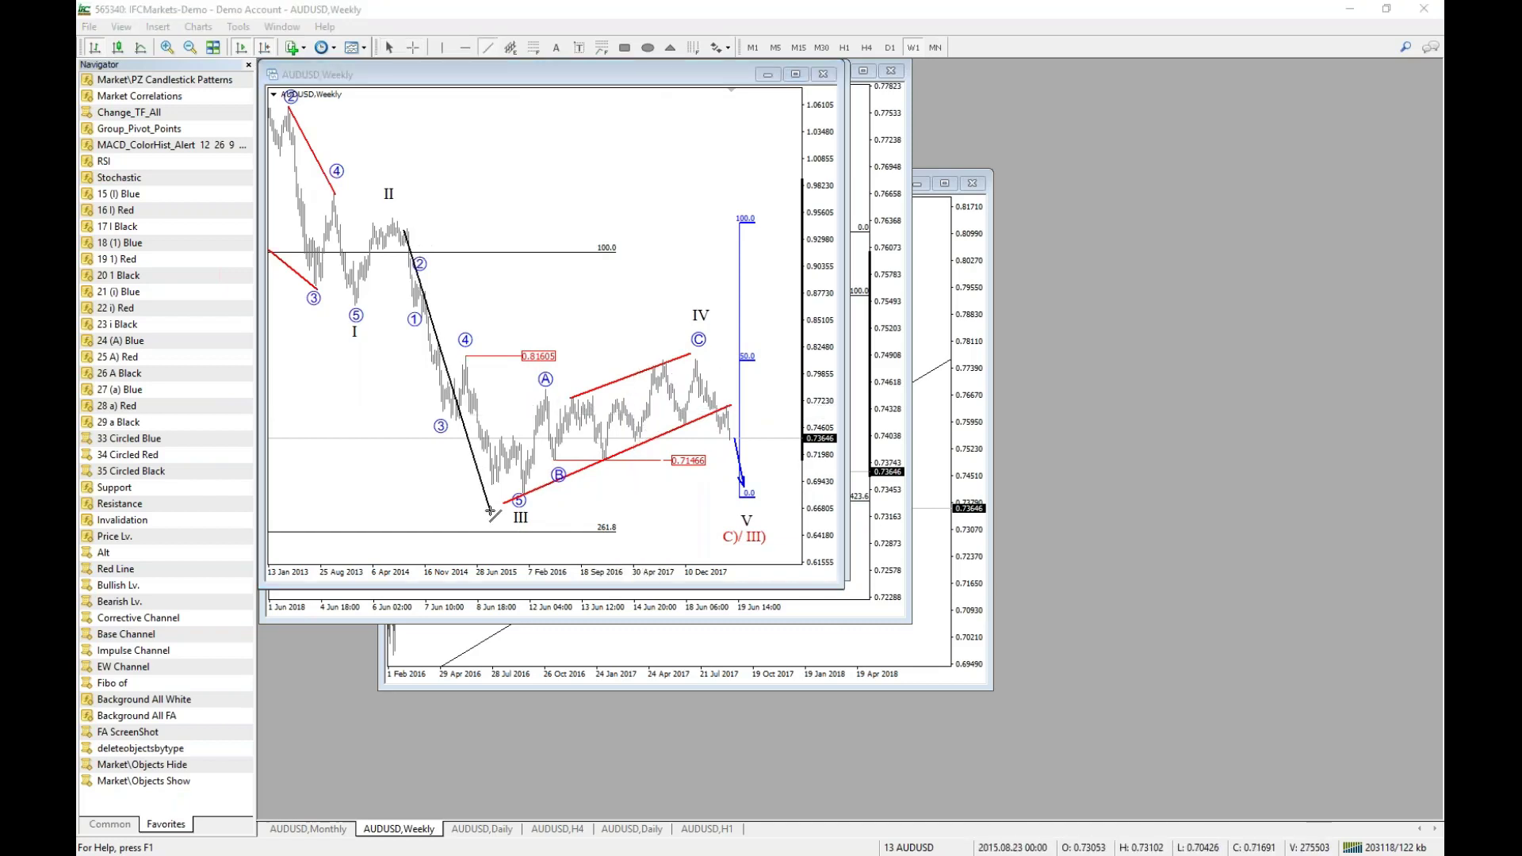
left_click(834, 506)
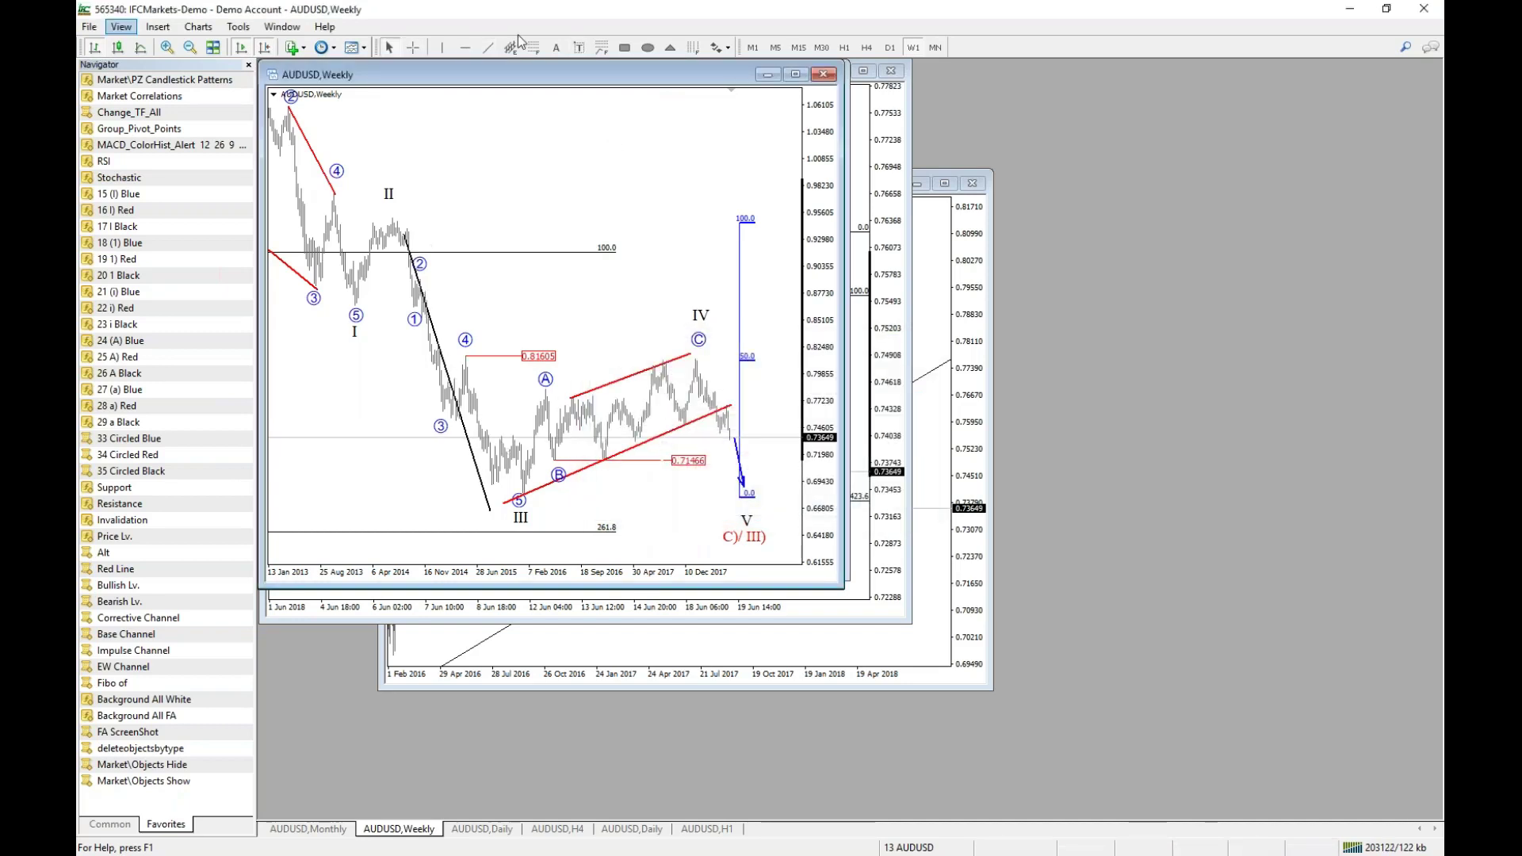
Add a rising line from B toward C, delete both black trendlines, and show AUDUSD H4.
left_click(488, 48)
left_click_drag(524, 483, 686, 369)
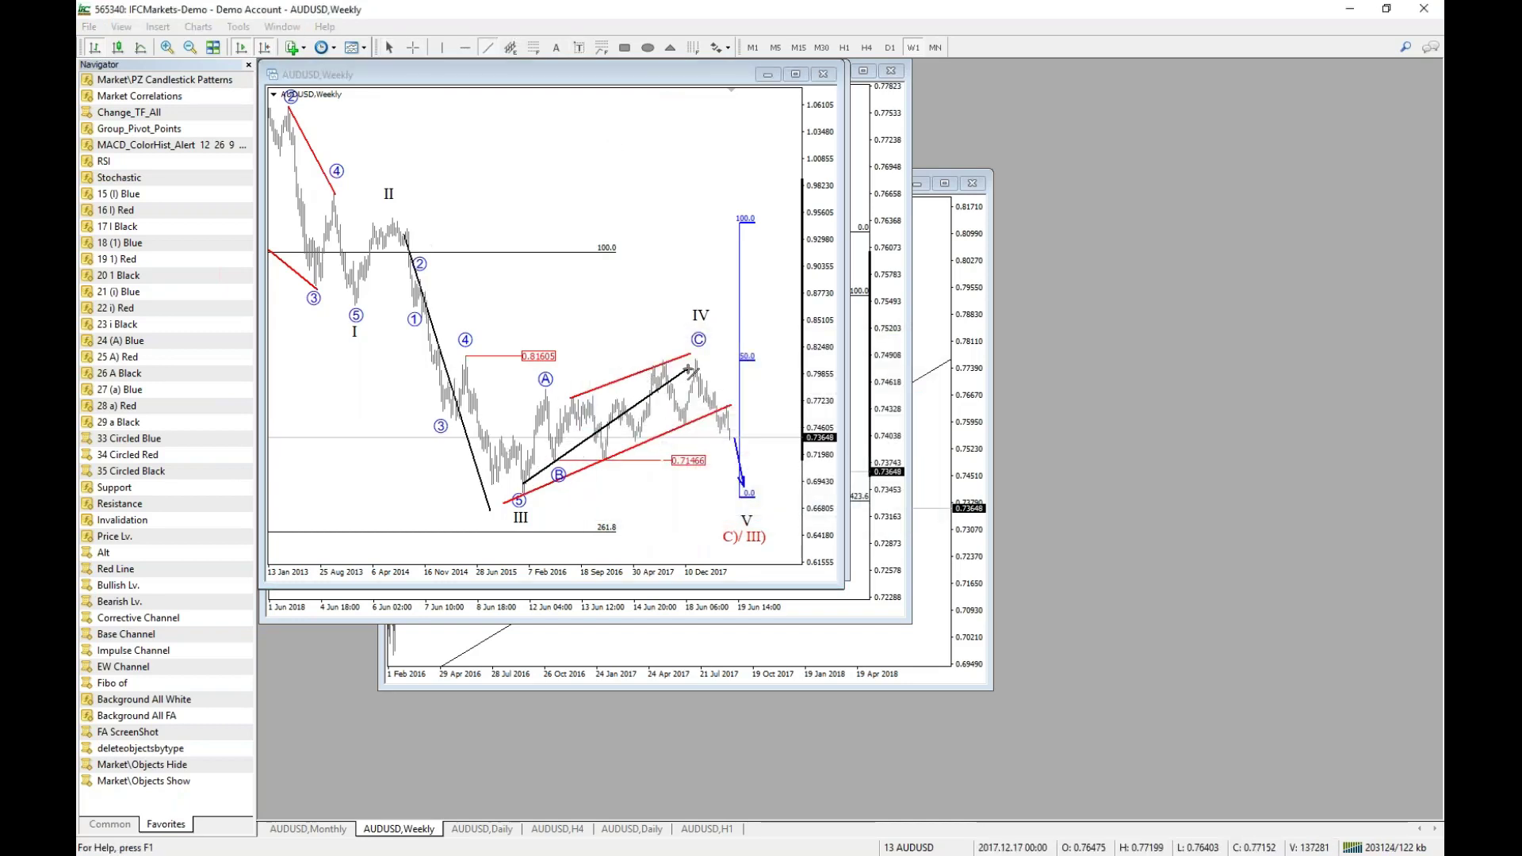
left_click(825, 499)
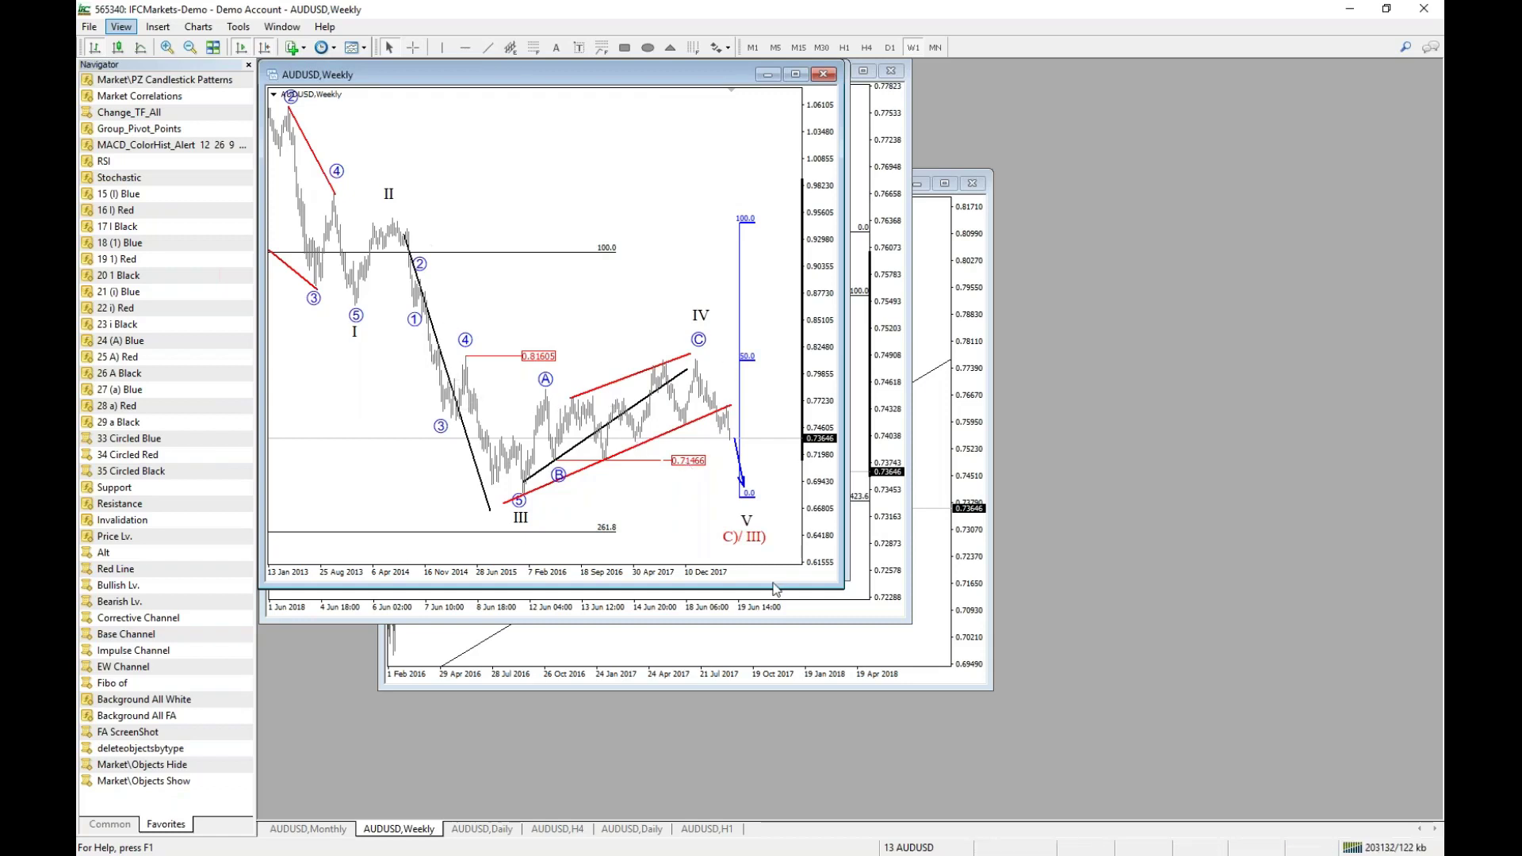
double_click(456, 400)
key("Delete")
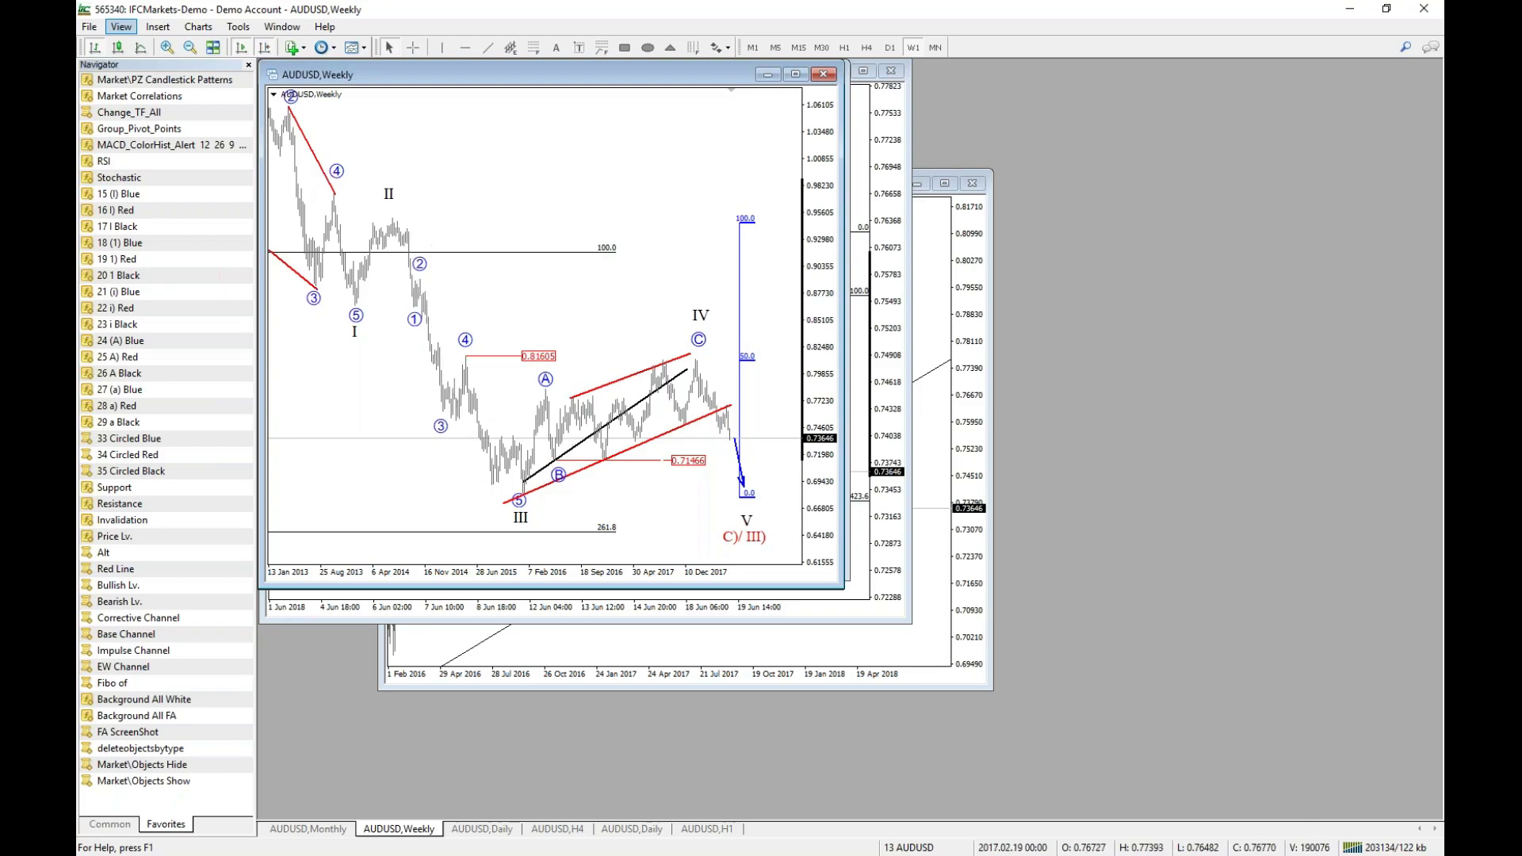
key("BackSpace")
left_click(547, 830)
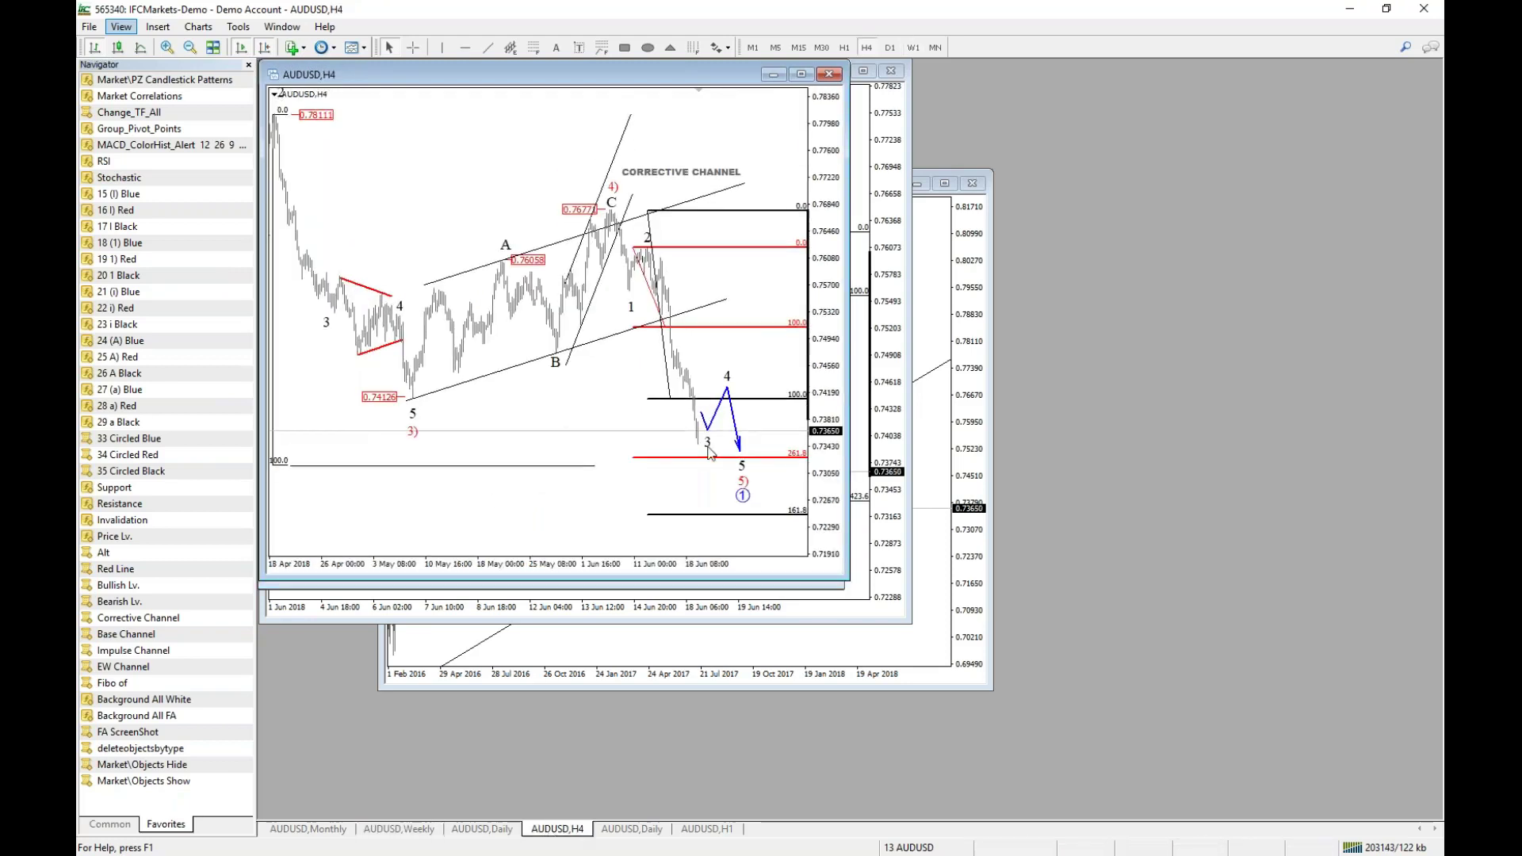
Move the wave 3 label below its low and read the price near wave 4.
left_click_drag(692, 463, 693, 464)
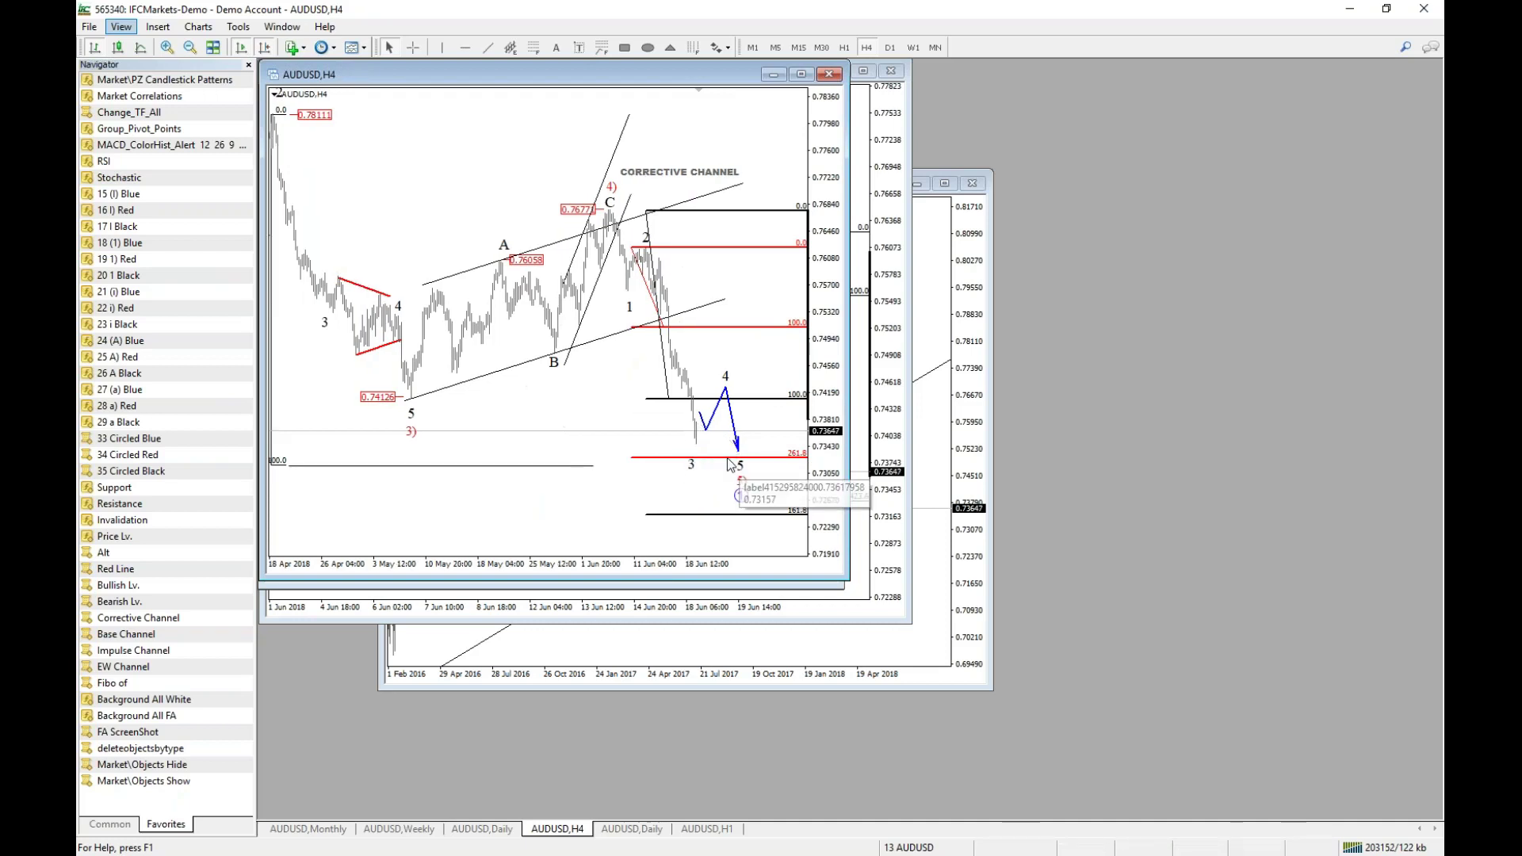
middle_click(731, 467)
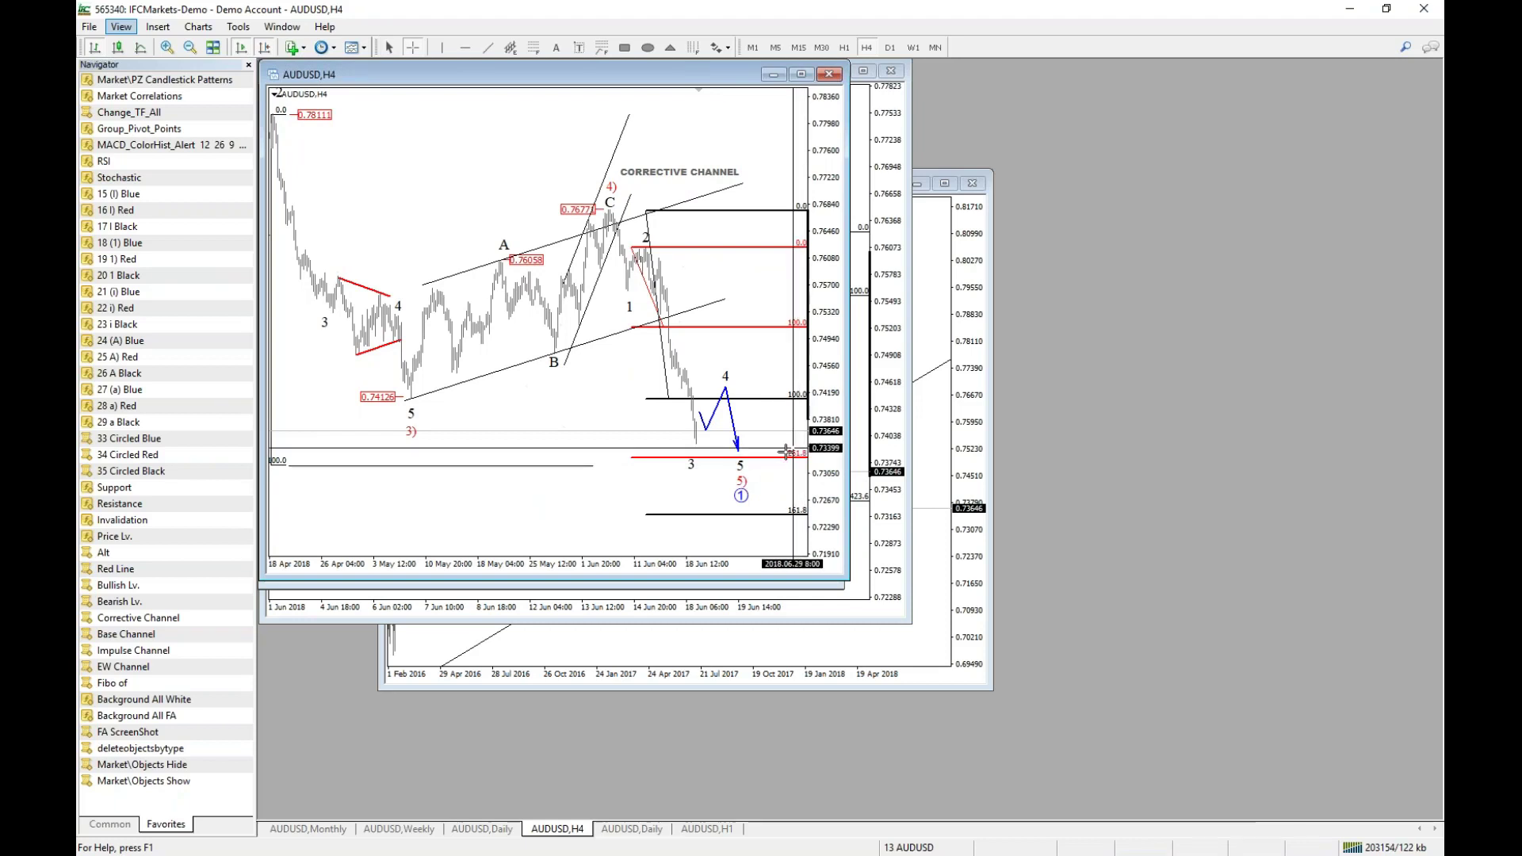
middle_click(794, 498)
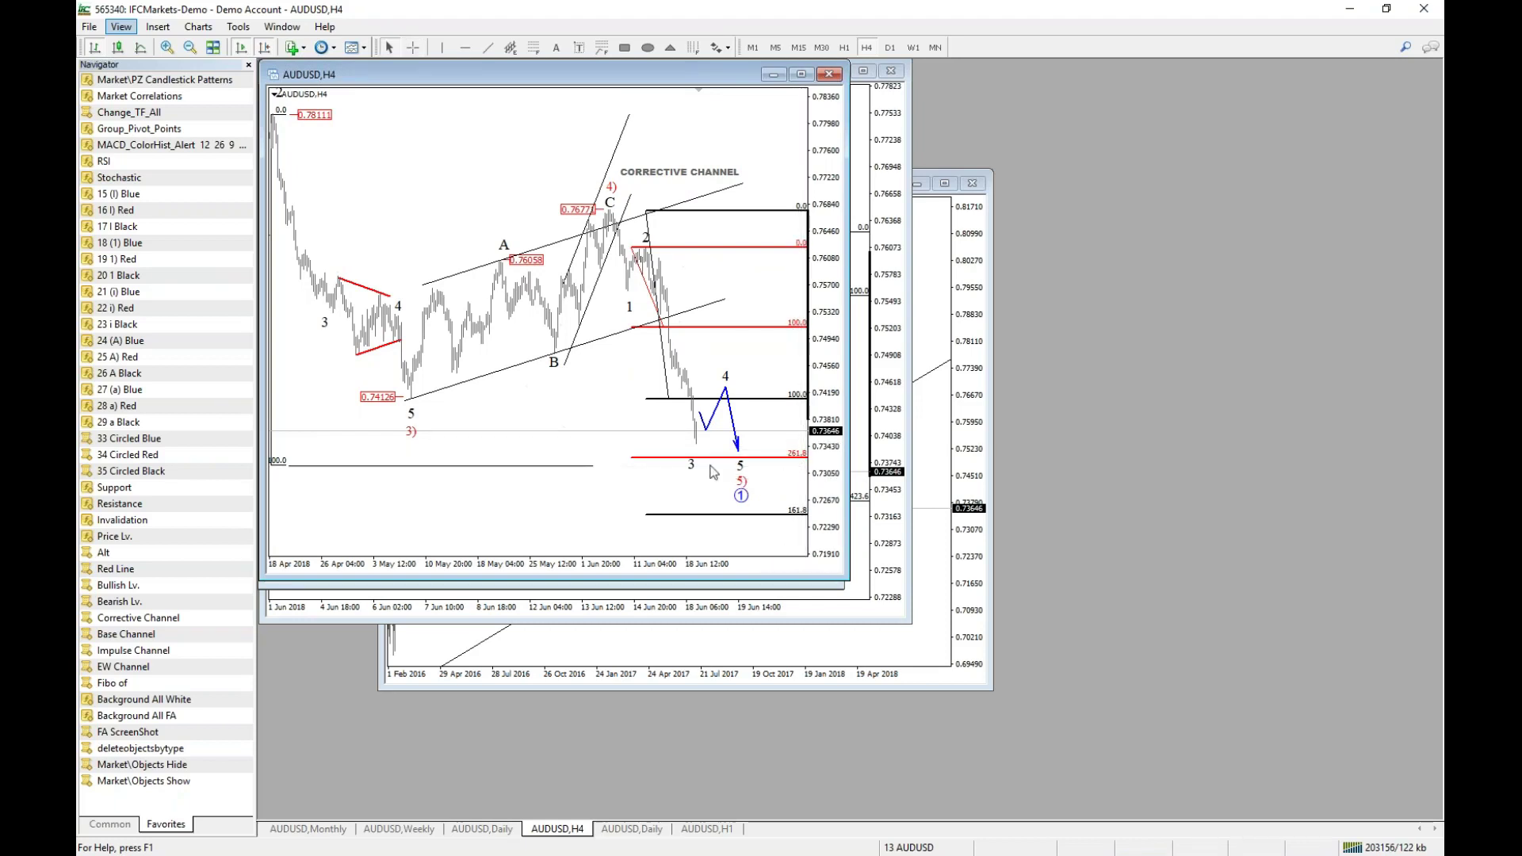
middle_click(681, 395)
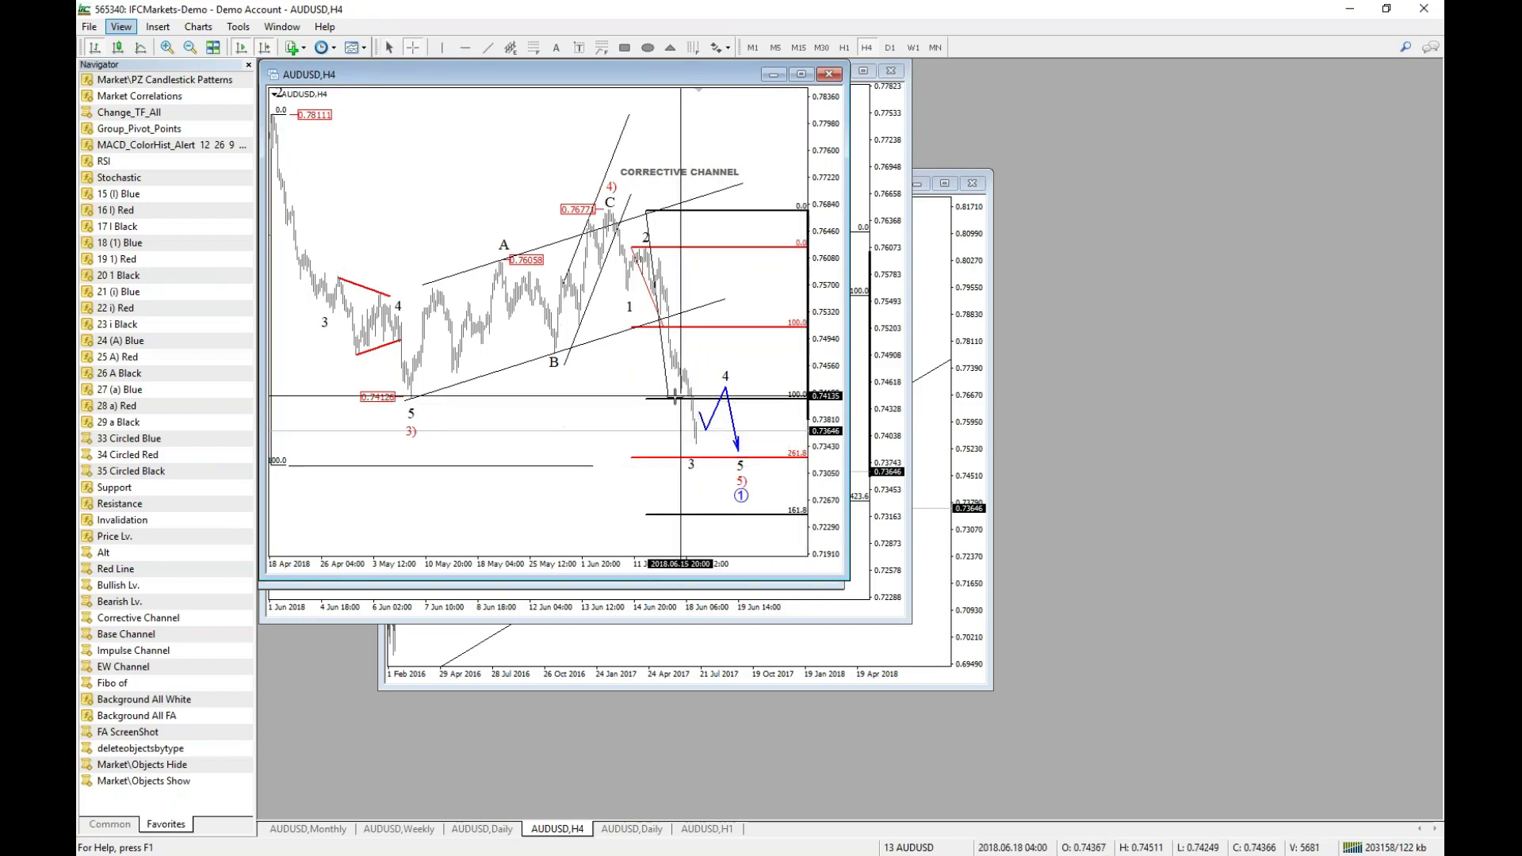
middle_click(681, 394)
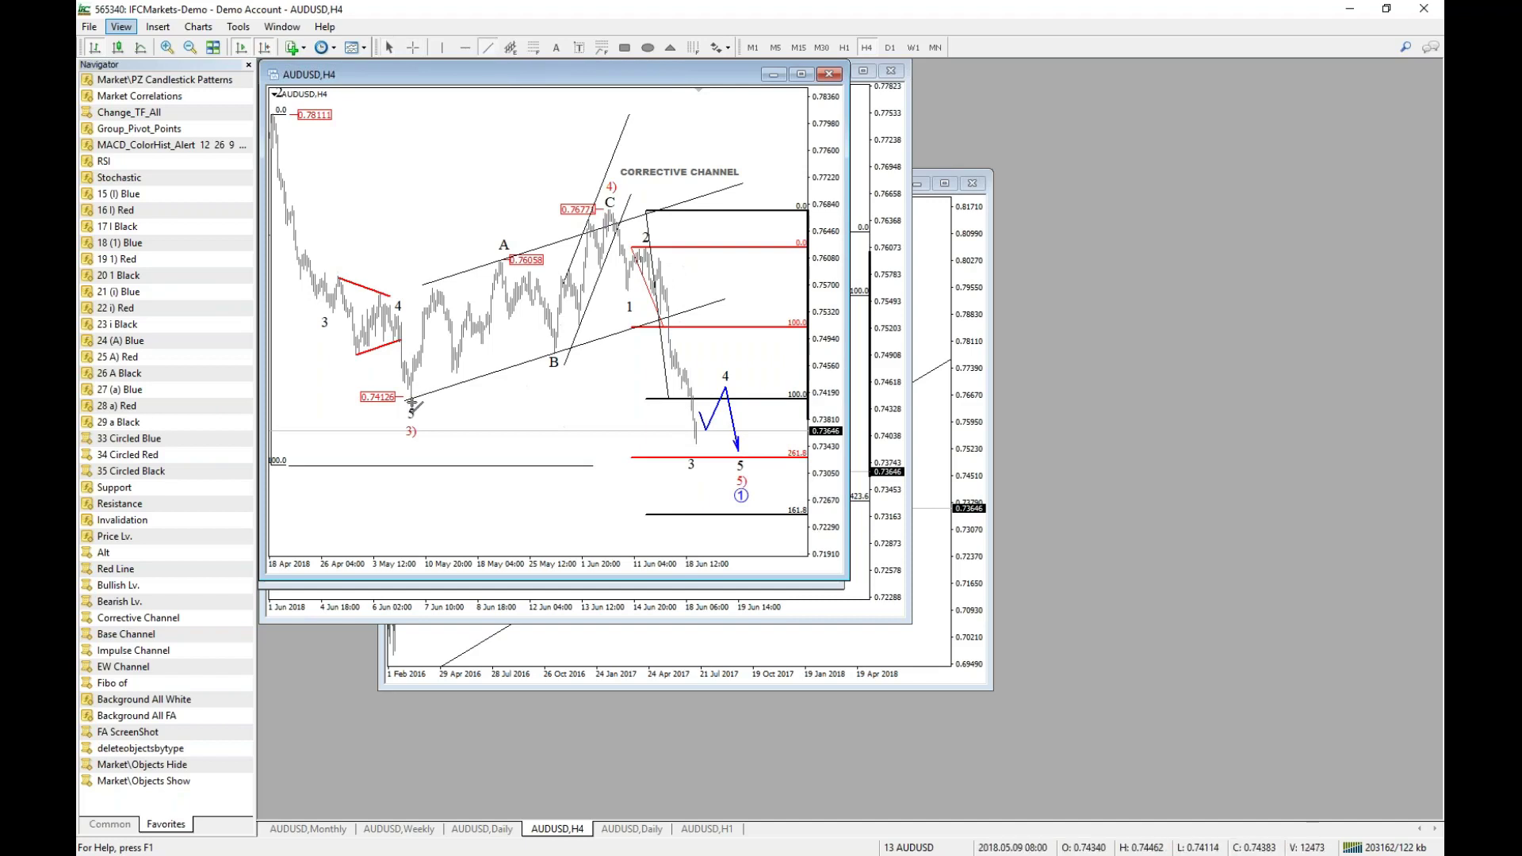
Draw a horizontal line from the wave 5 low to the right edge and check dates below circled 1.
left_click_drag(412, 398, 792, 403)
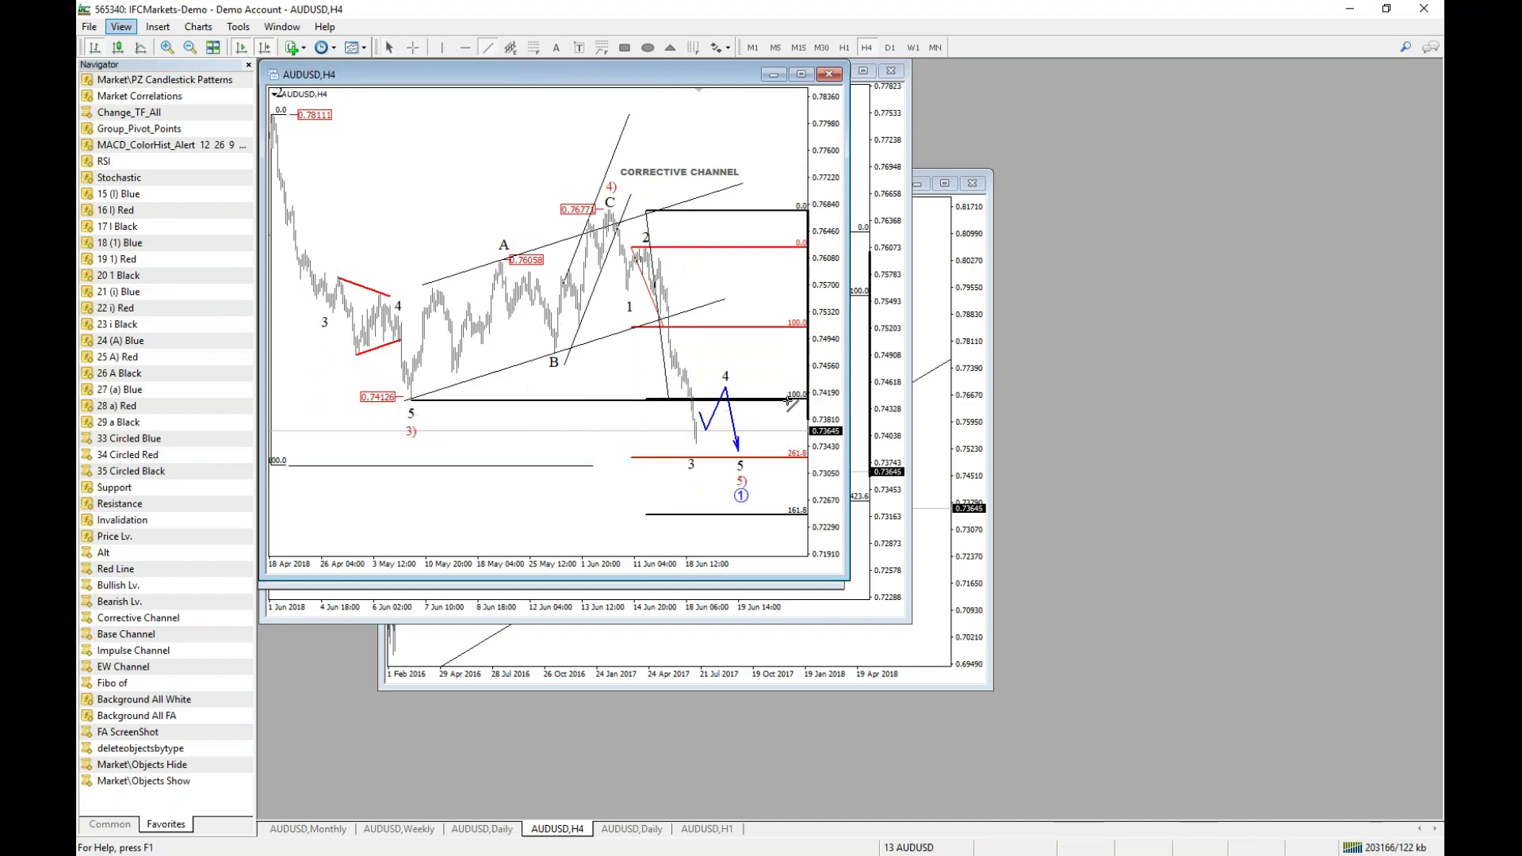
double_click(791, 402)
key("Return")
middle_click(375, 418)
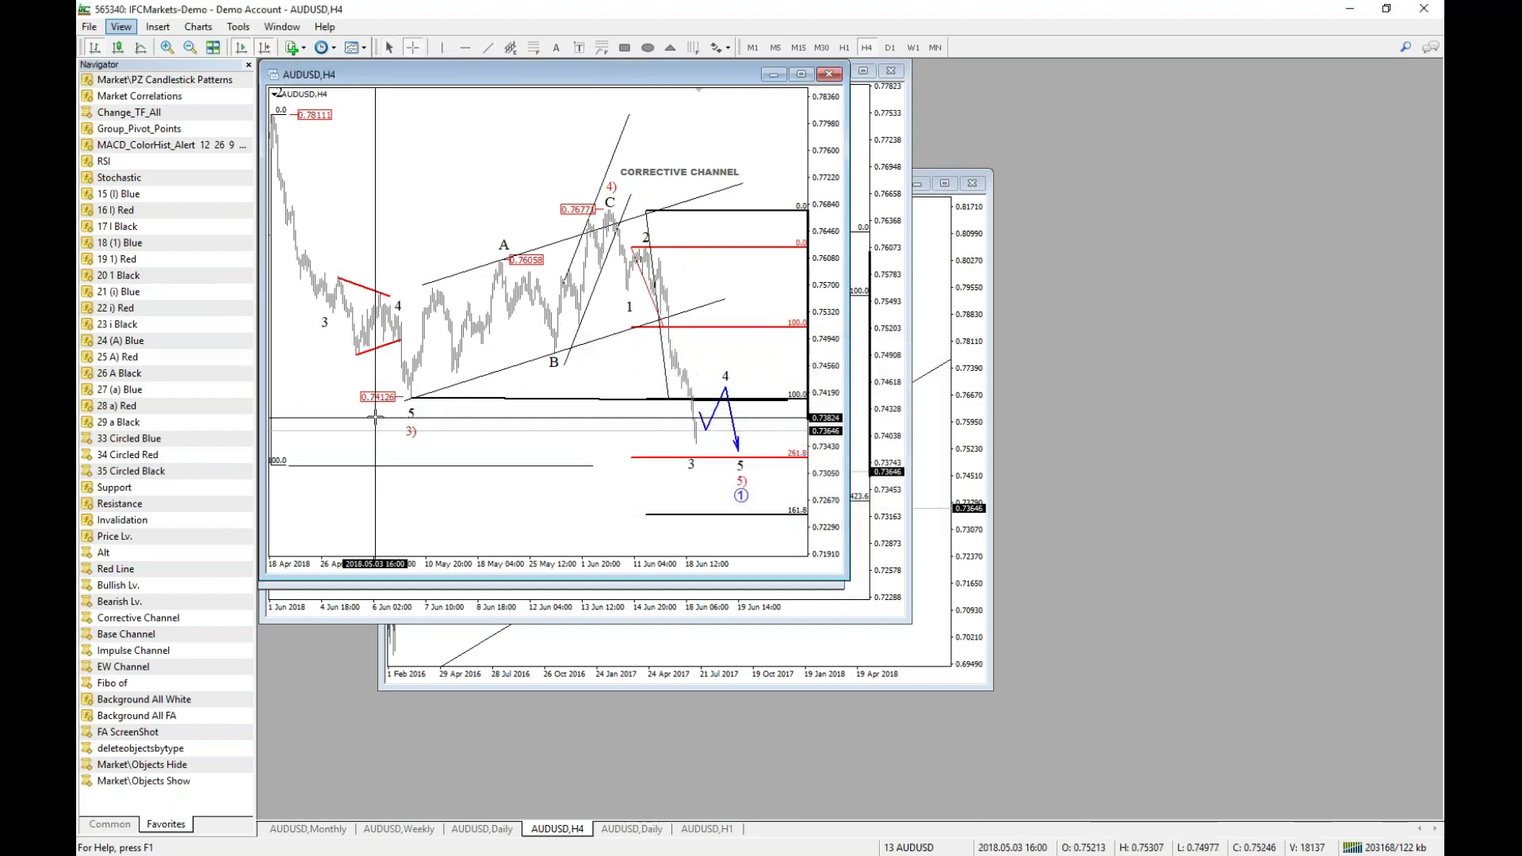
middle_click(375, 417)
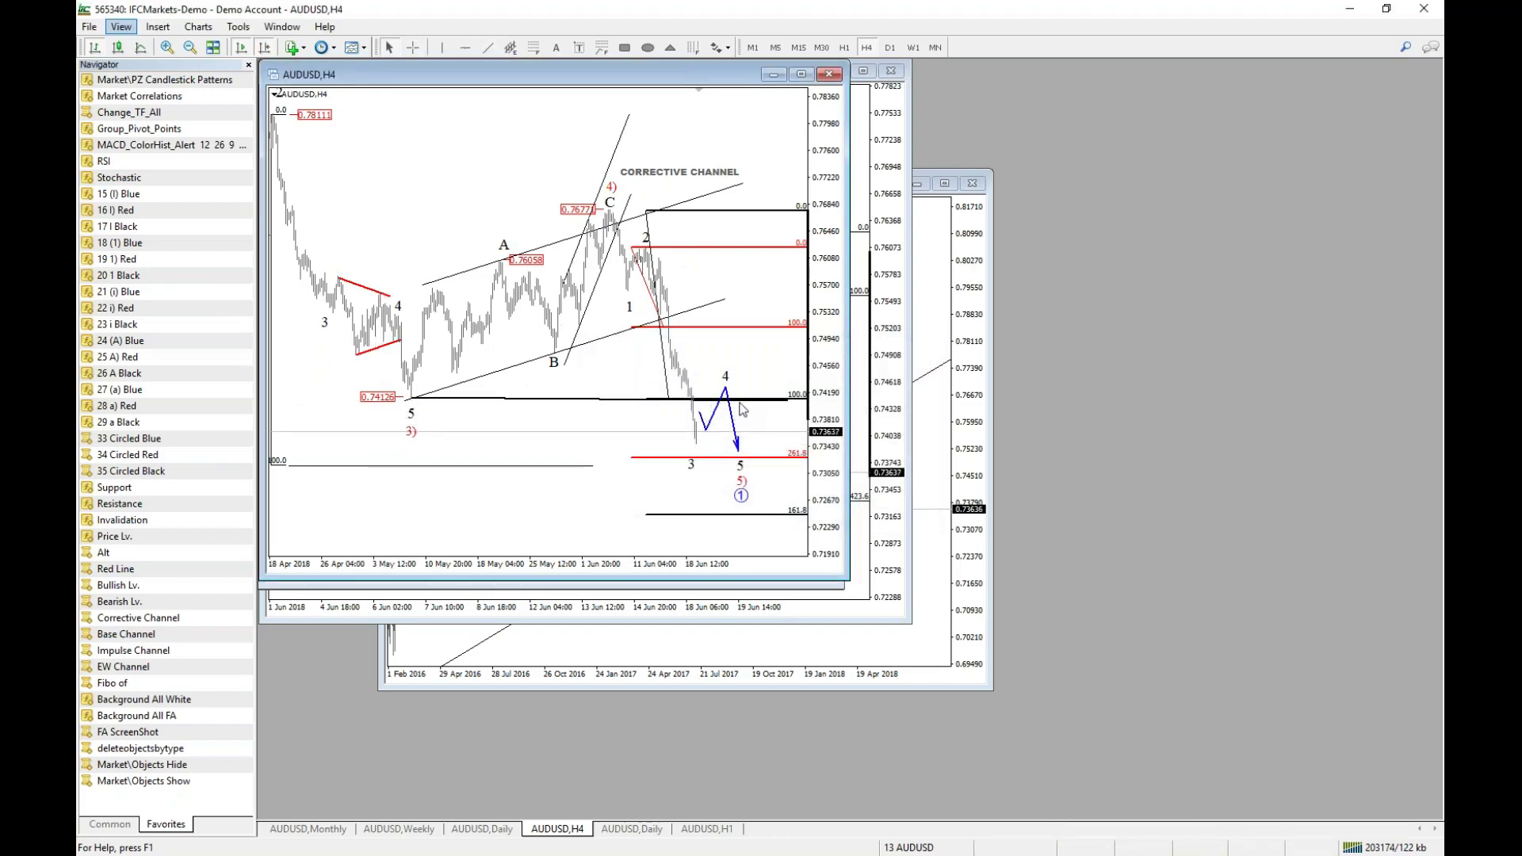
middle_click(743, 511)
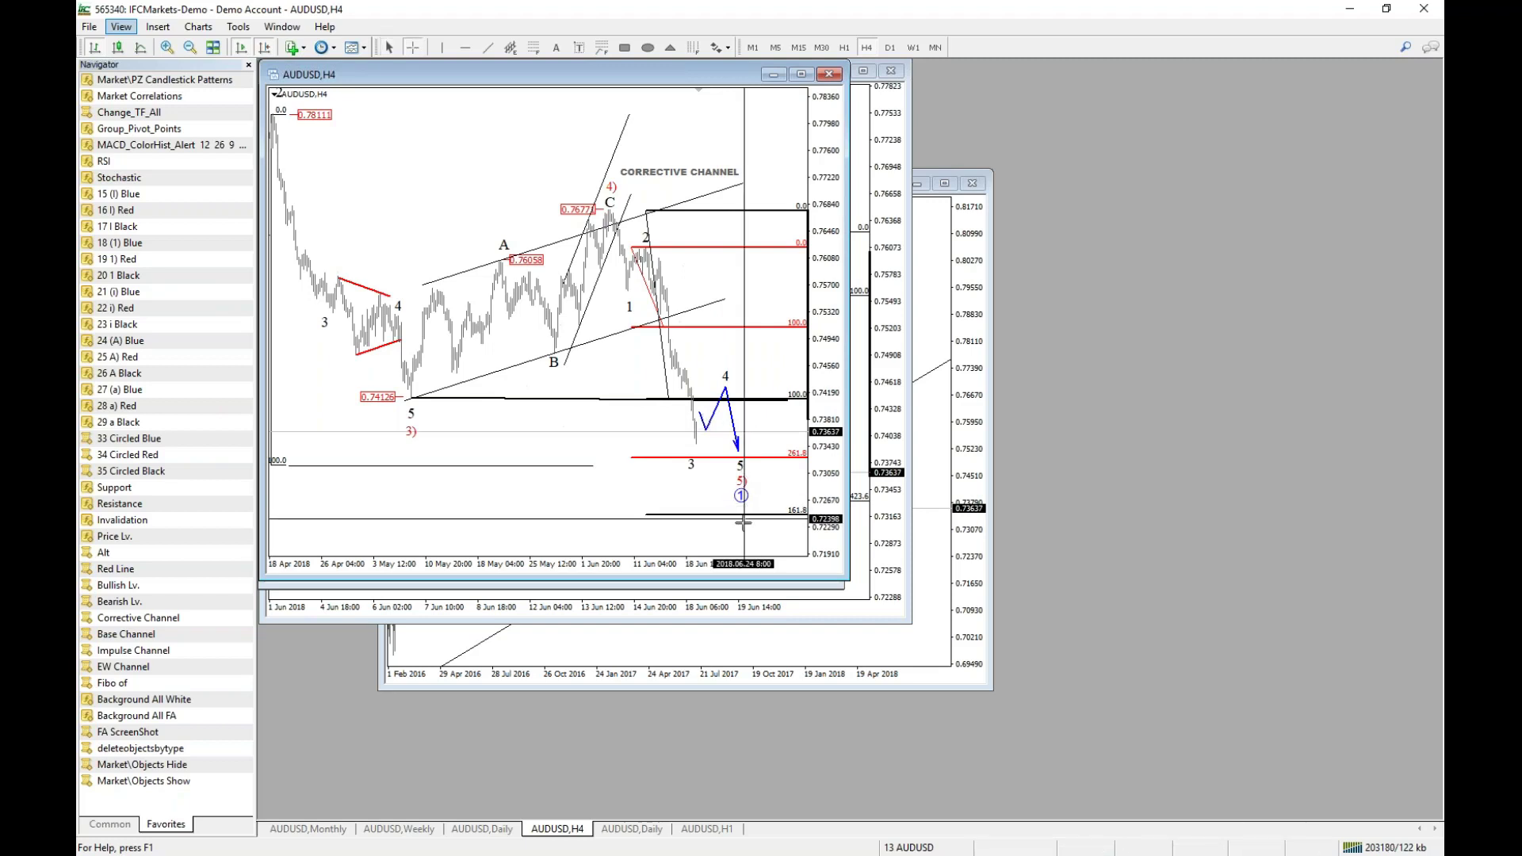
middle_click(743, 515)
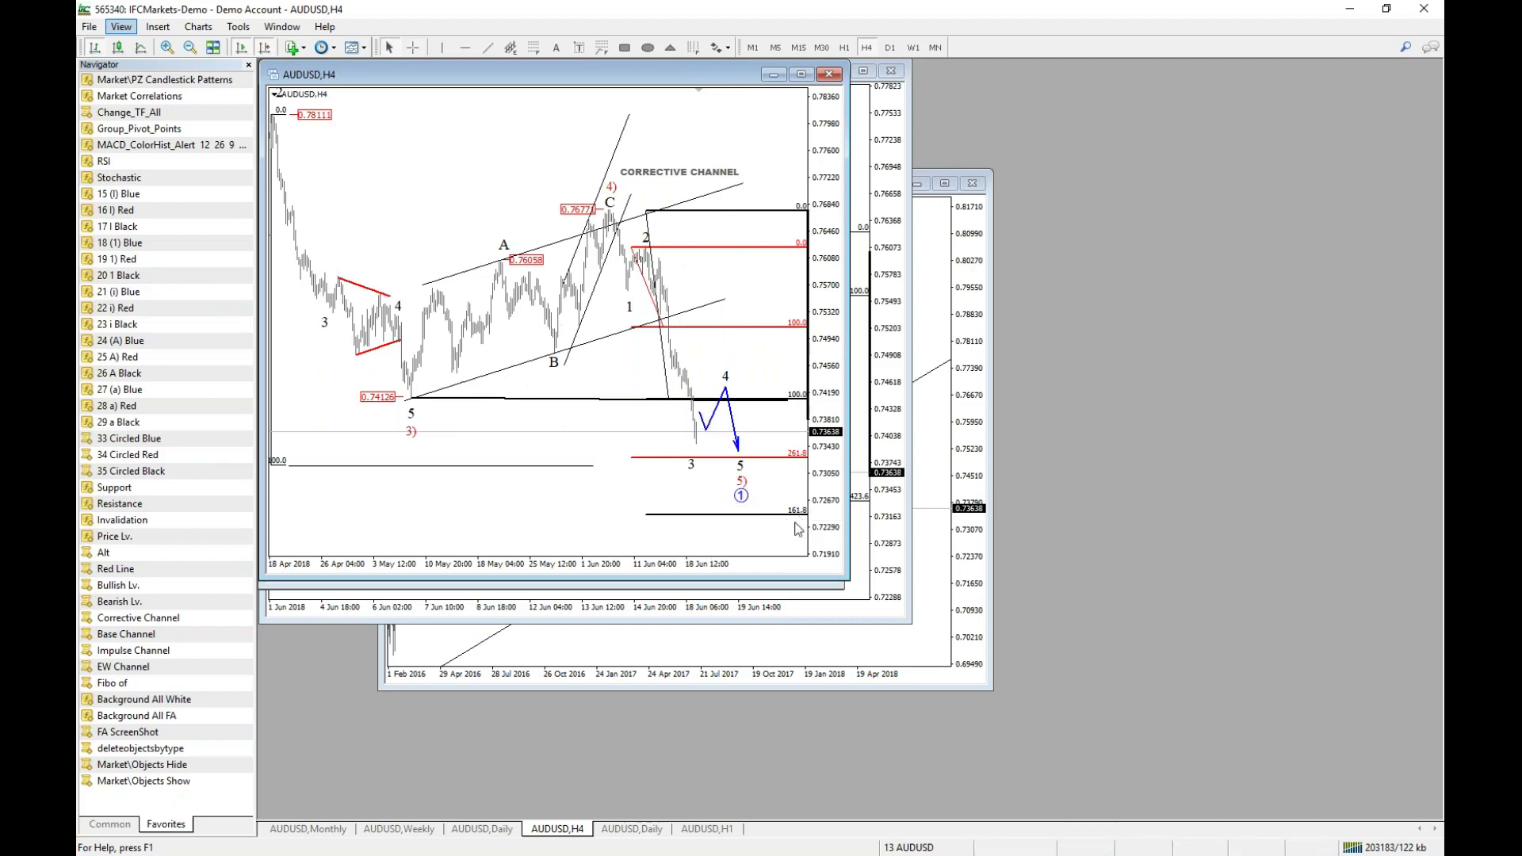
double_click(660, 306)
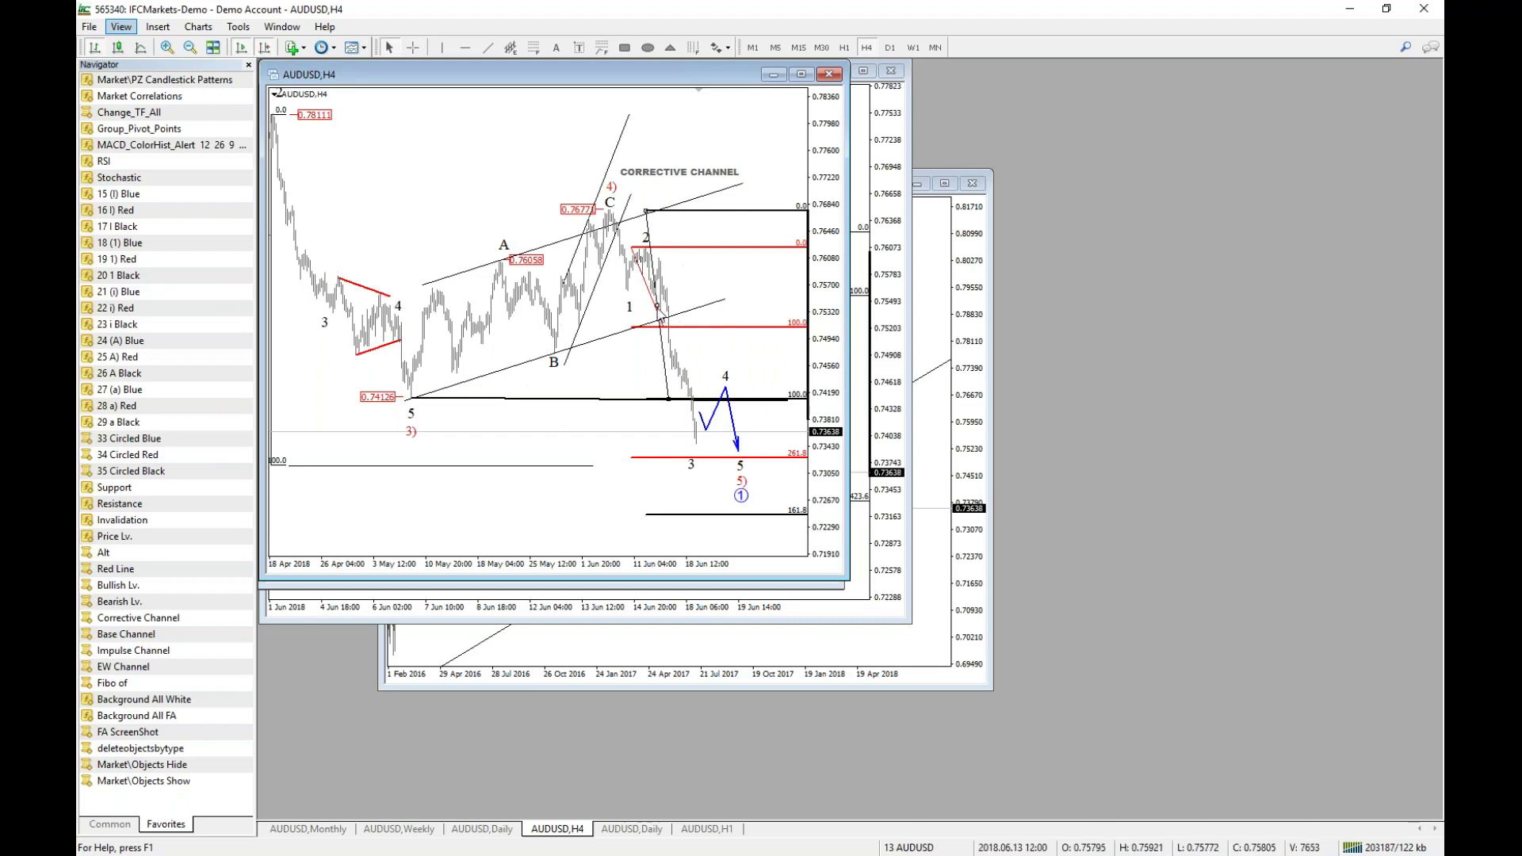
Drag the Fibonacci levels left beneath wave A and nudge the top anchor near the C high.
left_click_drag(658, 305, 542, 320)
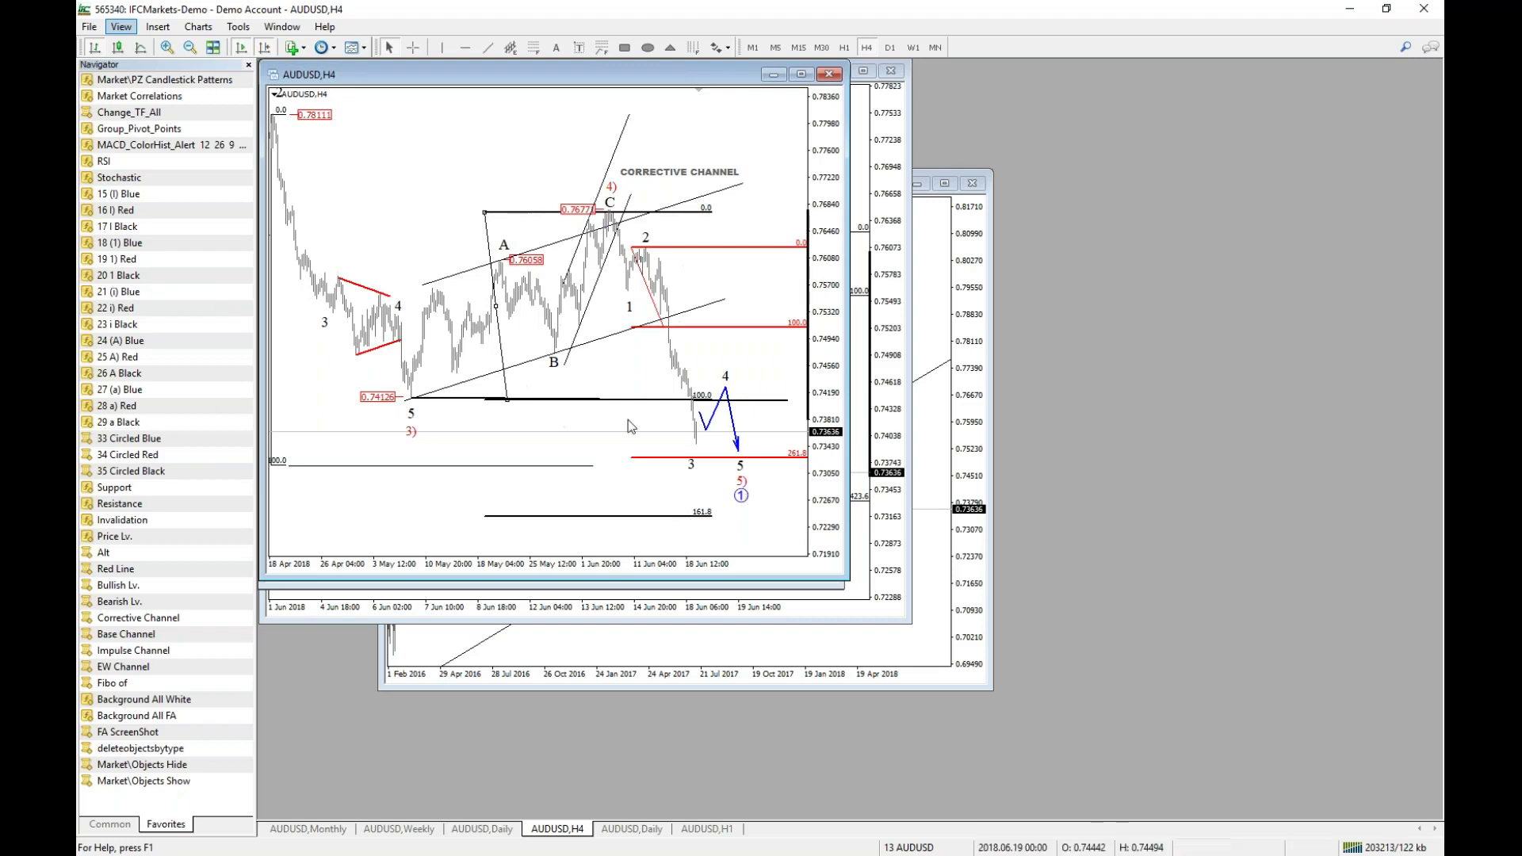
left_click_drag(484, 213, 491, 211)
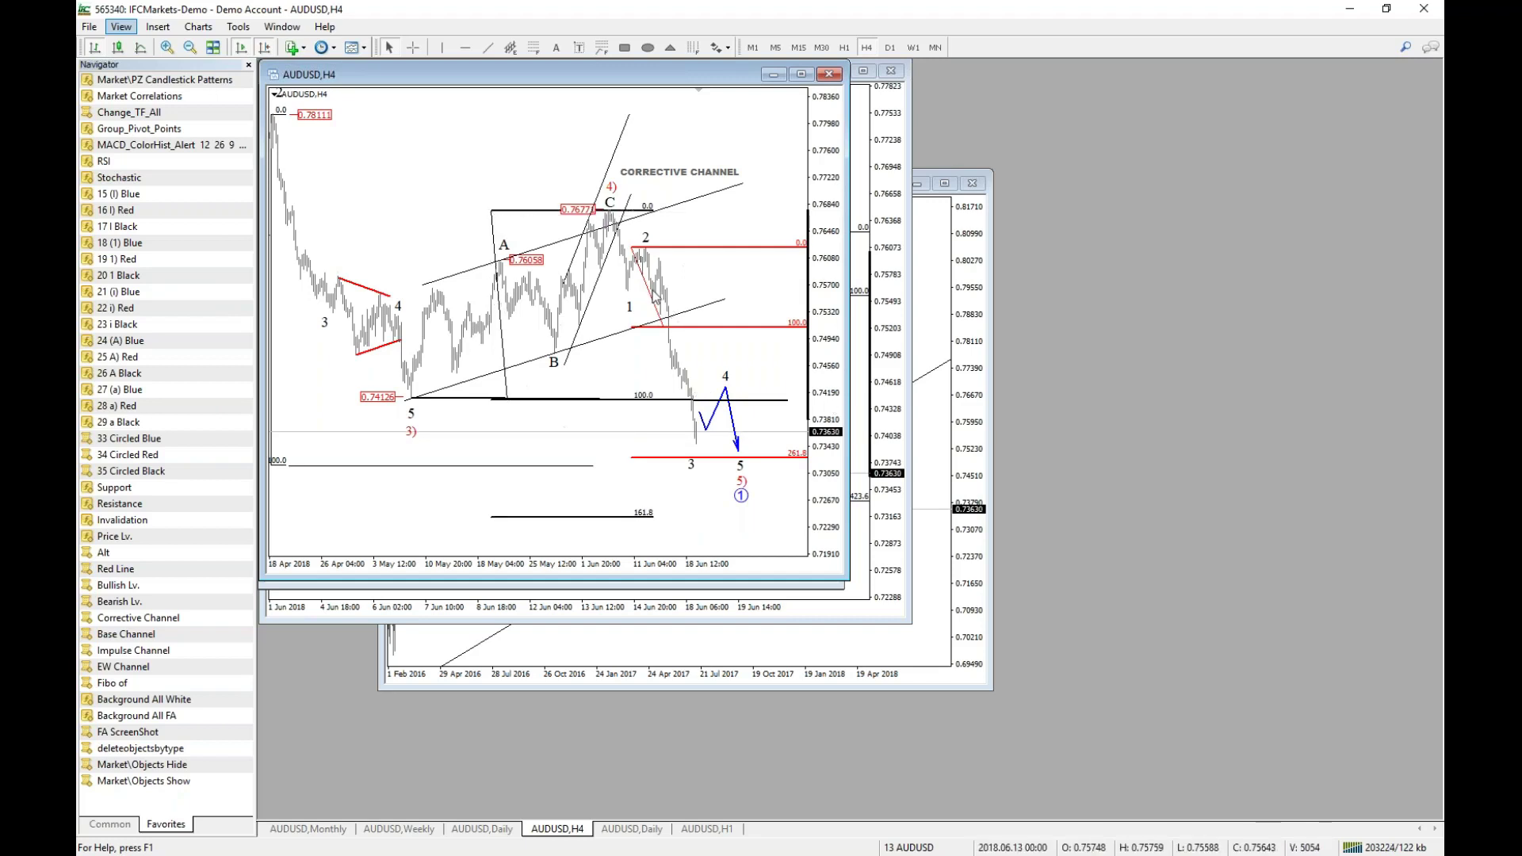
mouse_move(655, 297)
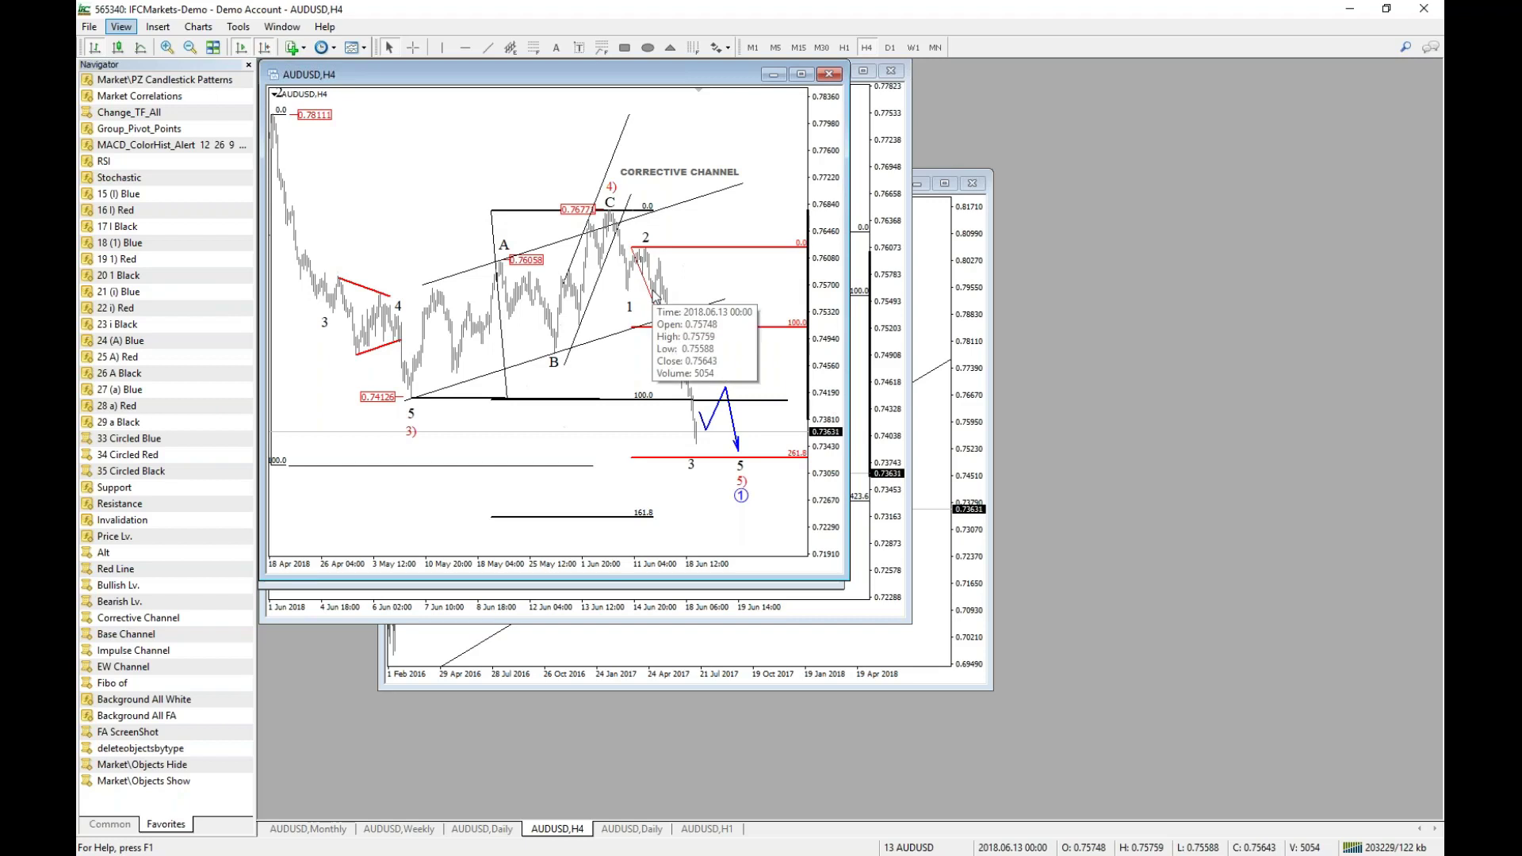
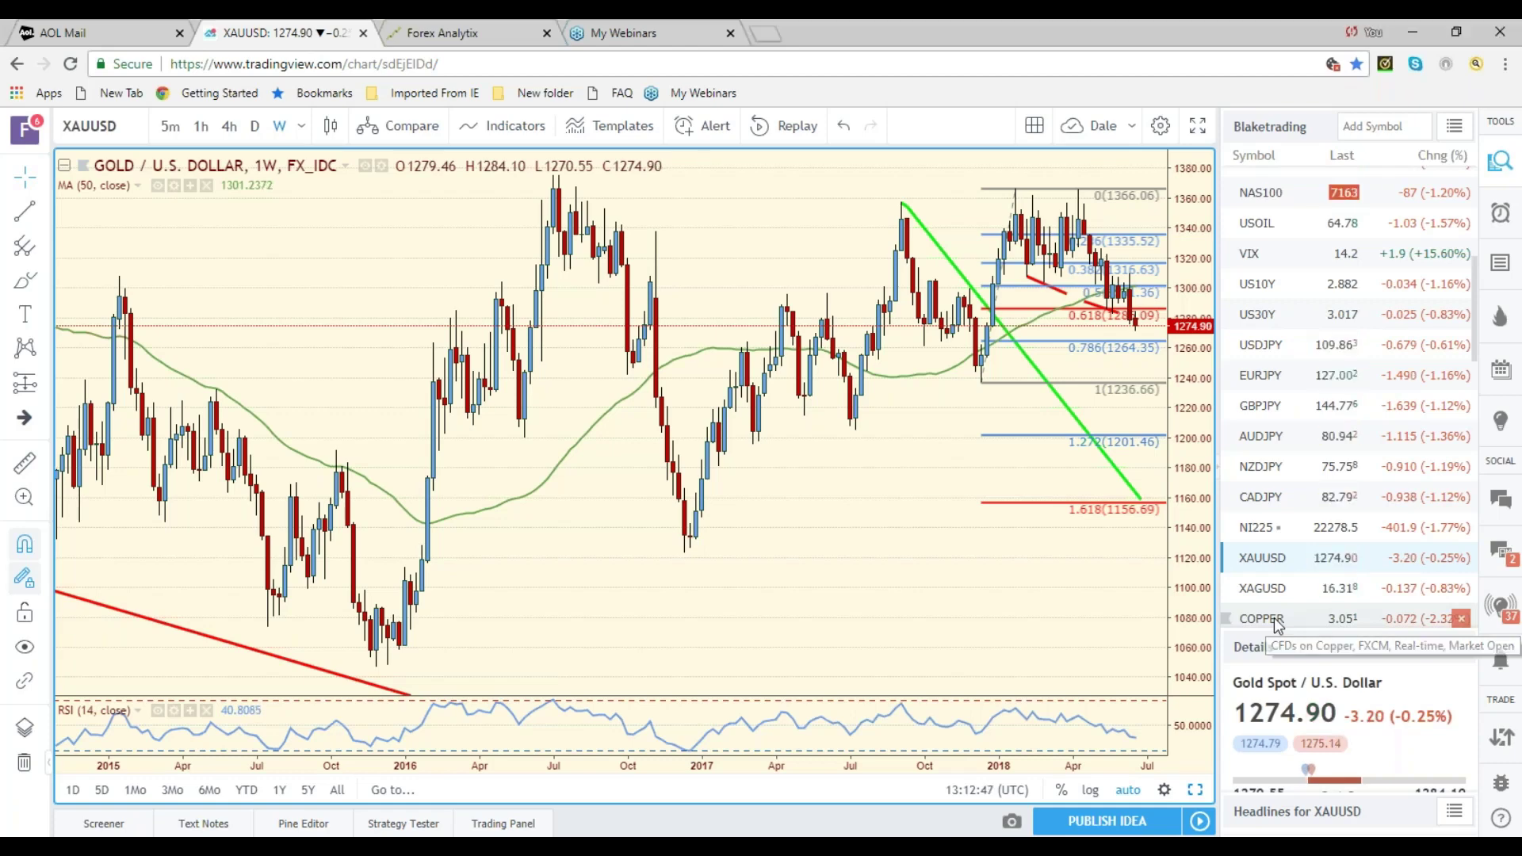
Load the weekly FXCM Copper chart from the watchlist in place of gold.
left_click(1277, 620)
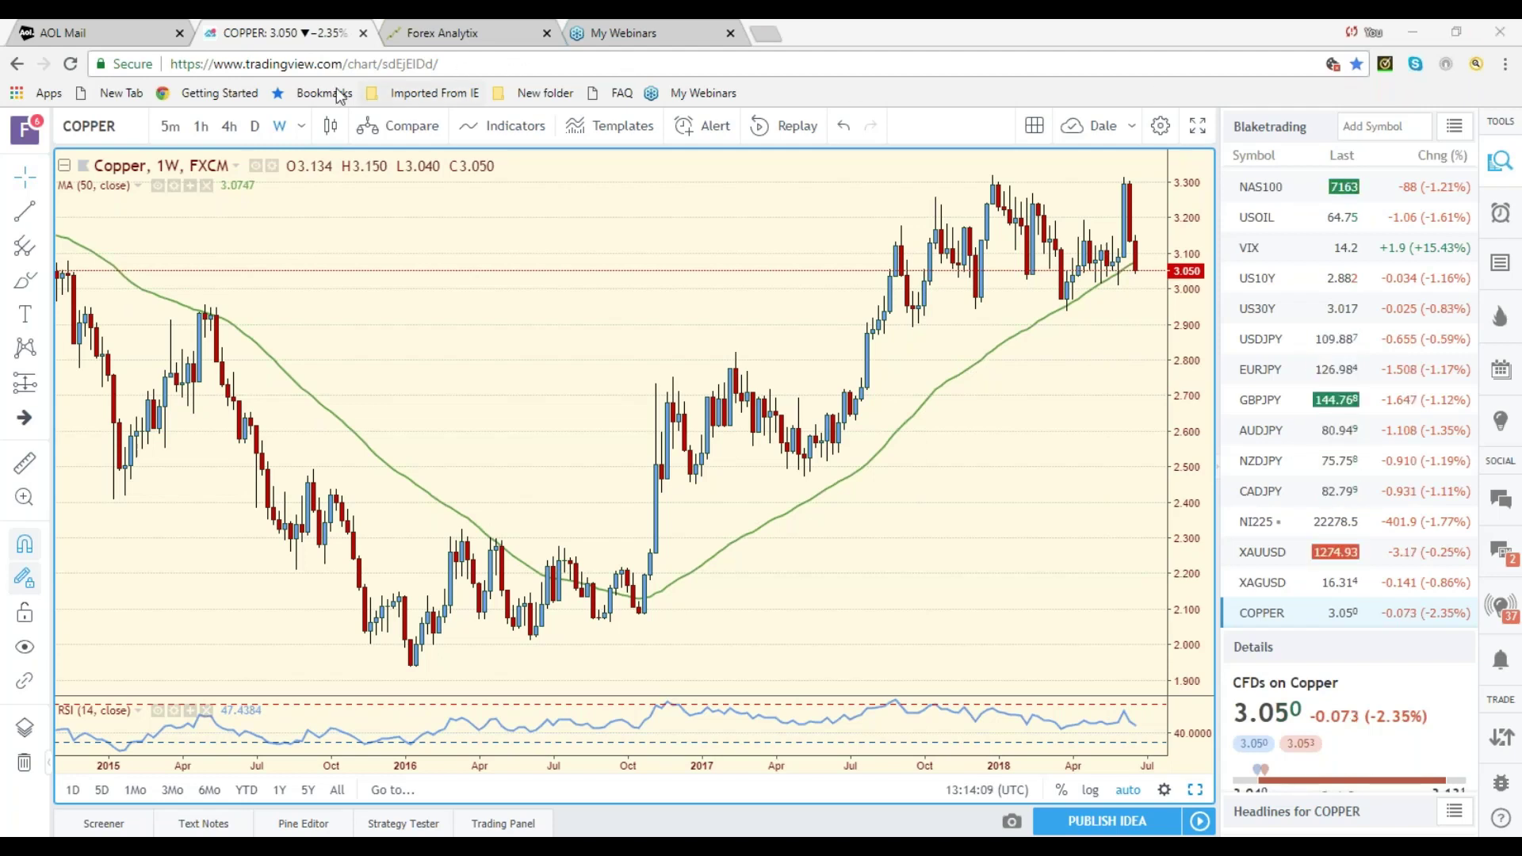
left_click(256, 127)
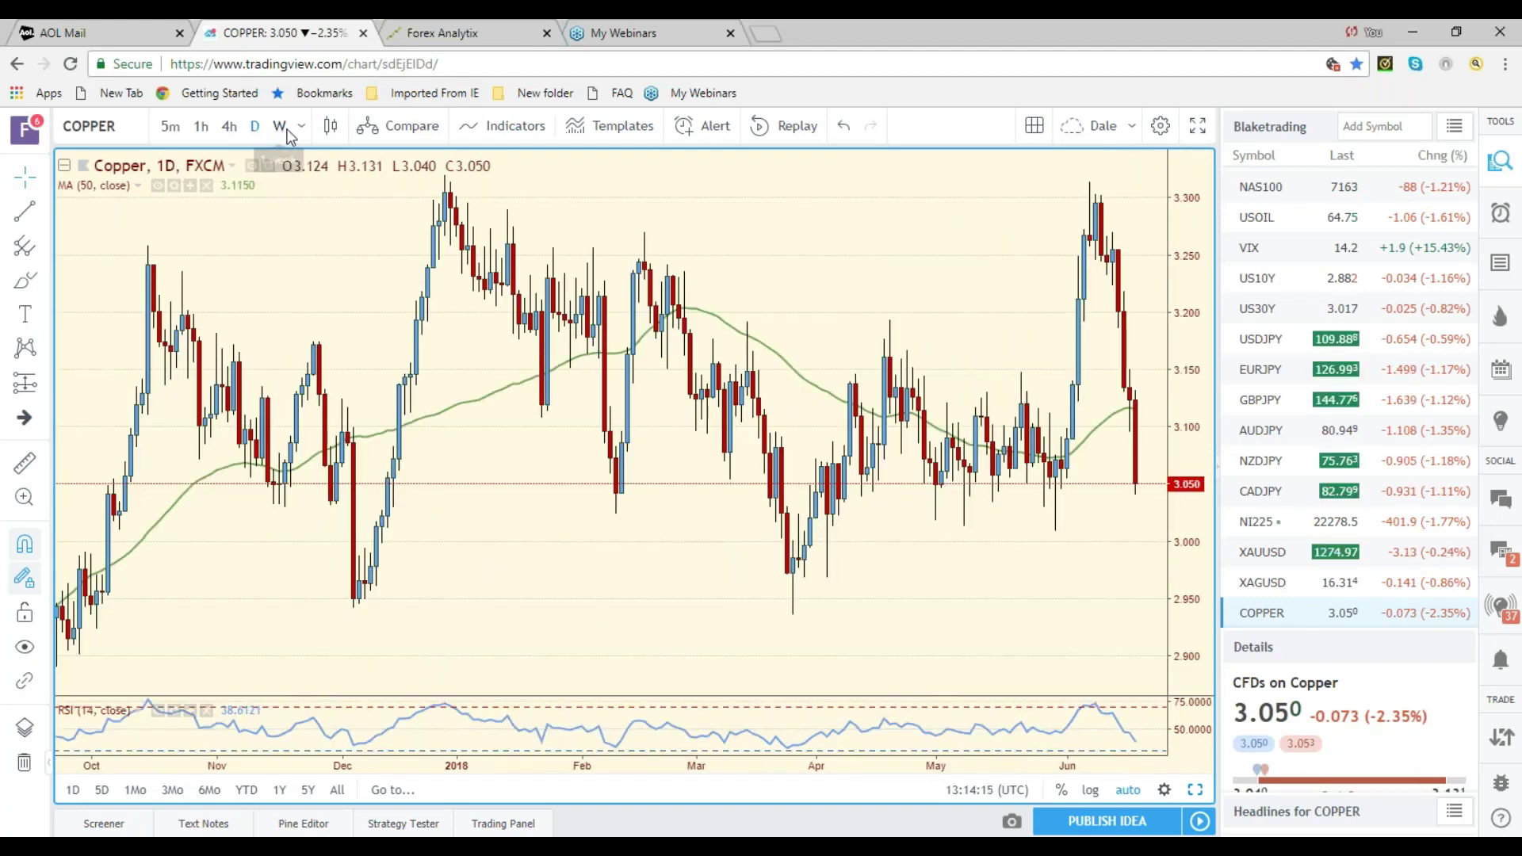
left_click(282, 128)
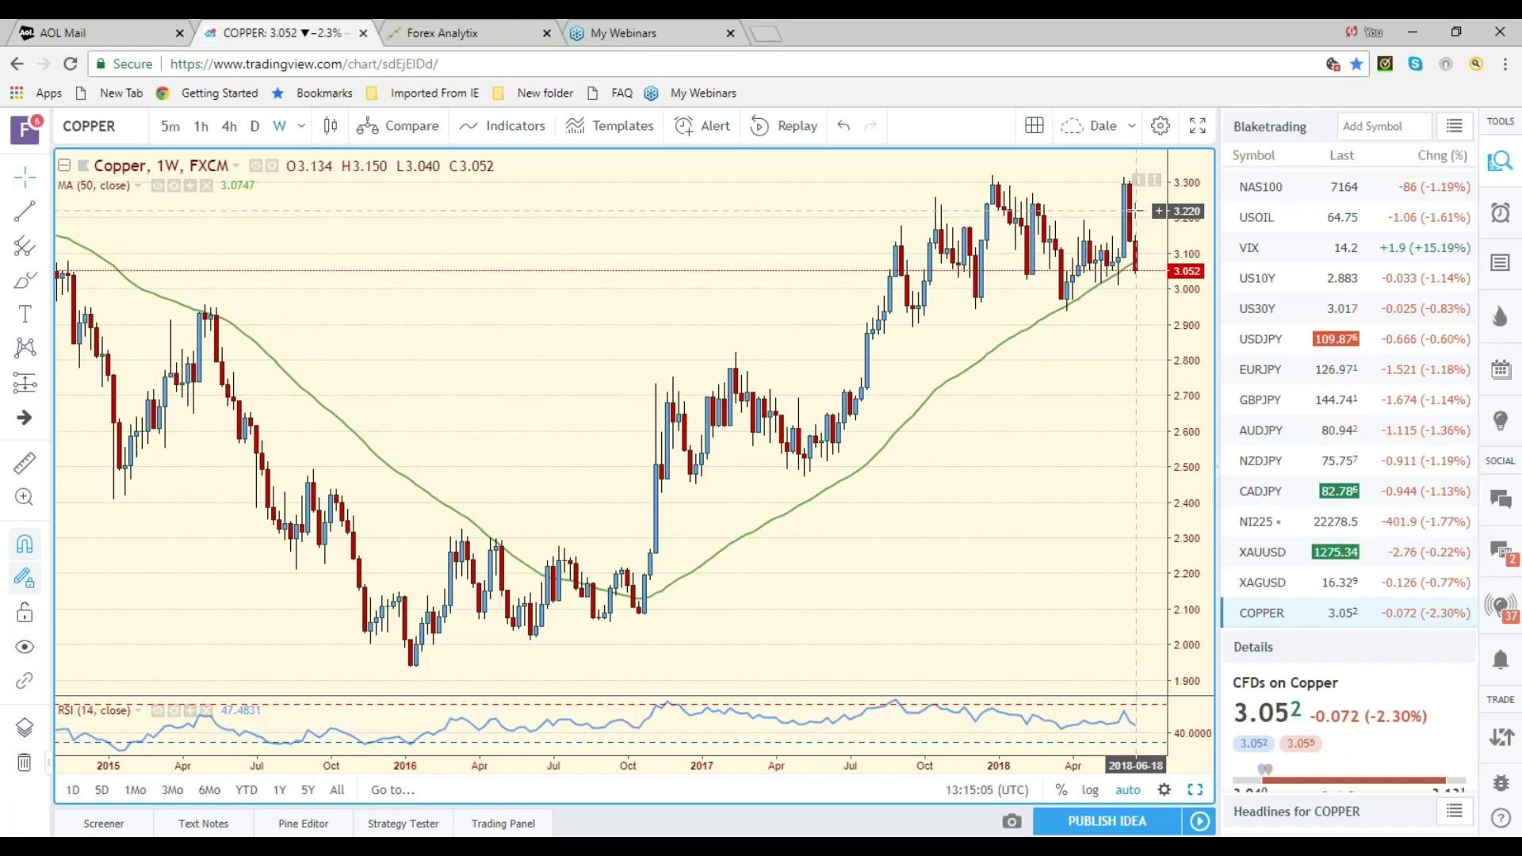
Switch the watchlist from Blaketrading to the saved list named Dale.
left_click(1455, 126)
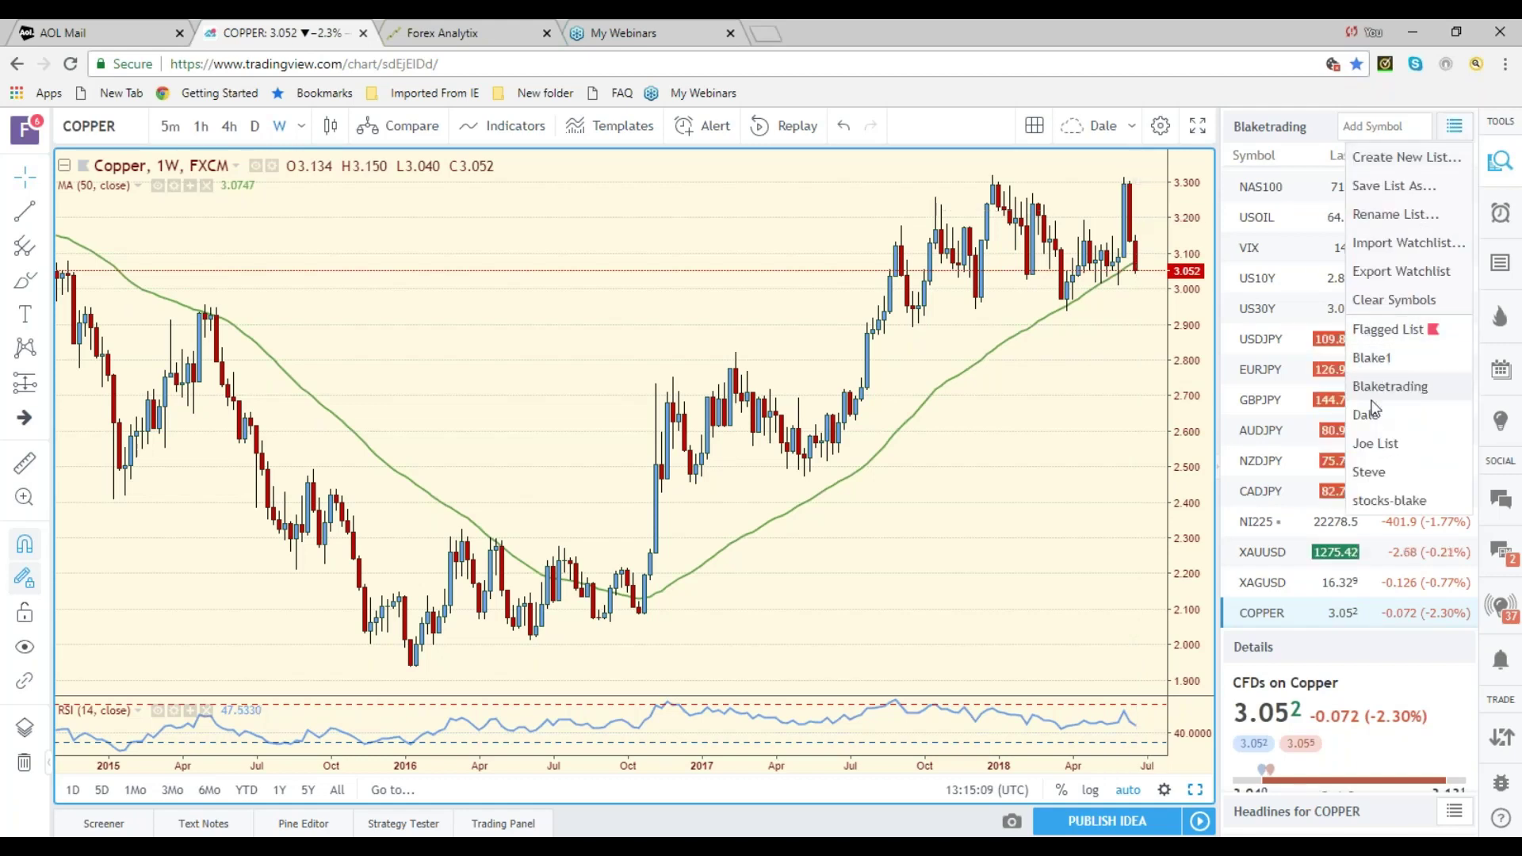
left_click(1374, 416)
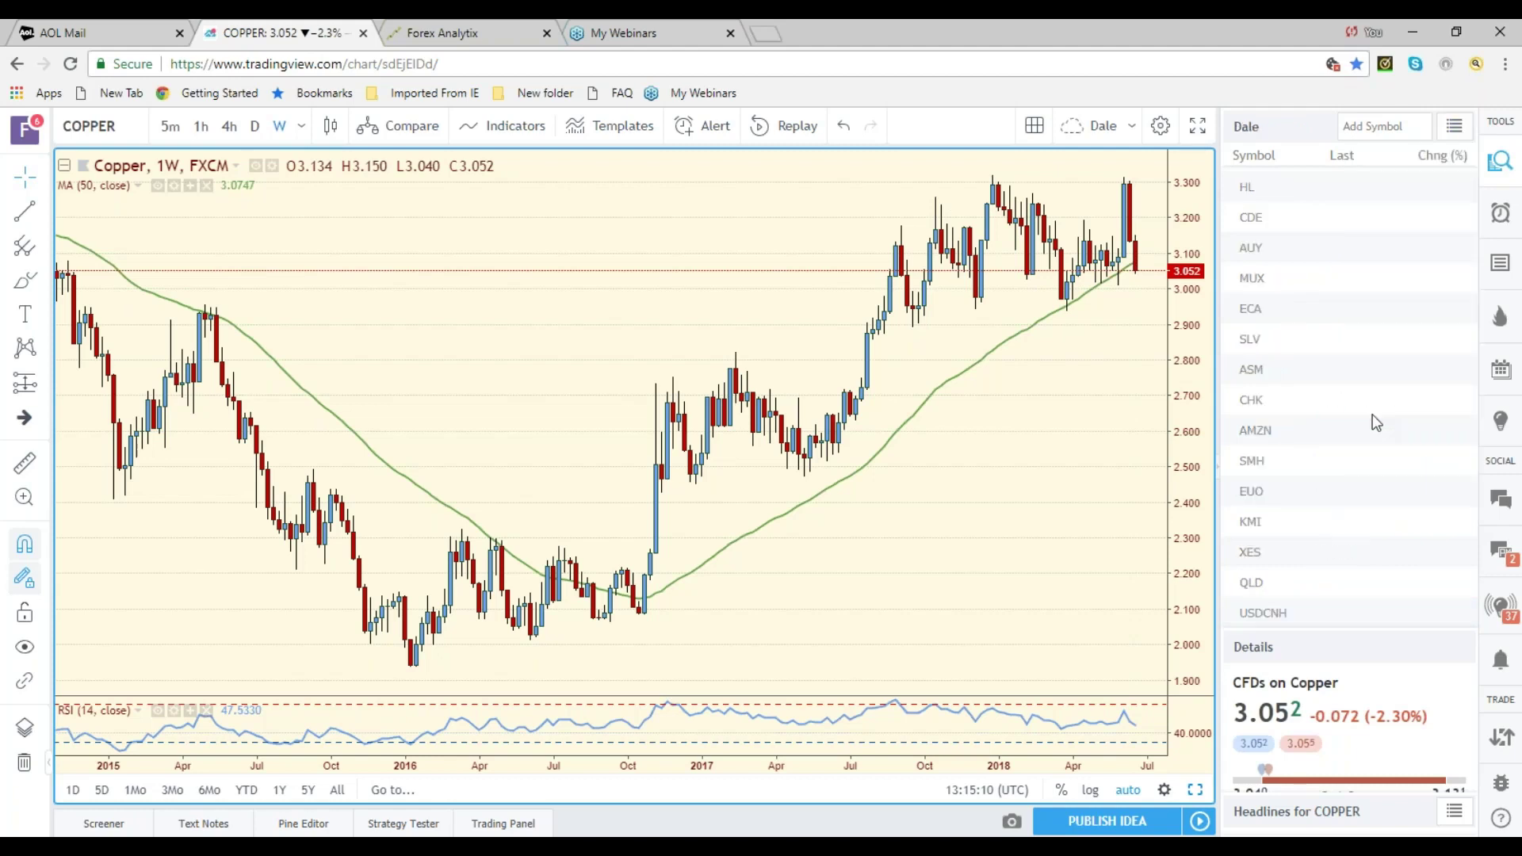
left_click(1376, 127)
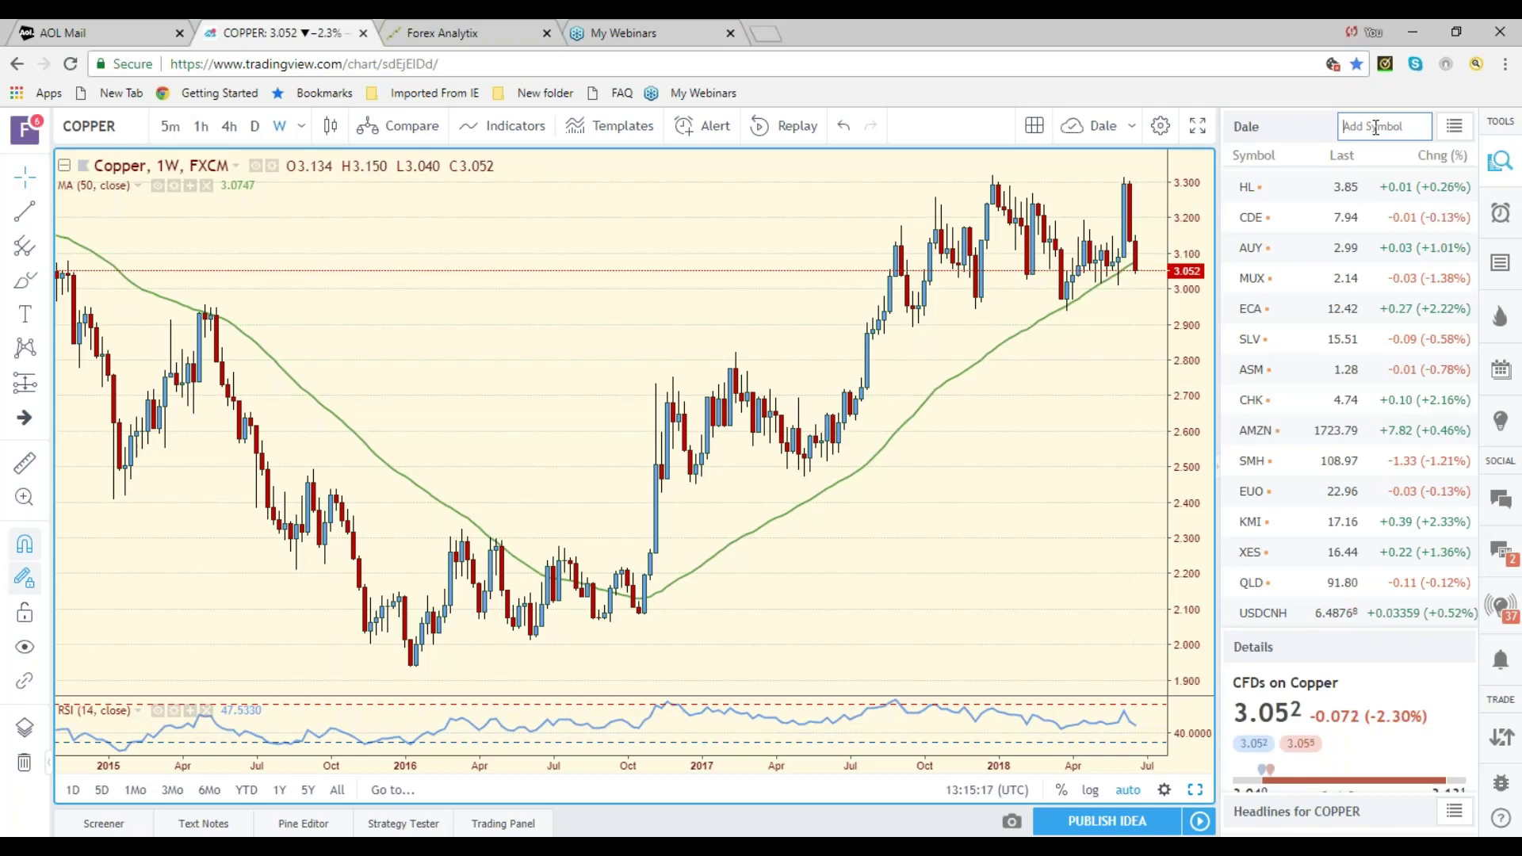
Search symbols for 'URAN' and briefly expand the UX Uranium Futures contracts.
type("UR")
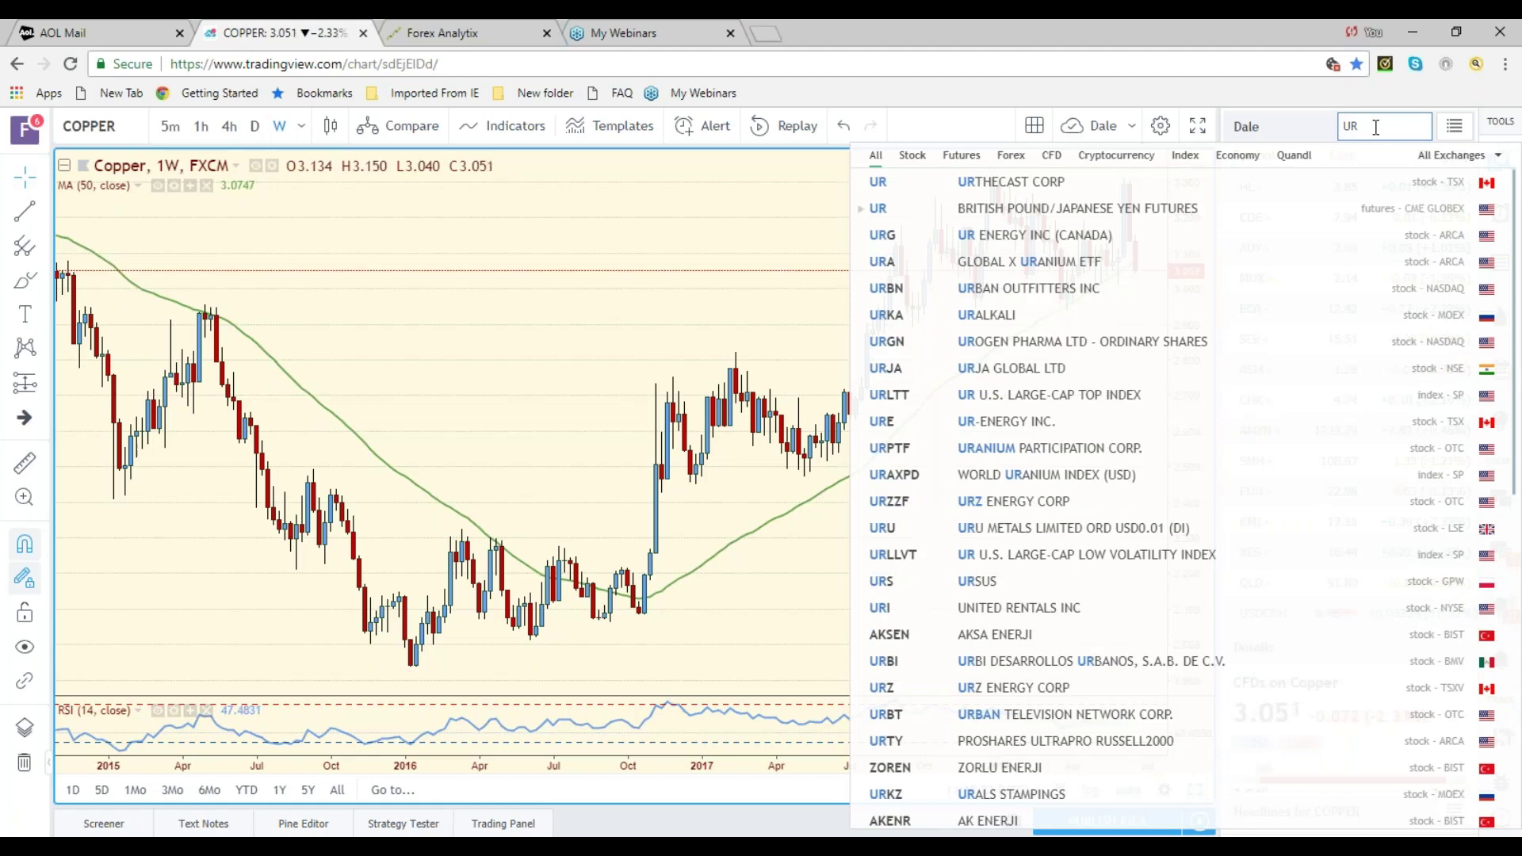
type("A")
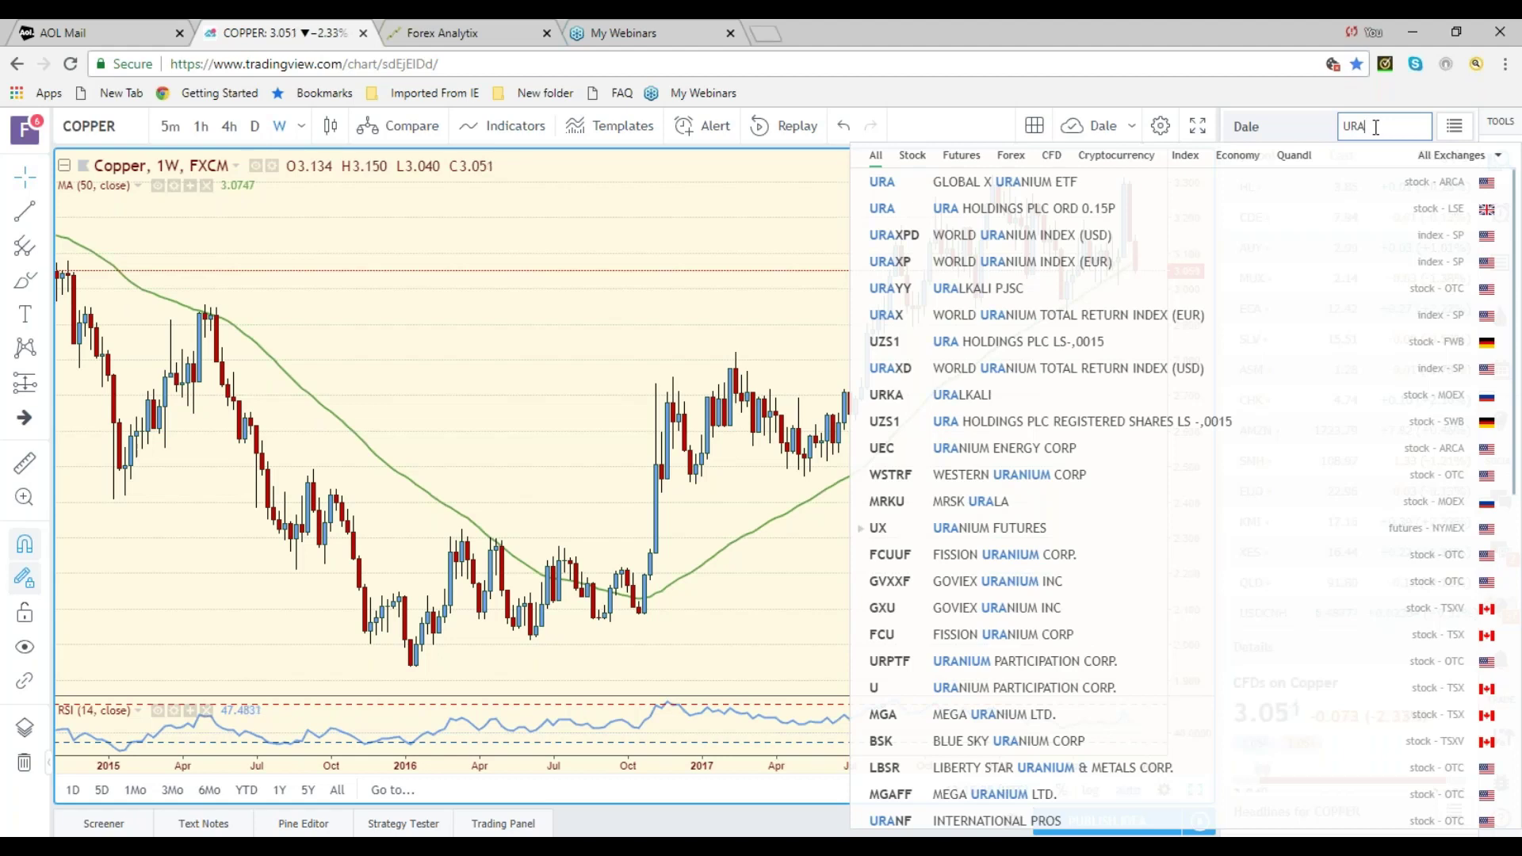
type("N")
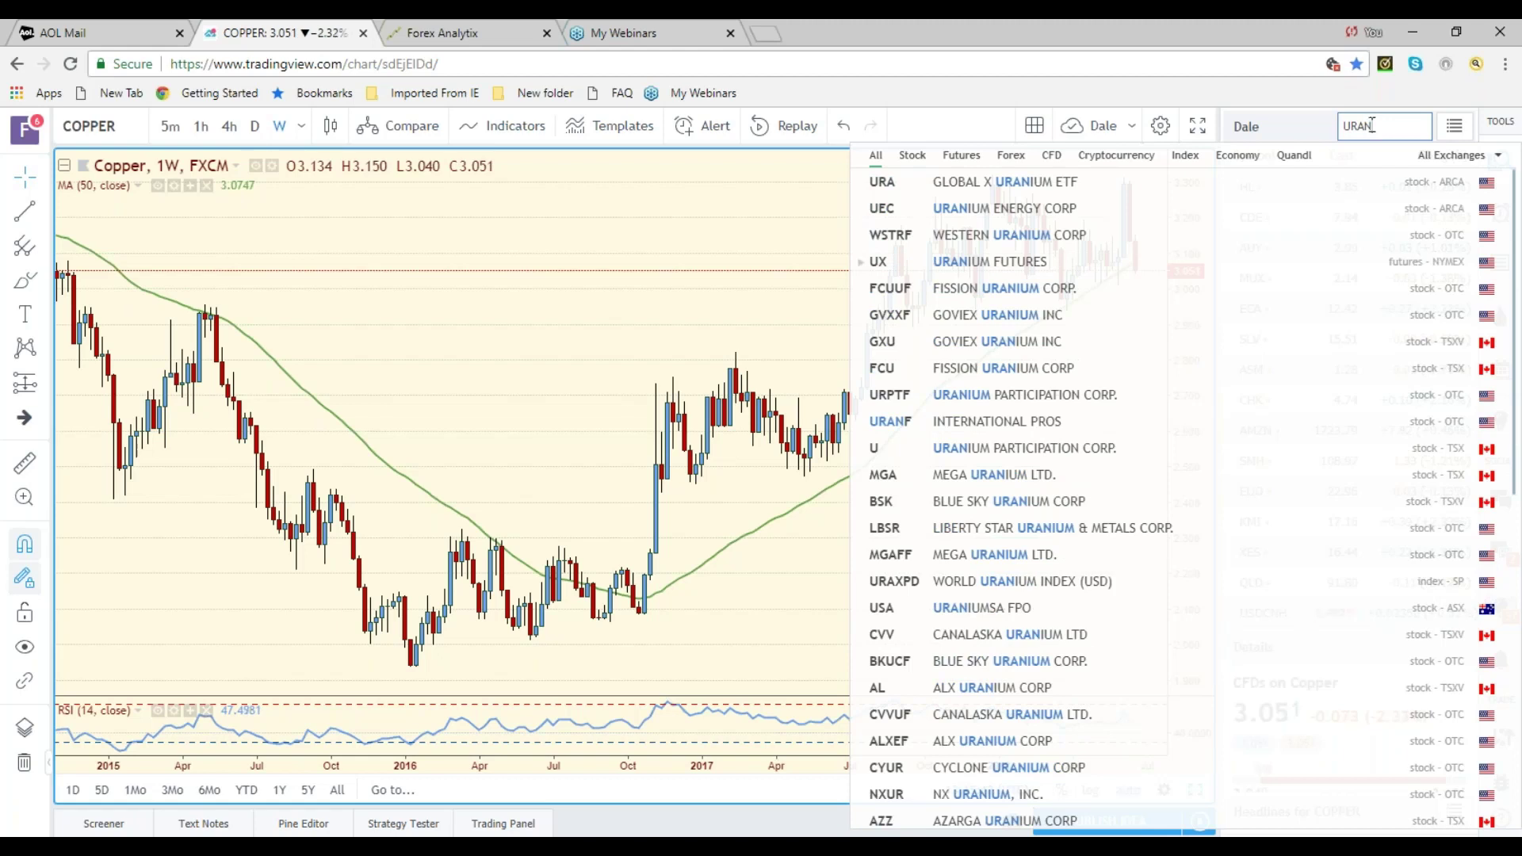
left_click(996, 265)
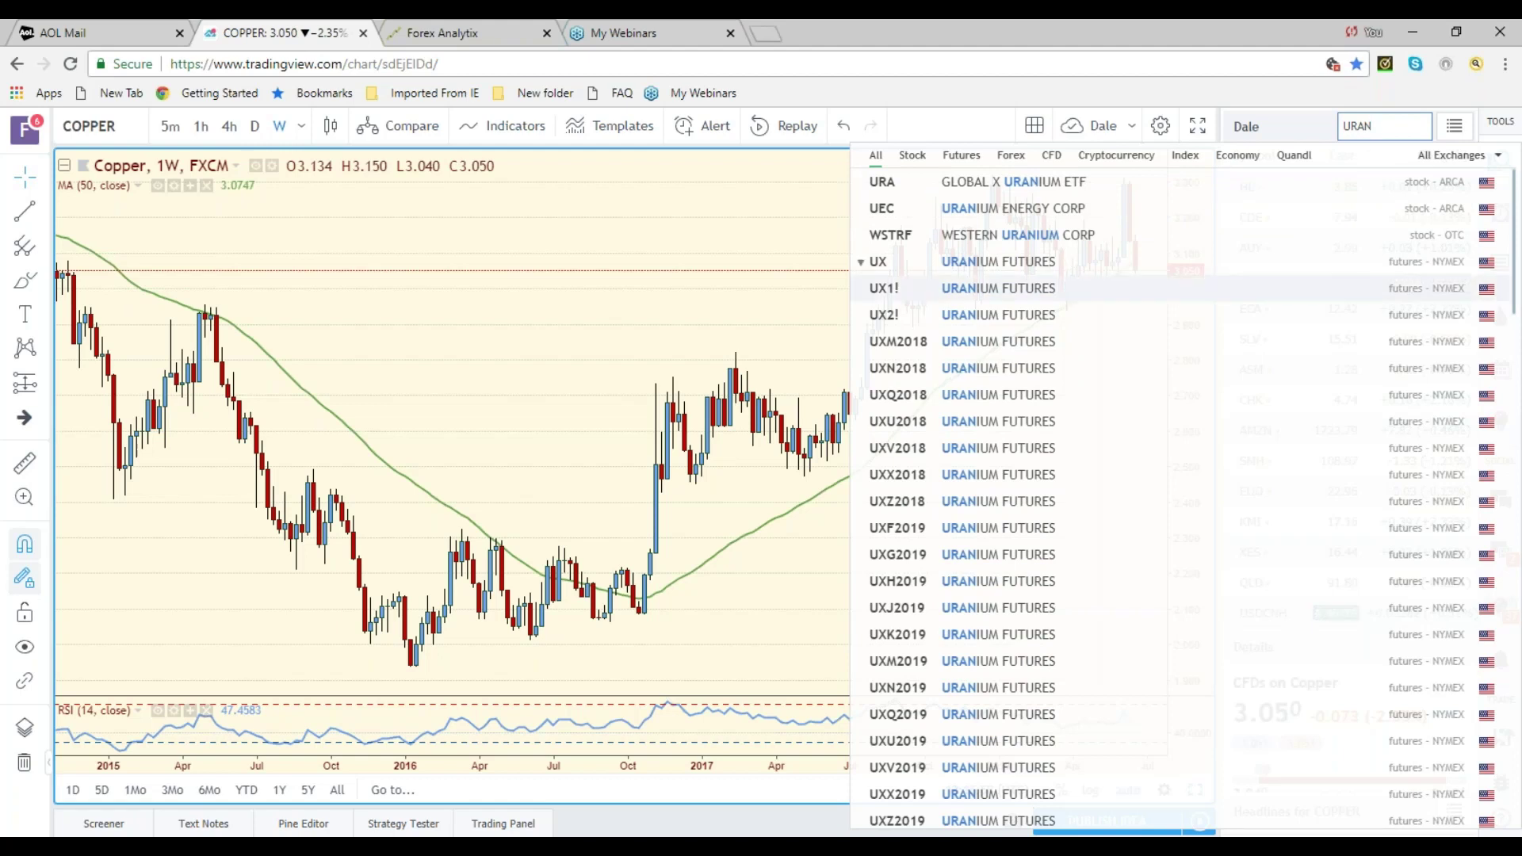
left_click(1012, 268)
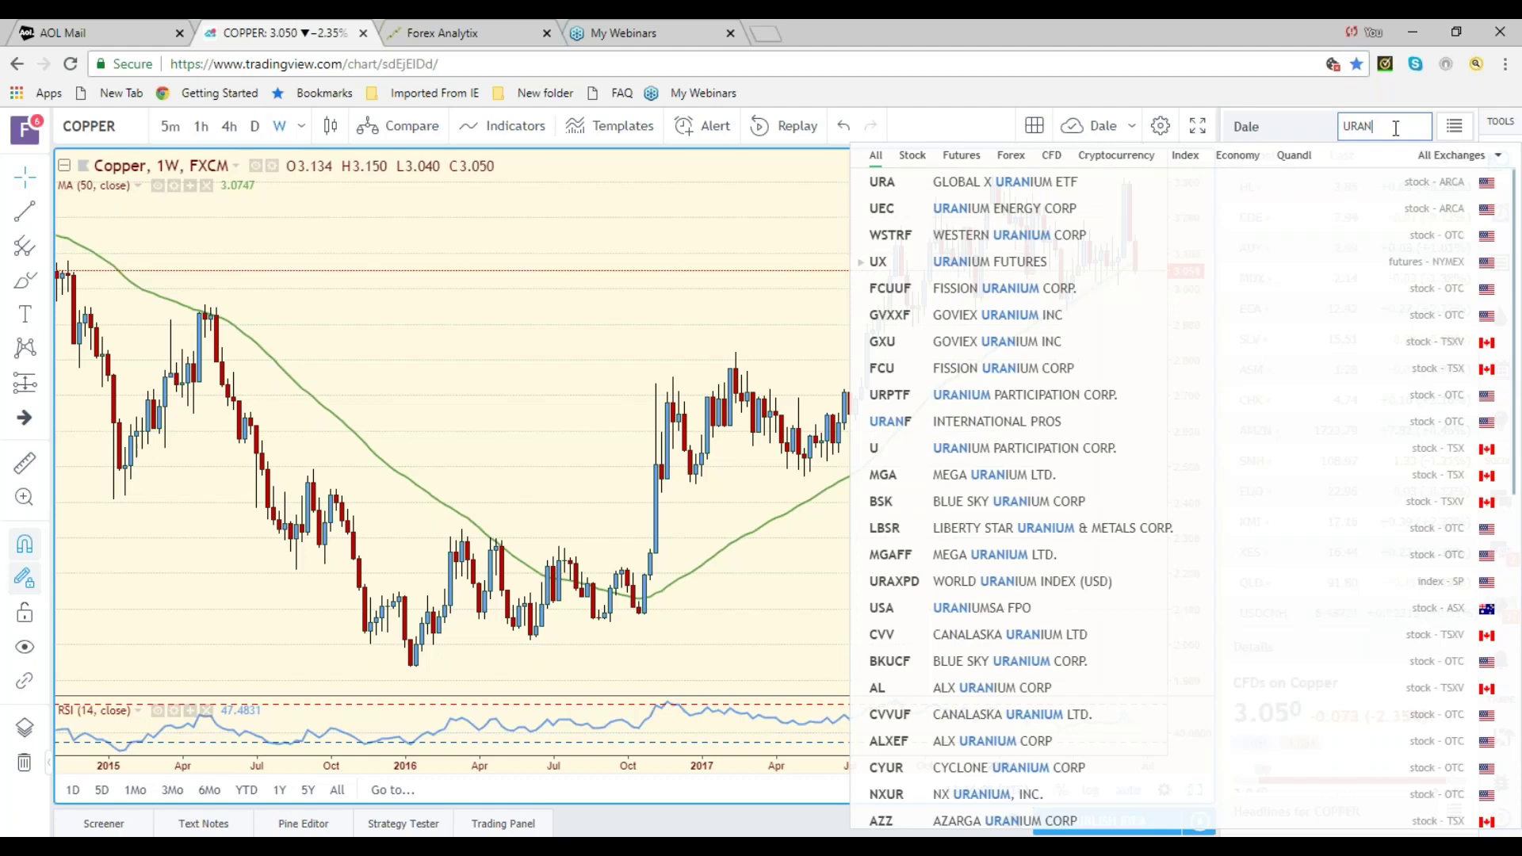
key("BackSpace")
key("BackSpace")
key("BackSpace")
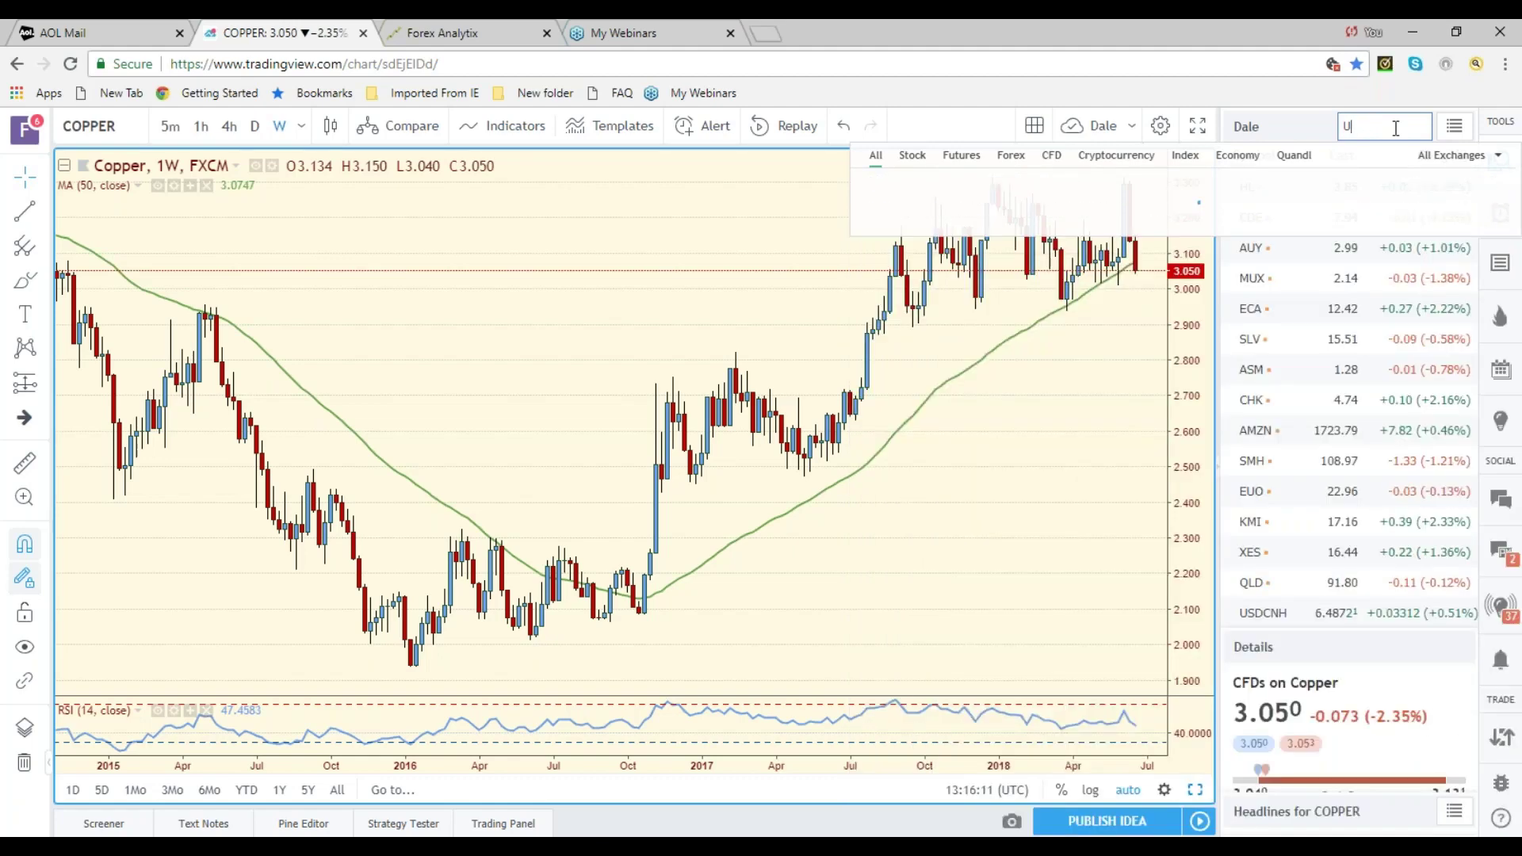
type("X")
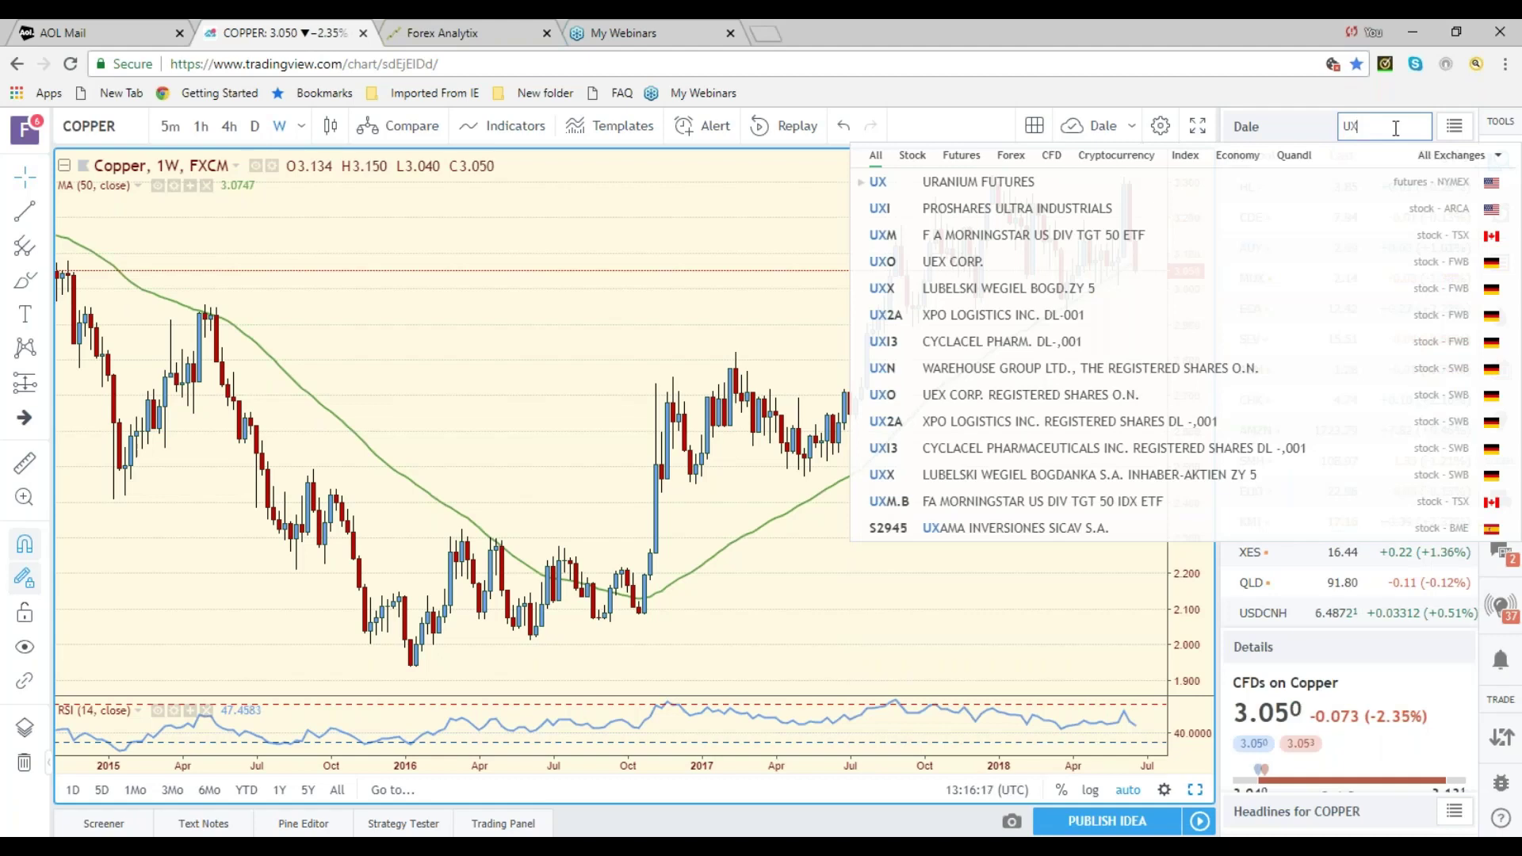
key("Return")
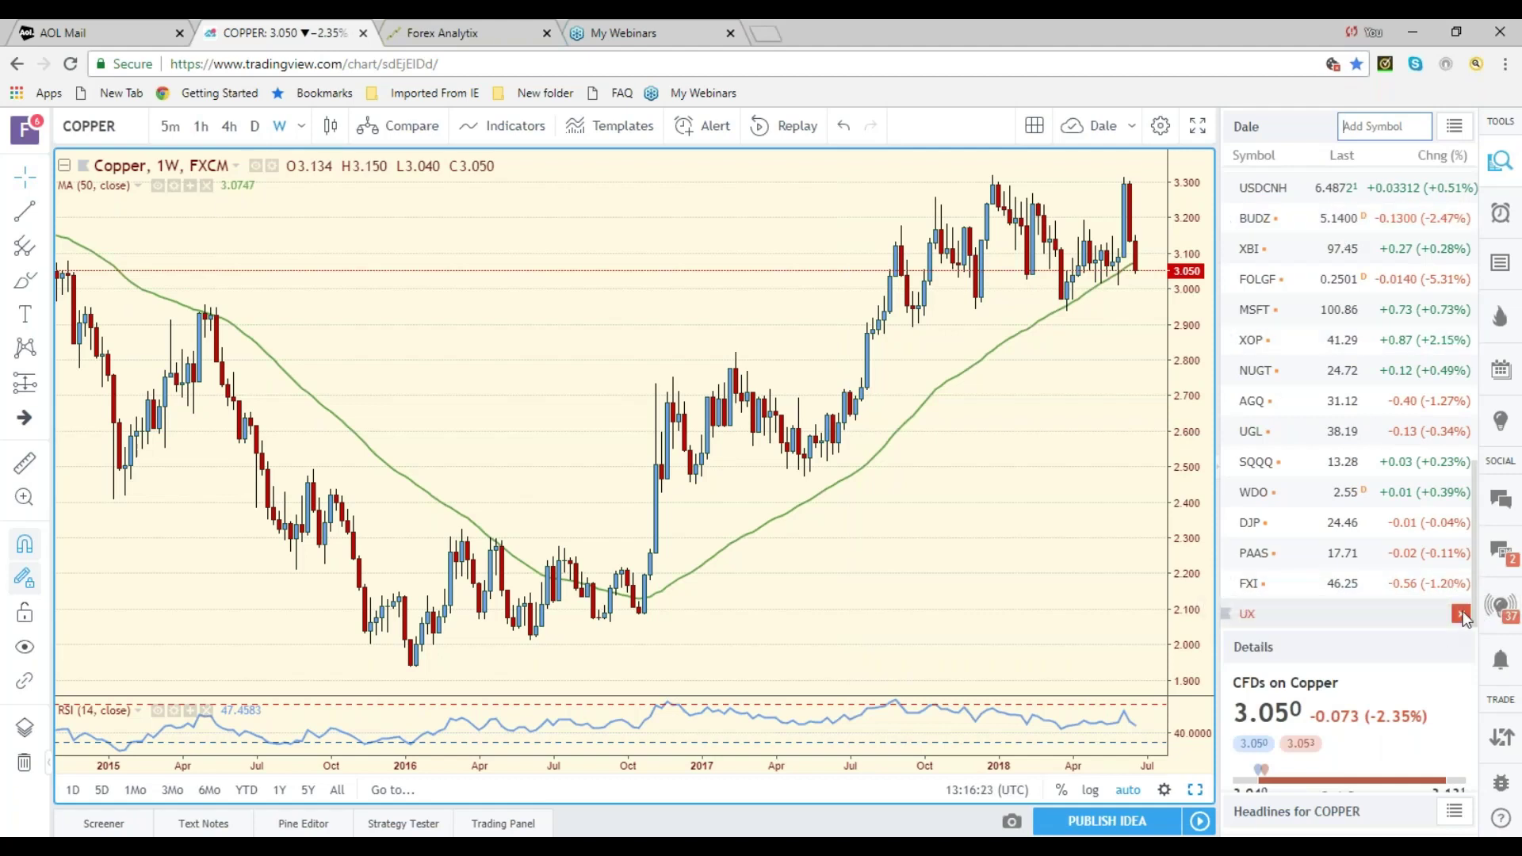
left_click(1461, 614)
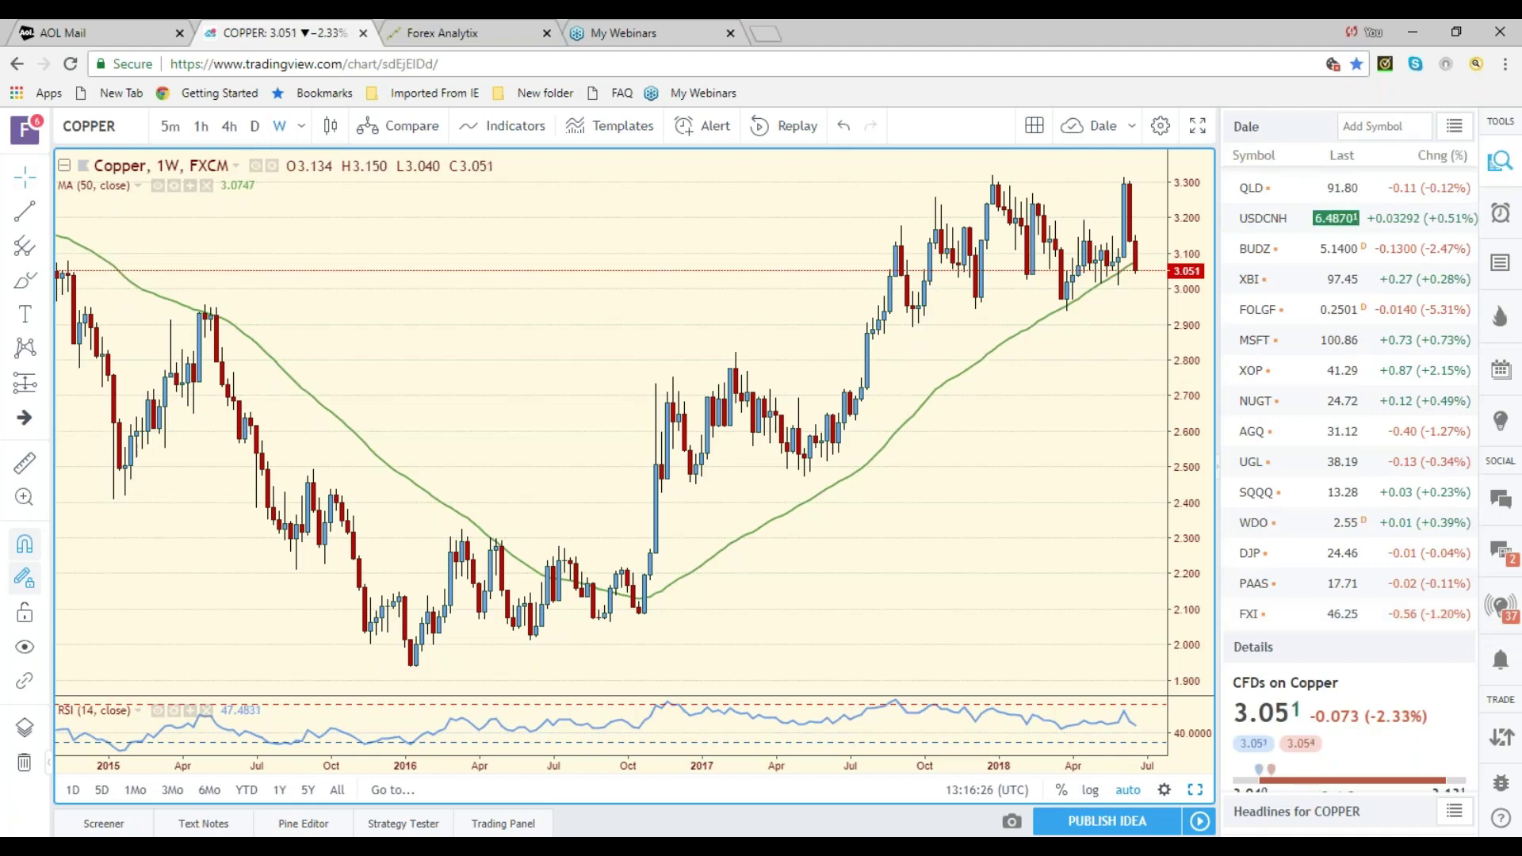
Add URAXPD, the World Uranium Index (USD), to the Dale watchlist via a 'URA' search.
left_click(1358, 126)
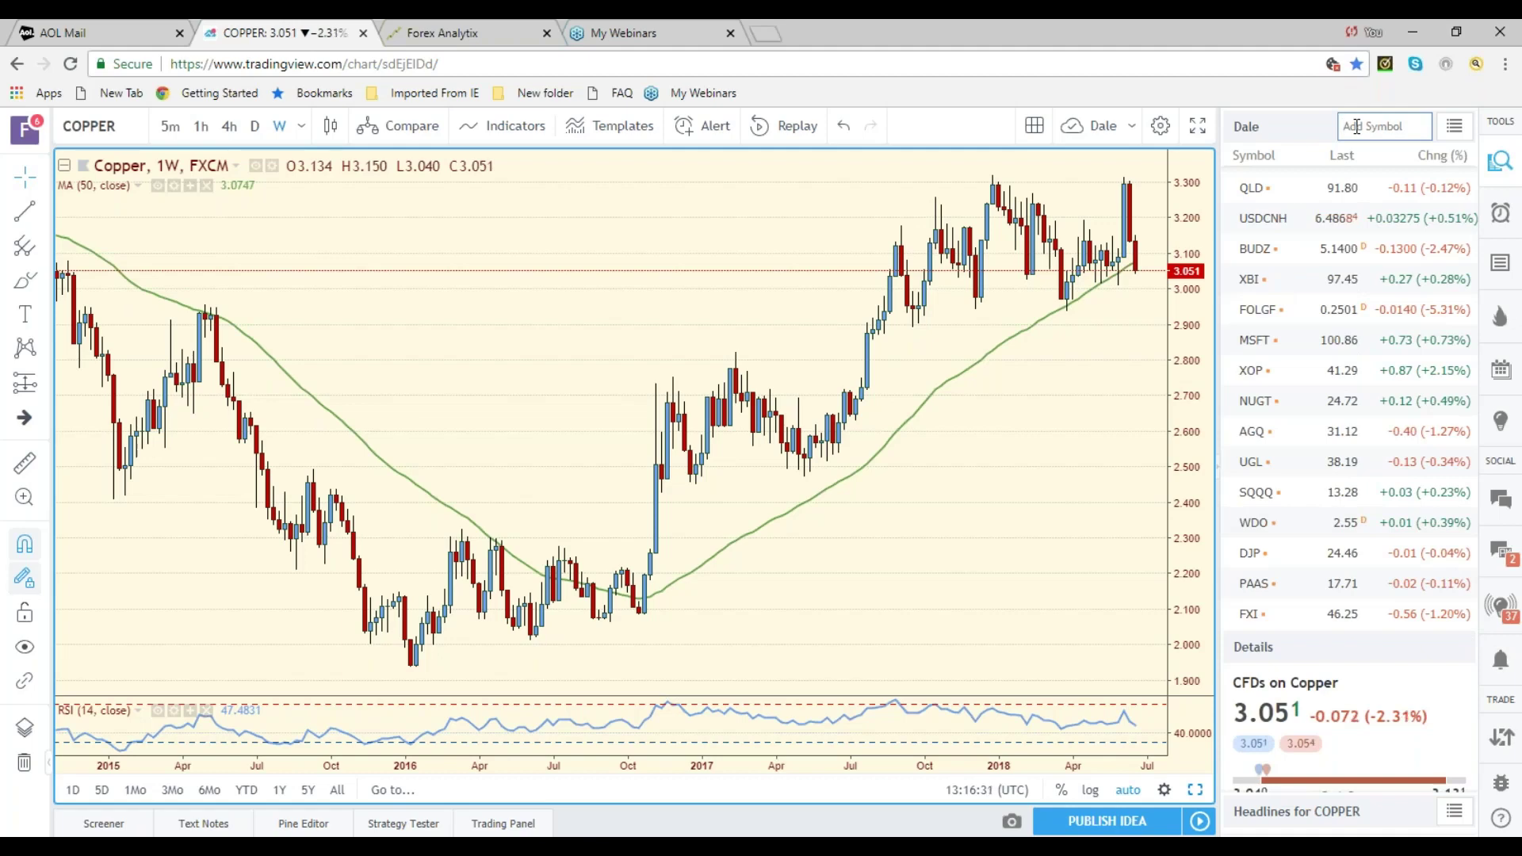
type("UR")
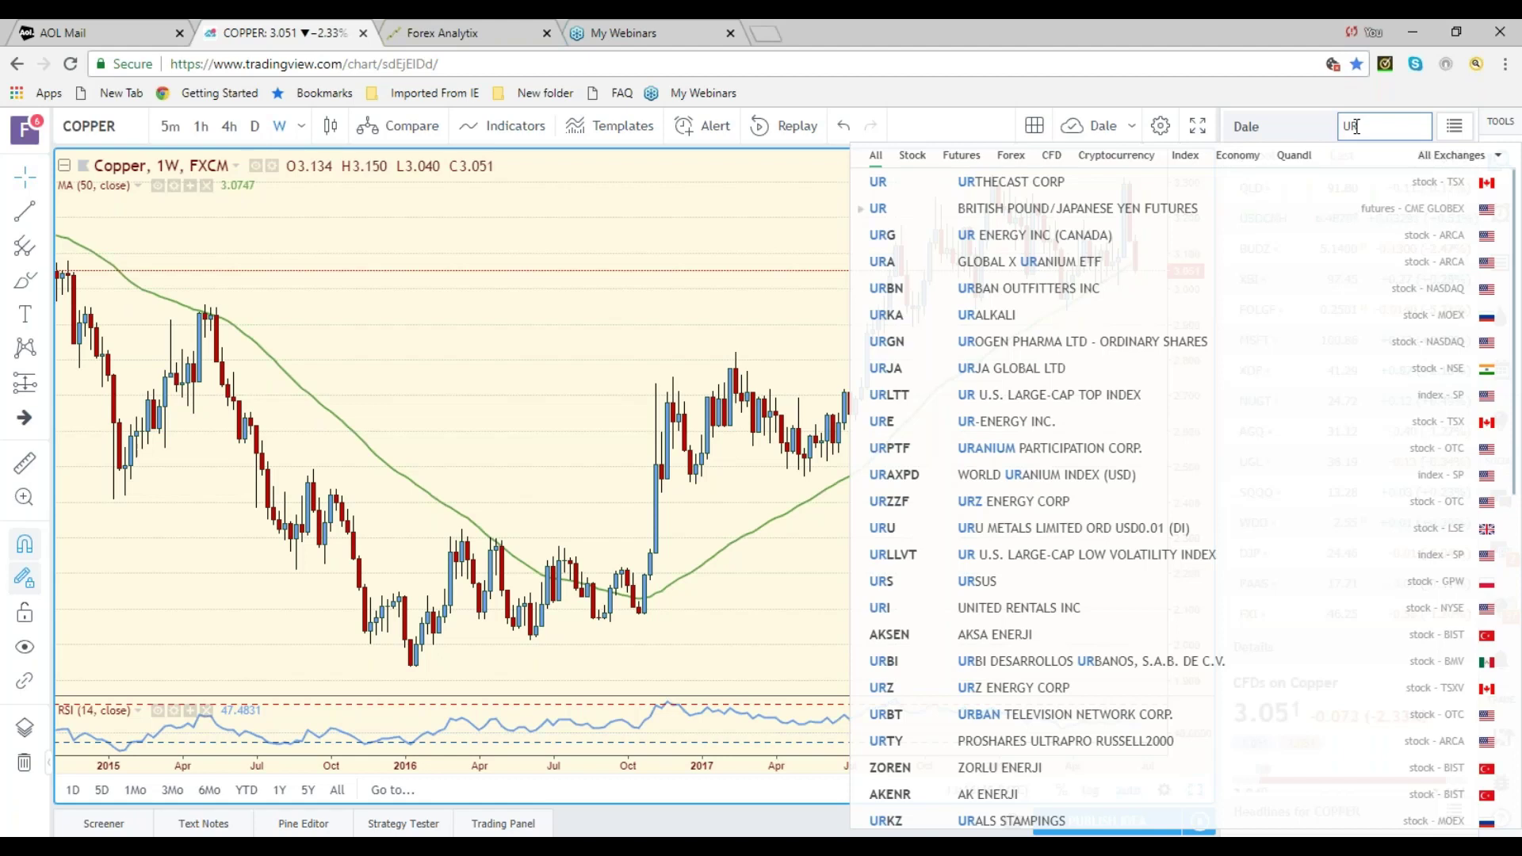
type("A")
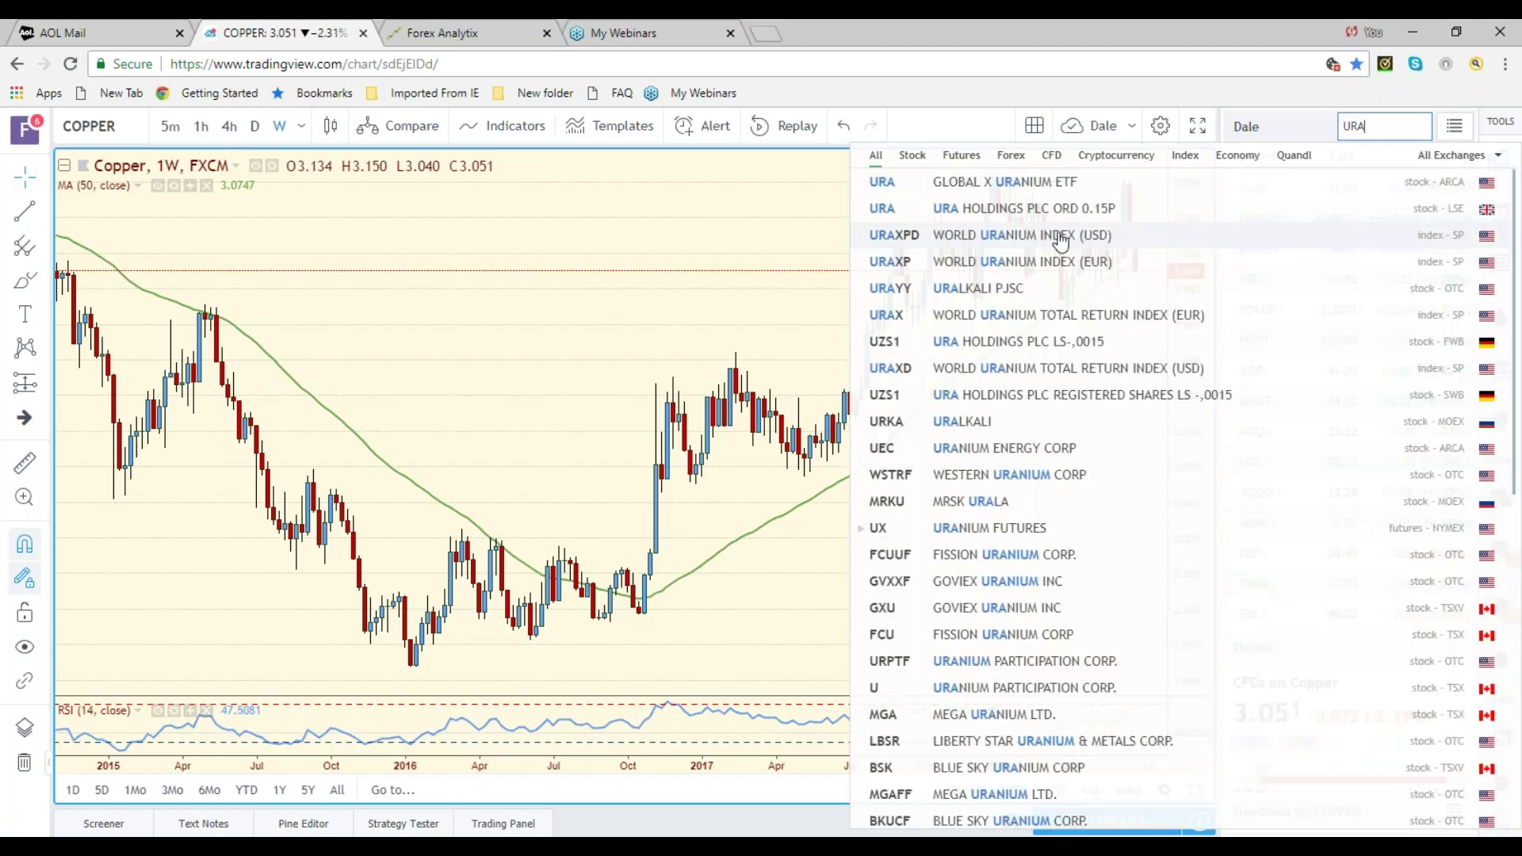
left_click(1034, 235)
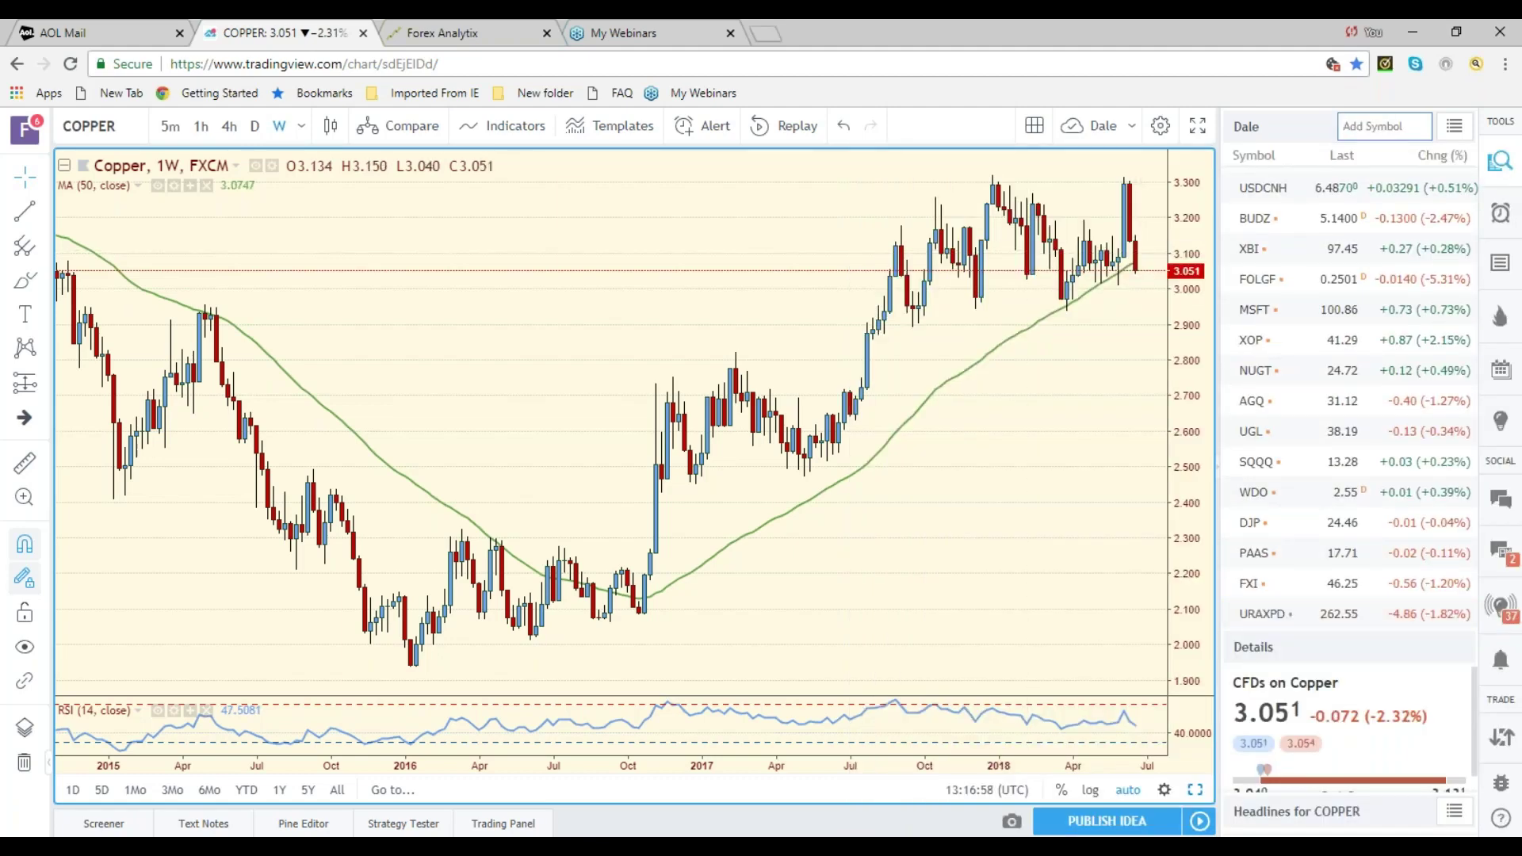
Chart the weekly World Uranium Index (URAXPD), then switch to the TweetDeck browser window.
left_click(1269, 614)
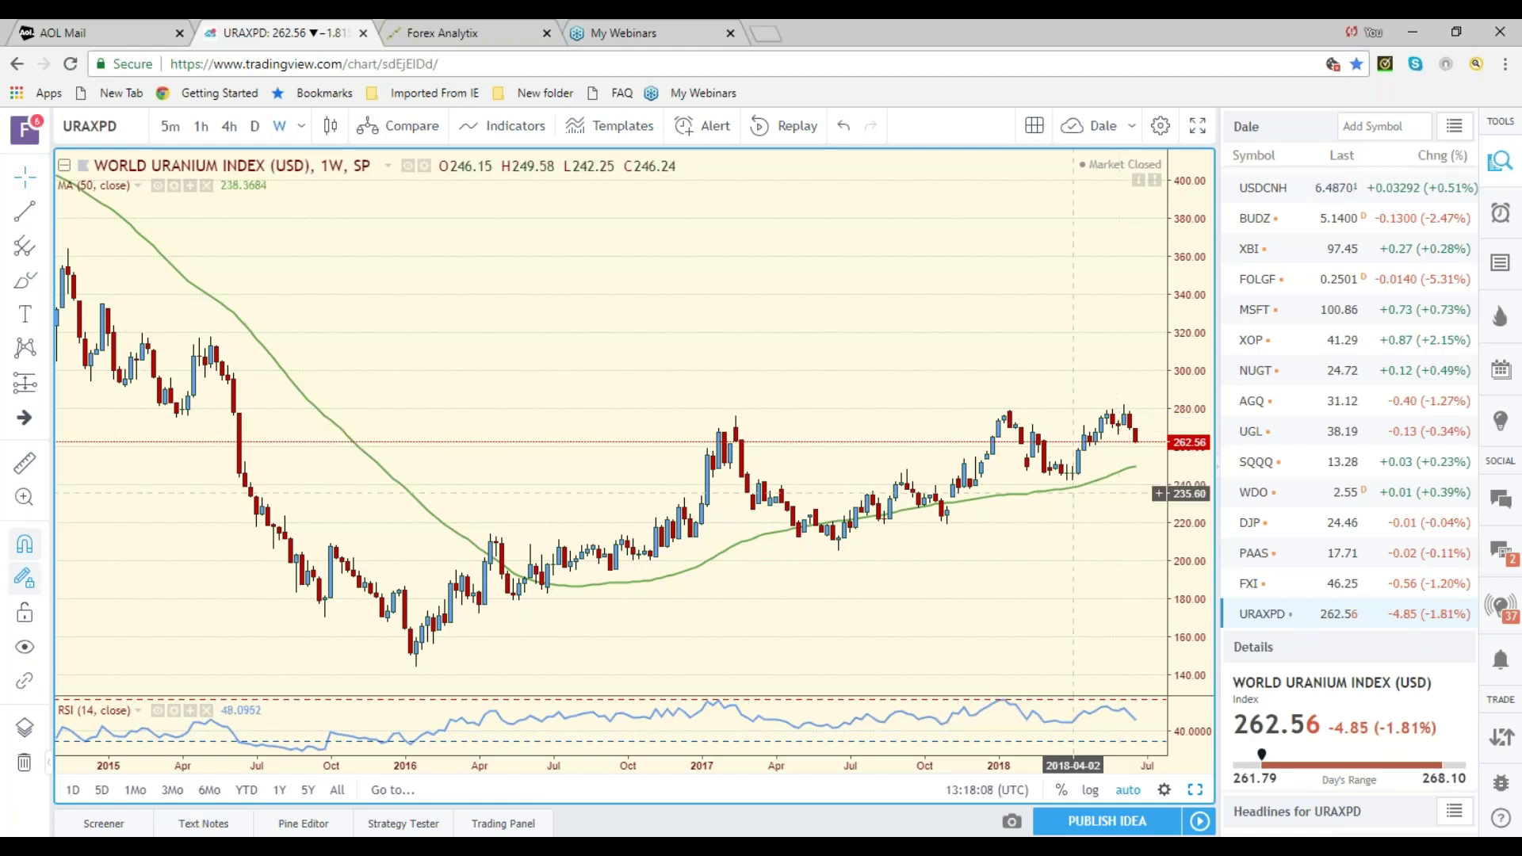
left_click(791, 847)
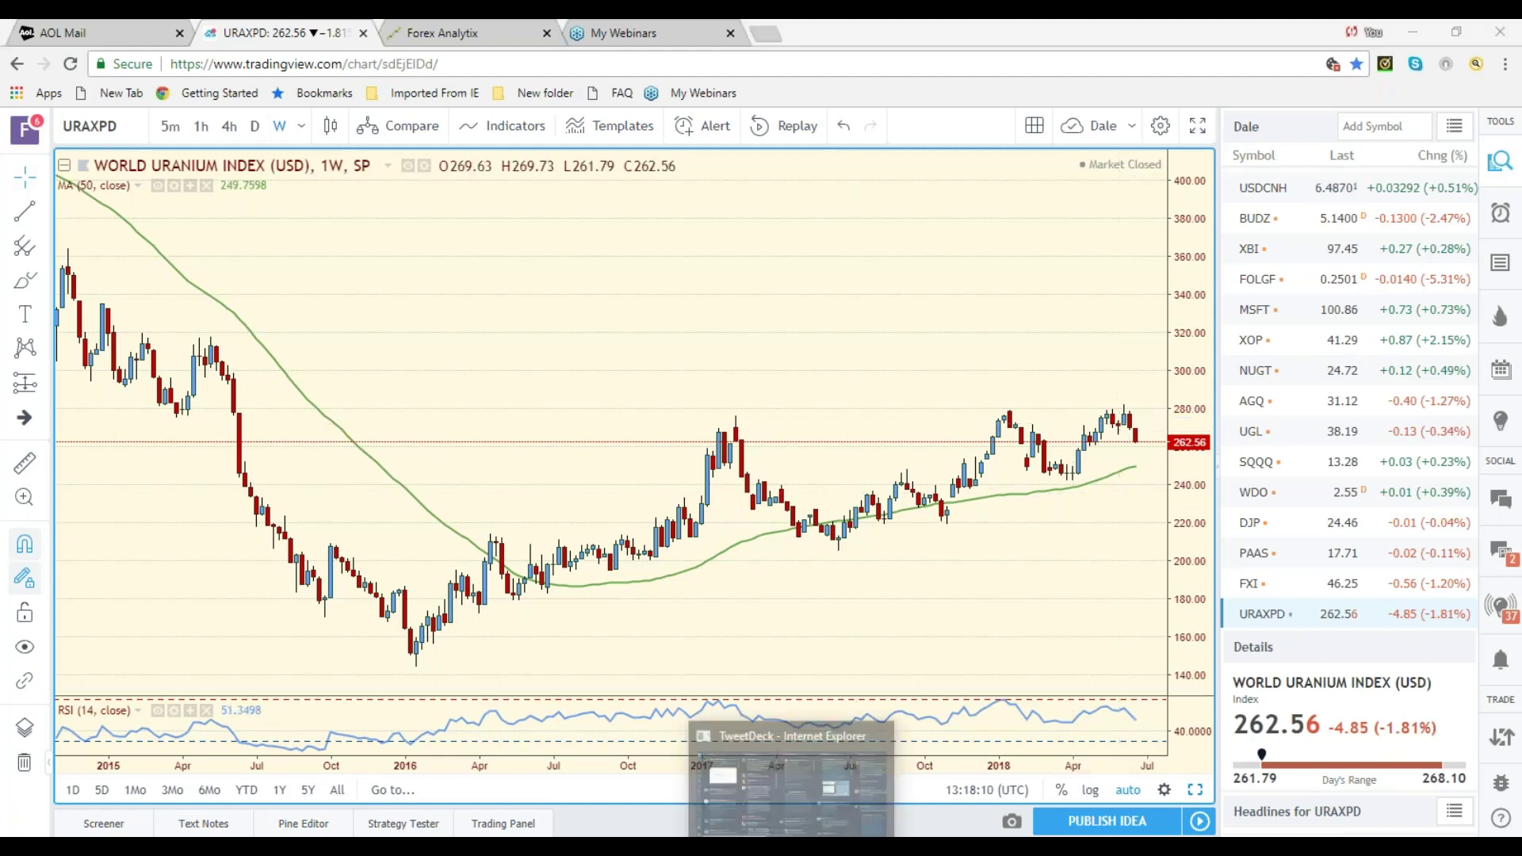
left_click(791, 785)
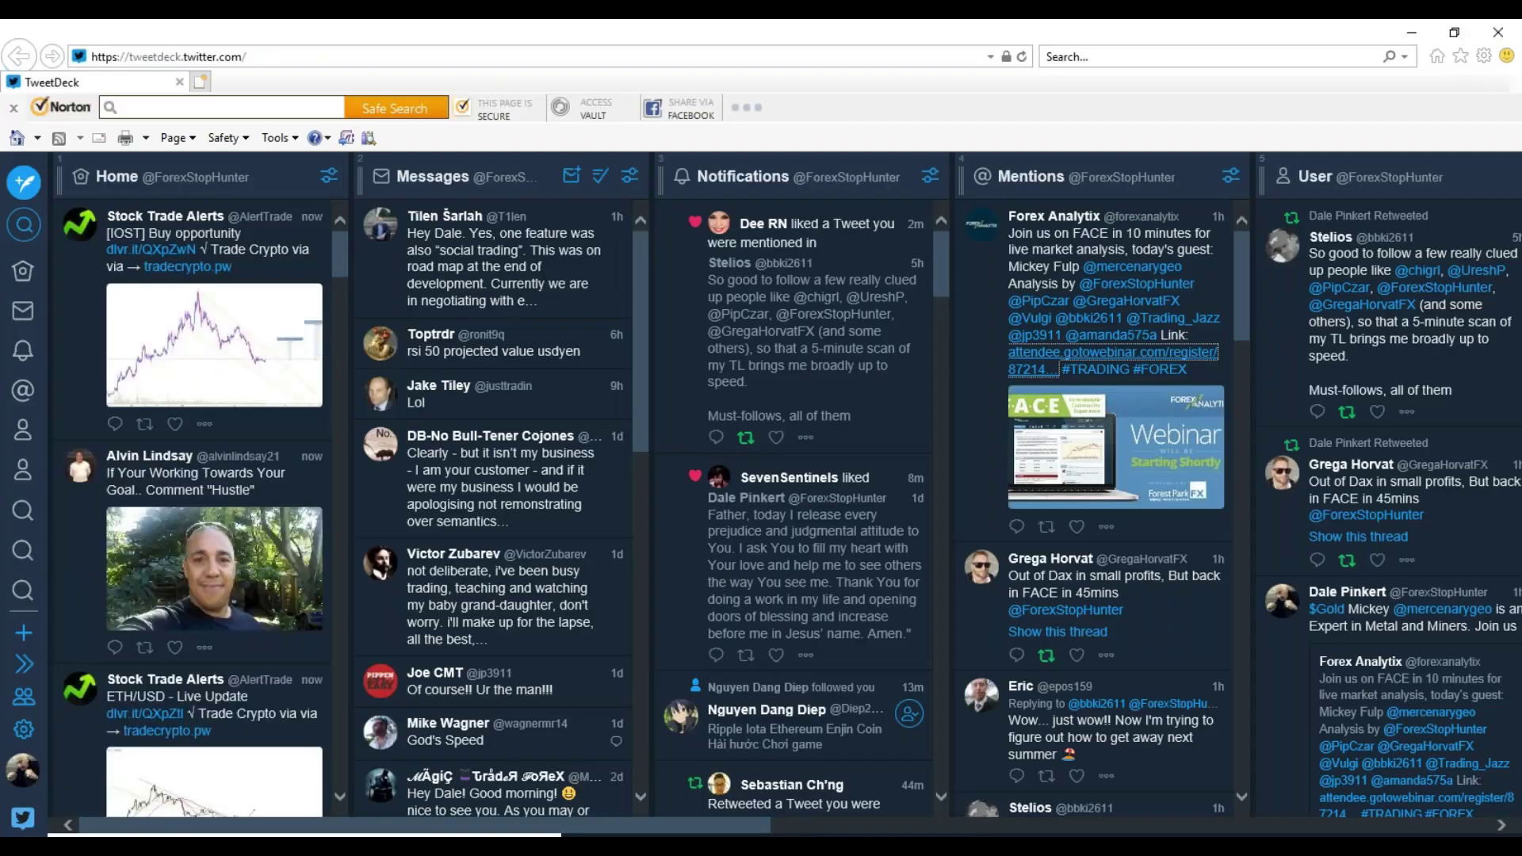
left_click(1119, 270)
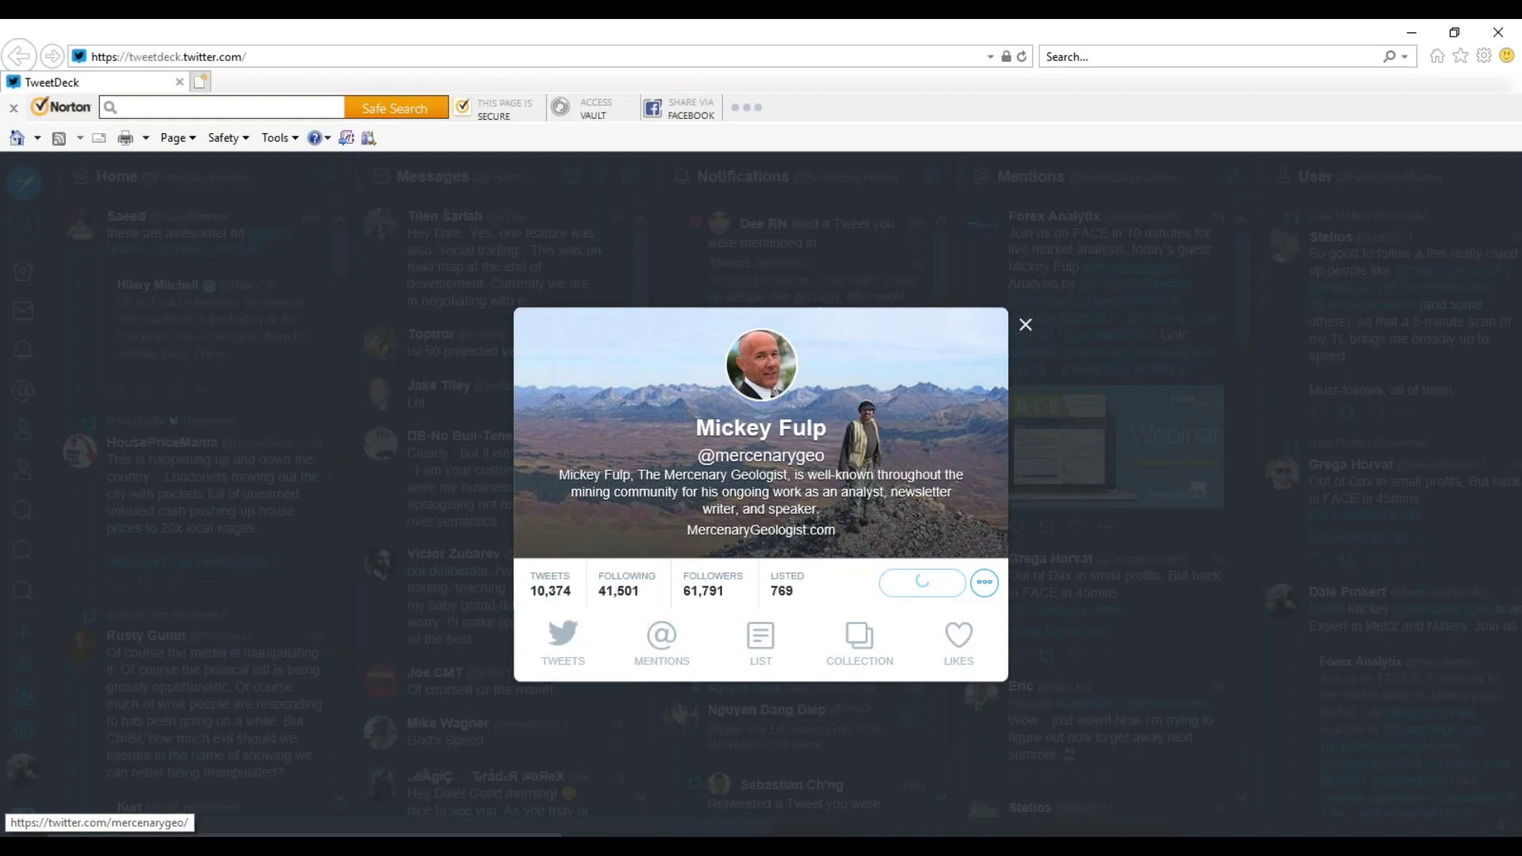
left_click(734, 529)
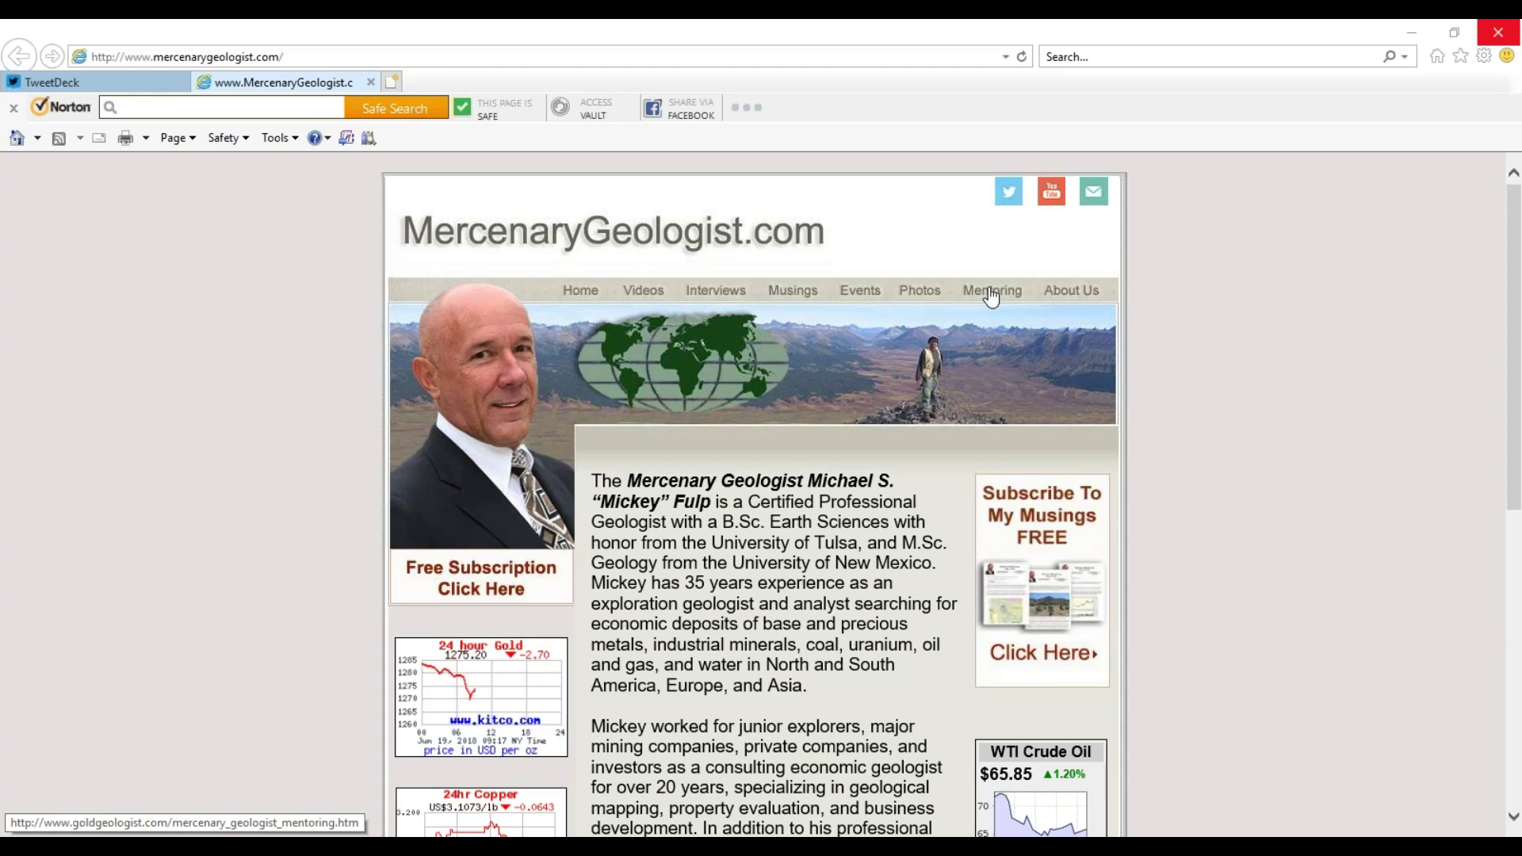
Browse the site's Photos gallery, then open the Events page of speaking engagements.
left_click(917, 293)
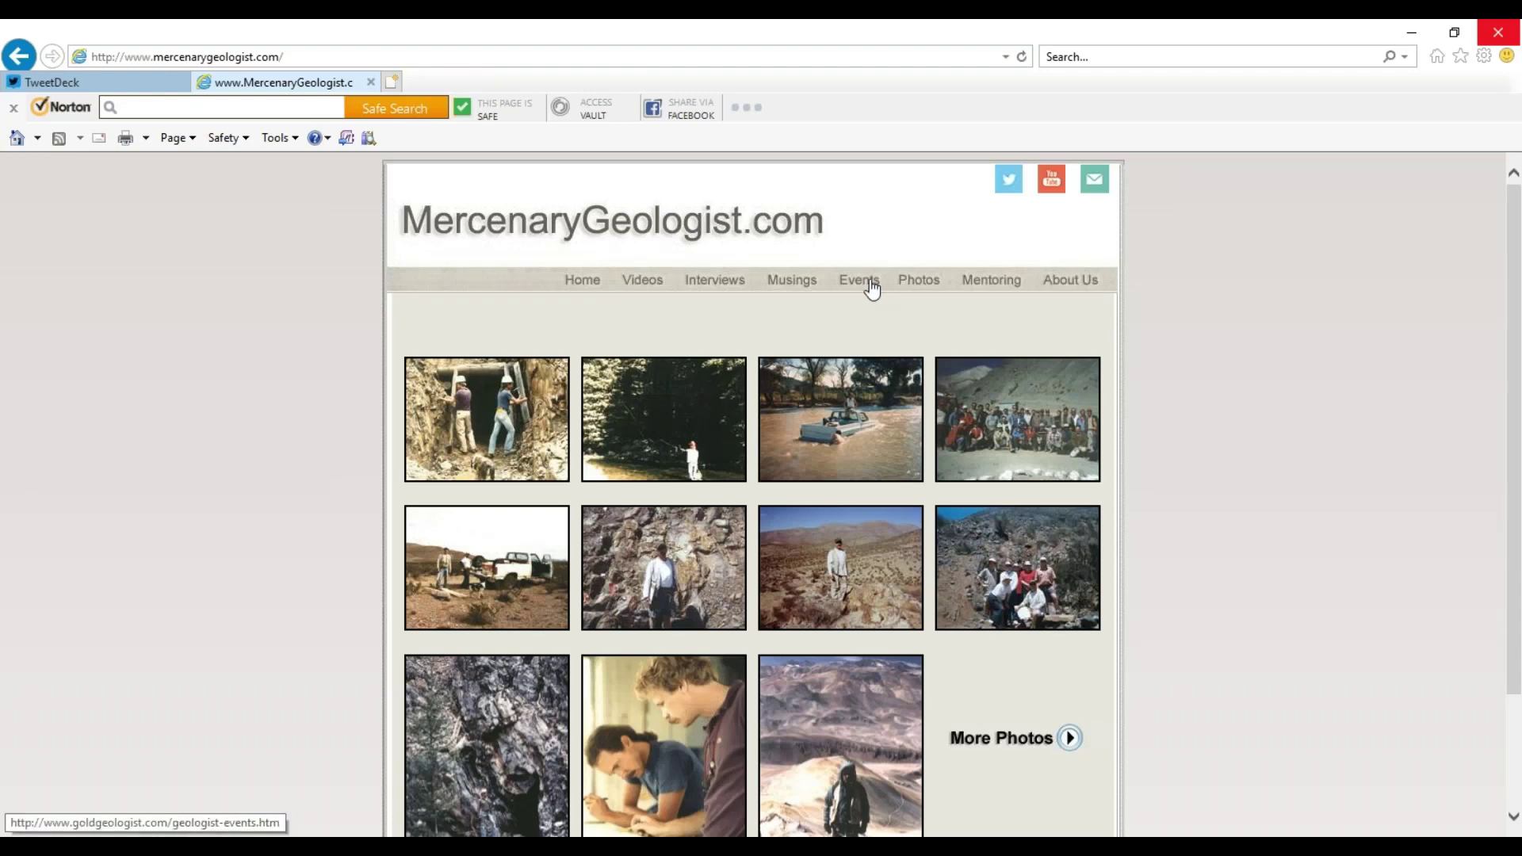
left_click(871, 284)
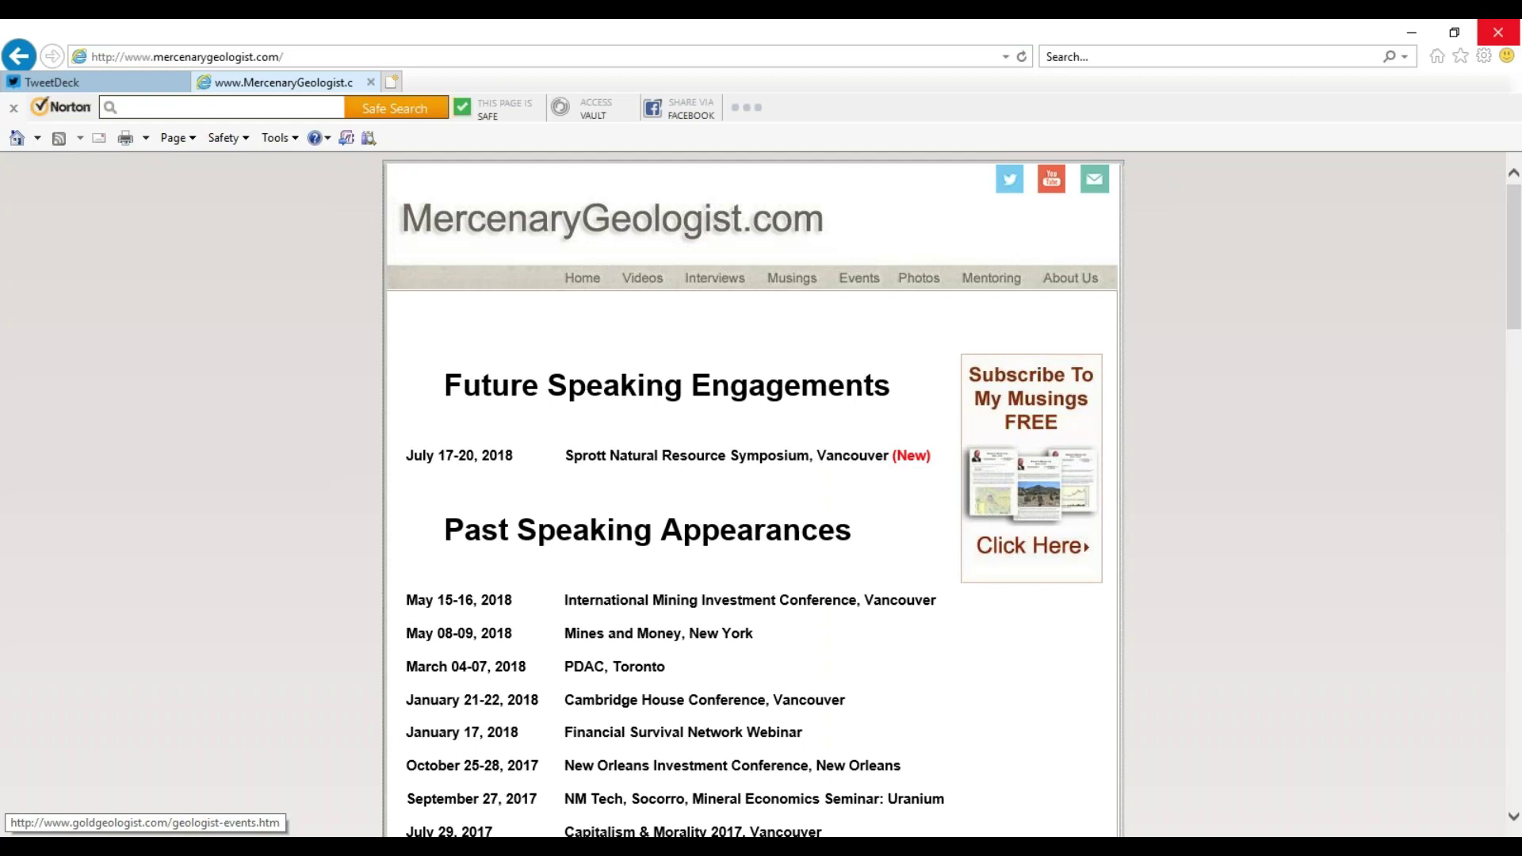
Open the About Us biography page and scroll down through the bio.
left_click(1065, 280)
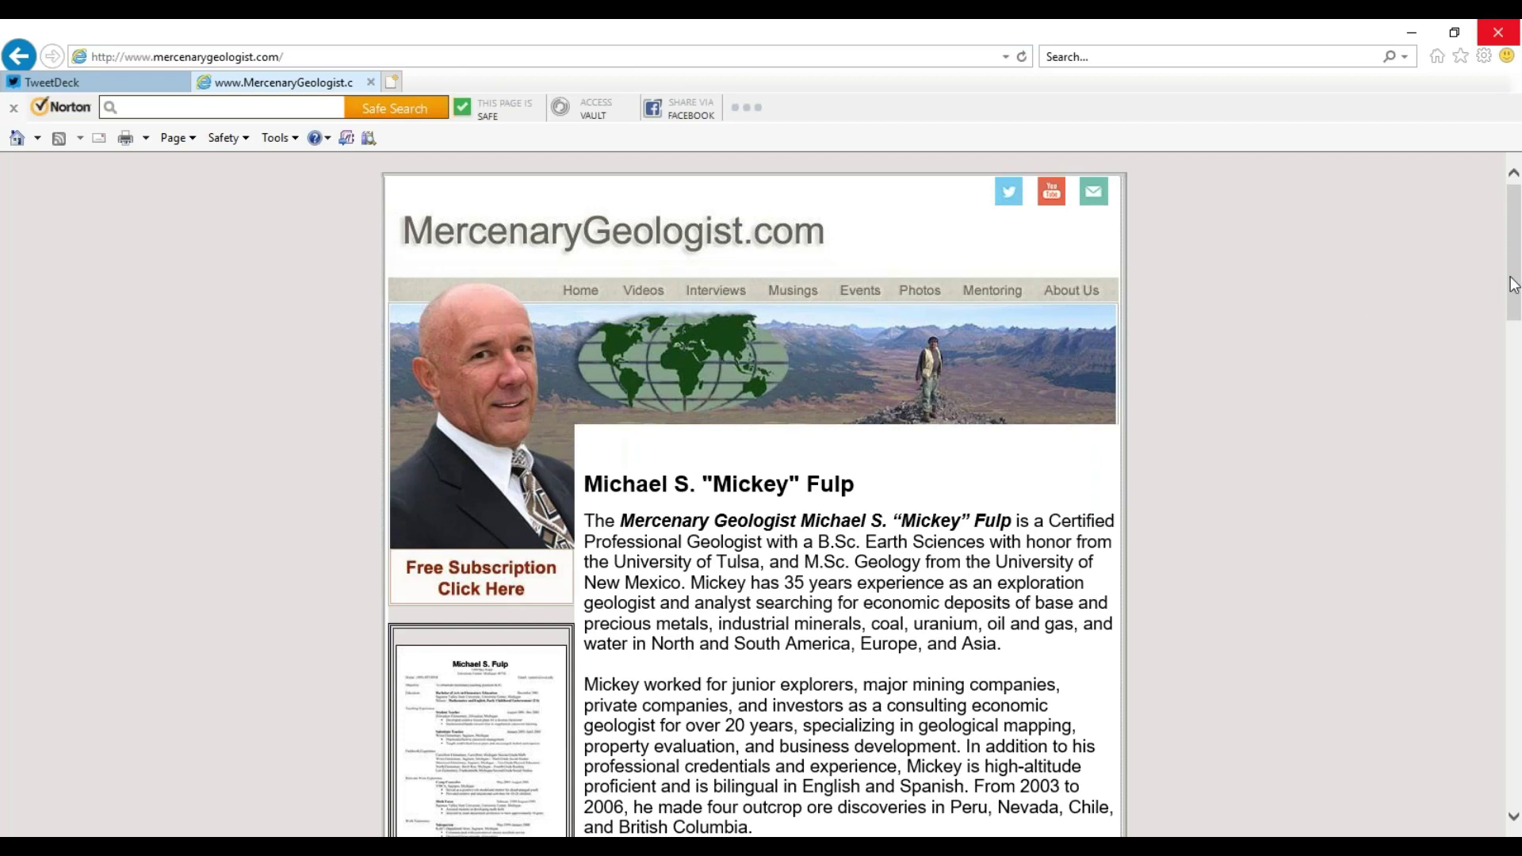
left_click_drag(1513, 284, 1515, 353)
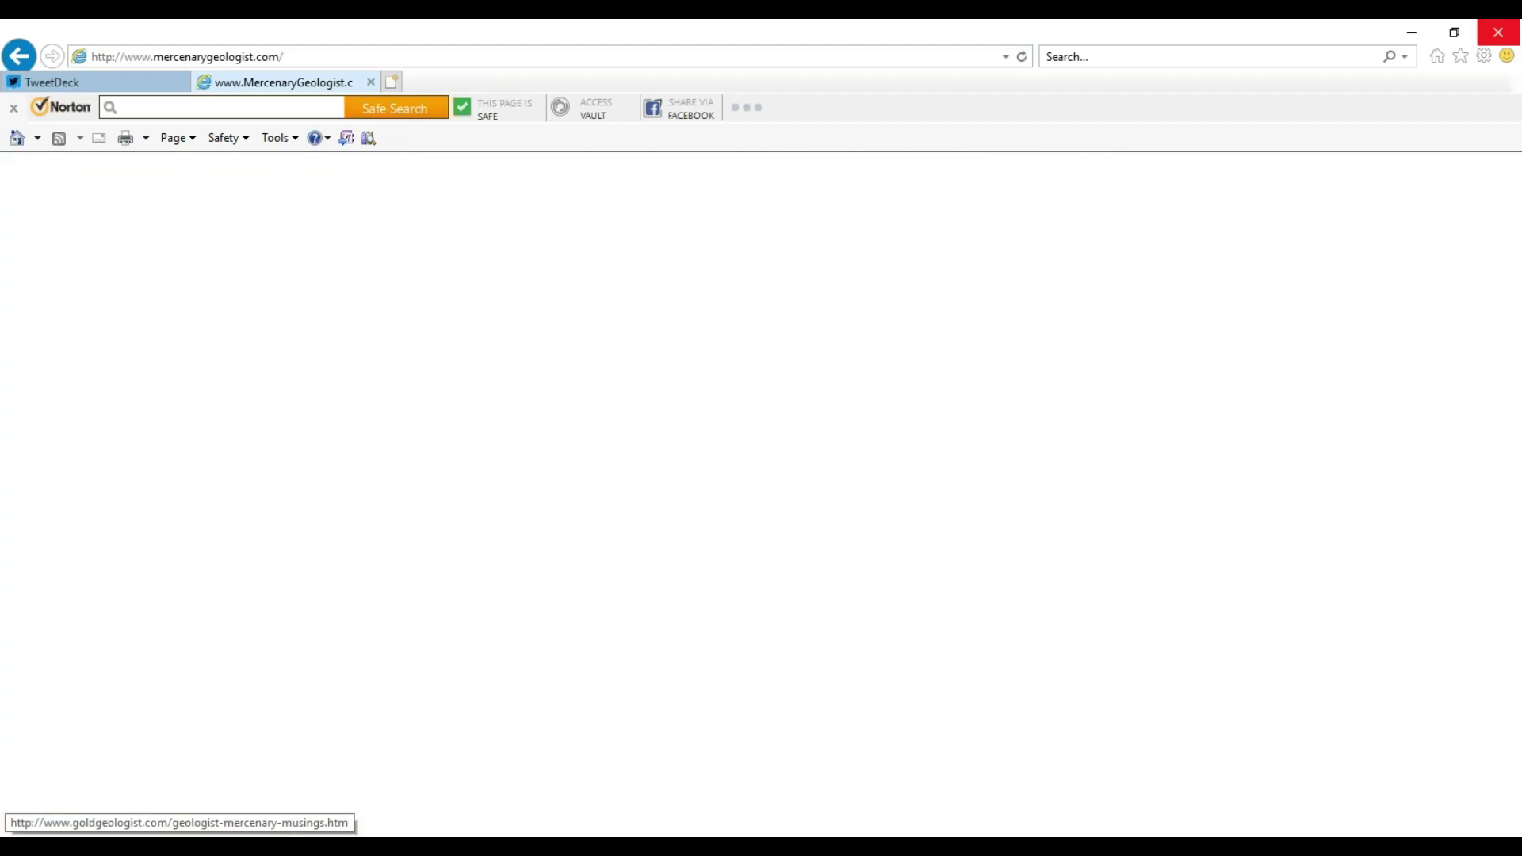